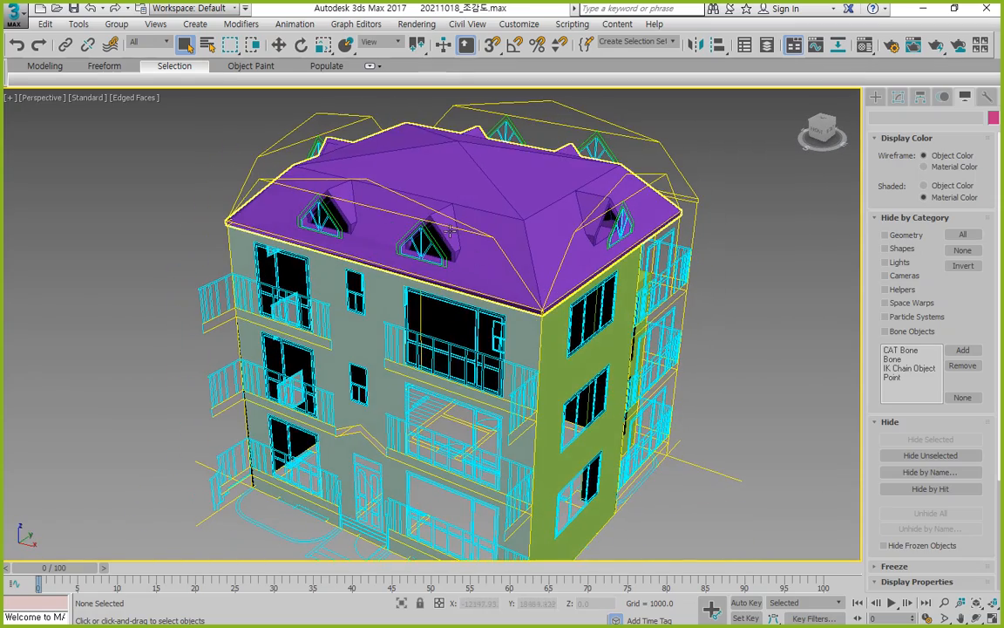
# Hide everything in the scene except the front elevation group 00. 정면도
pyautogui.click(396, 349)
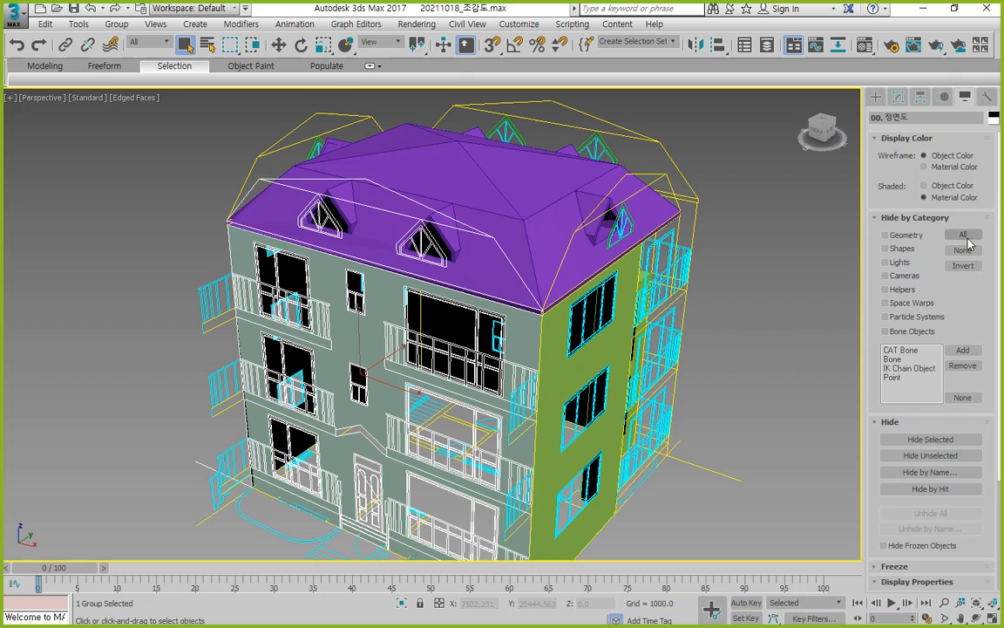
pyautogui.click(906, 455)
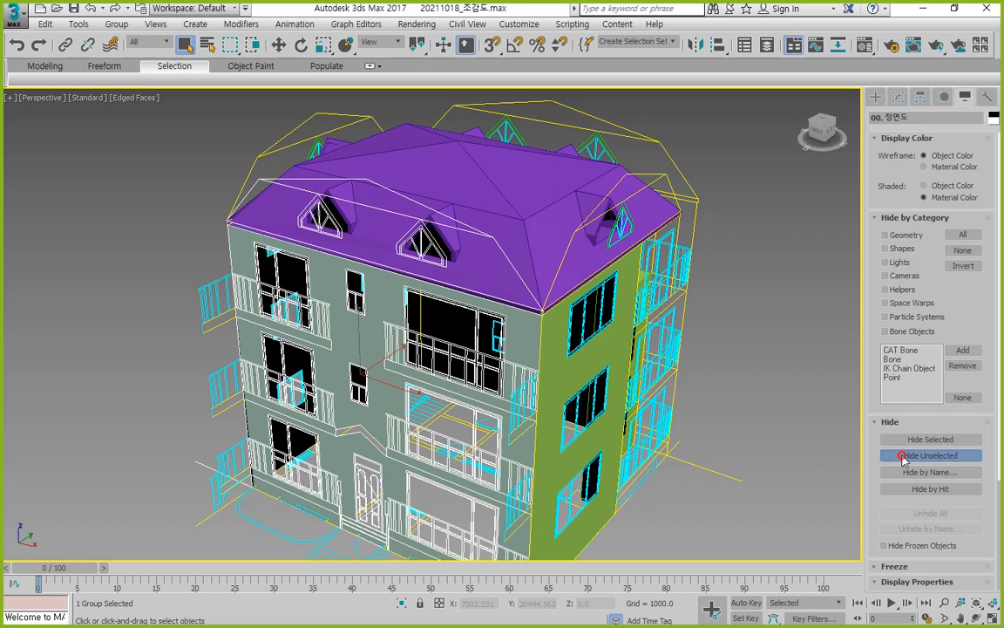
pyautogui.click(679, 330)
# Maximize the Front view and frame the first triangular attic window of the elevation in it
pyautogui.scroll(8, 303, 178)
pyautogui.scroll(3, 332, 205)
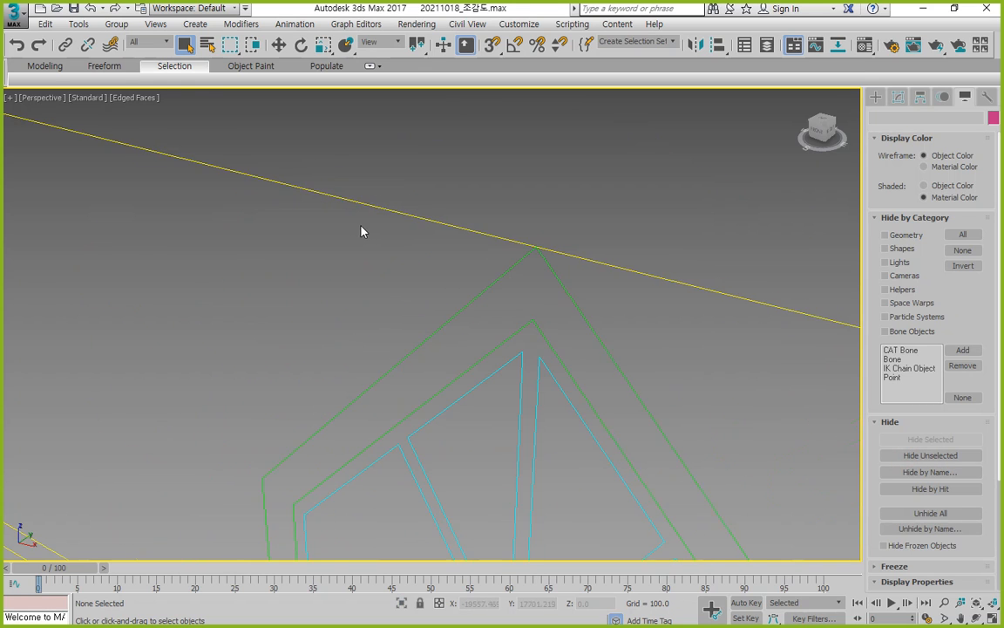
pyautogui.scroll(-8, 361, 231)
pyautogui.click(992, 610)
pyautogui.click(993, 603)
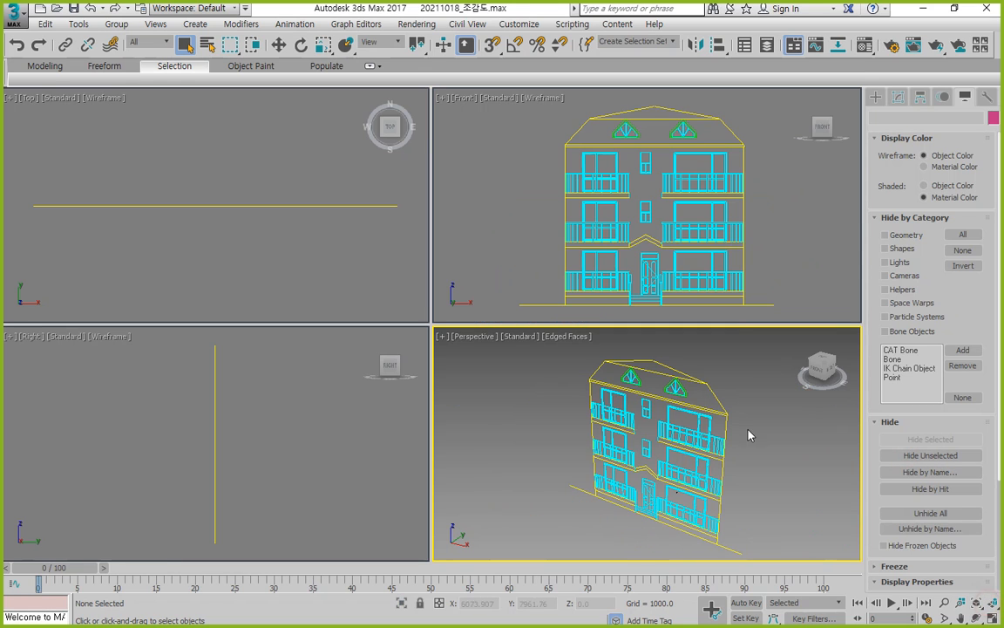
pyautogui.click(519, 129)
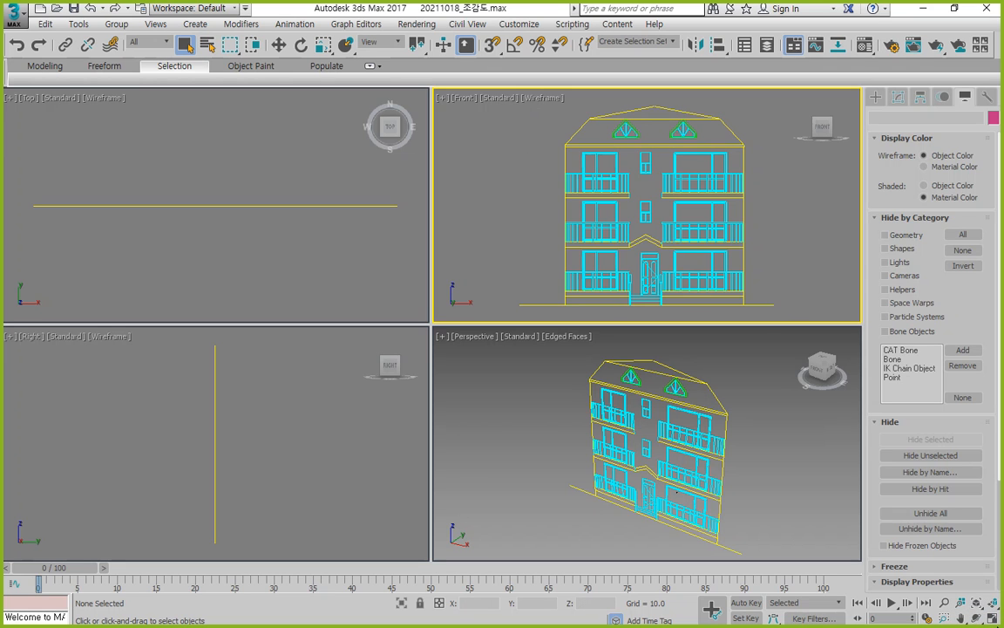
pyautogui.click(992, 618)
pyautogui.scroll(6, 358, 145)
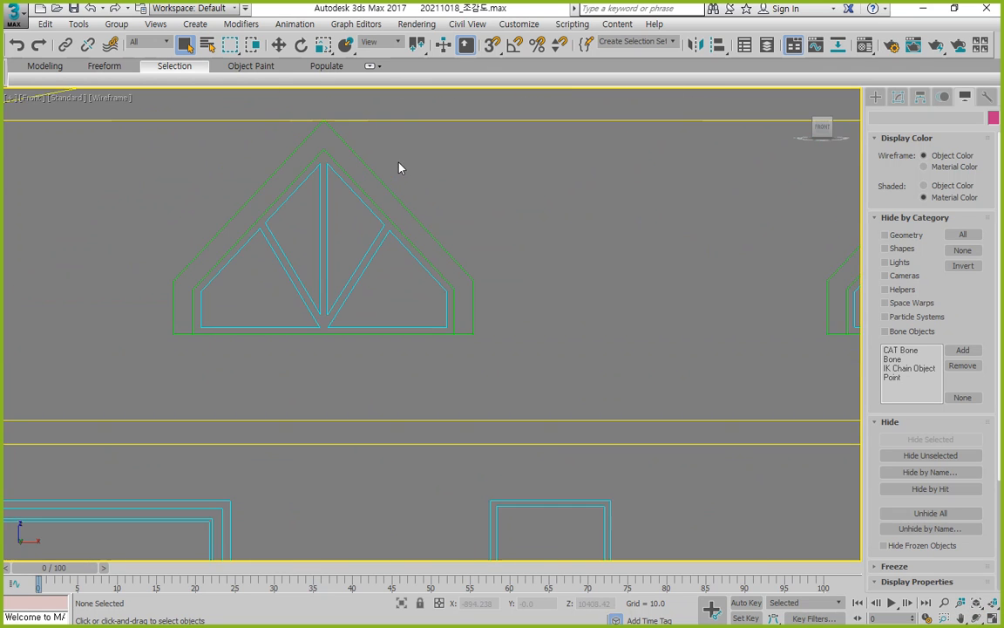
pyautogui.moveTo(415, 291); pyautogui.dragTo(521, 327, button='middle')
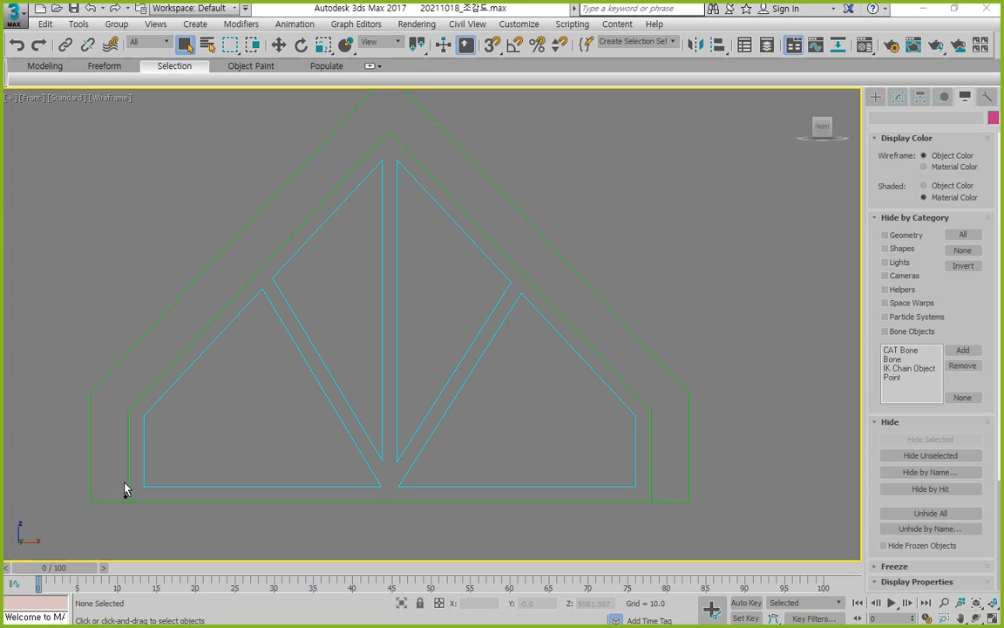
pyautogui.moveTo(90, 500)
pyautogui.mouseDown()
pyautogui.moveTo(118, 500)
pyautogui.moveTo(121, 402)
pyautogui.moveTo(243, 327)
pyautogui.mouseUp()
pyautogui.press('e')
pyautogui.moveTo(123, 429)
pyautogui.mouseDown()
pyautogui.moveTo(203, 323)
pyautogui.moveTo(408, 127)
pyautogui.moveTo(639, 459)
pyautogui.moveTo(144, 511)
pyautogui.mouseUp()
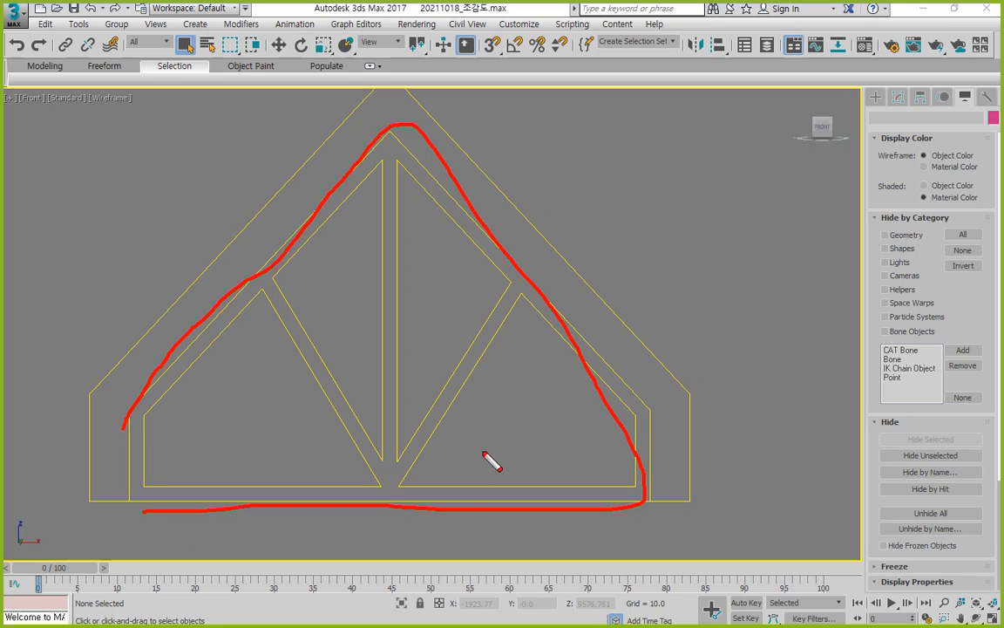
pyautogui.moveTo(467, 423); pyautogui.dragTo(438, 412)
pyautogui.moveTo(398, 380)
pyautogui.mouseDown()
pyautogui.moveTo(407, 318)
pyautogui.moveTo(385, 332)
pyautogui.mouseUp()
pyautogui.moveTo(324, 360); pyautogui.dragTo(323, 399)
pyautogui.moveTo(289, 475); pyautogui.dragTo(259, 429)
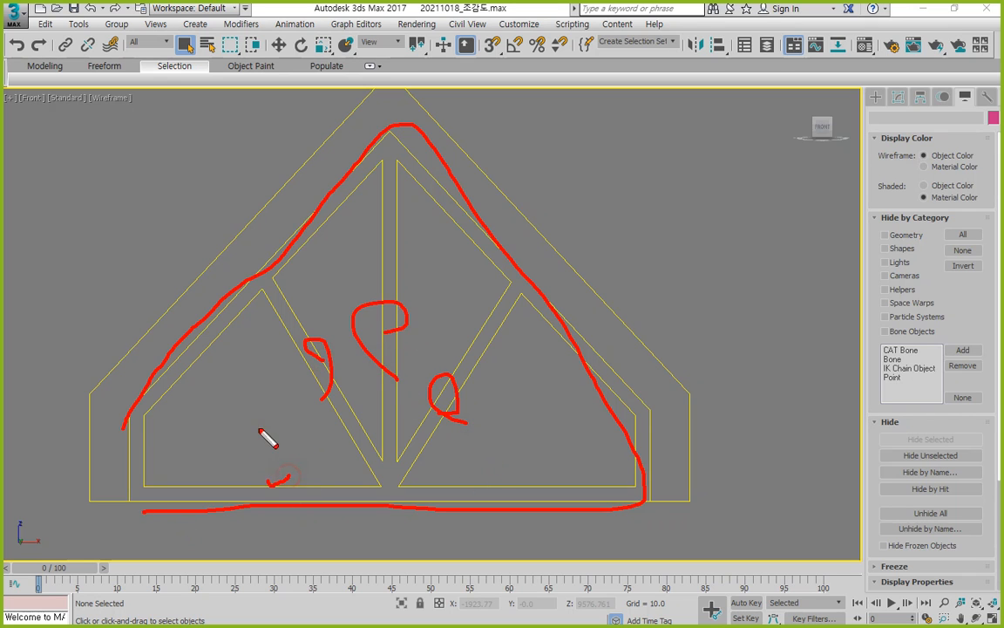
pyautogui.press('Escape')
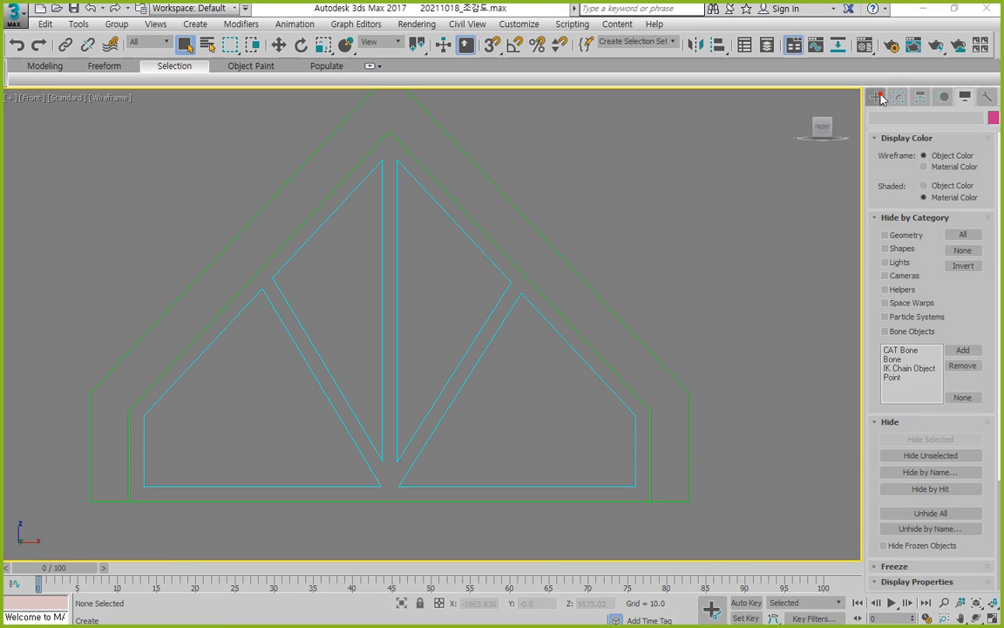
# Set up the spline Line tool with Start New Shape off and 3D snapping on
pyautogui.click(878, 97)
pyautogui.click(893, 117)
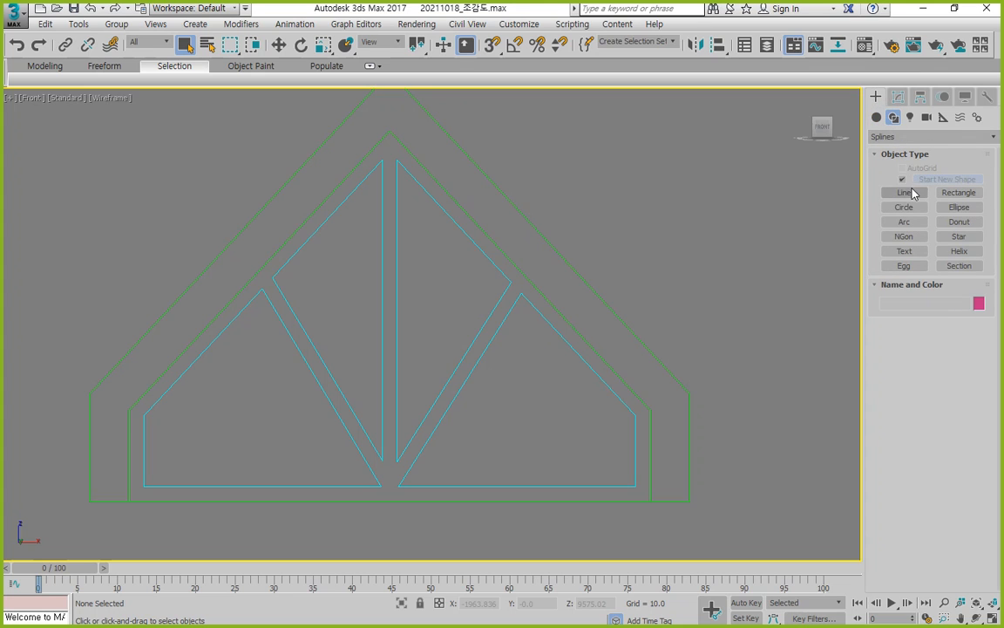
pyautogui.click(904, 193)
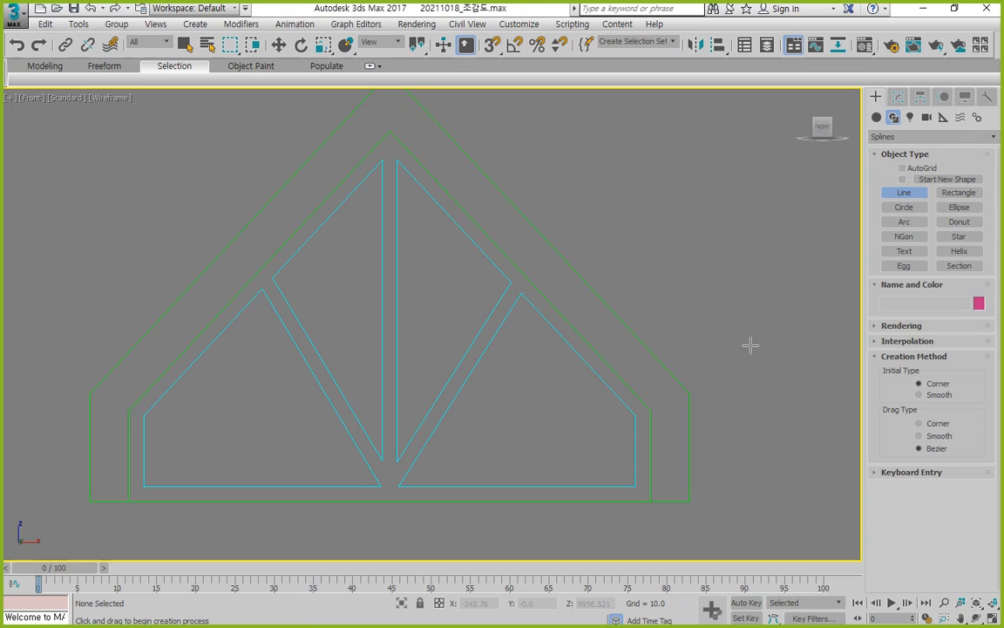
pyautogui.press('s')
pyautogui.click(631, 482)
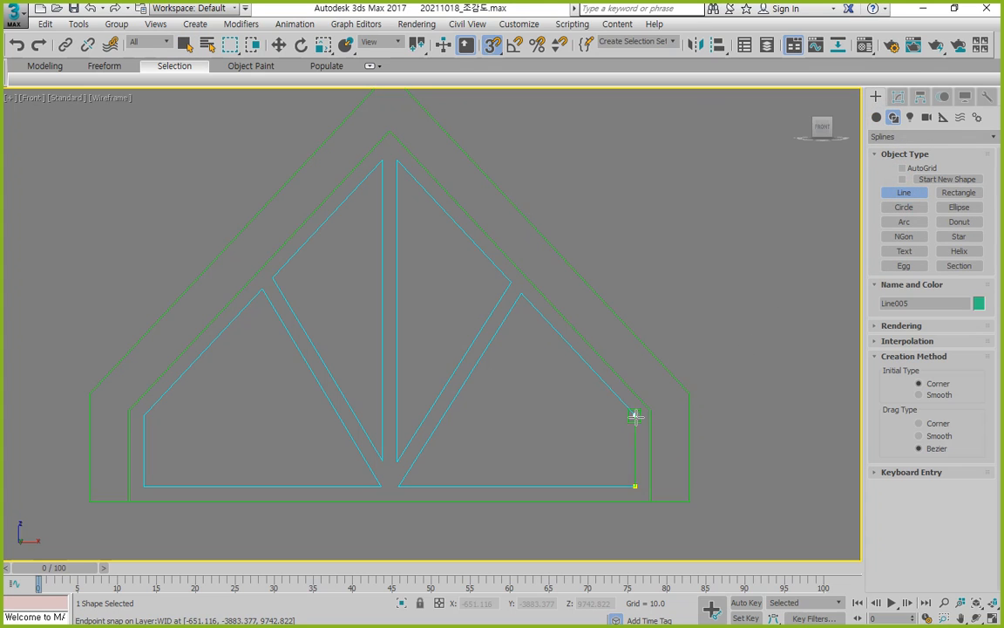
pyautogui.click(636, 416)
pyautogui.rightClick(636, 415)
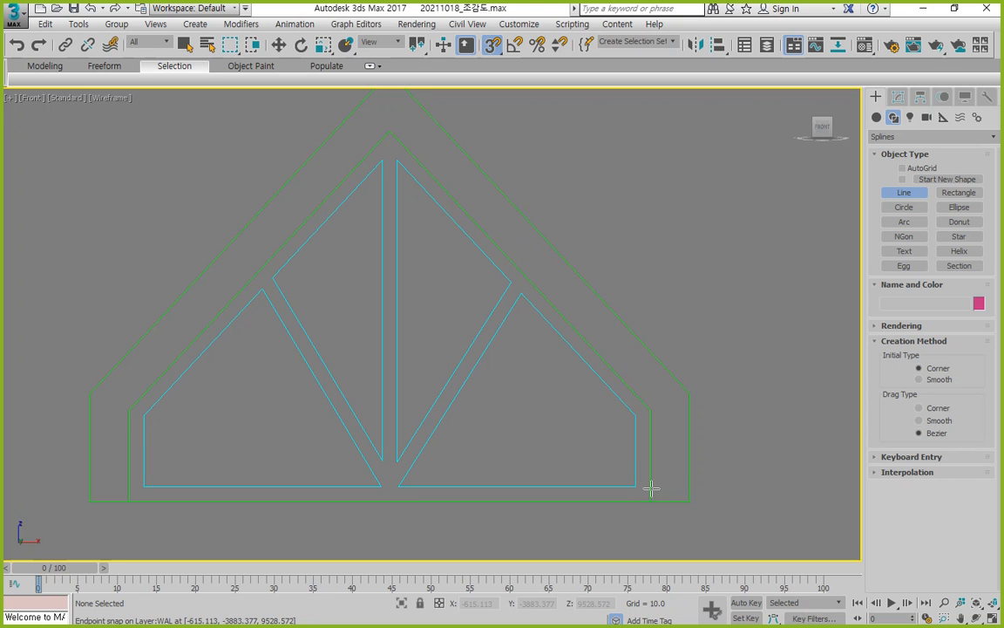
# Trace the attic window's outer frame with a closed spline through its five corners, using the inner green outline
pyautogui.click(646, 499)
pyautogui.click(649, 410)
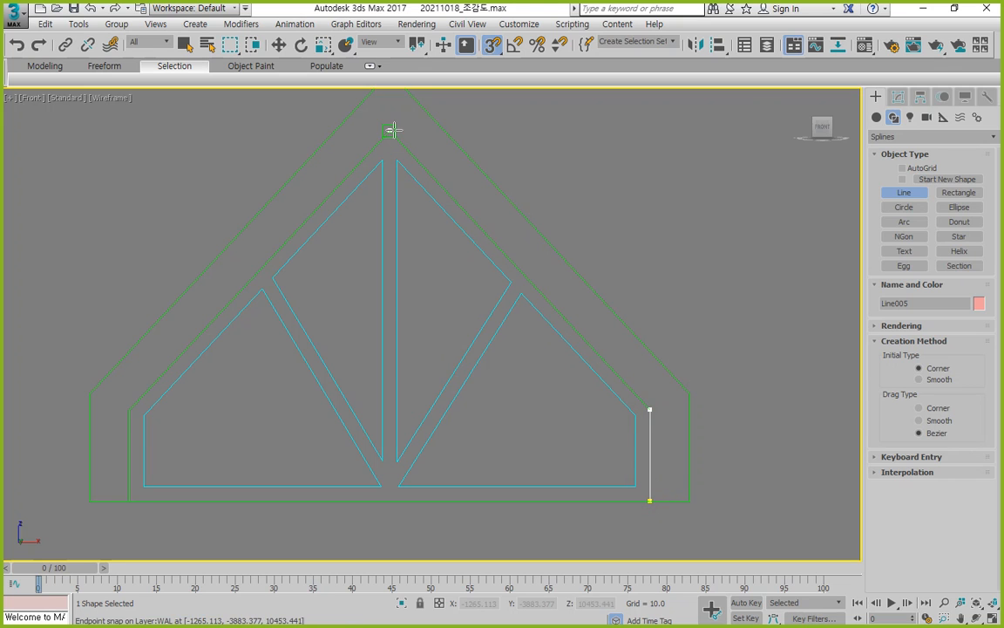
pyautogui.click(390, 130)
pyautogui.click(129, 409)
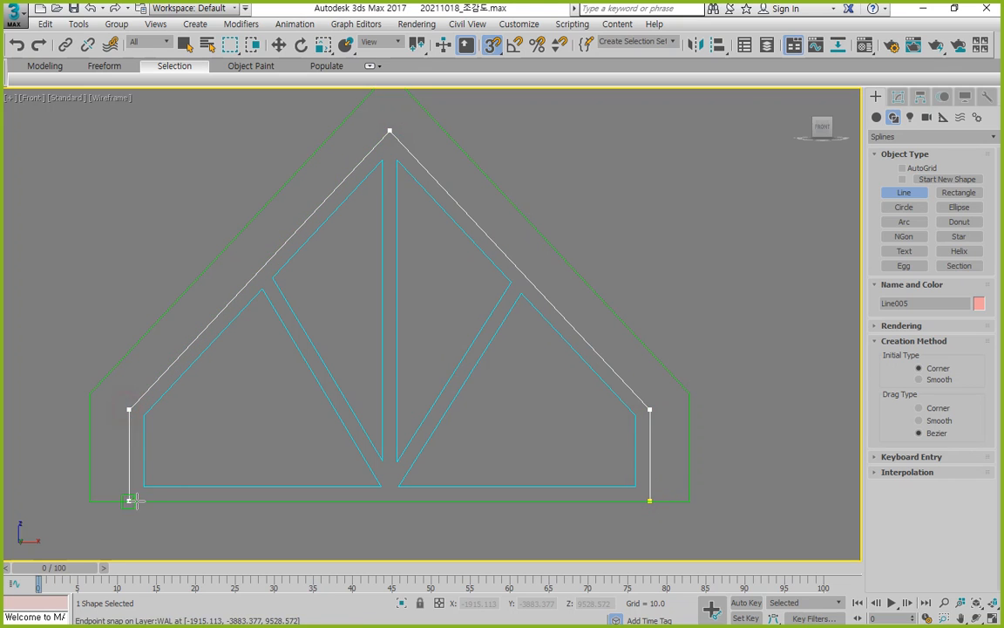
pyautogui.click(129, 500)
pyautogui.click(650, 501)
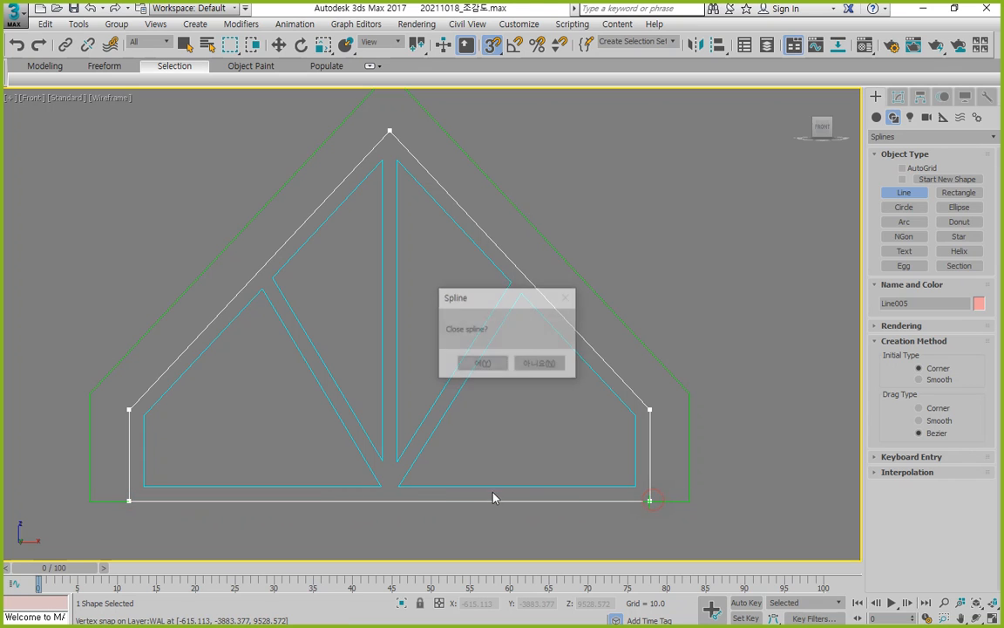
pyautogui.click(482, 364)
# Trace the lower-right glass opening of the attic window as a closed spline in the same shape
pyautogui.click(398, 486)
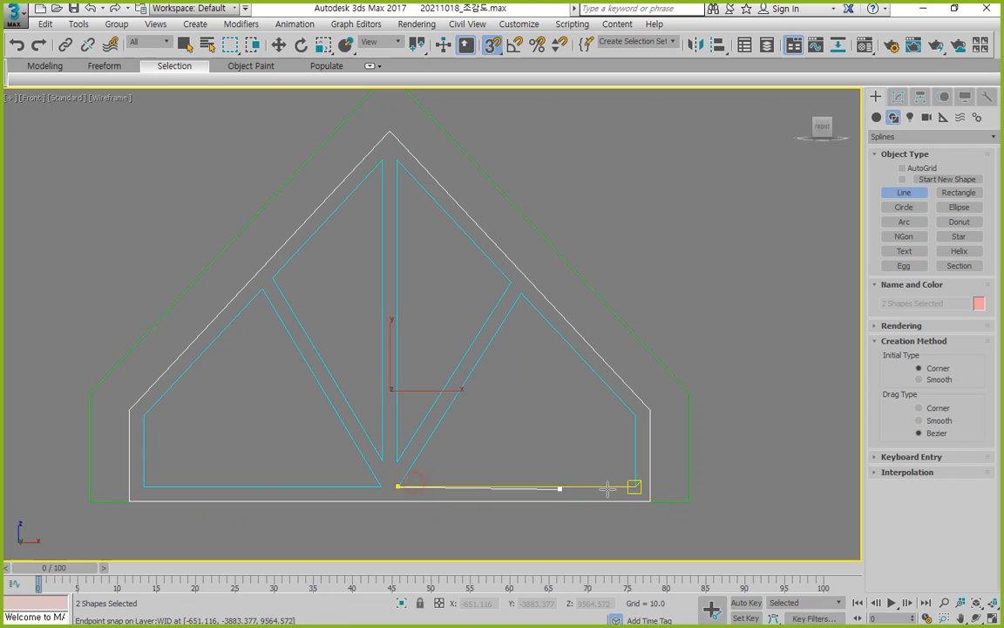
pyautogui.click(636, 486)
pyautogui.click(636, 415)
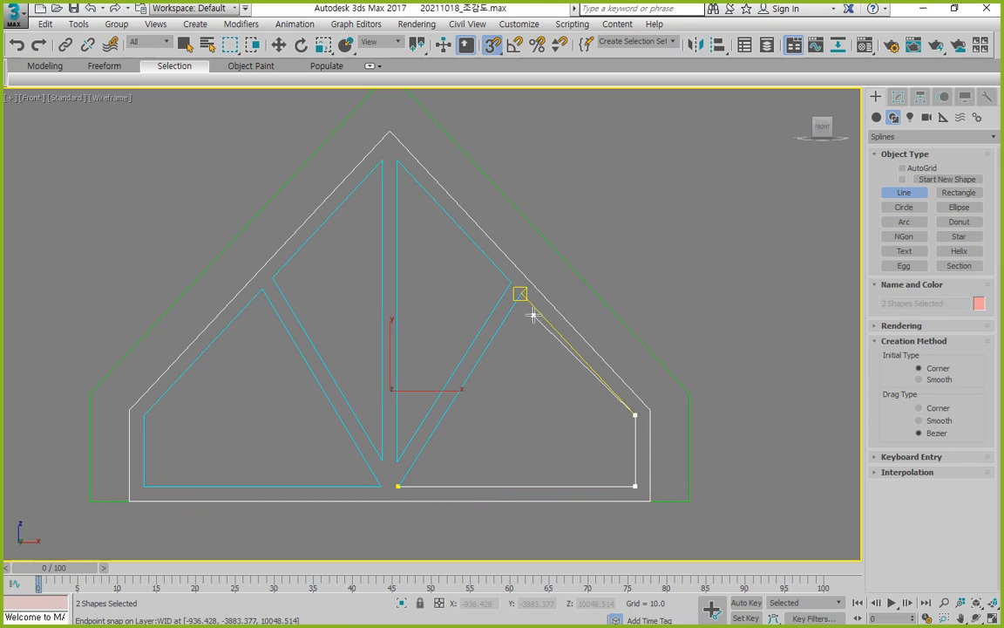
pyautogui.click(520, 294)
pyautogui.click(398, 485)
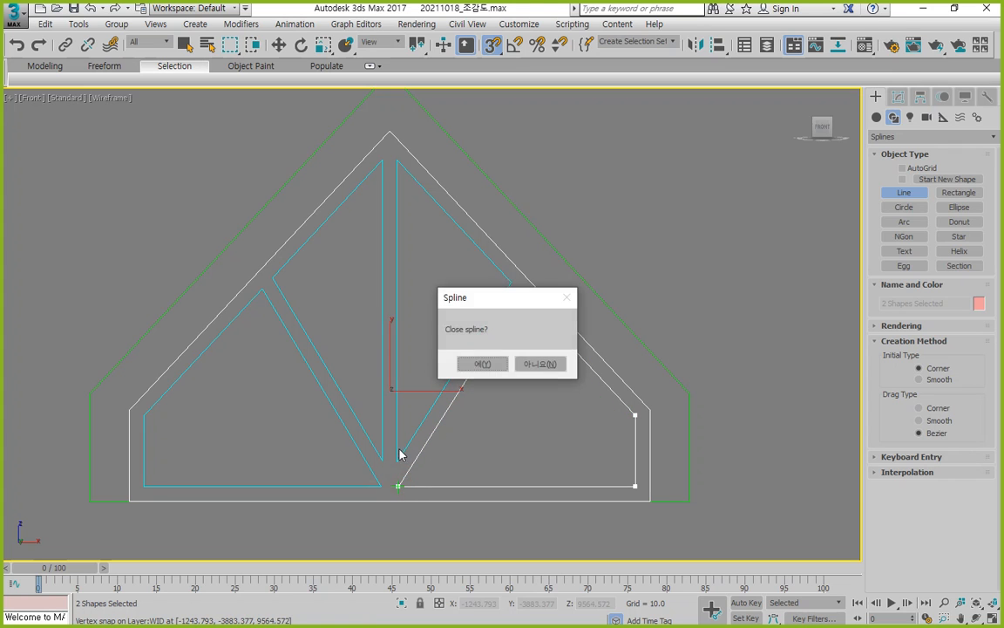
pyautogui.press('Return')
# Trace the upper-right triangular opening beside the window's centre mullion as a closed spline
pyautogui.click(397, 460)
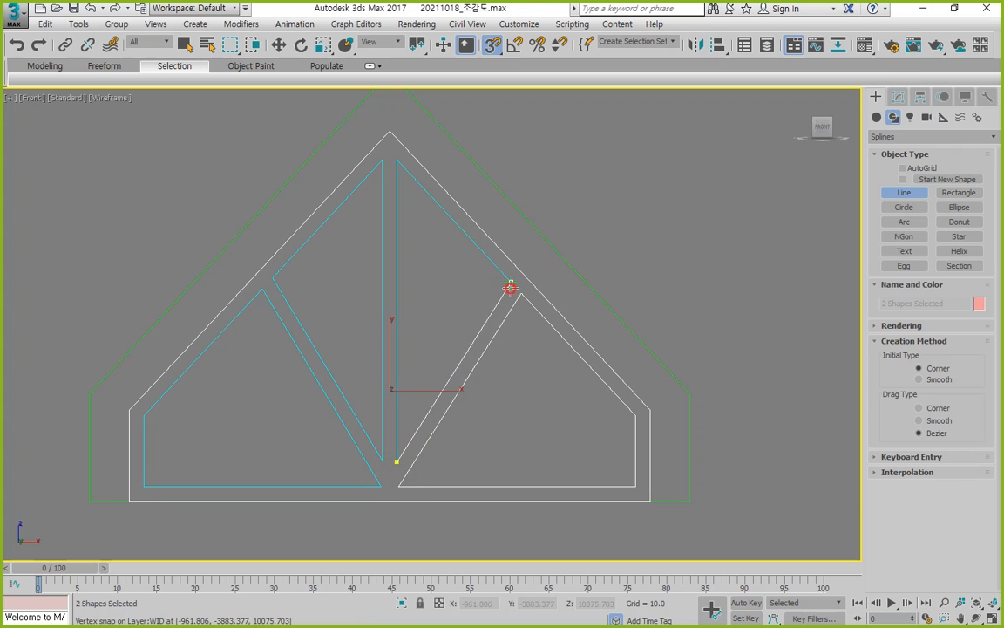
pyautogui.click(511, 281)
pyautogui.click(397, 161)
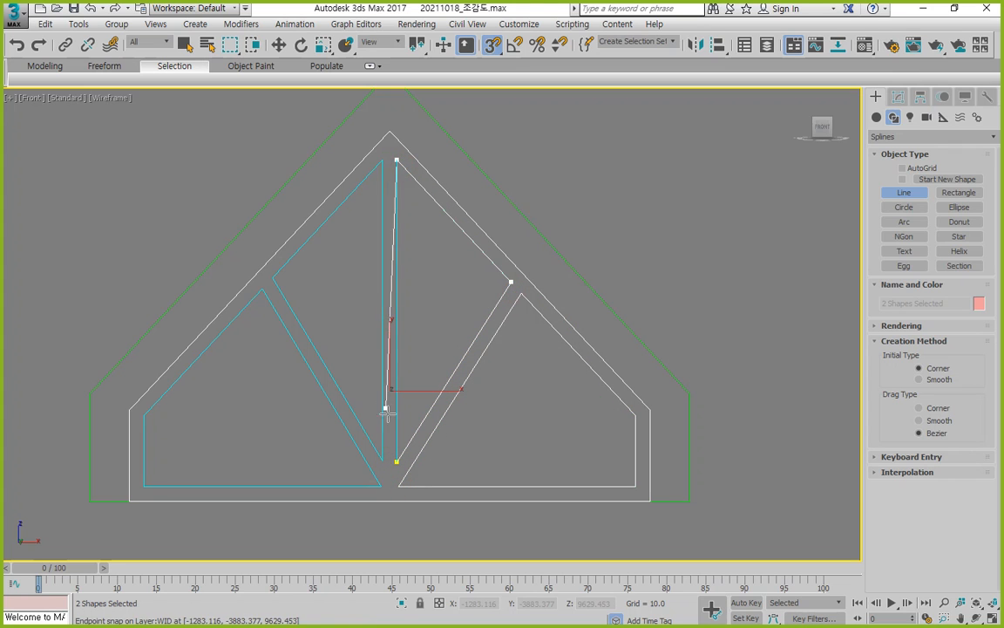
pyautogui.click(398, 460)
pyautogui.press('Return')
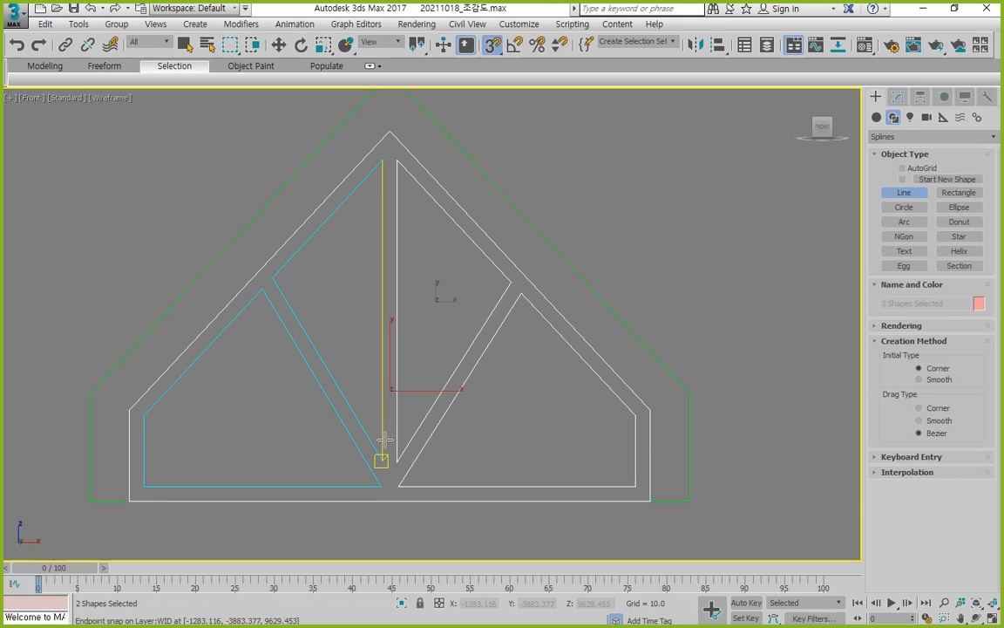
# Trace the upper-left triangular opening beside the window's centre mullion as a closed spline
pyautogui.click(381, 459)
pyautogui.click(382, 160)
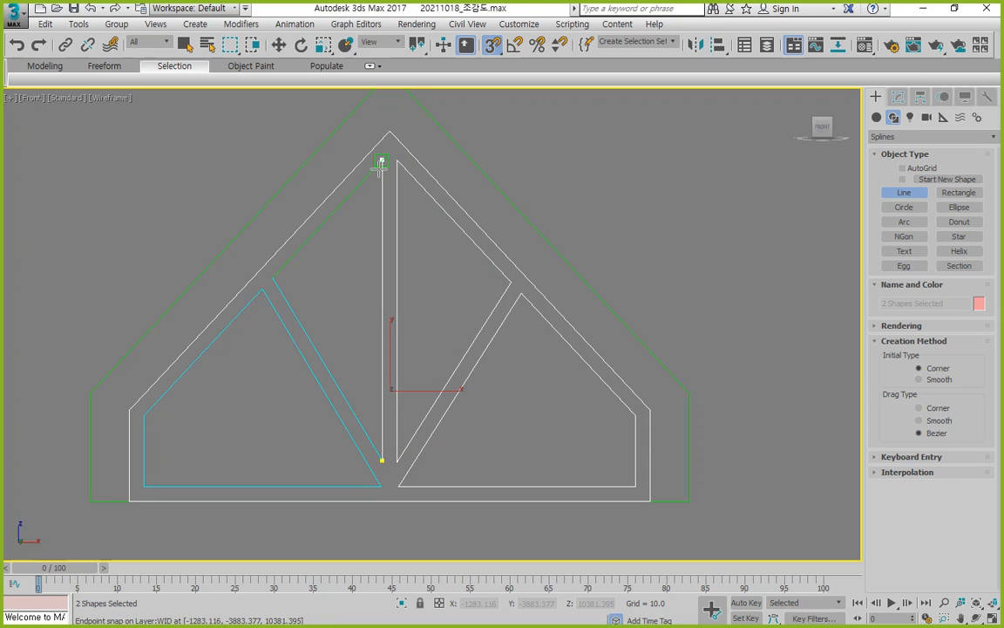
pyautogui.click(271, 278)
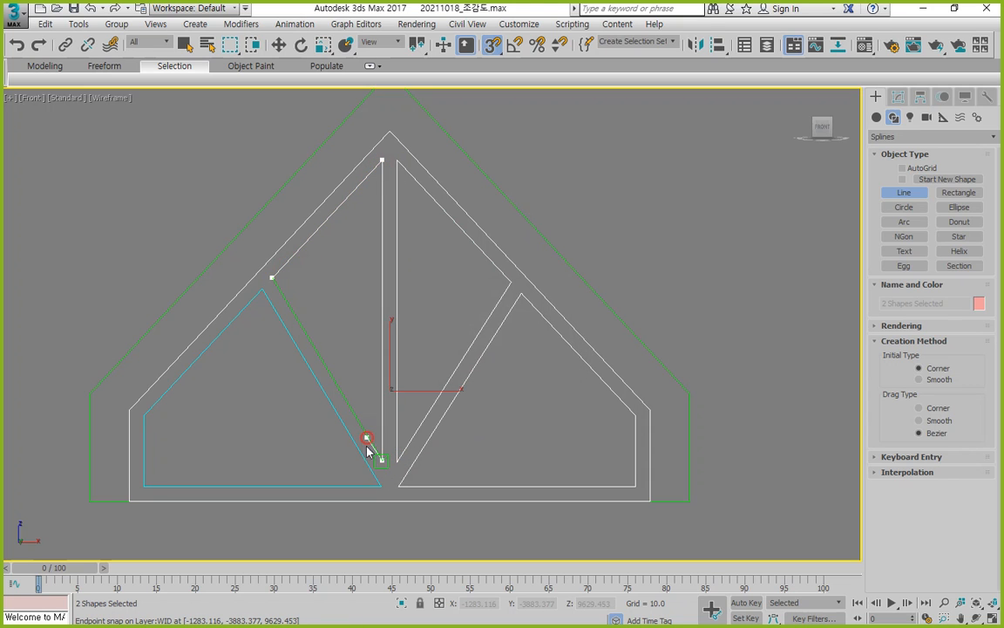
pyautogui.click(382, 459)
pyautogui.press('Return')
# Trace the lower-left glass opening of the attic window as a closed spline, completing the frame shape
pyautogui.click(375, 480)
pyautogui.click(264, 288)
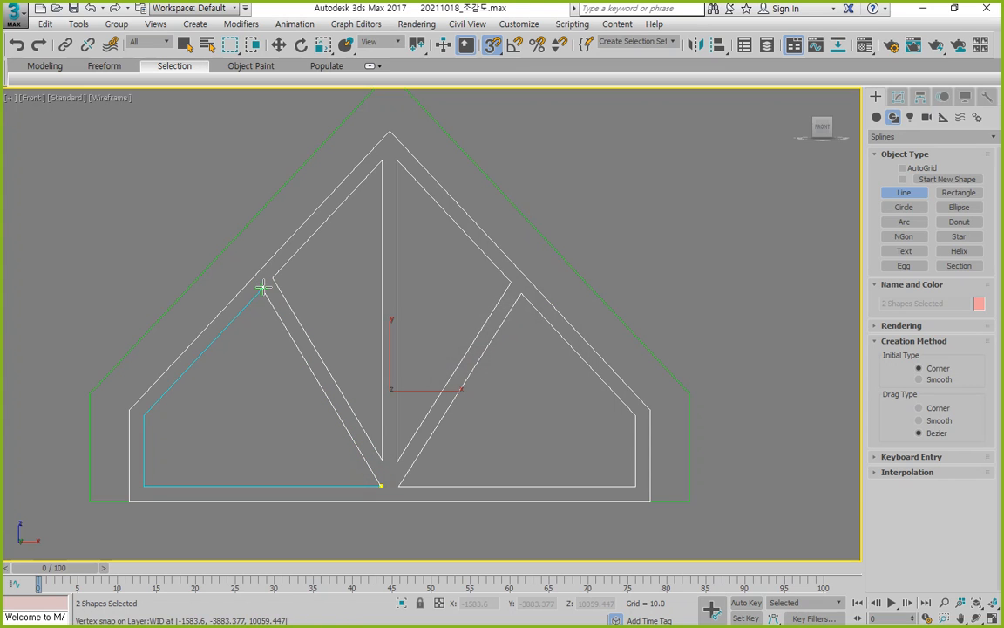
pyautogui.click(143, 416)
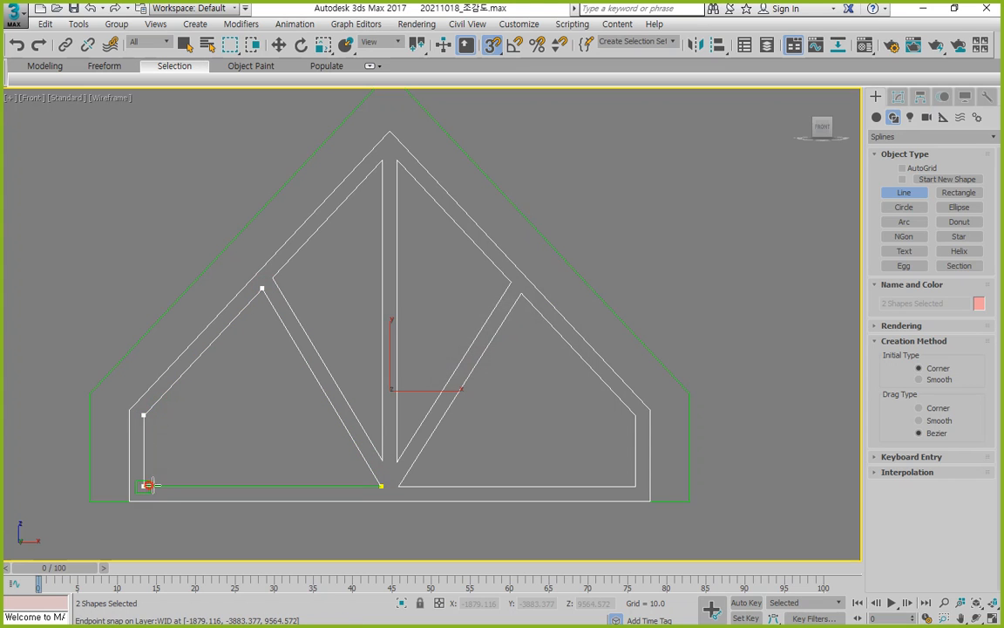
pyautogui.click(143, 486)
pyautogui.click(381, 487)
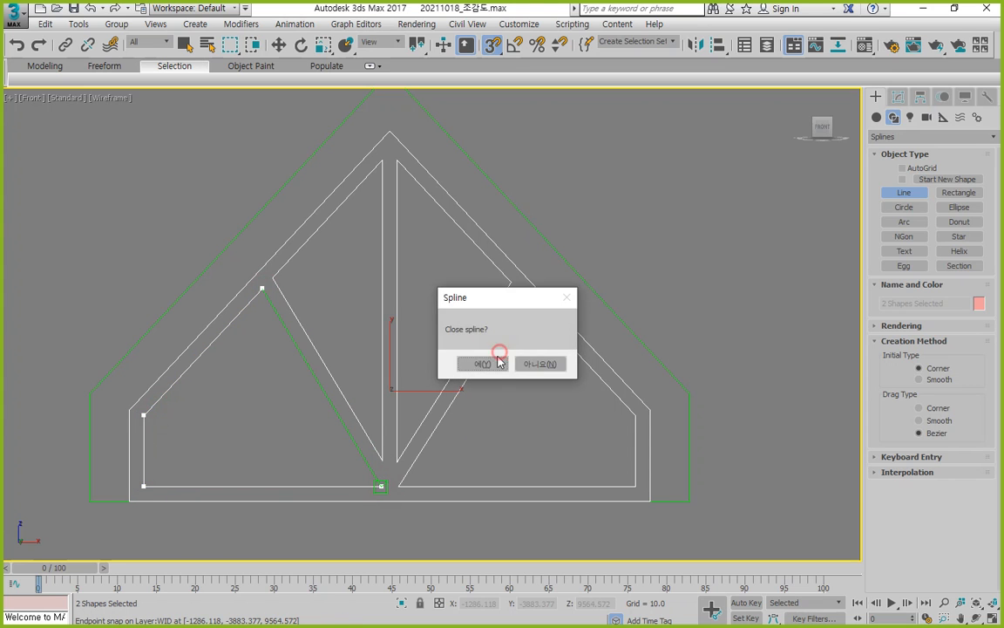
pyautogui.click(494, 359)
# Return to the four-viewport layout with all views zoomed to the traced window shape and end line drawing
pyautogui.click(993, 619)
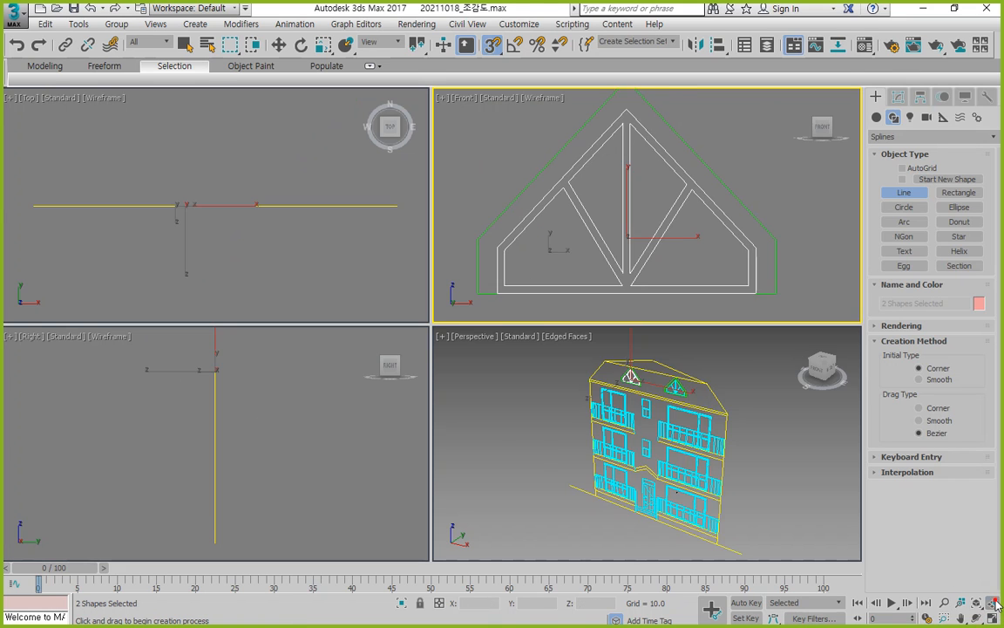
pyautogui.click(993, 604)
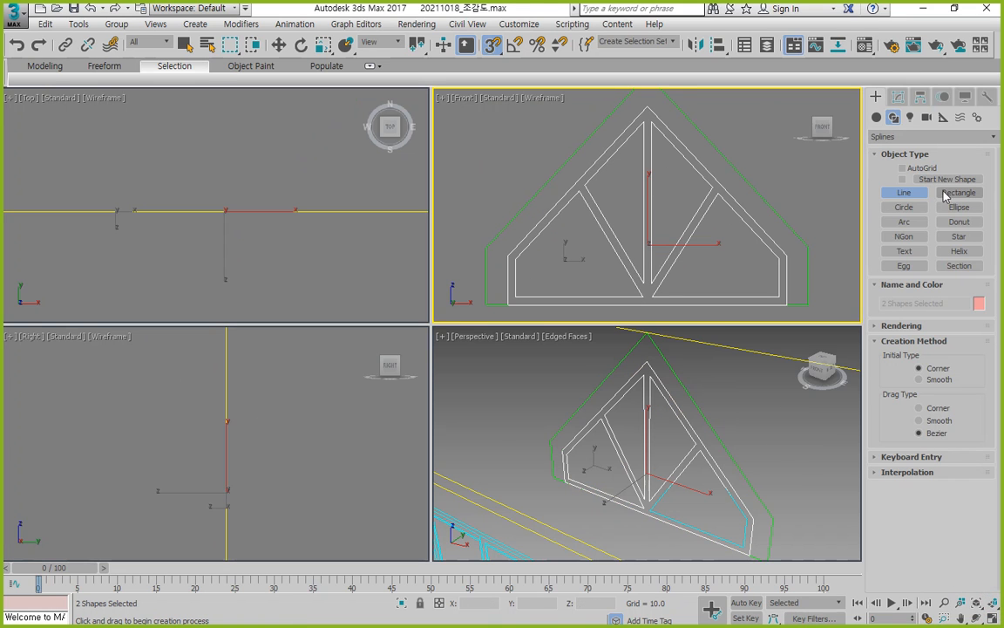
pyautogui.moveTo(918, 186); pyautogui.dragTo(976, 186)
pyautogui.rightClick(743, 179)
# Select the front elevation group 00. 정면도 and freeze it
pyautogui.click(742, 178)
pyautogui.click(743, 178)
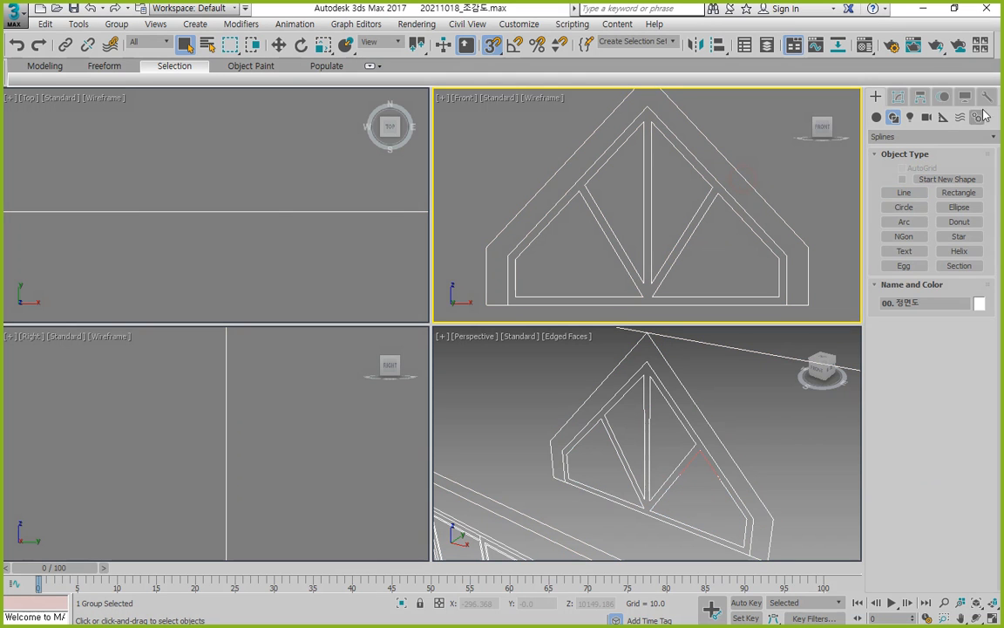
pyautogui.click(959, 99)
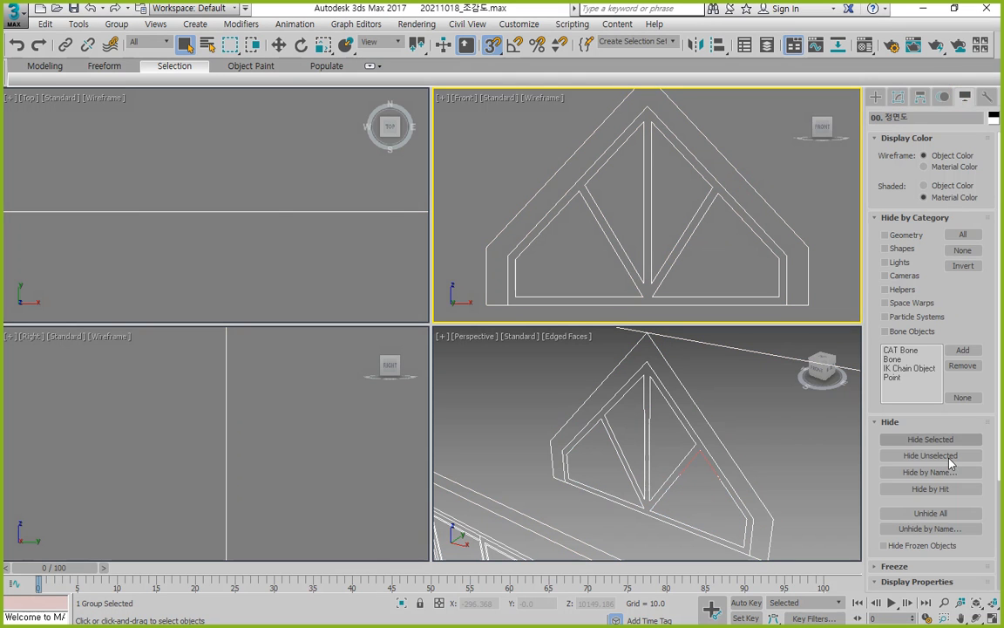
pyautogui.scroll(-2, 927, 546)
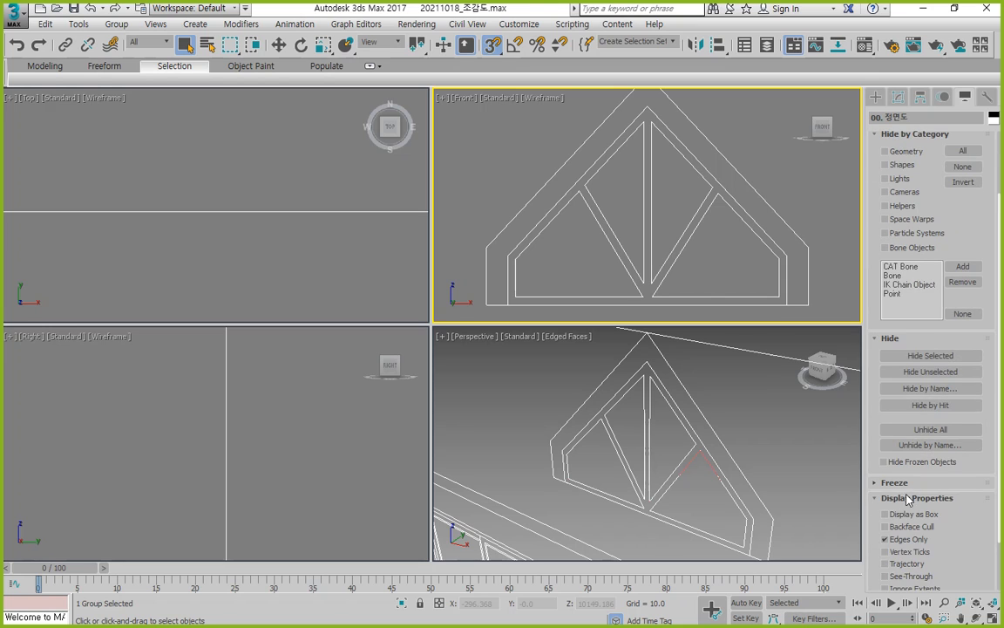
pyautogui.click(894, 480)
pyautogui.click(926, 444)
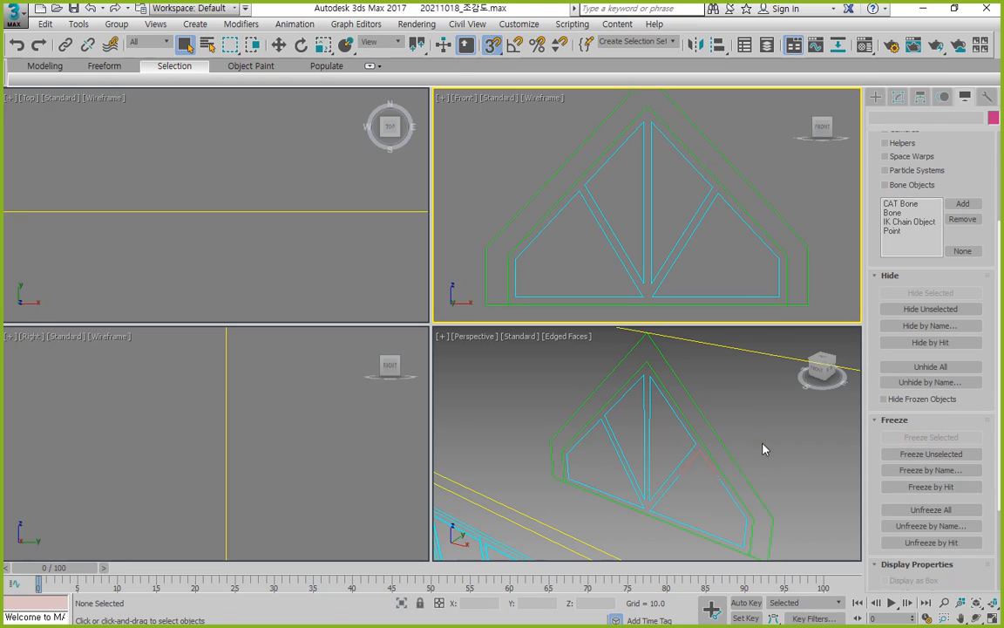
# Select the traced attic window frame shape and rename it 지붕 창틀
pyautogui.click(760, 446)
pyautogui.click(740, 223)
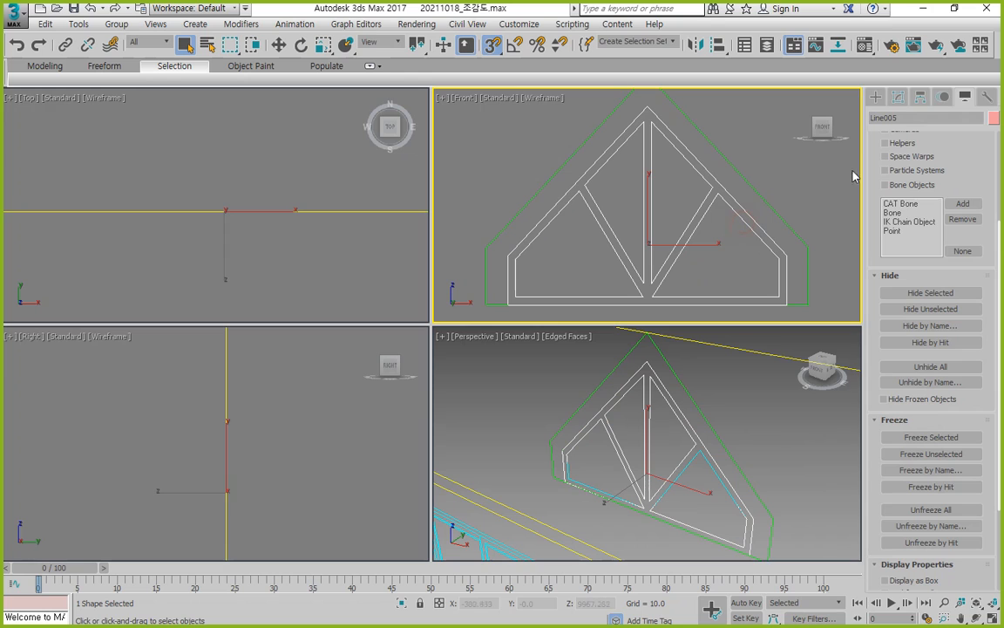
pyautogui.click(898, 97)
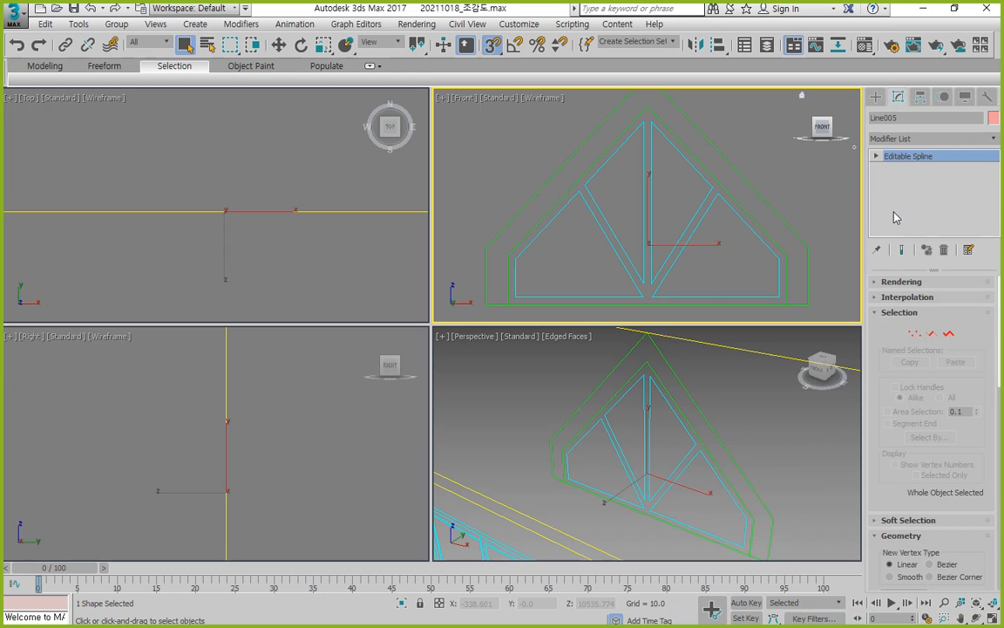
pyautogui.click(918, 116)
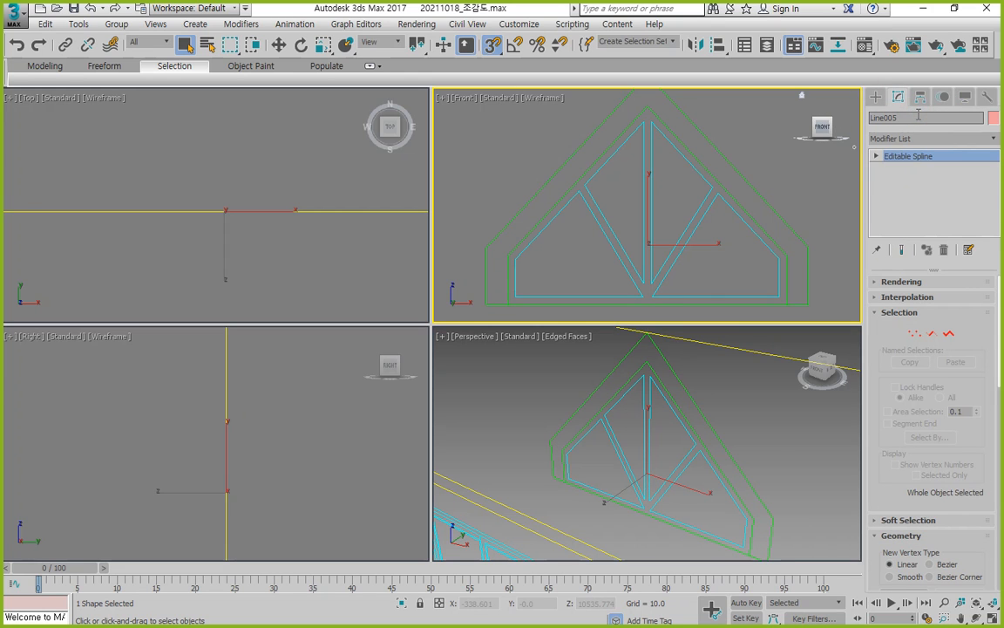
pyautogui.doubleClick(918, 115)
pyautogui.press('BackSpace')
pyautogui.write('지붕 창틀')
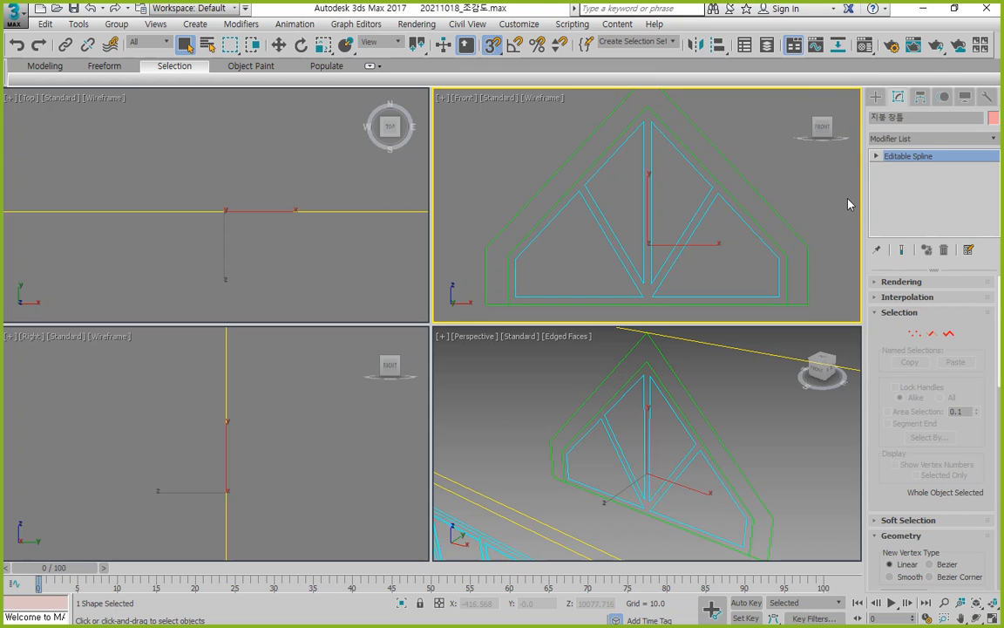
# Extrude the window frame shape by an amount of -150
pyautogui.click(949, 137)
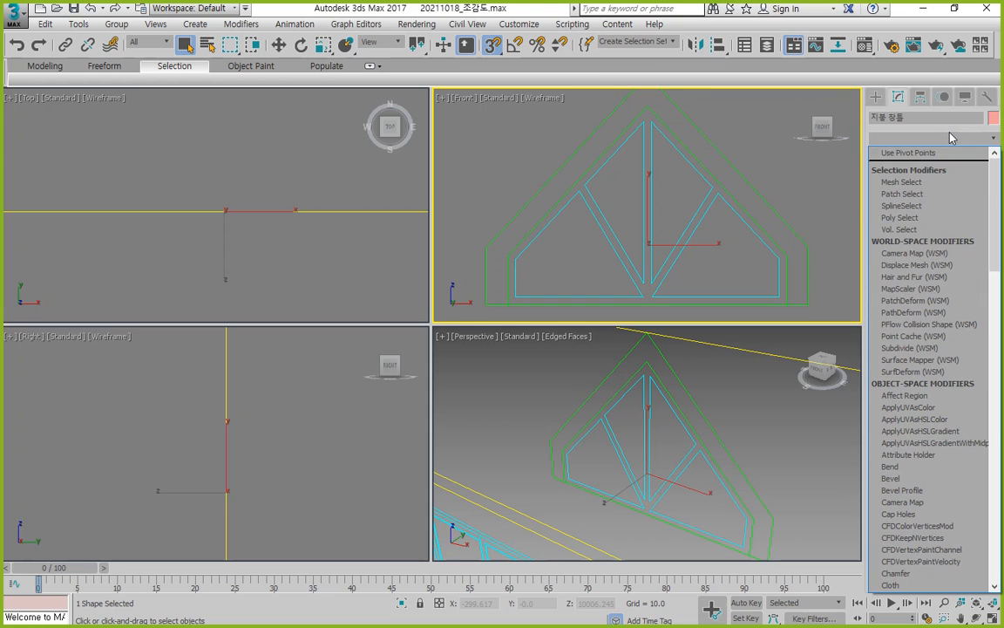
pyautogui.press('e')
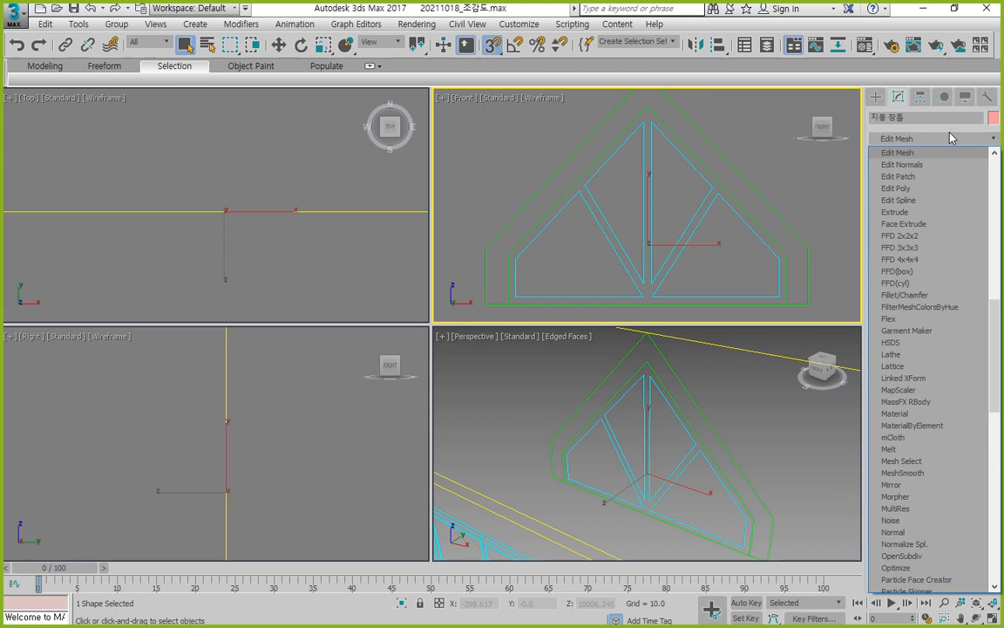
pyautogui.click(938, 215)
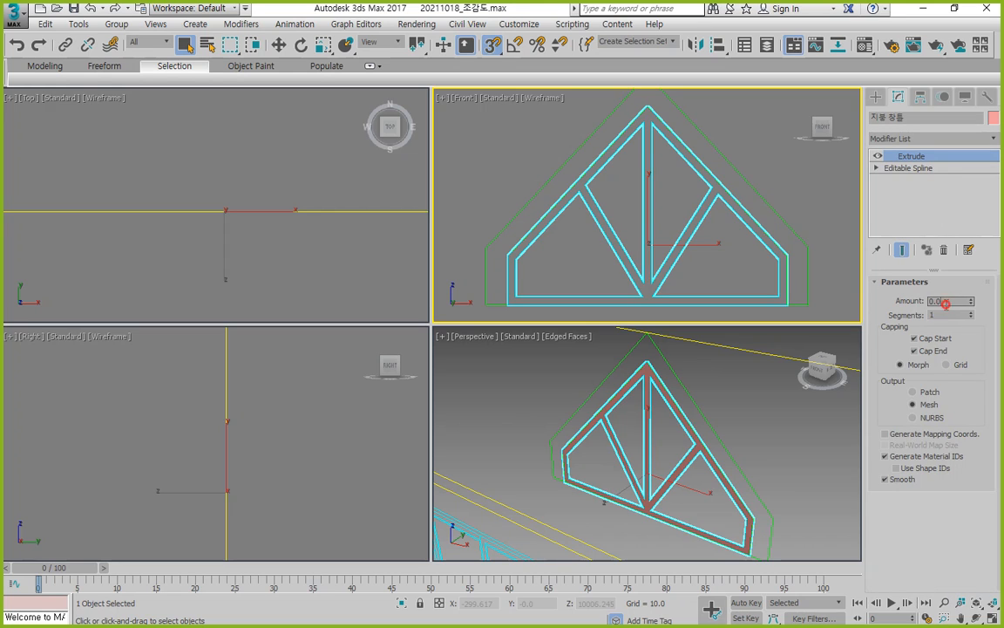
pyautogui.write('150')
pyautogui.press('Return')
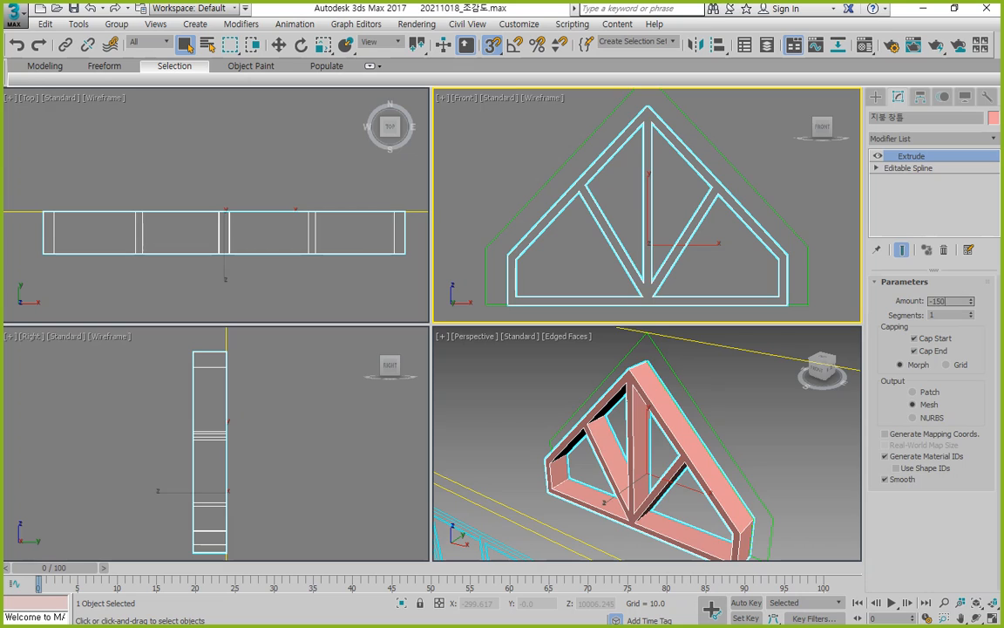
pyautogui.press('Return')
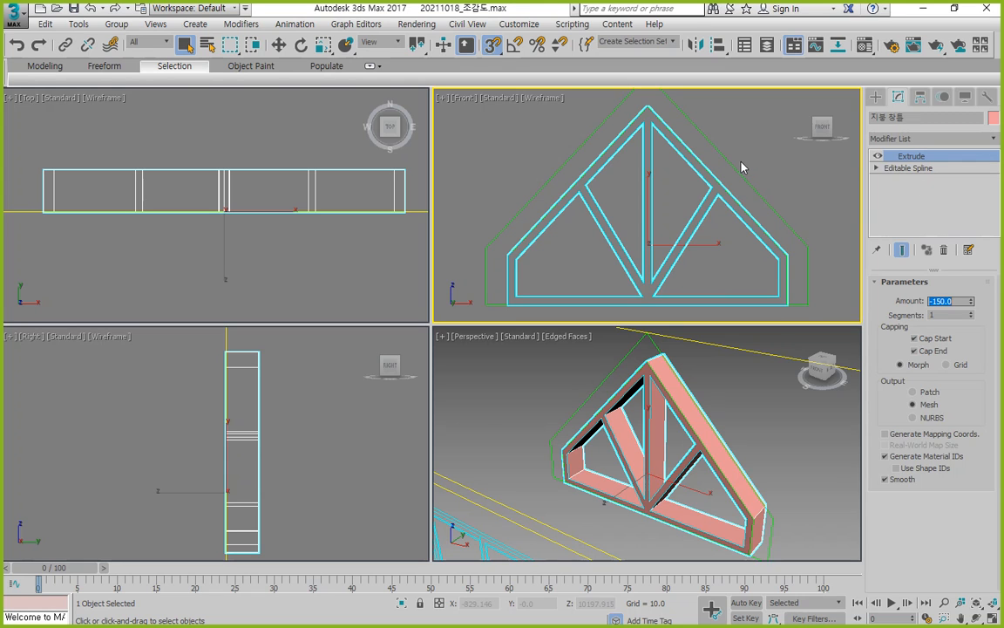
# Detach a copy of the four inner opening splines from the frame's base spline as 지붕 창 유리
pyautogui.click(876, 167)
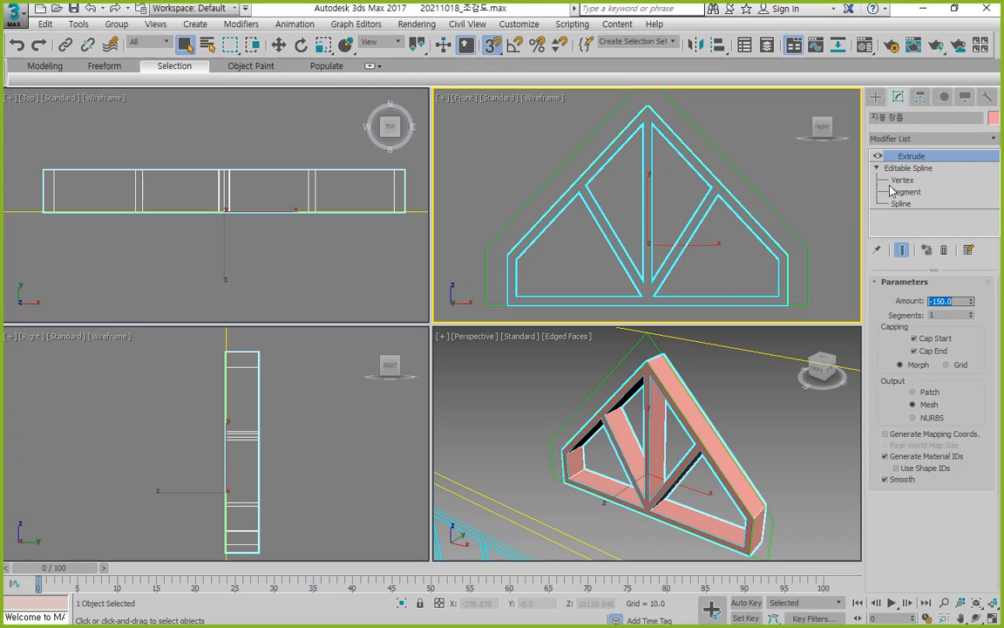
pyautogui.click(908, 168)
pyautogui.press('3')
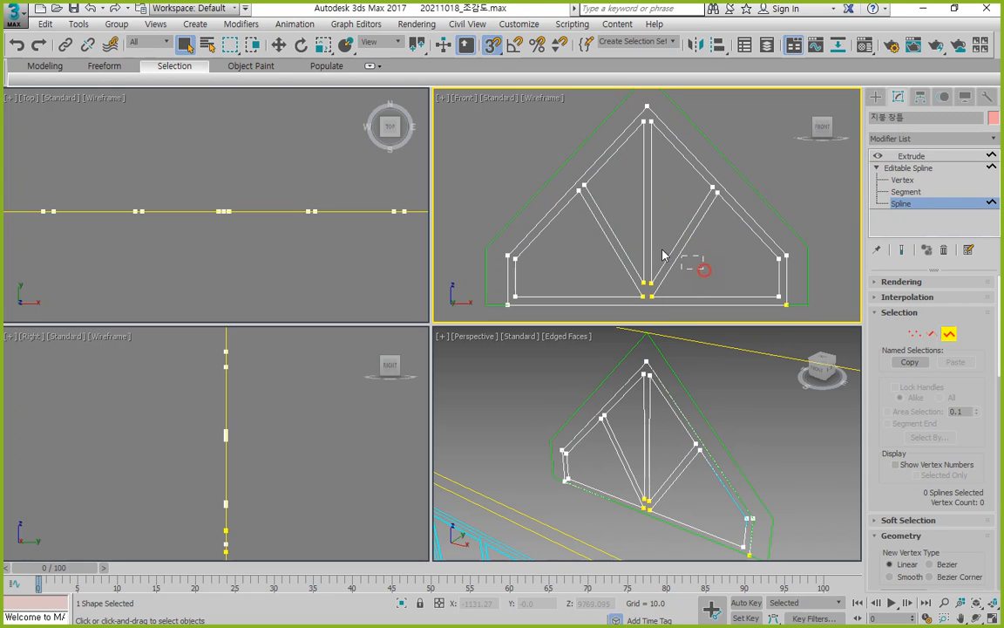
pyautogui.moveTo(662, 250); pyautogui.dragTo(596, 232)
pyautogui.scroll(-8, 968, 343)
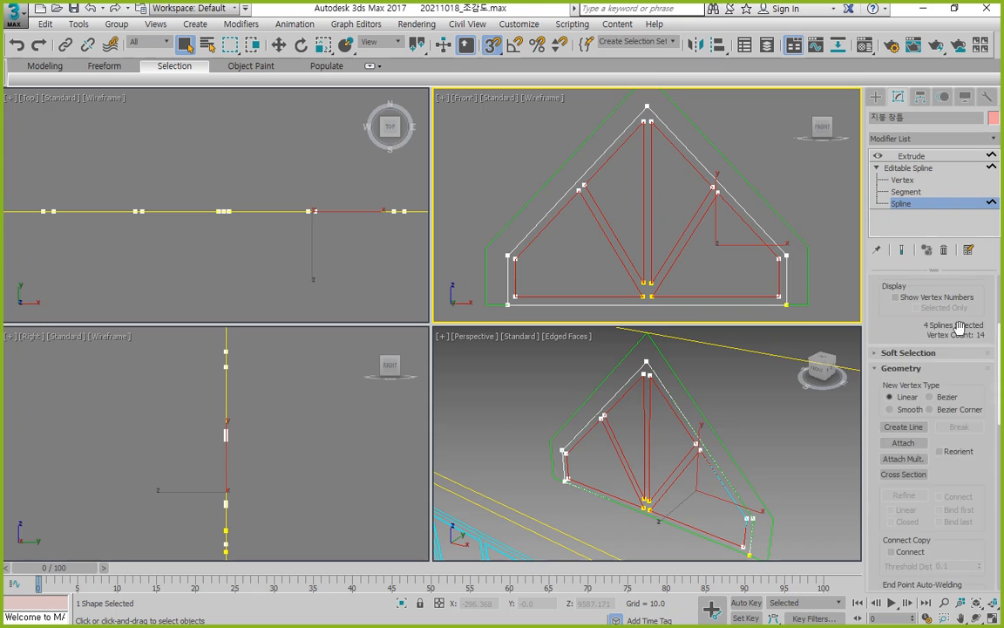
pyautogui.scroll(-10, 959, 327)
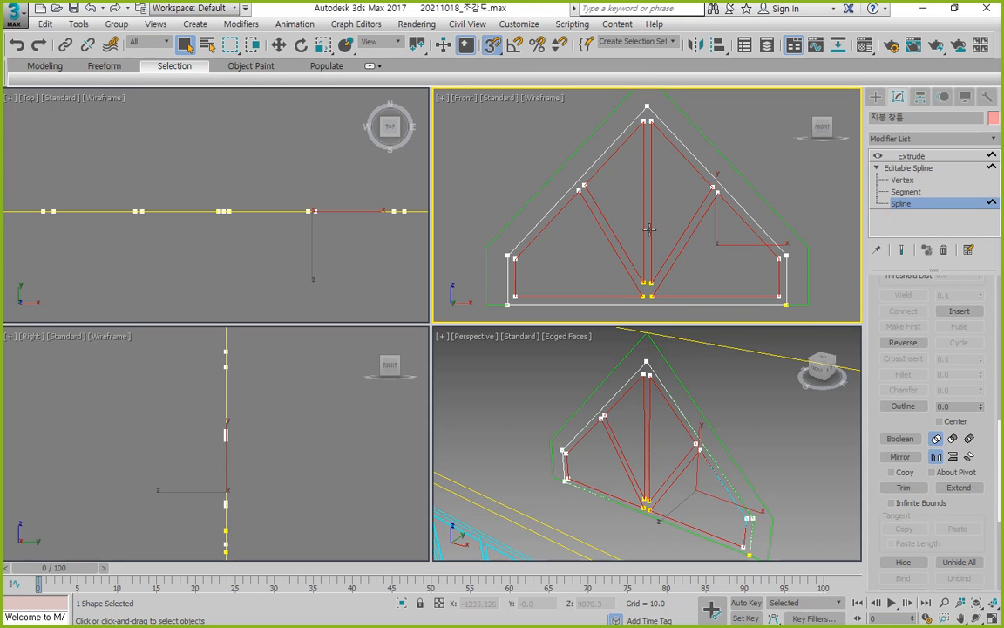
pyautogui.scroll(-9, 938, 373)
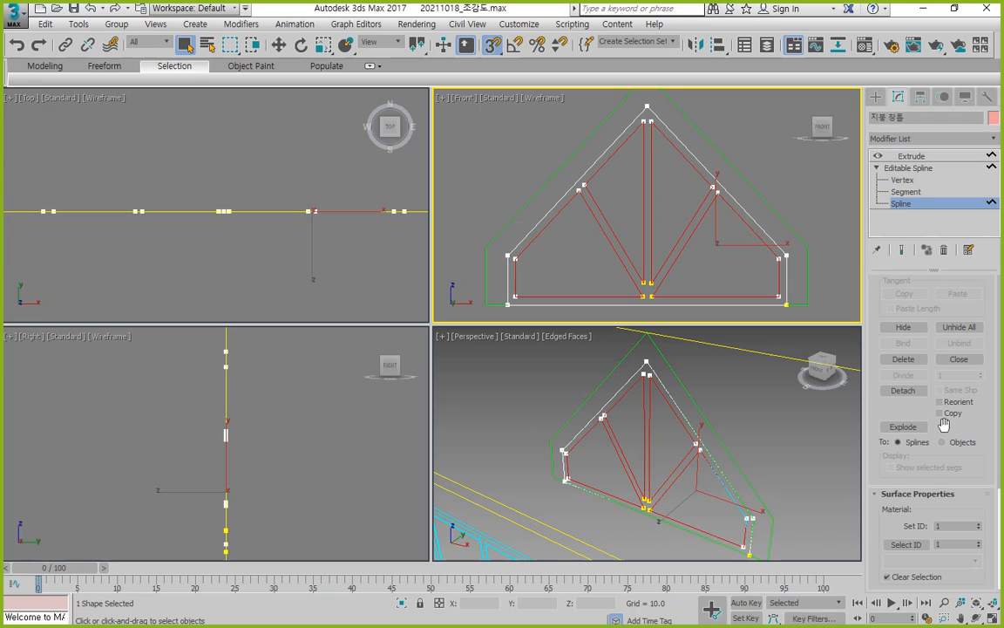
pyautogui.click(941, 415)
pyautogui.click(906, 391)
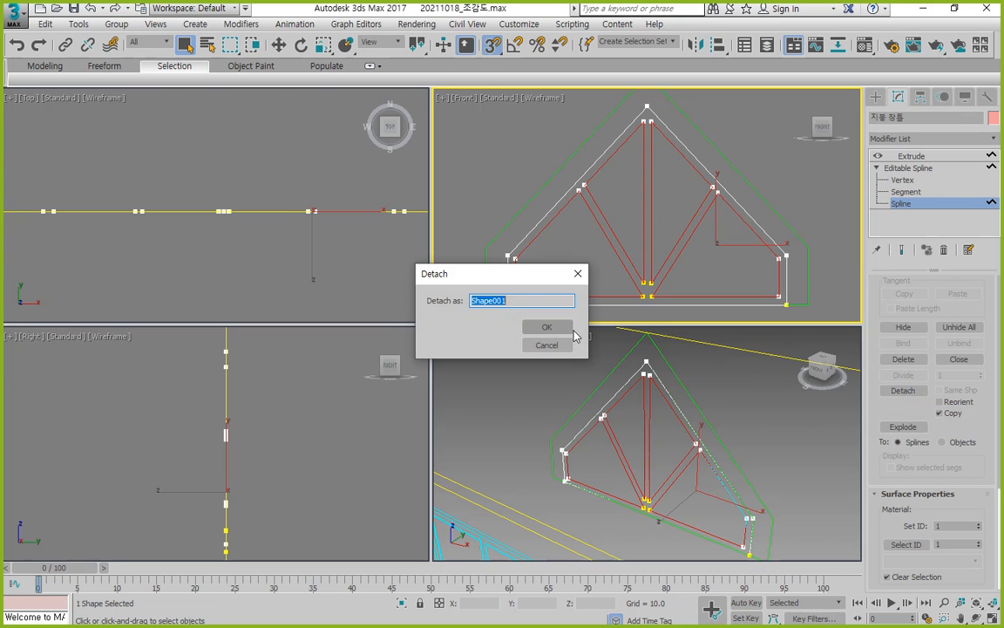
pyautogui.write('지붕')
pyautogui.write('차')
pyautogui.press('Left')
pyautogui.click(569, 330)
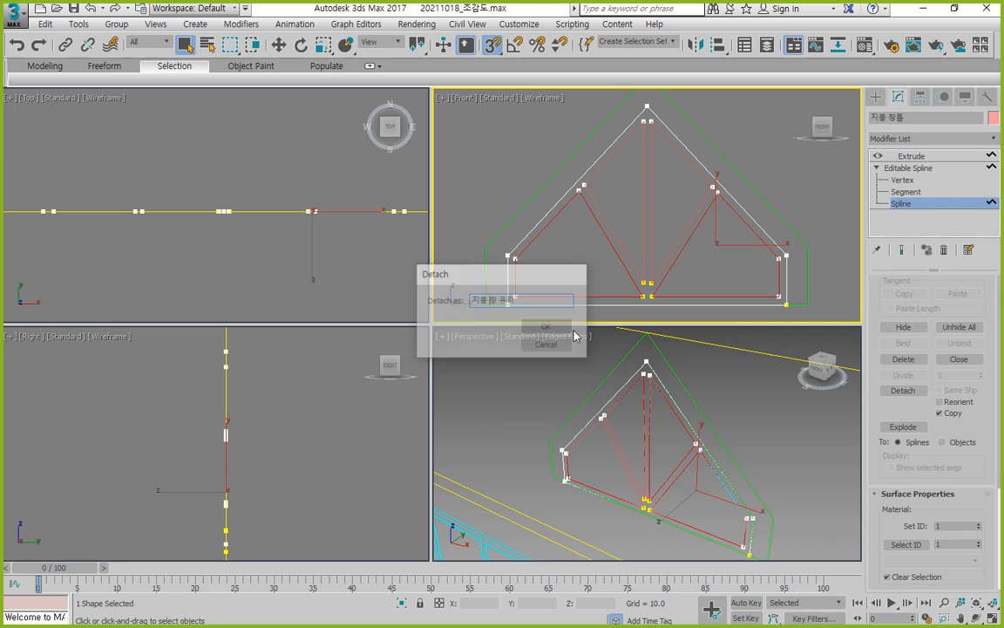
pyautogui.click(886, 206)
pyautogui.click(795, 198)
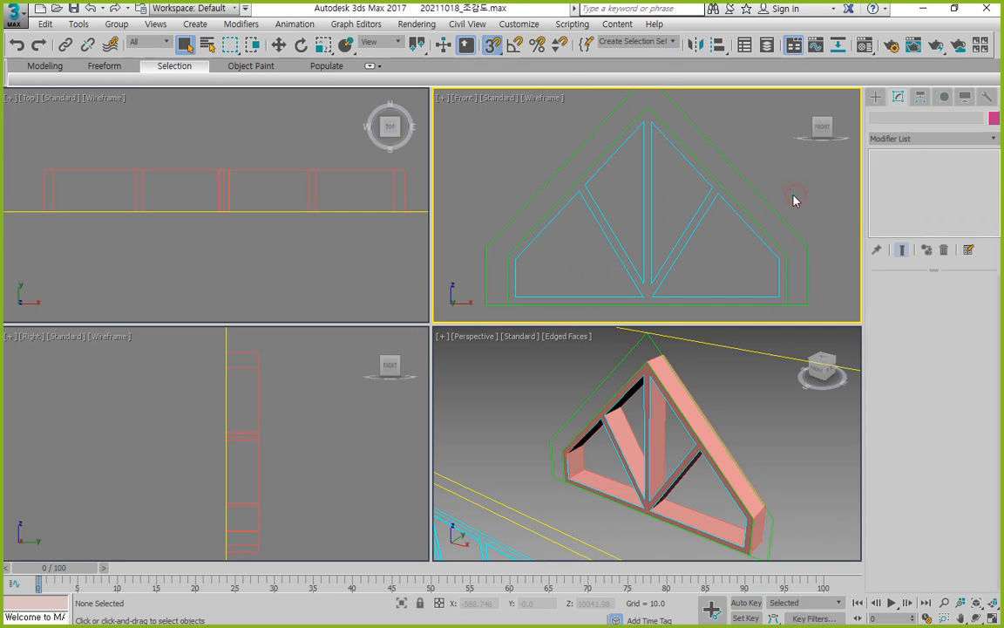
# Select the detached glass shape 지붕 창 유리 and apply an Extrude modifier to it
pyautogui.click(678, 482)
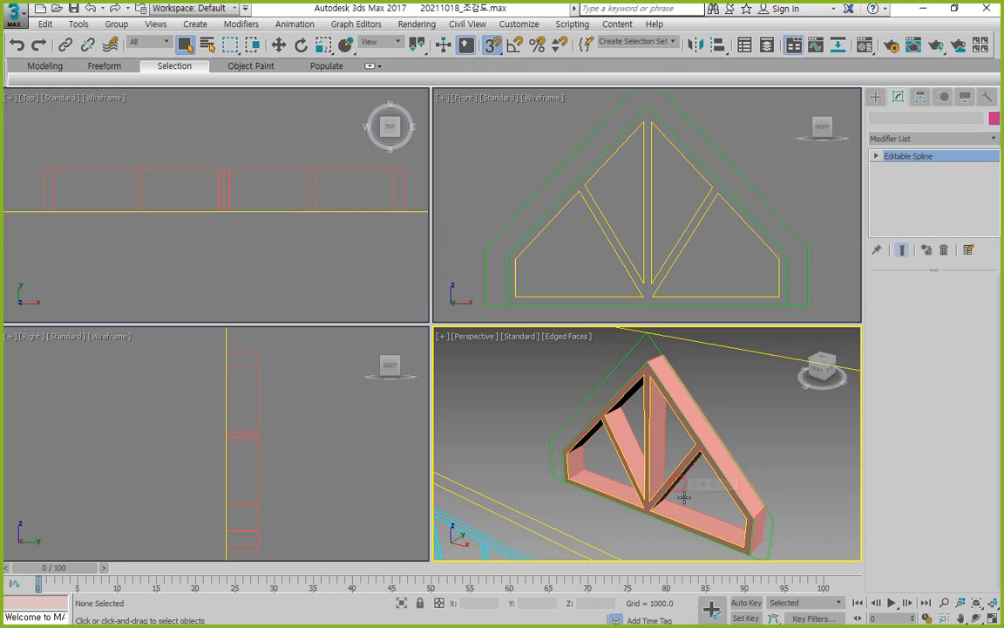
pyautogui.click(944, 139)
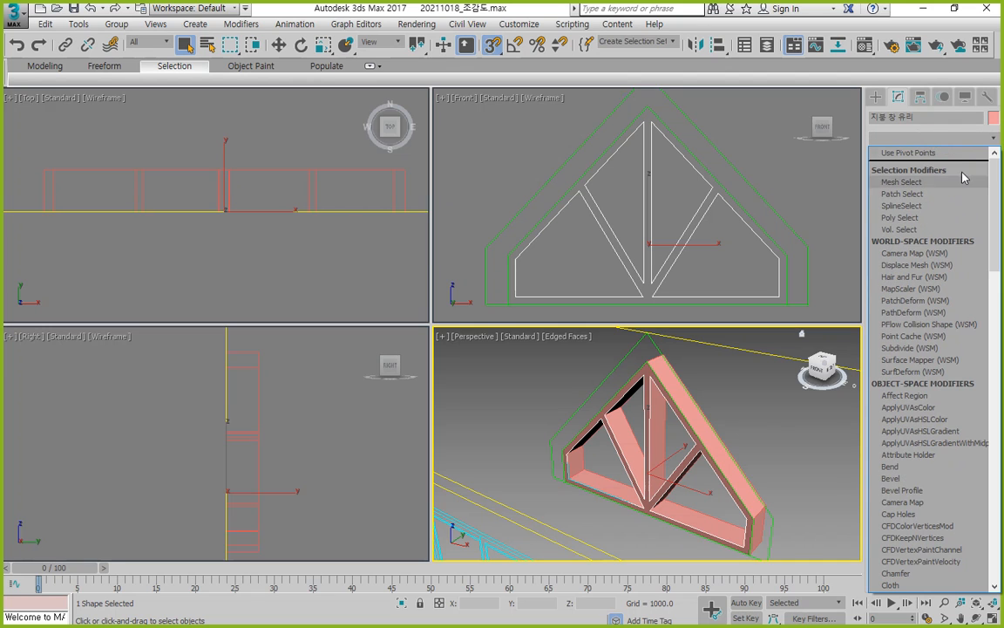
pyautogui.click(931, 140)
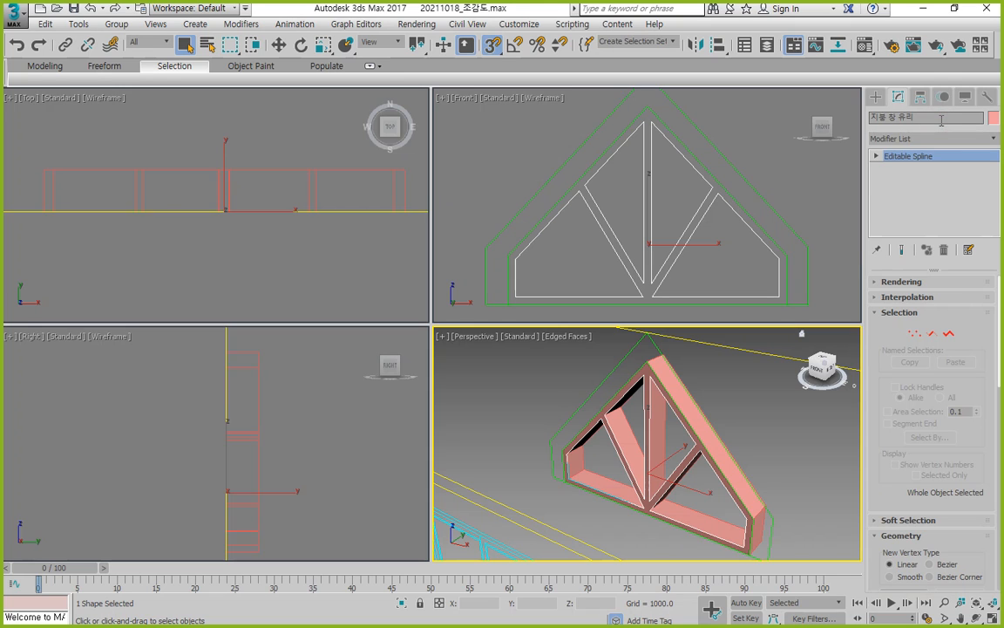
pyautogui.click(942, 120)
pyautogui.click(929, 142)
pyautogui.press('e')
pyautogui.click(928, 142)
pyautogui.press('e')
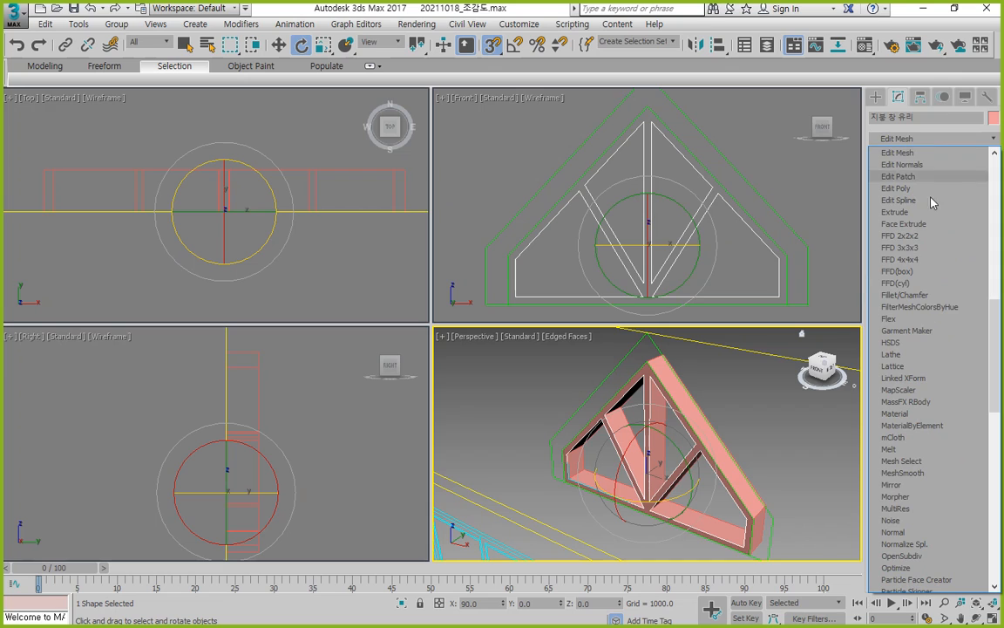
pyautogui.click(895, 212)
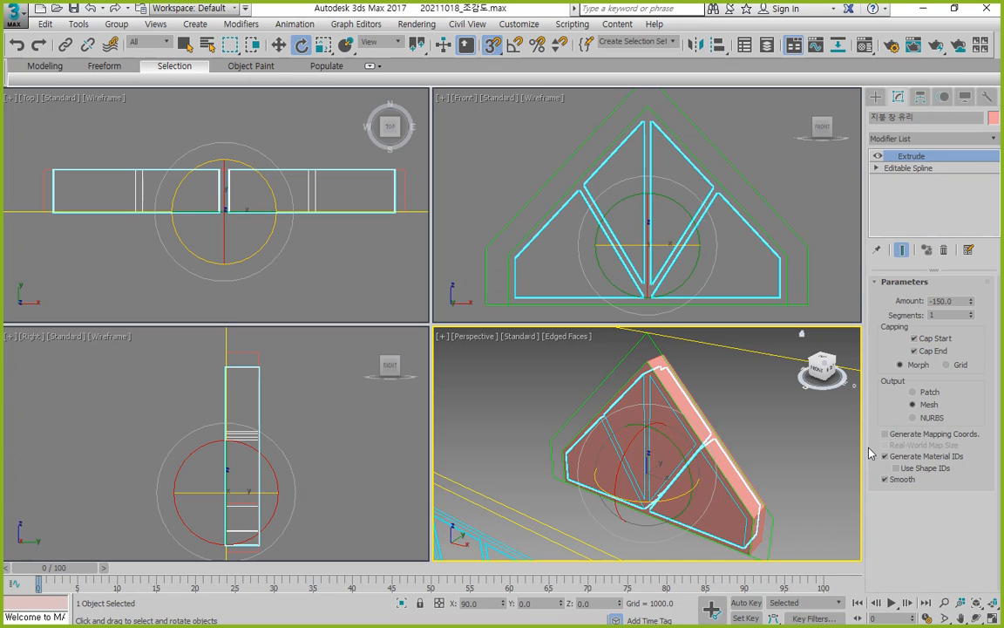
# Change the glass object's color to red to tell it apart from the frame
pyautogui.click(993, 117)
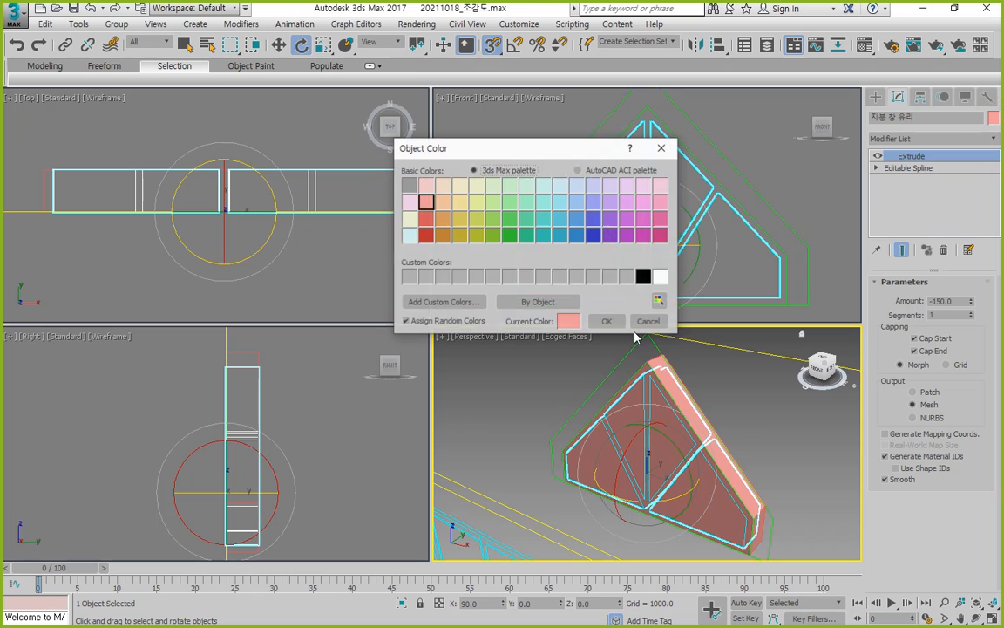
pyautogui.click(425, 234)
pyautogui.click(606, 321)
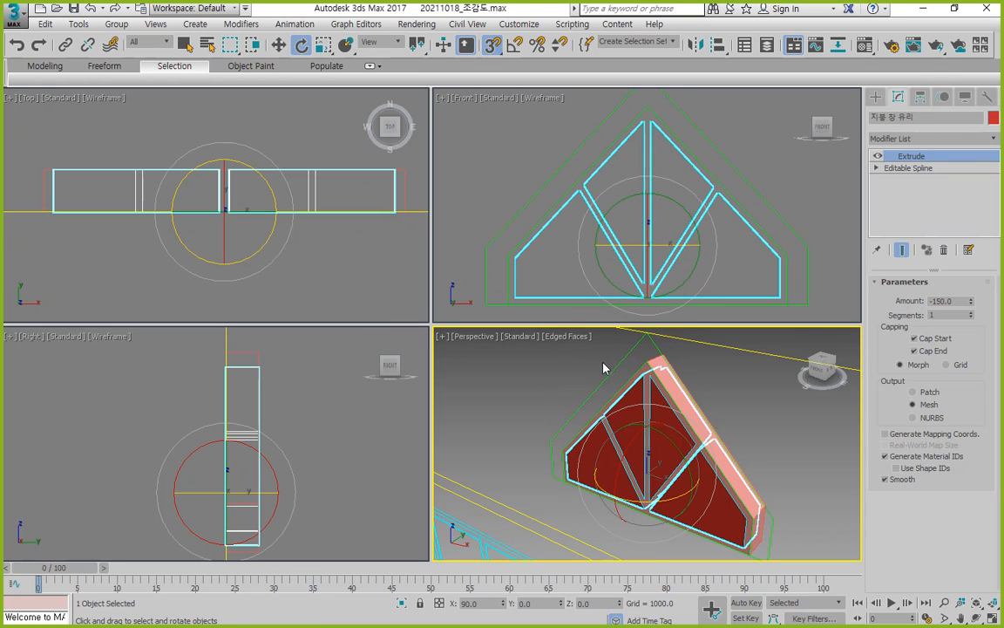
pyautogui.moveTo(669, 459); pyautogui.dragTo(612, 460)
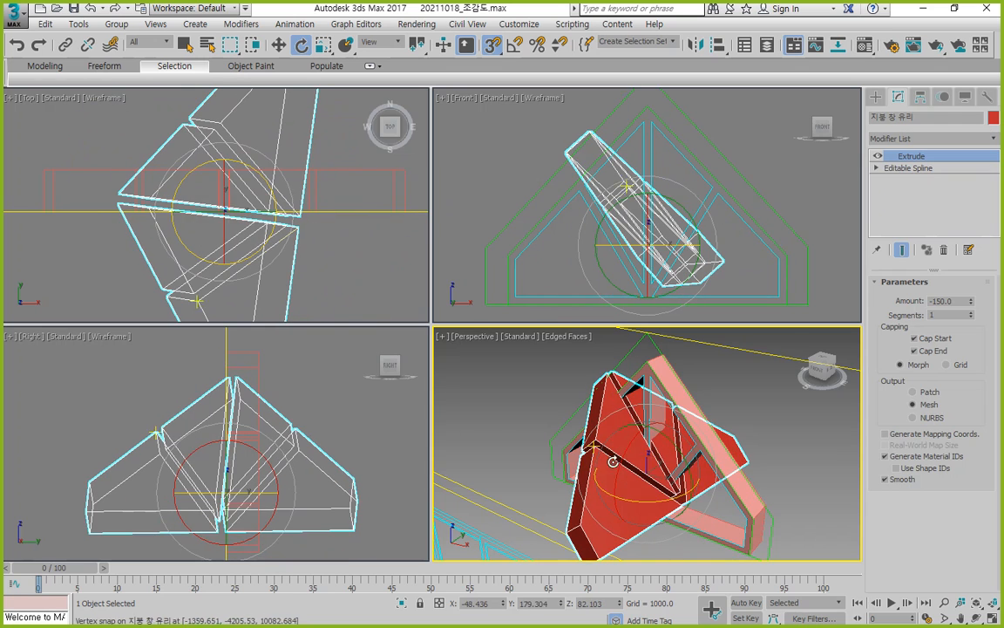
pyautogui.hotkey('ctrl', 'z')
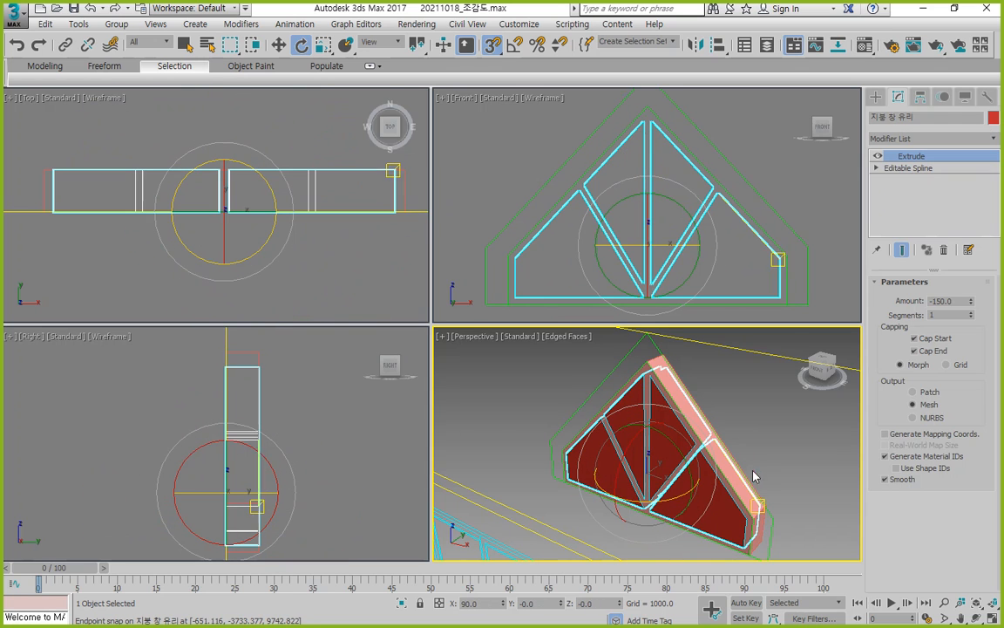
# Set the glass extrusion amount to 0 and inspect the window from behind and from the side
pyautogui.click(977, 618)
pyautogui.moveTo(665, 446); pyautogui.dragTo(635, 442)
pyautogui.moveTo(630, 446); pyautogui.dragTo(668, 443)
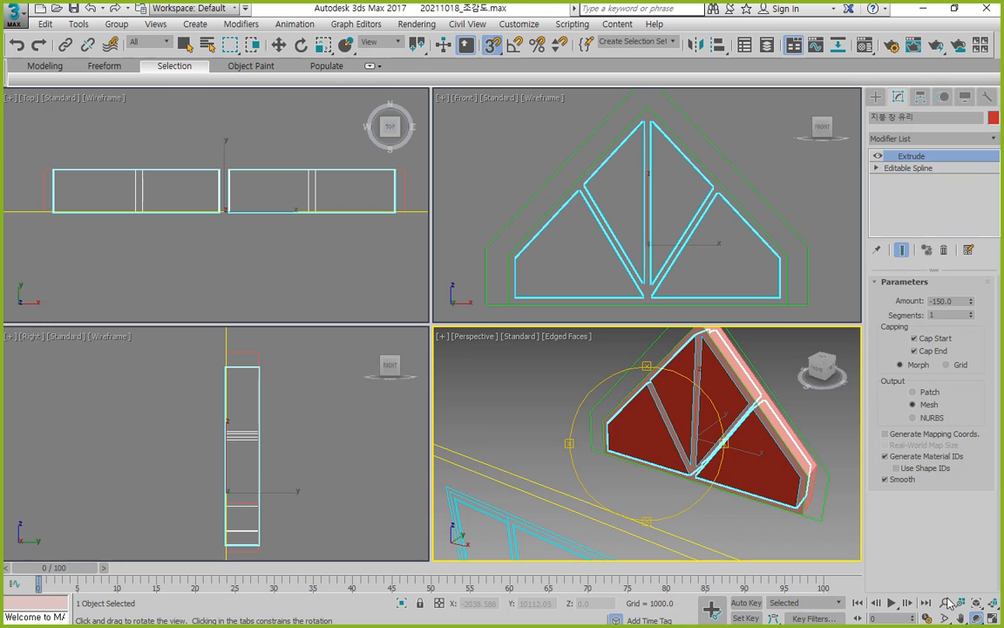
pyautogui.moveTo(977, 616); pyautogui.dragTo(979, 575)
pyautogui.moveTo(655, 428); pyautogui.dragTo(446, 386)
pyautogui.doubleClick(954, 300)
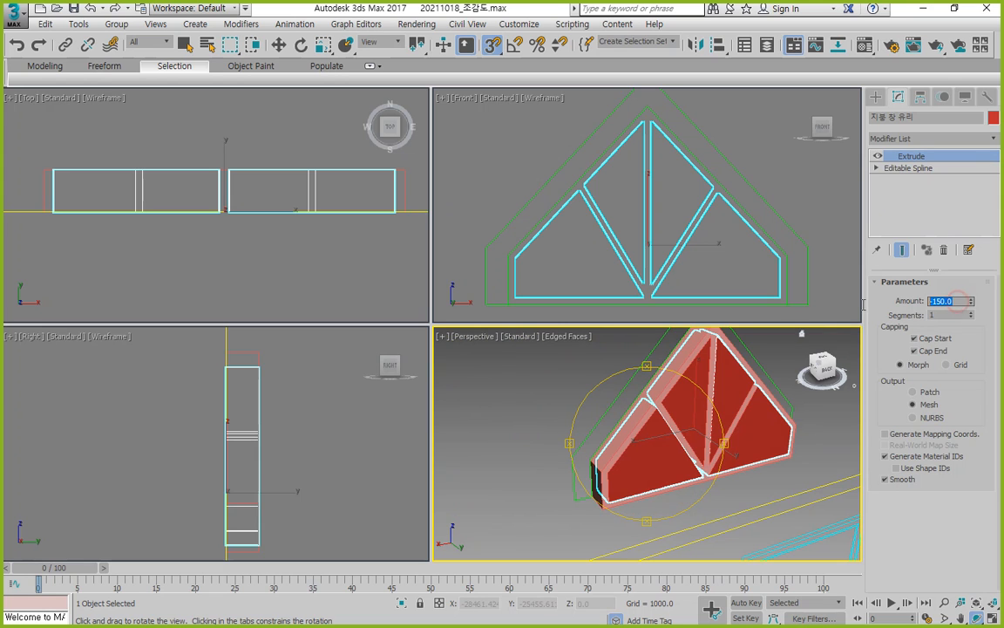
pyautogui.write('0')
pyautogui.press('Return')
pyautogui.moveTo(574, 380); pyautogui.dragTo(684, 410)
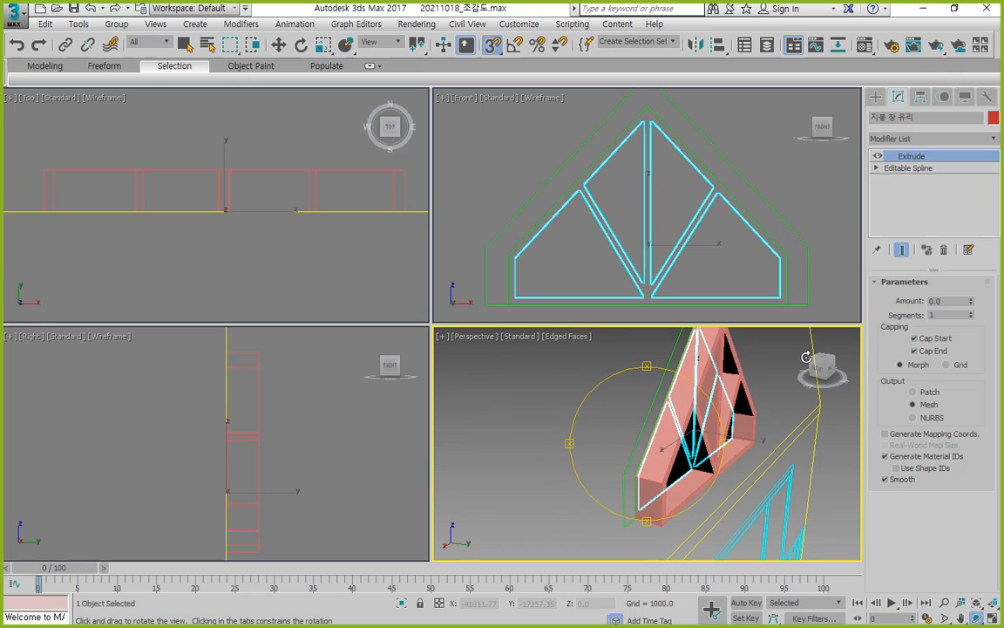
# Set the glass extrusion amount to 1 and inspect the panes inside the frame
pyautogui.doubleClick(954, 300)
pyautogui.write('1')
pyautogui.press('Return')
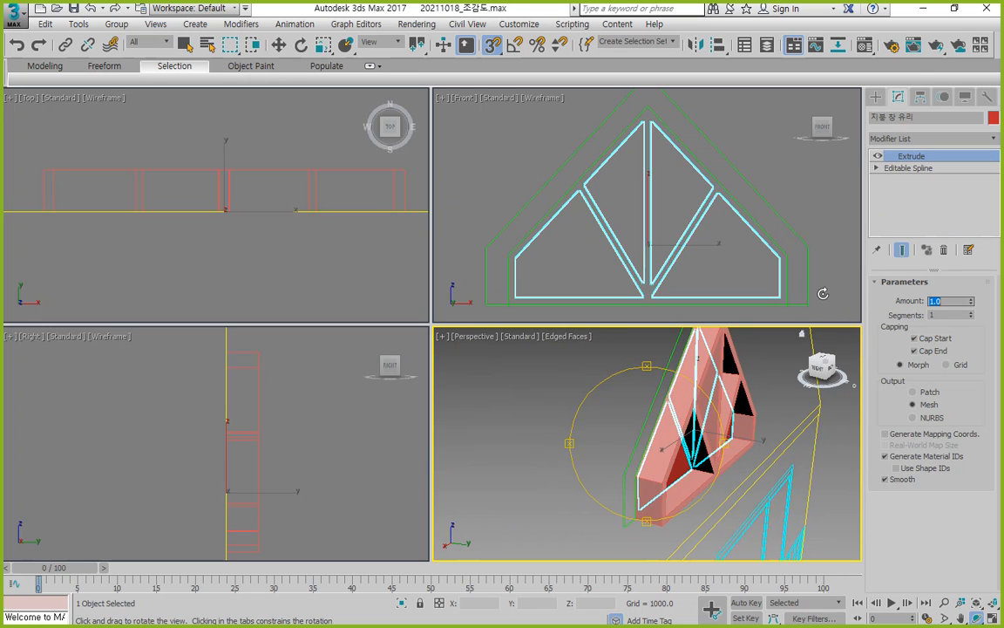
pyautogui.moveTo(641, 486); pyautogui.dragTo(667, 440)
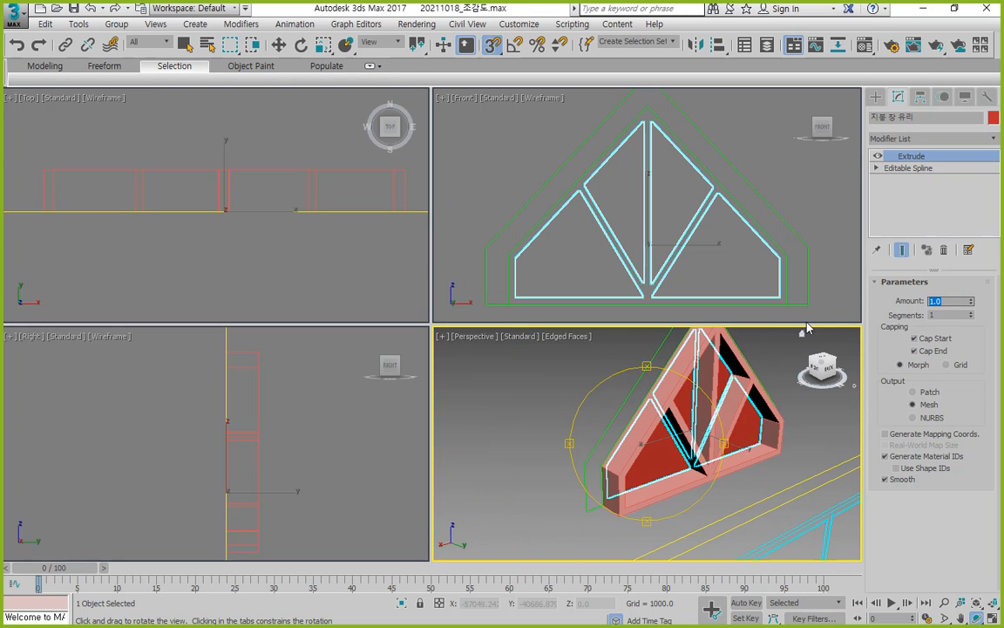
# Set the glass extrusion amount to 12 and check the panes from the front of the frame
pyautogui.moveTo(828, 417); pyautogui.dragTo(836, 430)
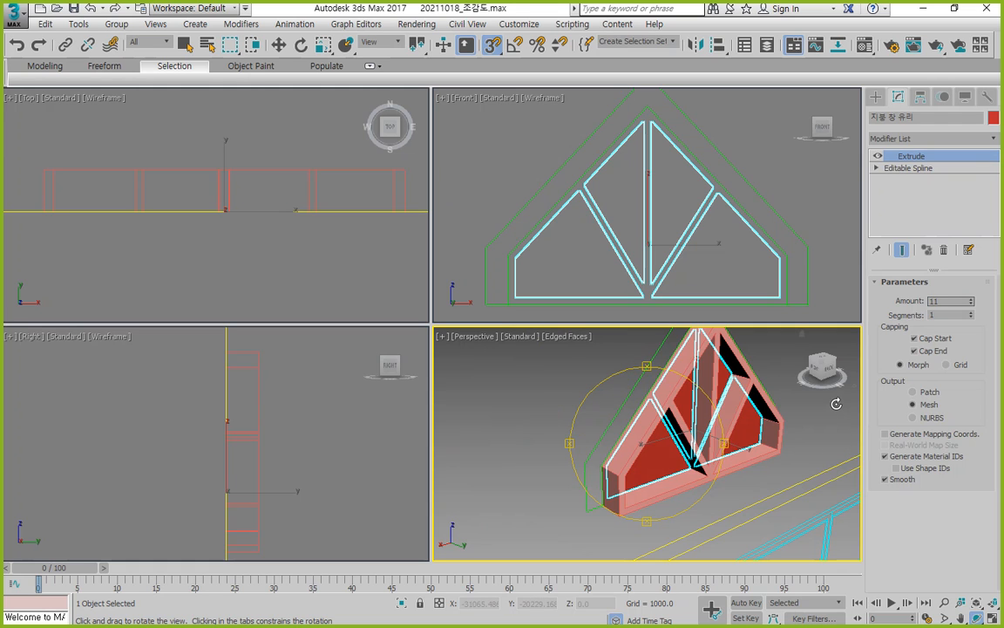
pyautogui.press('Return')
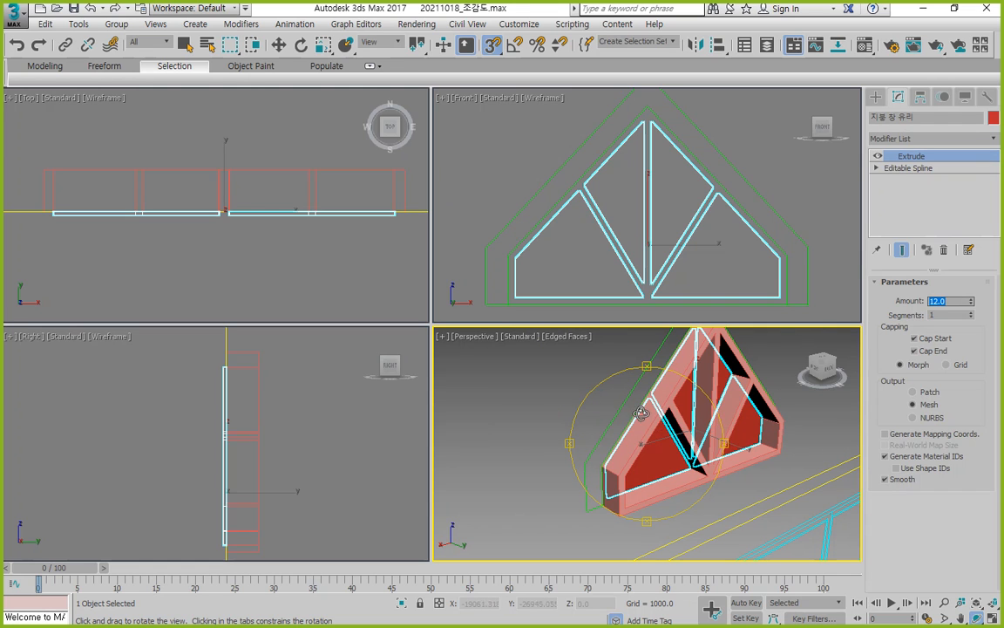
pyautogui.moveTo(577, 373); pyautogui.dragTo(697, 392)
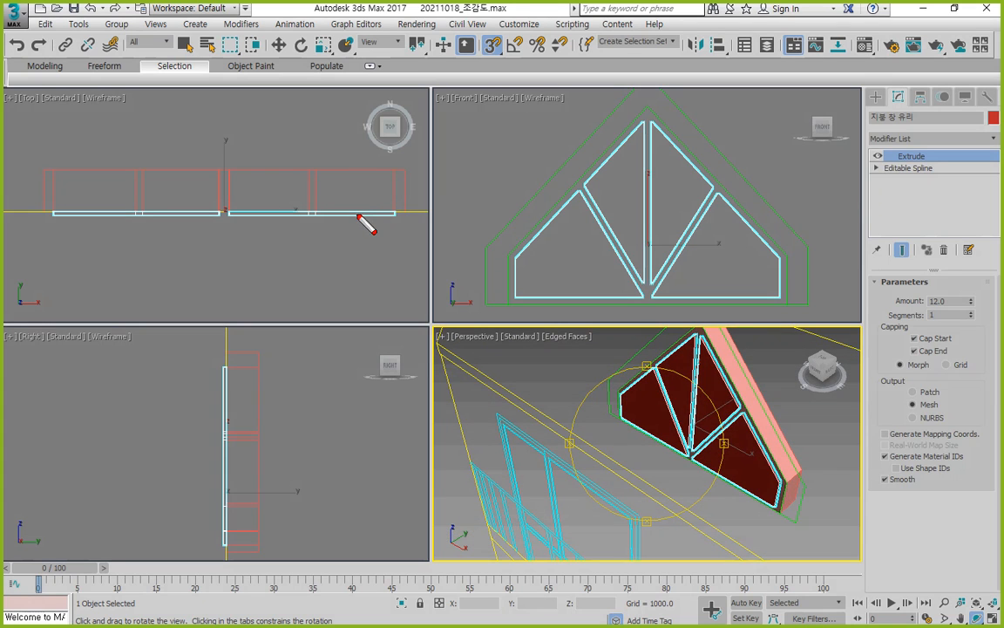
pyautogui.moveTo(357, 213)
pyautogui.mouseDown()
pyautogui.moveTo(358, 175)
pyautogui.moveTo(377, 190)
pyautogui.mouseUp()
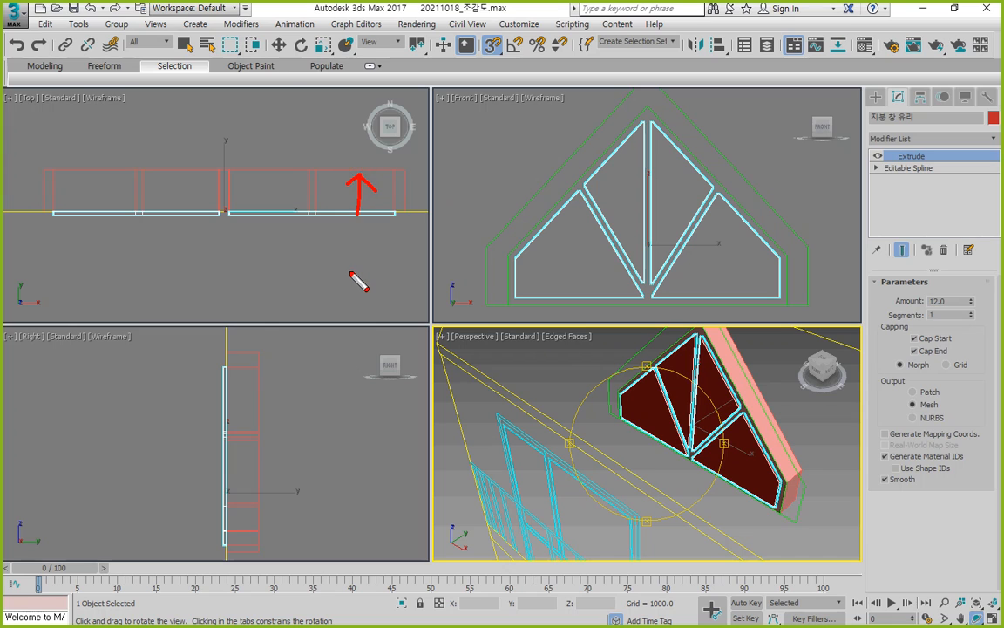
pyautogui.rightClick(356, 230)
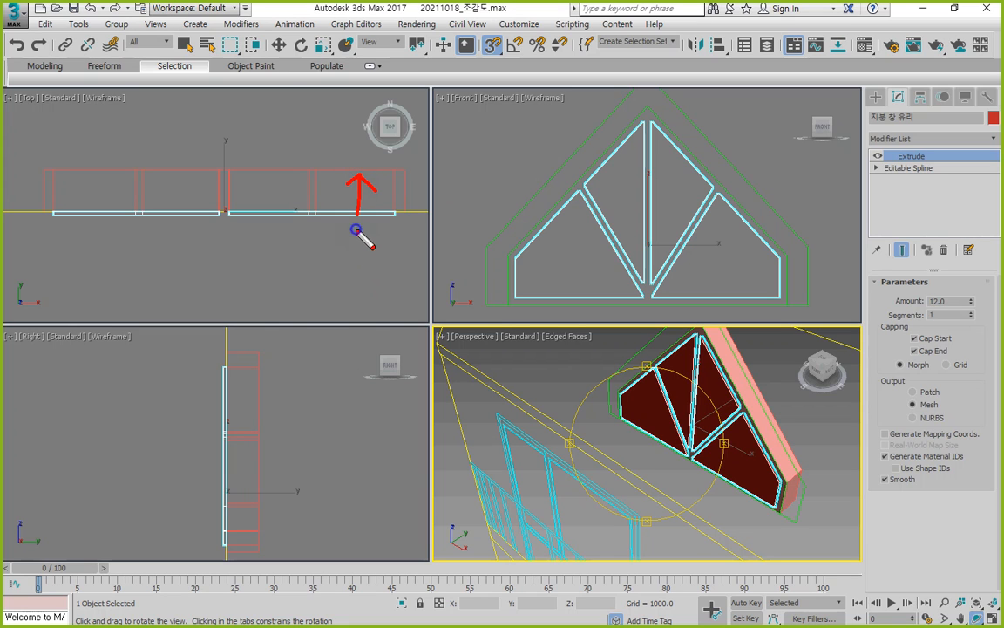
pyautogui.click(547, 375)
pyautogui.press('Escape')
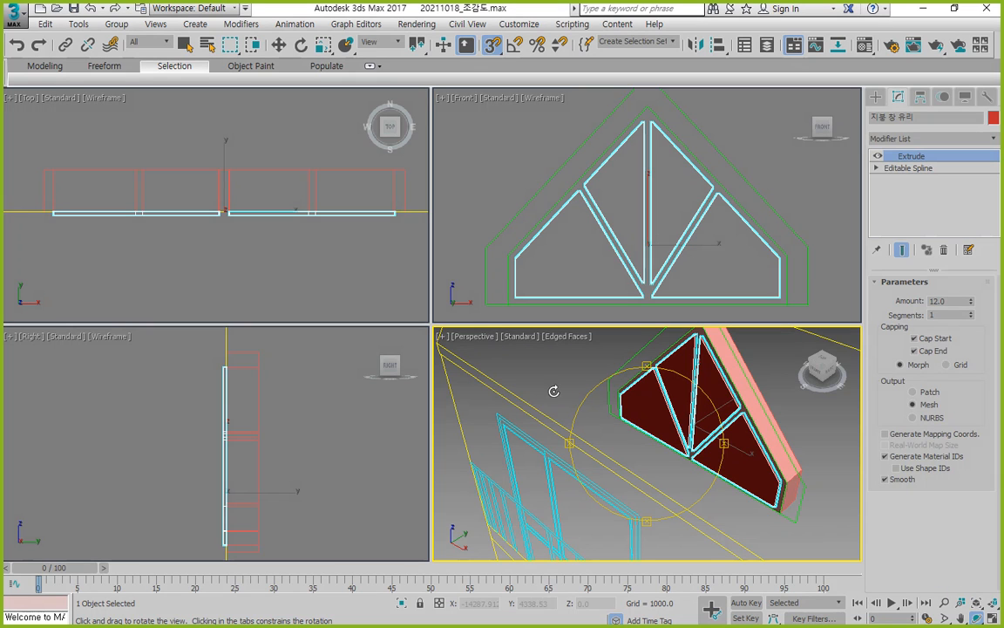
# Align the glass to the window frame on the Y position only, matching its Maximum to the frame's Maximum
pyautogui.click(716, 46)
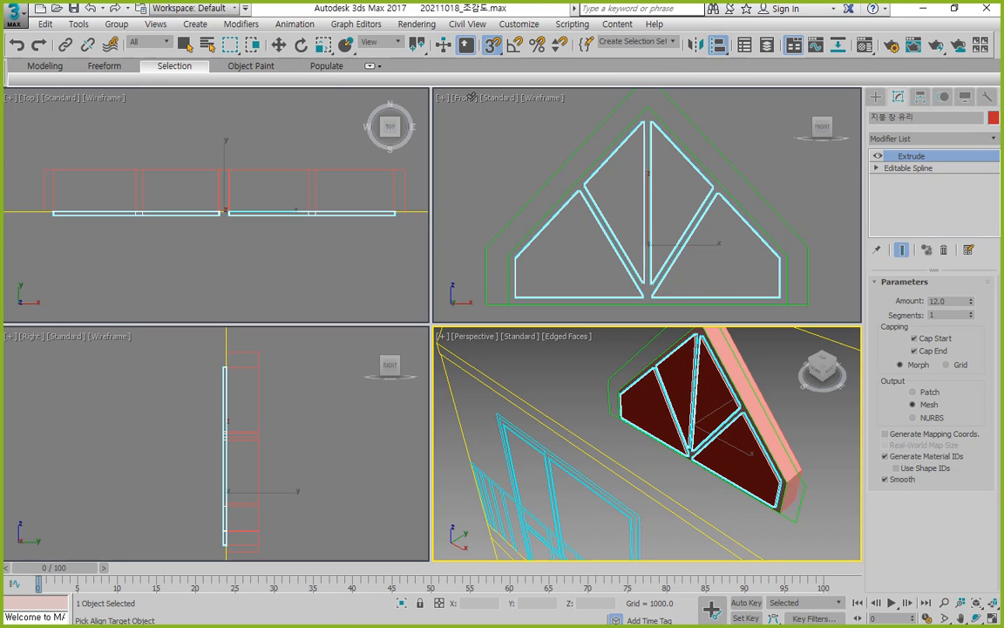
pyautogui.click(305, 179)
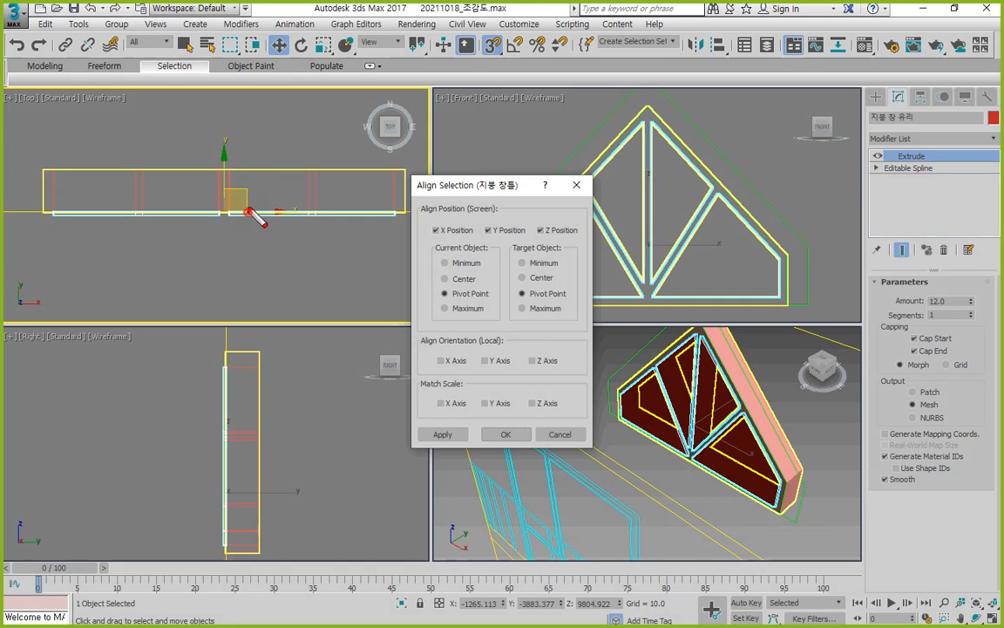
pyautogui.moveTo(247, 212)
pyautogui.mouseDown()
pyautogui.moveTo(246, 135)
pyautogui.moveTo(235, 141)
pyautogui.mouseUp()
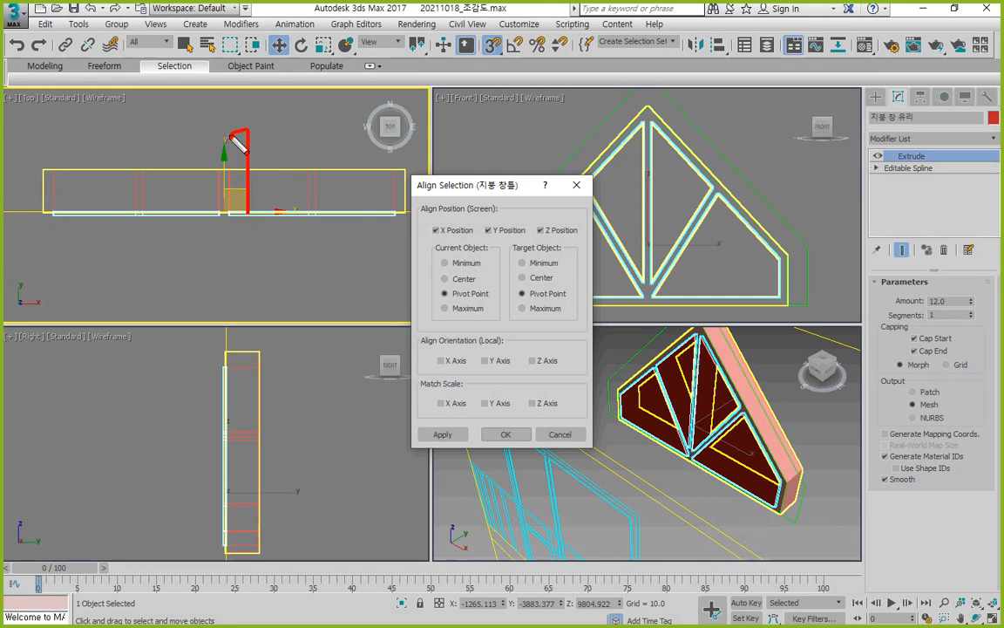
pyautogui.click(436, 230)
pyautogui.click(555, 232)
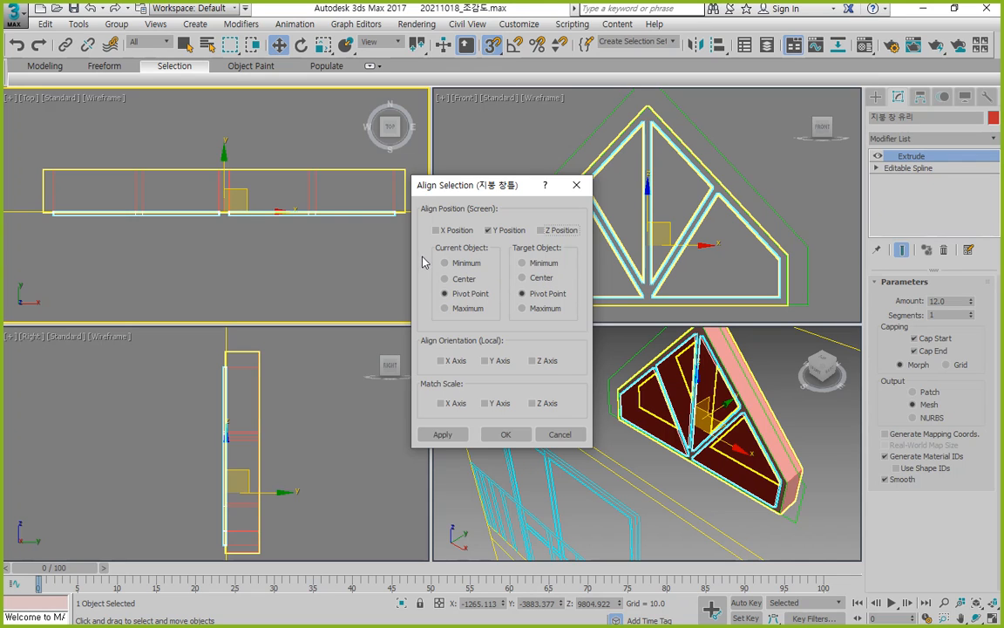
pyautogui.click(454, 262)
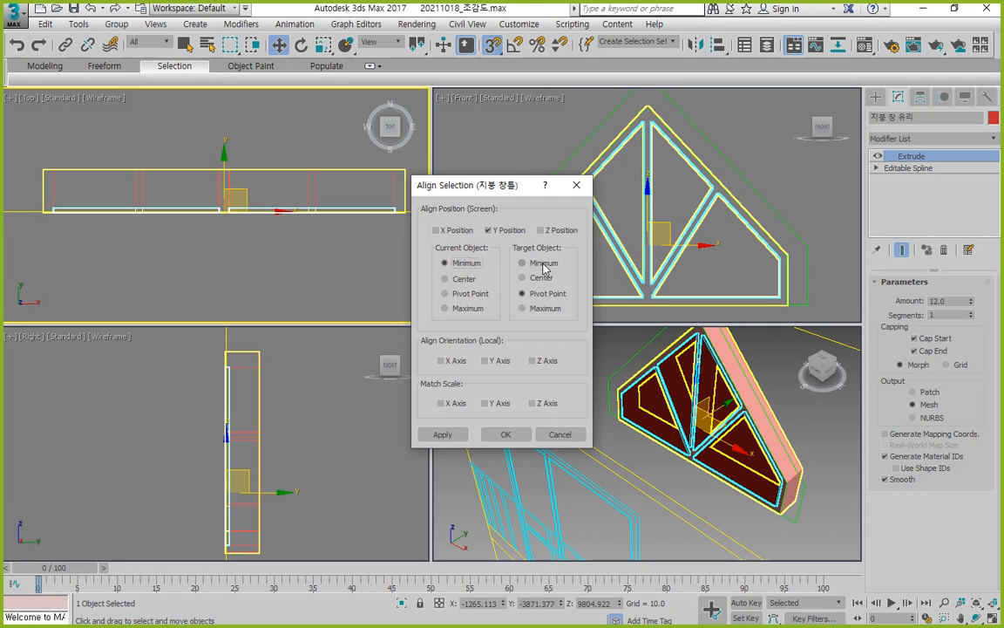
pyautogui.click(544, 264)
pyautogui.click(523, 308)
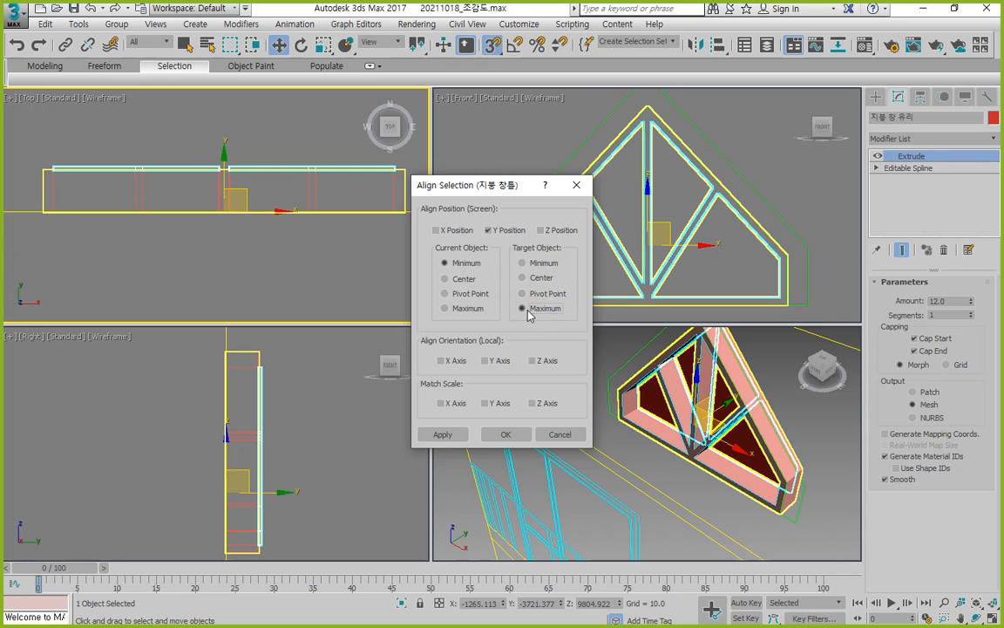
pyautogui.click(468, 309)
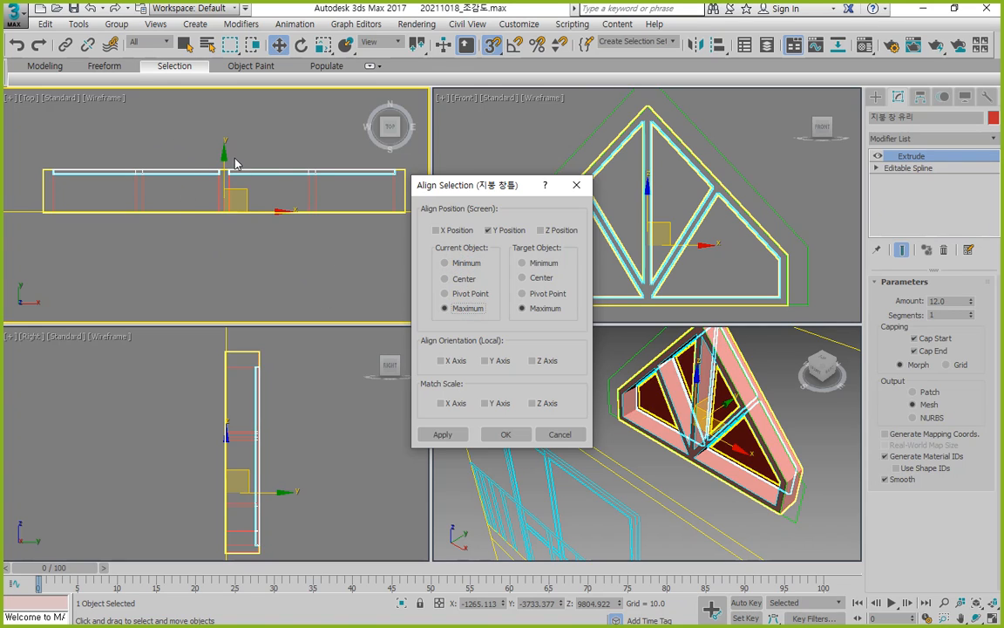
pyautogui.click(455, 434)
pyautogui.click(501, 434)
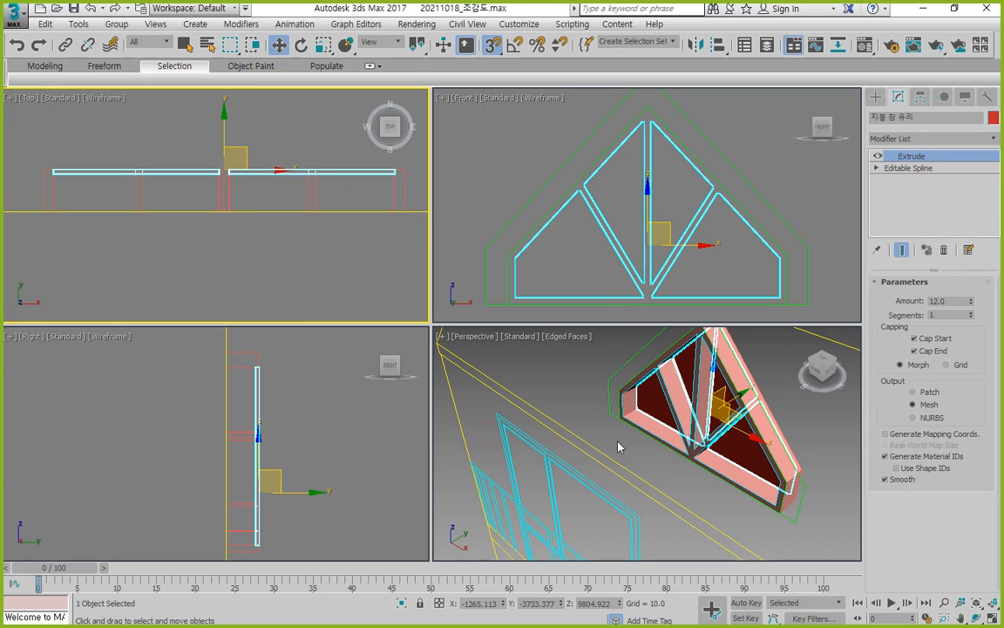
# Select the window frame and glass together and examine from several angles how the panes sit in the frame
pyautogui.click(575, 394)
pyautogui.moveTo(709, 450)
pyautogui.keyDown('alt'); pyautogui.mouseDown(button='middle')
pyautogui.moveTo(709, 404)
pyautogui.moveTo(701, 434)
pyautogui.mouseUp(button='middle'); pyautogui.keyUp('alt')
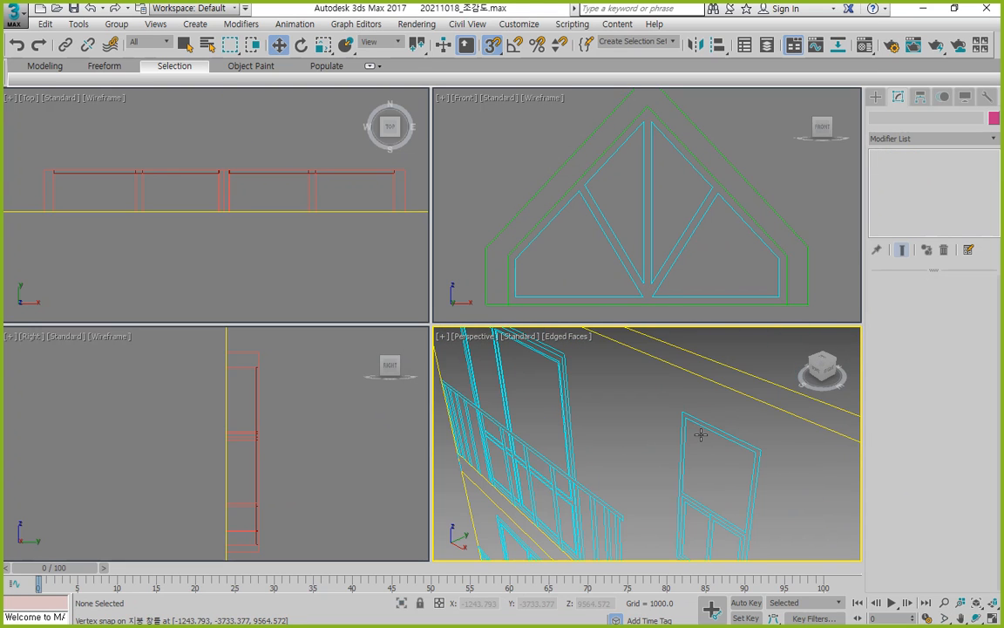
pyautogui.scroll(-5, 706, 414)
pyautogui.scroll(5, 709, 415)
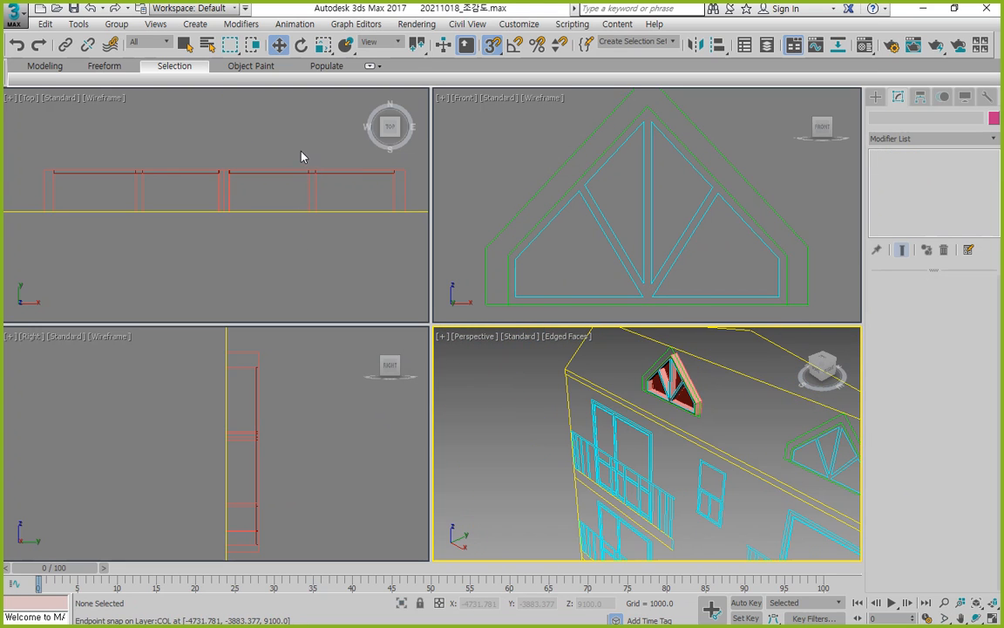
pyautogui.moveTo(300, 149); pyautogui.dragTo(153, 180)
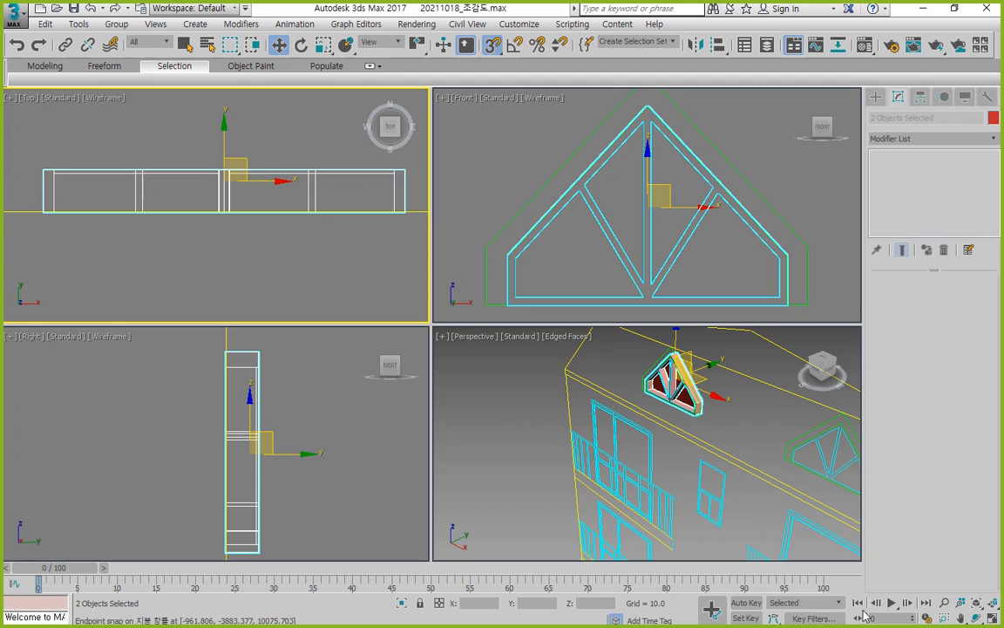
pyautogui.click(994, 603)
pyautogui.hotkey('alt', 'w')
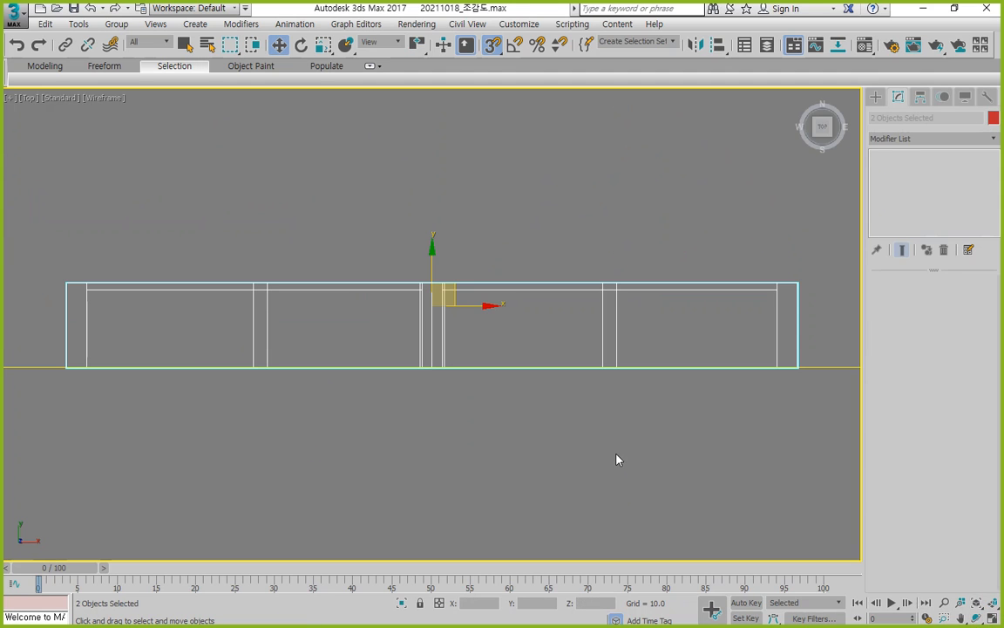
pyautogui.hotkey('alt', 'w')
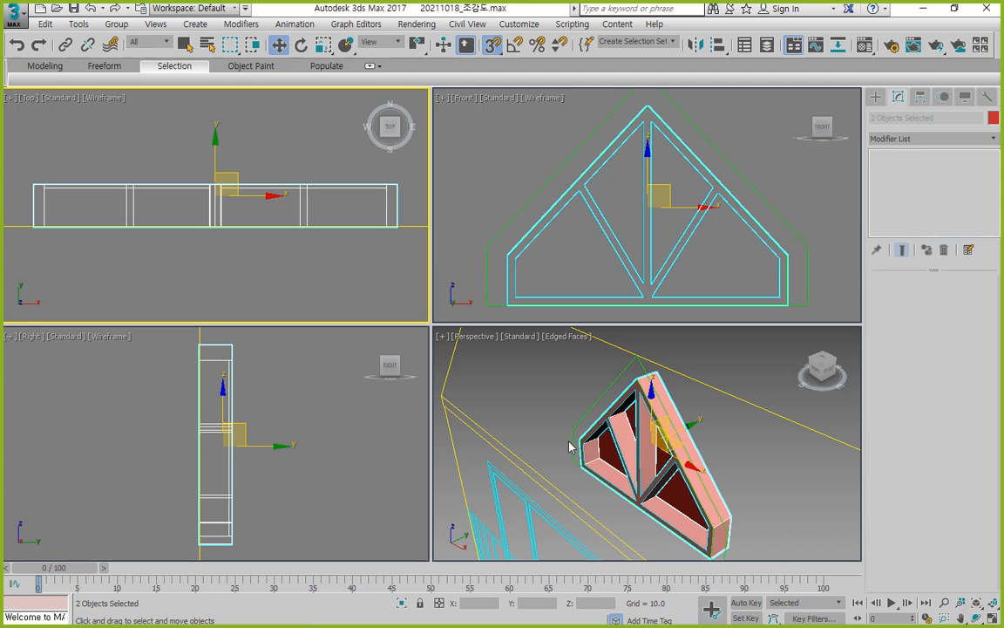
pyautogui.click(977, 618)
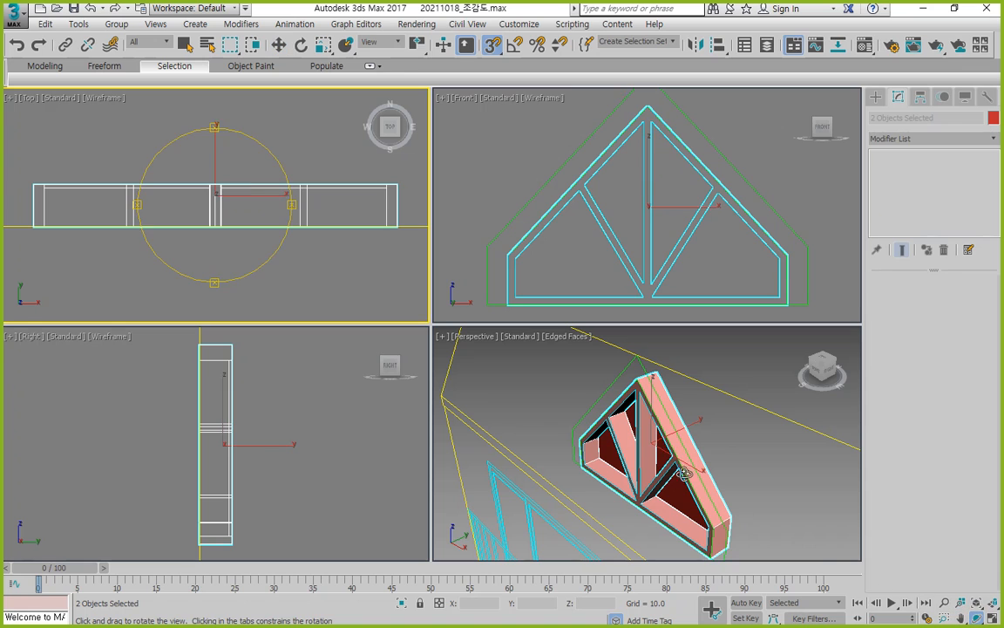
pyautogui.click(643, 482)
pyautogui.moveTo(639, 466); pyautogui.dragTo(770, 443)
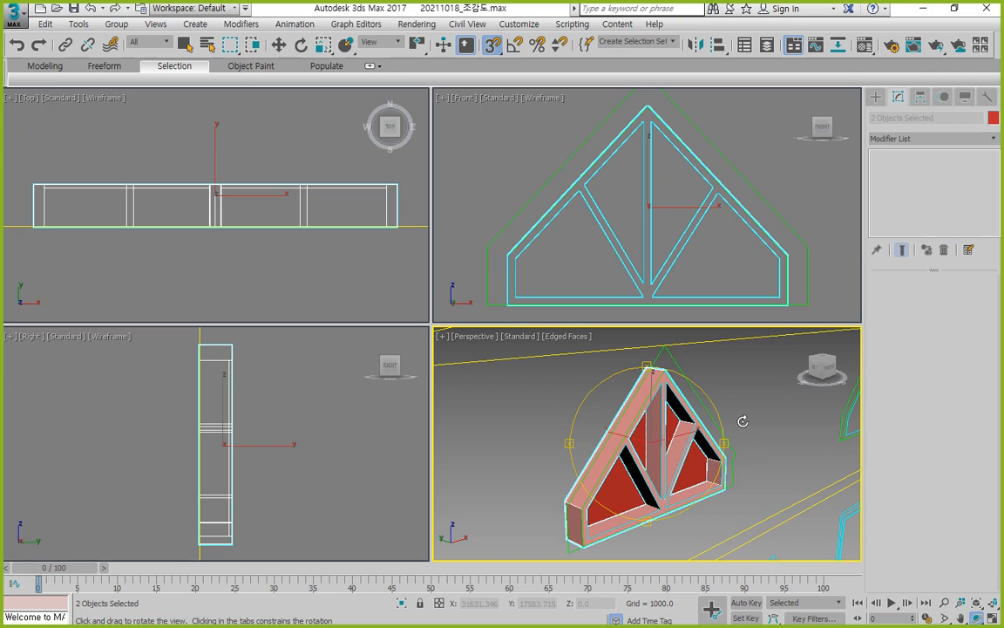
# Group the selected frame and glass under the name 지붕 창
pyautogui.press('w')
pyautogui.click(116, 23)
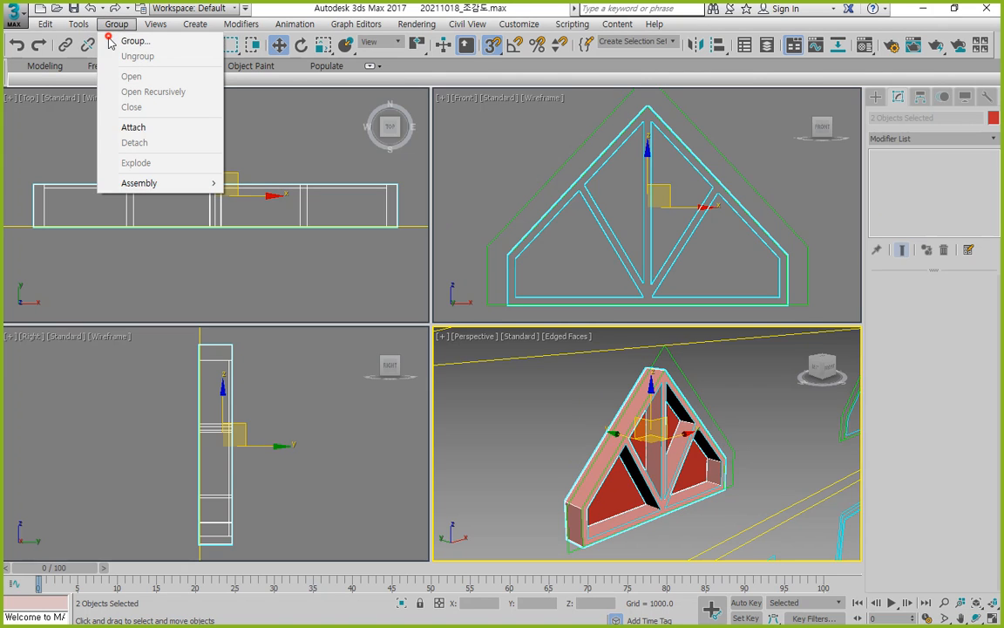
pyautogui.click(134, 41)
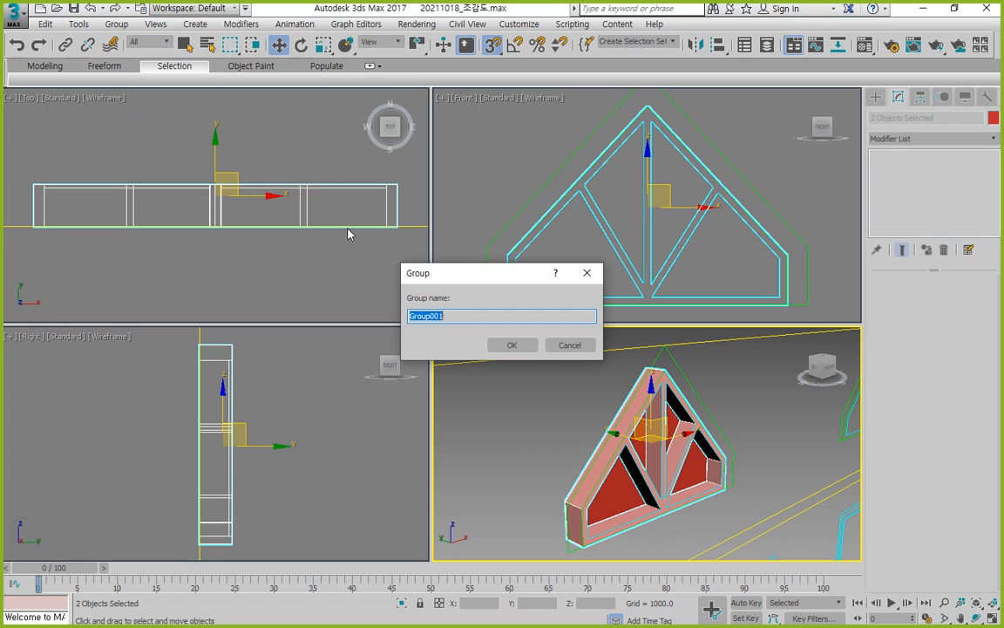
pyautogui.write('지붕 창')
pyautogui.press('Return')
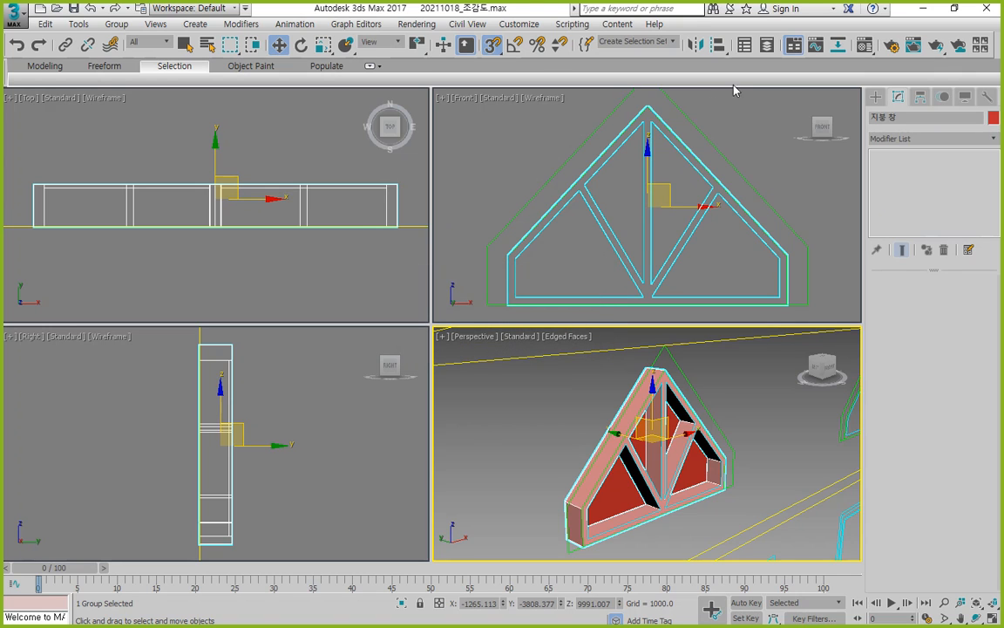
# Deselect the window group, unhide all objects and hide the Shapes category
pyautogui.rightClick(817, 176)
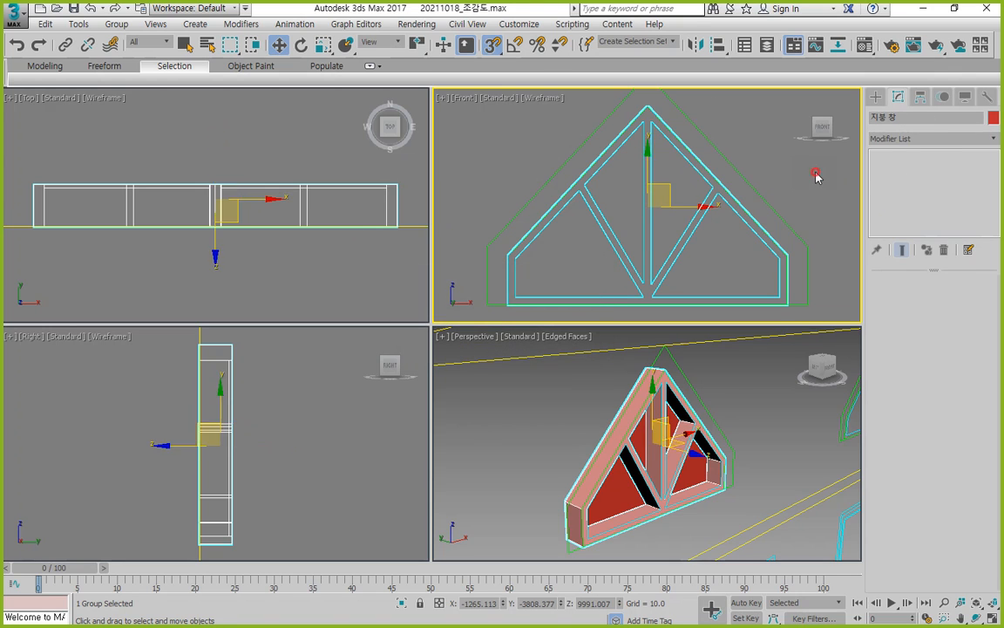
pyautogui.click(817, 176)
pyautogui.click(965, 101)
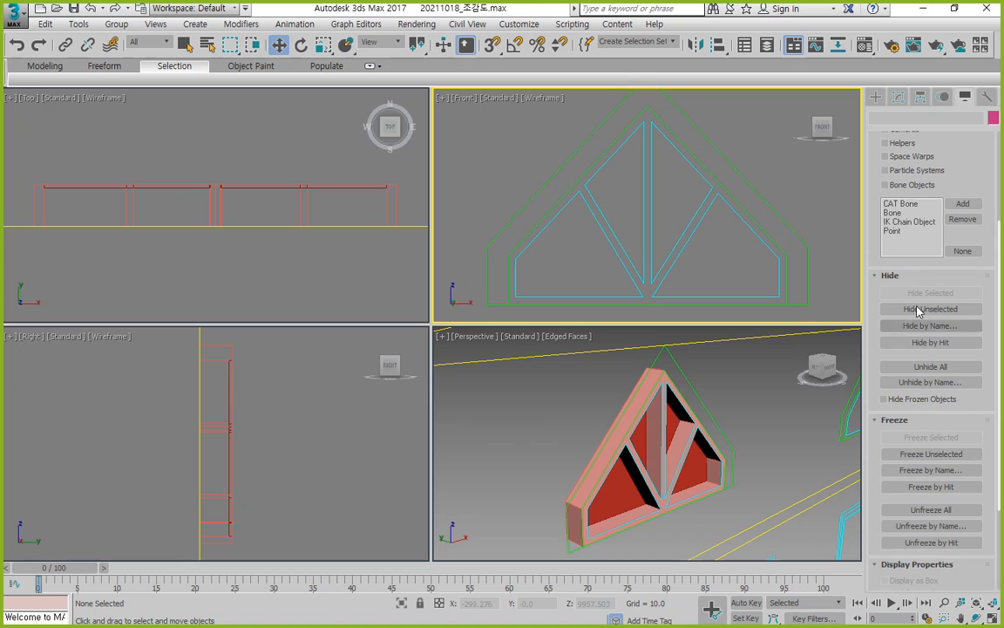
pyautogui.click(933, 367)
pyautogui.scroll(2, 911, 347)
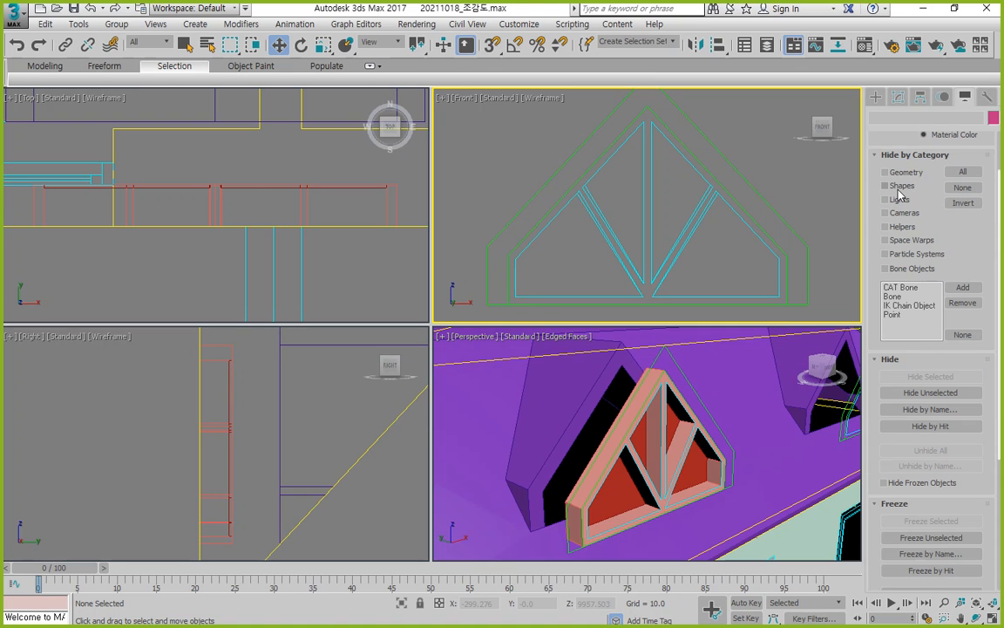
pyautogui.click(886, 186)
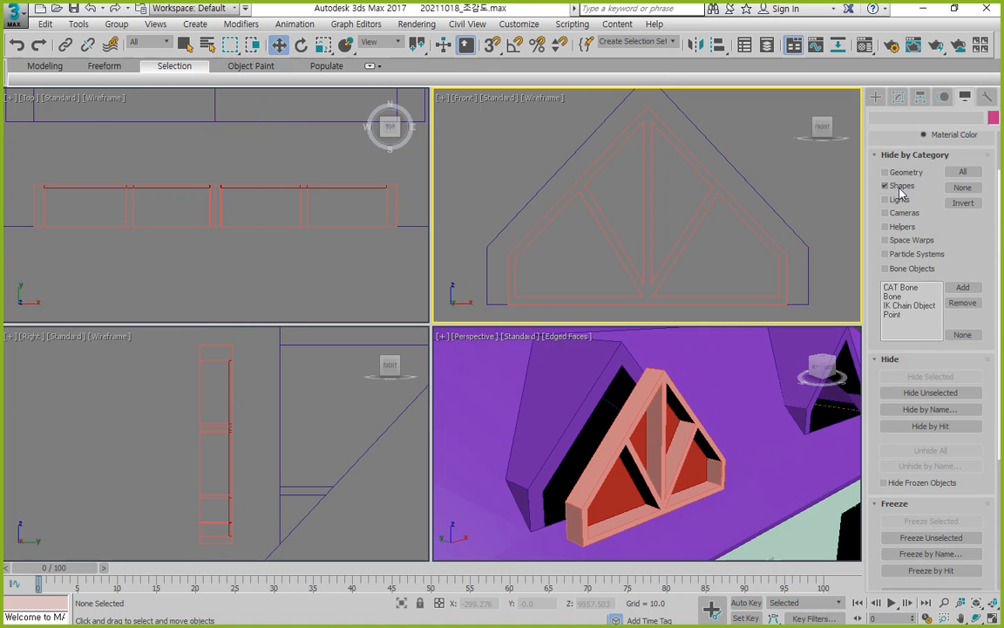
# Turn on snapping and try to move the window group by its front peak onto the dormer opening
pyautogui.click(219, 224)
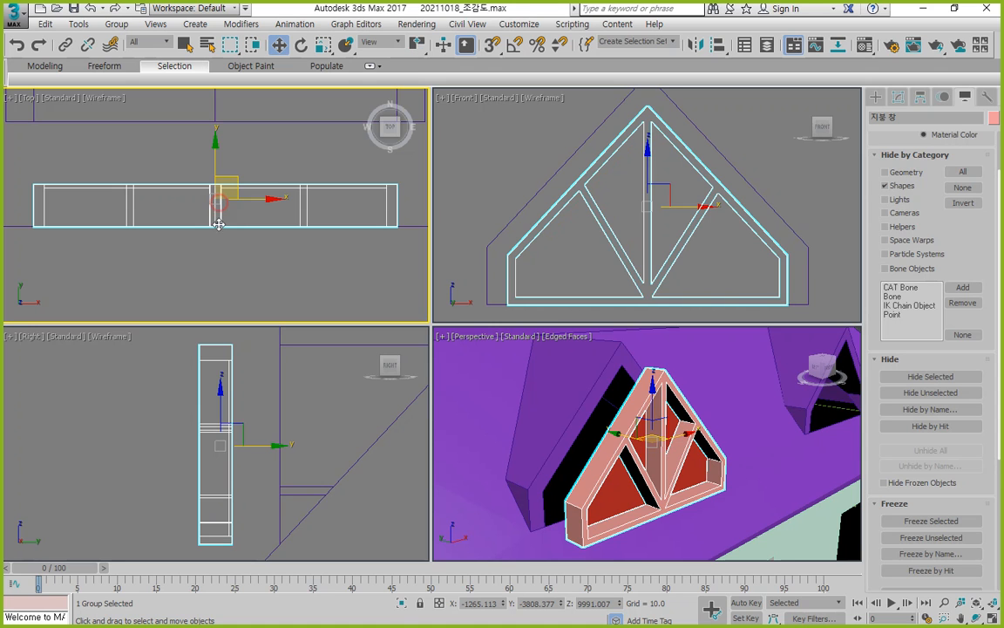
pyautogui.moveTo(253, 174); pyautogui.dragTo(190, 266, button='middle')
pyautogui.scroll(5, 653, 356)
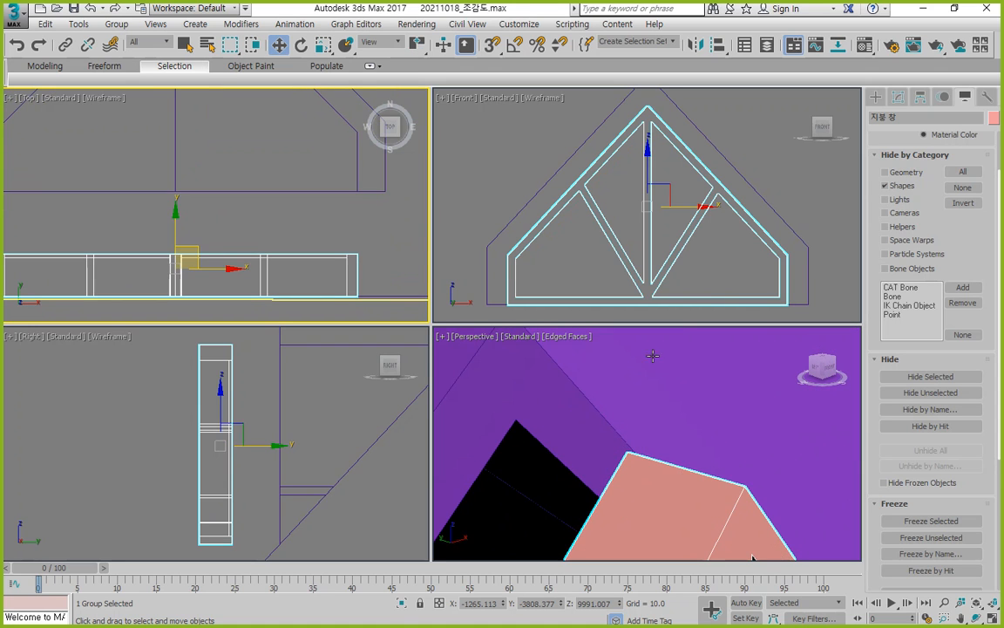
pyautogui.rightClick(714, 405)
pyautogui.press('s')
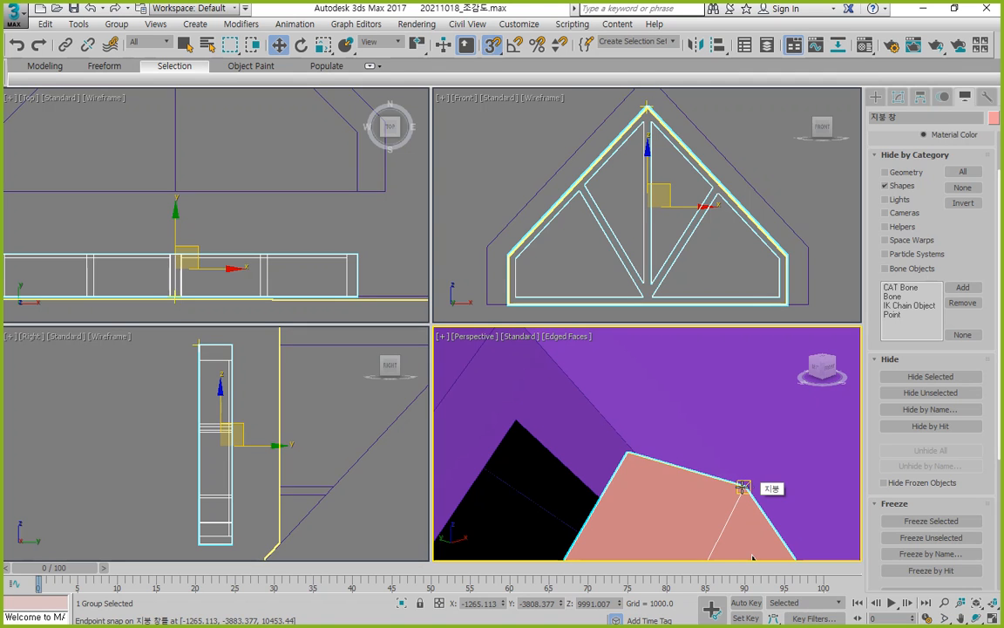
pyautogui.moveTo(743, 486); pyautogui.dragTo(671, 498)
pyautogui.hotkey('ctrl', 'z')
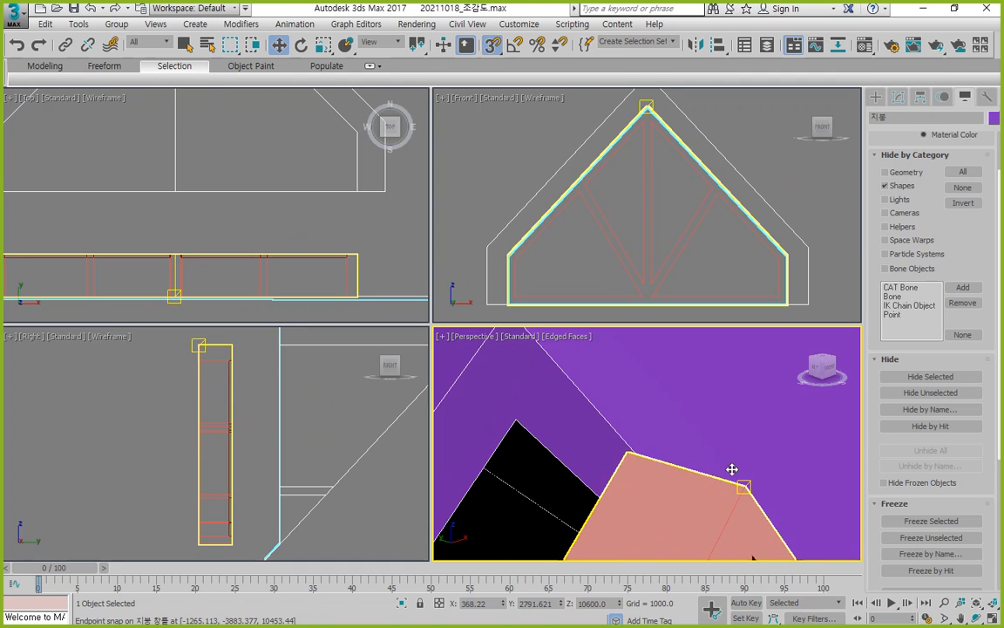
# Reselect and lock the window group, and snap its front peak onto the peak of the roof's dormer opening
pyautogui.click(170, 264)
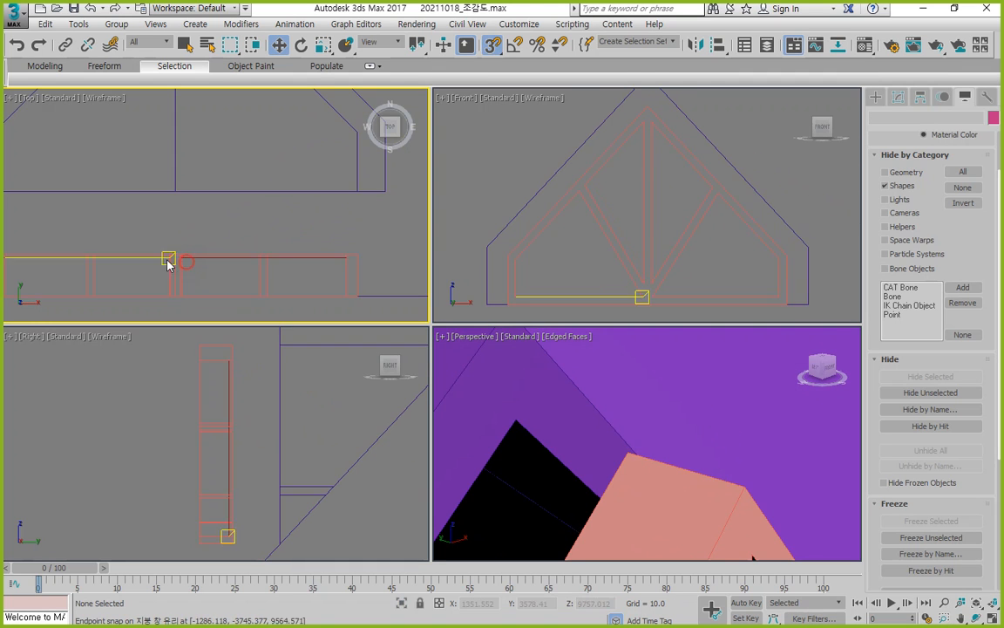
pyautogui.click(186, 269)
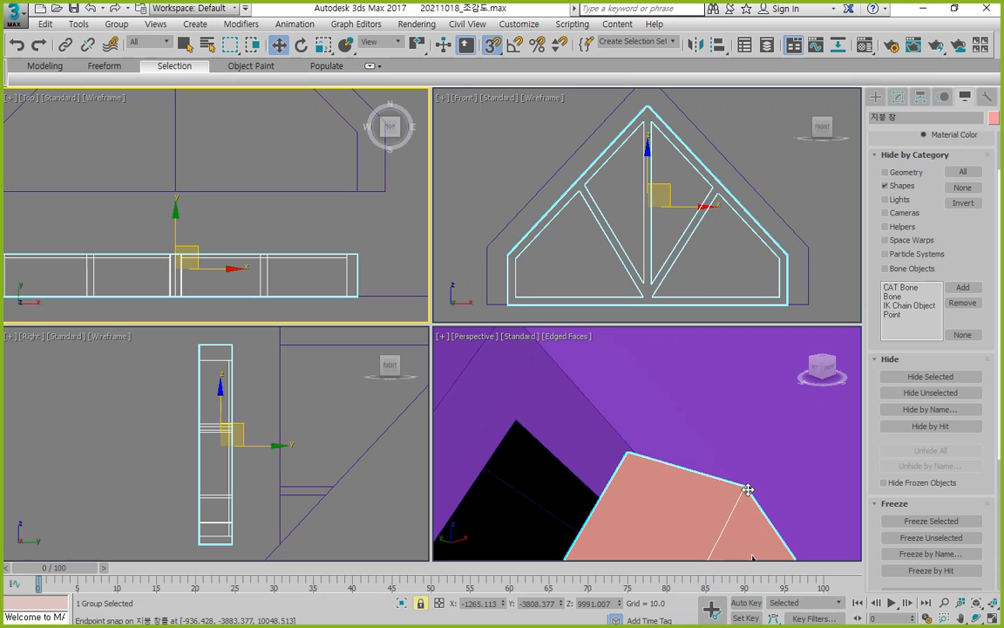
pyautogui.moveTo(748, 489); pyautogui.dragTo(514, 419)
pyautogui.scroll(-3, 542, 473)
pyautogui.moveTo(578, 495); pyautogui.dragTo(648, 397, button='middle')
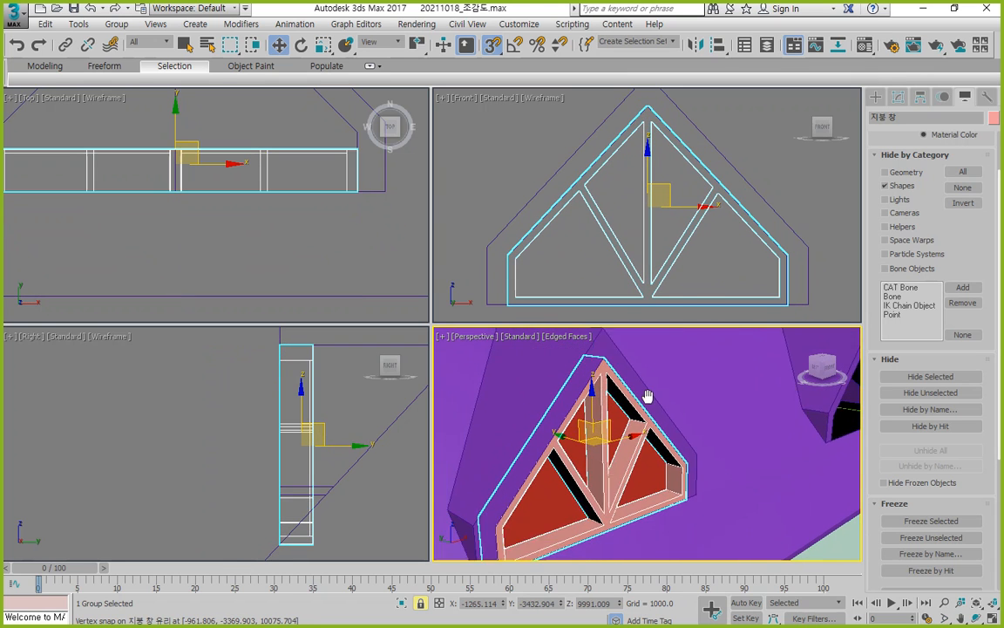
# Inspect the window in its opening and try to move the group along Y deeper into the dormer
pyautogui.scroll(5, 615, 459)
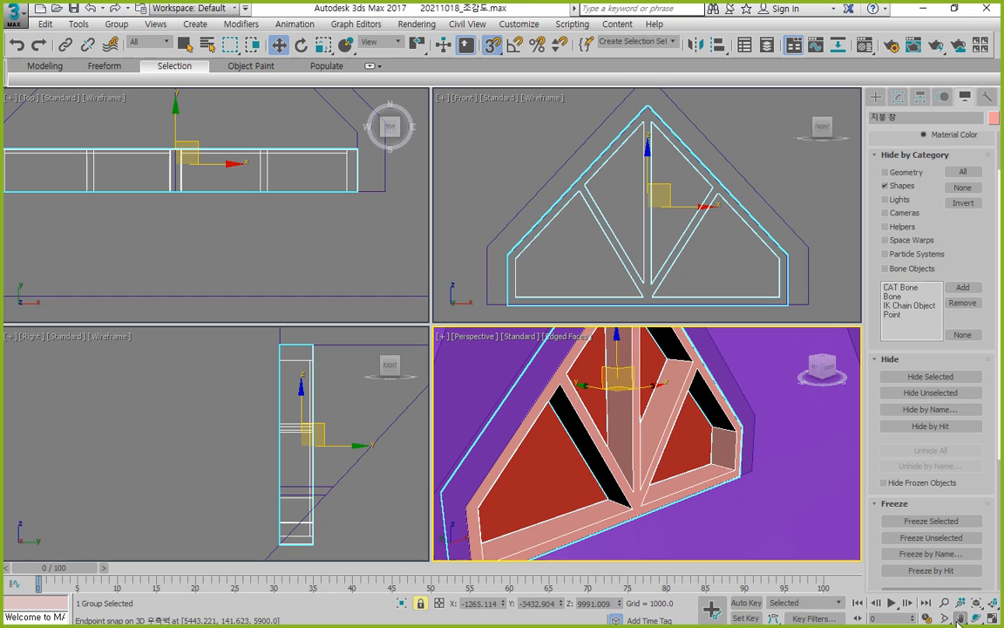
pyautogui.click(975, 617)
pyautogui.moveTo(541, 388); pyautogui.dragTo(550, 460)
pyautogui.press('w')
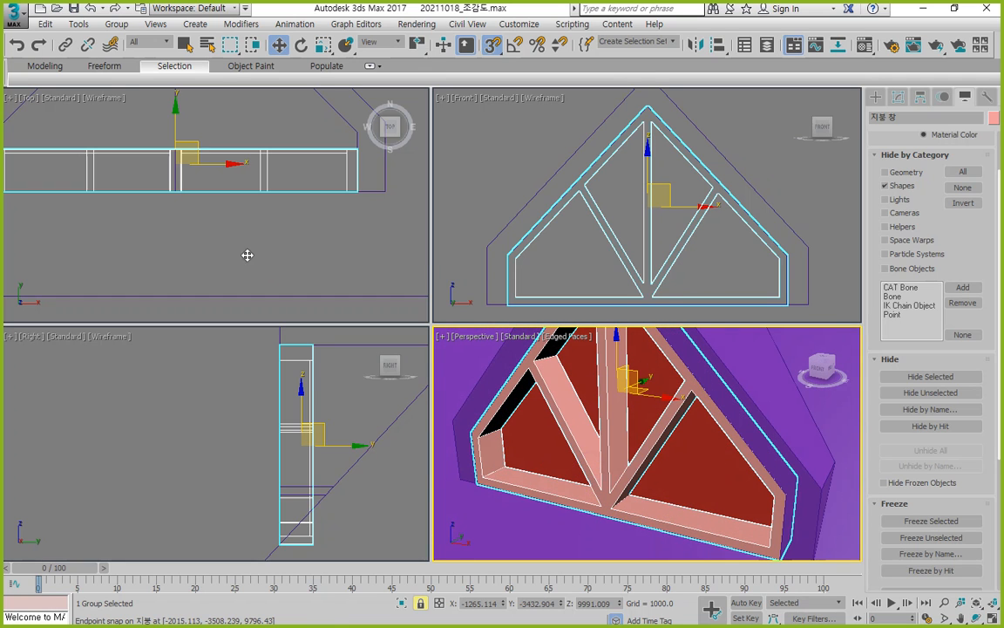
pyautogui.moveTo(219, 239); pyautogui.dragTo(224, 290, button='middle')
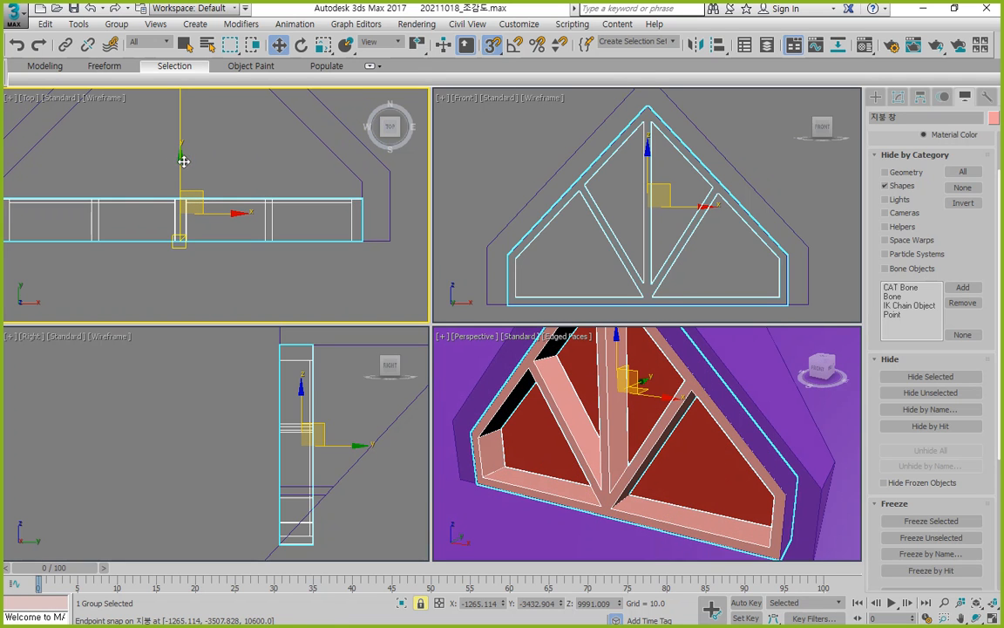
pyautogui.moveTo(174, 164); pyautogui.dragTo(191, 141)
pyautogui.hotkey('ctrl', 'z')
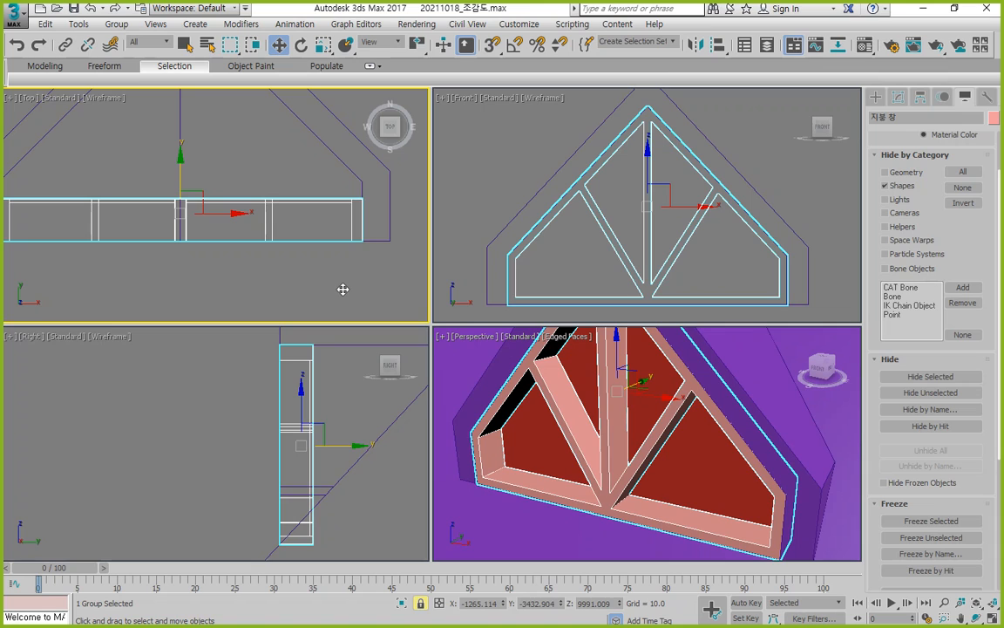
# Isolate the roof and its dormer window group by hiding all other objects, and clear the selection
pyautogui.click(322, 283)
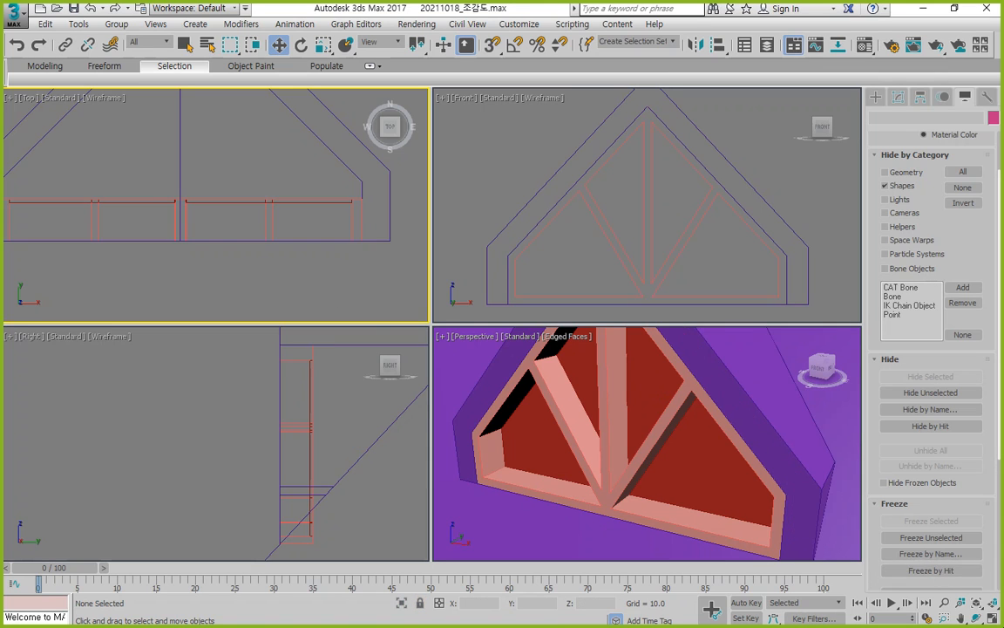
pyautogui.click(646, 242)
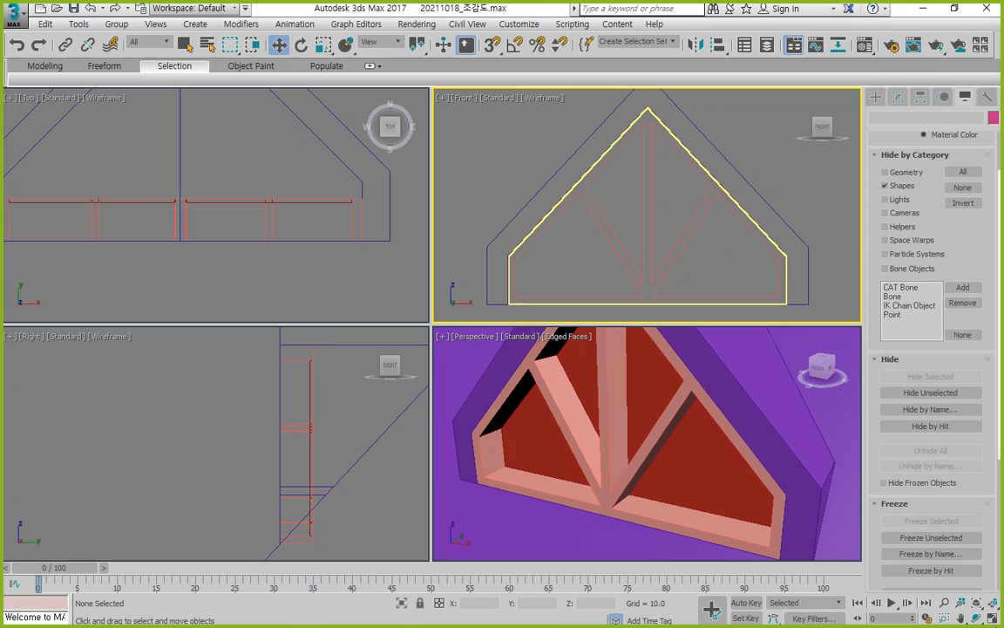
pyautogui.click(992, 605)
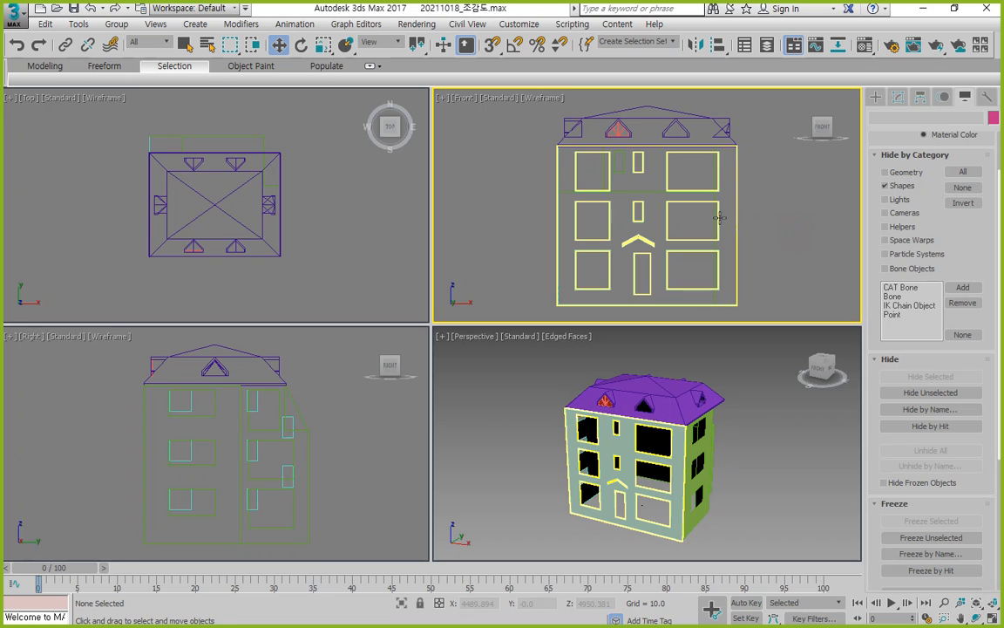
pyautogui.click(565, 117)
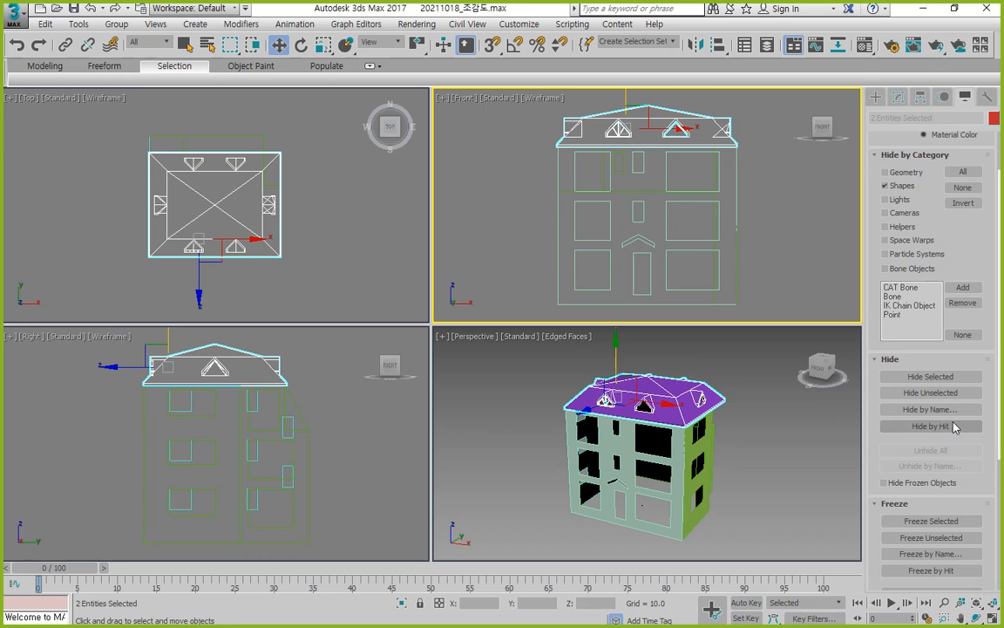
pyautogui.click(931, 394)
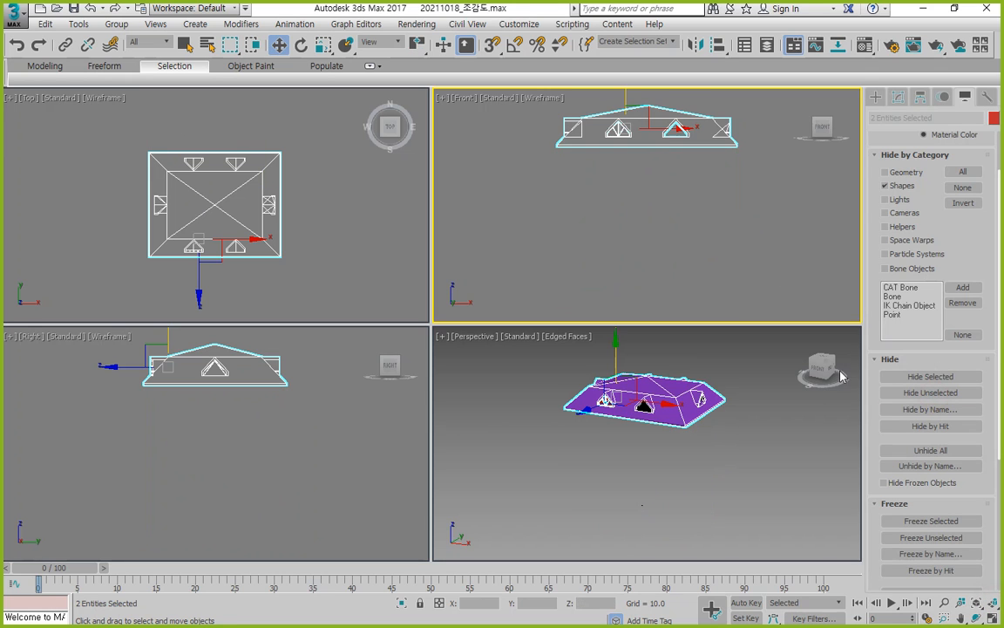
pyautogui.click(729, 452)
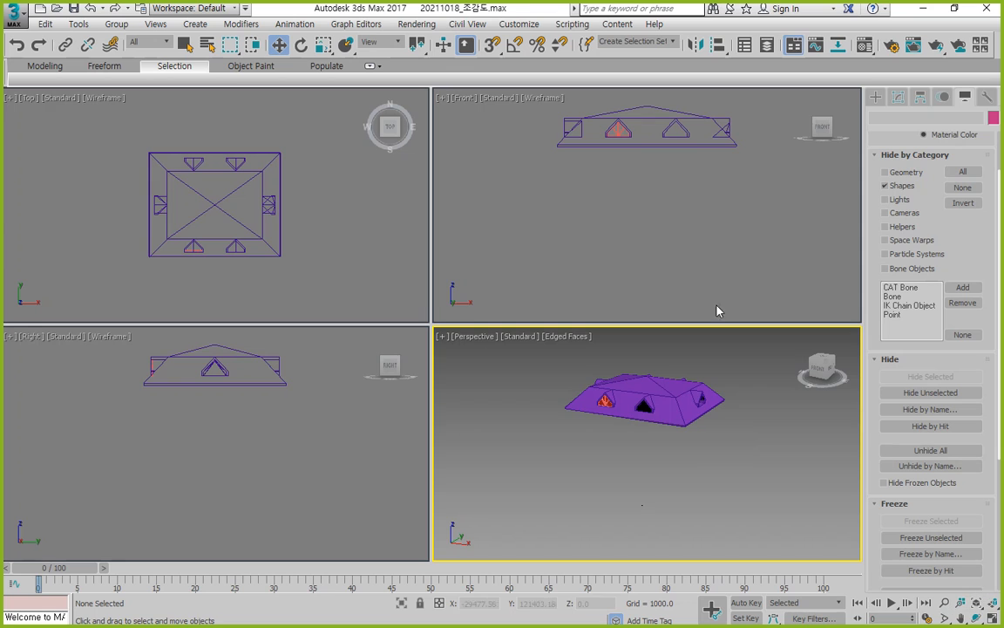
# Clone the window group as one instance from its dormer peak to the peak of the second front dormer using snapping
pyautogui.click(683, 265)
pyautogui.click(994, 617)
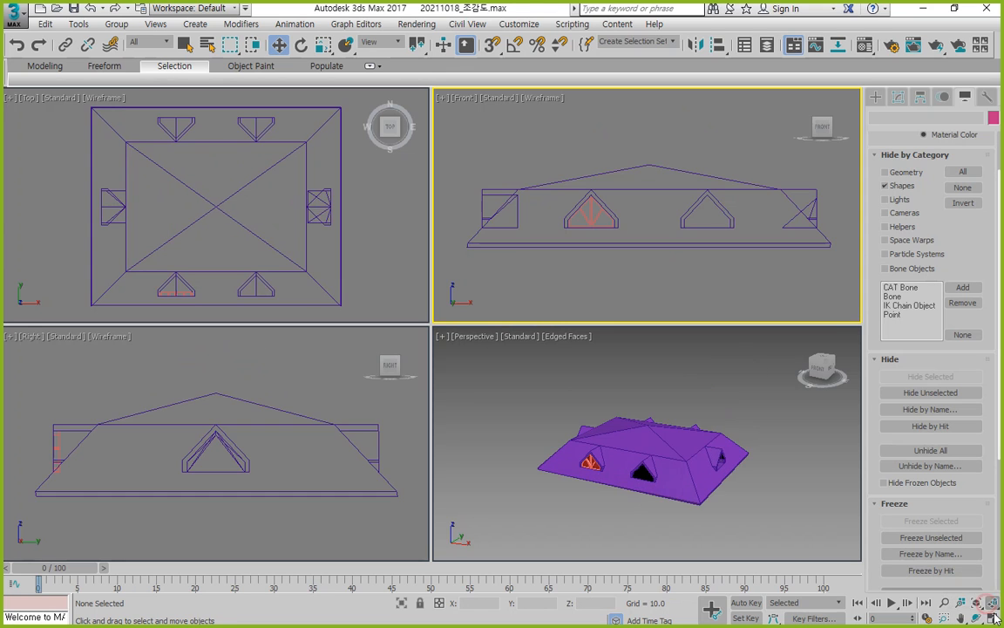
pyautogui.click(993, 616)
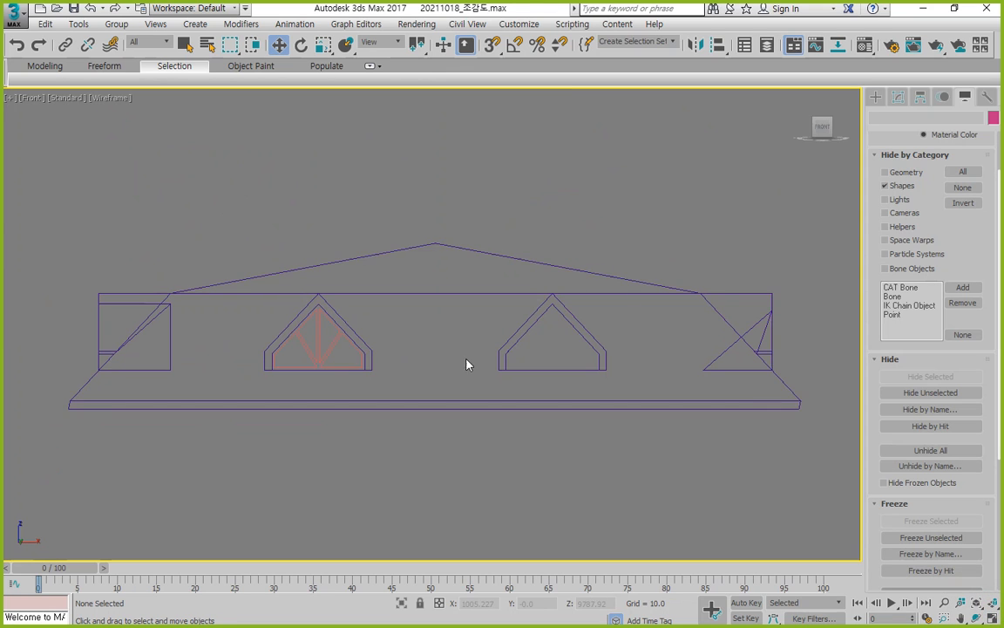
pyautogui.click(314, 336)
pyautogui.scroll(5, 314, 337)
pyautogui.scroll(-3, 507, 332)
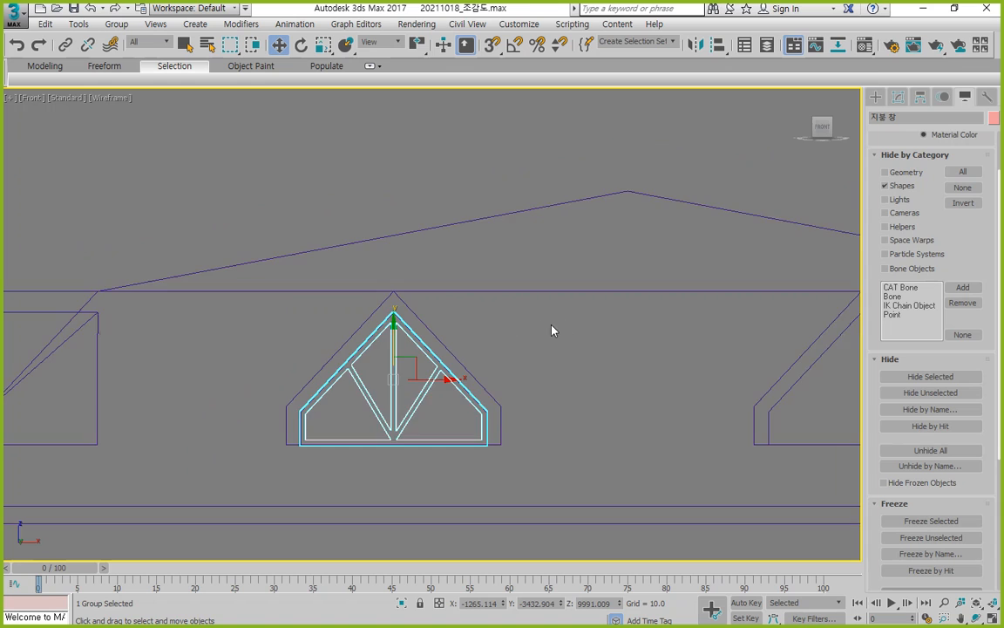
pyautogui.moveTo(614, 331); pyautogui.dragTo(350, 320, button='middle')
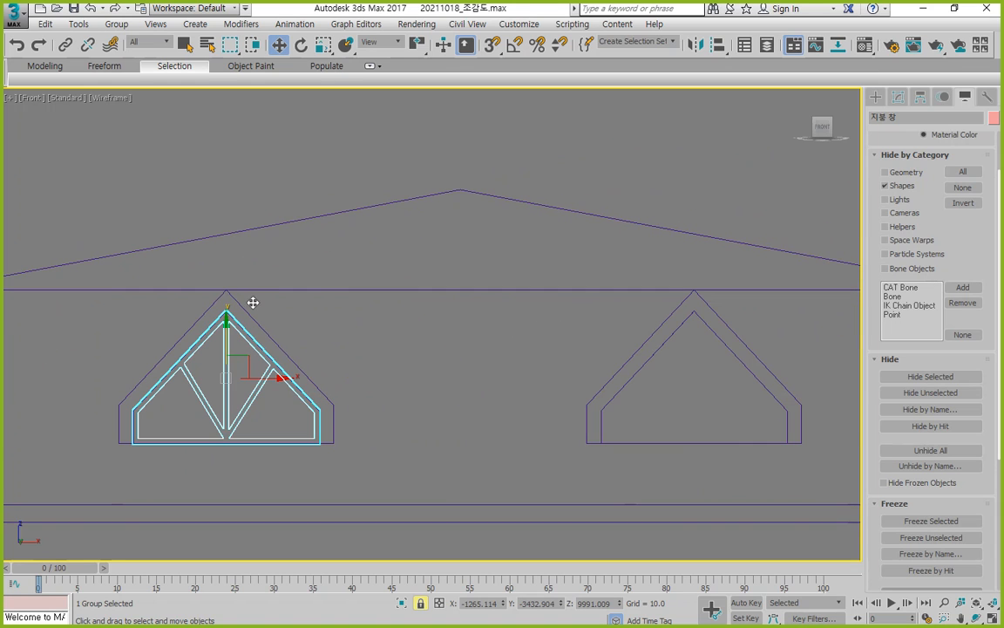
pyautogui.press('s')
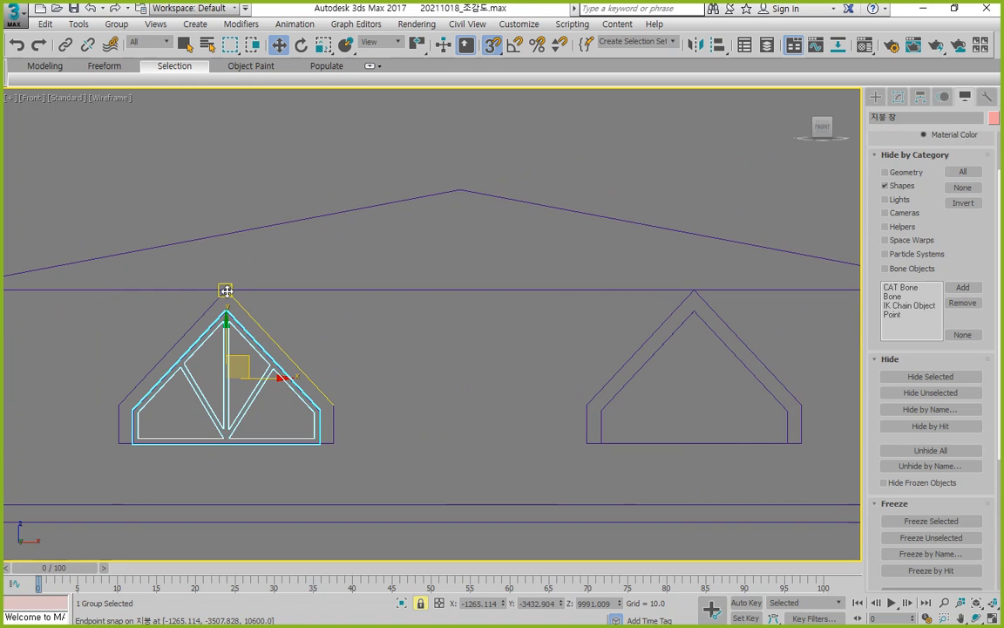
pyautogui.moveTo(225, 290); pyautogui.dragTo(694, 289)
pyautogui.click(450, 290)
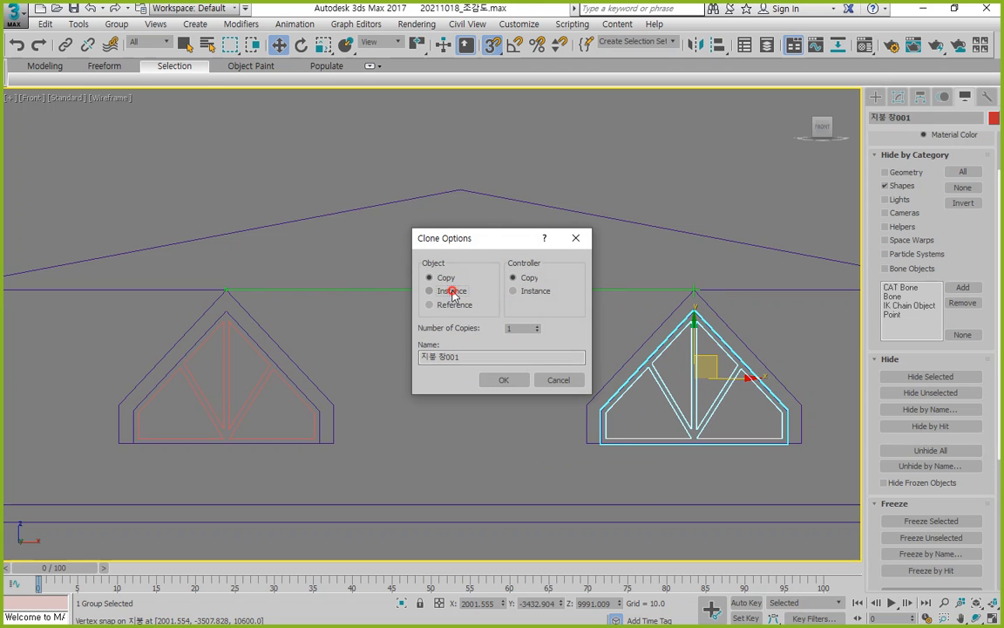
pyautogui.click(517, 380)
pyautogui.scroll(-5, 588, 372)
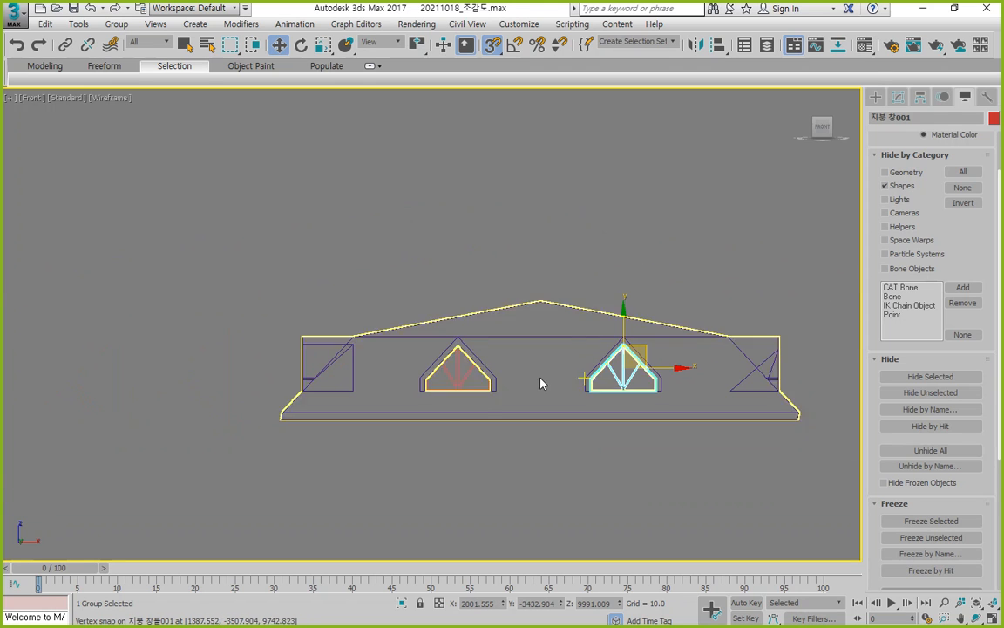
# Select both front window groups in the top view and rotate-clone them 90 degrees as instances with angle snap
pyautogui.press('space')
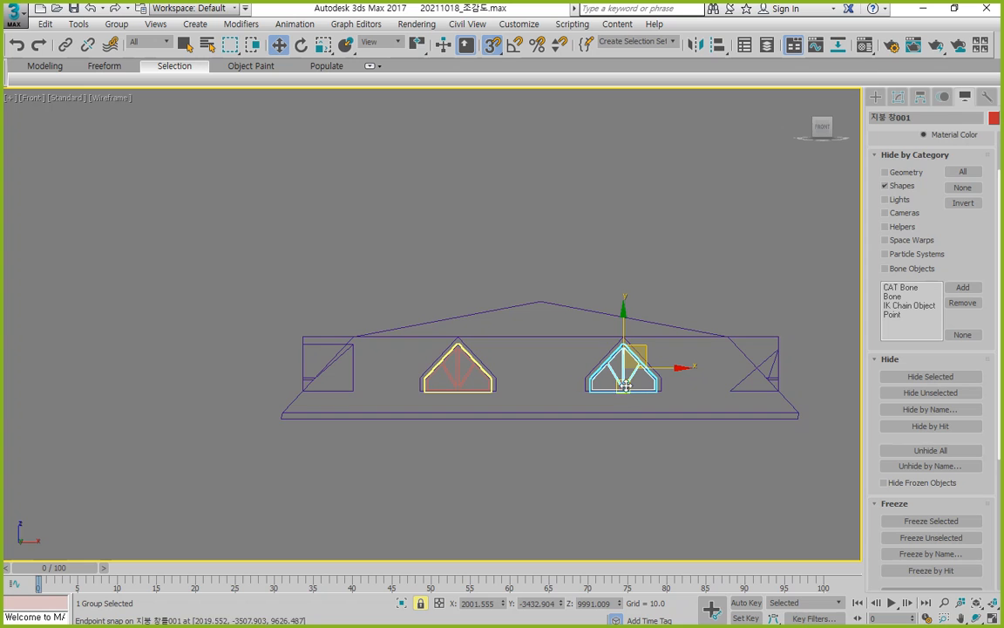
pyautogui.click(991, 619)
pyautogui.click(992, 604)
pyautogui.rightClick(191, 284)
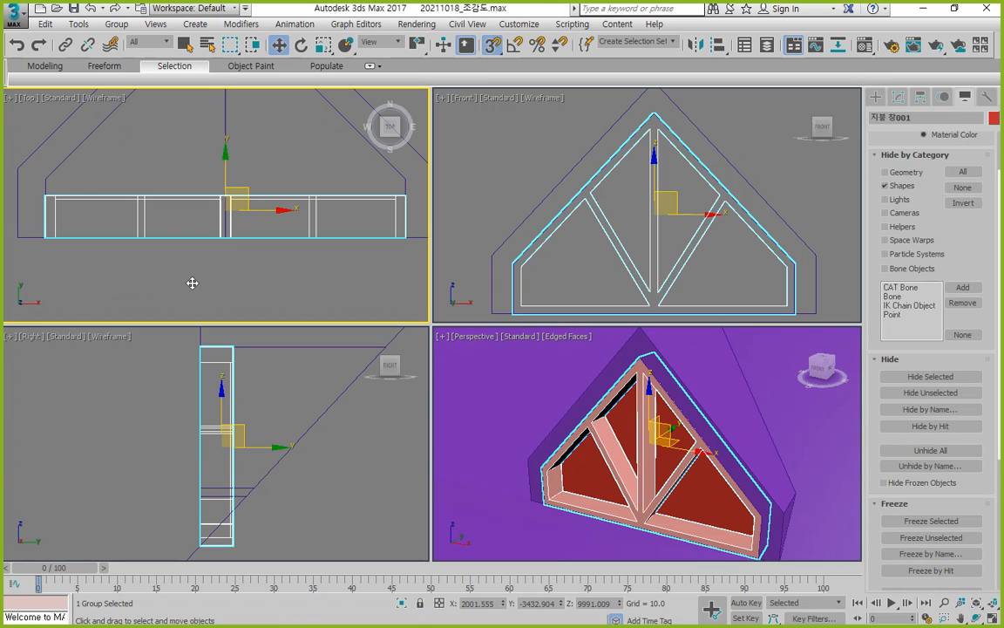
pyautogui.scroll(-7, 165, 278)
pyautogui.scroll(-5, 166, 278)
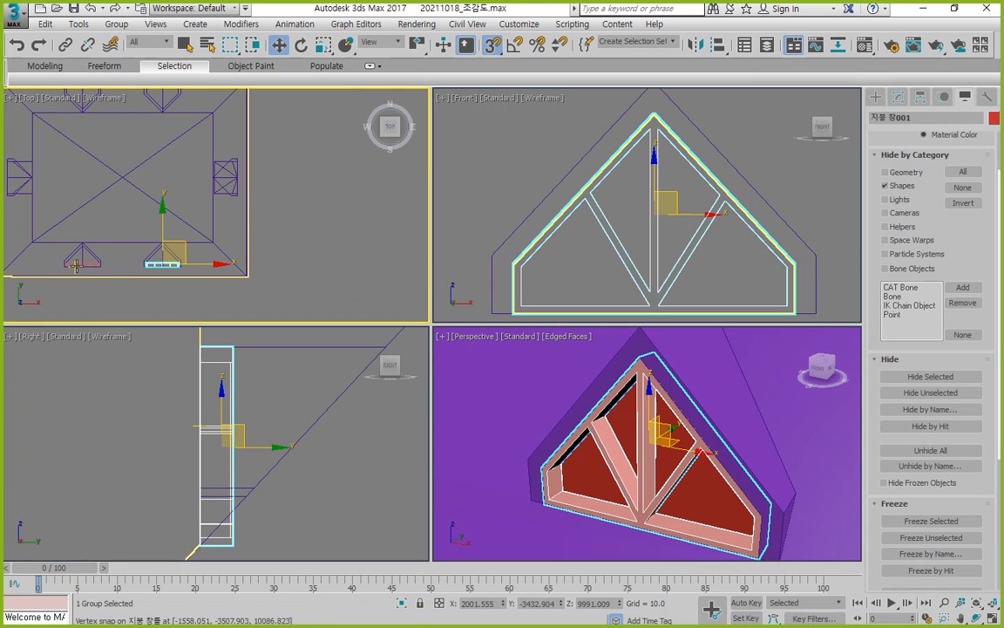
pyautogui.scroll(5, 109, 263)
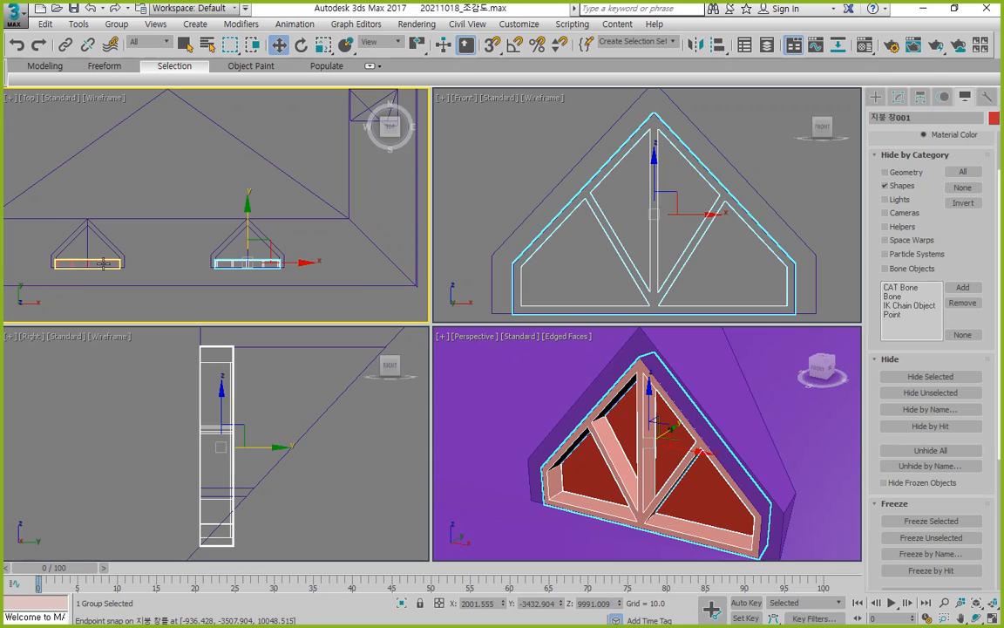
pyautogui.click(103, 260)
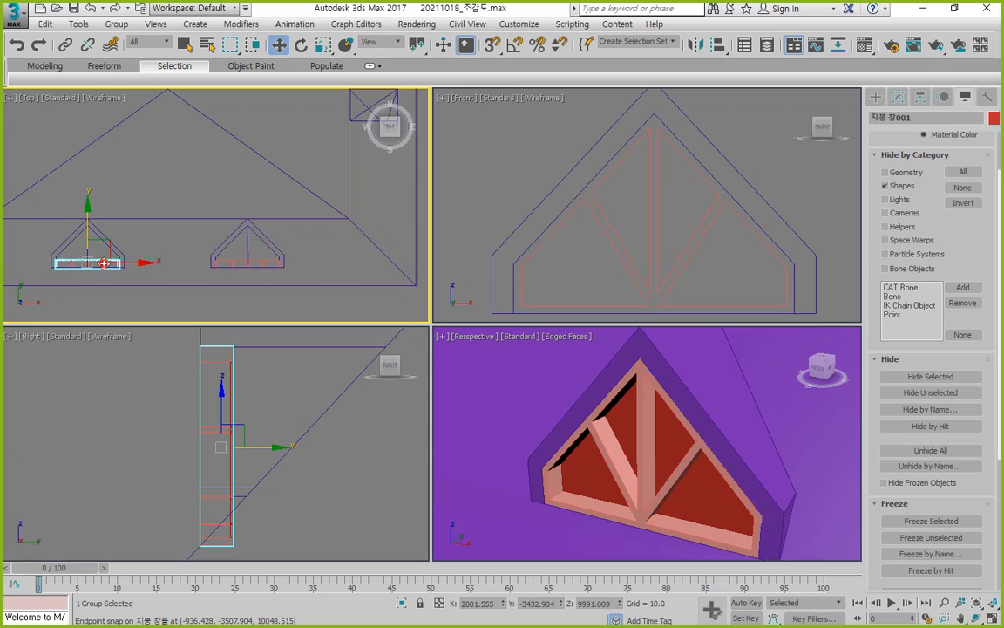
pyautogui.keyDown('ctrl'); pyautogui.click(254, 262); pyautogui.keyUp('ctrl')
pyautogui.scroll(-3, 159, 247)
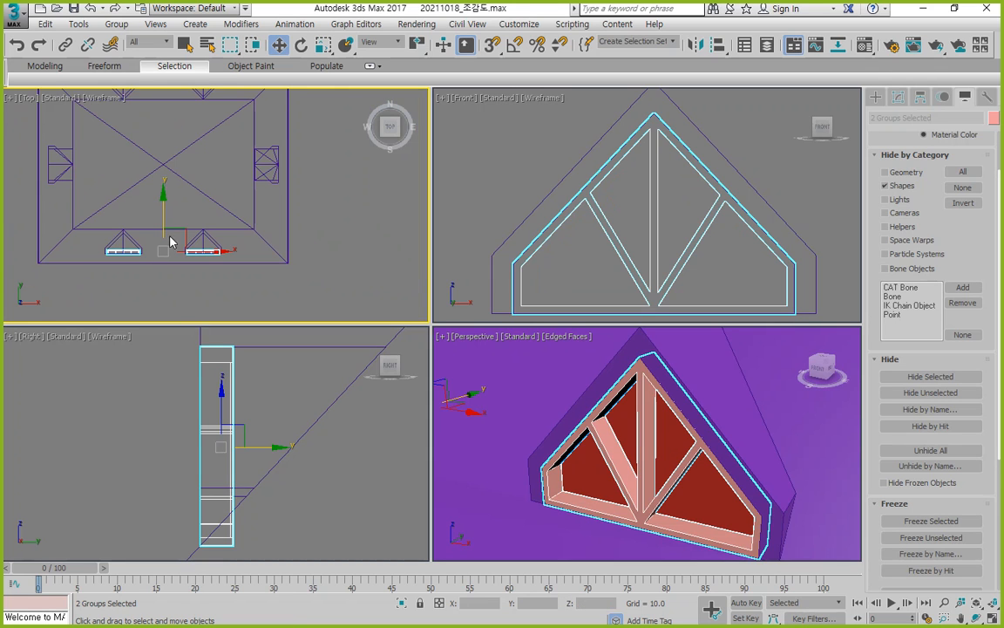
pyautogui.moveTo(170, 238); pyautogui.dragTo(174, 283, button='middle')
pyautogui.click(302, 46)
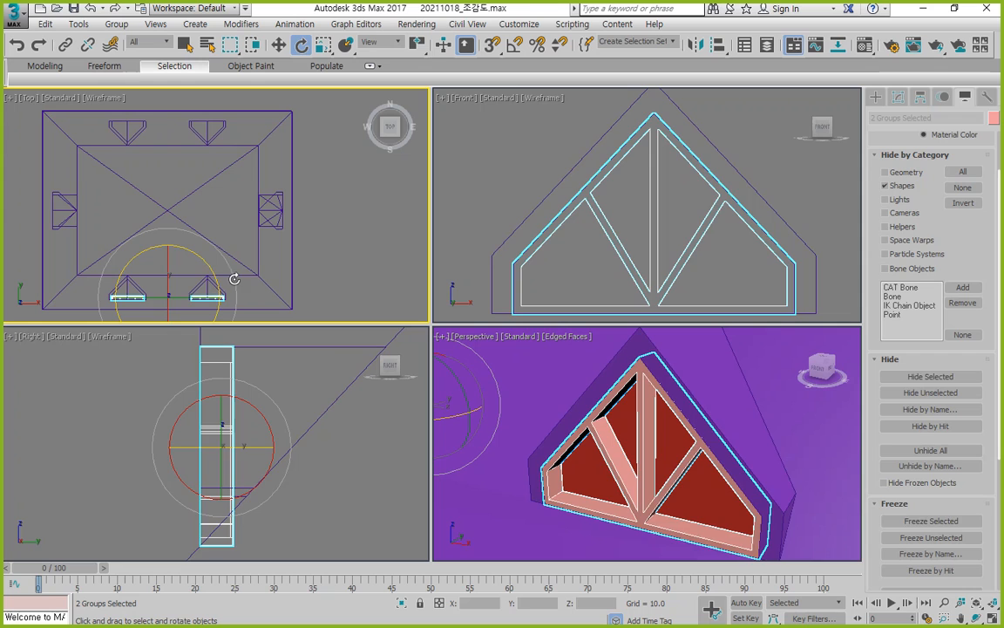
pyautogui.moveTo(234, 279)
pyautogui.mouseDown()
pyautogui.moveTo(197, 197)
pyautogui.moveTo(157, 169)
pyautogui.moveTo(148, 184)
pyautogui.moveTo(175, 237)
pyautogui.mouseUp()
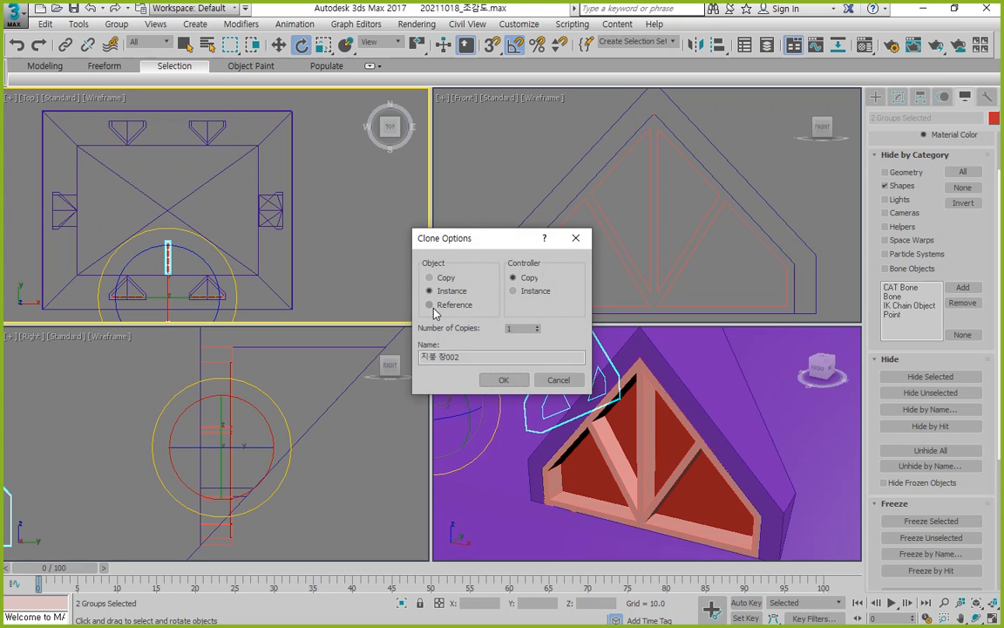
pyautogui.click(454, 346)
# Move the upper rotated window copy beside the roof's east dormer, and select the lower rotated copy
pyautogui.moveTo(139, 265); pyautogui.dragTo(171, 161, button='middle')
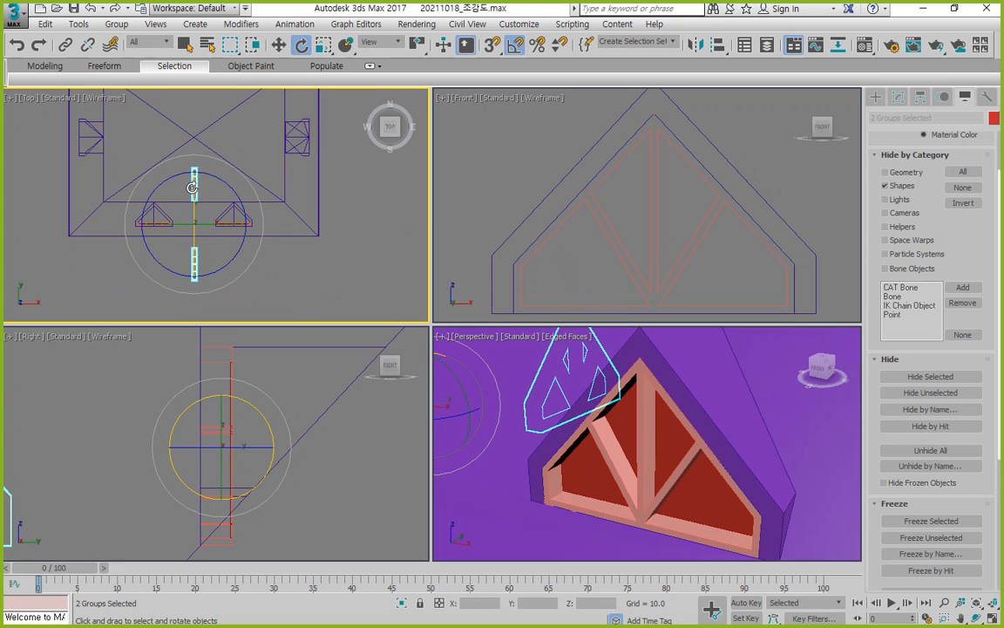
pyautogui.press('w')
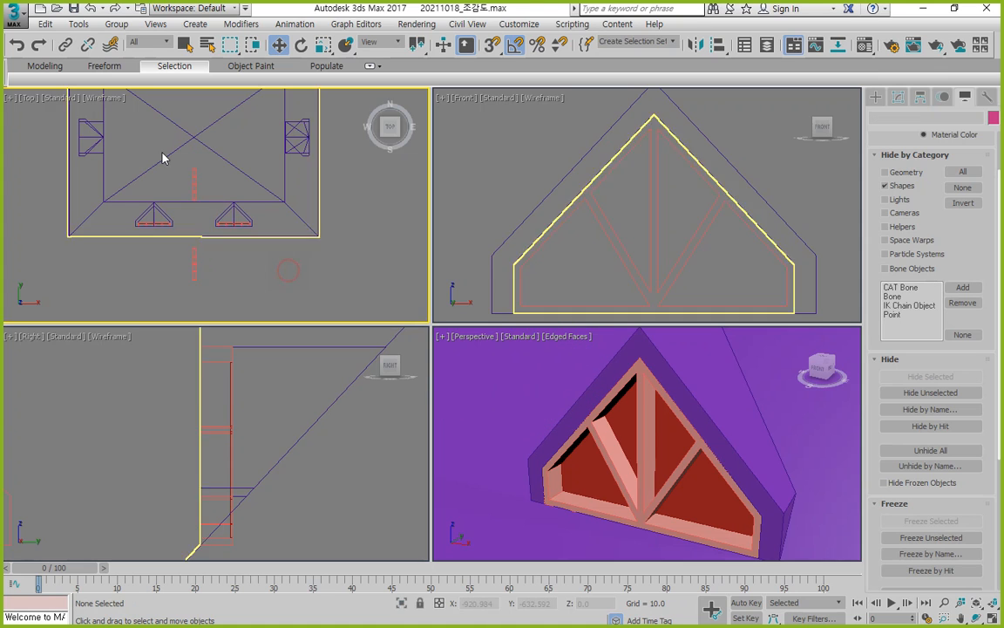
pyautogui.click(194, 181)
pyautogui.moveTo(216, 175); pyautogui.dragTo(342, 129)
pyautogui.click(193, 261)
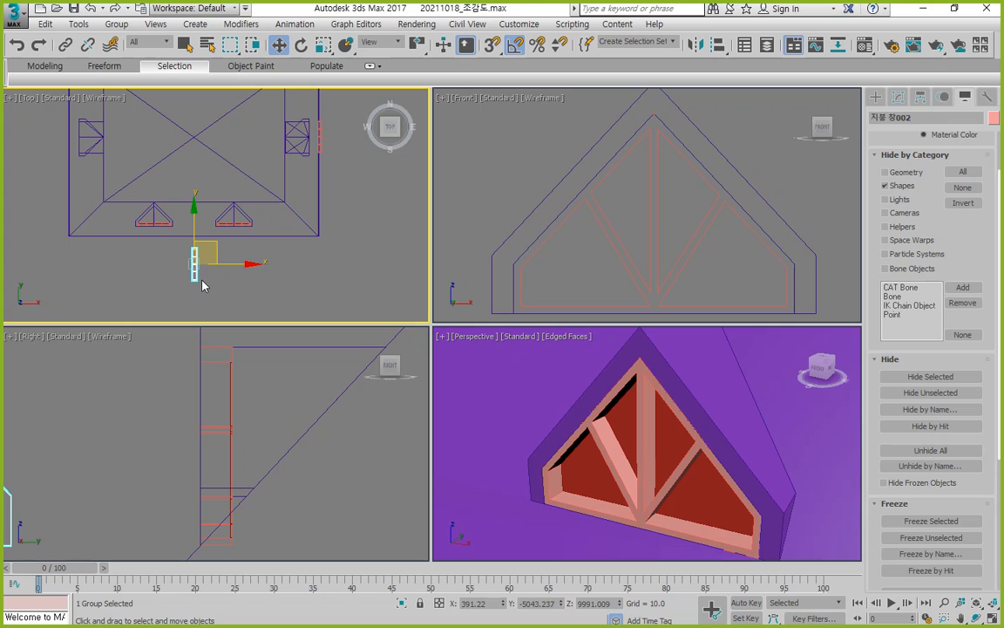
pyautogui.press('e')
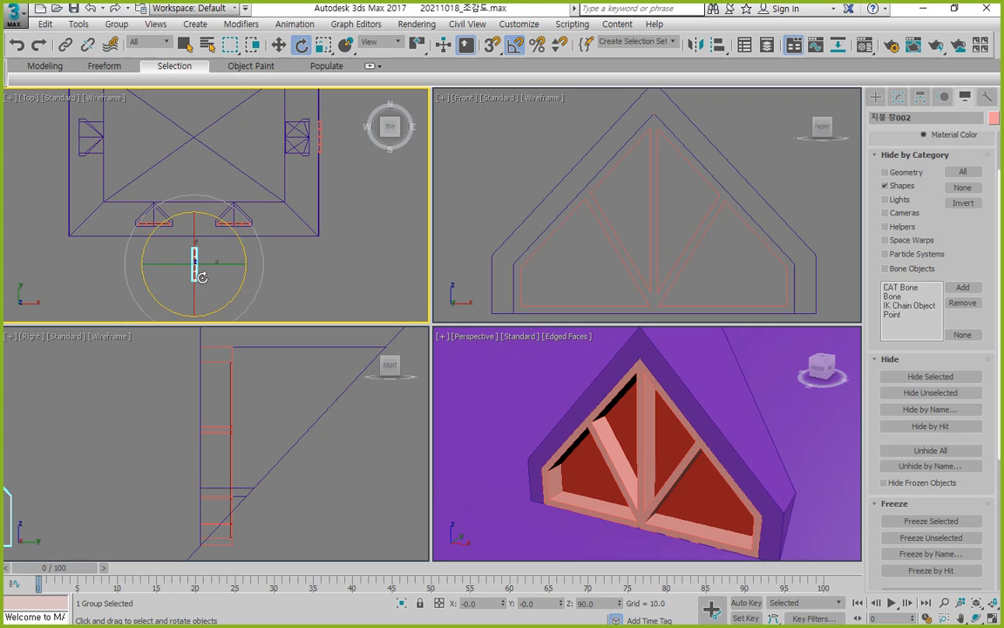
pyautogui.moveTo(262, 252); pyautogui.dragTo(150, 365)
pyautogui.rightClick(150, 367)
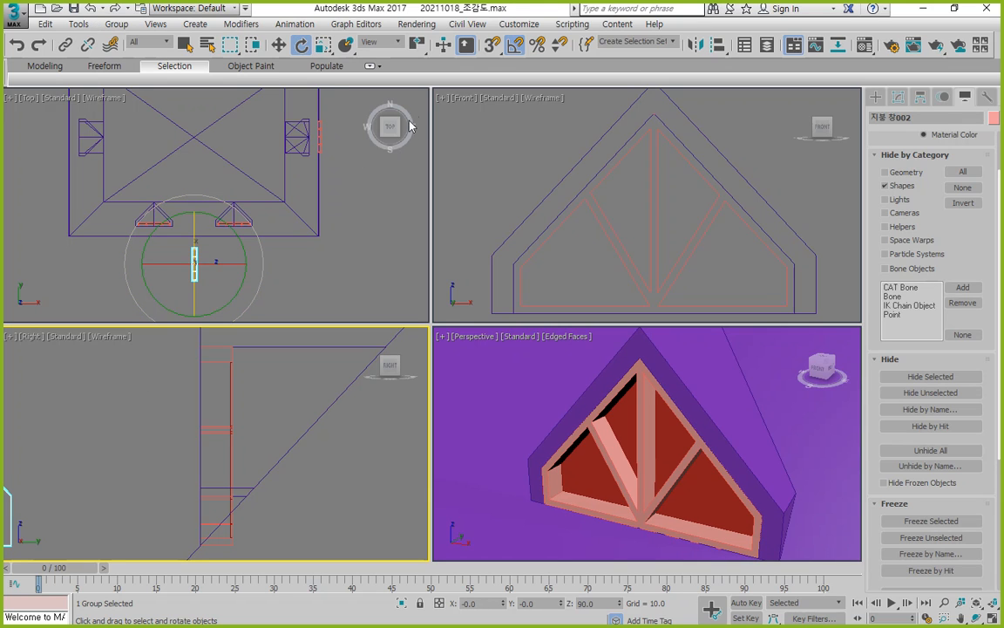
pyautogui.click(695, 45)
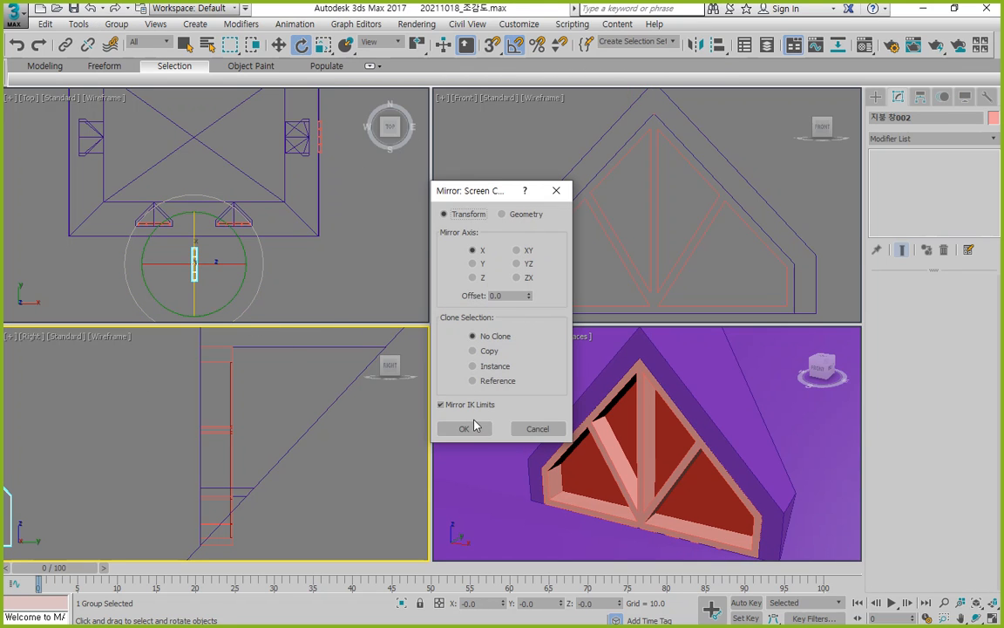
pyautogui.click(473, 265)
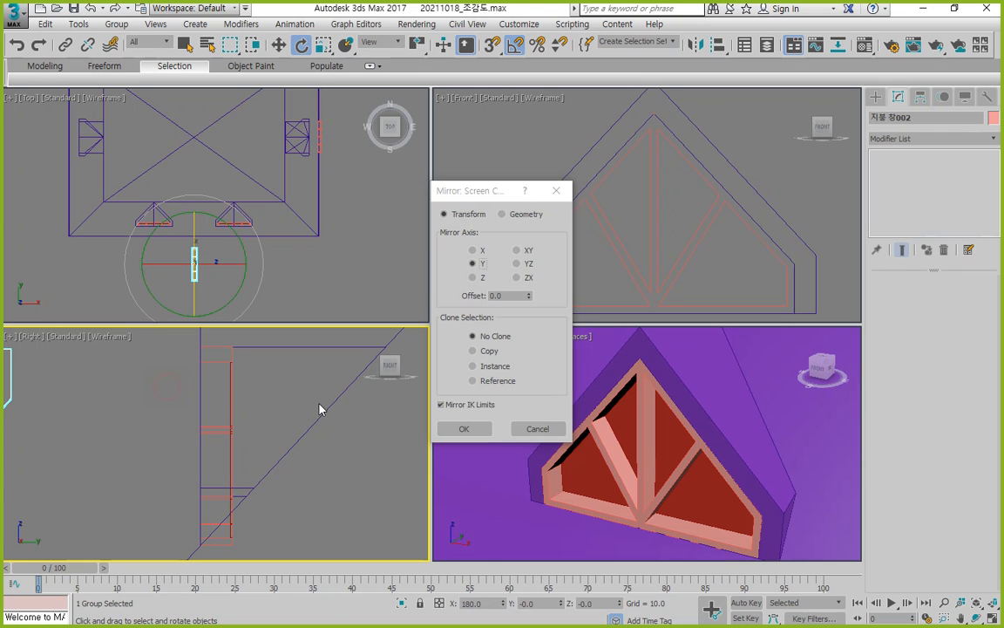
pyautogui.press('Escape')
# Mirror the lower rotated window copy across the X axis in the front view without cloning
pyautogui.scroll(-2, 93, 423)
pyautogui.moveTo(92, 425); pyautogui.dragTo(282, 423, button='middle')
pyautogui.scroll(-4, 281, 422)
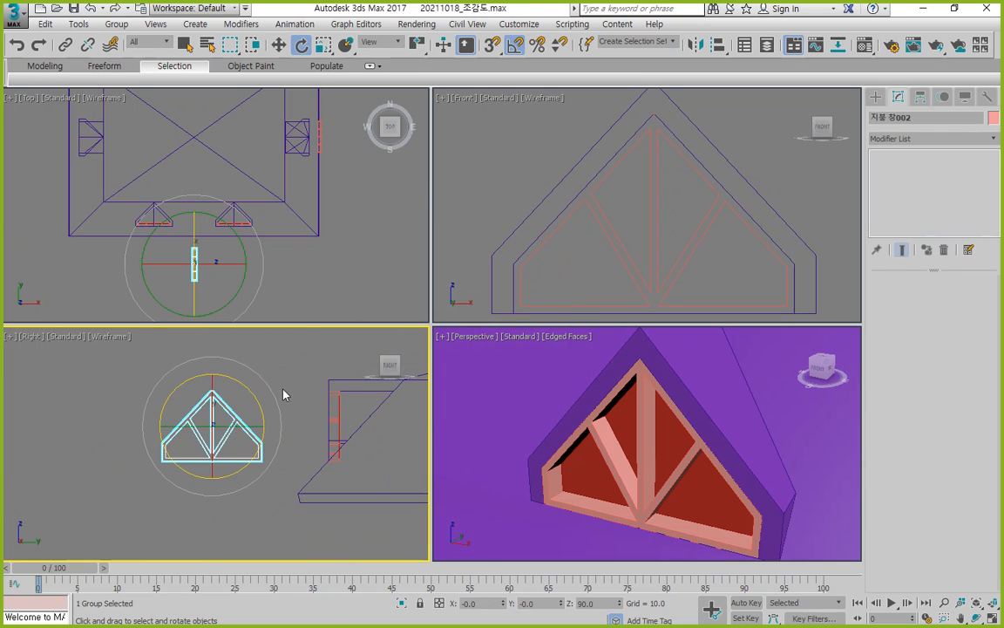
pyautogui.scroll(-3, 637, 192)
pyautogui.moveTo(547, 214); pyautogui.dragTo(593, 249, button='middle')
pyautogui.scroll(-2, 576, 231)
pyautogui.rightClick(563, 211)
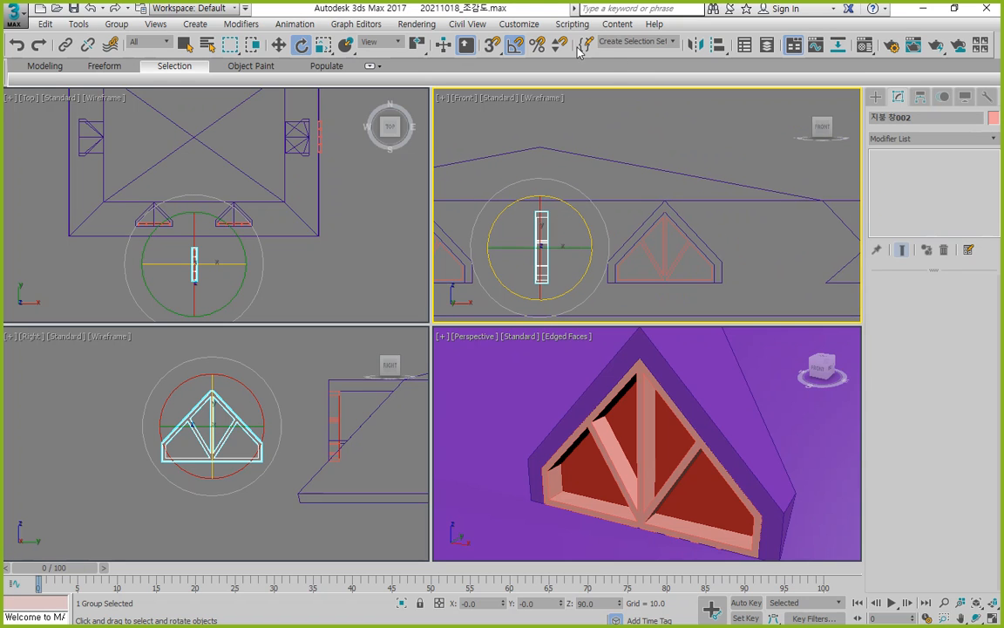
pyautogui.click(695, 45)
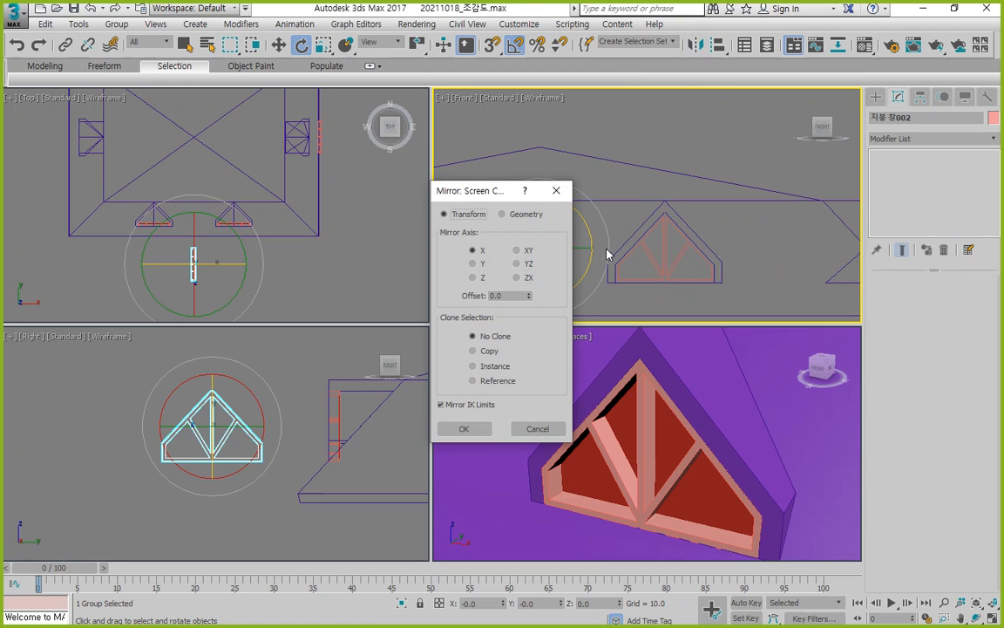
pyautogui.click(470, 432)
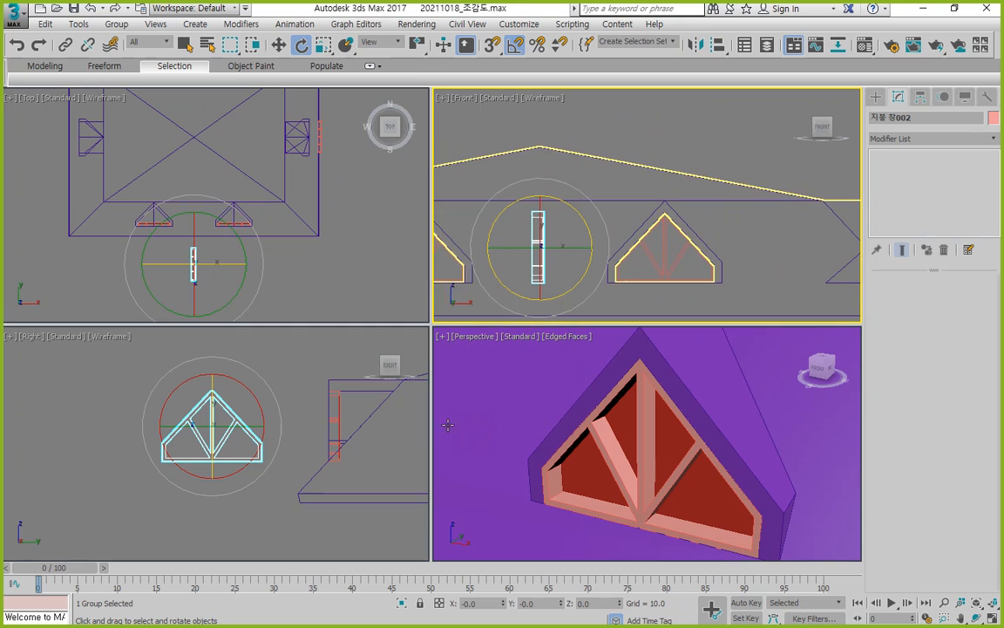
# Move the mirrored window copy in the top view to just outside the roof's west dormer and deselect it
pyautogui.rightClick(280, 271)
pyautogui.press('w')
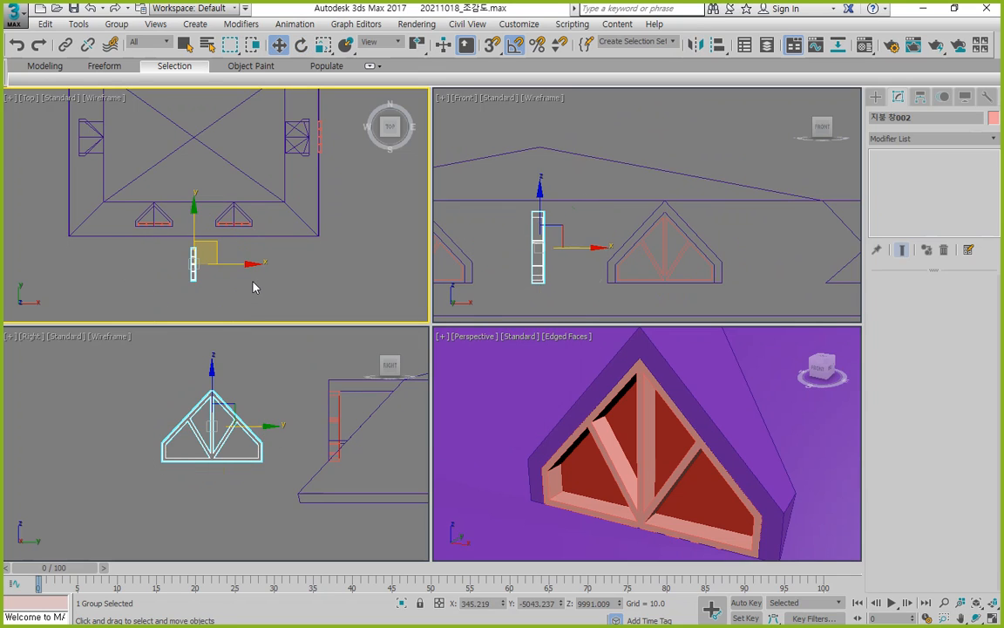
pyautogui.moveTo(210, 244); pyautogui.dragTo(75, 116)
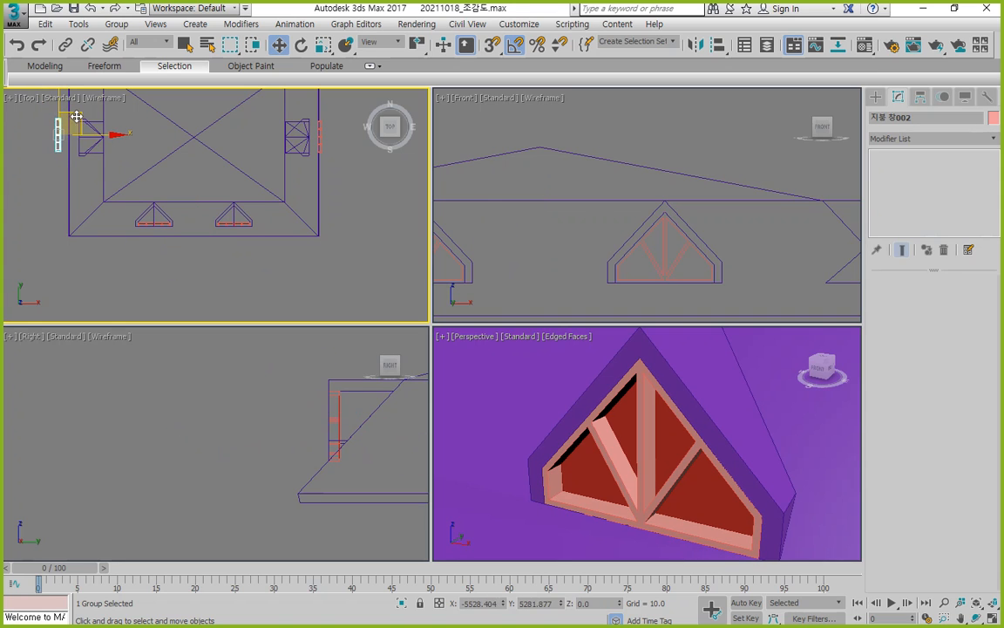
pyautogui.click(202, 274)
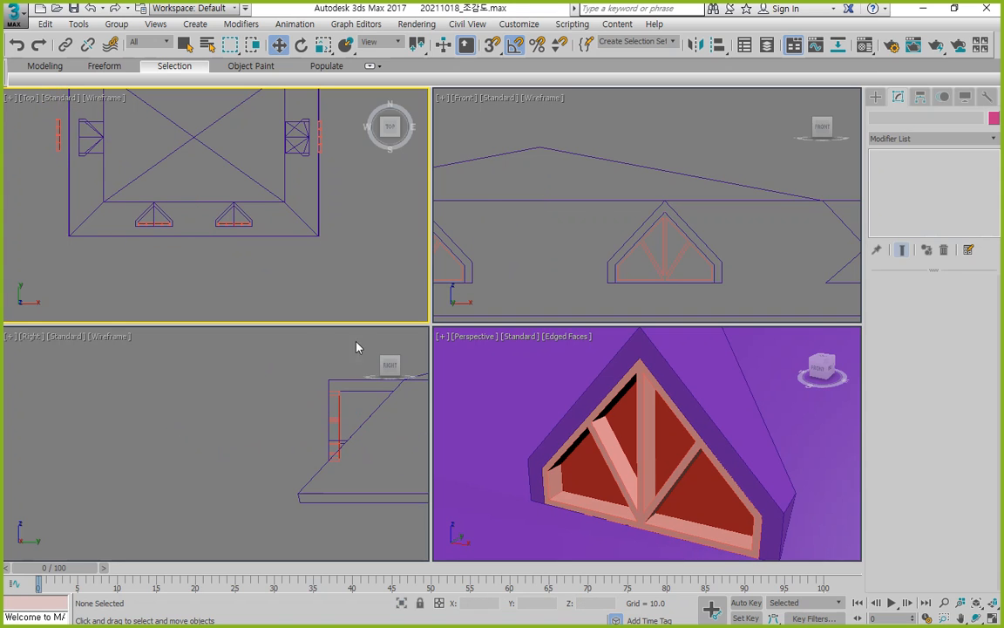
# Select both front dormer window groups and clone them northward as one instance each in the top view
pyautogui.click(160, 225)
pyautogui.click(608, 259)
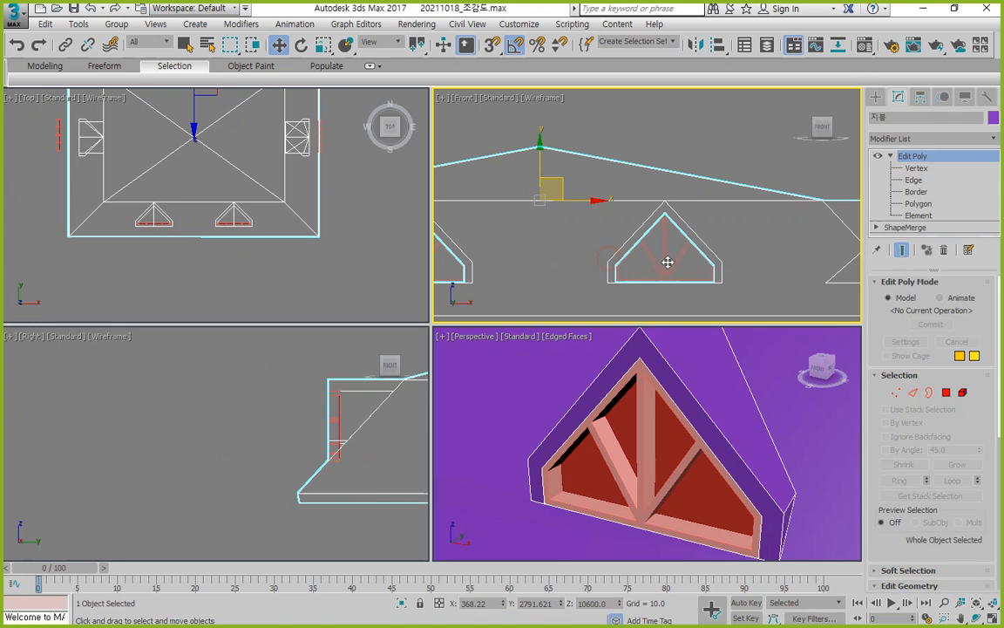
pyautogui.click(668, 263)
pyautogui.moveTo(497, 261); pyautogui.dragTo(574, 282, button='middle')
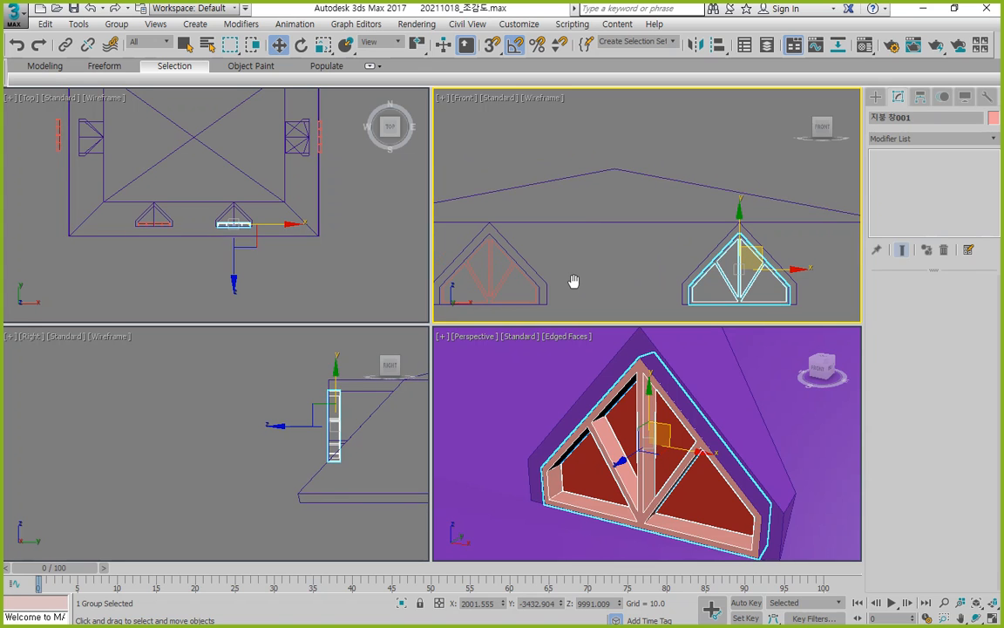
pyautogui.keyDown('ctrl'); pyautogui.click(504, 278); pyautogui.keyUp('ctrl')
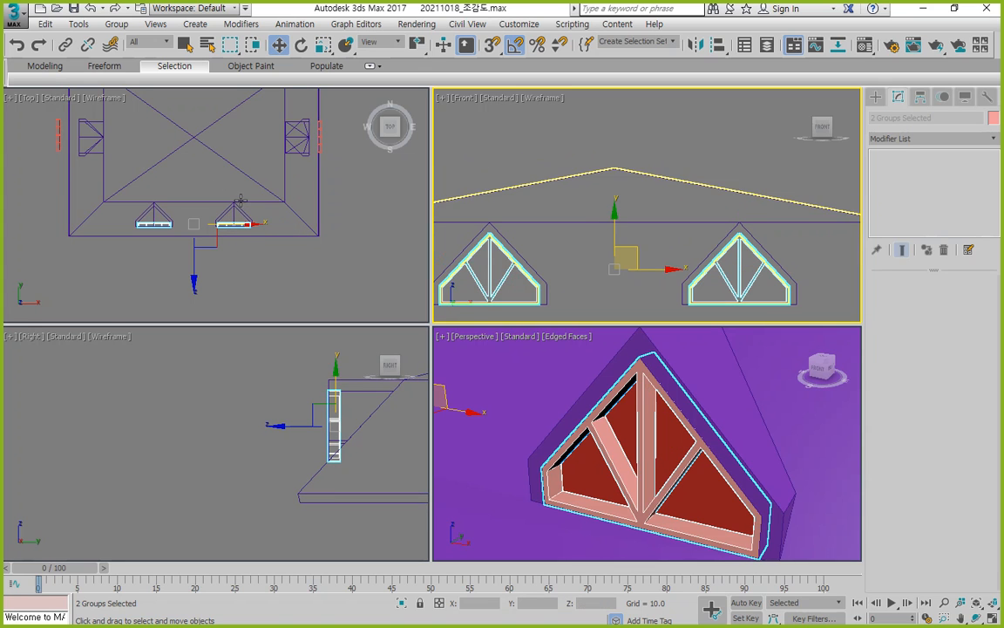
pyautogui.moveTo(210, 176); pyautogui.dragTo(205, 246, button='middle')
pyautogui.moveTo(180, 265)
pyautogui.keyDown('shift'); pyautogui.mouseDown()
pyautogui.moveTo(191, 253)
pyautogui.moveTo(180, 150)
pyautogui.mouseUp(); pyautogui.keyUp('shift')
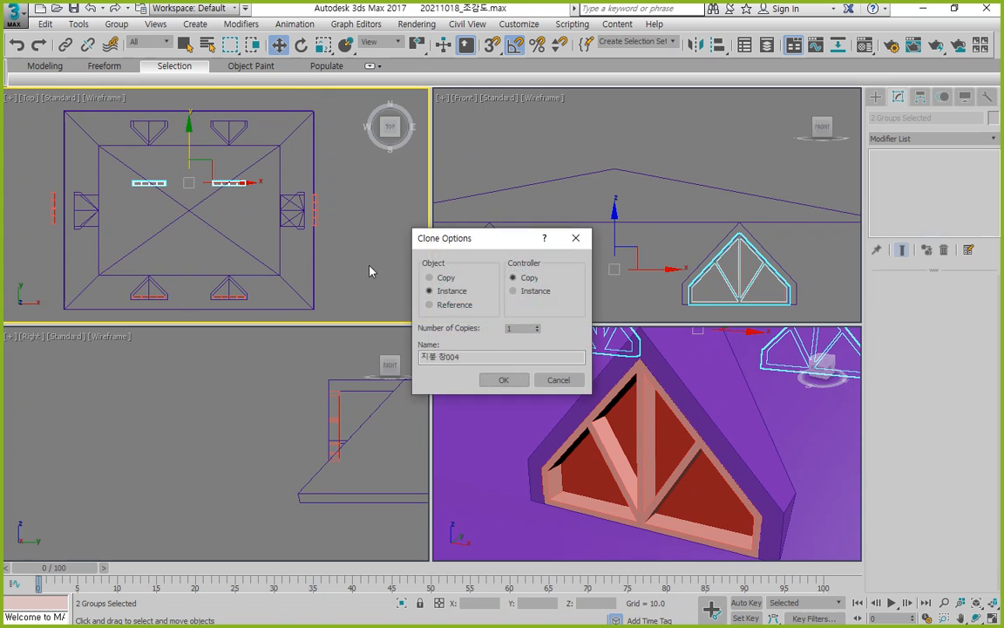
pyautogui.click(497, 380)
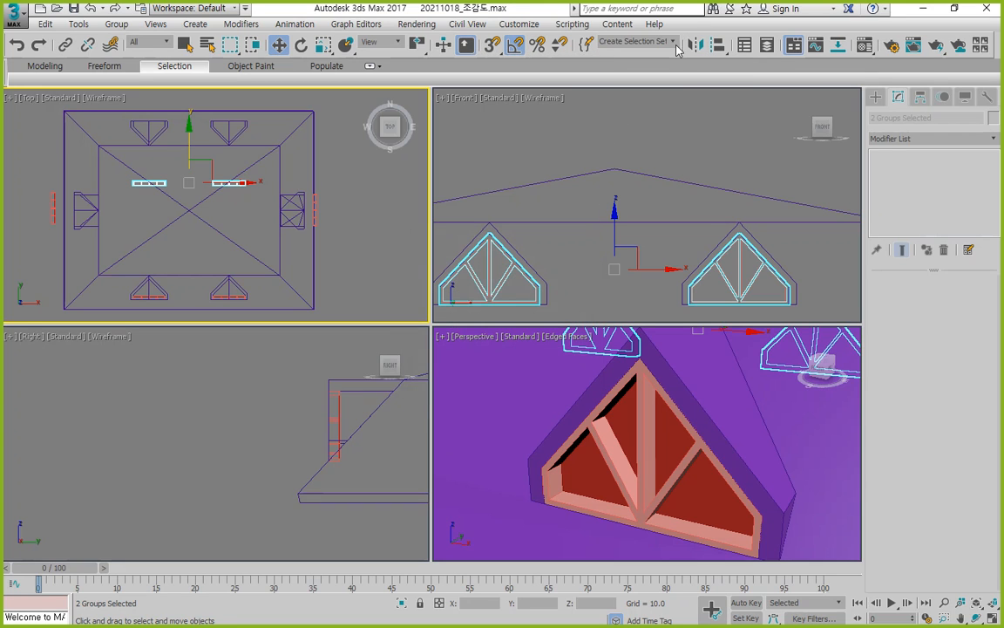
pyautogui.click(301, 45)
pyautogui.keyDown('shift'); pyautogui.moveTo(255, 212); pyautogui.dragTo(233, 80); pyautogui.keyUp('shift')
pyautogui.click(558, 379)
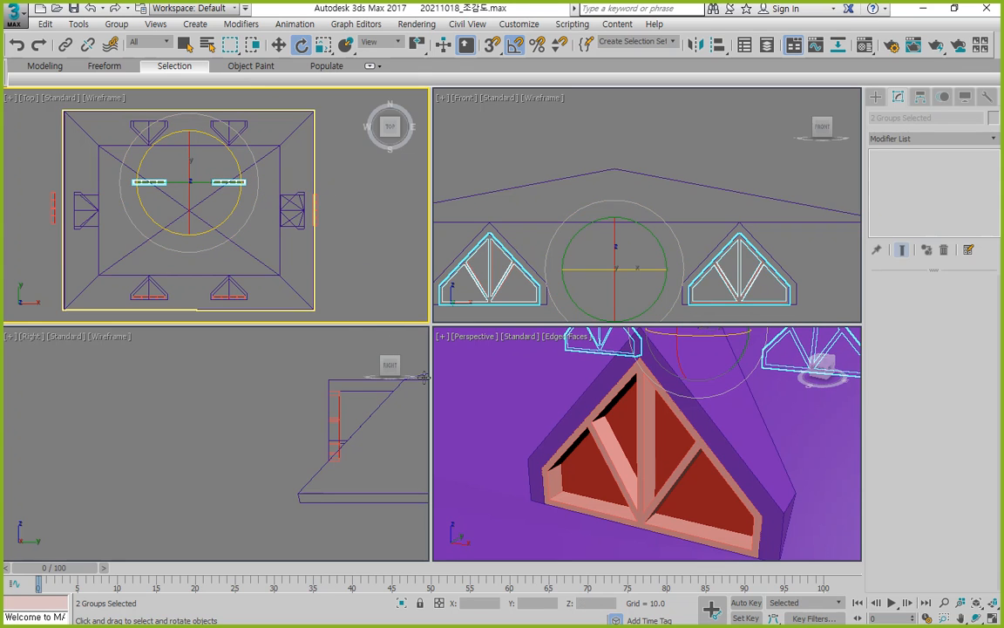
pyautogui.click(655, 165)
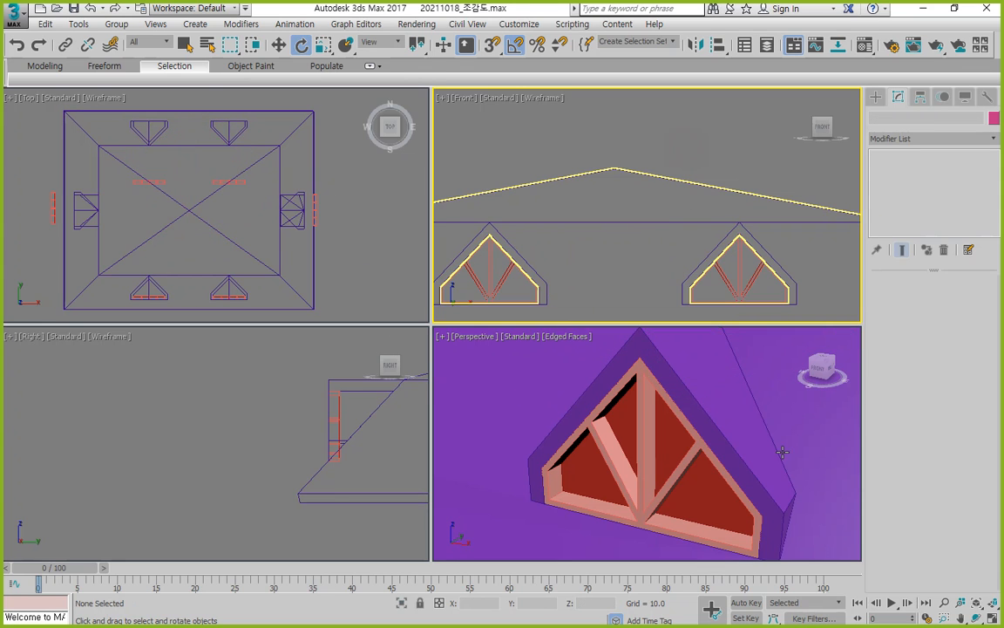
# In a maximized perspective view, move the window copy beside the east dormer by its apex, snapping it to the dormer opening's peak
pyautogui.click(782, 455)
pyautogui.hotkey('alt', 'w')
pyautogui.press('z')
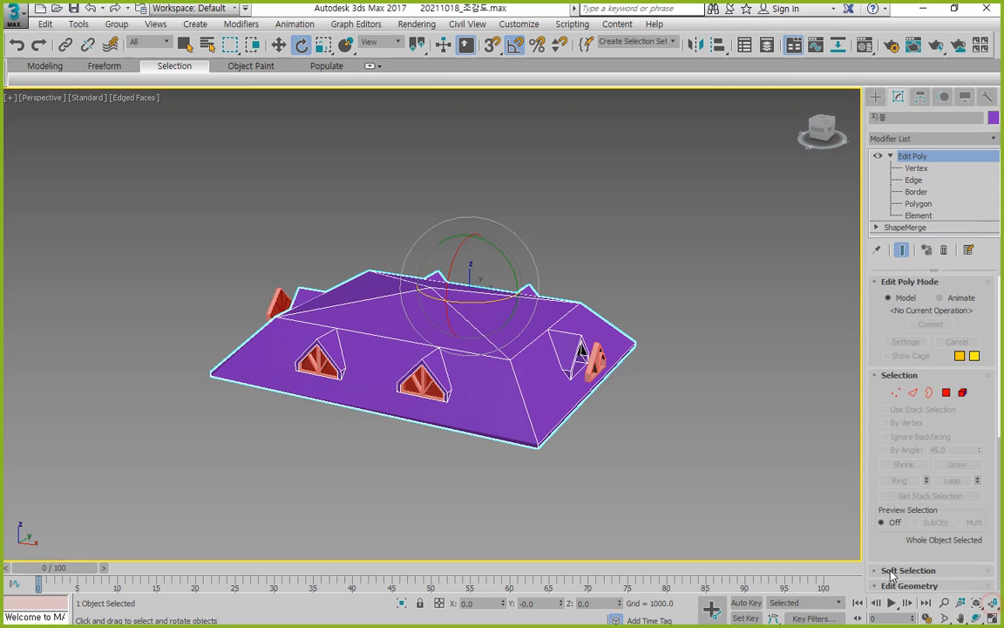
pyautogui.click(653, 434)
pyautogui.scroll(6, 612, 333)
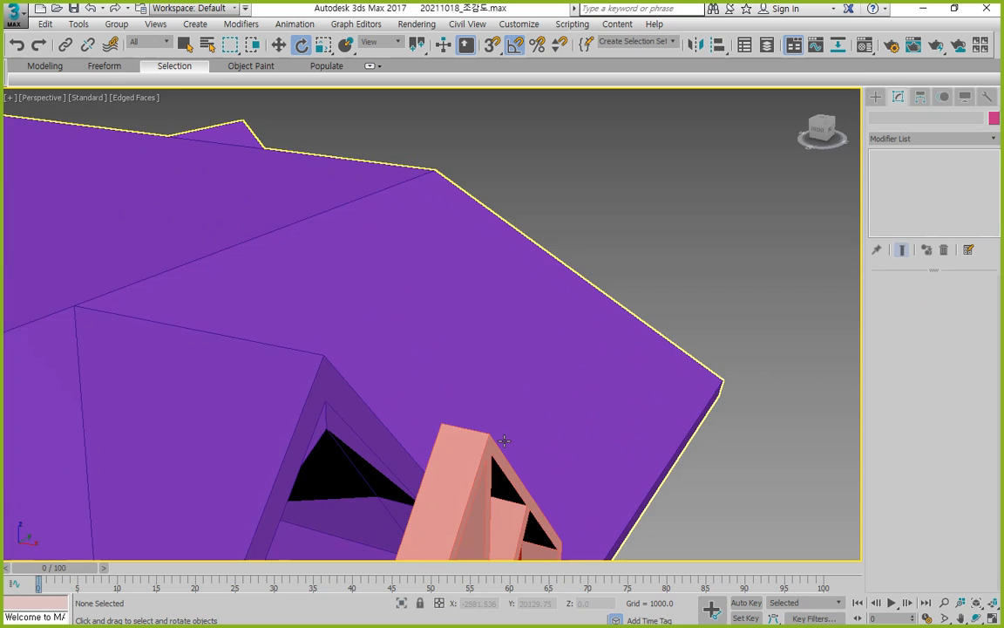
pyautogui.click(470, 480)
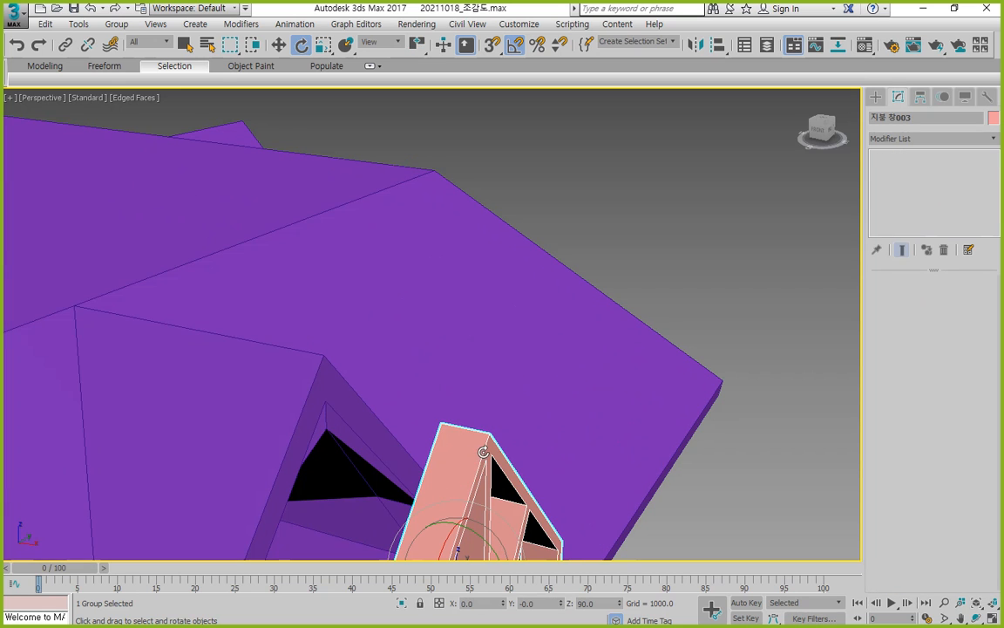
pyautogui.press('w')
pyautogui.press('s')
pyautogui.moveTo(490, 435); pyautogui.dragTo(346, 425)
pyautogui.hotkey('ctrl', 'z')
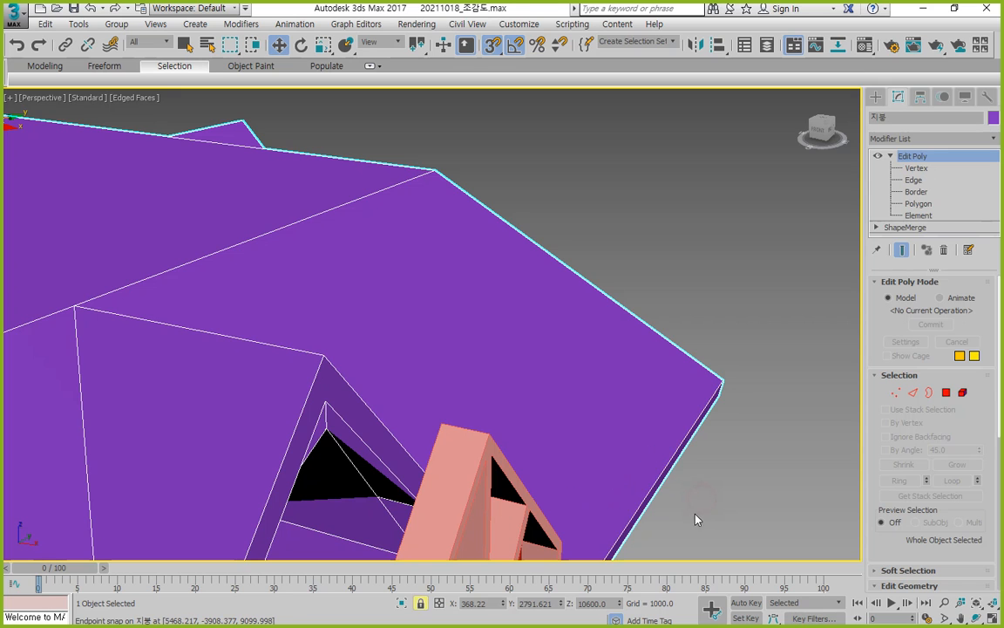
pyautogui.click(691, 523)
pyautogui.click(469, 469)
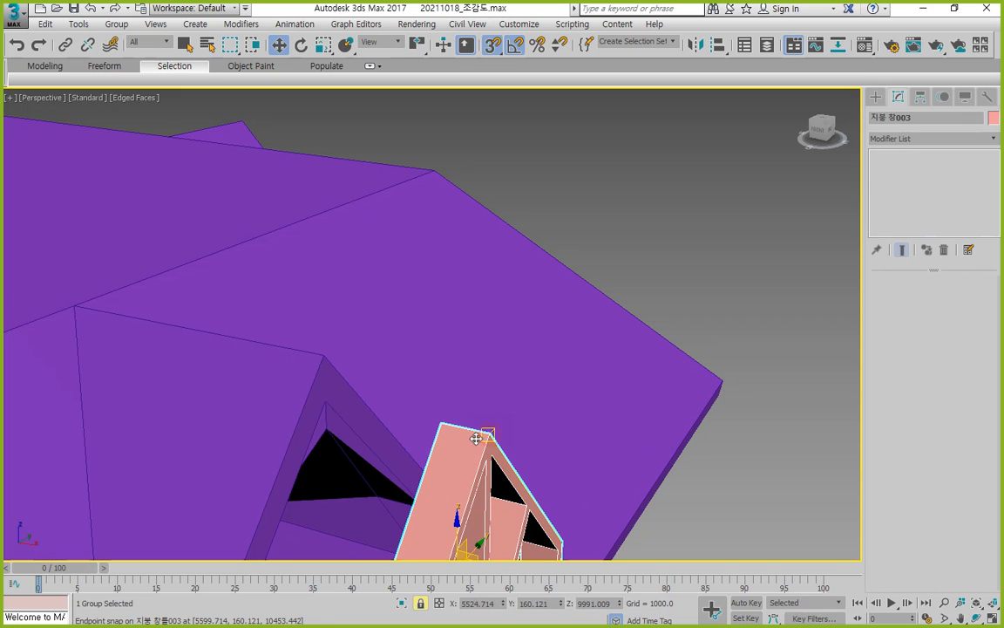
pyautogui.moveTo(476, 439); pyautogui.dragTo(325, 402)
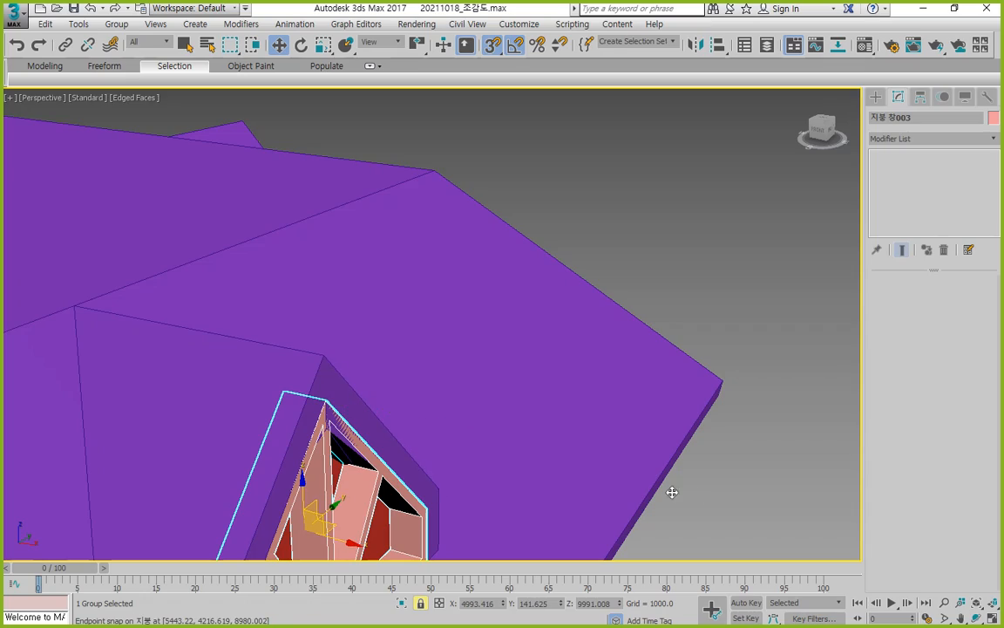
# In the roof's Vertex level, try deleting the east dormer opening's lower peak vertex, undo it, and select both peak vertices
pyautogui.scroll(4, 482, 426)
pyautogui.scroll(3, 353, 366)
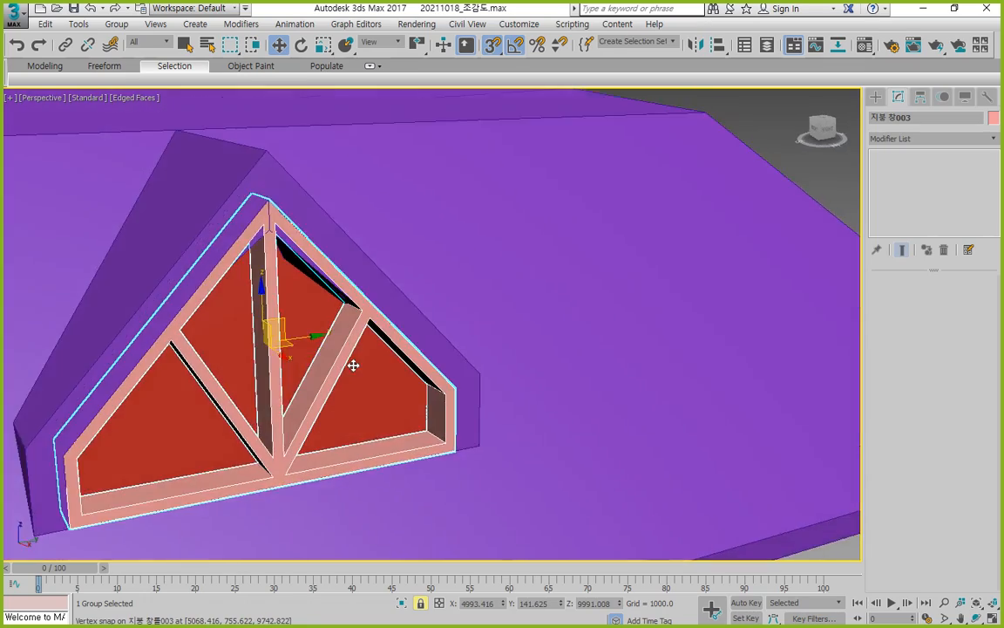
pyautogui.keyDown('alt'); pyautogui.moveTo(353, 366); pyautogui.dragTo(325, 372, button='middle'); pyautogui.keyUp('alt')
pyautogui.click(332, 239)
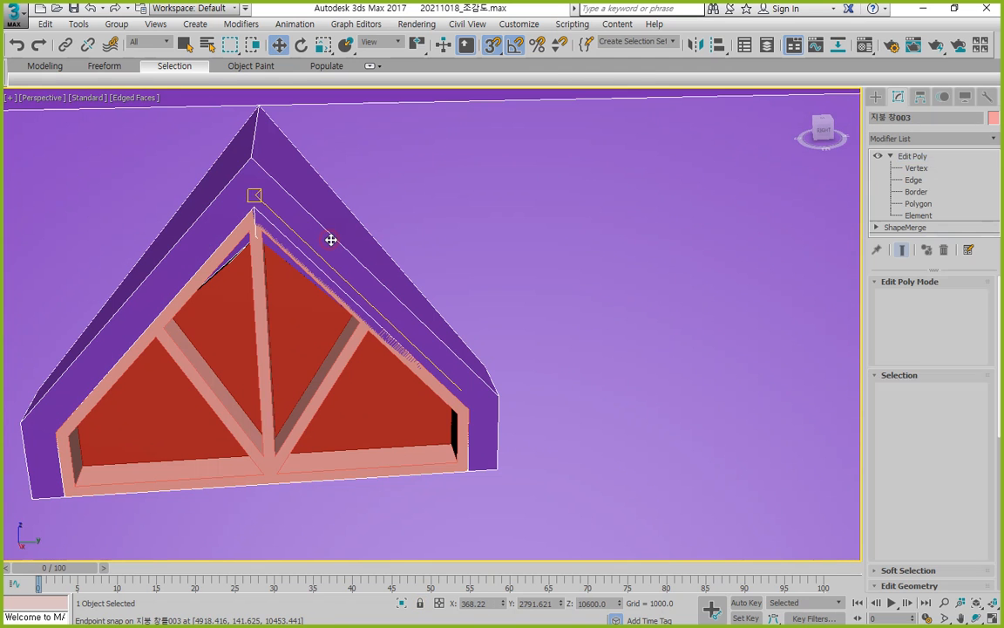
pyautogui.click(912, 168)
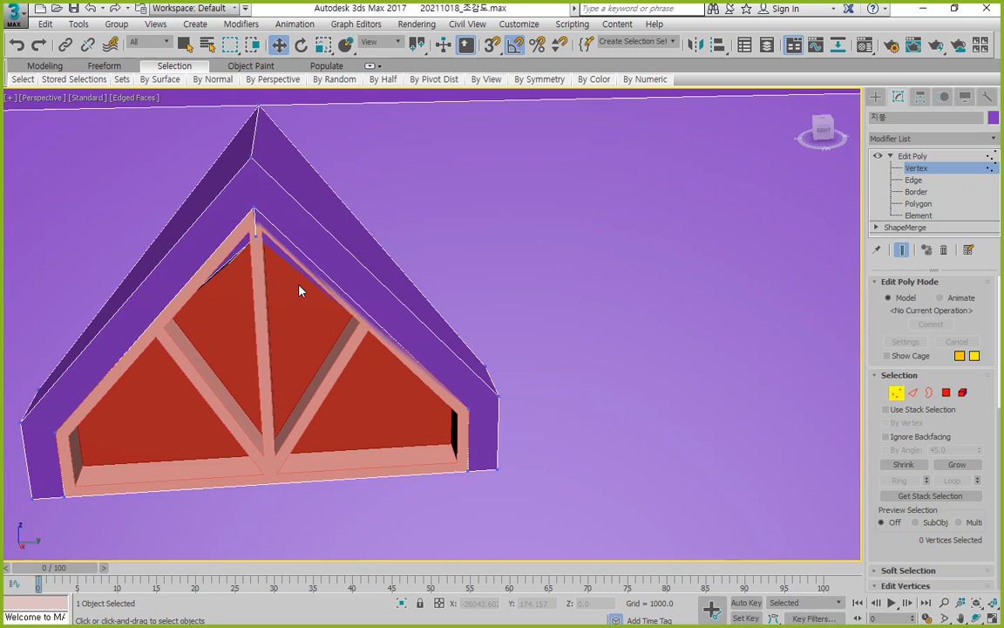
pyautogui.moveTo(324, 304)
pyautogui.keyDown('alt'); pyautogui.mouseDown(button='middle')
pyautogui.moveTo(303, 279)
pyautogui.moveTo(318, 301)
pyautogui.mouseUp(button='middle'); pyautogui.keyUp('alt')
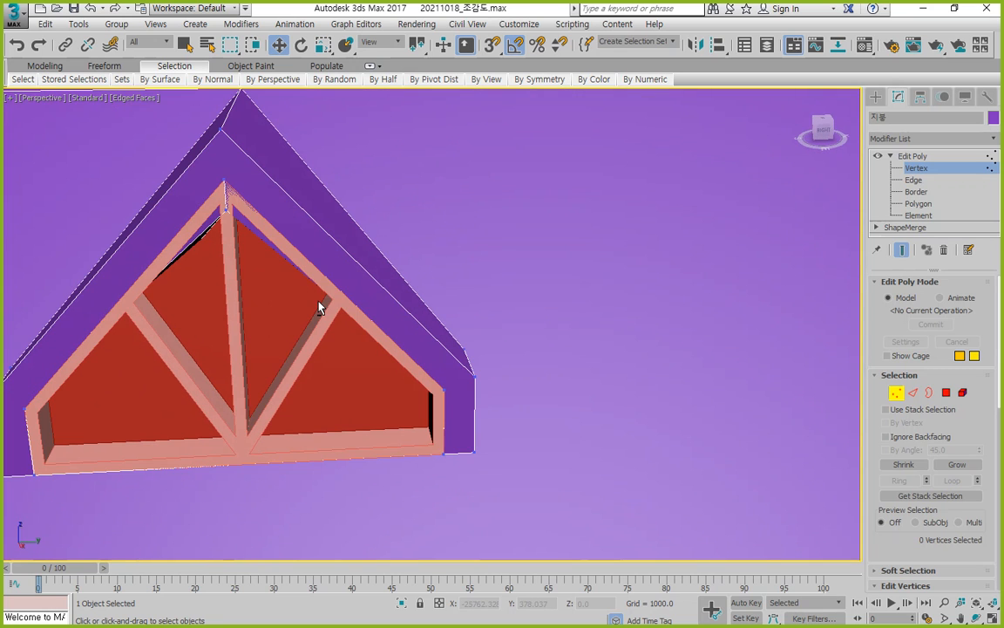
pyautogui.click(224, 208)
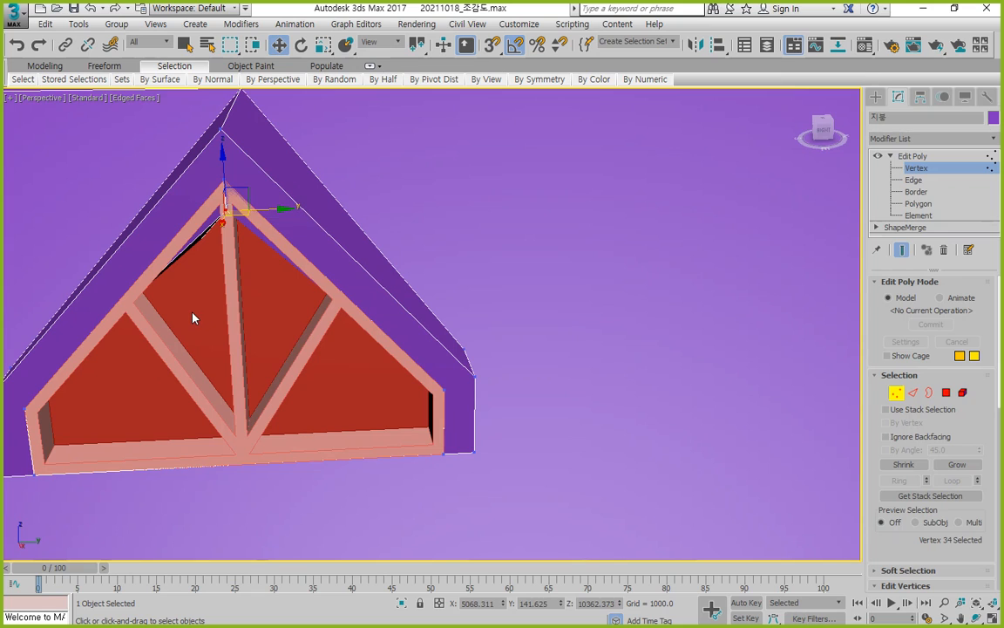
pyautogui.press('BackSpace')
pyautogui.hotkey('ctrl', 'z')
pyautogui.moveTo(204, 160); pyautogui.dragTo(205, 161)
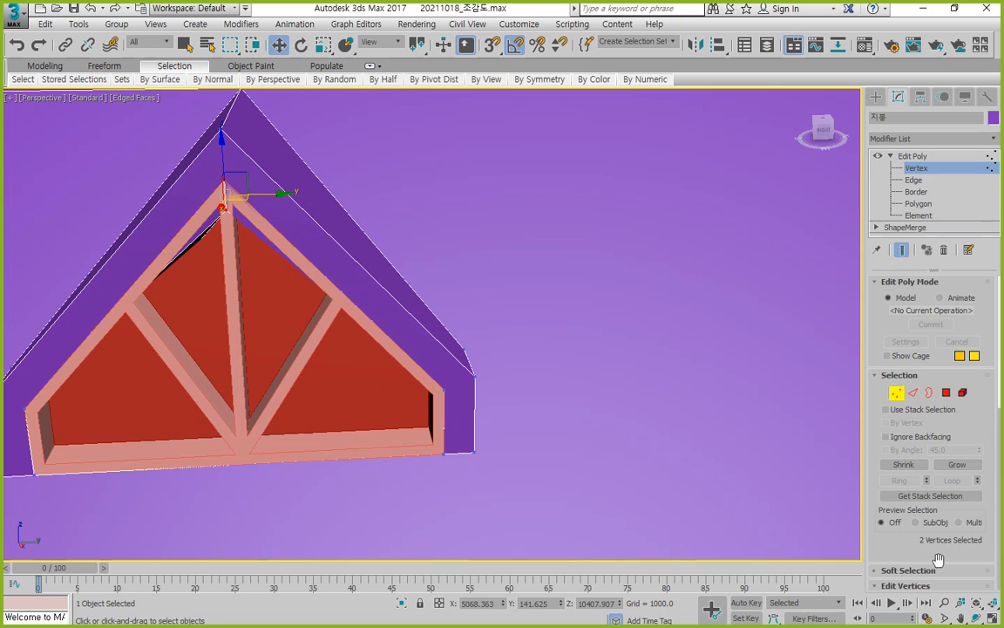
# Restore the four viewports, select only the lower peak vertex of the east dormer opening, and move it upward in the right view
pyautogui.click(996, 619)
pyautogui.press('z')
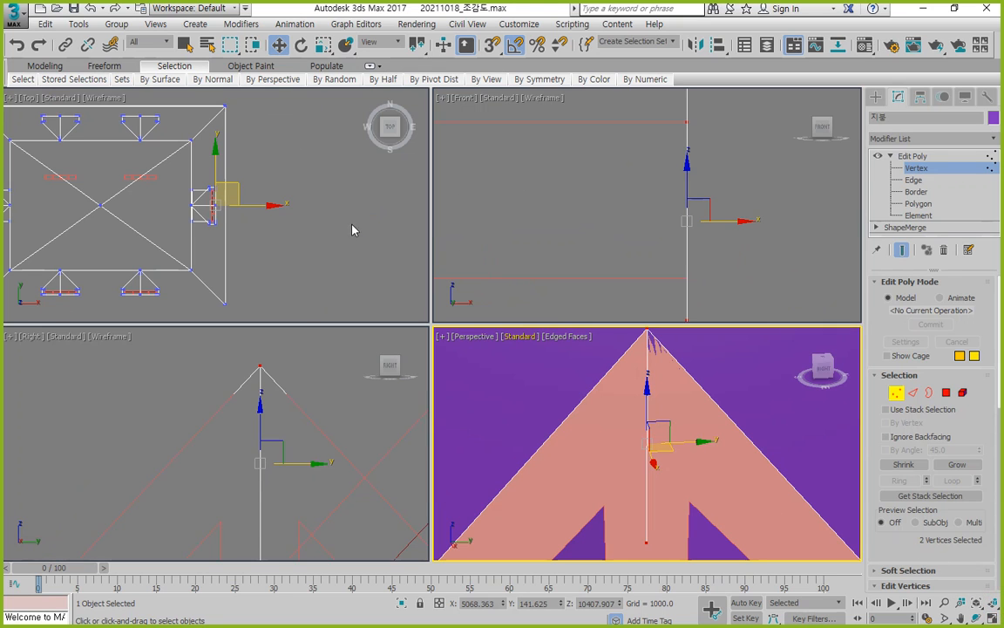
pyautogui.click(995, 603)
pyautogui.click(620, 204)
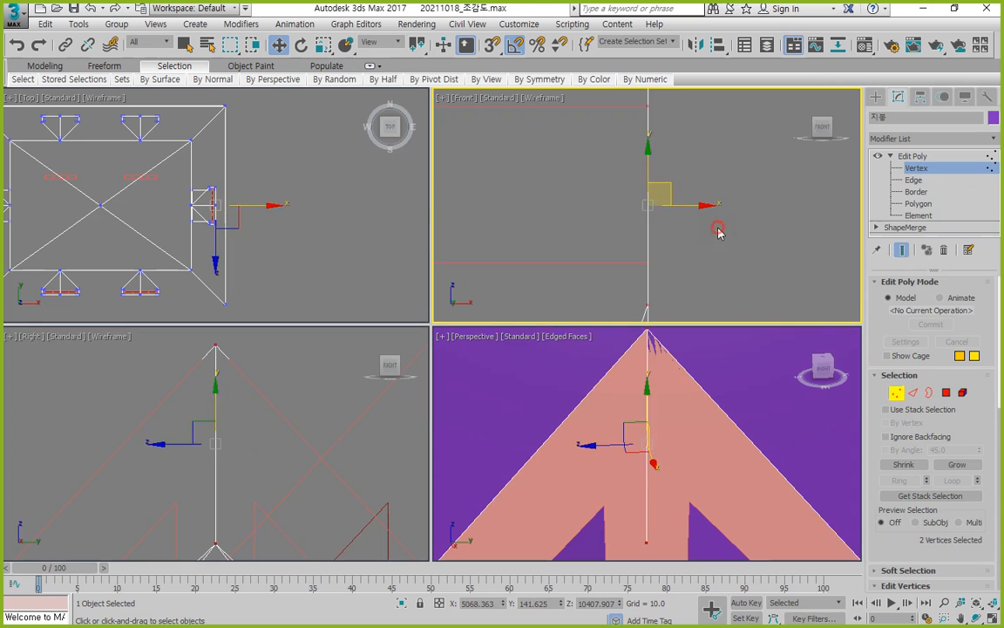
pyautogui.click(647, 541)
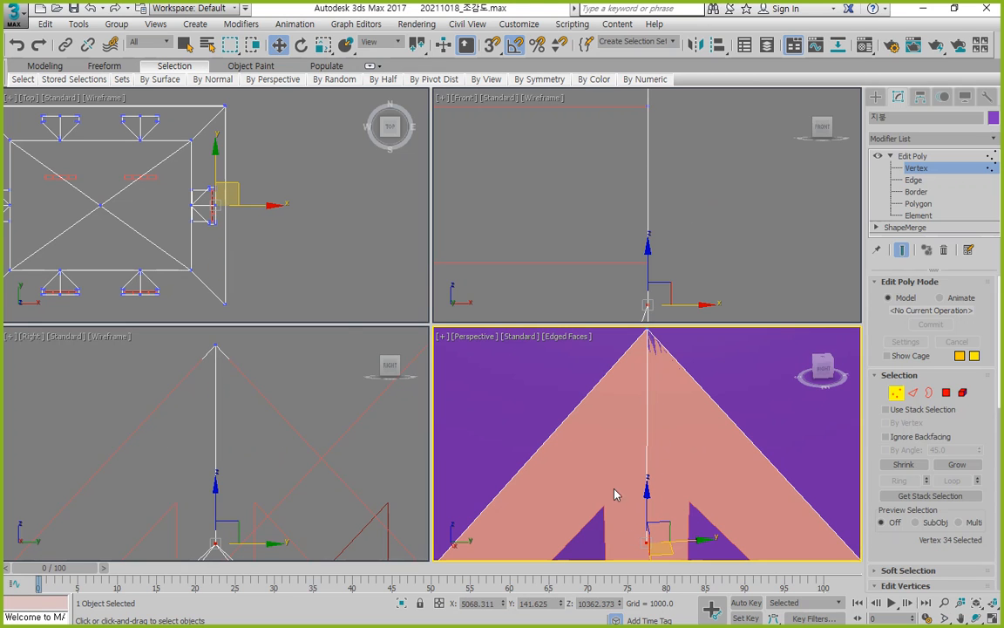
pyautogui.scroll(10, 264, 426)
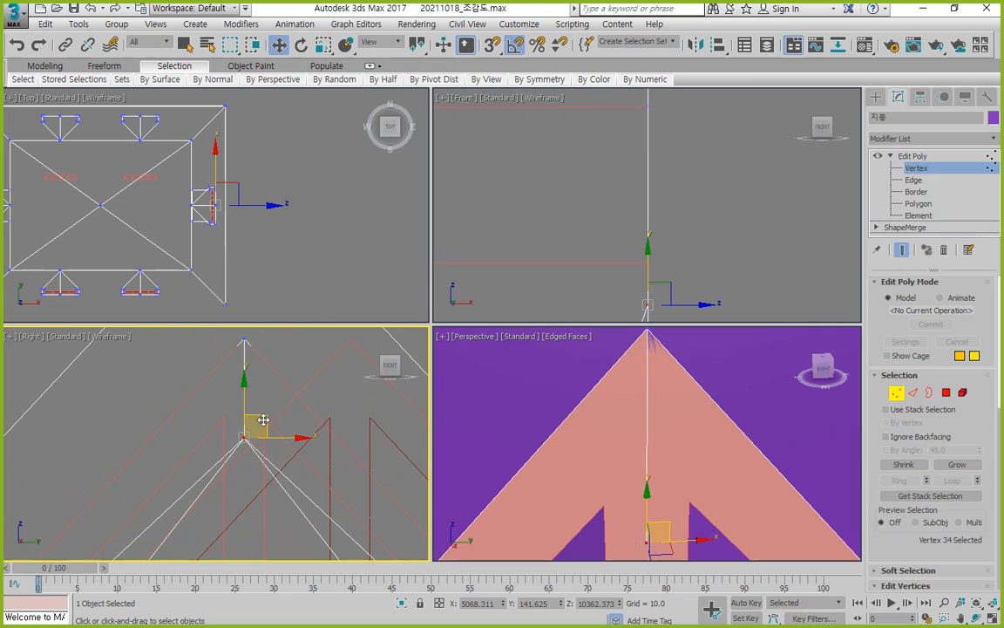
pyautogui.moveTo(285, 442); pyautogui.dragTo(241, 404, button='middle')
pyautogui.scroll(-2, 268, 386)
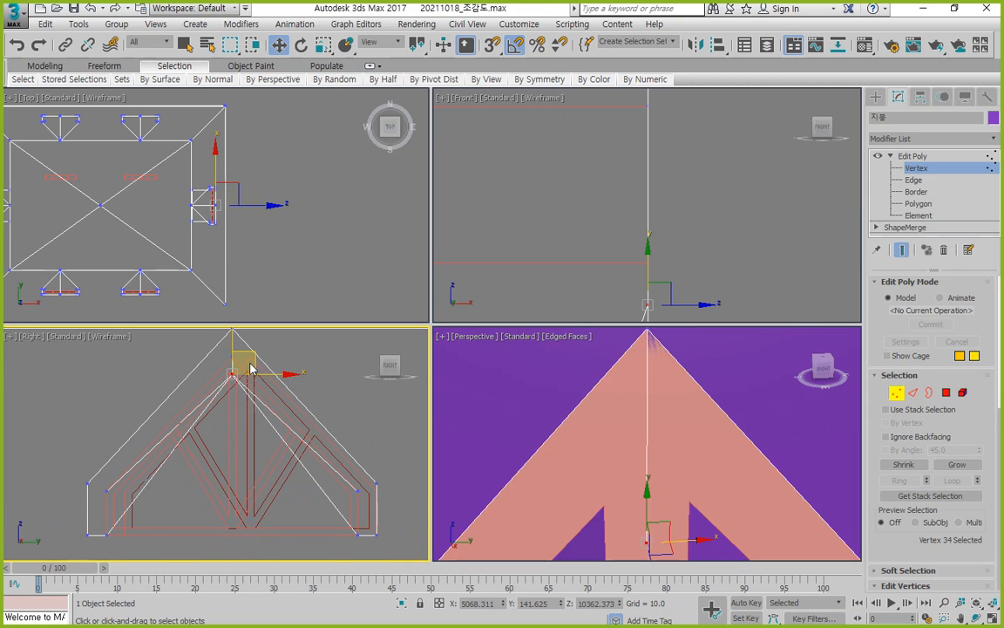
pyautogui.scroll(3, 244, 369)
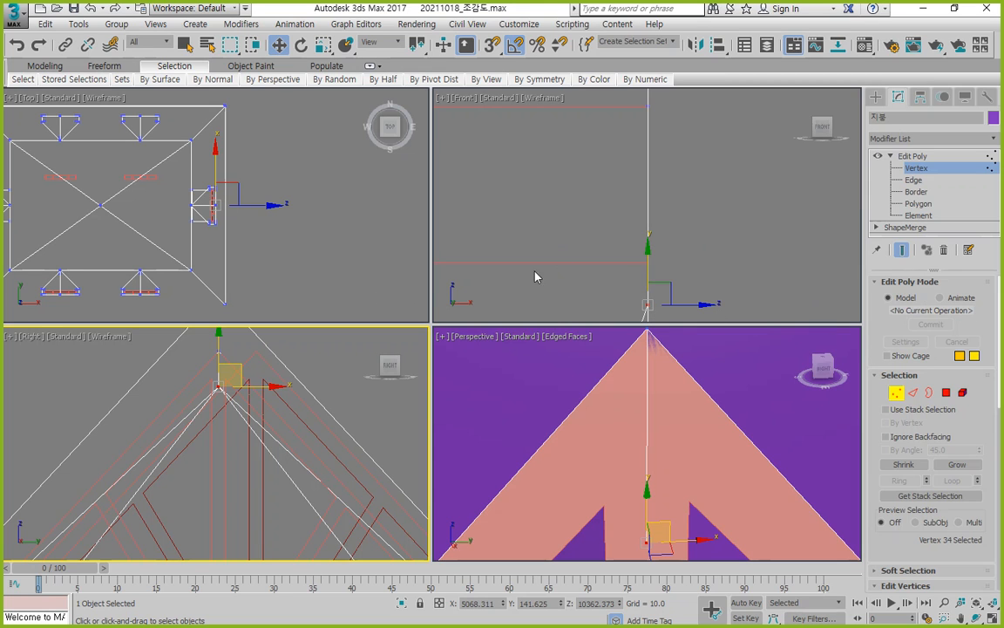
pyautogui.moveTo(221, 360); pyautogui.dragTo(219, 336)
# Turn on 3D snap, move the raised vertex onto the east window frame's apex in the right view, and deselect it
pyautogui.scroll(5, 217, 360)
pyautogui.moveTo(229, 408); pyautogui.dragTo(201, 548, button='middle')
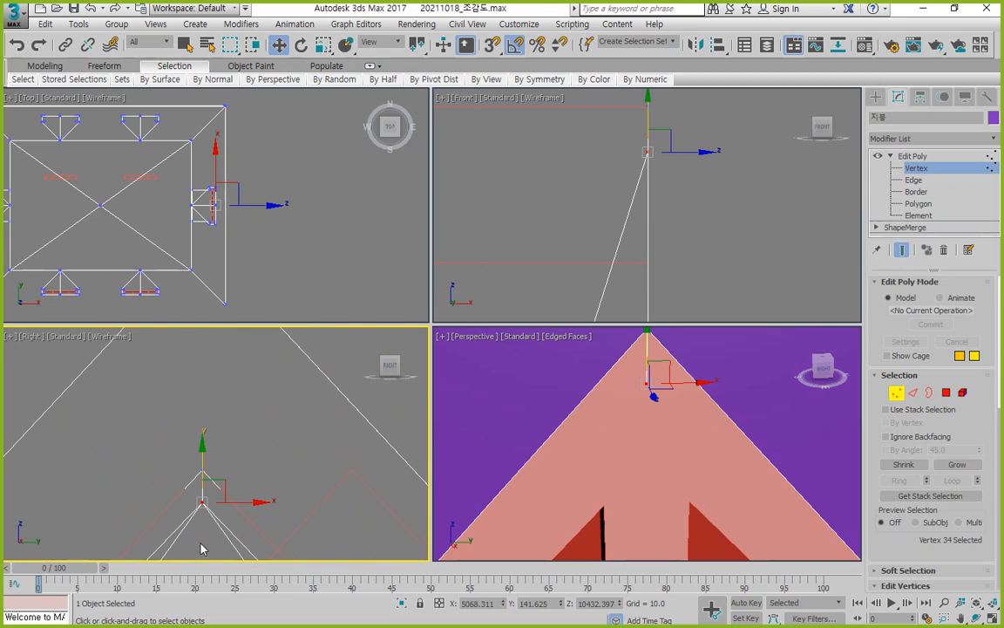
pyautogui.press('s')
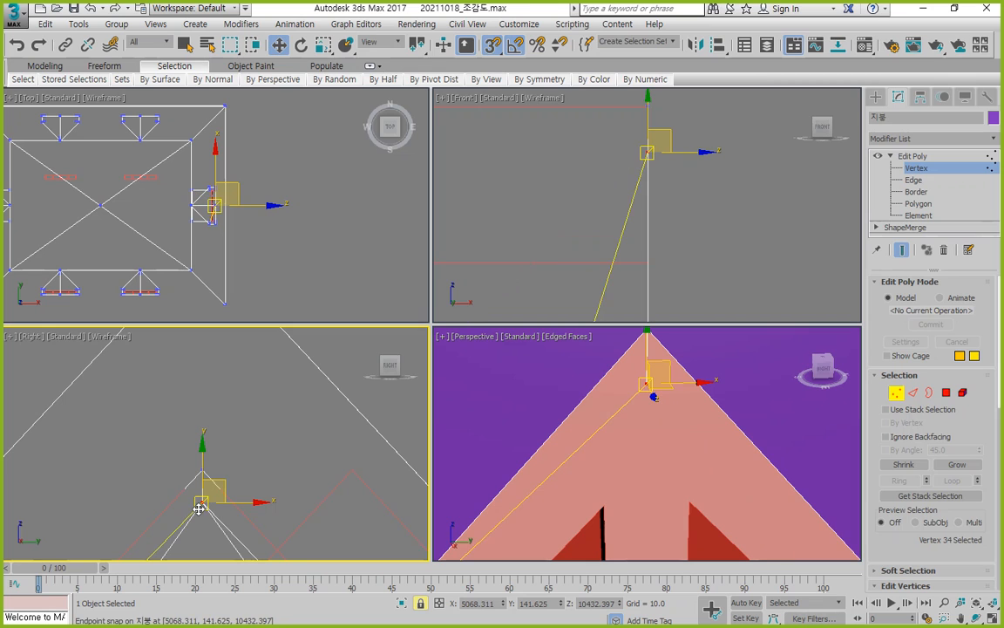
pyautogui.moveTo(197, 507); pyautogui.dragTo(205, 469)
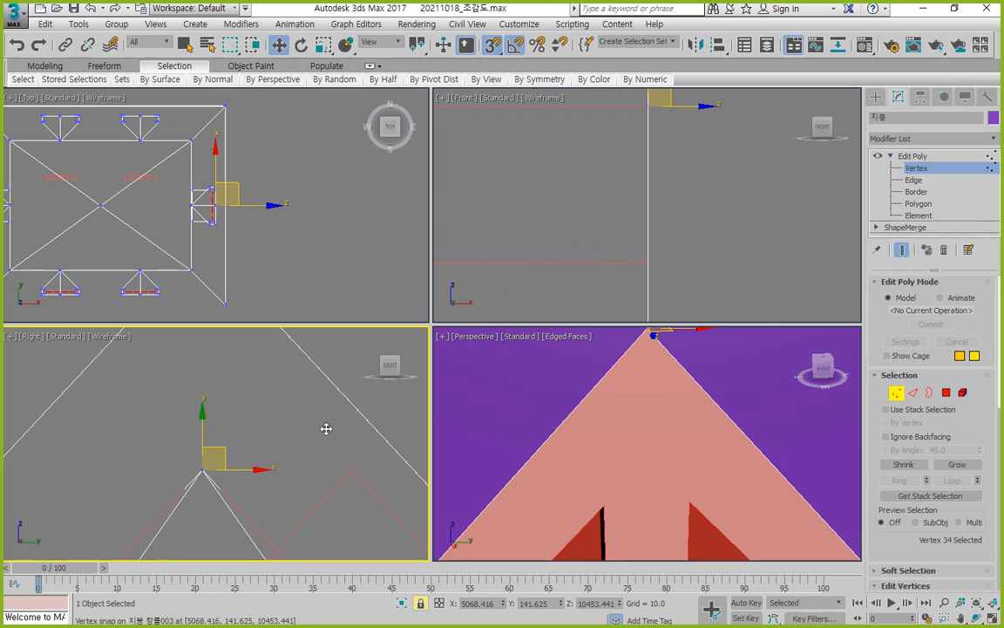
pyautogui.press('space')
pyautogui.click(365, 399)
# Leave the roof's Vertex level and select the window group standing outside the west dormer
pyautogui.scroll(-5, 204, 463)
pyautogui.scroll(-8, 200, 463)
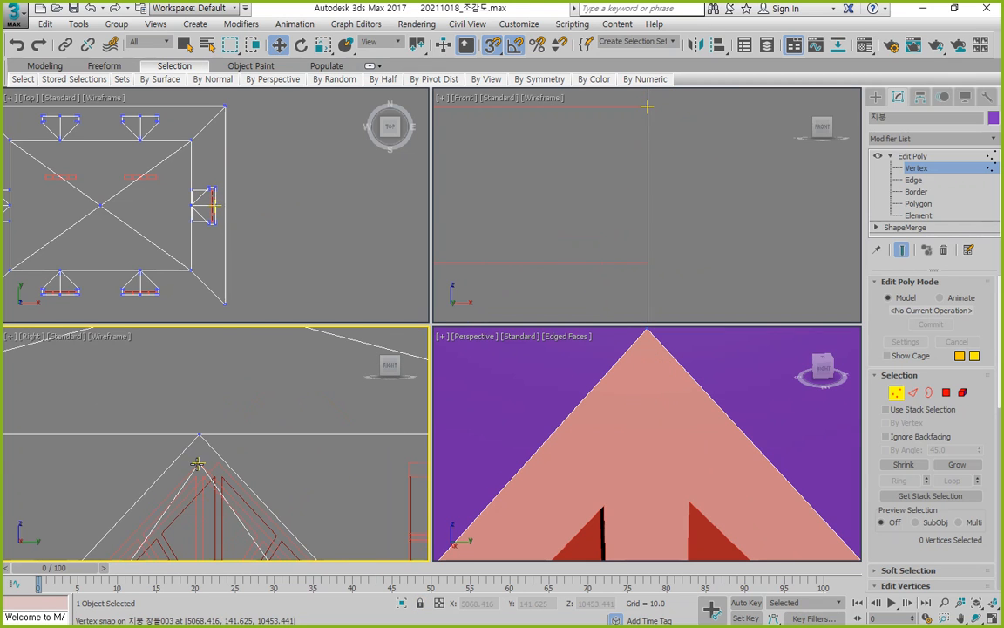
pyautogui.scroll(-5, 704, 494)
pyautogui.scroll(-5, 704, 494)
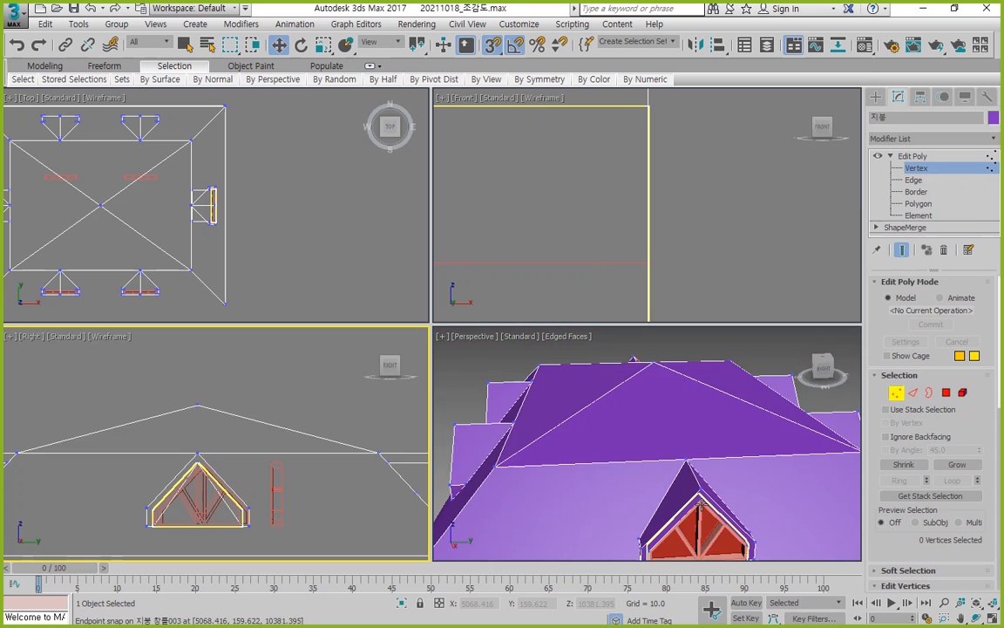
pyautogui.moveTo(705, 494); pyautogui.dragTo(640, 454, button='middle')
pyautogui.moveTo(750, 482)
pyautogui.keyDown('alt'); pyautogui.mouseDown(button='middle')
pyautogui.moveTo(475, 471)
pyautogui.moveTo(546, 500)
pyautogui.mouseUp(button='middle'); pyautogui.keyUp('alt')
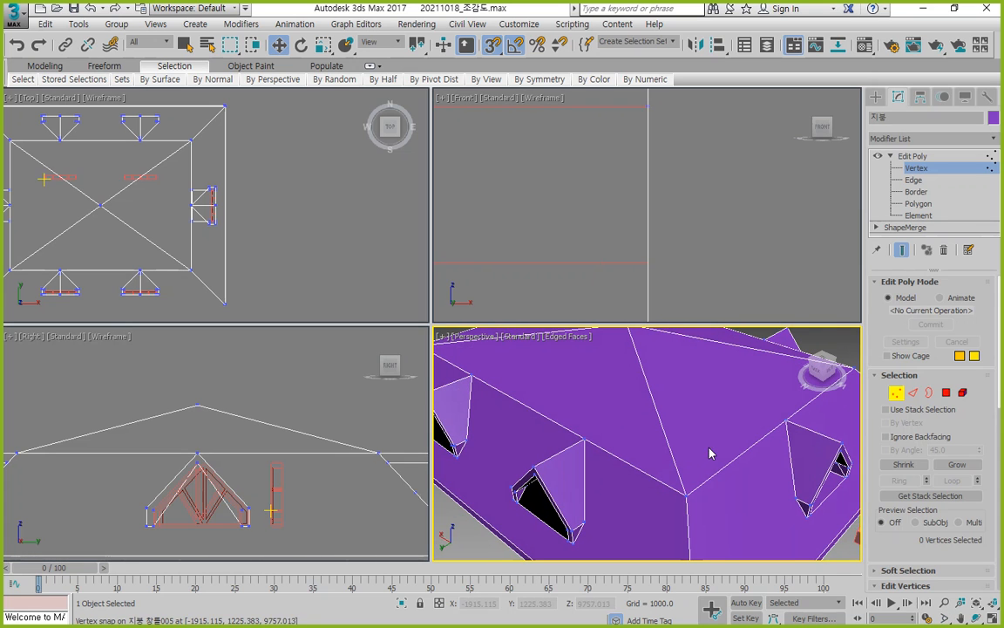
pyautogui.moveTo(647, 442); pyautogui.dragTo(533, 429, button='middle')
pyautogui.scroll(4, 842, 442)
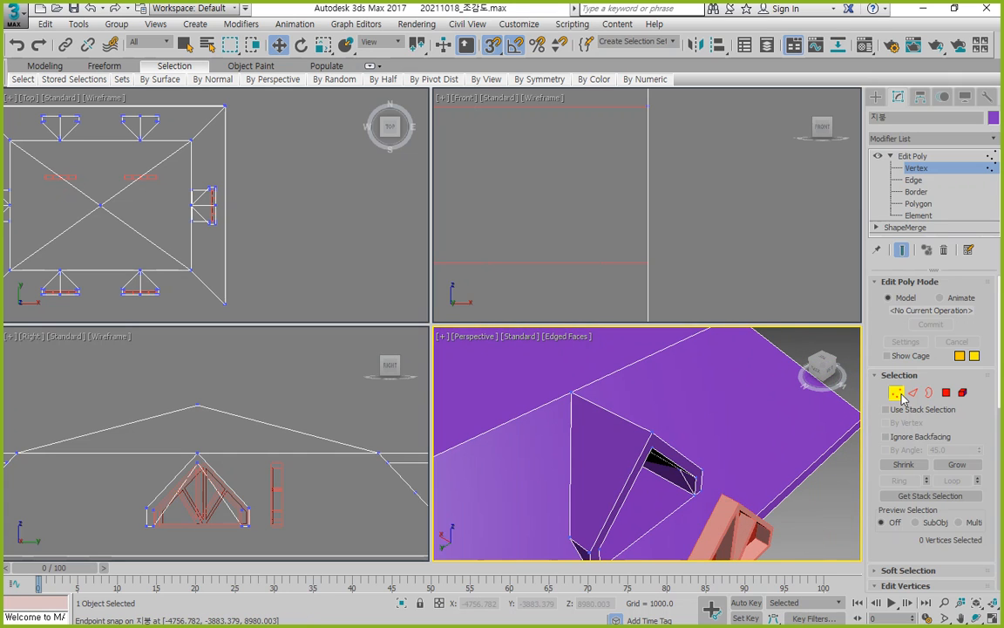
pyautogui.click(796, 530)
pyautogui.click(739, 514)
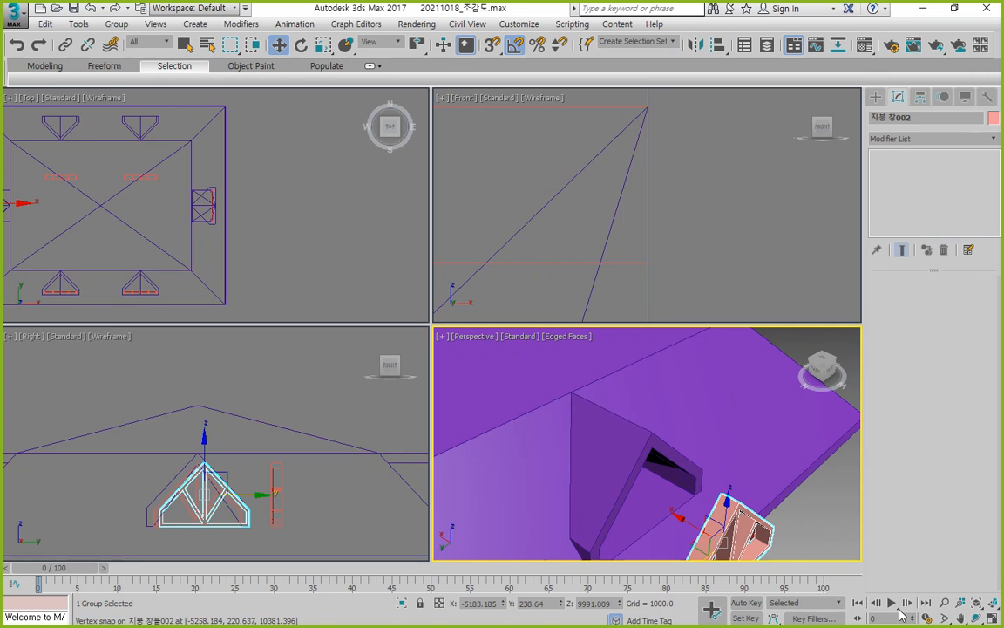
# In a maximized perspective view with 3D snap on, move the window by its apex onto the west dormer opening's peak and deselect it
pyautogui.hotkey('alt', 'w')
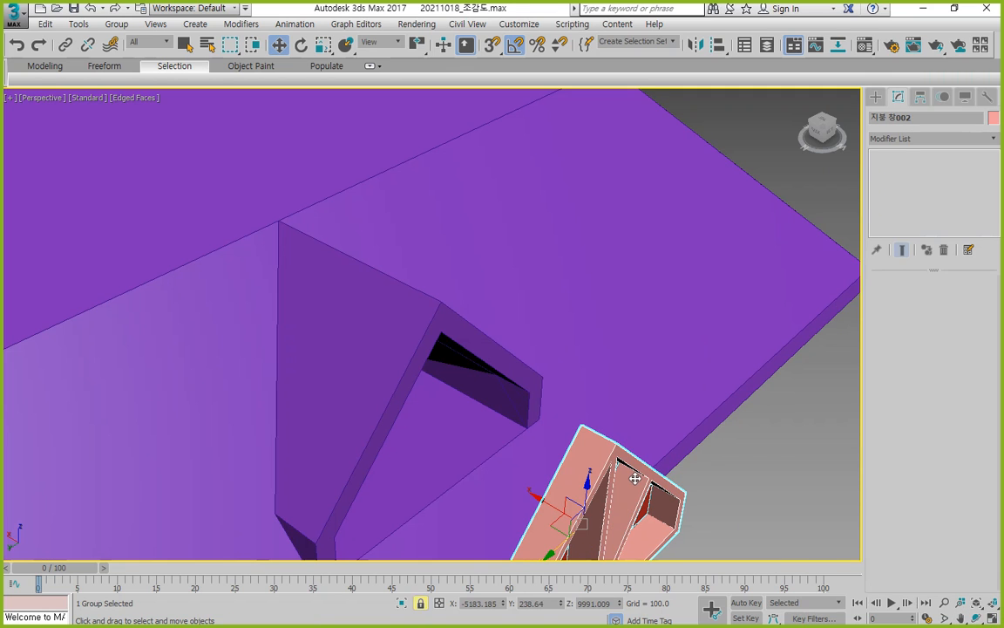
pyautogui.press('s')
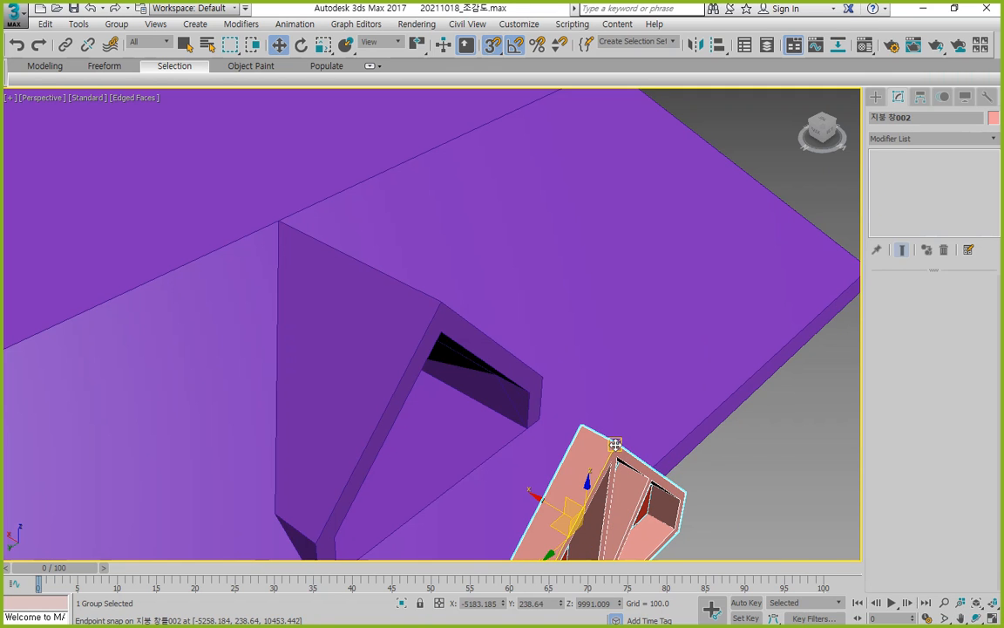
pyautogui.moveTo(619, 450); pyautogui.dragTo(445, 332)
pyautogui.press('space')
pyautogui.press('space')
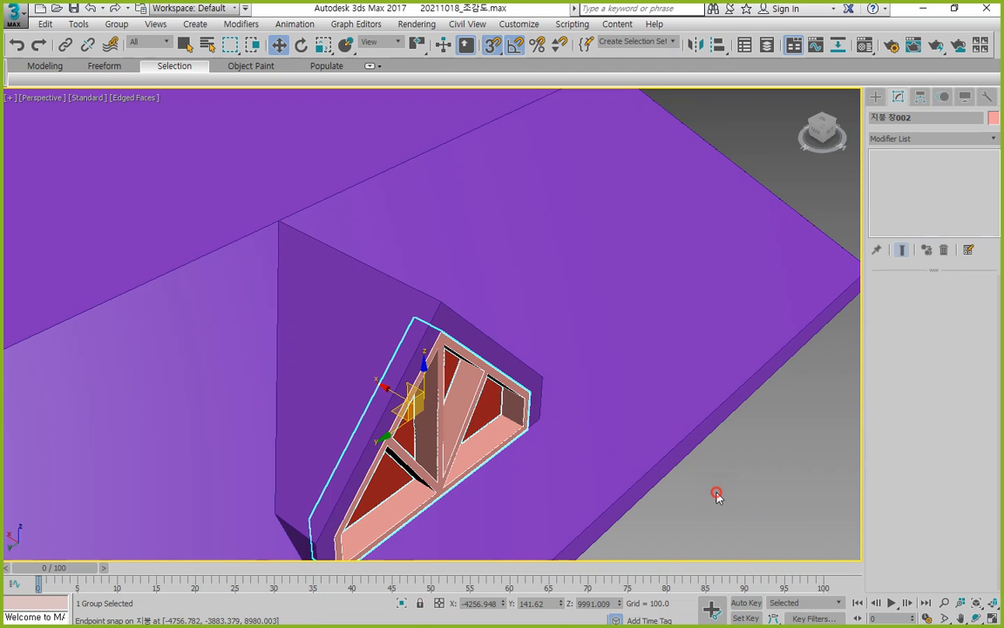
pyautogui.click(716, 494)
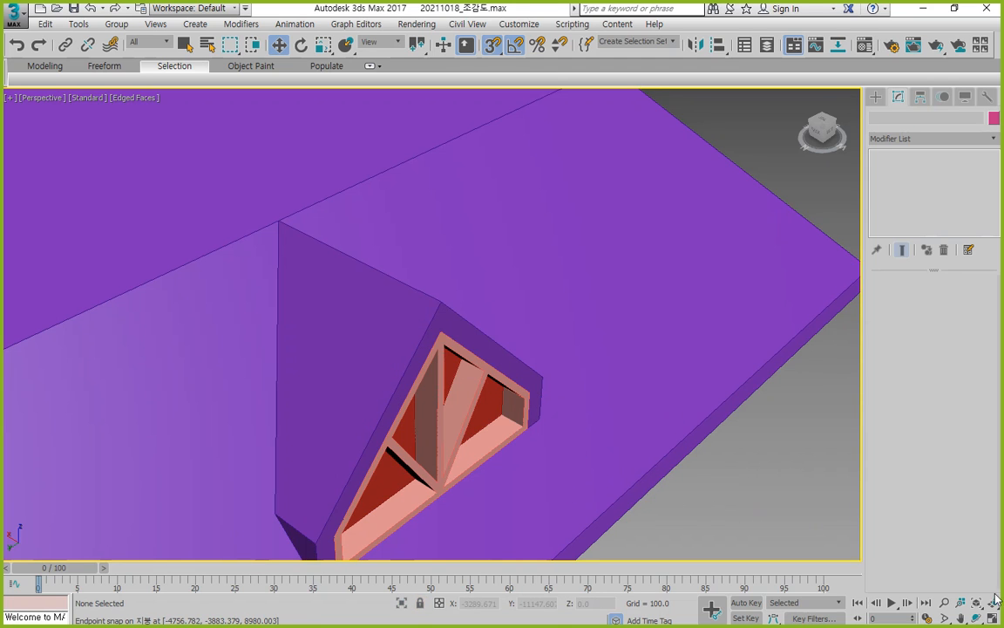
# Restore the four viewports, select the two window groups inside the roof outline, and move them north in the top view, just beyond the rear dormers
pyautogui.moveTo(364, 384); pyautogui.dragTo(437, 384, button='middle')
pyautogui.scroll(3, 176, 377)
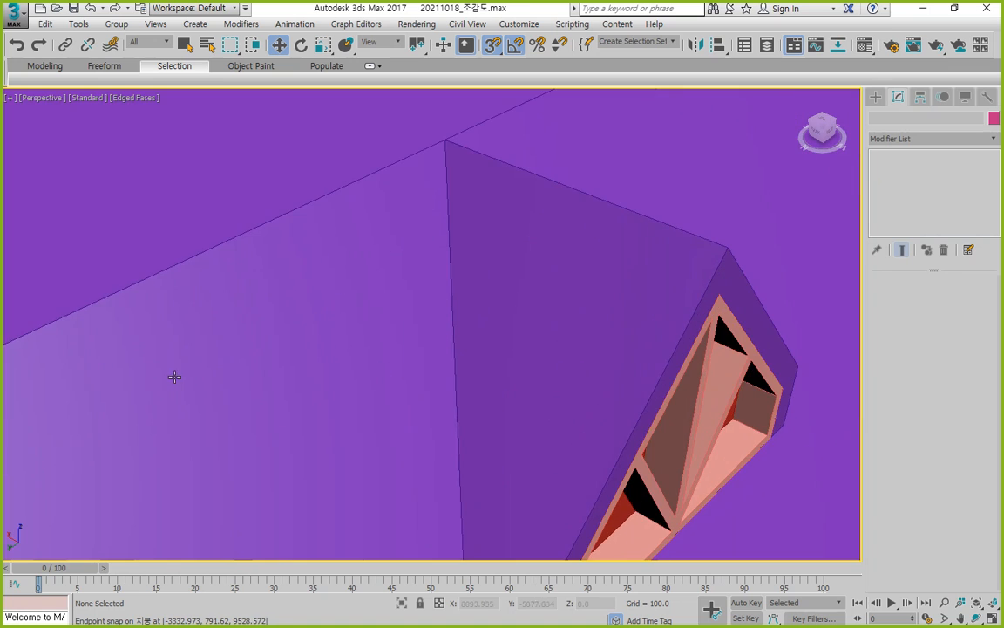
pyautogui.scroll(-7, 312, 393)
pyautogui.scroll(-5, 212, 408)
pyautogui.keyDown('alt'); pyautogui.moveTo(213, 408); pyautogui.dragTo(247, 400, button='middle'); pyautogui.keyUp('alt')
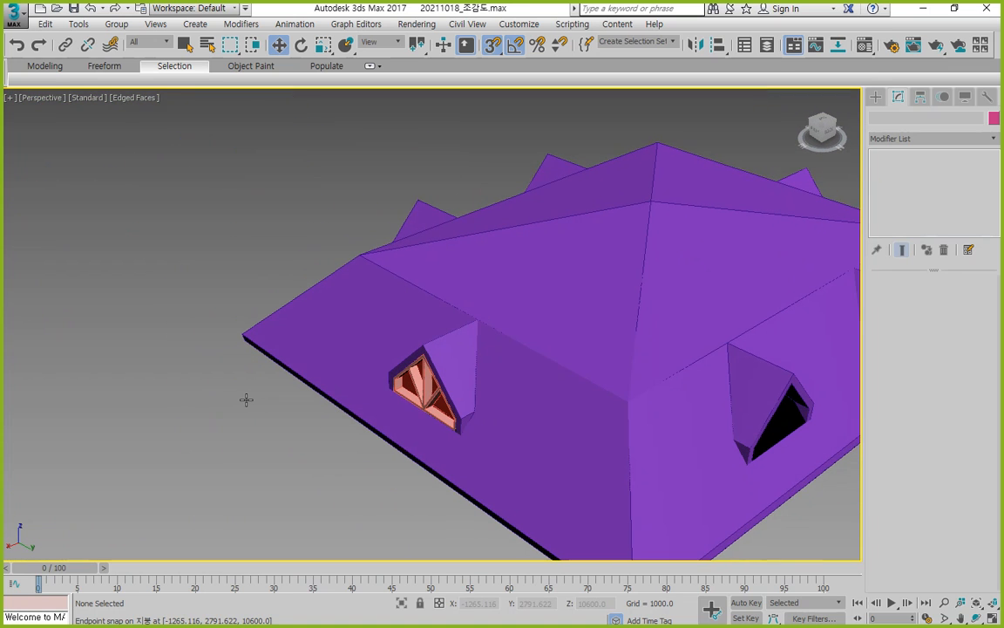
pyautogui.click(979, 617)
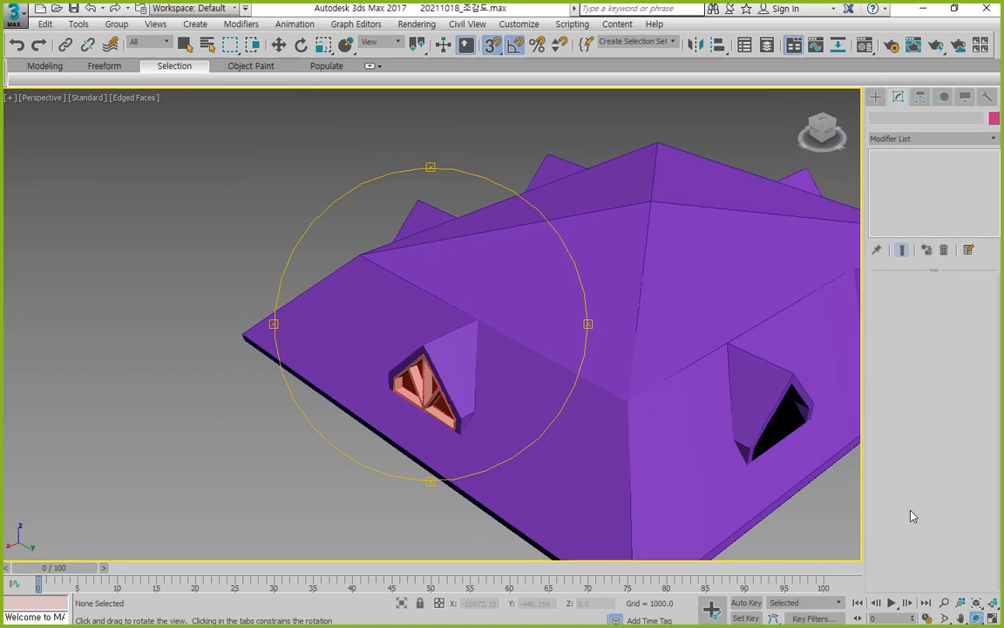
pyautogui.click(995, 618)
pyautogui.rightClick(331, 259)
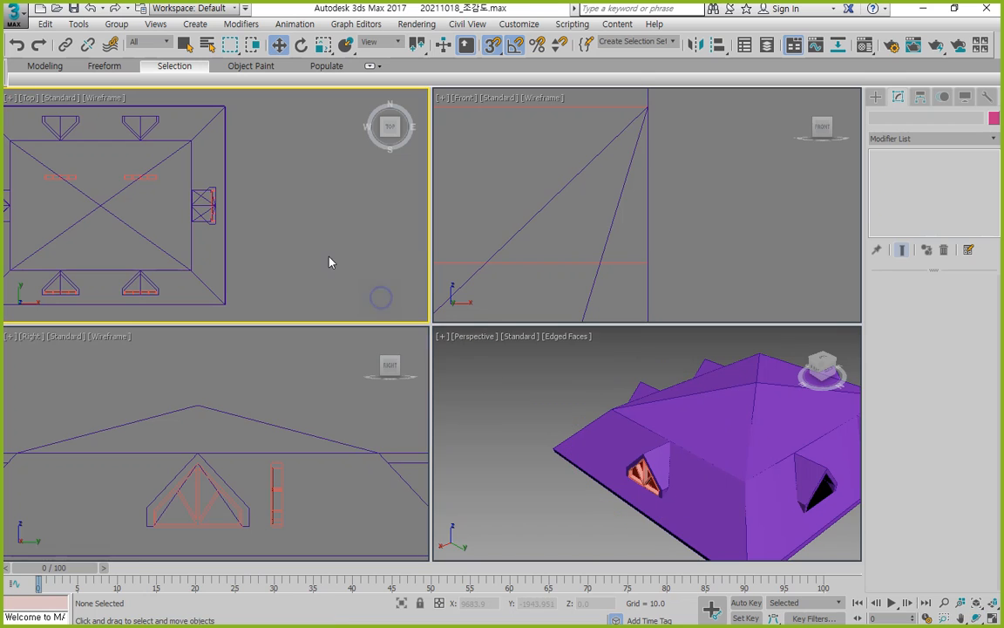
pyautogui.rightClick(332, 259)
pyautogui.click(277, 248)
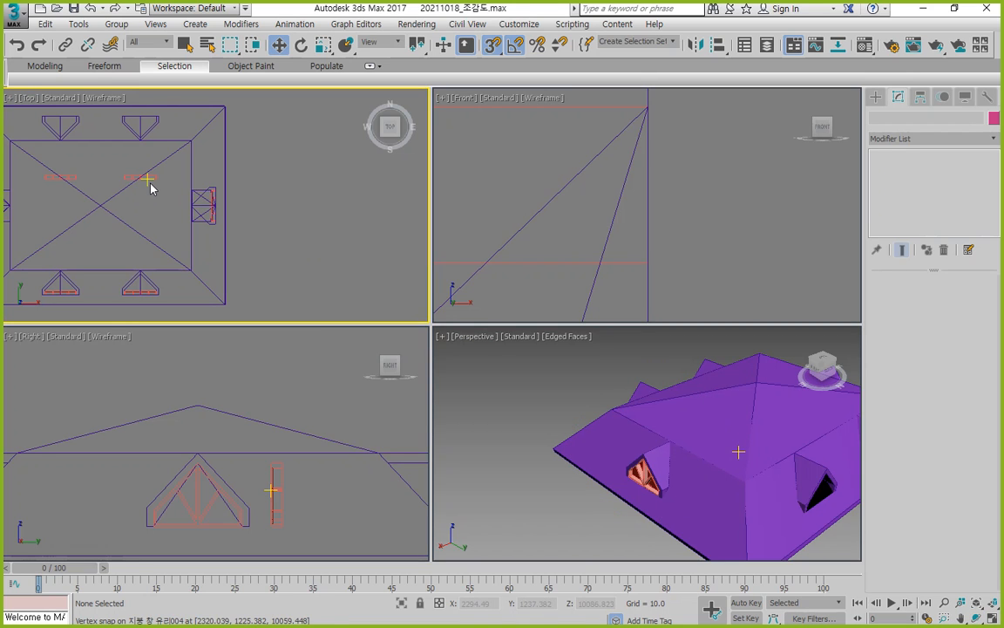
pyautogui.click(148, 180)
pyautogui.keyDown('ctrl'); pyautogui.click(53, 178); pyautogui.keyUp('ctrl')
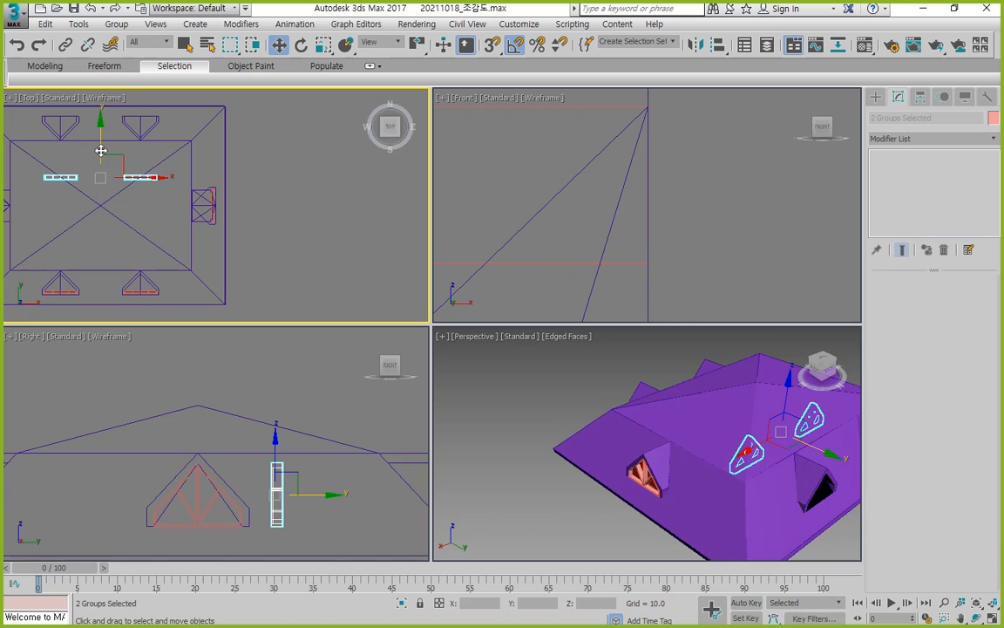
pyautogui.moveTo(101, 150); pyautogui.dragTo(99, 82)
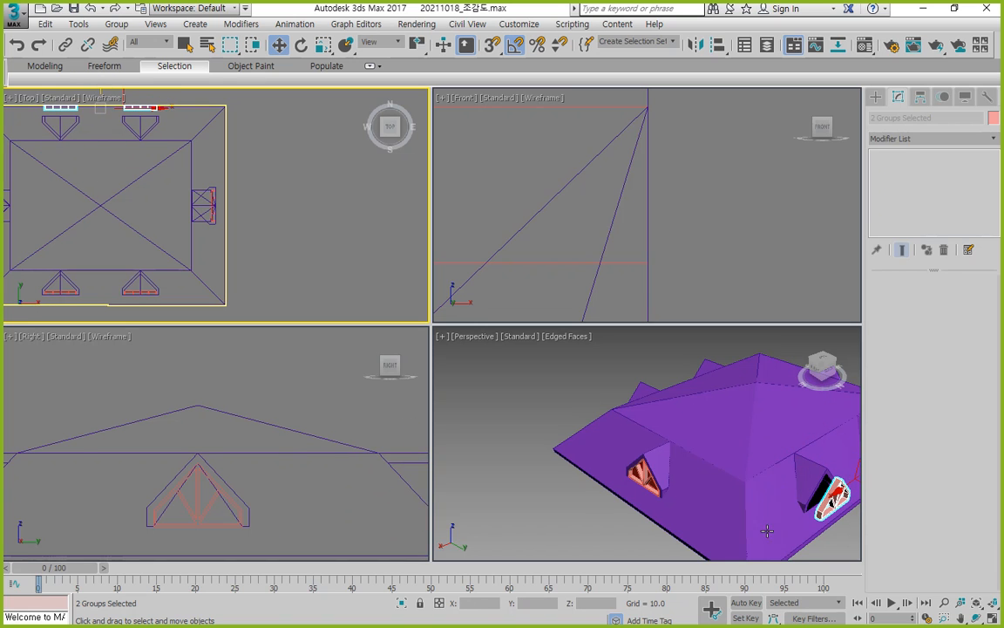
# In a maximized perspective view, move both rear windows together by one apex, snapping it to the dormer opening's peak, and deselect them
pyautogui.moveTo(766, 530); pyautogui.dragTo(495, 497, button='middle')
pyautogui.click(992, 619)
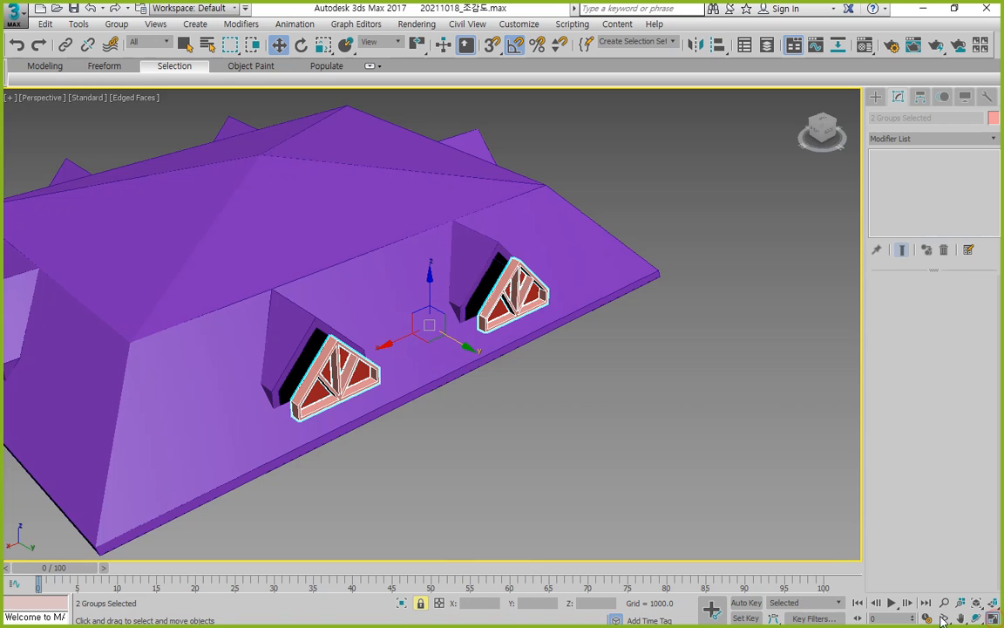
pyautogui.scroll(5, 301, 314)
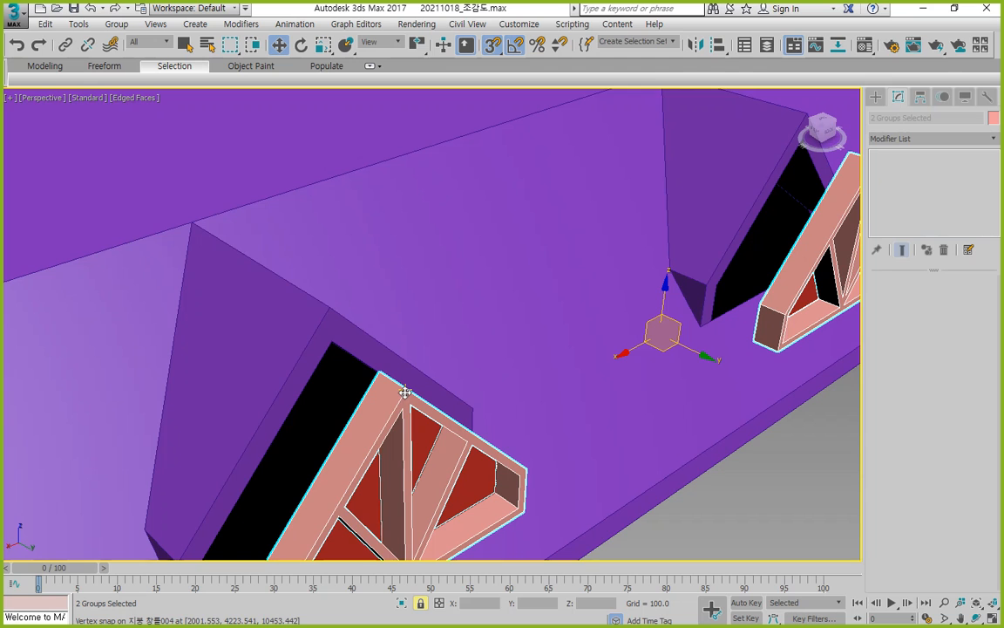
pyautogui.moveTo(410, 391); pyautogui.dragTo(334, 345)
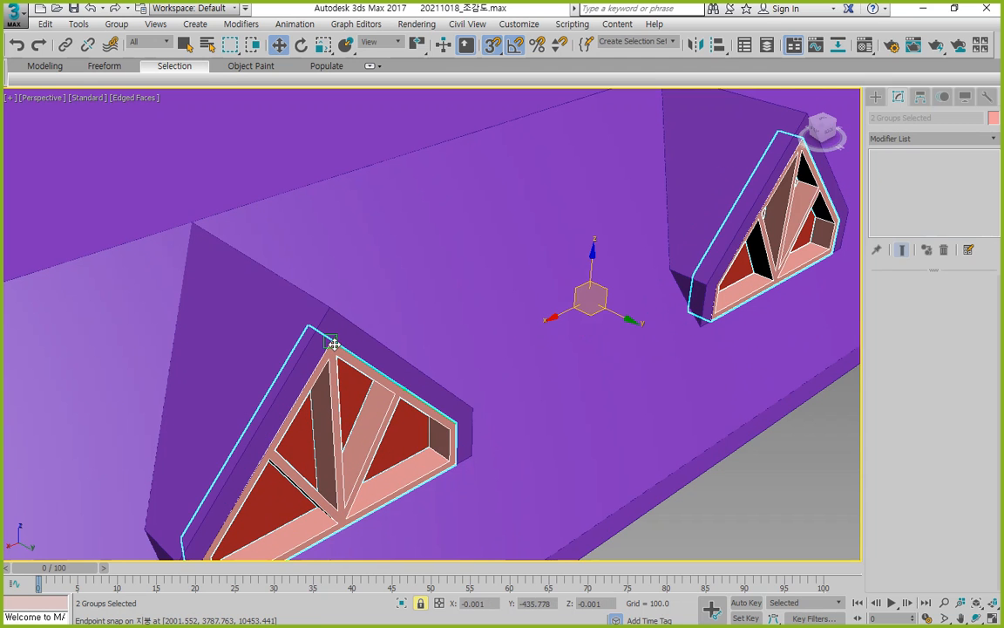
pyautogui.click(833, 534)
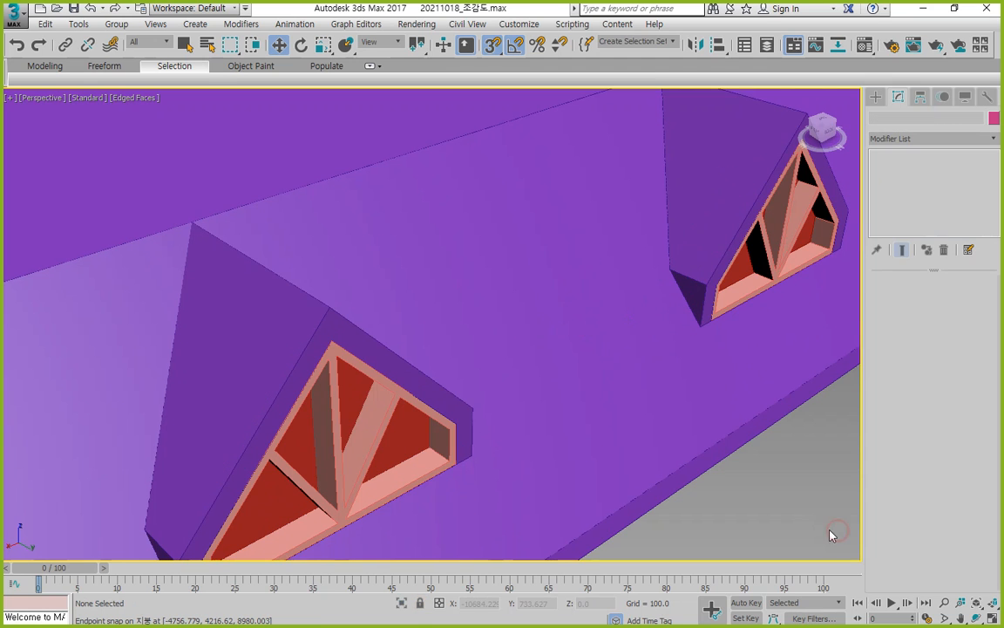
# Isolate the front wall by hiding all unselected objects, and unhide everything
pyautogui.click(990, 601)
pyautogui.click(977, 617)
pyautogui.moveTo(558, 383); pyautogui.dragTo(247, 394)
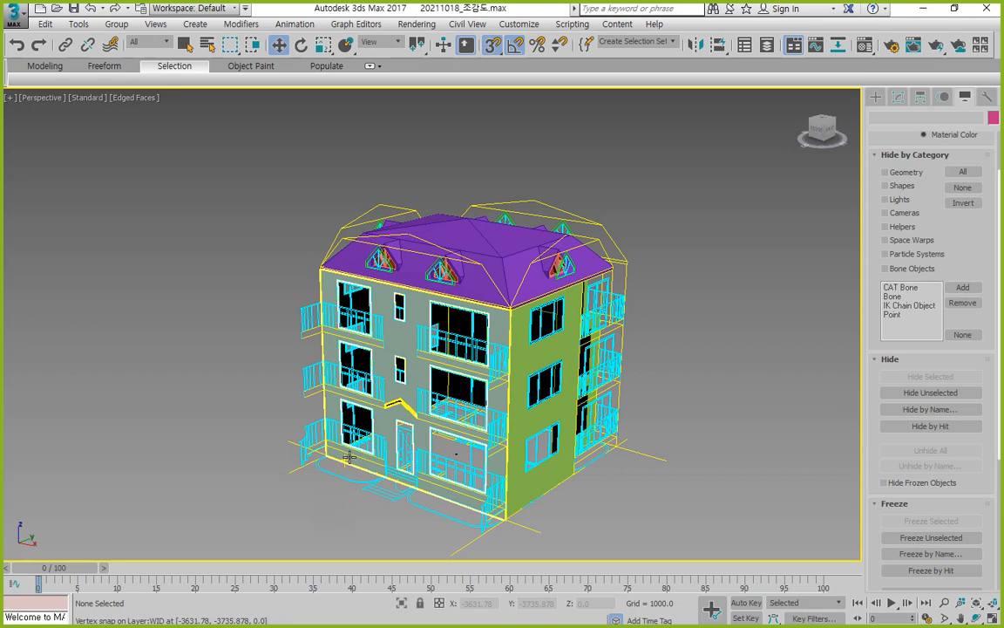
pyautogui.click(375, 452)
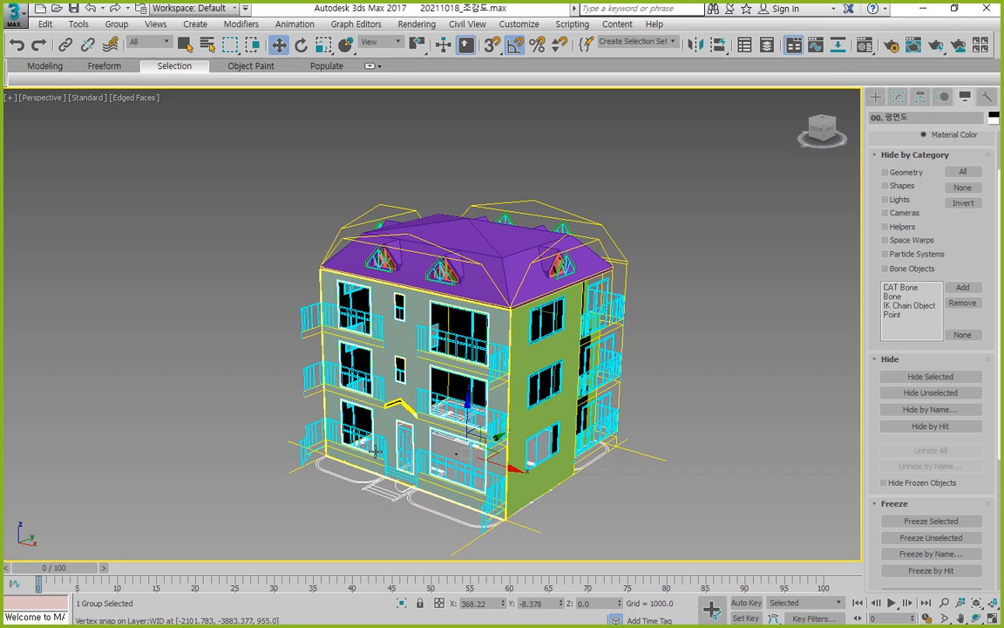
pyautogui.click(378, 380)
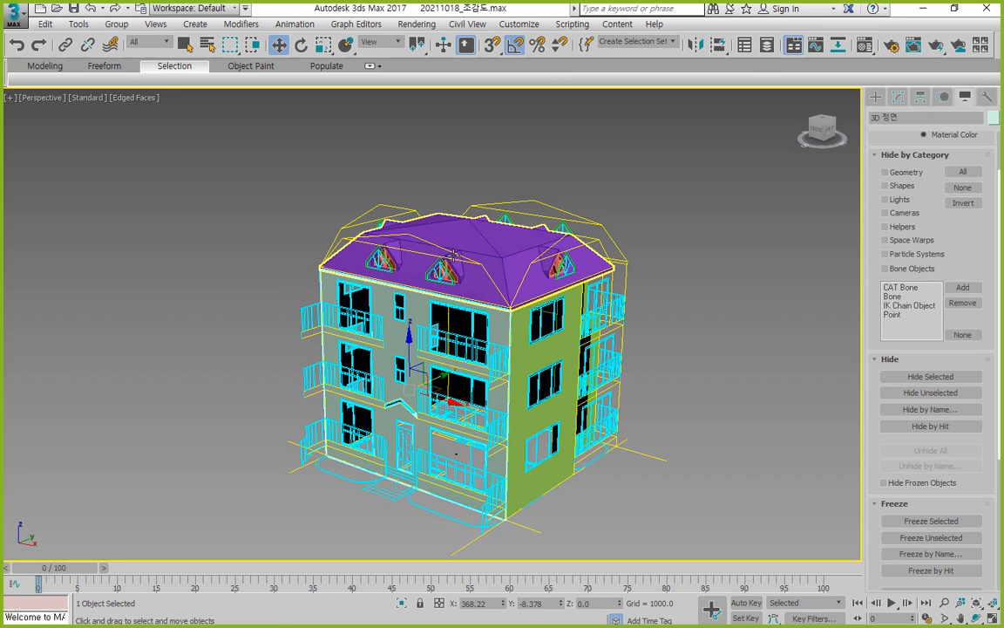
pyautogui.click(931, 392)
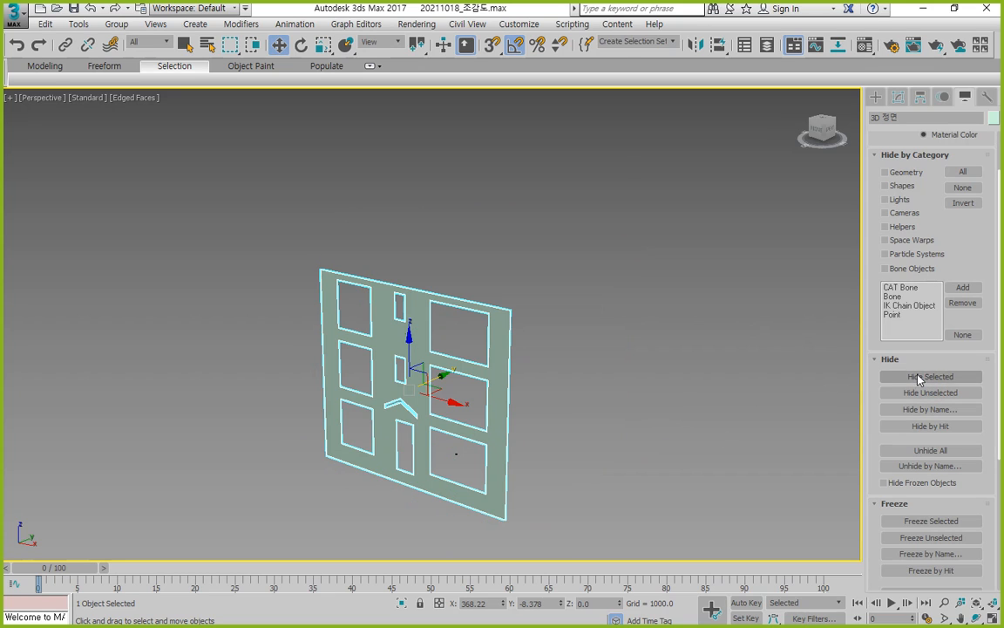
pyautogui.click(931, 451)
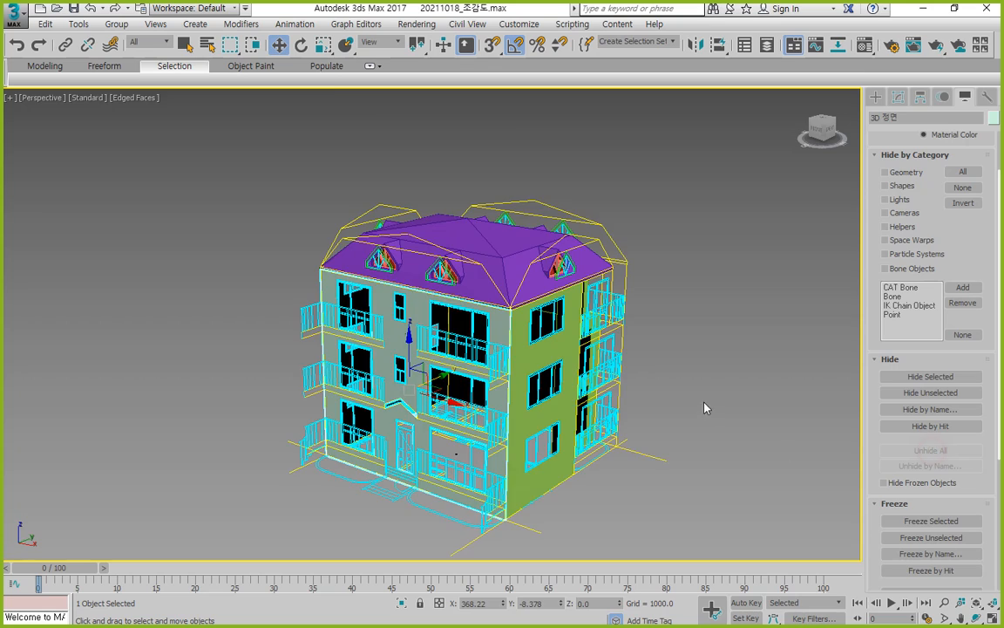
pyautogui.click(745, 394)
# Unfreeze all the frozen objects so the elevation drawings around the building can be selected
pyautogui.scroll(5, 369, 341)
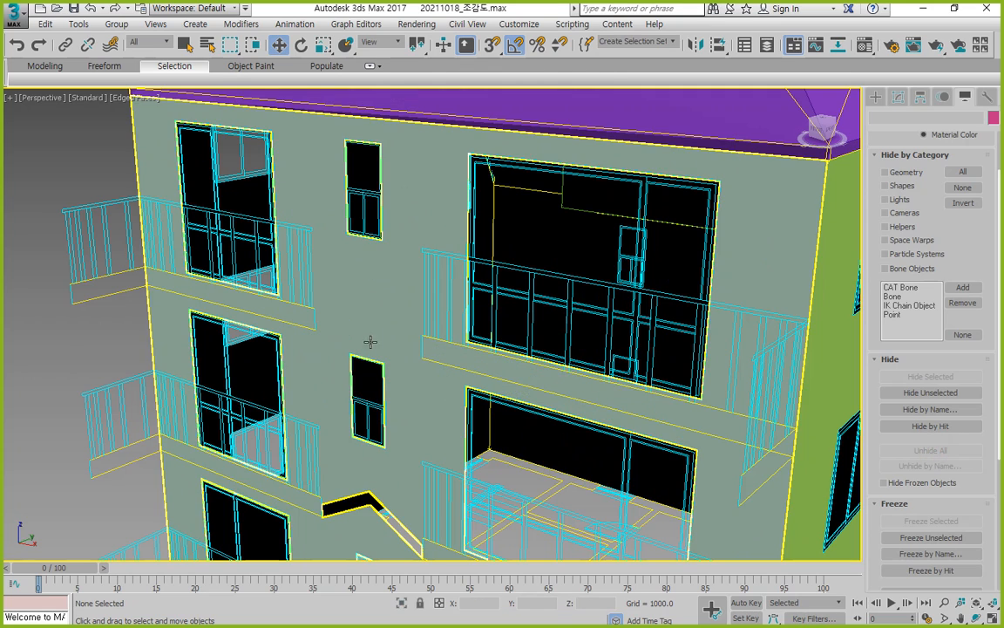
pyautogui.click(534, 276)
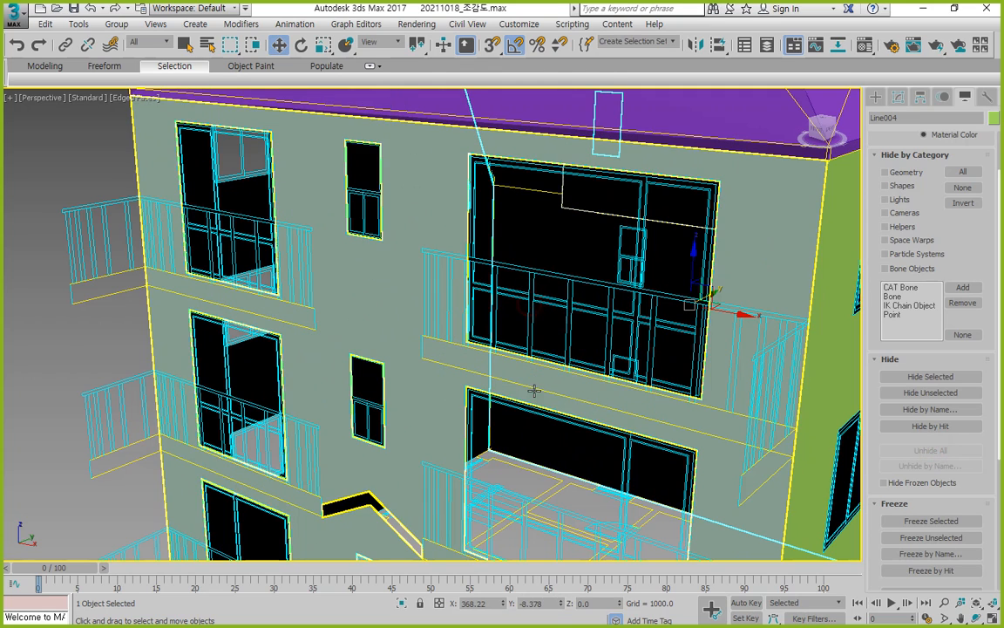
pyautogui.scroll(-5, 522, 381)
pyautogui.scroll(4, 474, 498)
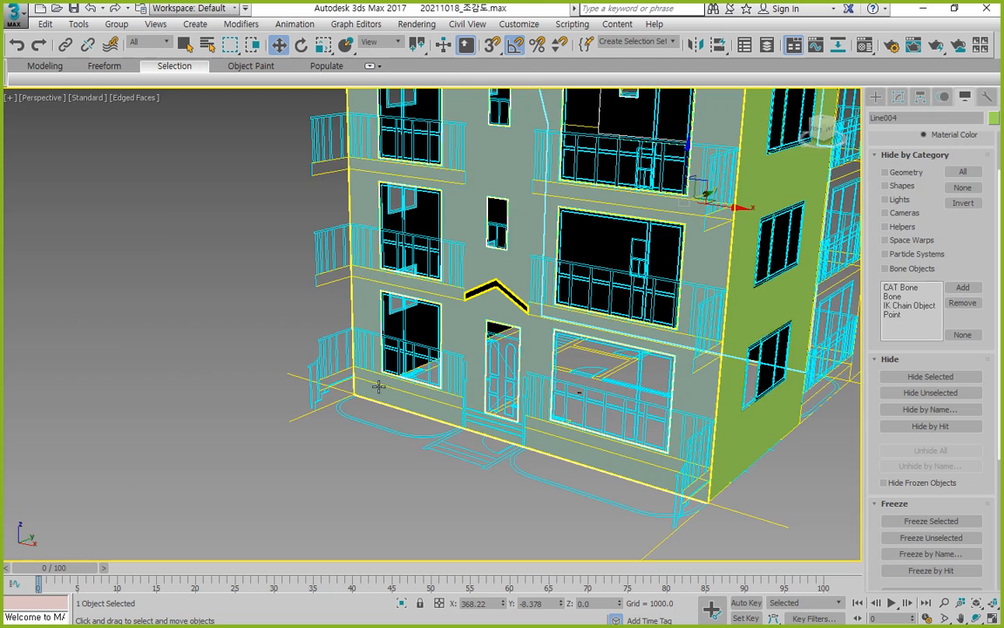
pyautogui.scroll(4, 377, 386)
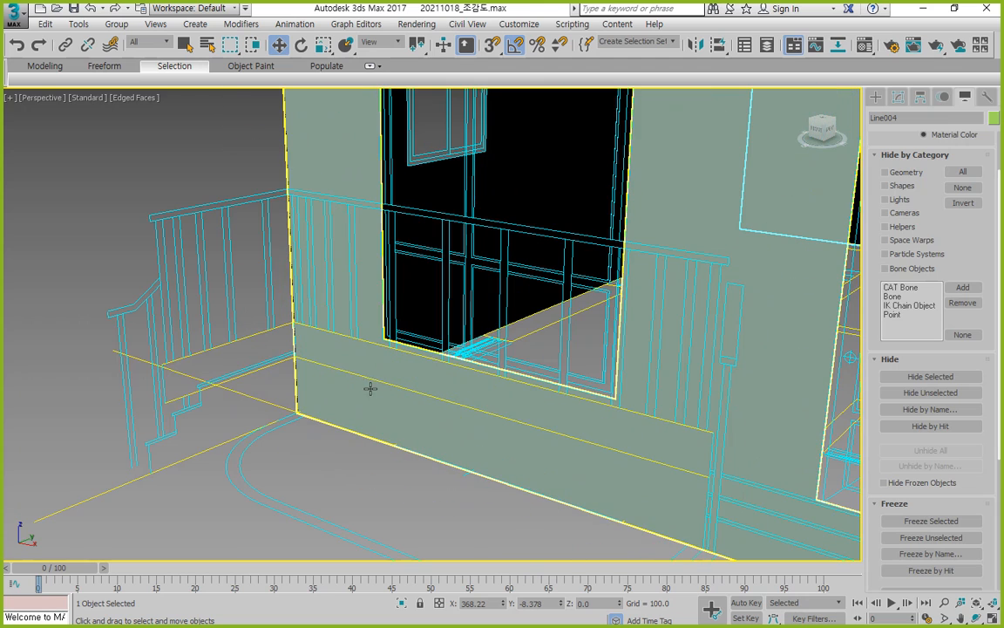
pyautogui.click(511, 225)
pyautogui.scroll(-2, 890, 475)
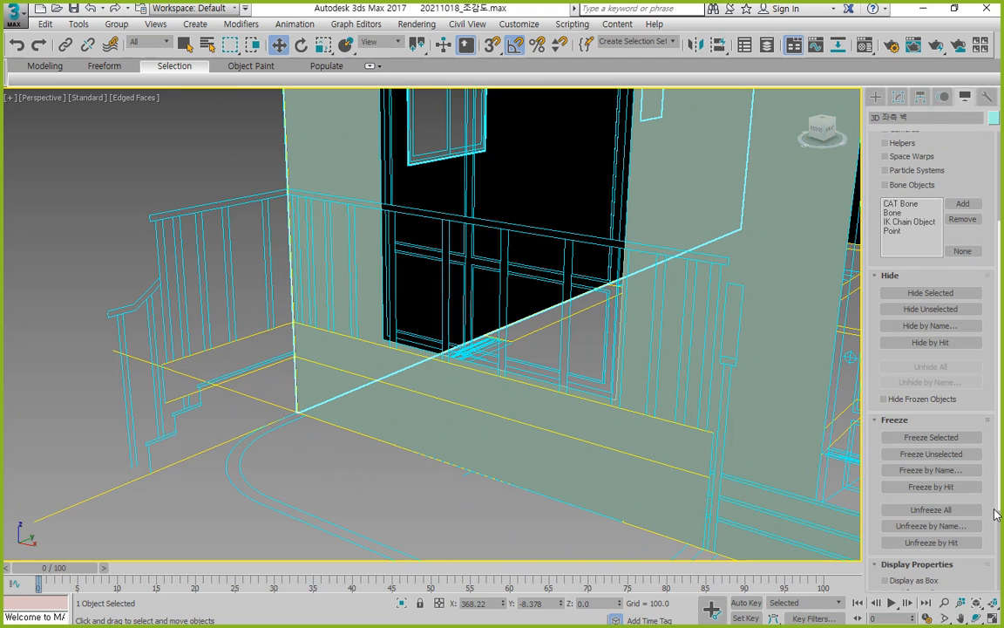
pyautogui.click(975, 510)
# Select the front wall together with the front elevation drawing, hide all unselected objects, and clear the selection
pyautogui.click(419, 487)
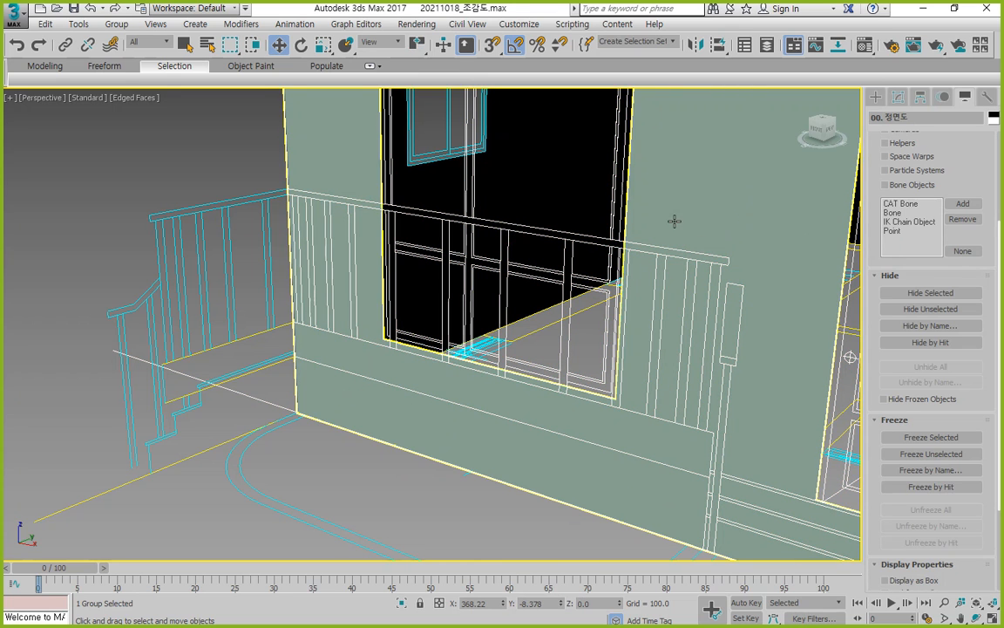
pyautogui.click(717, 217)
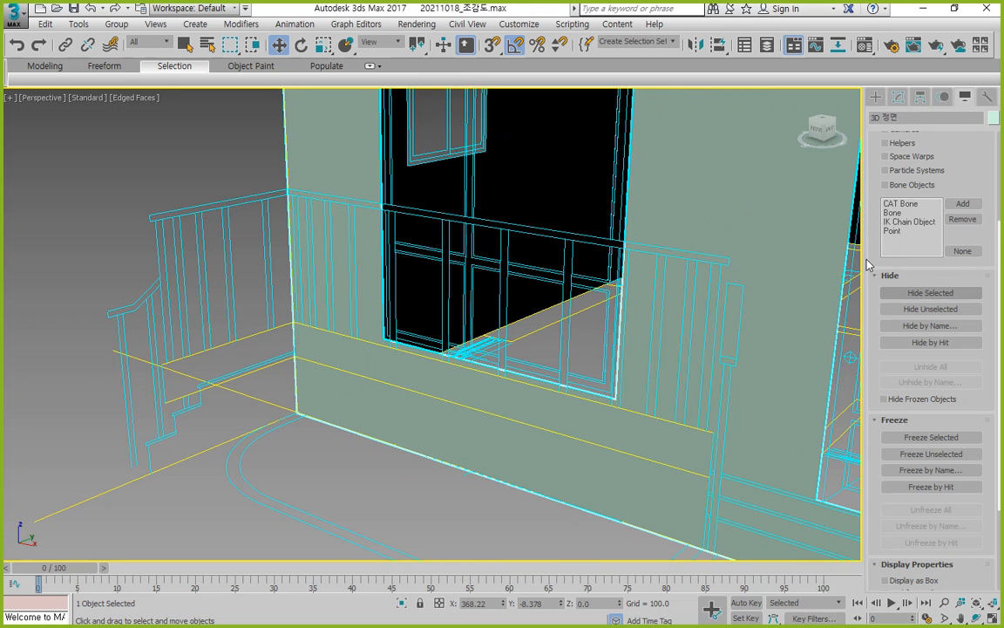
pyautogui.keyDown('ctrl'); pyautogui.click(623, 247); pyautogui.keyUp('ctrl')
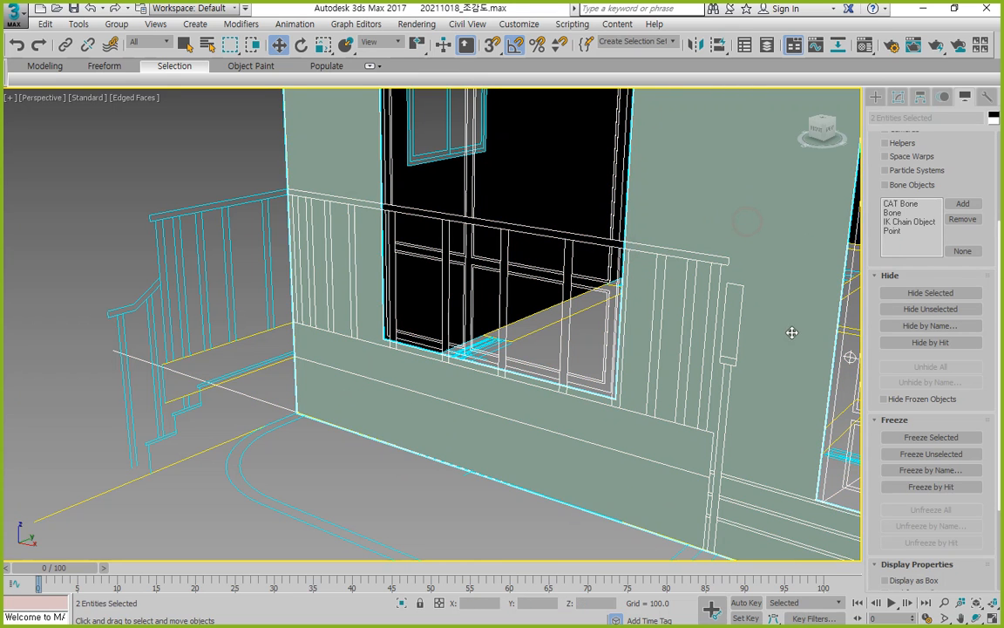
pyautogui.click(948, 312)
pyautogui.click(139, 240)
pyautogui.scroll(-7, 165, 252)
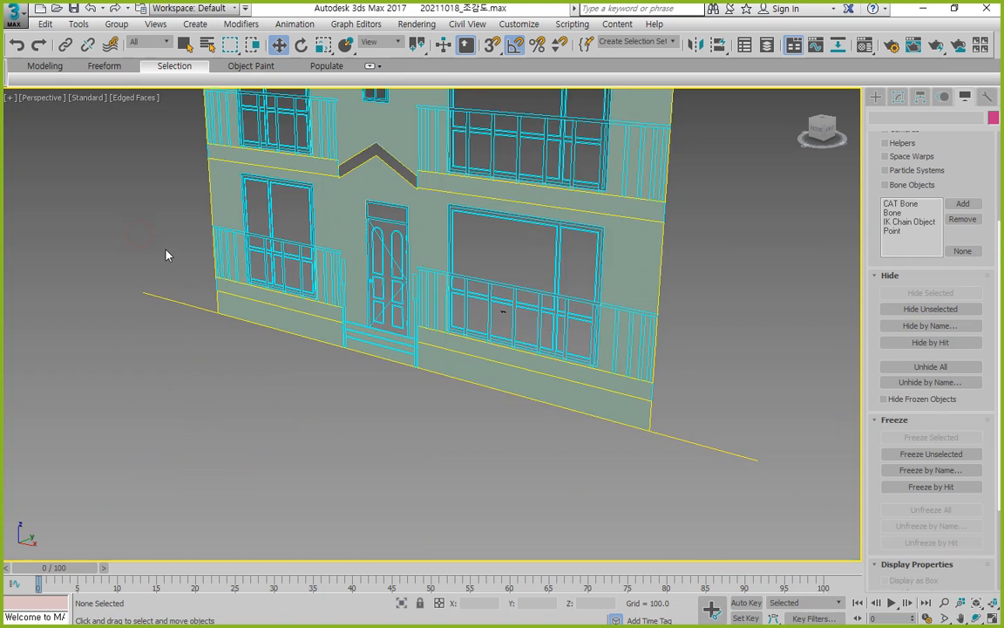
pyautogui.moveTo(281, 235); pyautogui.dragTo(362, 426, button='middle')
pyautogui.scroll(2, 361, 424)
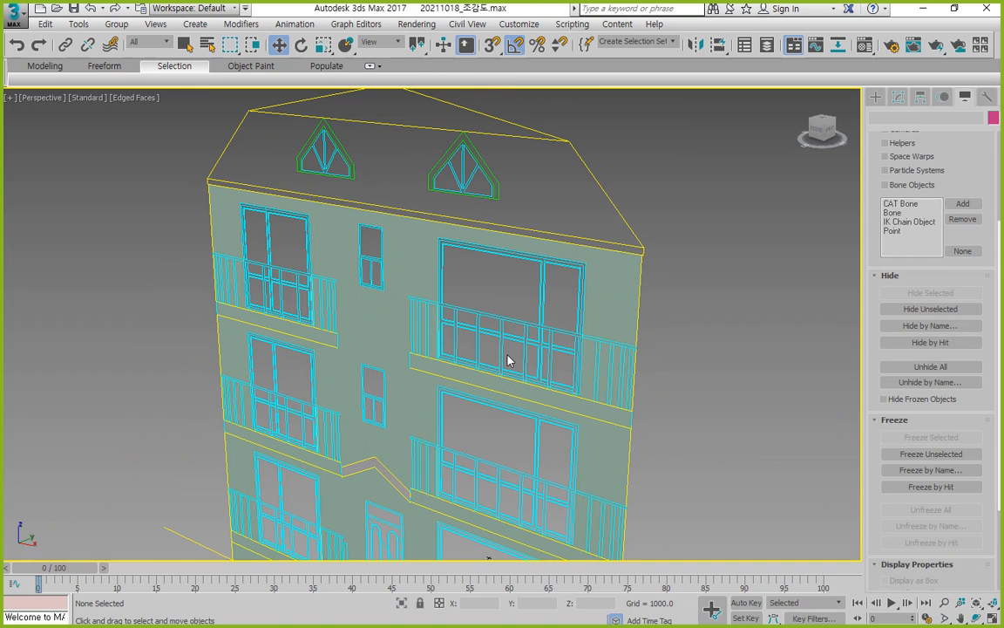
# Freeze the front wall together with the front elevation drawing so neither can be selected
pyautogui.click(613, 310)
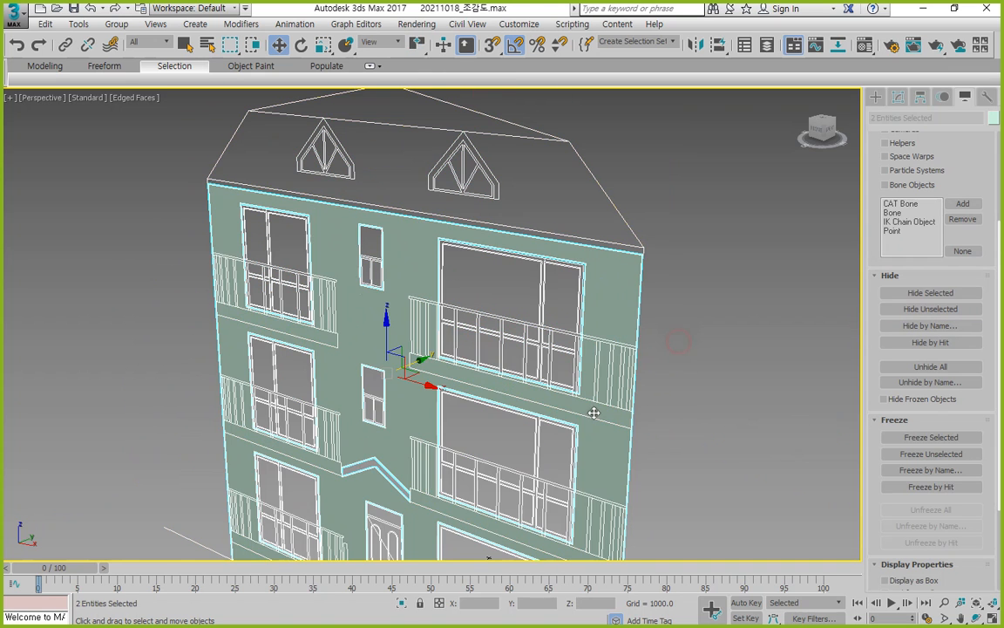
pyautogui.click(931, 437)
pyautogui.scroll(-5, 703, 367)
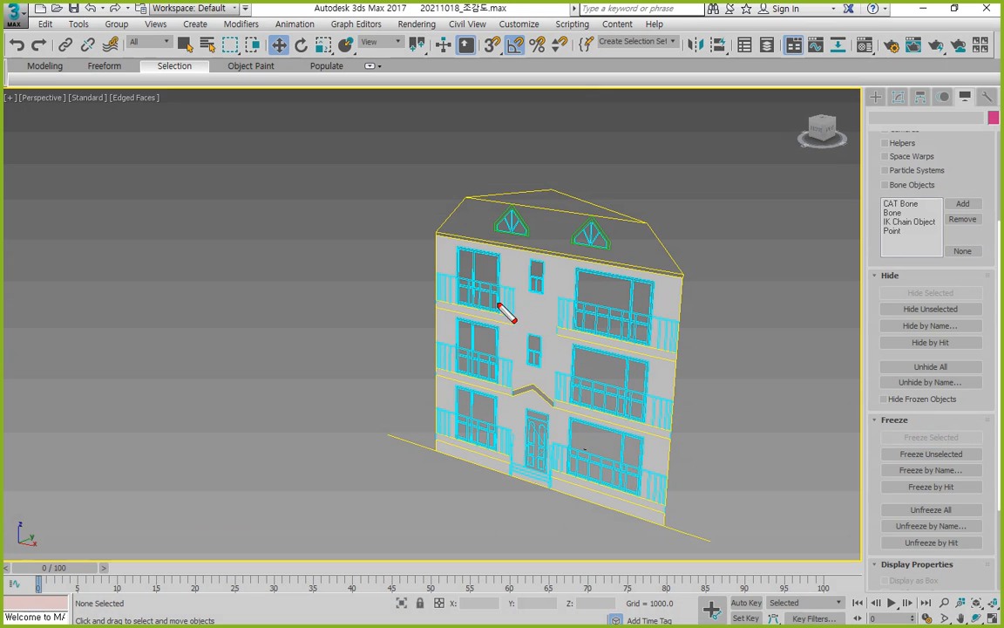
pyautogui.moveTo(481, 253)
pyautogui.mouseDown()
pyautogui.moveTo(495, 310)
pyautogui.moveTo(554, 297)
pyautogui.mouseUp()
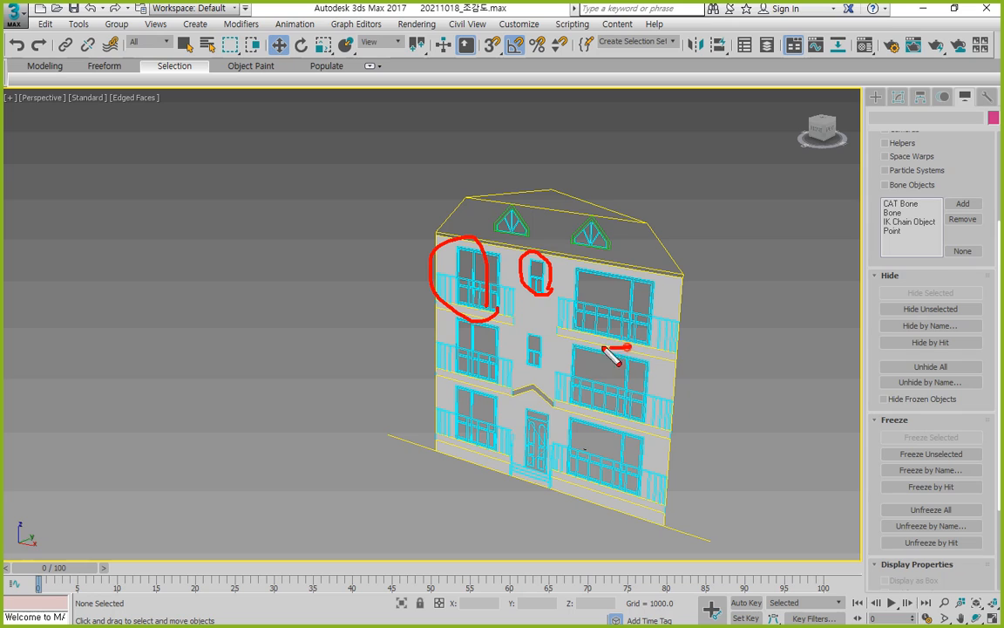
pyautogui.moveTo(621, 280); pyautogui.dragTo(649, 343)
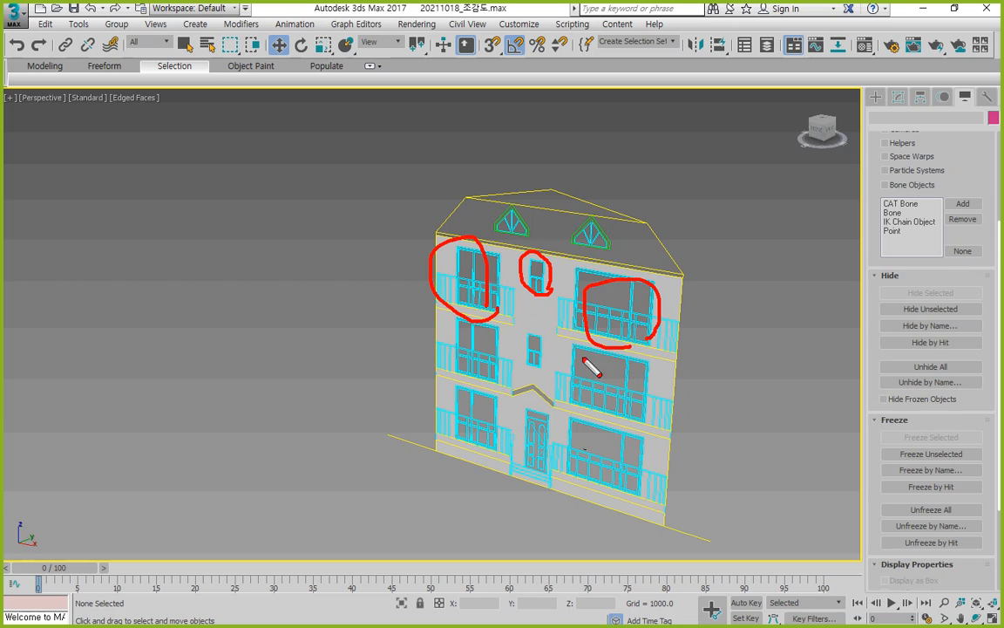
pyautogui.moveTo(603, 300); pyautogui.dragTo(607, 439)
pyautogui.moveTo(481, 289); pyautogui.dragTo(469, 431)
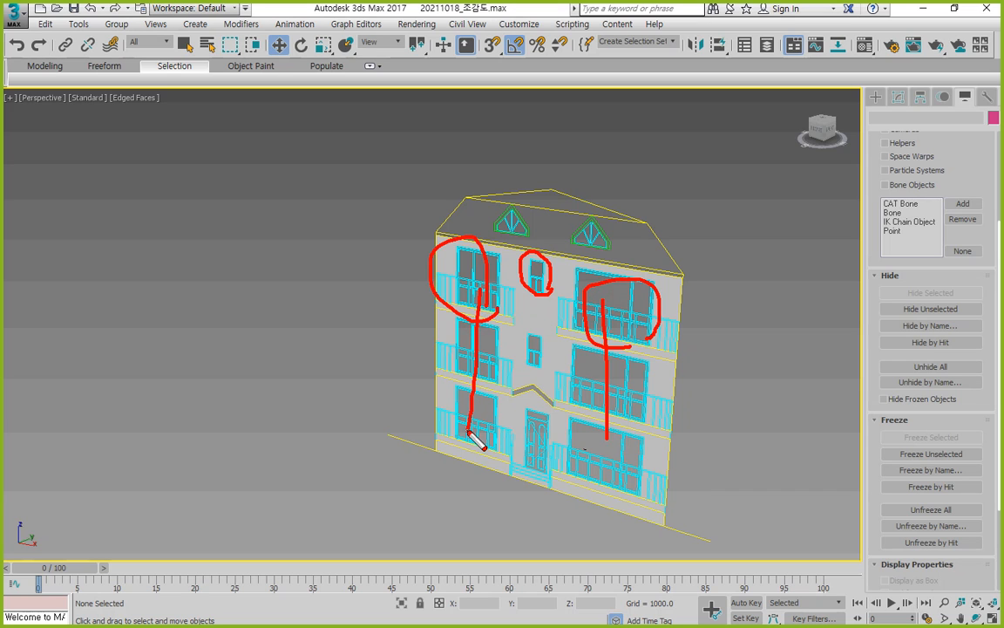
pyautogui.press('Escape')
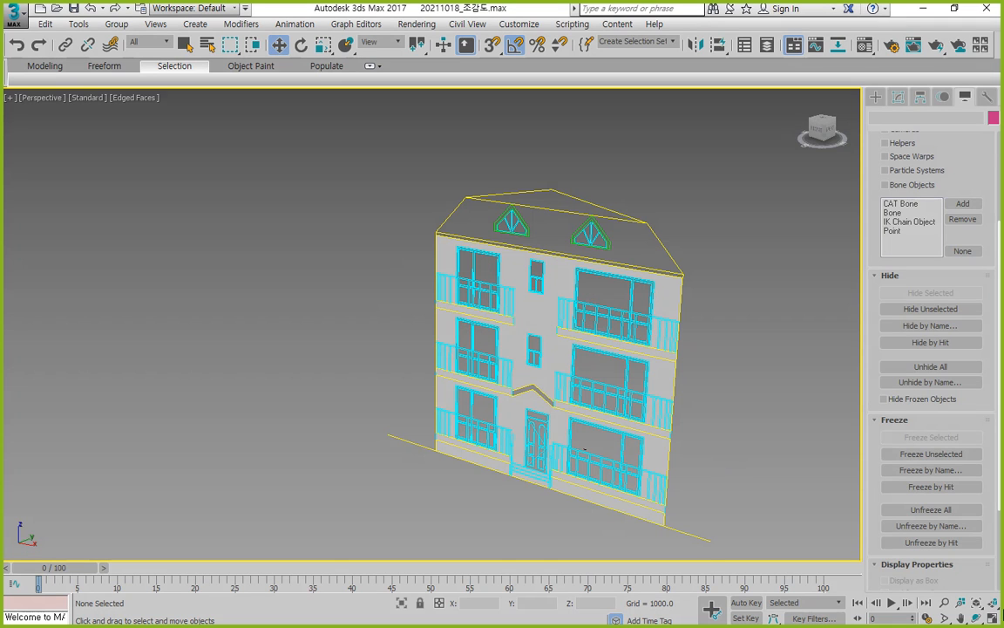
# In a maximized front view, trace the top-floor central window's outer frame, 570 by 540 upper opening and 540 by 540 lower opening as one snapped shape
pyautogui.click(993, 617)
pyautogui.click(672, 258)
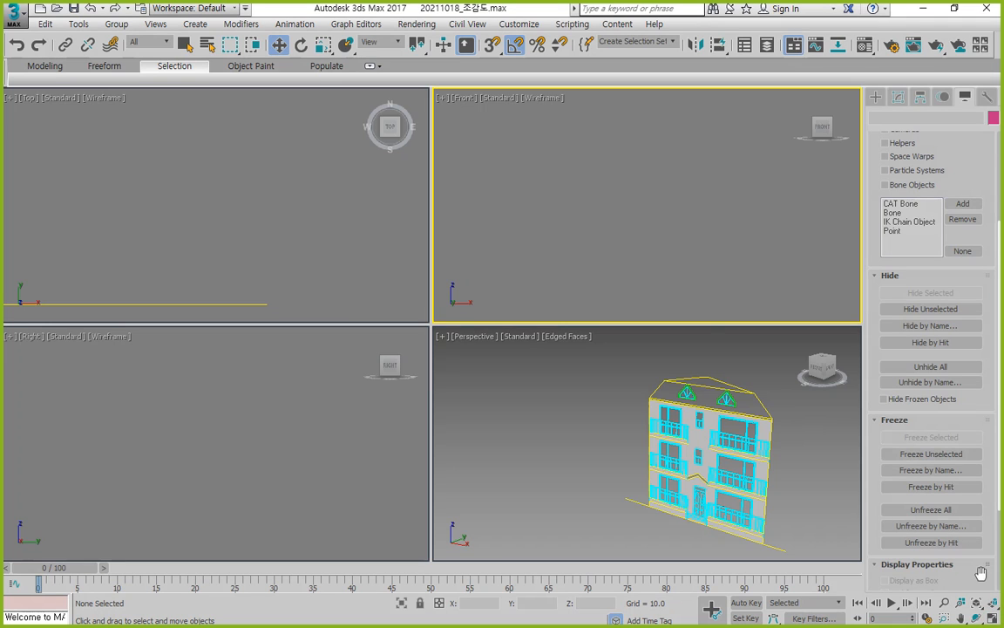
pyautogui.click(993, 602)
pyautogui.click(993, 617)
pyautogui.scroll(2, 386, 242)
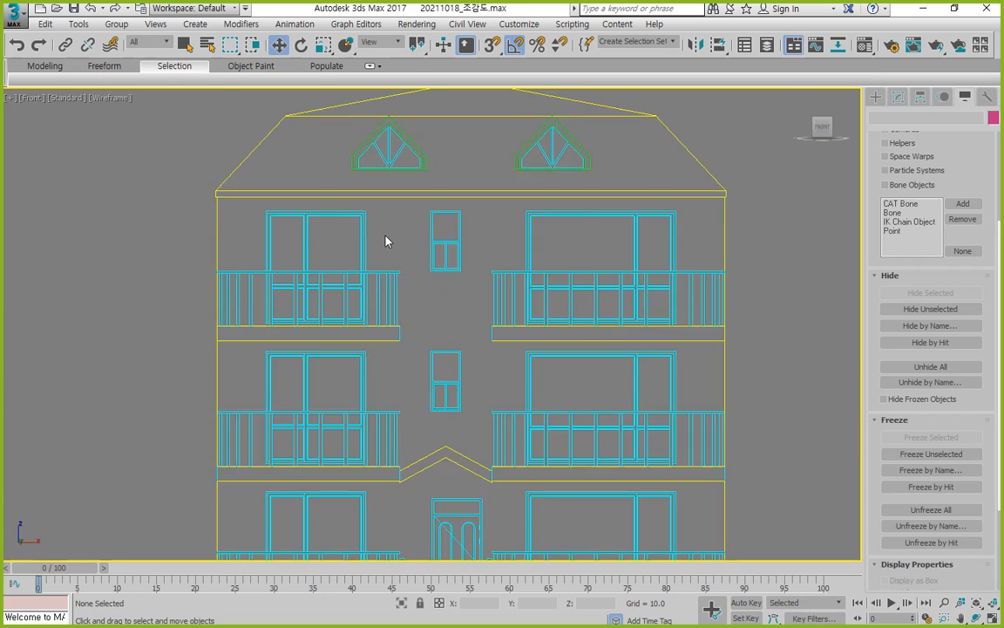
pyautogui.scroll(2, 553, 252)
pyautogui.scroll(3, 553, 247)
pyautogui.moveTo(562, 247); pyautogui.dragTo(386, 301, button='middle')
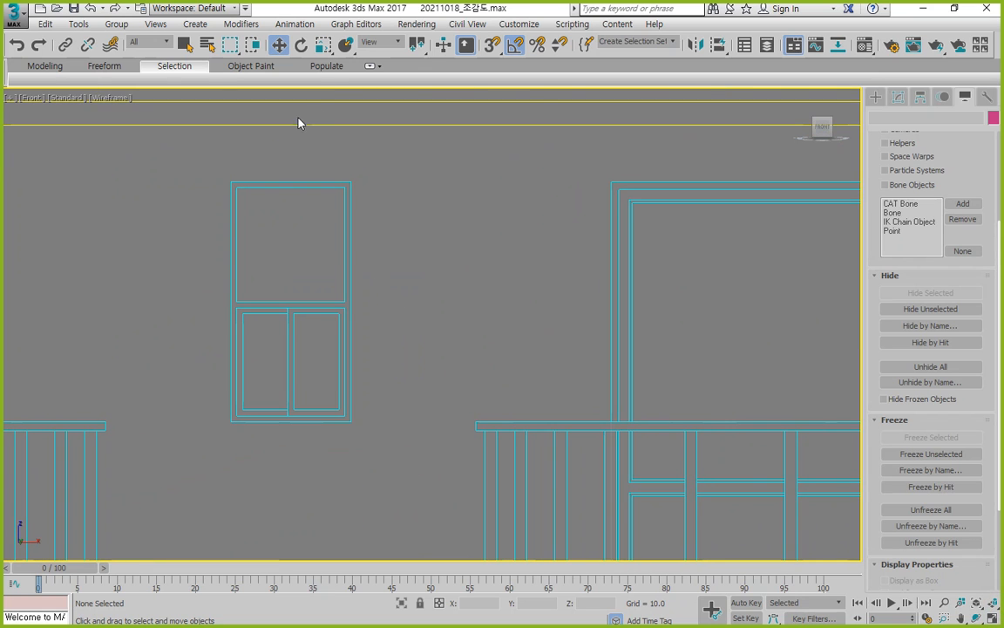
pyautogui.click(898, 97)
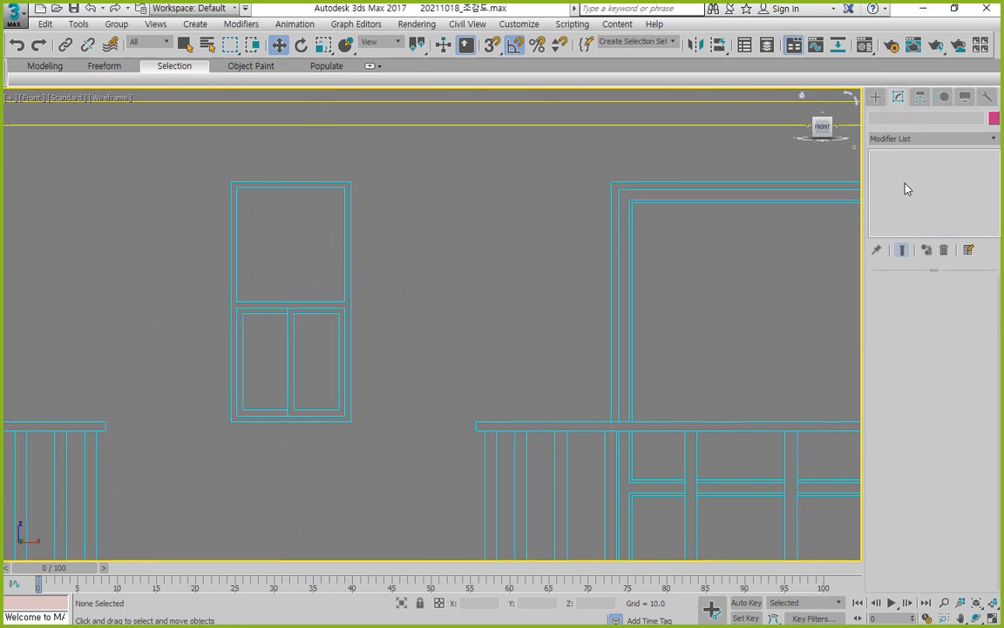
pyautogui.click(876, 97)
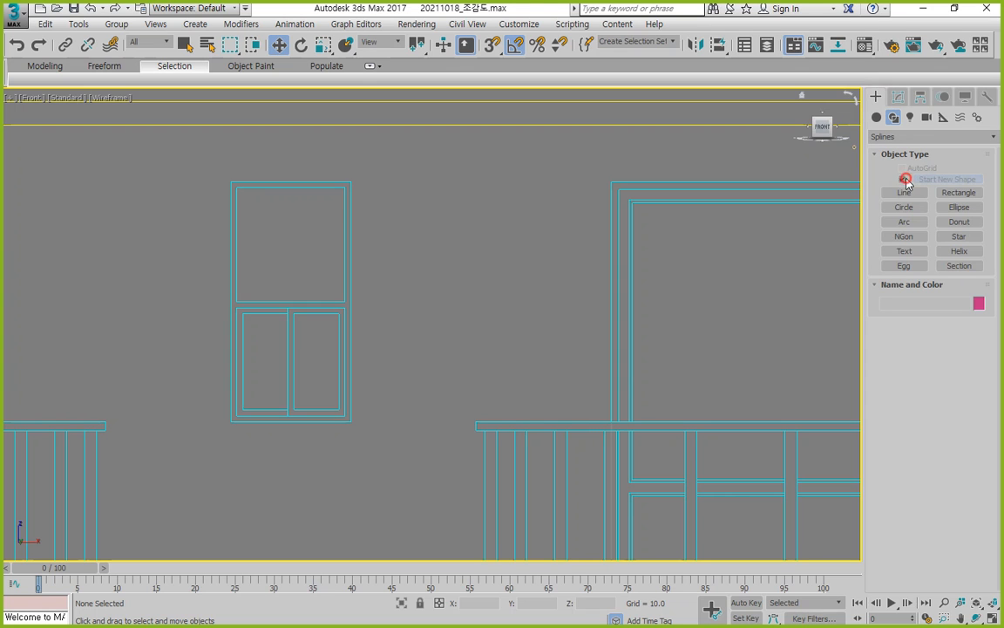
pyautogui.click(959, 193)
pyautogui.press('s')
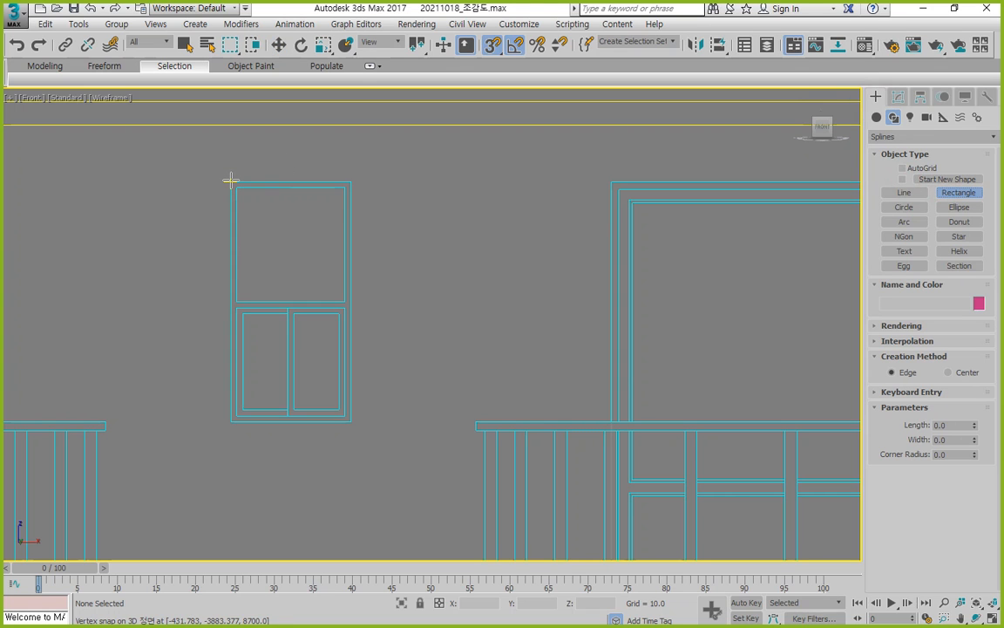
pyautogui.moveTo(230, 181); pyautogui.dragTo(479, 436)
pyautogui.rightClick(480, 436)
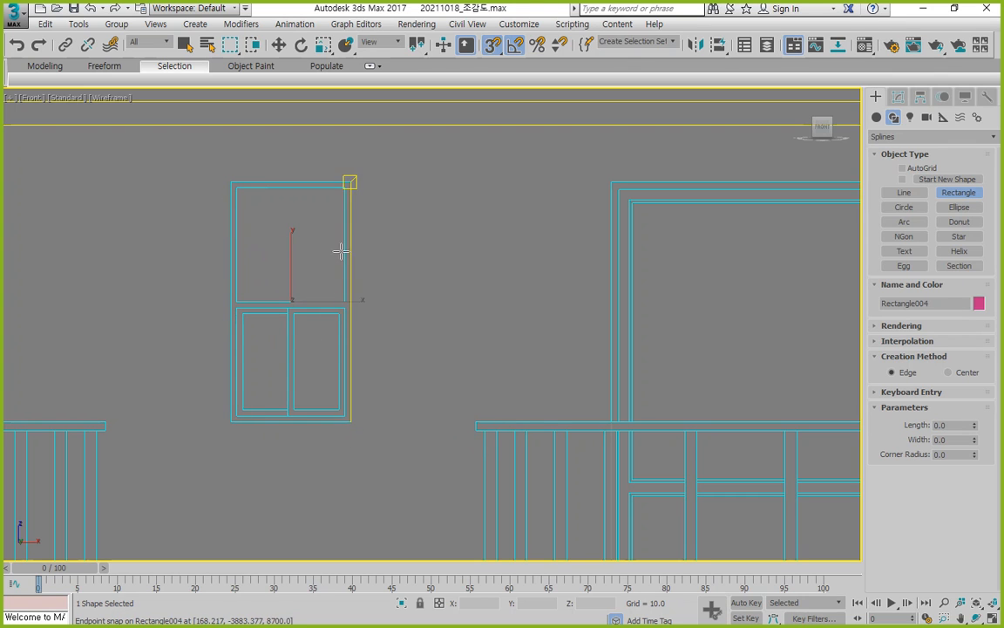
pyautogui.moveTo(236, 187); pyautogui.dragTo(345, 301)
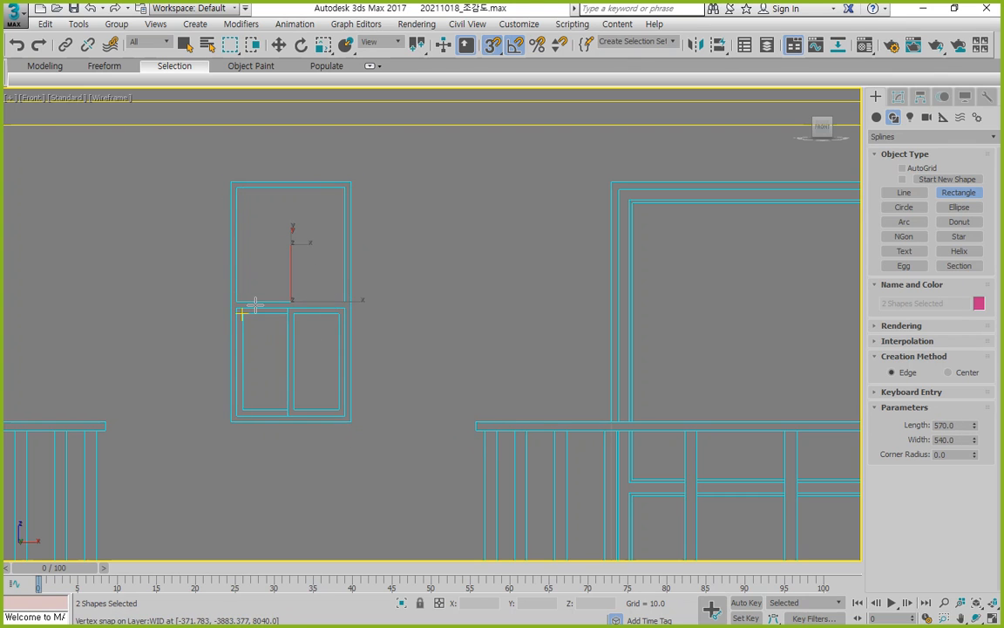
pyautogui.moveTo(237, 307); pyautogui.dragTo(320, 442)
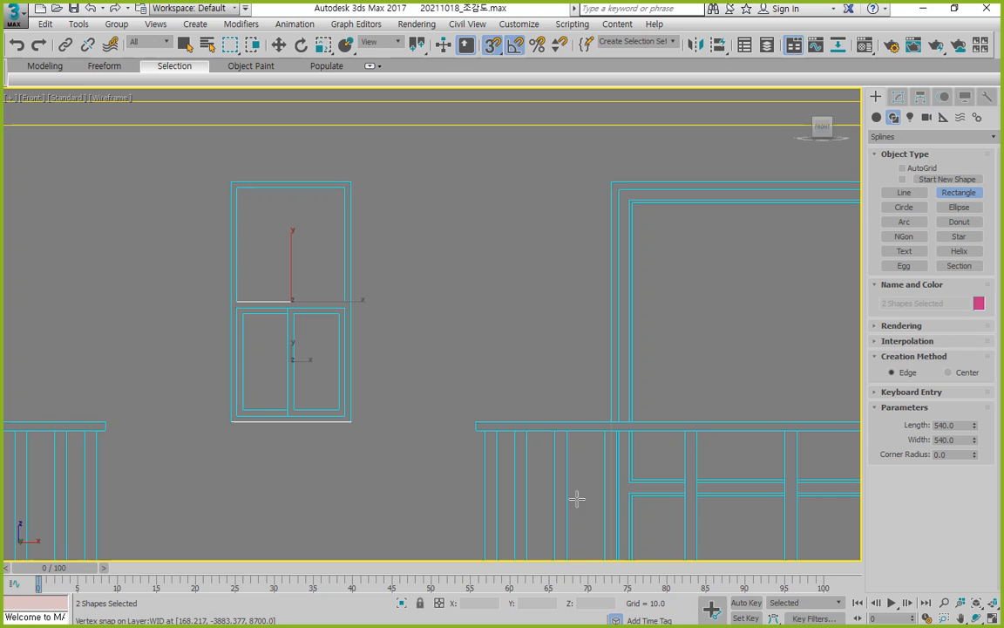
# Extrude the traced window frame shape by -150 and frame it in all four viewports
pyautogui.click(991, 614)
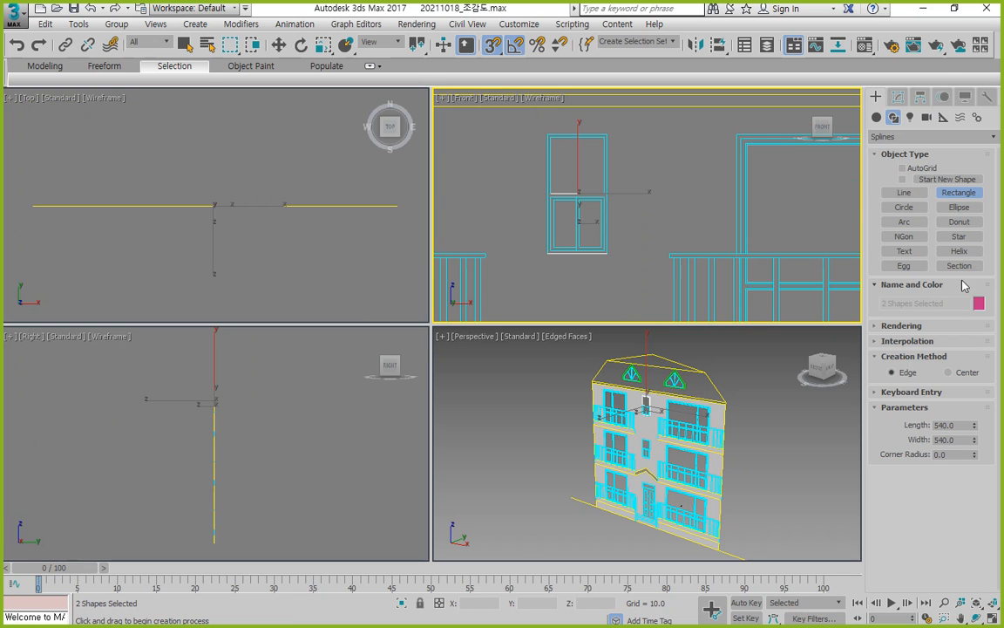
pyautogui.click(899, 96)
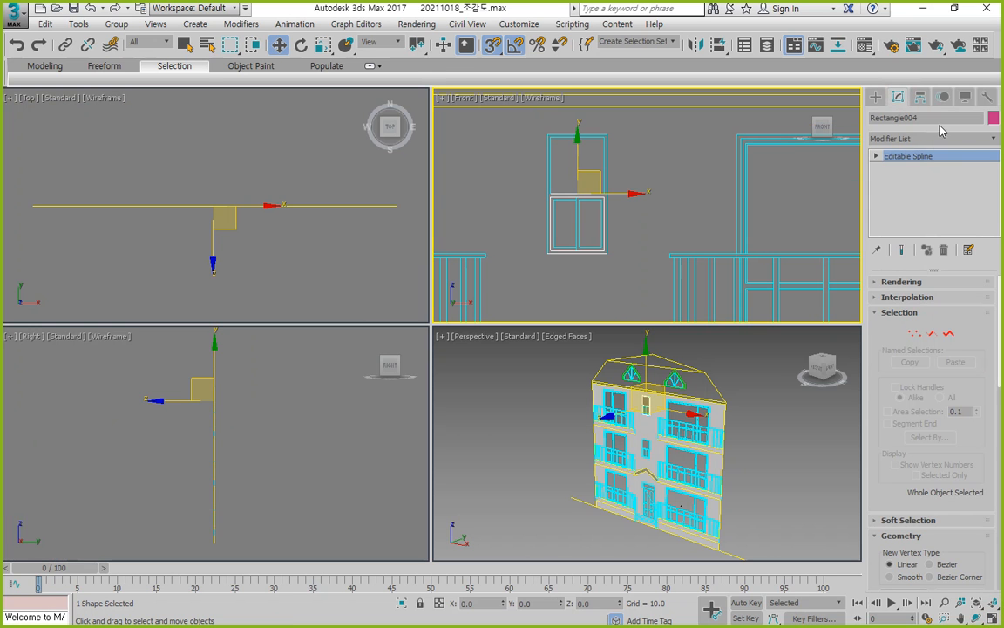
pyautogui.click(952, 138)
pyautogui.press('e')
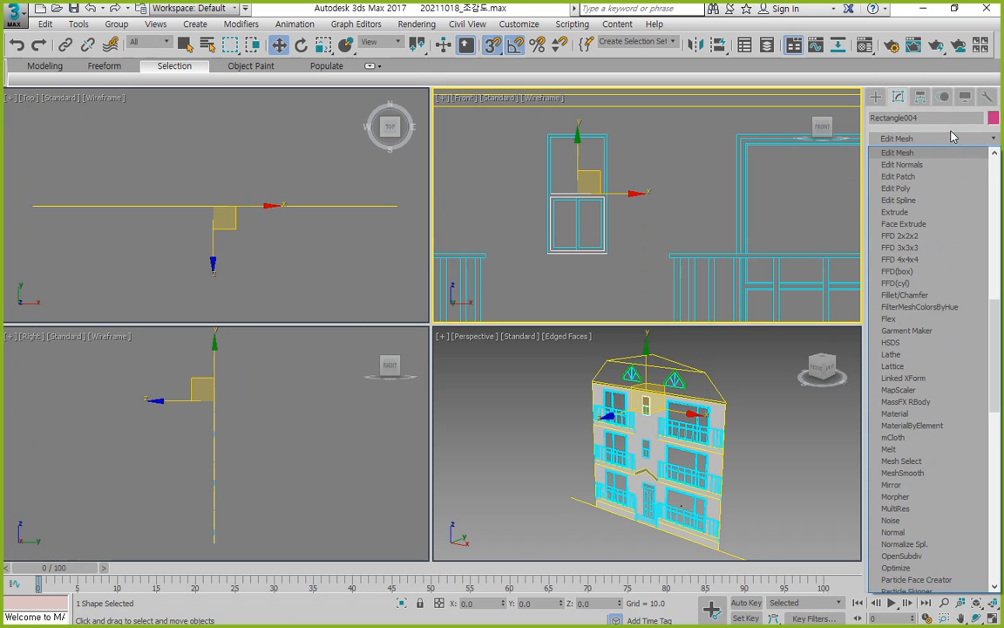
pyautogui.click(932, 212)
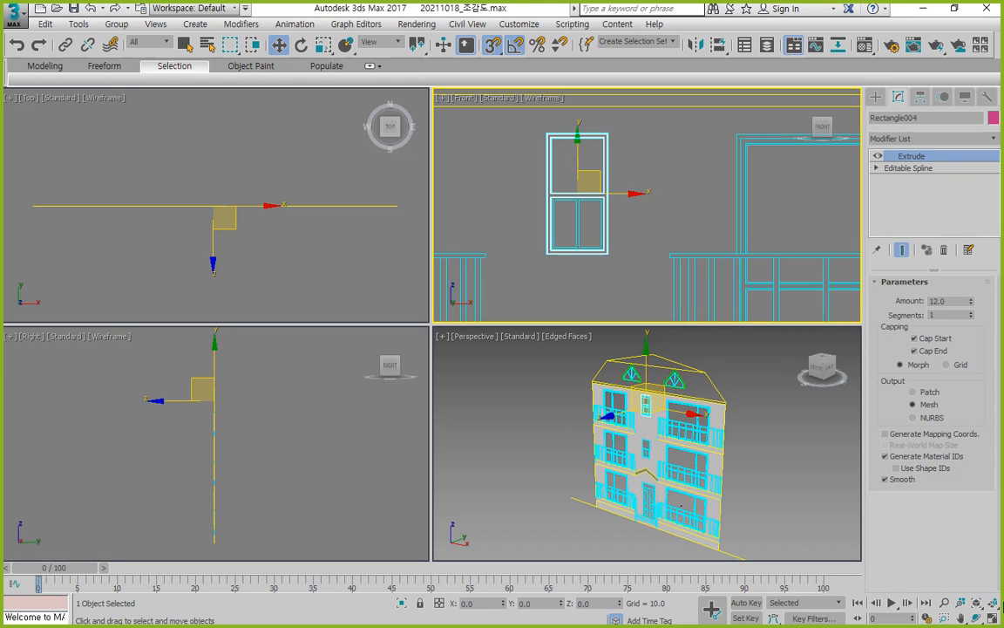
pyautogui.click(998, 603)
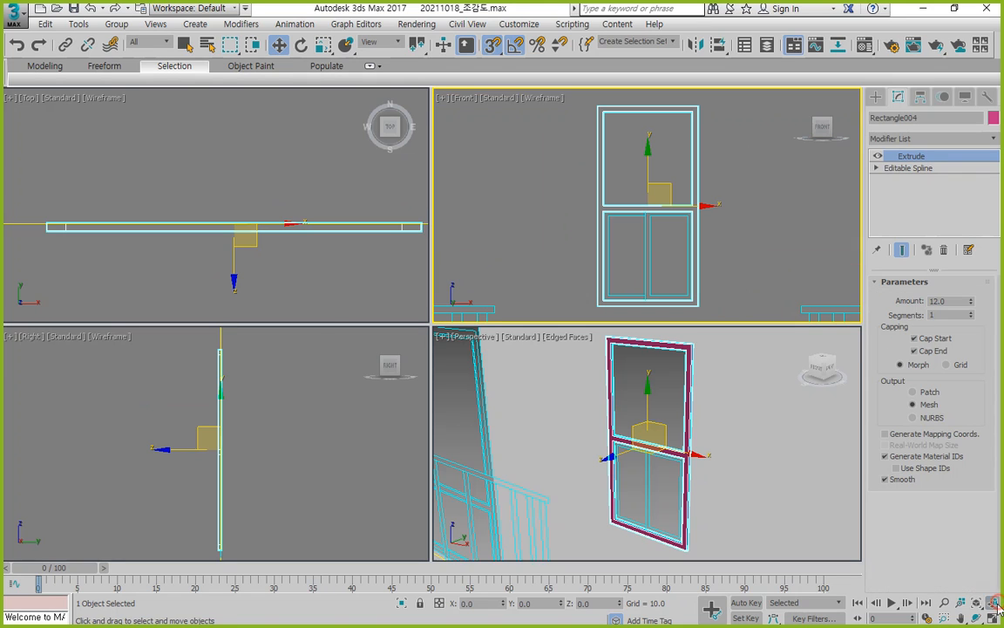
pyautogui.doubleClick(952, 300)
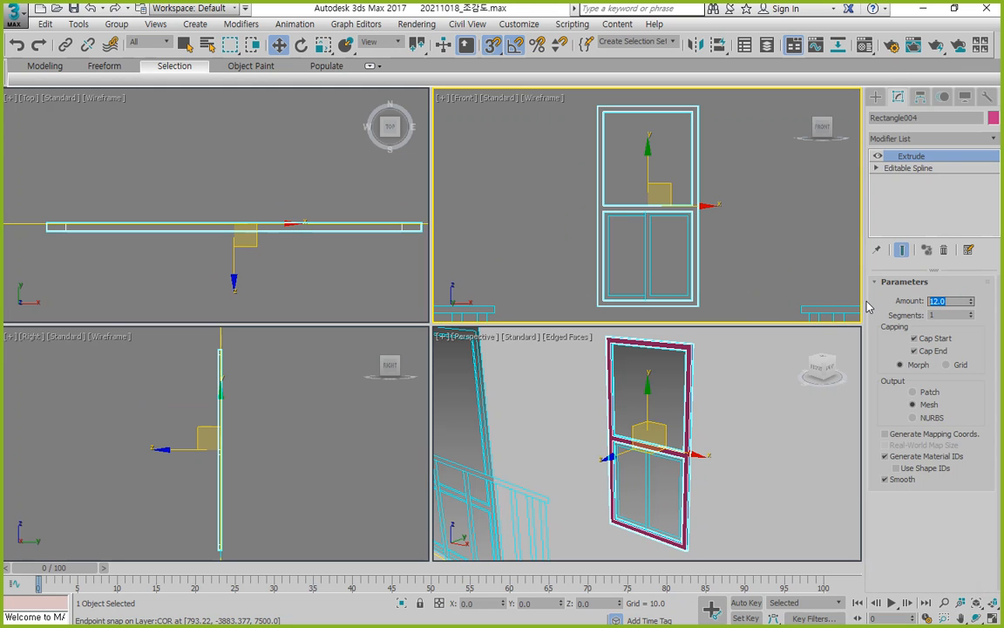
pyautogui.write('-150')
pyautogui.press('Return')
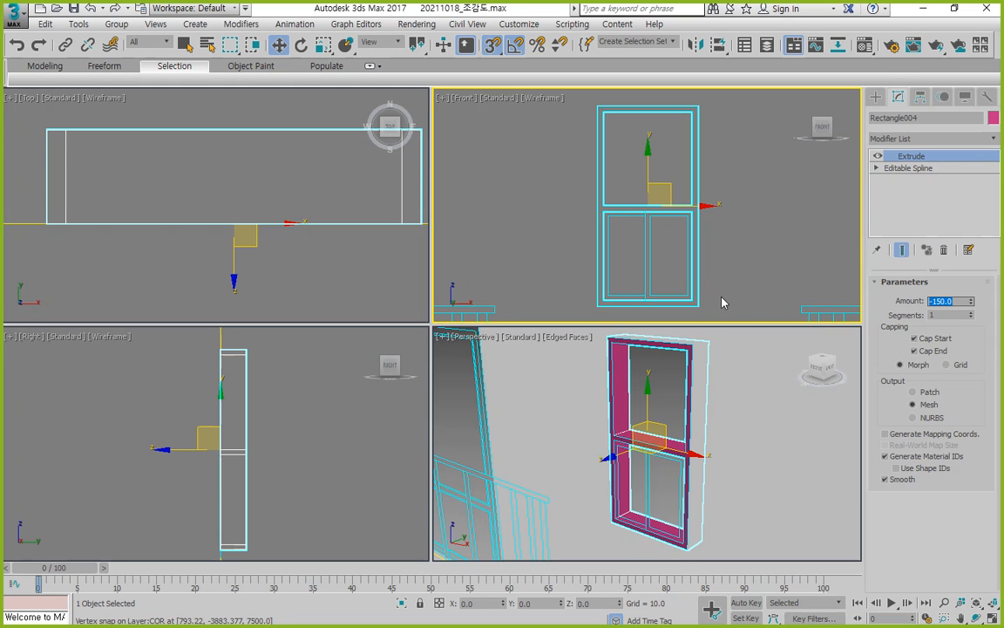
pyautogui.keyDown('alt'); pyautogui.moveTo(695, 408); pyautogui.dragTo(753, 409, button='middle'); pyautogui.keyUp('alt')
pyautogui.scroll(5, 697, 432)
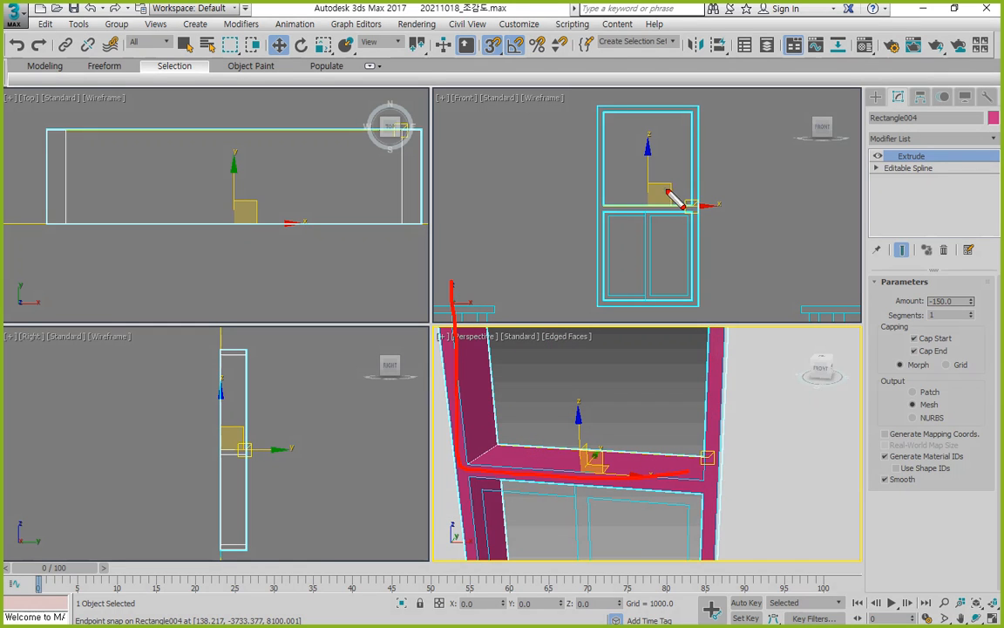
pyautogui.moveTo(676, 200)
pyautogui.mouseDown()
pyautogui.moveTo(615, 181)
pyautogui.moveTo(710, 195)
pyautogui.moveTo(637, 195)
pyautogui.moveTo(683, 153)
pyautogui.moveTo(652, 175)
pyautogui.moveTo(621, 153)
pyautogui.moveTo(657, 184)
pyautogui.mouseUp()
pyautogui.moveTo(660, 285)
pyautogui.mouseDown()
pyautogui.moveTo(641, 227)
pyautogui.moveTo(659, 300)
pyautogui.moveTo(666, 224)
pyautogui.moveTo(647, 305)
pyautogui.moveTo(671, 260)
pyautogui.moveTo(650, 207)
pyautogui.moveTo(674, 217)
pyautogui.moveTo(655, 252)
pyautogui.moveTo(667, 270)
pyautogui.mouseUp()
pyautogui.press('Escape')
# Rename the extruded window frame as 정문_창틀_중앙 and deselect it
pyautogui.click(938, 118)
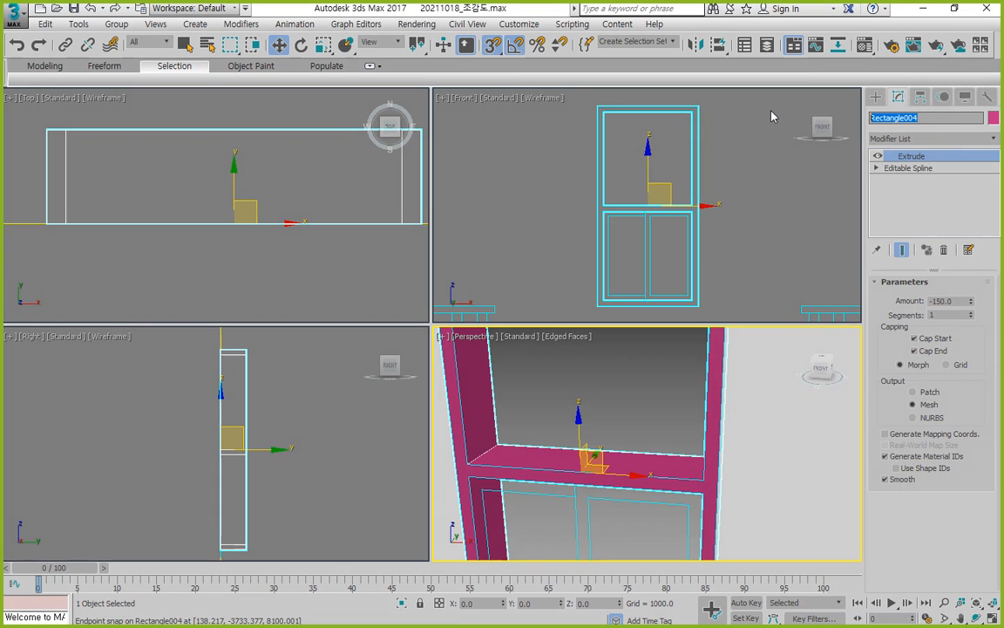
pyautogui.write('창틀_중앙')
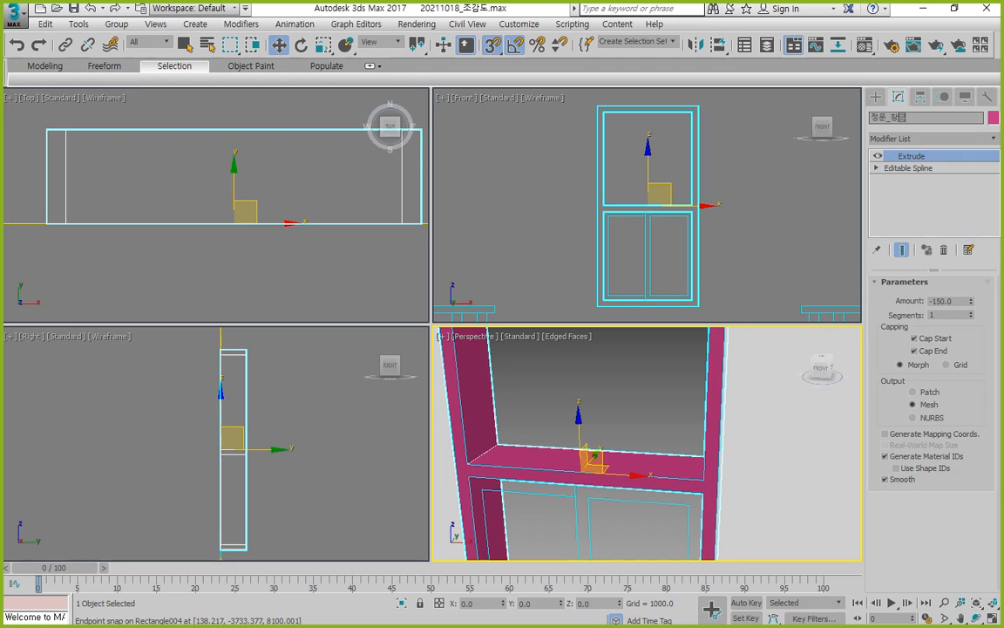
pyautogui.press('Return')
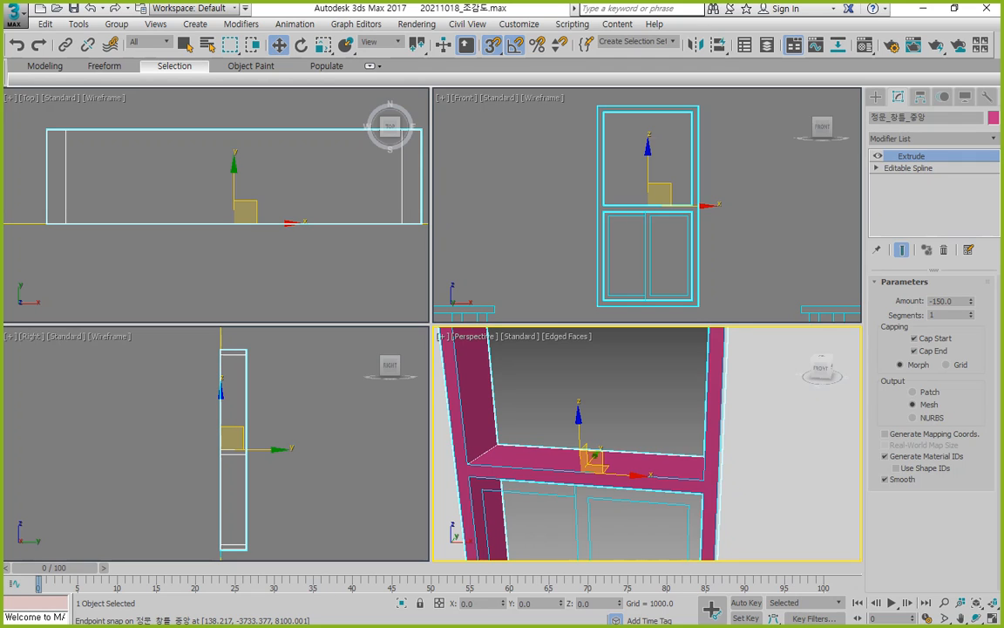
pyautogui.click(626, 381)
# In the front view, trace the lower right sash's outer edge and its 480 by 225 inner opening as one rectangle shape
pyautogui.scroll(-3, 624, 394)
pyautogui.moveTo(610, 440); pyautogui.dragTo(588, 392, button='middle')
pyautogui.click(662, 260)
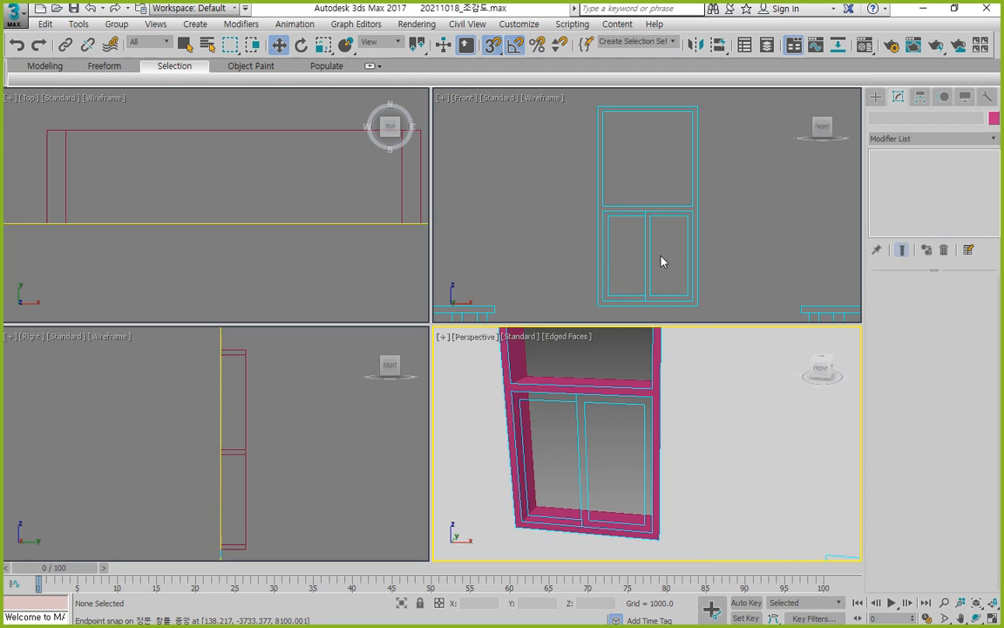
pyautogui.scroll(5, 668, 280)
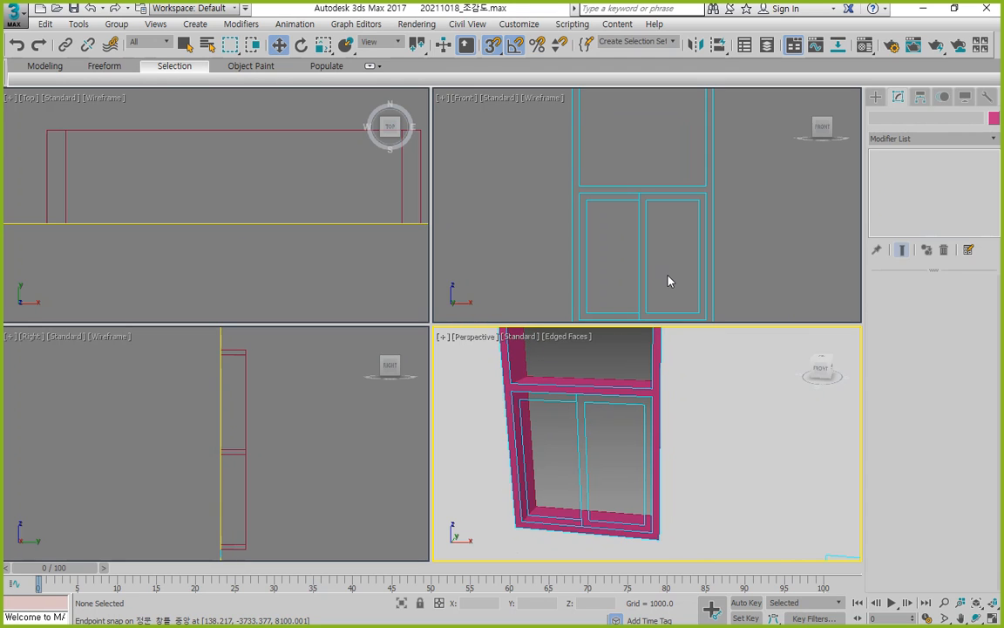
pyautogui.click(875, 97)
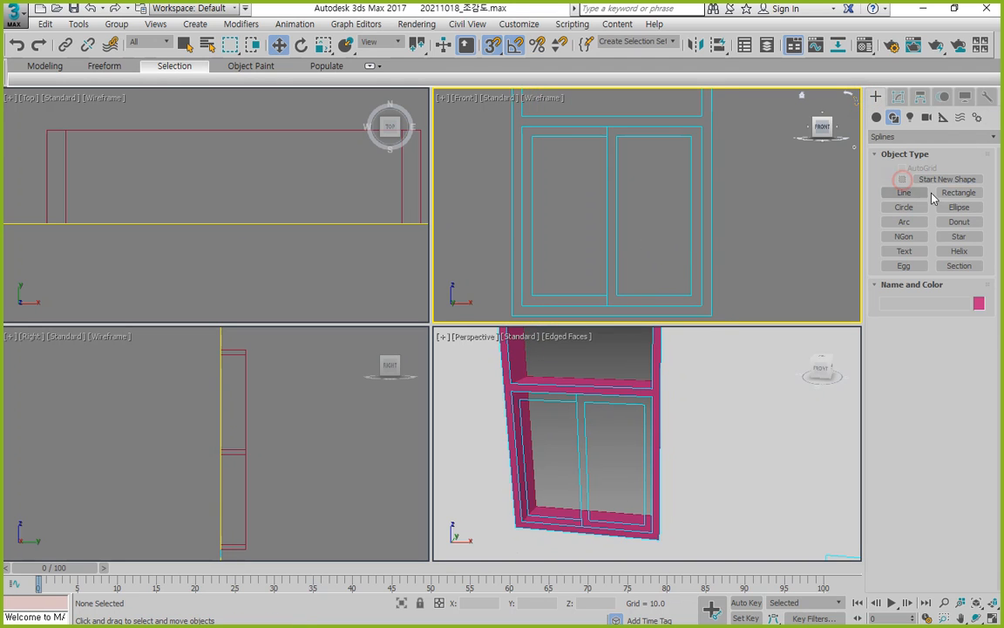
pyautogui.click(959, 193)
pyautogui.moveTo(616, 135)
pyautogui.mouseDown()
pyautogui.moveTo(672, 286)
pyautogui.moveTo(691, 294)
pyautogui.moveTo(617, 136)
pyautogui.mouseUp()
# Extrude the lower right sash shape by -40
pyautogui.click(899, 97)
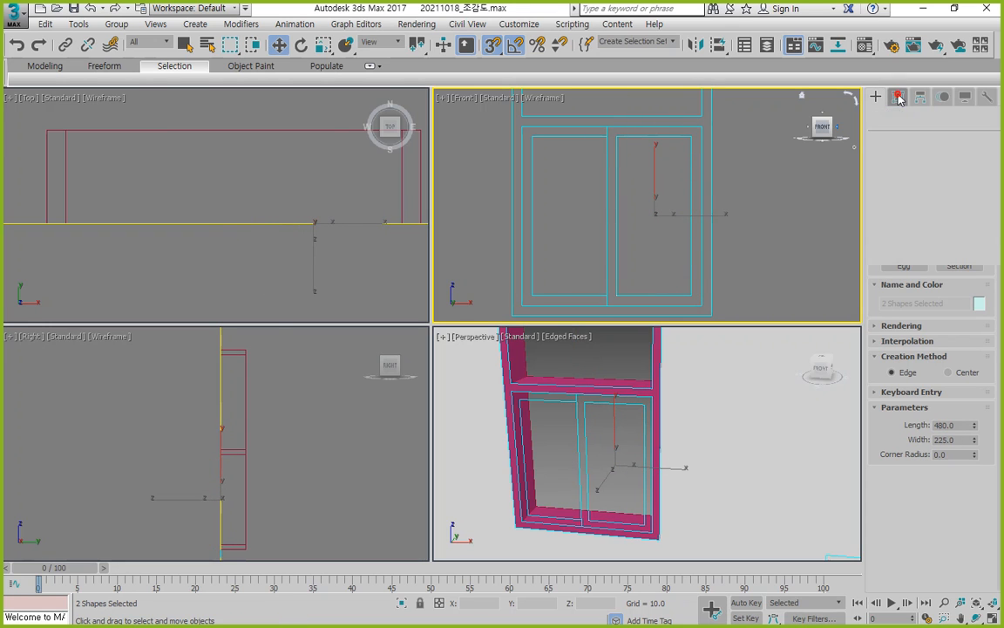
pyautogui.click(924, 140)
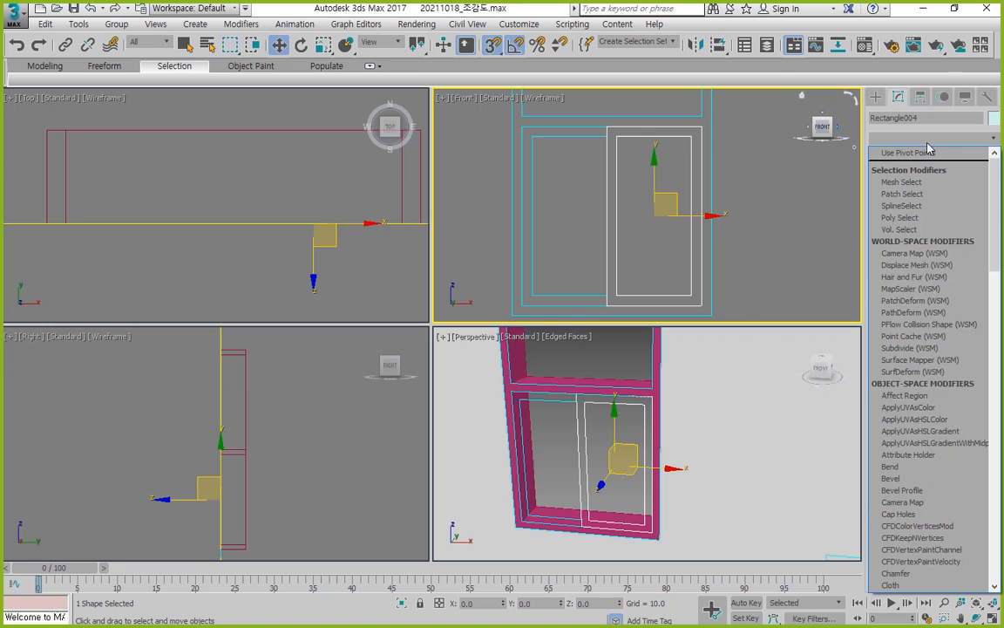
pyautogui.click(932, 145)
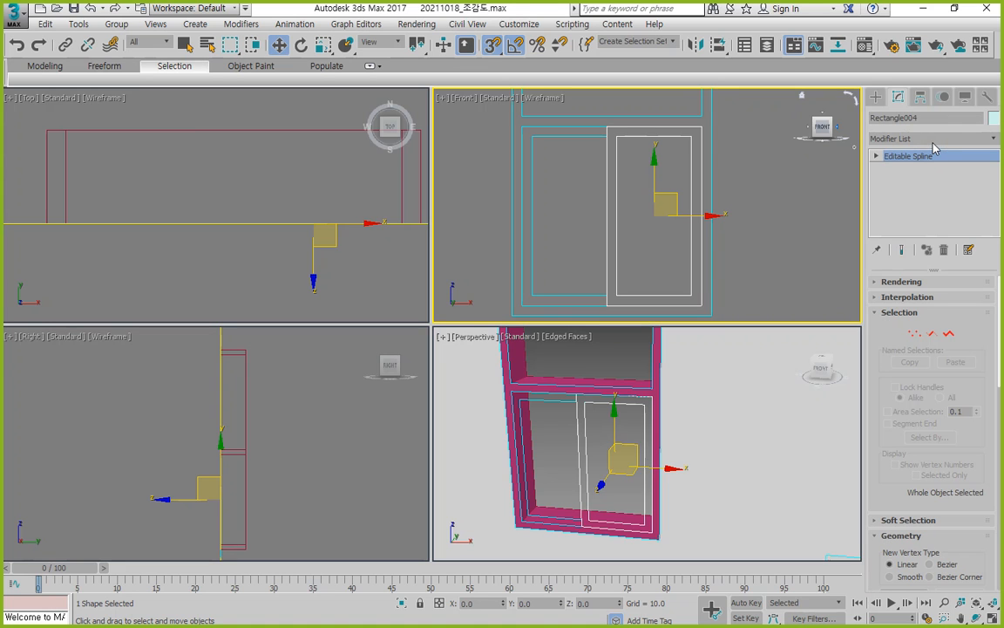
pyautogui.click(934, 139)
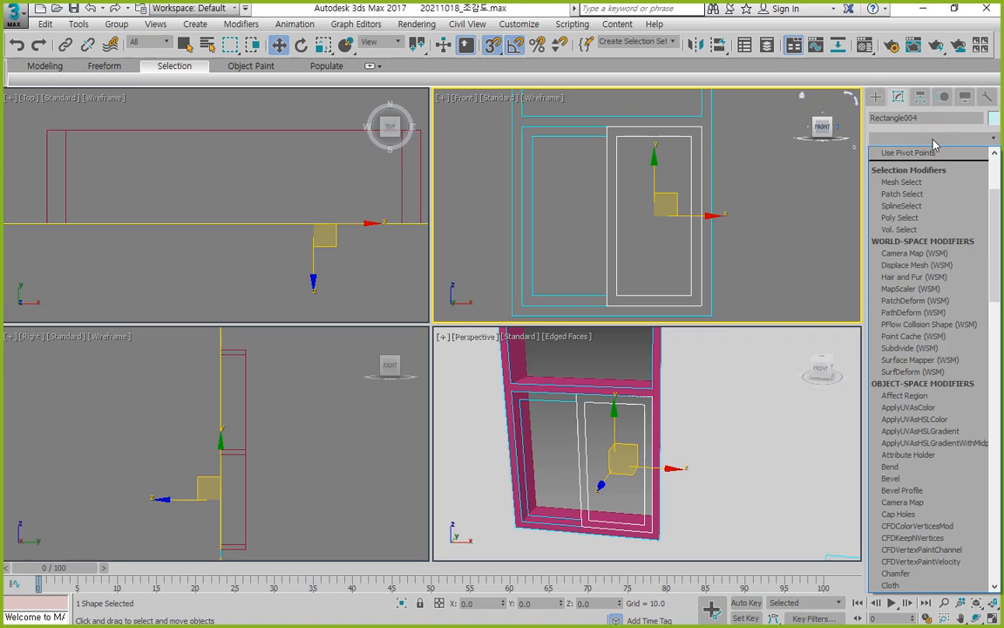
pyautogui.press('e')
pyautogui.click(907, 211)
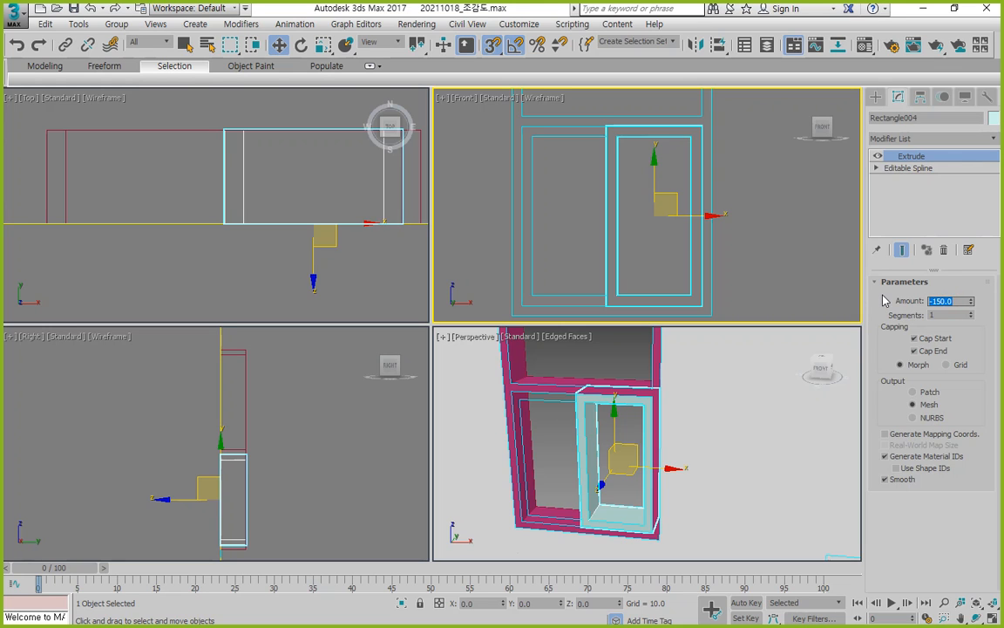
pyautogui.press('Return')
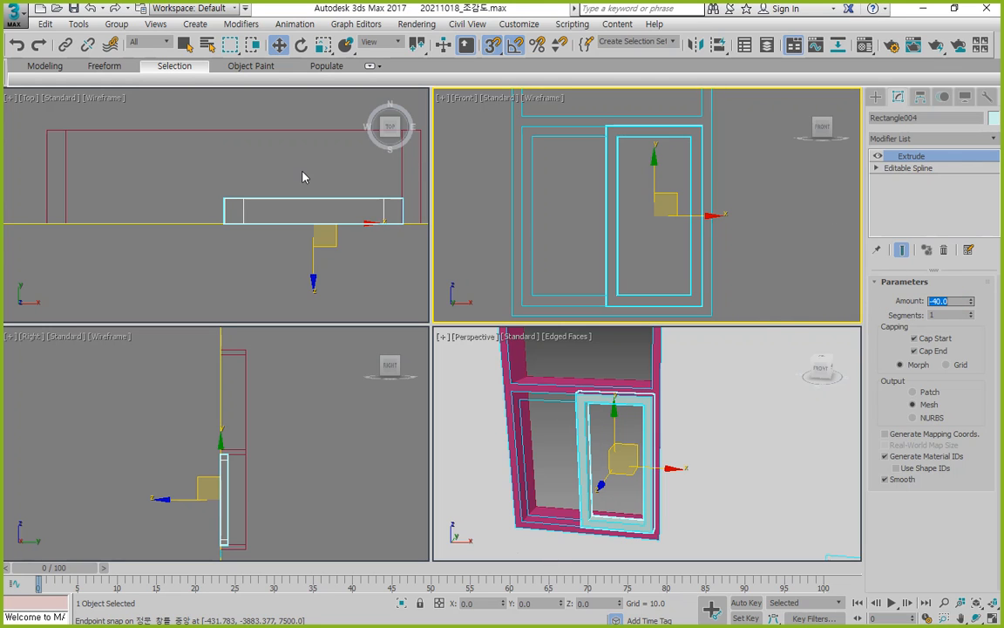
# In the top view, align the lower right sash to the window frame in Y position, maximum to maximum
pyautogui.scroll(2, 302, 174)
pyautogui.moveTo(303, 174); pyautogui.dragTo(232, 199, button='middle')
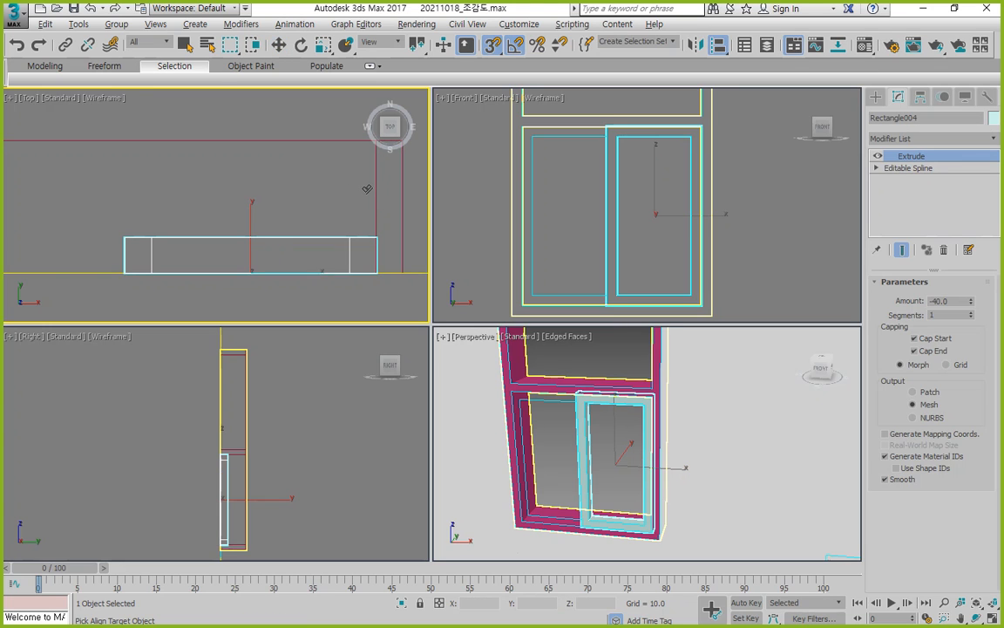
pyautogui.click(372, 259)
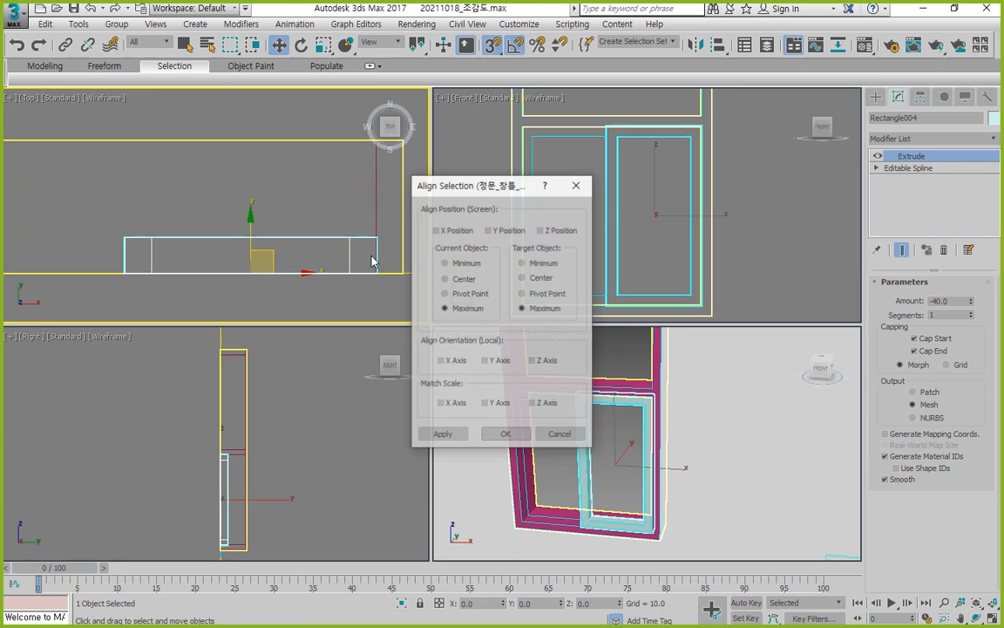
pyautogui.click(489, 231)
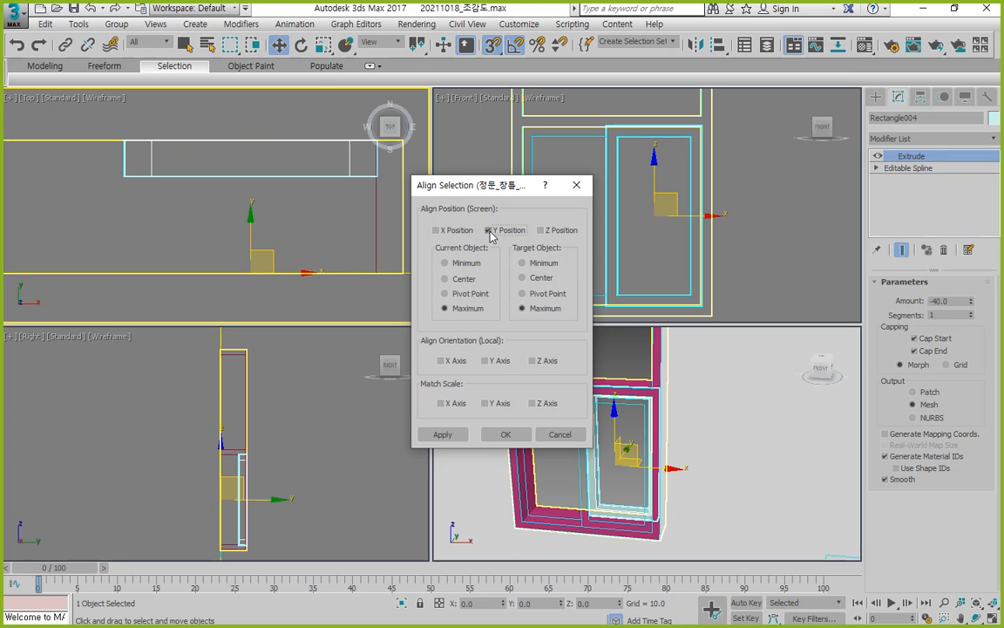
pyautogui.click(494, 436)
pyautogui.scroll(-4, 283, 231)
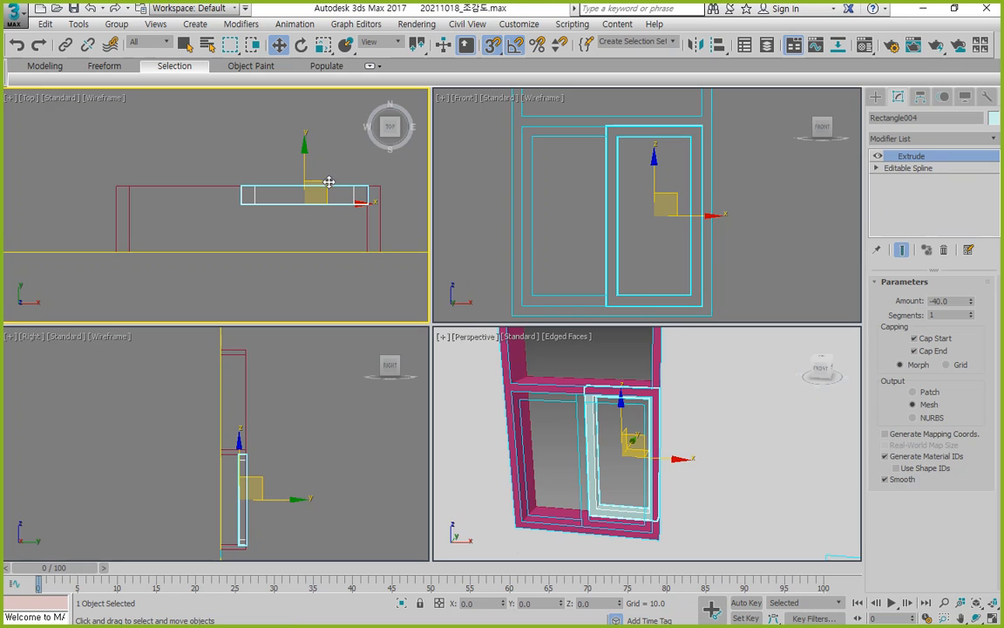
# Detach a copy of the left segment of the sash's inner opening as a separate shape
pyautogui.click(877, 169)
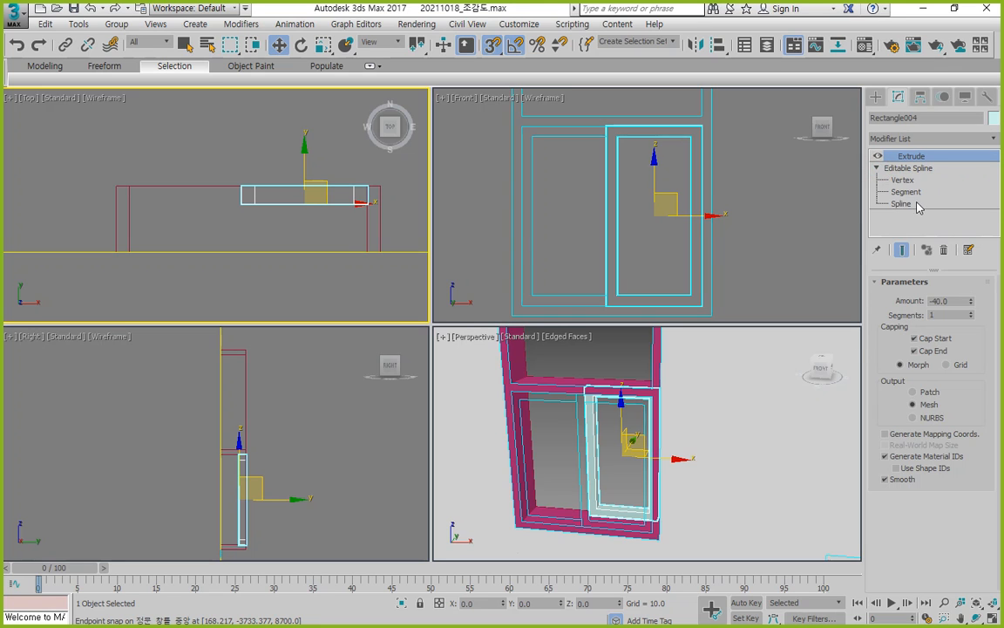
pyautogui.click(905, 191)
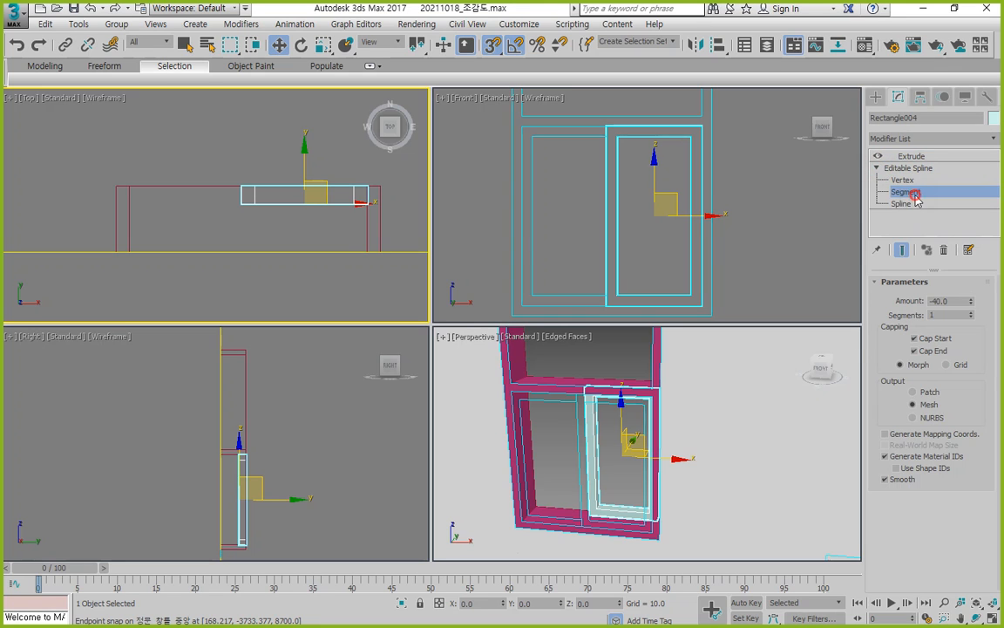
pyautogui.click(616, 226)
pyautogui.scroll(-10, 980, 454)
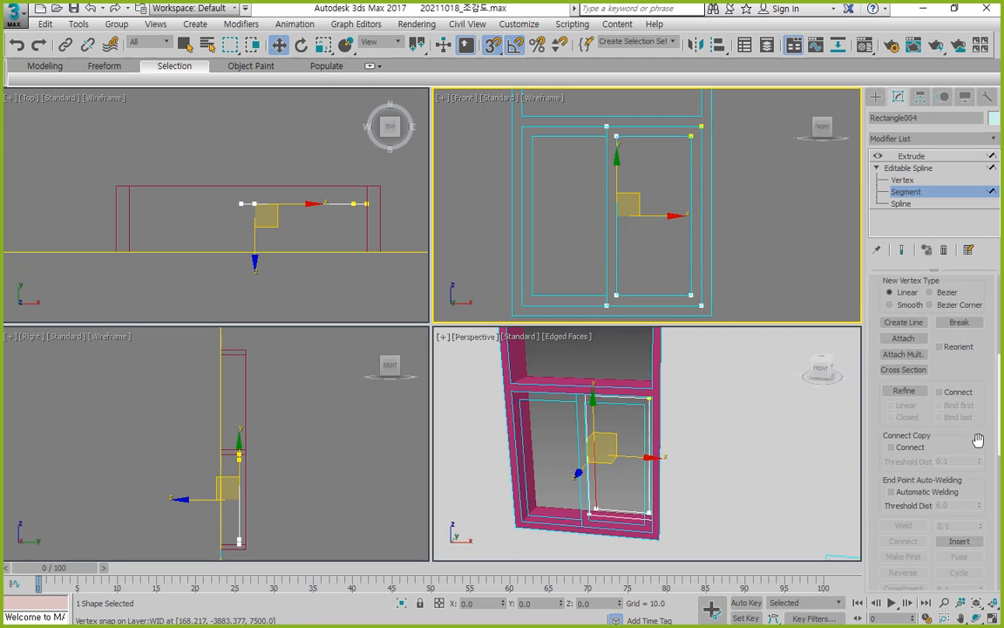
pyautogui.scroll(-5, 973, 442)
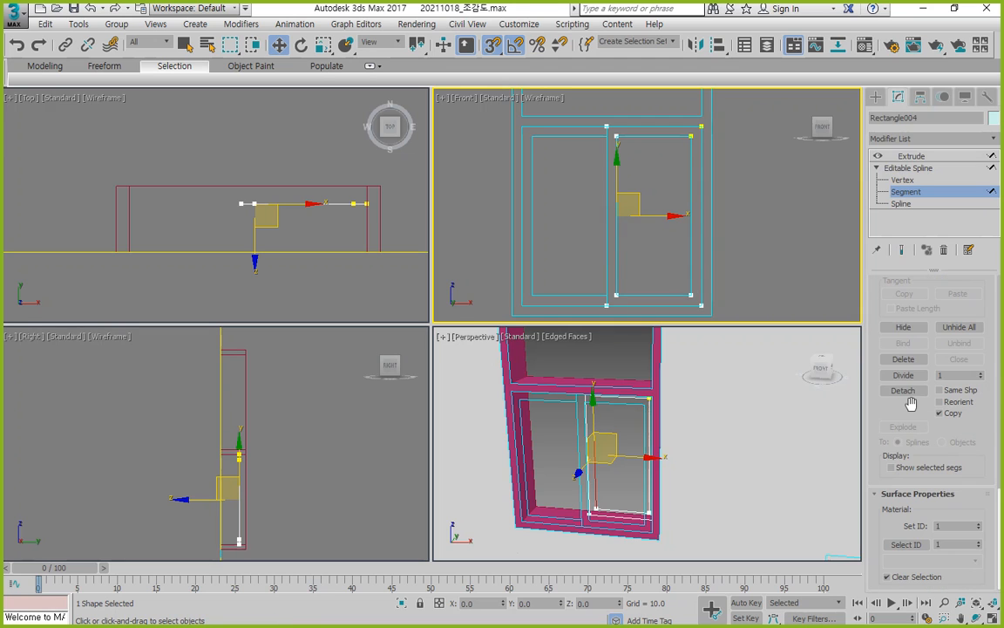
pyautogui.click(903, 390)
pyautogui.click(549, 327)
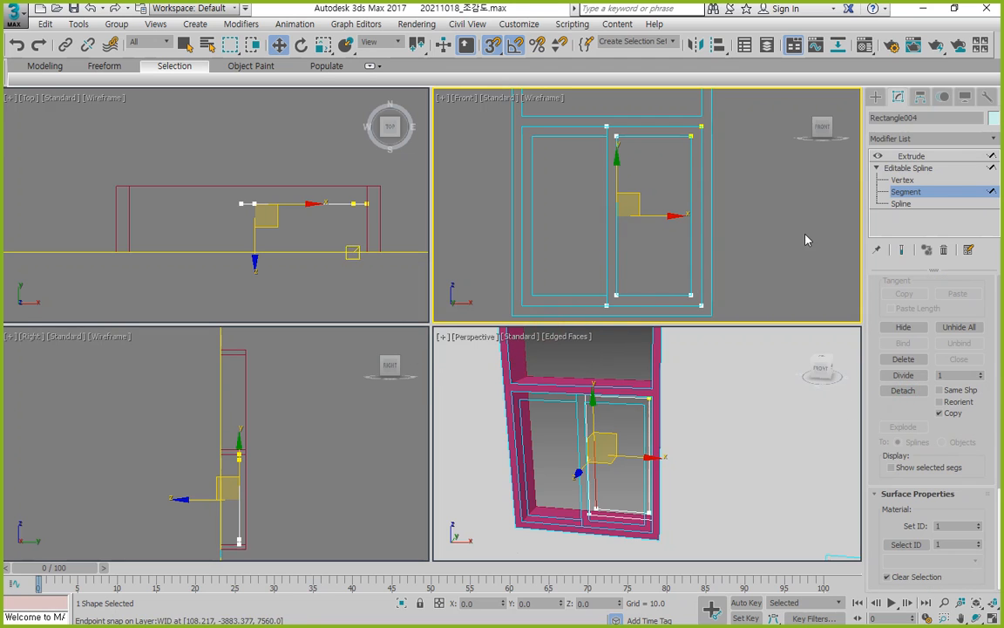
pyautogui.click(756, 191)
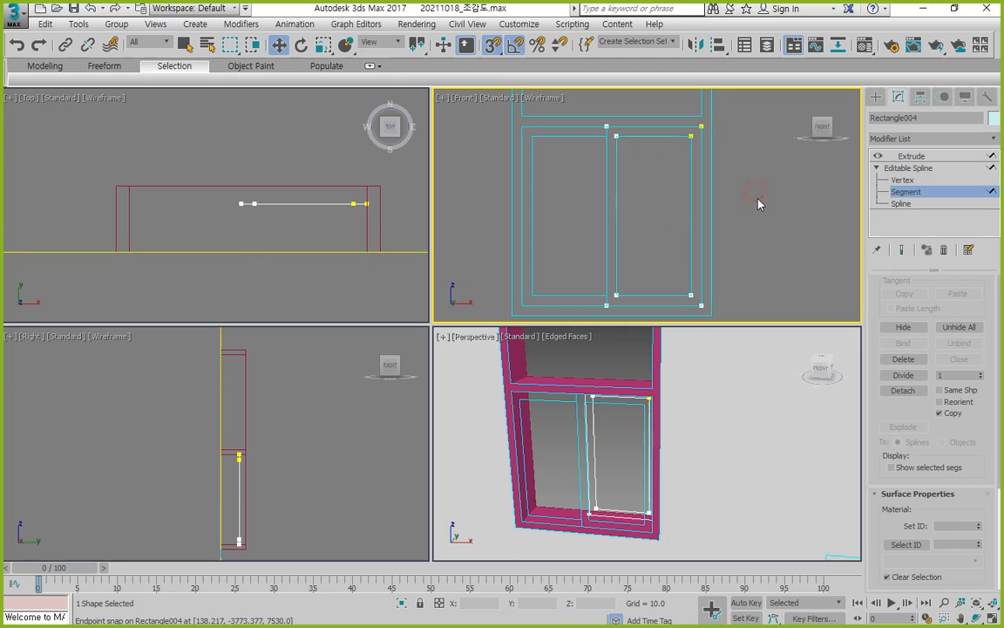
pyautogui.click(898, 194)
# Rename the lower right sash as 정면_창문_소 and deselect it
pyautogui.click(935, 118)
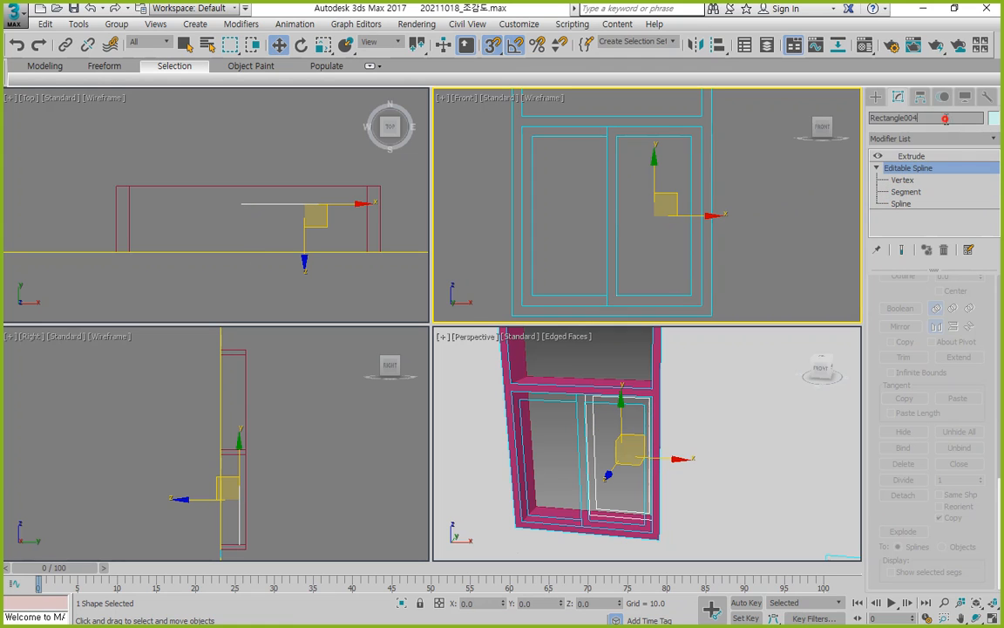
pyautogui.write('창문')
pyautogui.write('_정')
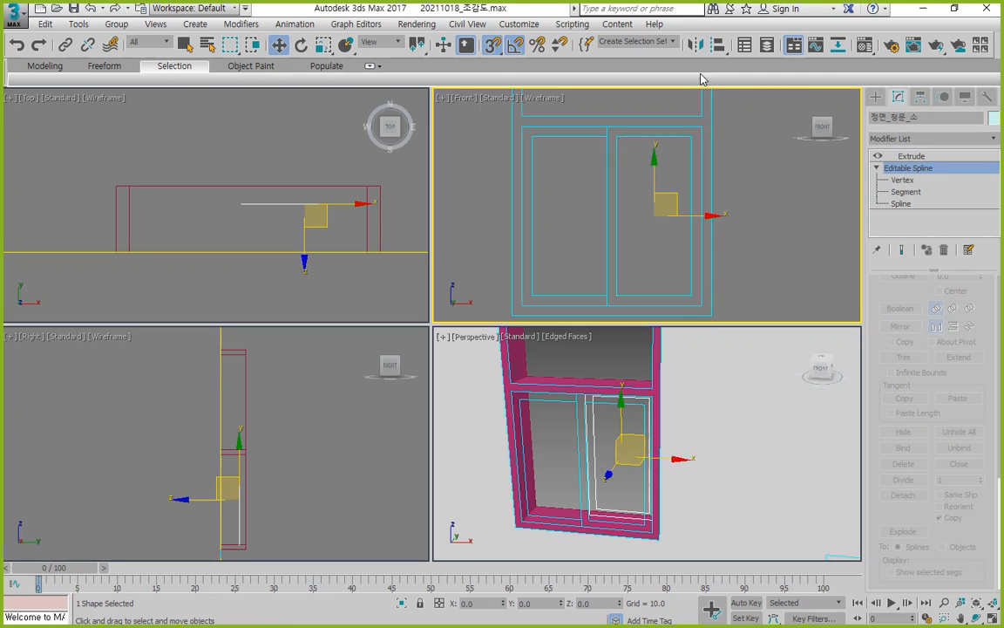
pyautogui.click(762, 212)
# Select the detached segment and rename it as 정면_유리_소
pyautogui.click(615, 211)
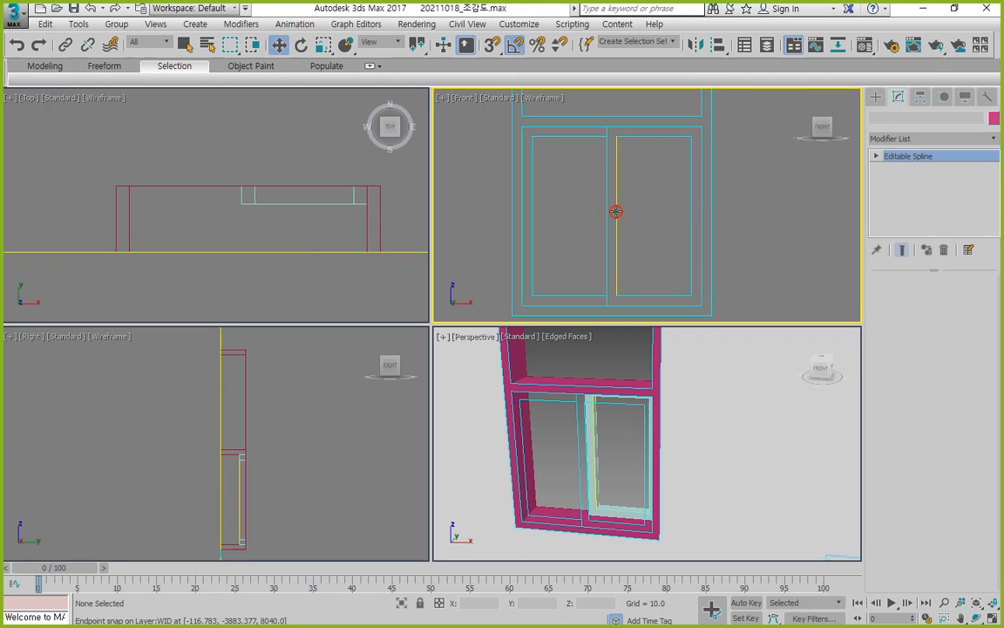
pyautogui.click(921, 122)
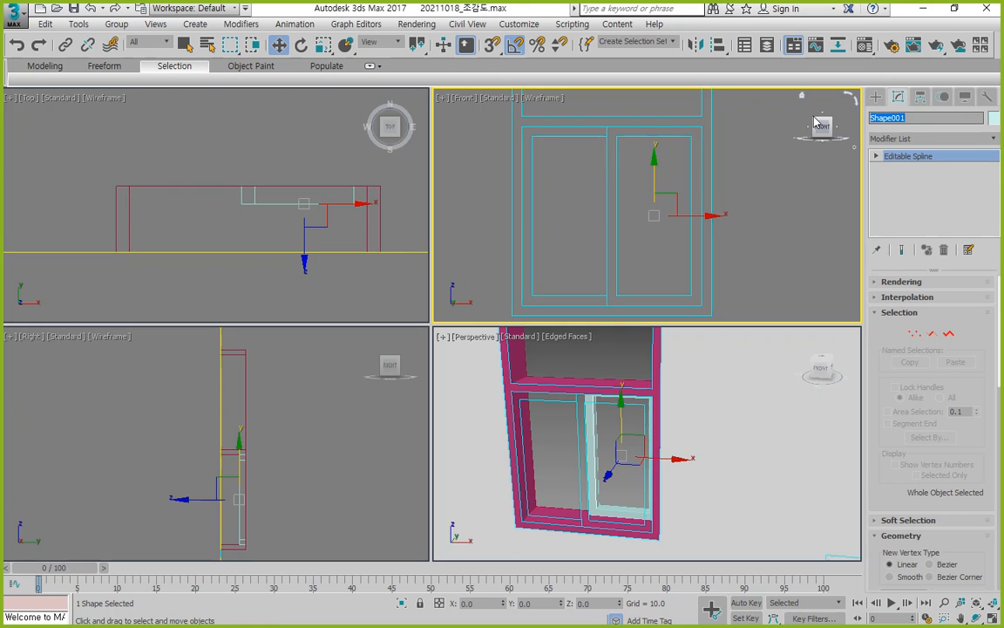
pyautogui.write('창')
# Extrude the detached glass segment by 10
pyautogui.click(918, 141)
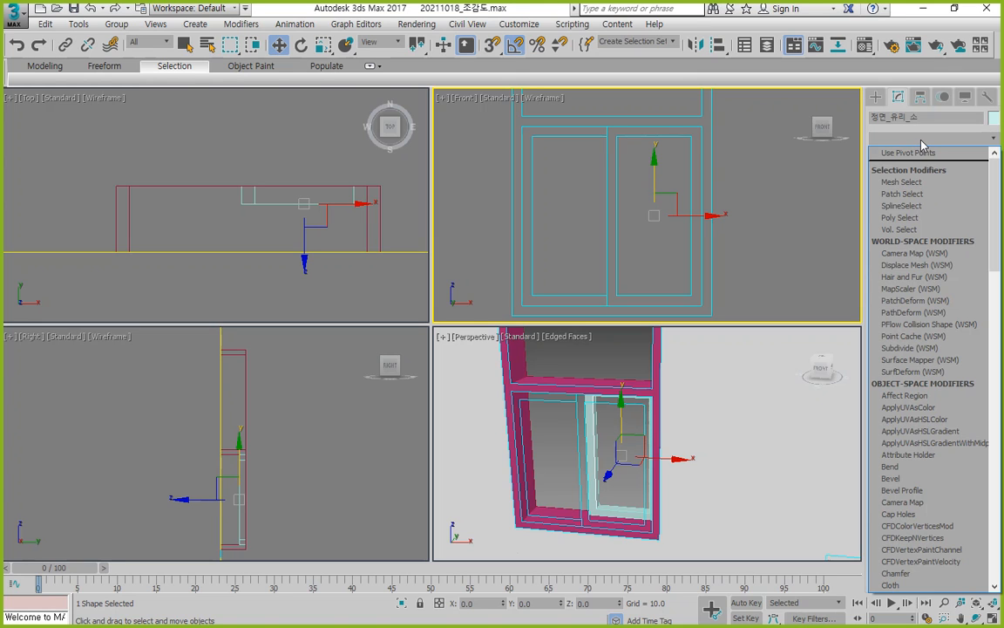
pyautogui.click(819, 168)
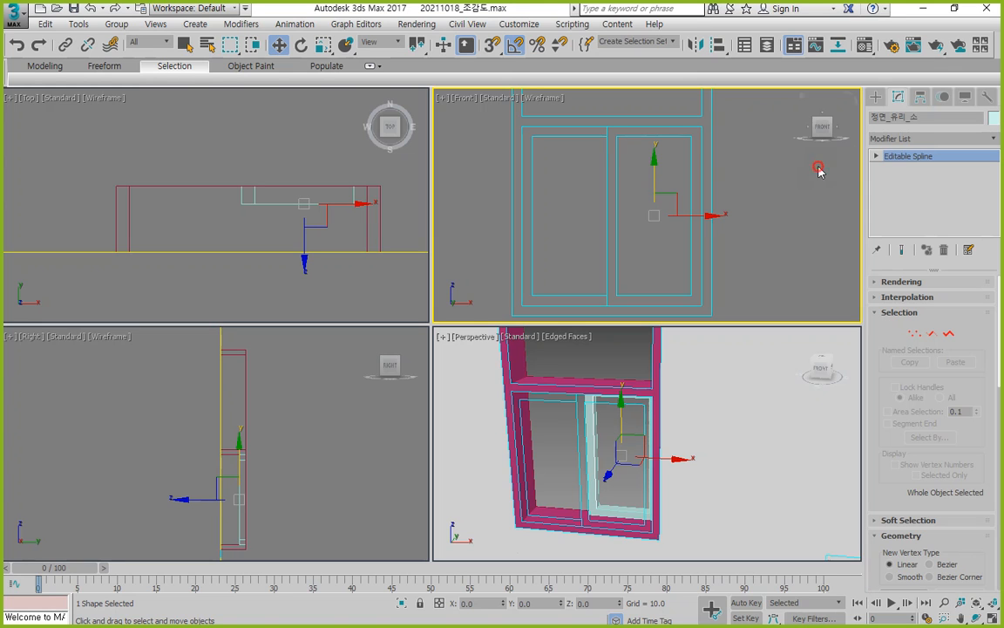
pyautogui.click(938, 140)
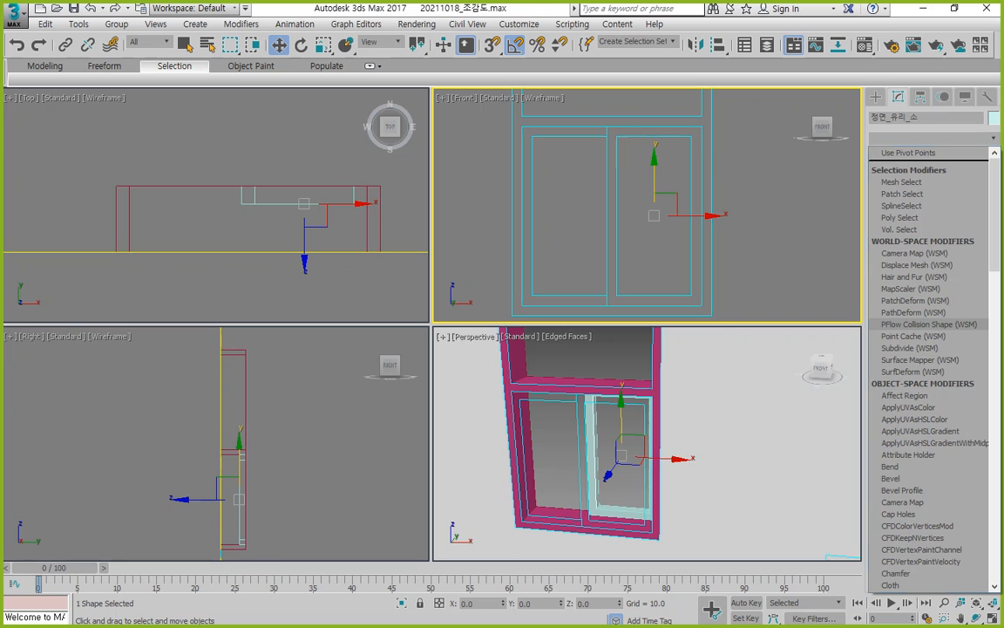
pyautogui.press('Escape')
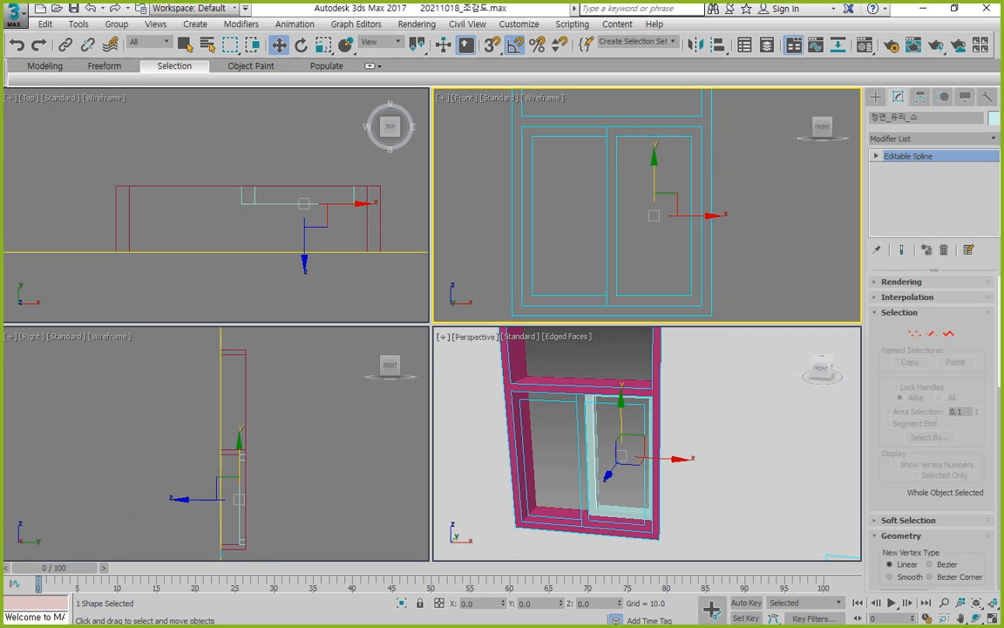
pyautogui.click(954, 139)
pyautogui.scroll(-10, 898, 150)
pyautogui.click(922, 214)
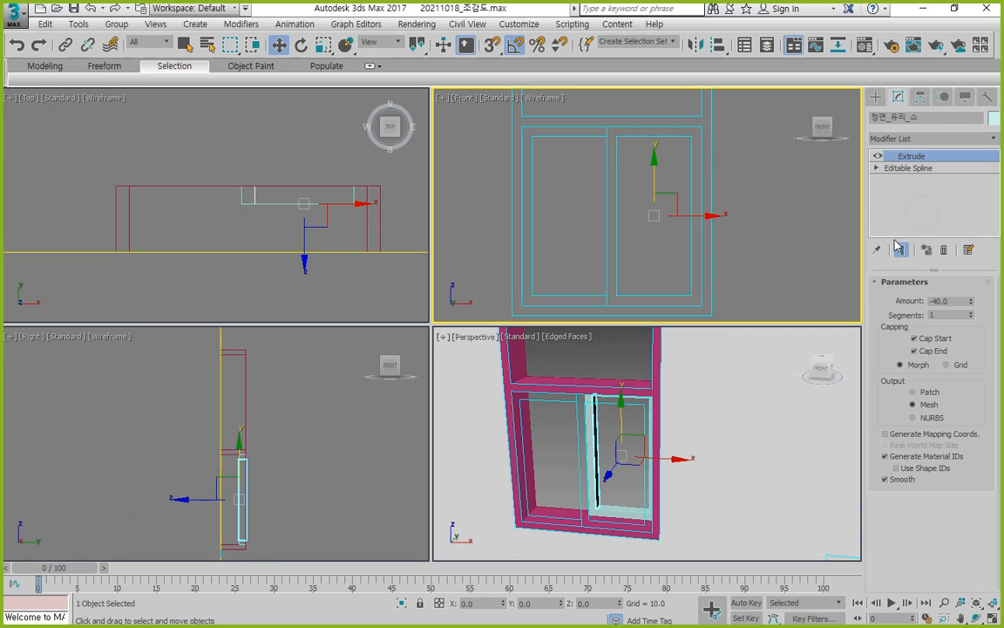
pyautogui.doubleClick(952, 302)
pyautogui.write('10')
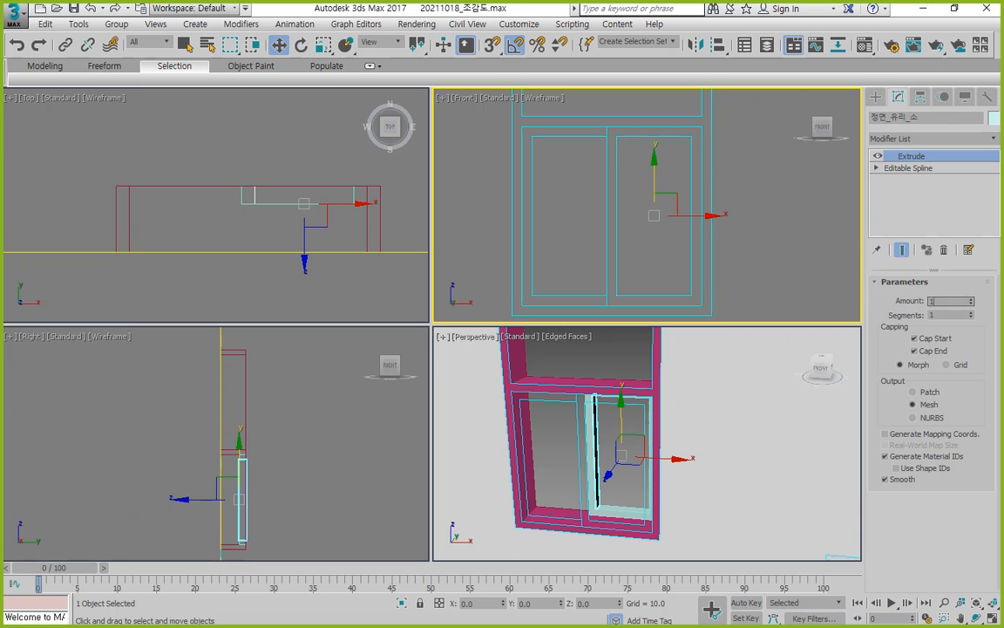
pyautogui.press('Return')
# Align the extruded glass piece to the lower right sash in Y position, maximum to maximum, in the top view
pyautogui.scroll(6, 318, 203)
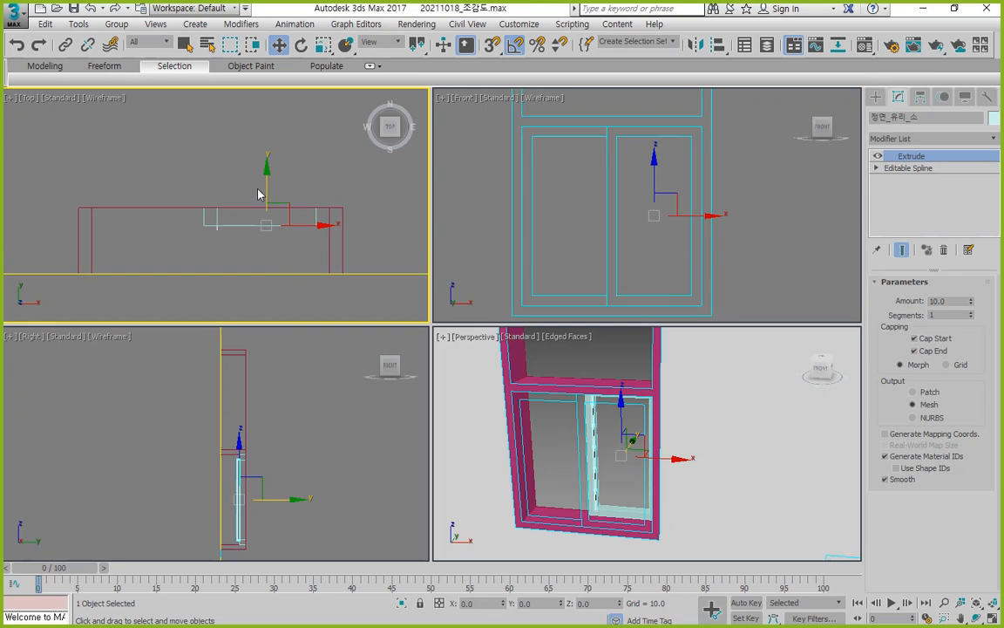
pyautogui.hotkey('alt', 'a')
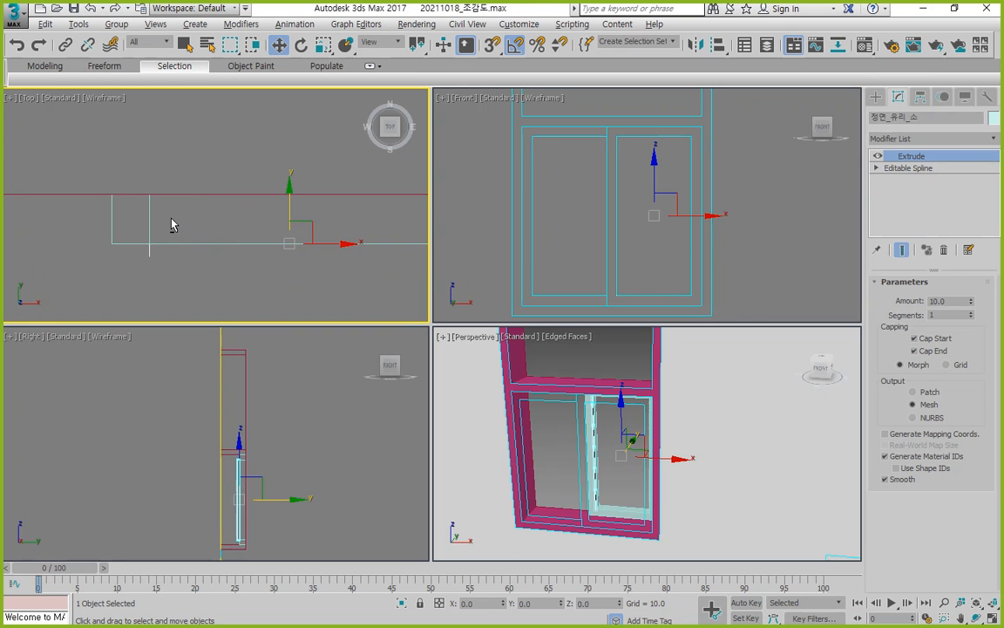
pyautogui.click(151, 217)
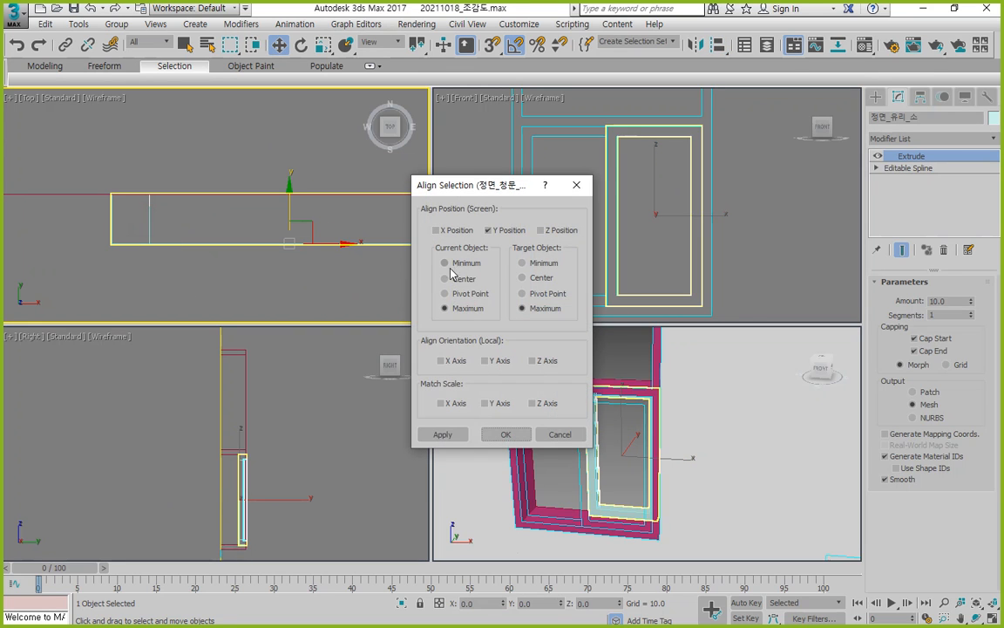
pyautogui.click(490, 435)
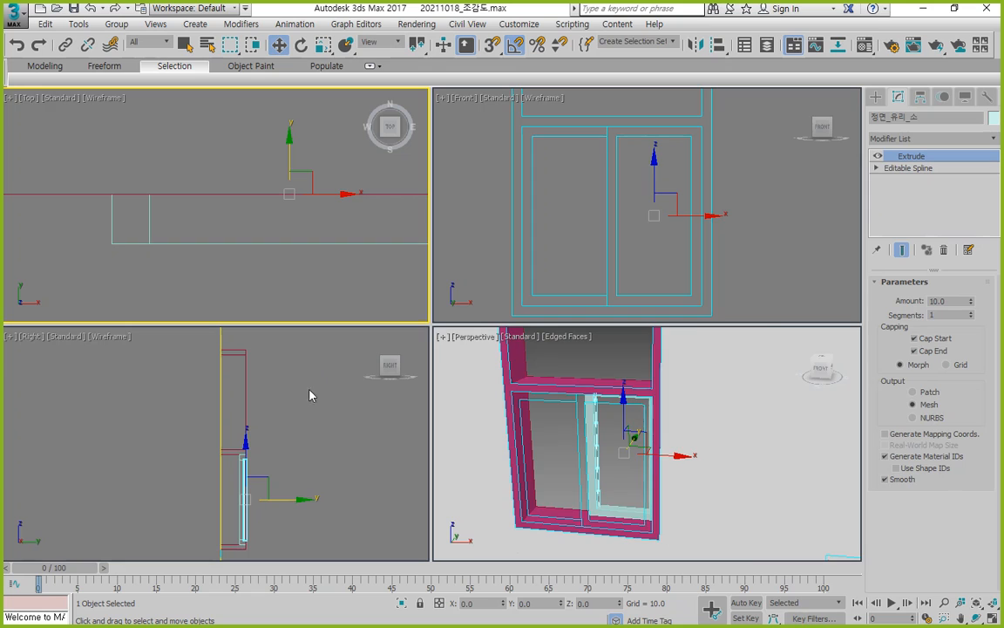
# Check the glass piece's source spline and remove the faulty glass piece
pyautogui.scroll(5, 608, 435)
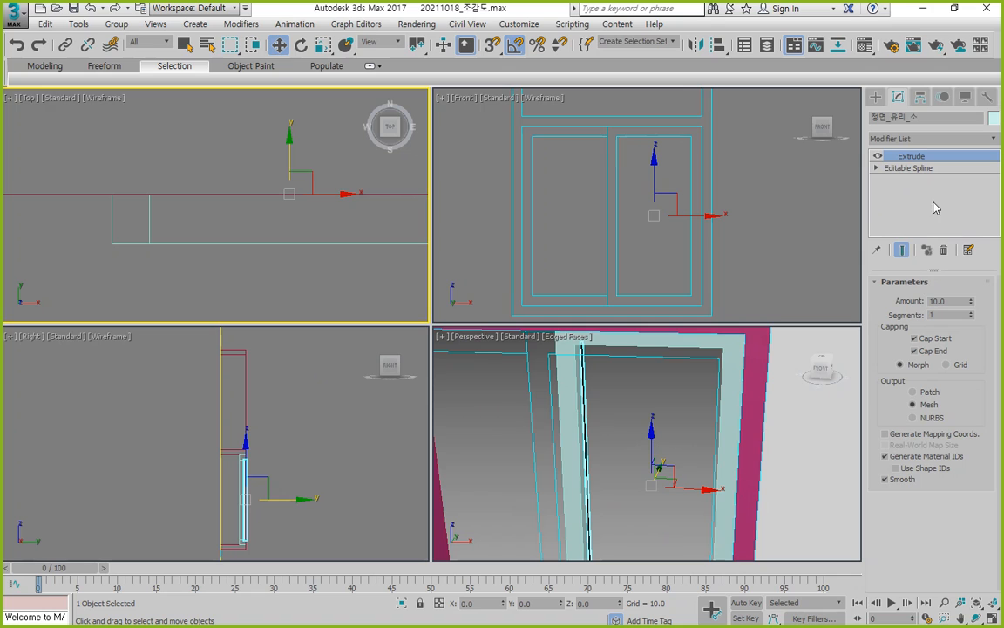
pyautogui.click(877, 167)
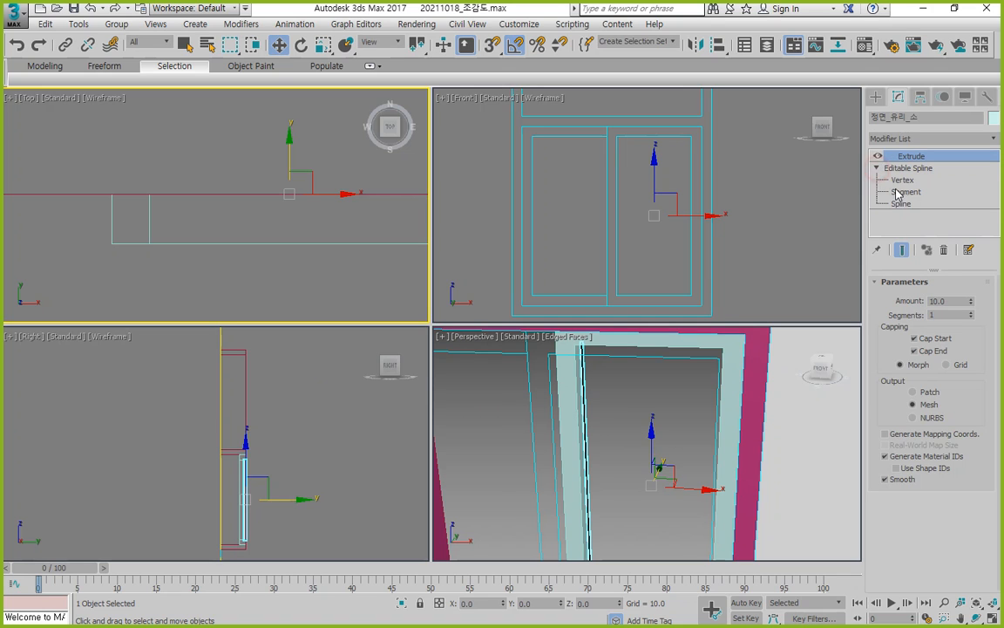
pyautogui.click(904, 203)
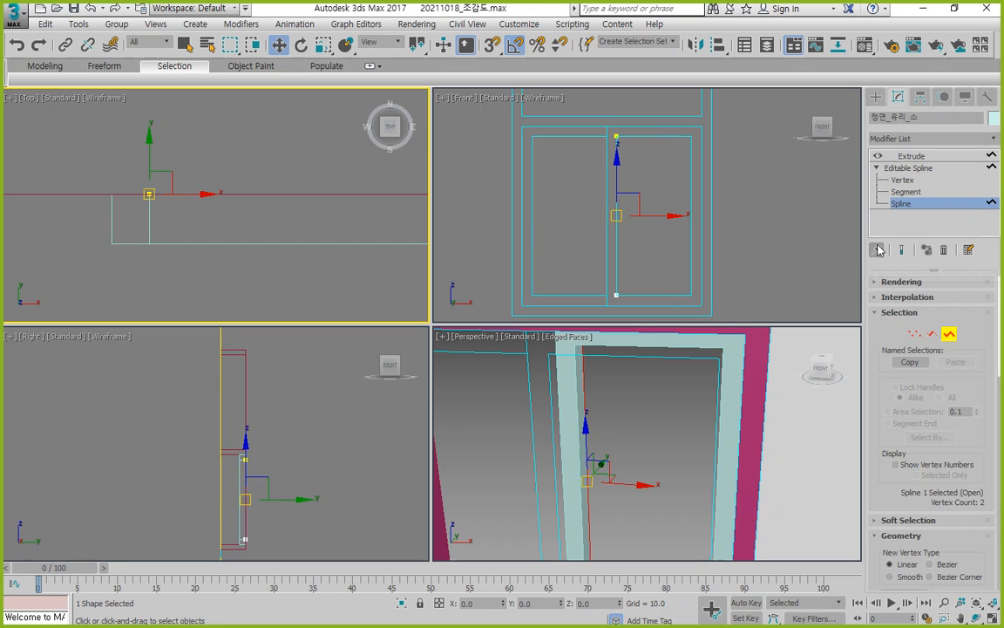
pyautogui.rightClick(828, 244)
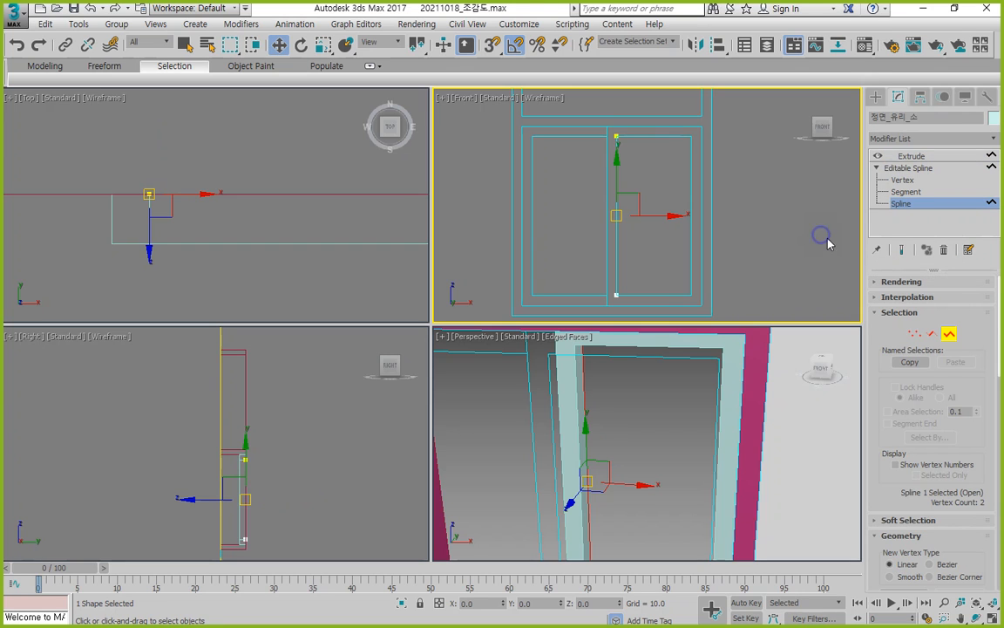
pyautogui.click(949, 333)
pyautogui.click(789, 319)
# Detach a copy of the sash's closed inner opening spline as 정면_유리_소 and deselect the sash
pyautogui.click(674, 295)
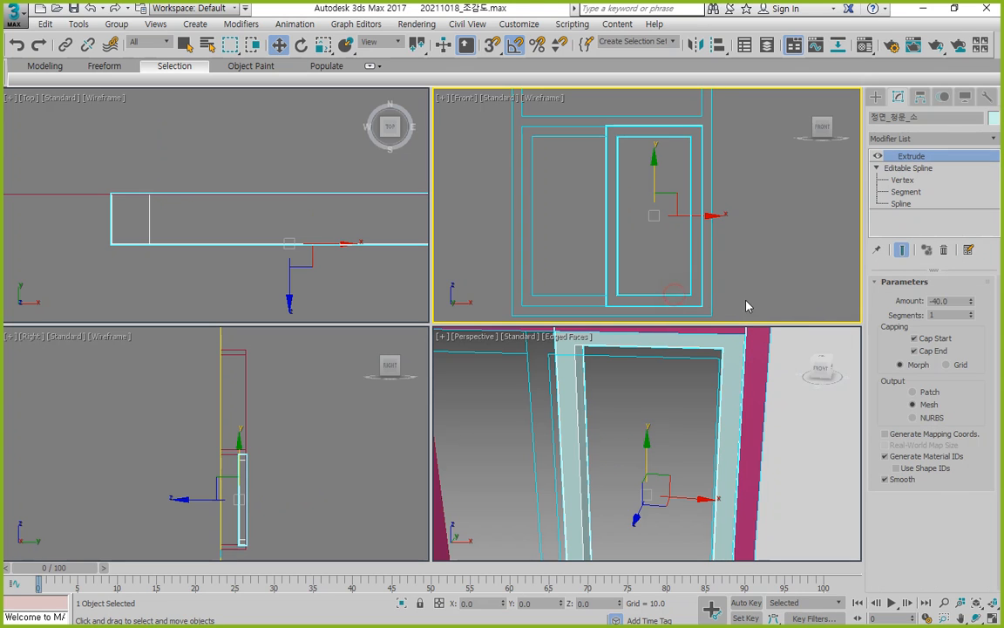
pyautogui.click(912, 205)
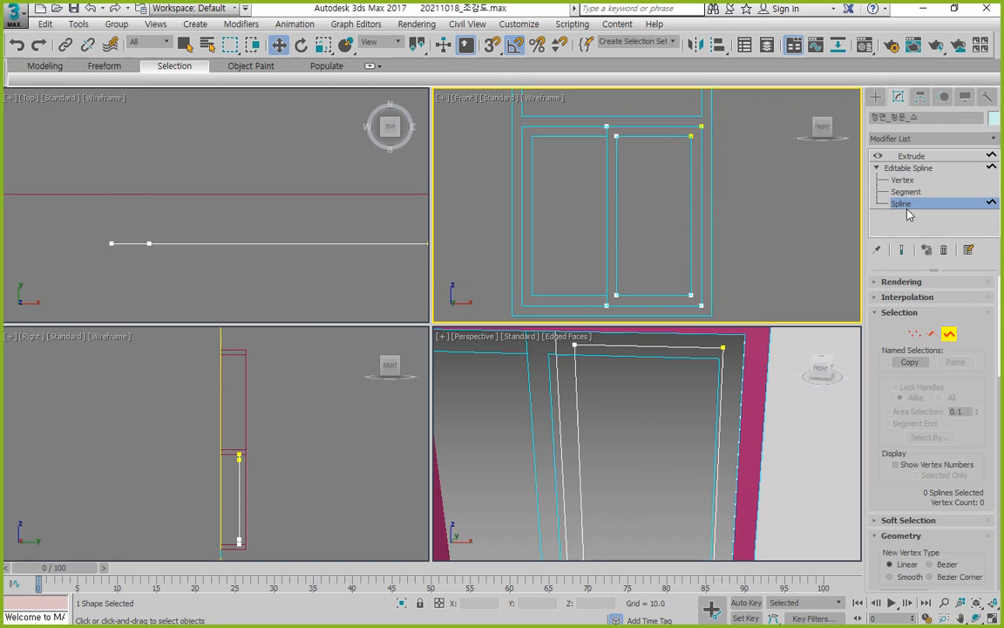
pyautogui.click(619, 207)
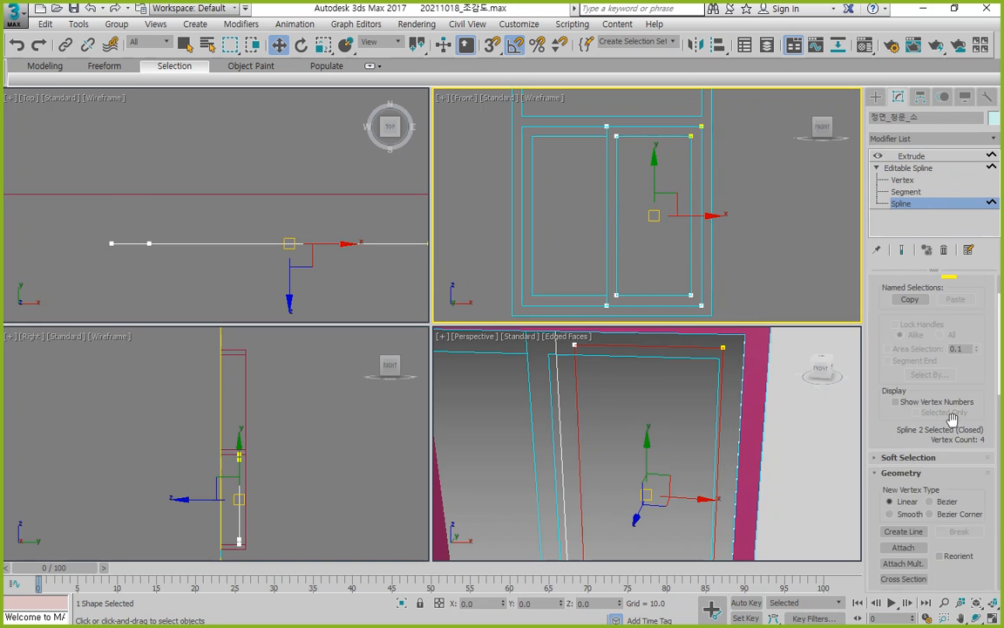
pyautogui.scroll(-6, 952, 417)
pyautogui.scroll(-5, 953, 419)
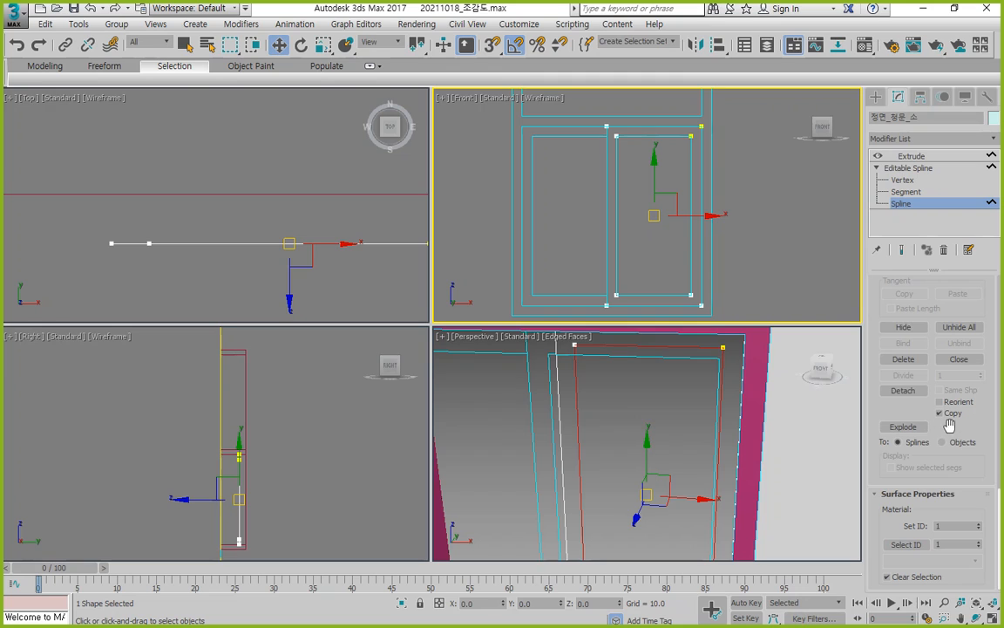
pyautogui.click(899, 391)
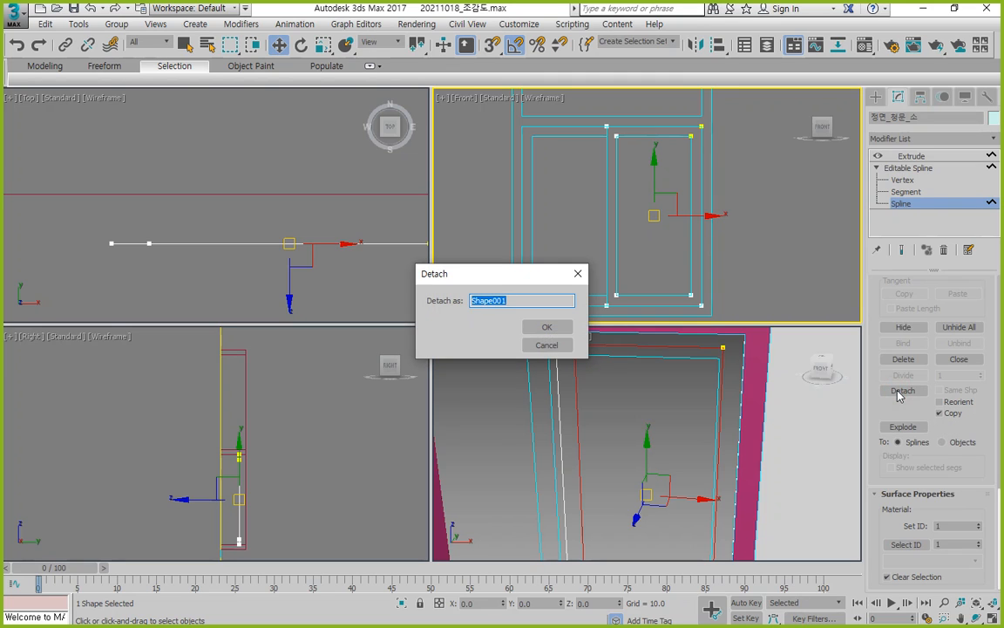
pyautogui.write('정면 유리 소')
pyautogui.press('Return')
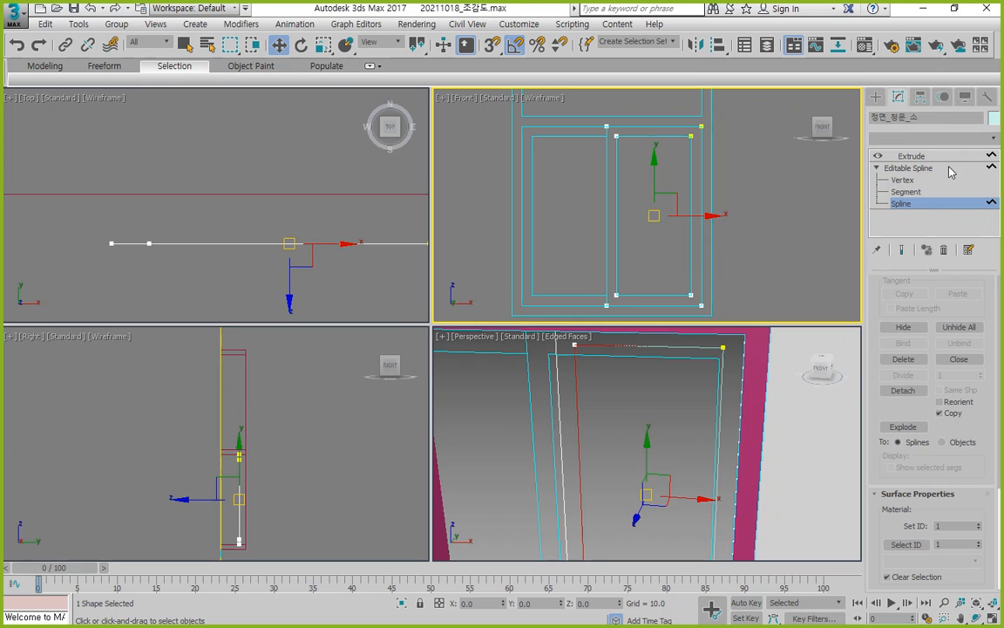
pyautogui.click(904, 211)
pyautogui.click(797, 229)
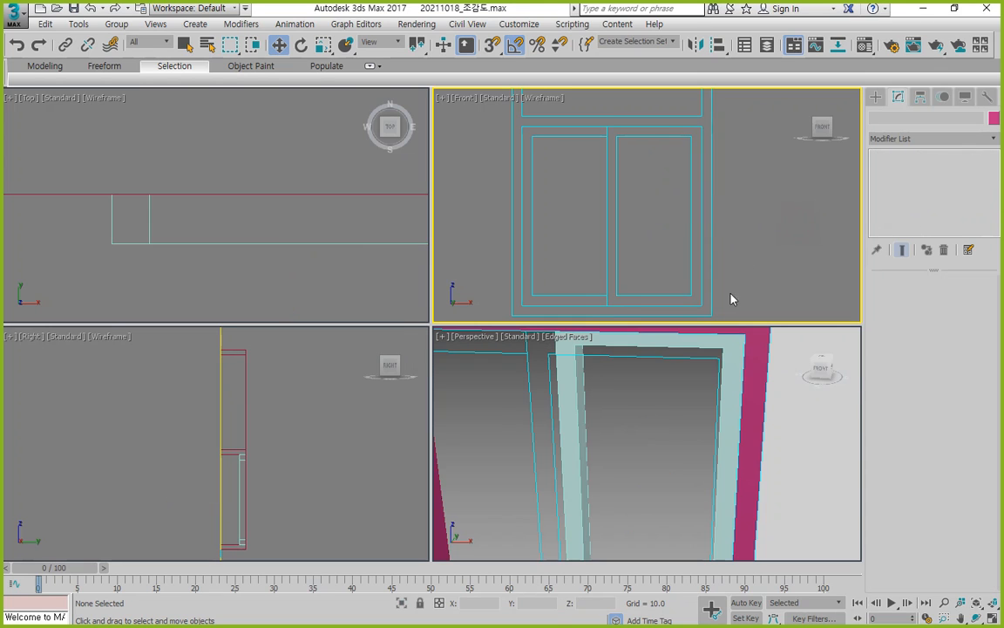
# Extrude the detached inner glass spline 정면_유리_소 of the lower right sash by -10
pyautogui.click(583, 418)
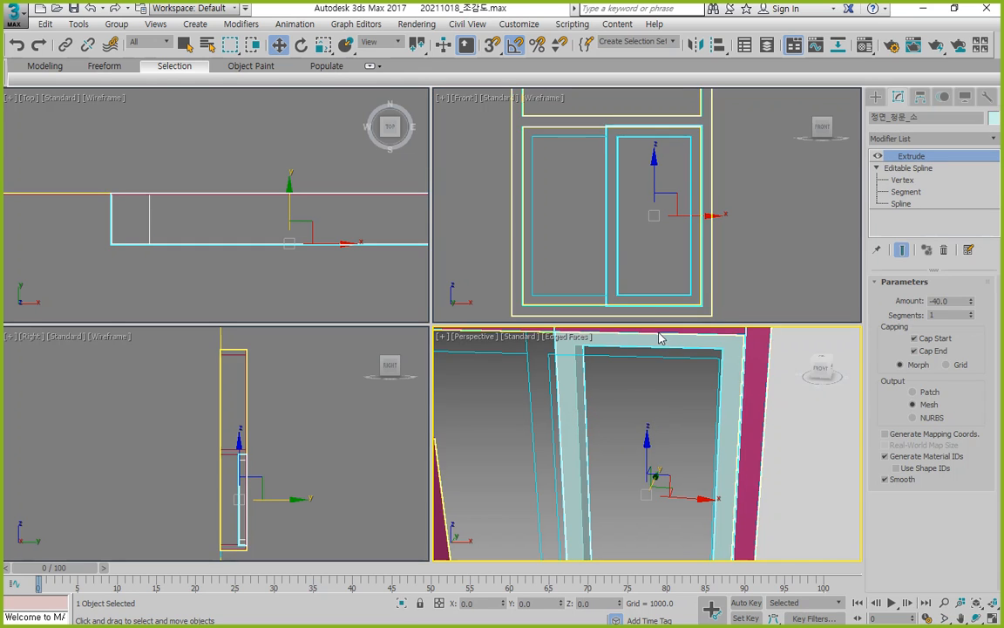
pyautogui.click(633, 420)
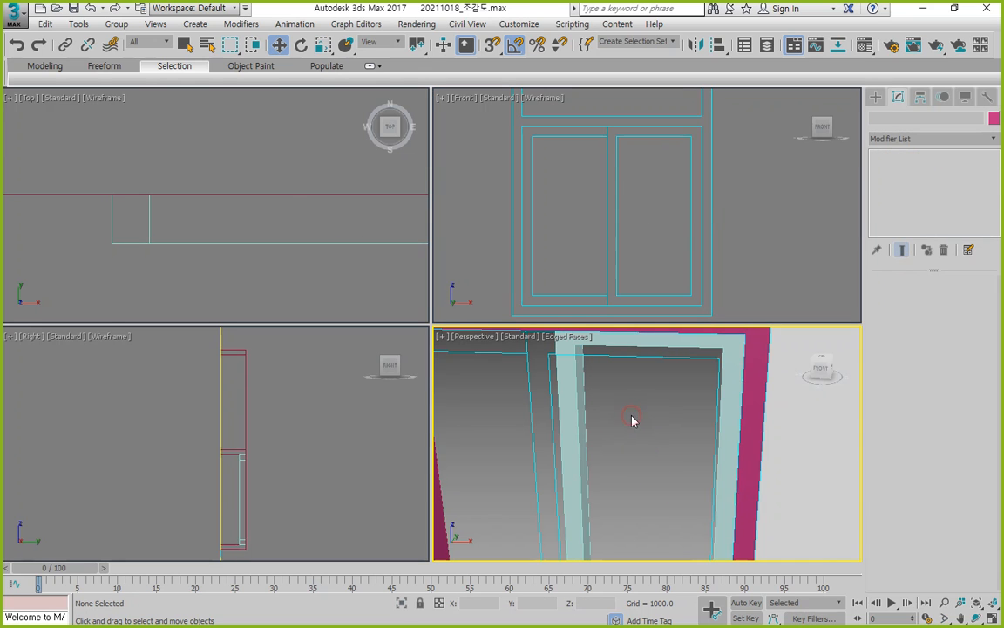
pyautogui.click(179, 244)
pyautogui.click(224, 267)
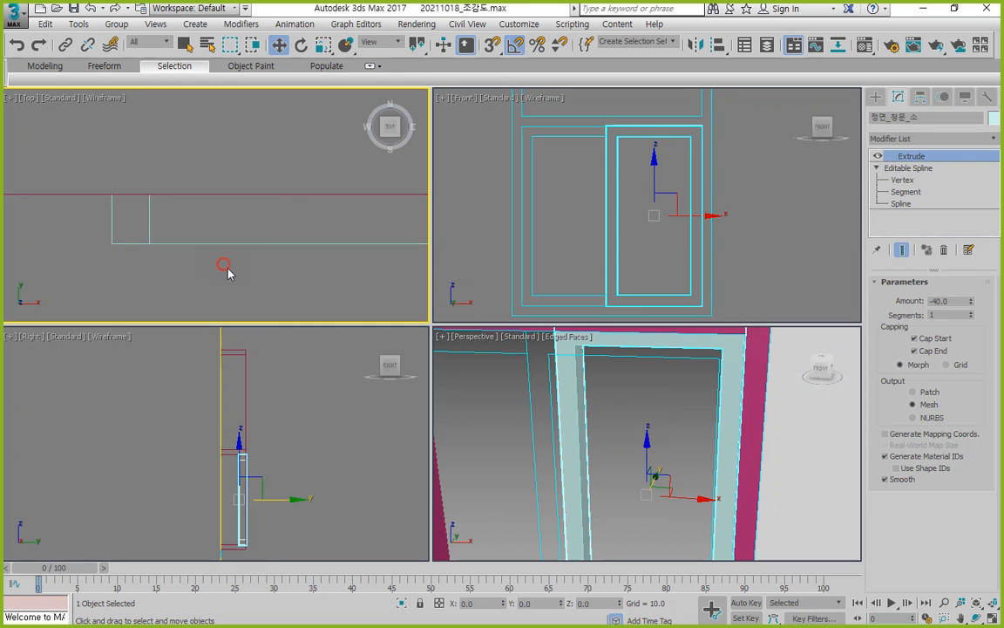
pyautogui.click(578, 425)
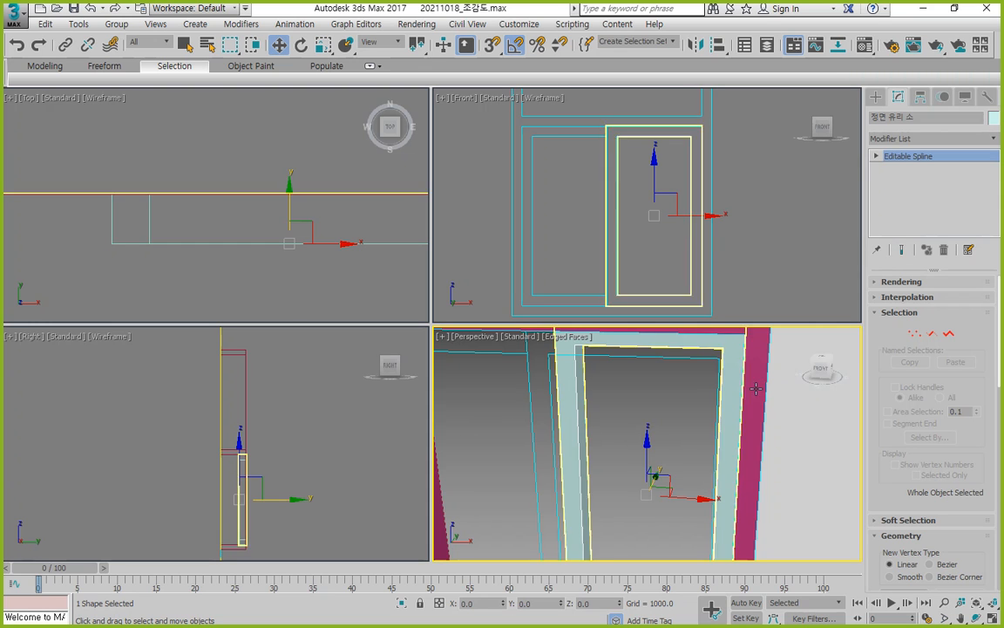
pyautogui.click(921, 139)
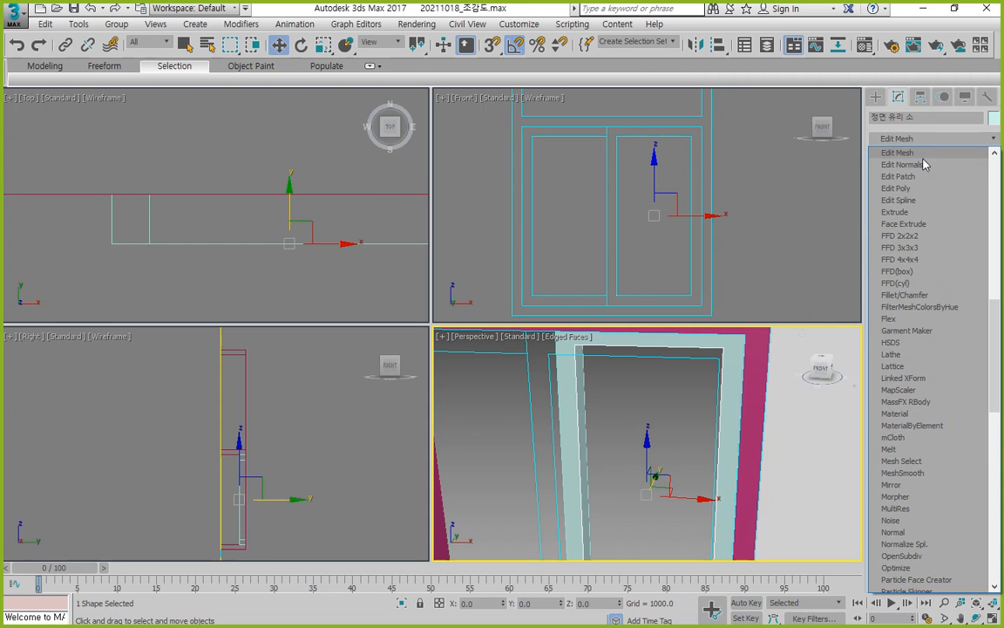
pyautogui.click(895, 212)
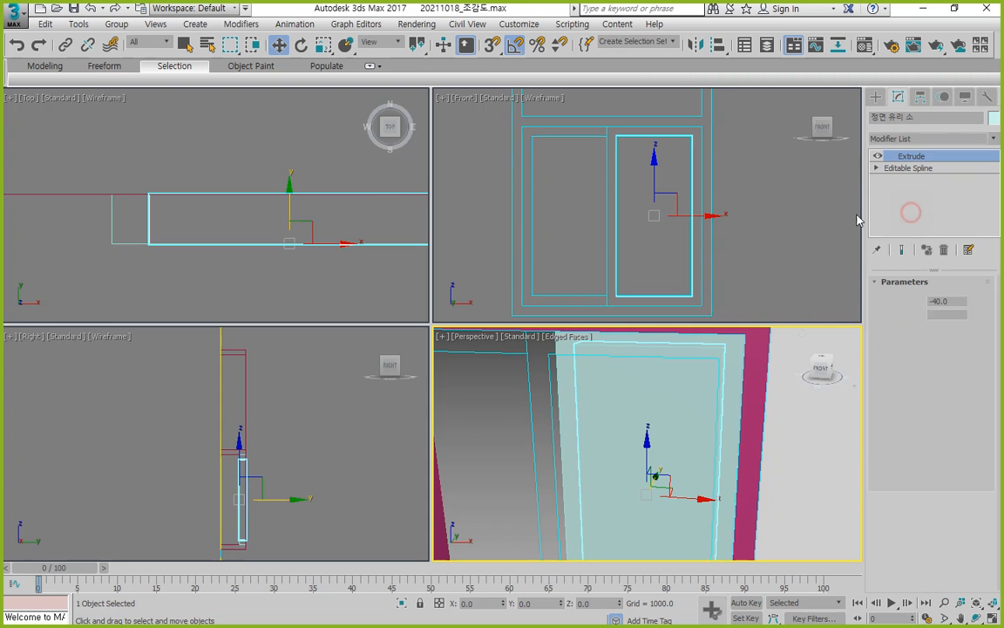
pyautogui.doubleClick(950, 300)
pyautogui.write('10')
pyautogui.press('Return')
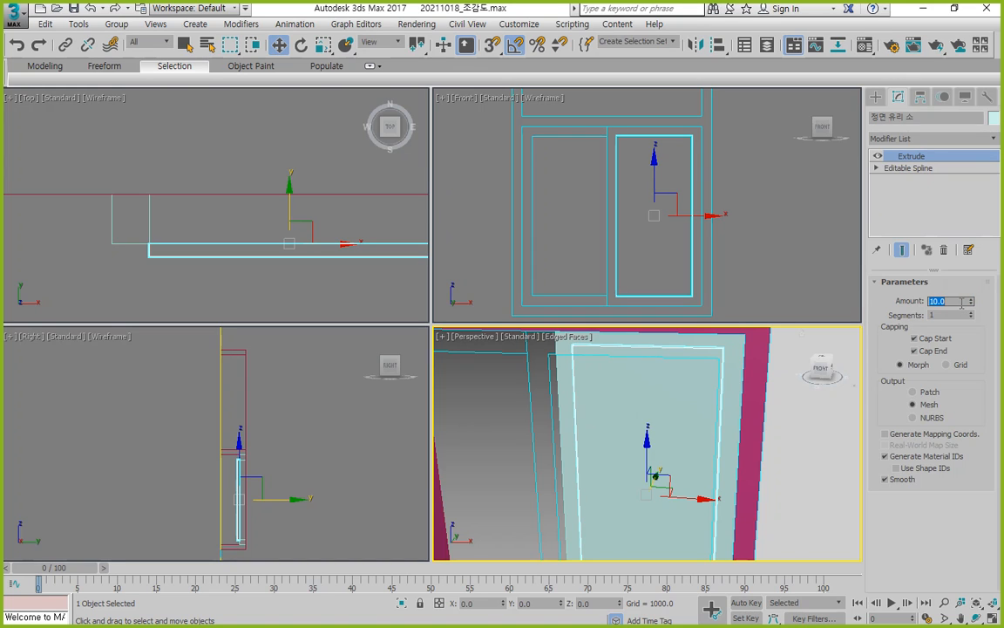
pyautogui.press('Return')
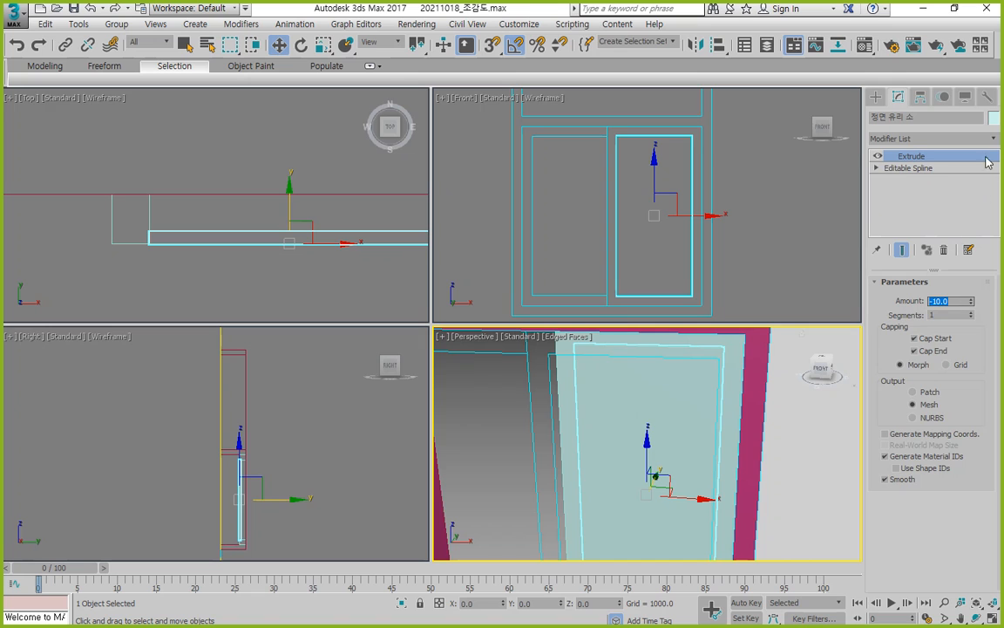
# Change the extruded glass pane's object color to dark teal
pyautogui.click(995, 117)
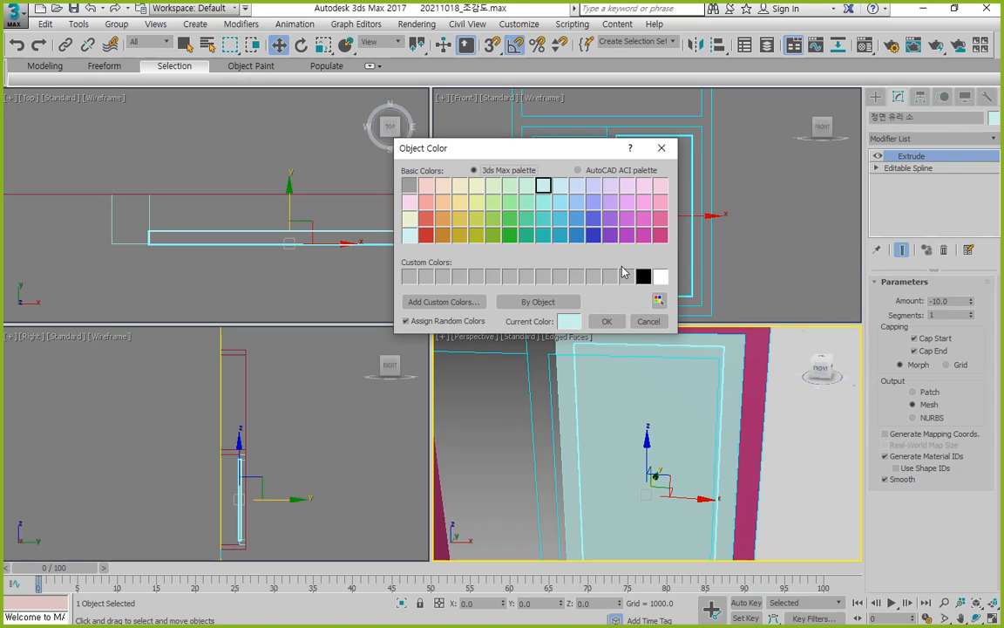
pyautogui.click(544, 235)
pyautogui.click(607, 321)
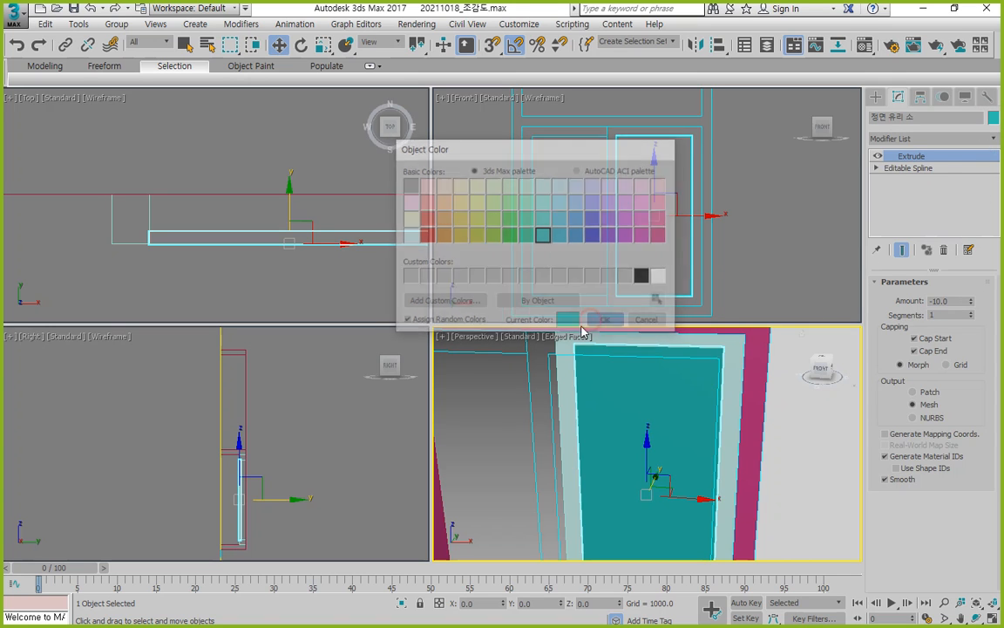
# Align the glass pane to the lower right sash in Y position, maximum to maximum, in the top view
pyautogui.rightClick(122, 218)
pyautogui.hotkey('alt', 'a')
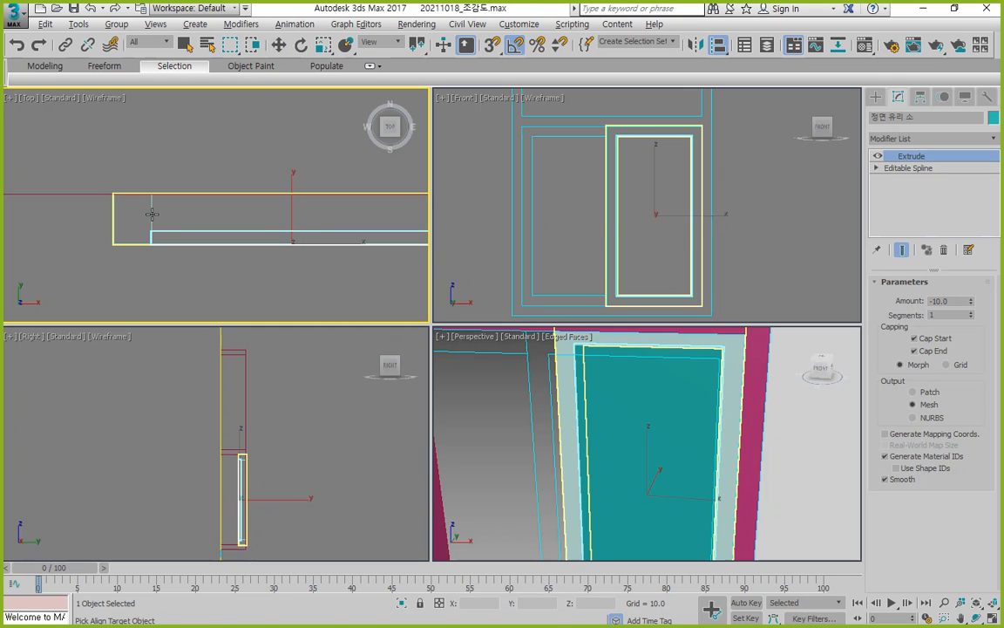
pyautogui.click(152, 218)
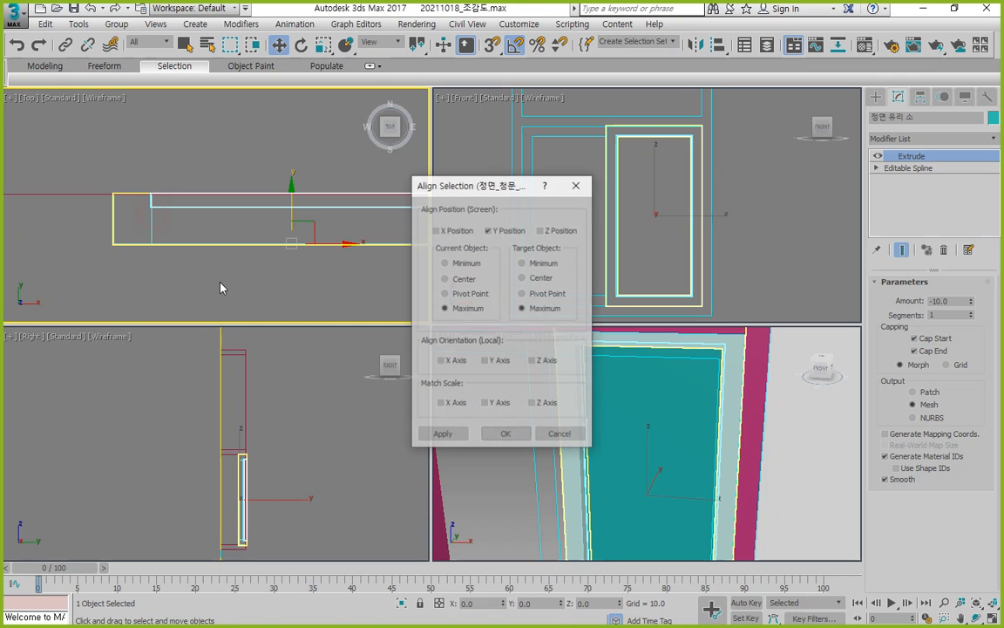
pyautogui.click(442, 434)
pyautogui.click(506, 434)
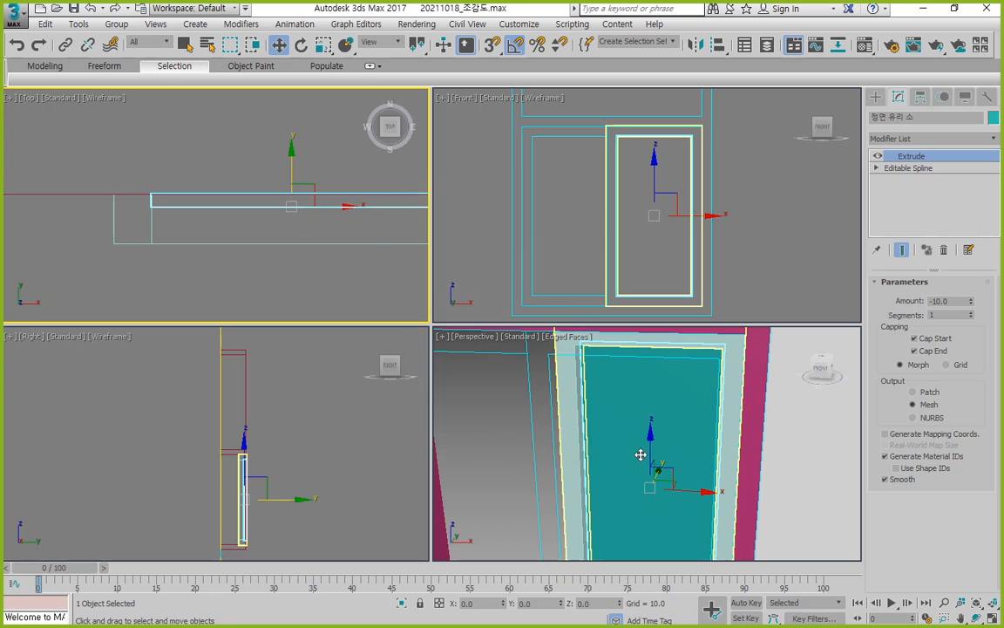
# Group the lower right sash with its glass pane and name the group 정면 유리 소
pyautogui.rightClick(623, 443)
pyautogui.moveTo(623, 444)
pyautogui.keyDown('alt'); pyautogui.mouseDown(button='middle')
pyautogui.moveTo(600, 403)
pyautogui.moveTo(601, 421)
pyautogui.moveTo(624, 445)
pyautogui.mouseUp(button='middle'); pyautogui.keyUp('alt')
pyautogui.click(233, 268)
pyautogui.moveTo(233, 266); pyautogui.dragTo(133, 209)
pyautogui.click(116, 23)
pyautogui.click(106, 38)
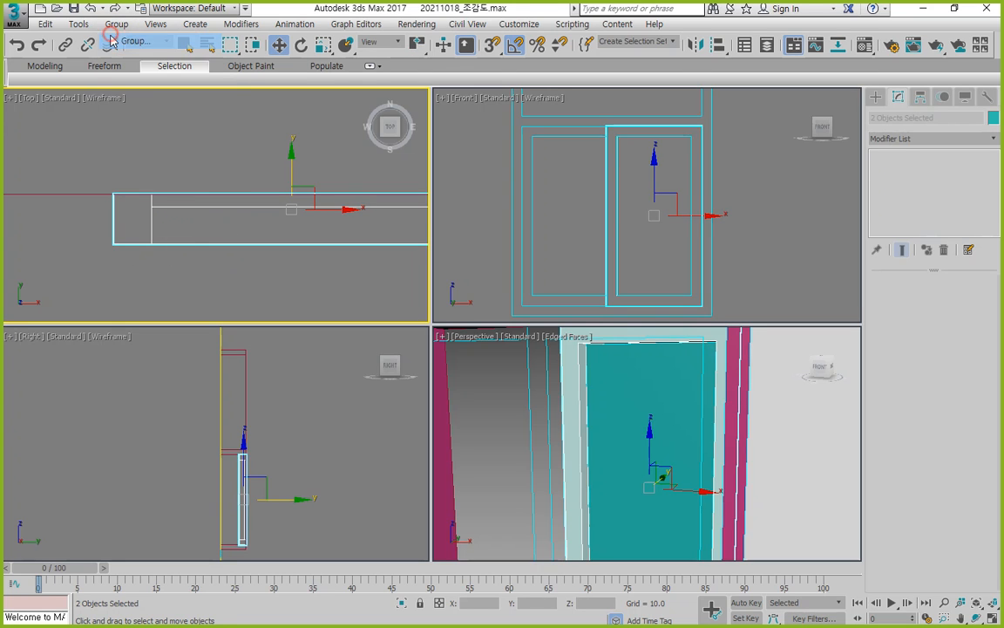
pyautogui.click(512, 345)
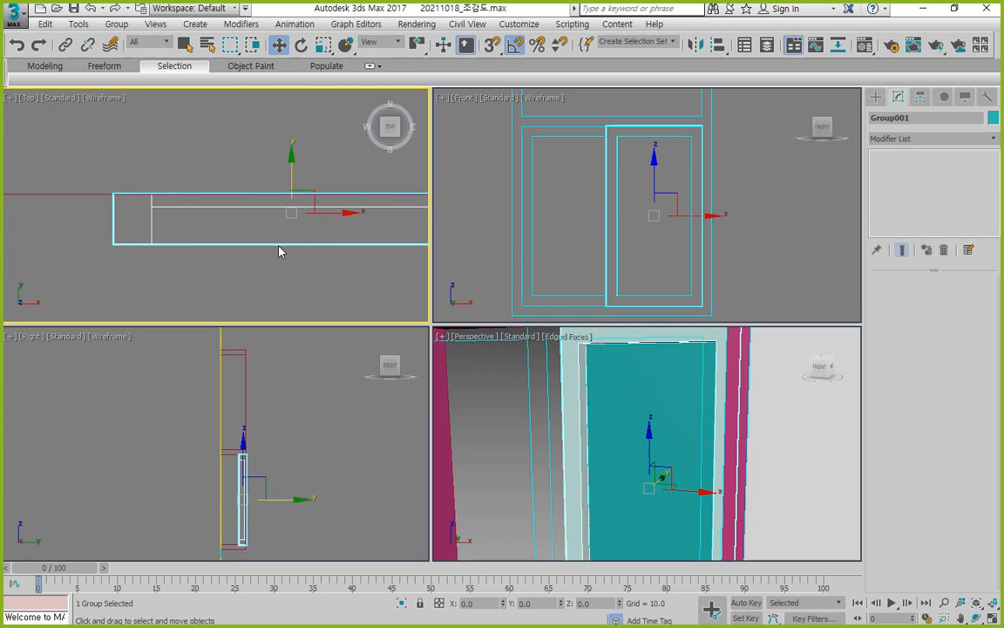
pyautogui.click(926, 118)
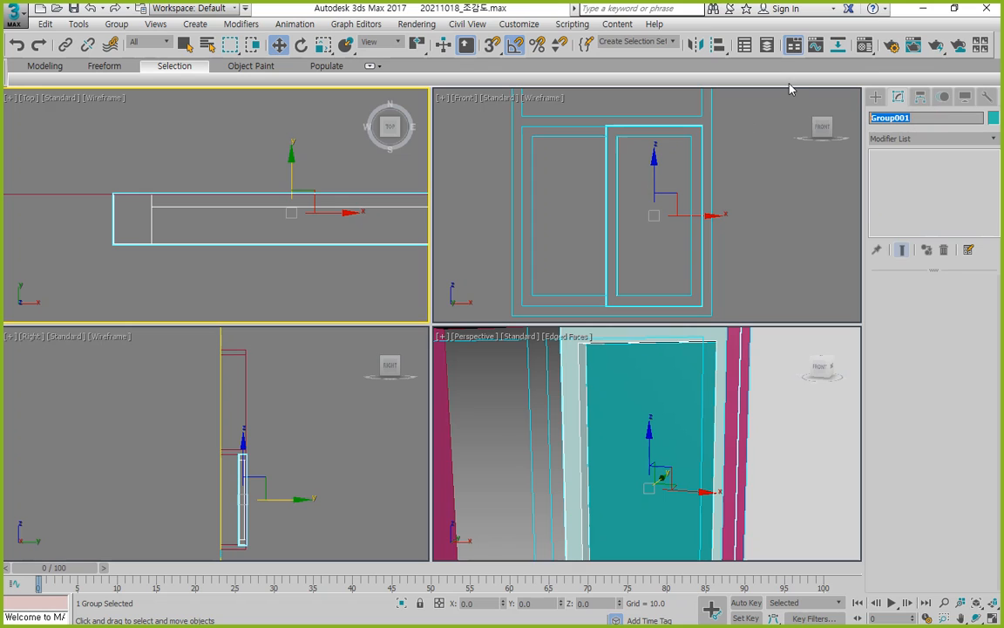
pyautogui.write('정면 유리 소')
pyautogui.press('Return')
# Clone the grouped sash as one instance toward the left half of the window frame in the top view
pyautogui.scroll(-3, 262, 192)
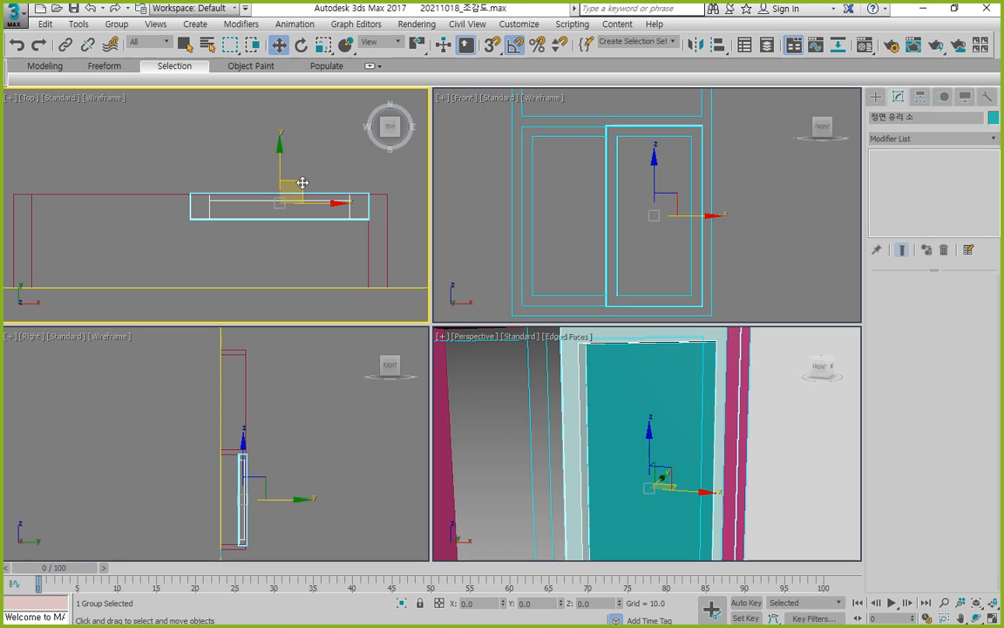
pyautogui.keyDown('shift'); pyautogui.moveTo(301, 182); pyautogui.dragTo(151, 219); pyautogui.keyUp('shift')
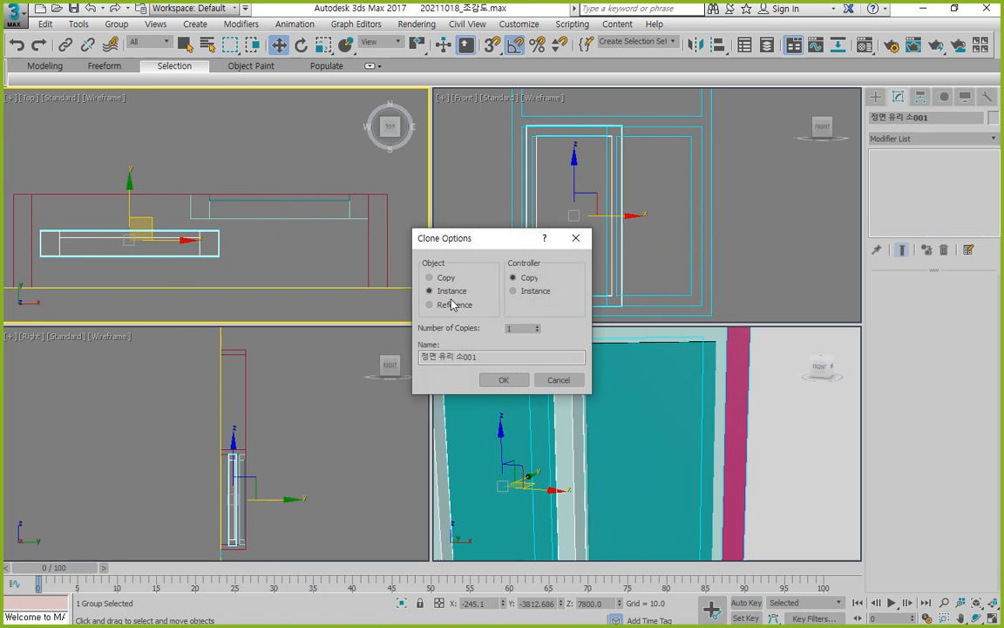
pyautogui.click(504, 381)
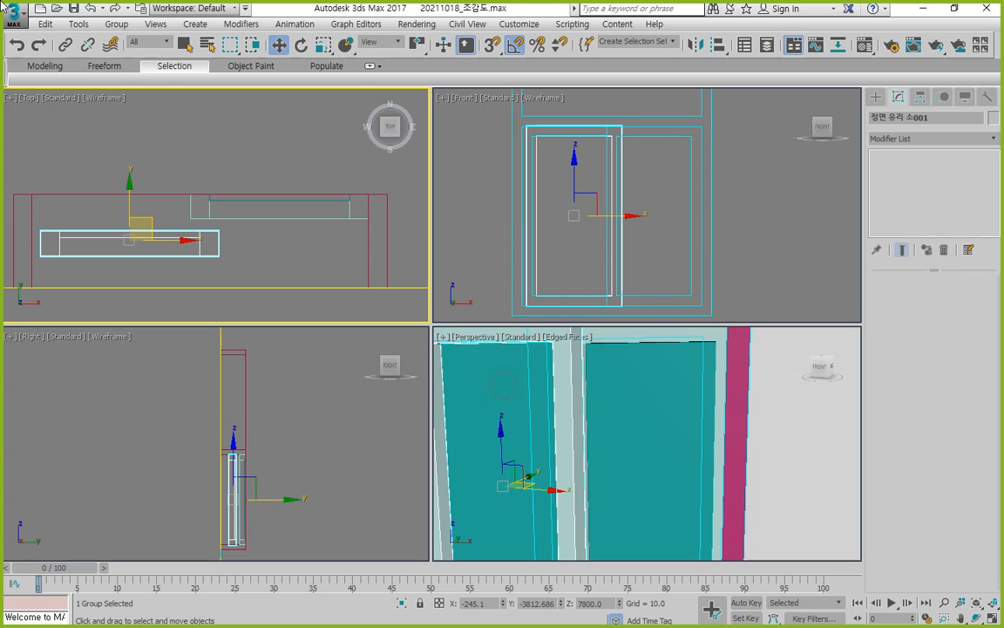
# Align the cloned sash to the right sash in Y position, current maximum to target minimum
pyautogui.hotkey('alt', 'a')
pyautogui.click(206, 197)
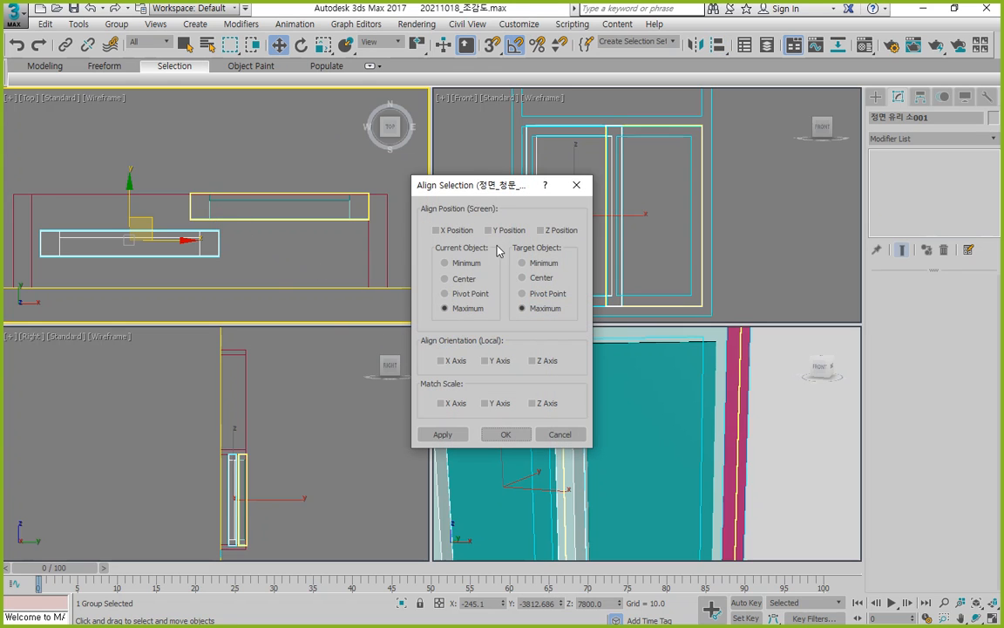
pyautogui.click(501, 232)
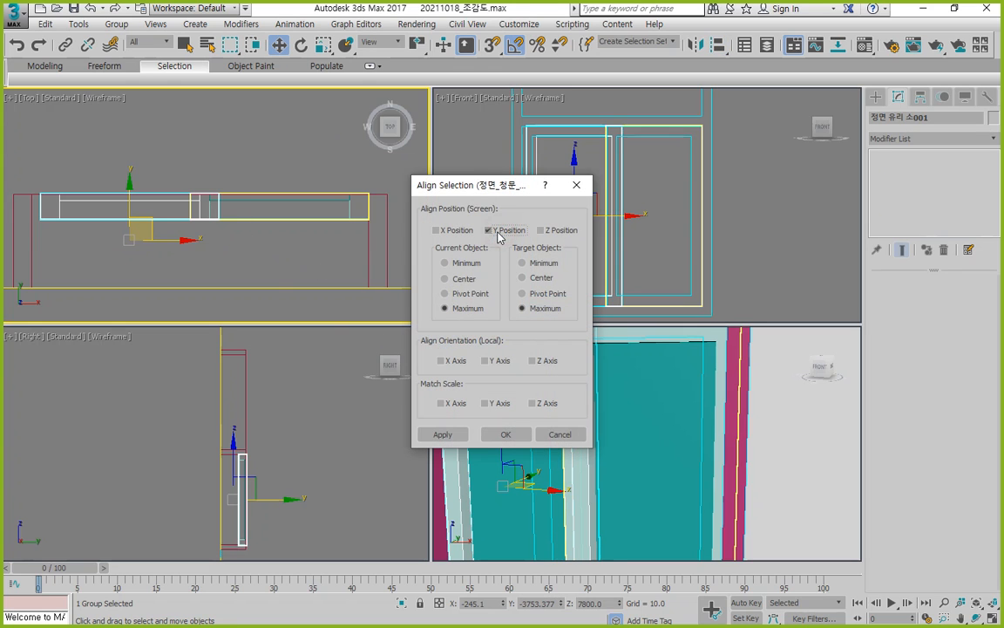
pyautogui.click(465, 263)
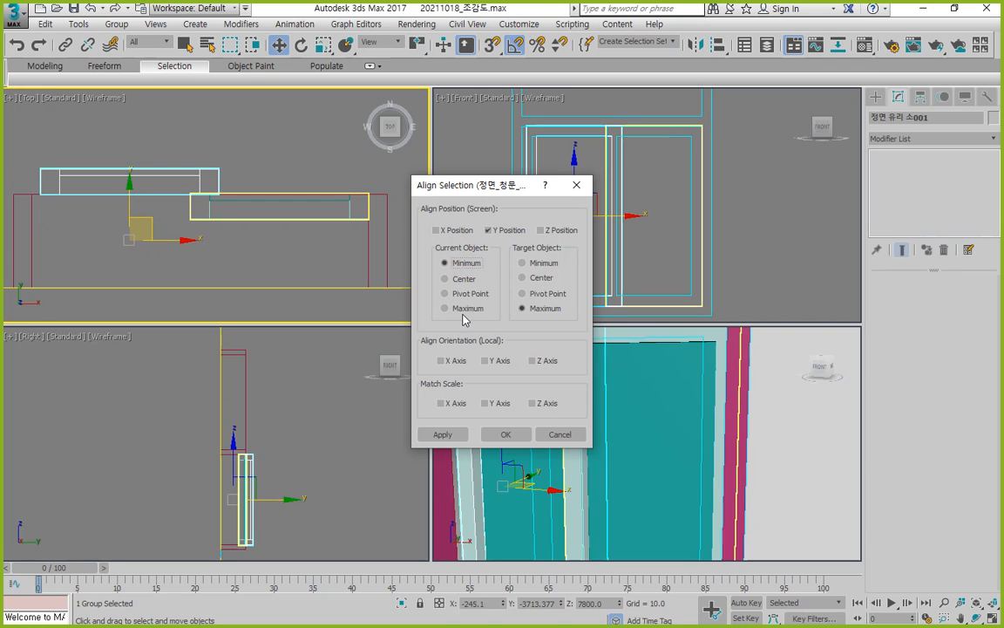
pyautogui.click(465, 310)
pyautogui.click(540, 263)
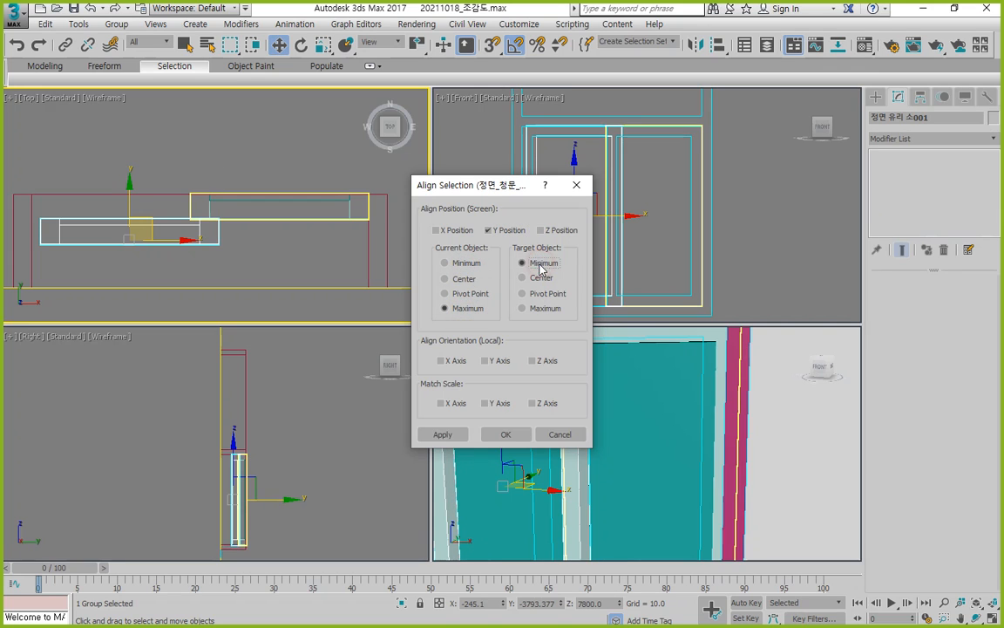
pyautogui.click(505, 434)
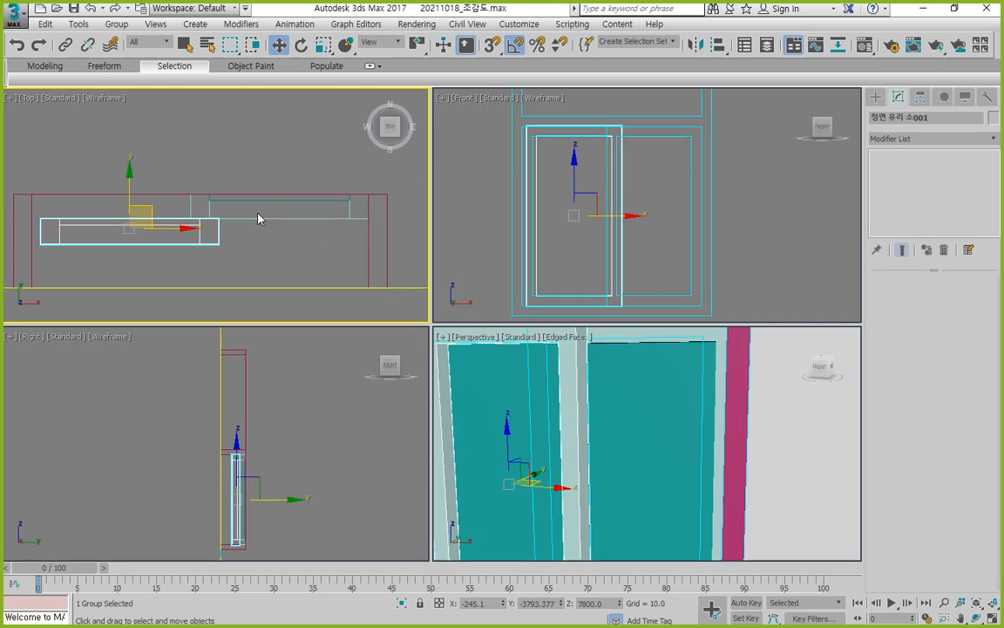
# Turn on 3D snapping and try to snap the cloned sash's left corner to the frame's inner edge in the top view
pyautogui.moveTo(262, 209); pyautogui.dragTo(341, 204, button='middle')
pyautogui.scroll(3, 220, 222)
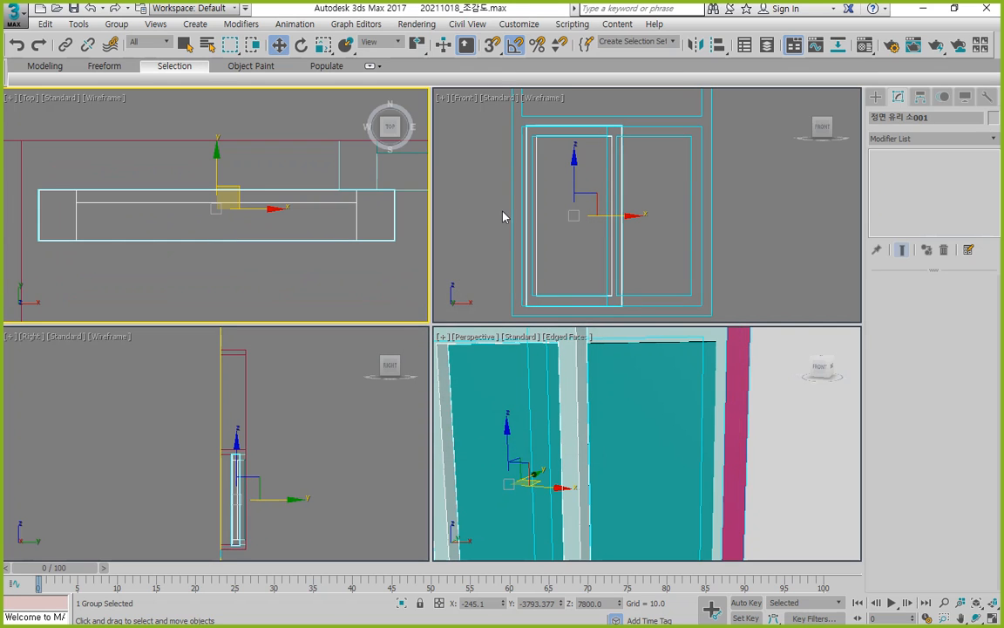
pyautogui.scroll(-3, 324, 203)
pyautogui.moveTo(356, 193); pyautogui.dragTo(282, 186, button='middle')
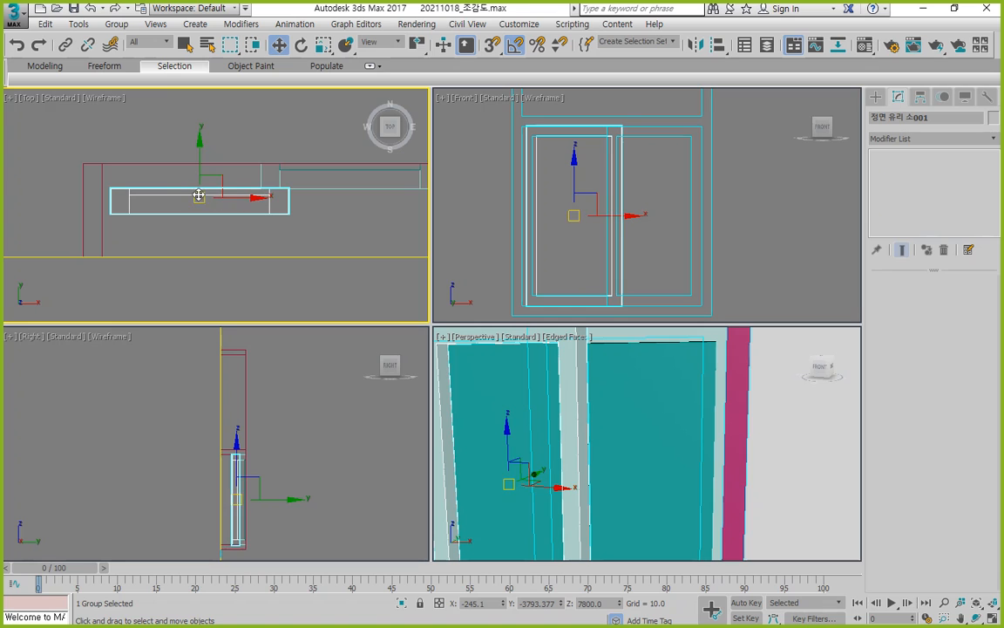
pyautogui.click(117, 189)
pyautogui.press('s')
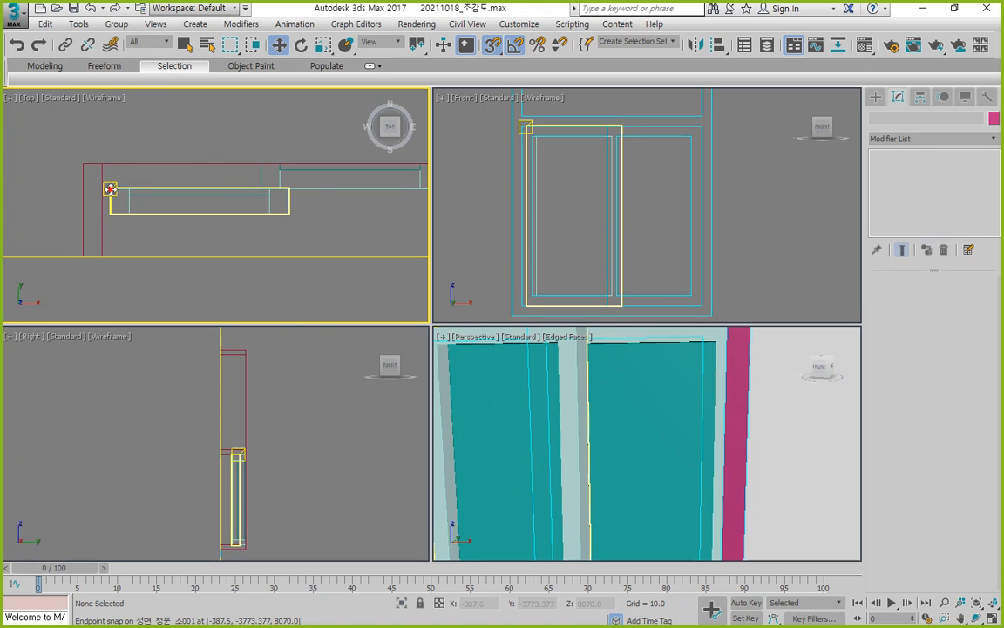
pyautogui.moveTo(111, 189); pyautogui.dragTo(104, 171)
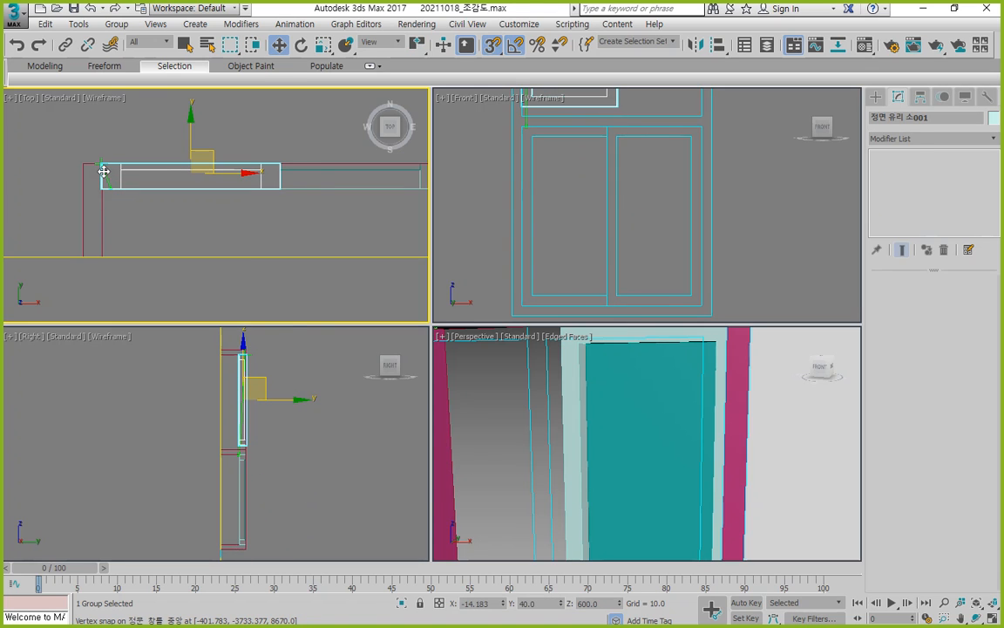
pyautogui.moveTo(105, 175)
pyautogui.mouseDown()
pyautogui.moveTo(113, 199)
pyautogui.moveTo(103, 166)
pyautogui.mouseUp()
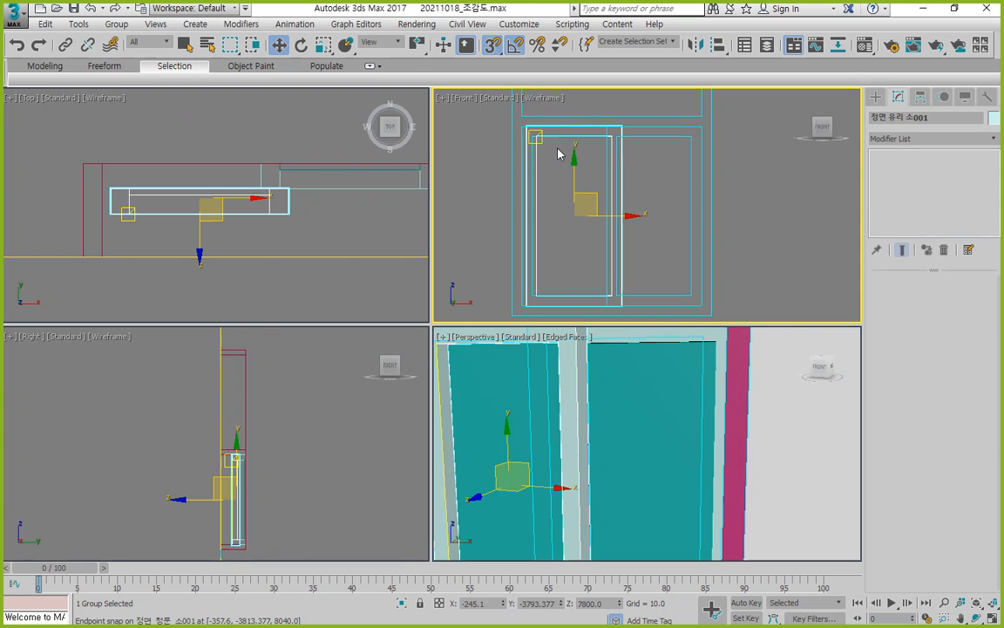
# Snap the cloned sash to the frame opening's upper left corner in the front view and realign its Y maximum to the right sash's minimum
pyautogui.scroll(3, 540, 125)
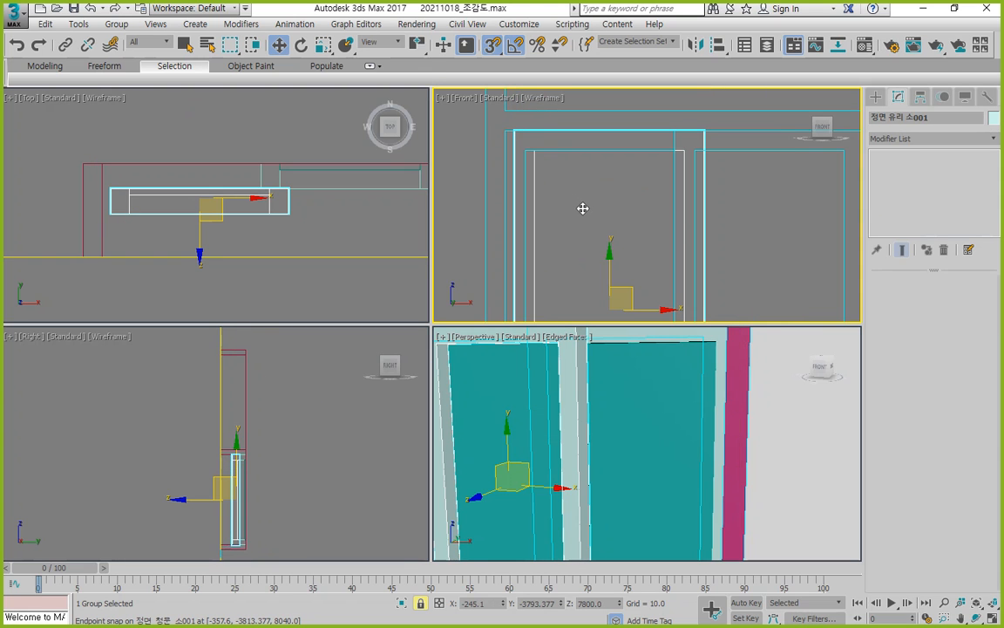
pyautogui.moveTo(583, 208); pyautogui.dragTo(505, 134)
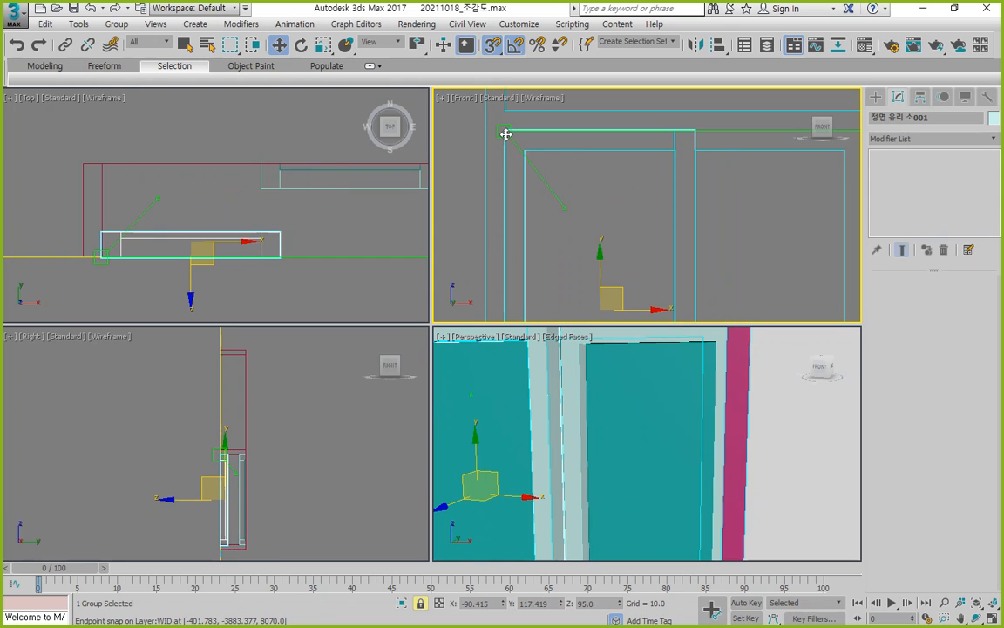
pyautogui.rightClick(339, 209)
pyautogui.hotkey('alt', 'a')
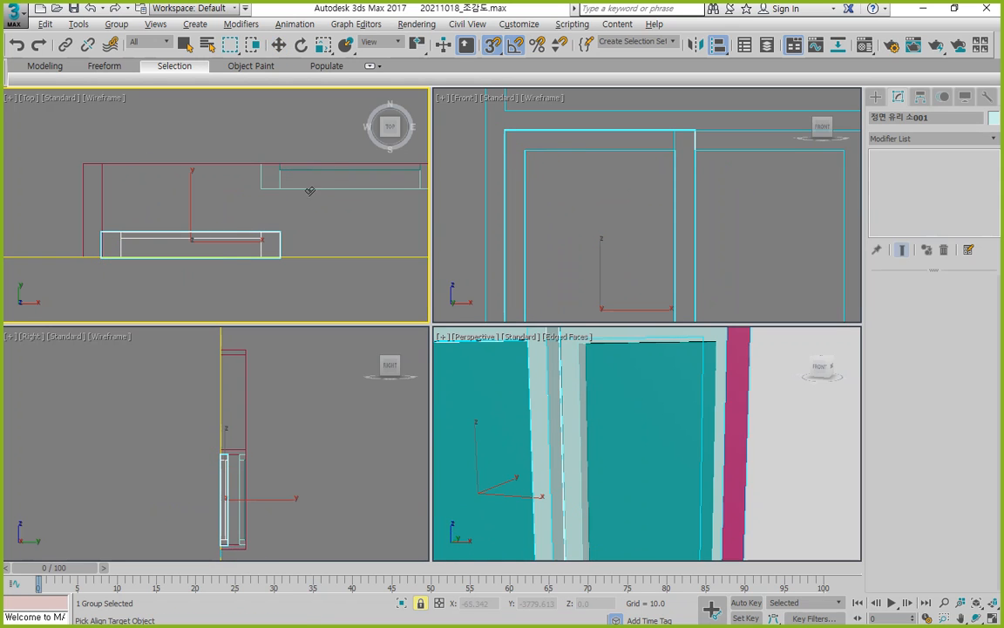
pyautogui.click(314, 190)
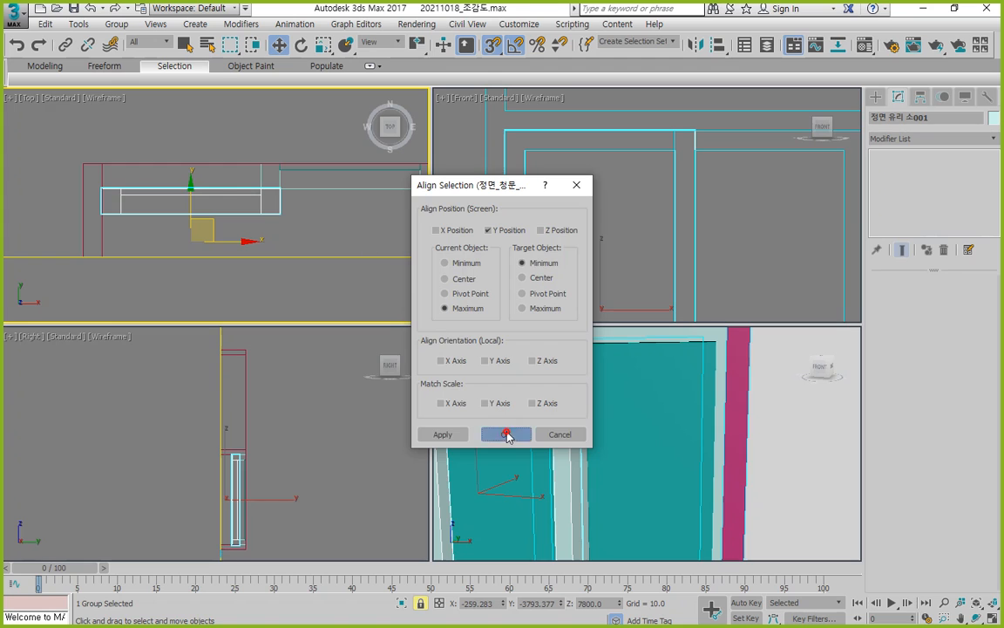
pyautogui.click(505, 433)
# Unlock and clear the selection, and check both glazed sashes inside the frame in the perspective view
pyautogui.click(345, 441)
pyautogui.press('space')
pyautogui.click(342, 443)
pyautogui.scroll(-5, 635, 442)
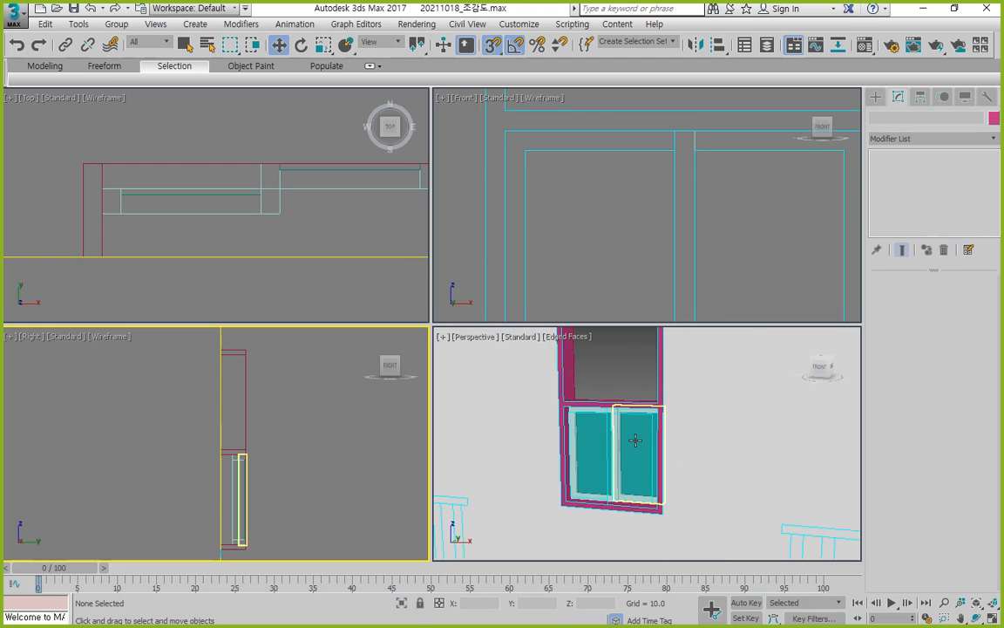
pyautogui.scroll(3, 633, 441)
pyautogui.scroll(-6, 633, 441)
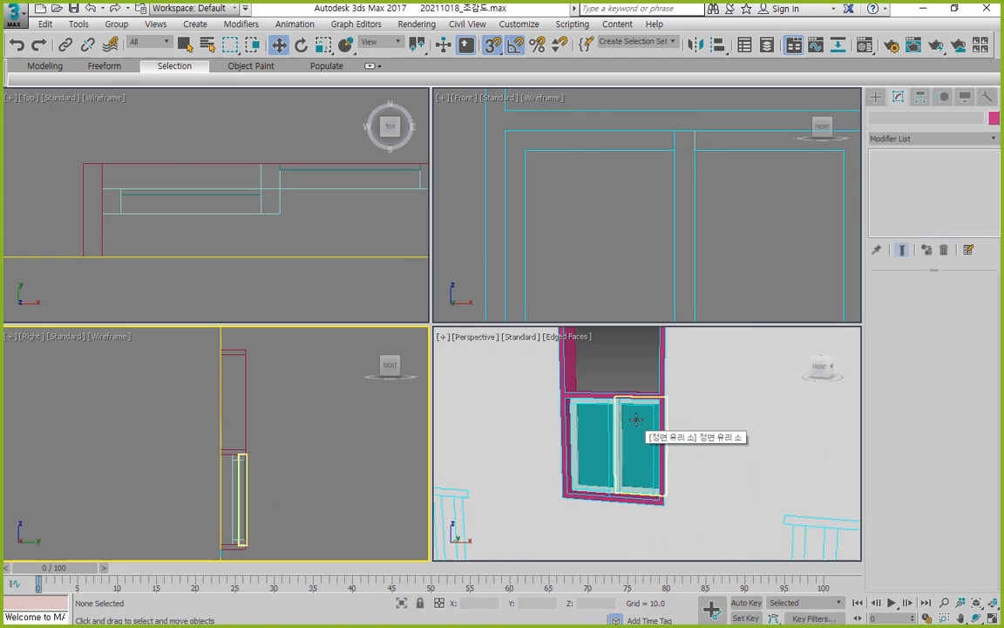
# Select the central window frame in the front view and enter Spline sub-object editing on its Editable Spline
pyautogui.scroll(3, 634, 404)
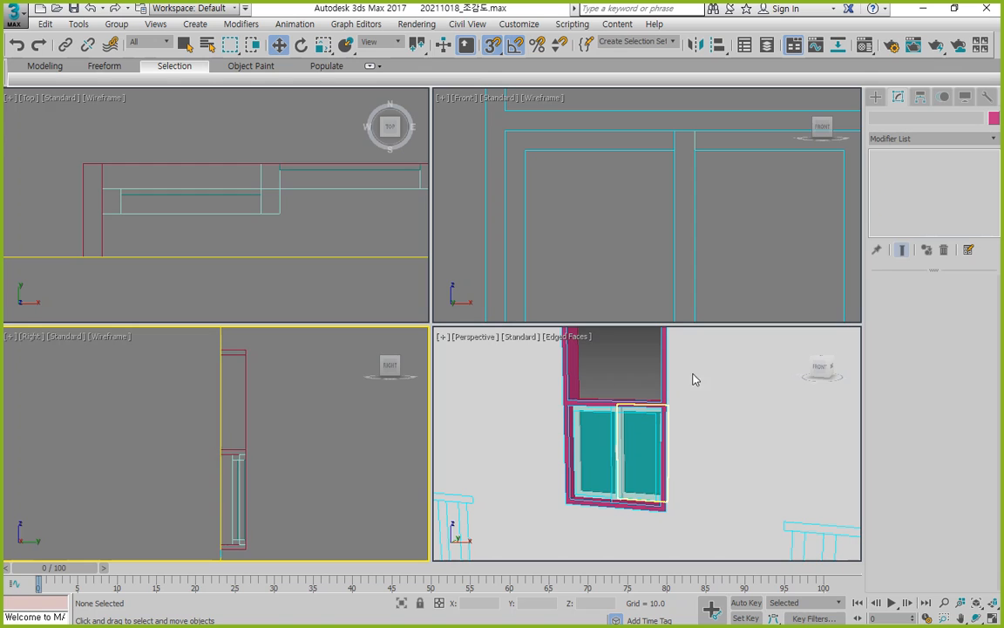
pyautogui.moveTo(620, 383); pyautogui.dragTo(621, 453, button='middle')
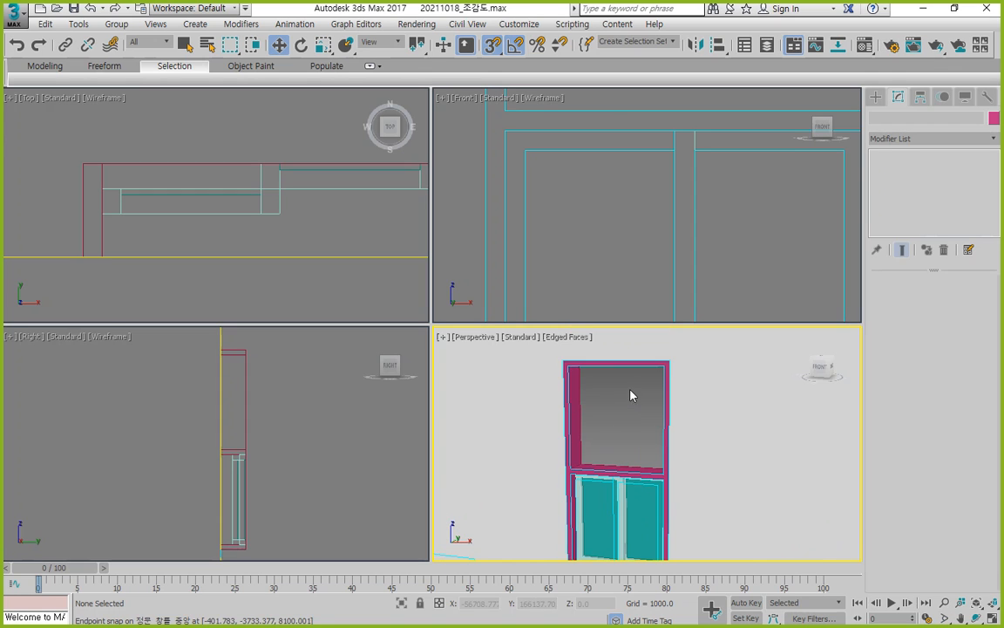
pyautogui.scroll(-3, 603, 253)
pyautogui.scroll(-3, 600, 153)
pyautogui.moveTo(601, 152); pyautogui.dragTo(585, 215, button='middle')
pyautogui.scroll(1, 585, 214)
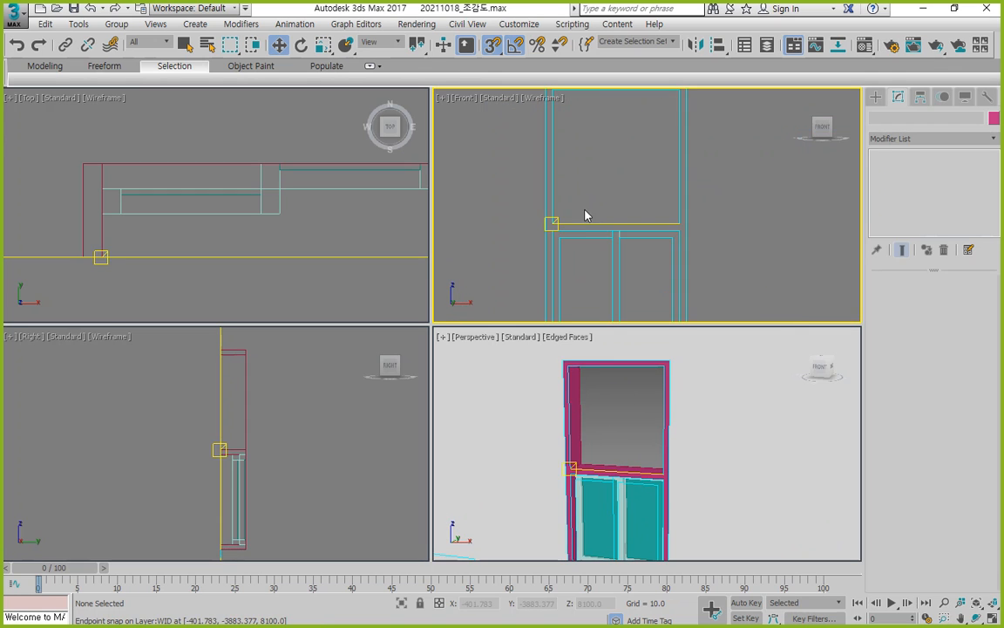
pyautogui.click(583, 223)
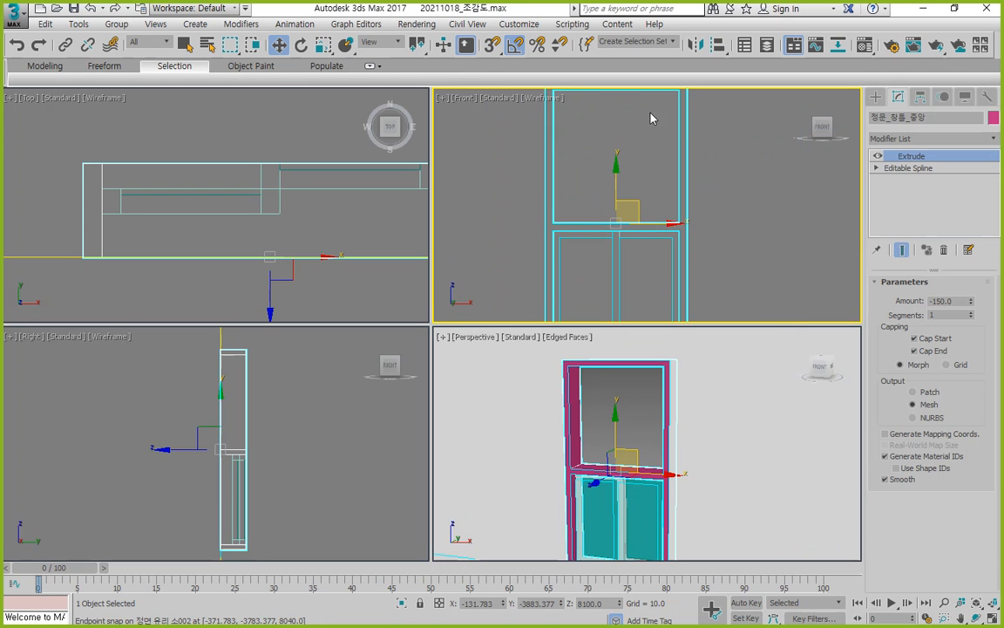
pyautogui.click(877, 167)
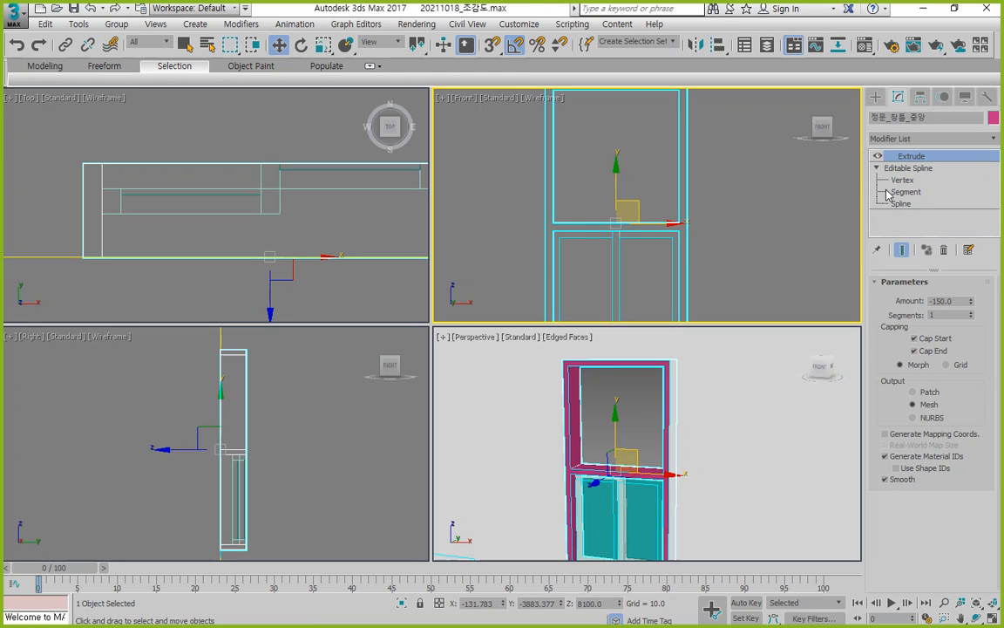
pyautogui.click(901, 202)
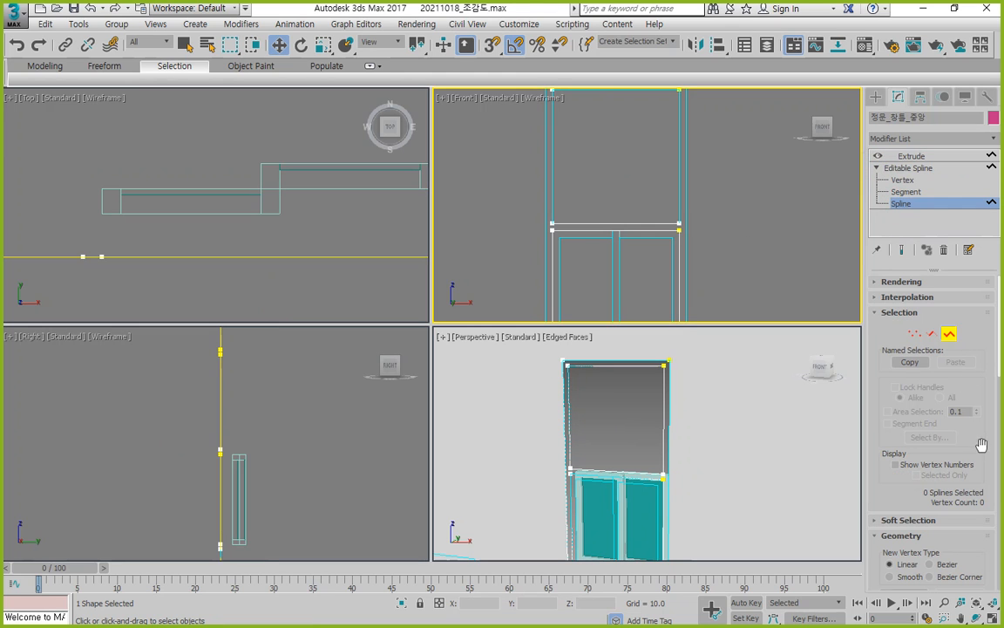
# Detach a copy of the frame's upper opening spline as "정면 유리 소" and leave spline editing
pyautogui.scroll(-10, 986, 439)
pyautogui.scroll(-5, 985, 438)
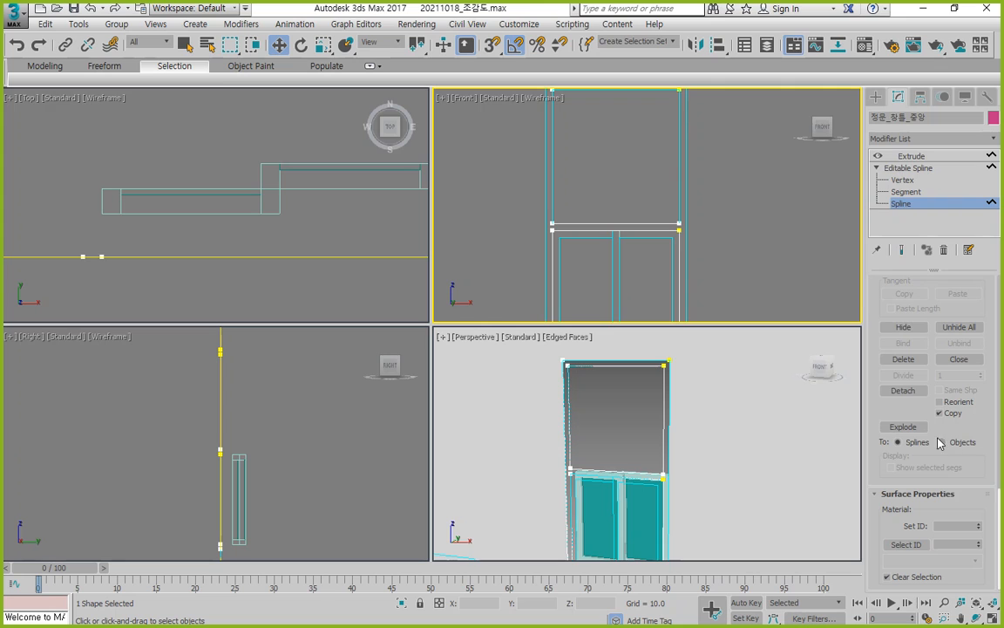
pyautogui.click(553, 198)
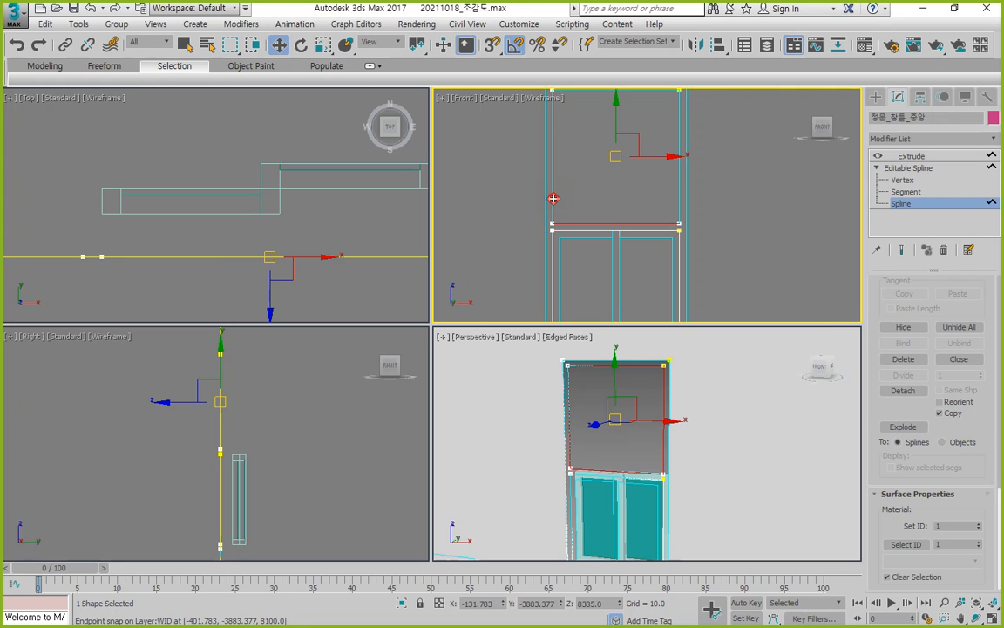
pyautogui.click(902, 389)
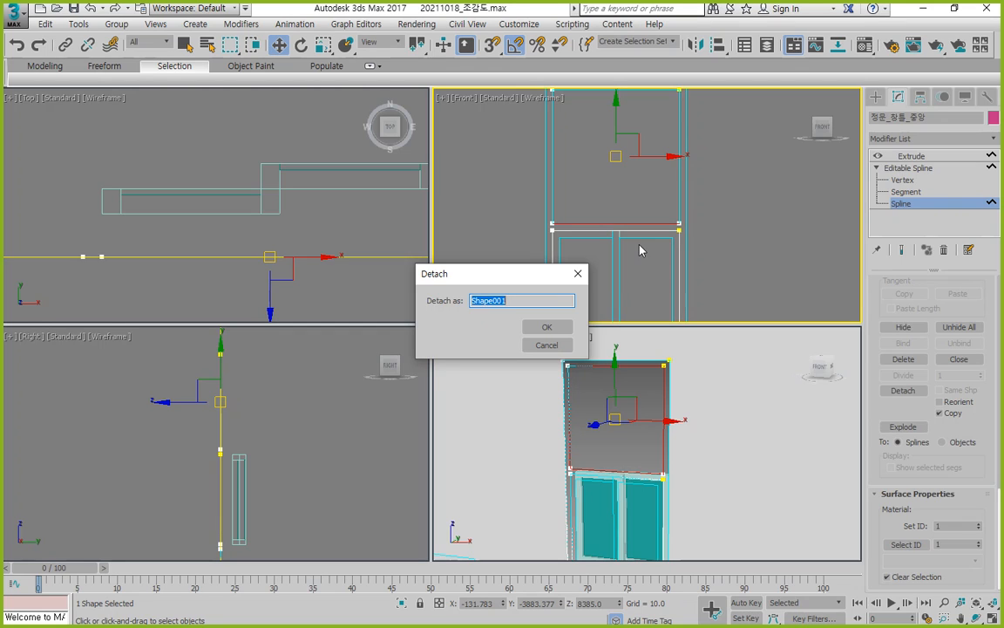
pyautogui.write('정면 유리 창')
pyautogui.press('Return')
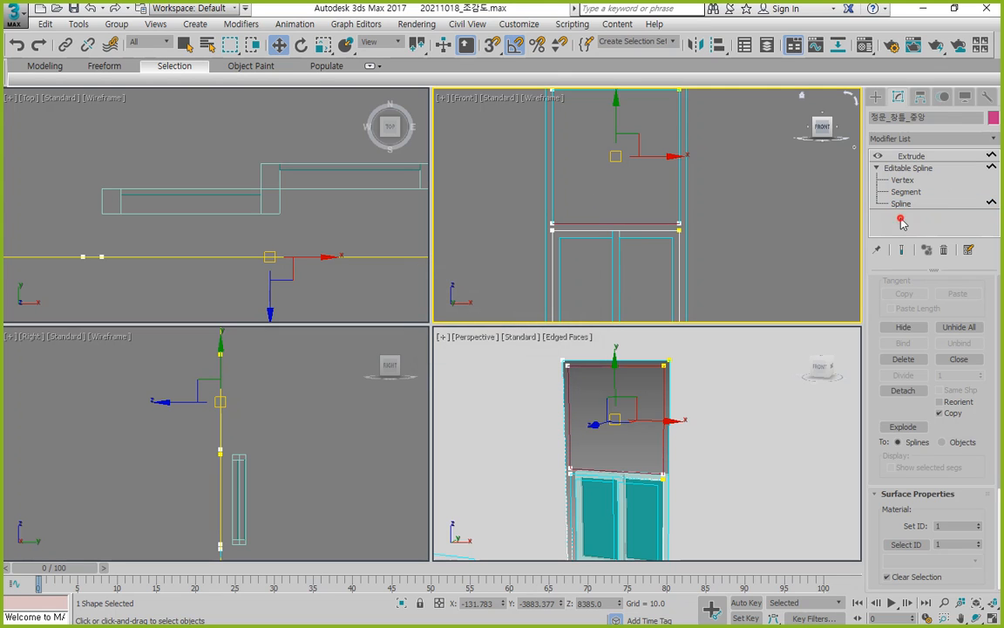
pyautogui.press('3')
# Select the detached upper opening outline and bring up the available modifiers beginning with E for it
pyautogui.click(663, 225)
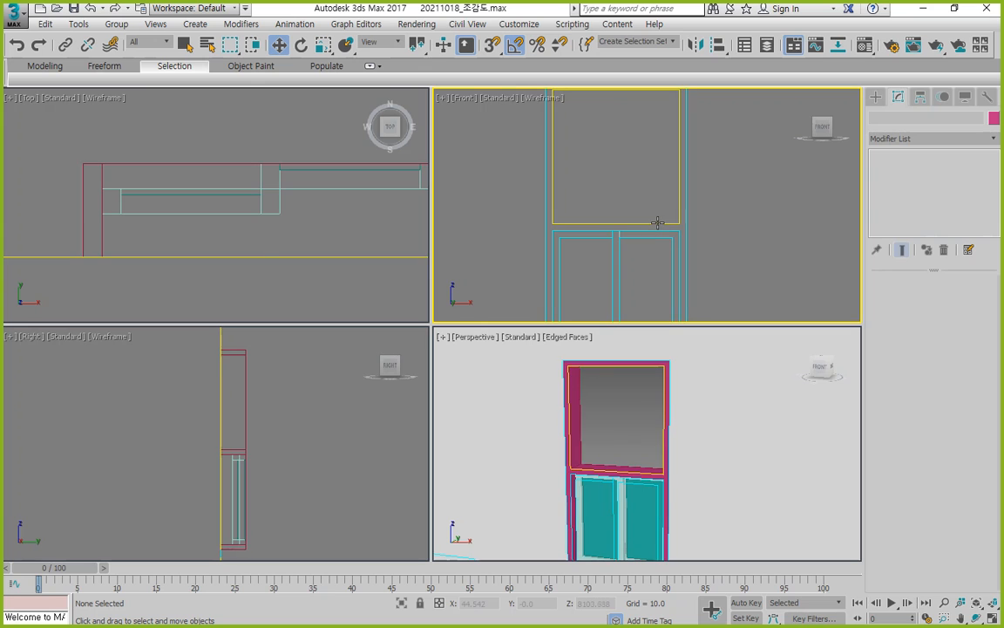
pyautogui.click(927, 139)
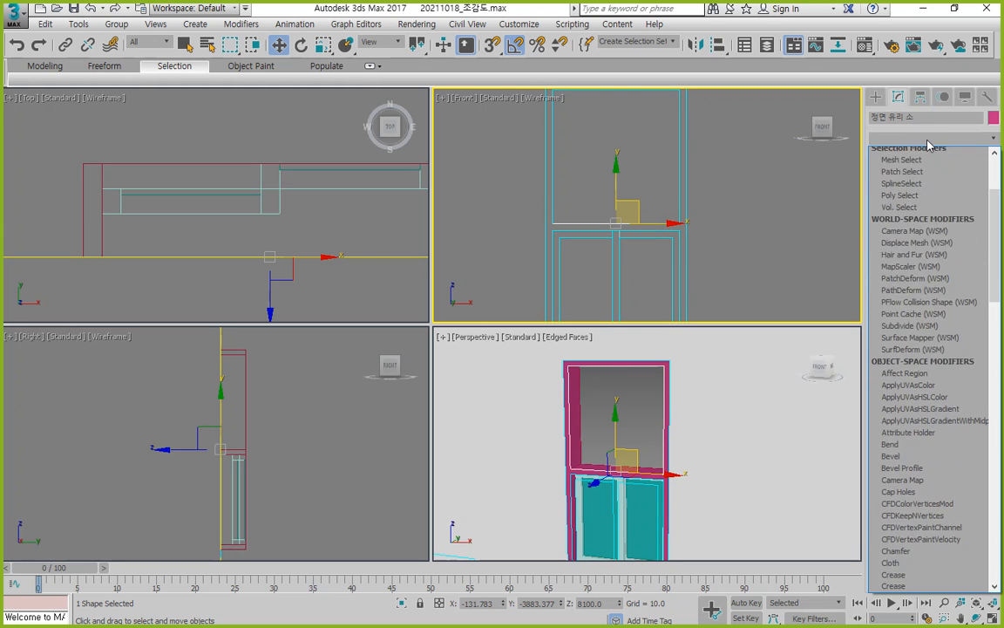
pyautogui.press('e')
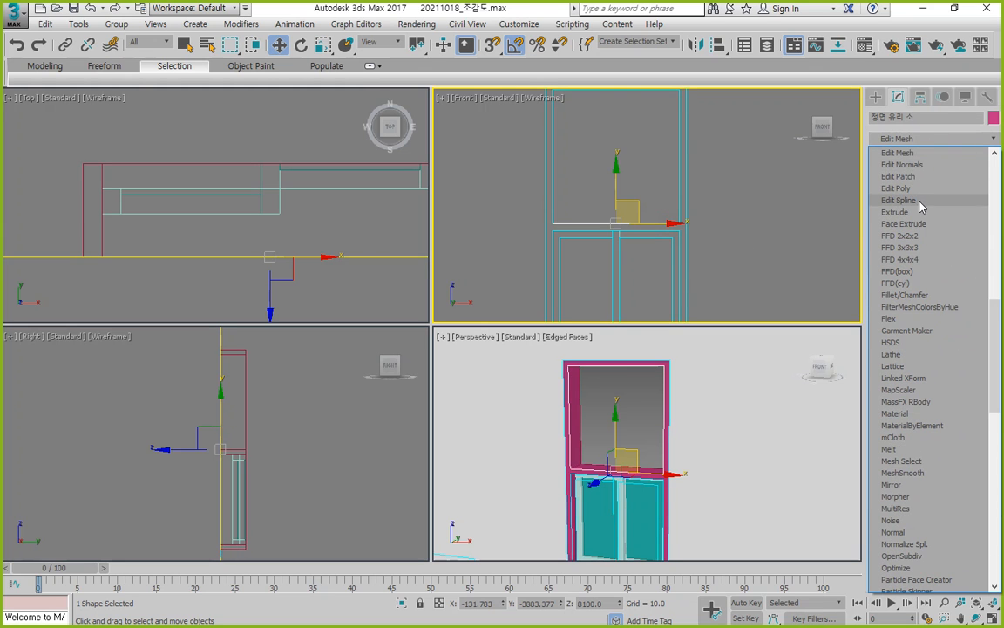
# Extrude the small upper window glass spline by an amount of -10
pyautogui.click(891, 212)
pyautogui.doubleClick(948, 301)
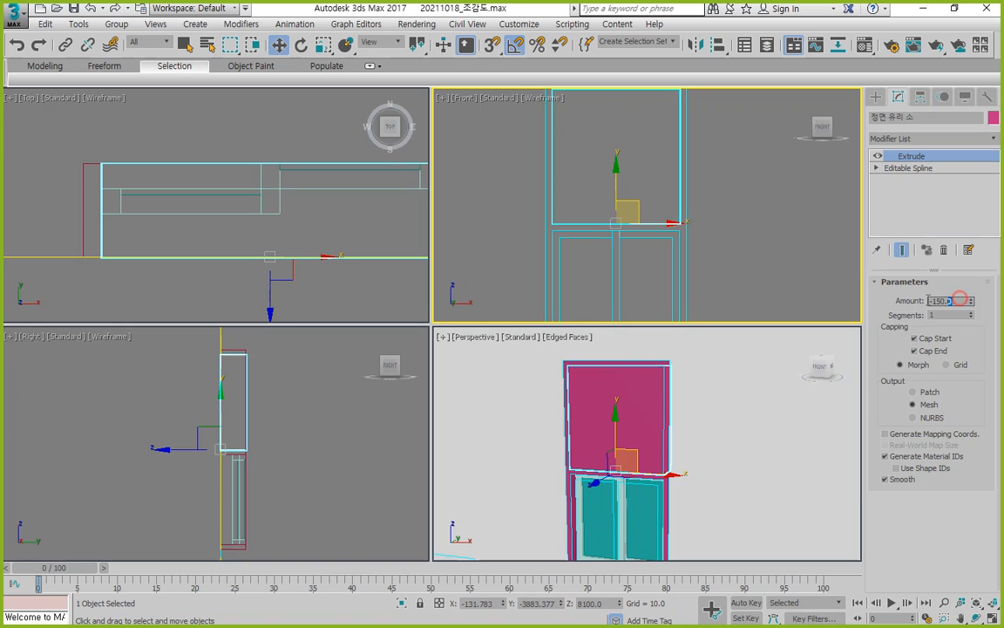
pyautogui.write('-10')
pyautogui.press('Return')
# Align the glass pane to the window frame in the Top view's Y position, maximum to maximum
pyautogui.rightClick(225, 175)
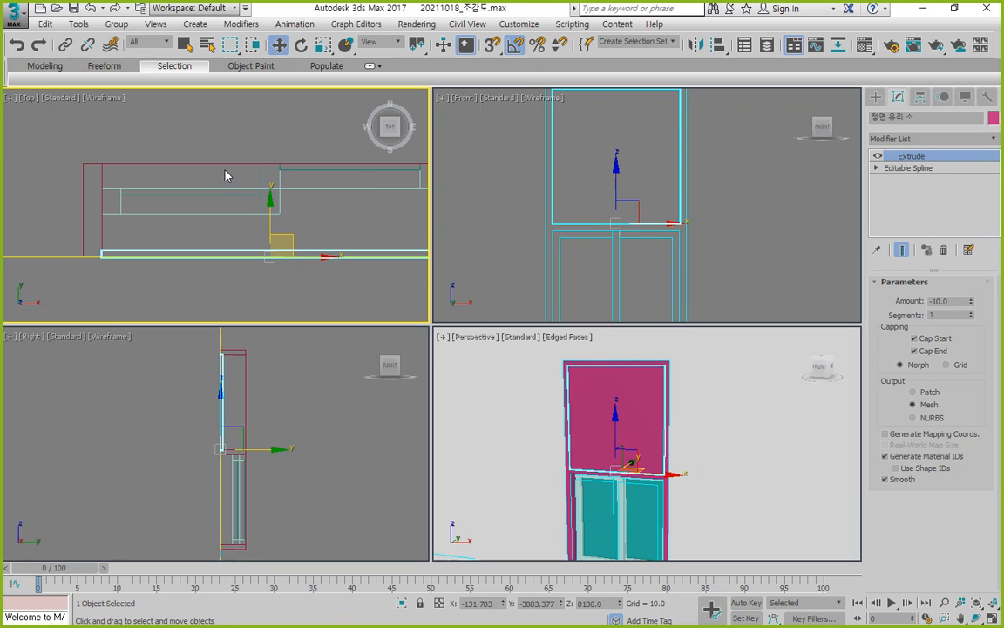
pyautogui.hotkey('alt', 'a')
pyautogui.click(202, 164)
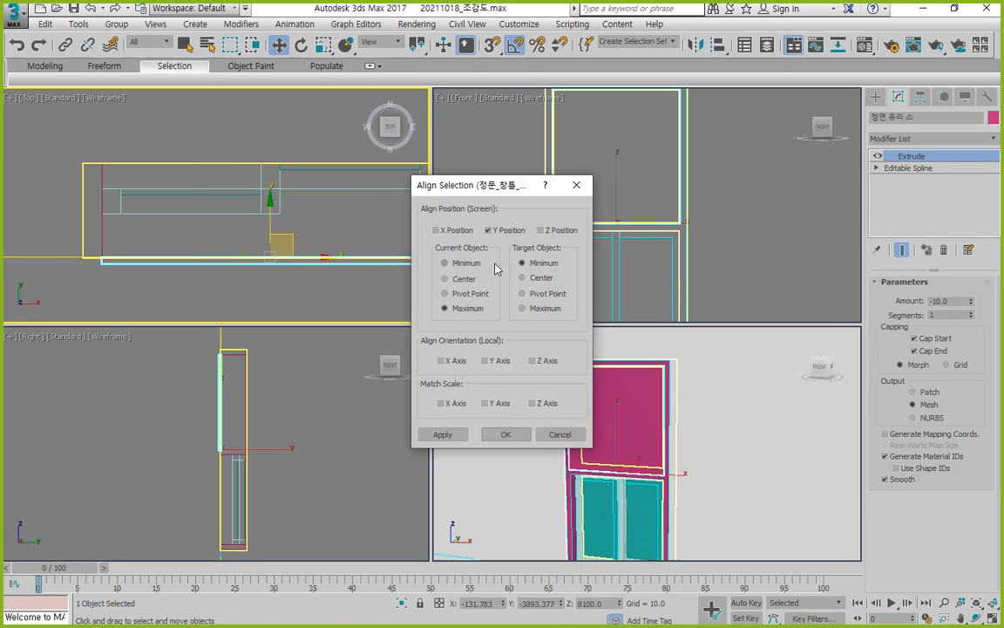
pyautogui.click(455, 264)
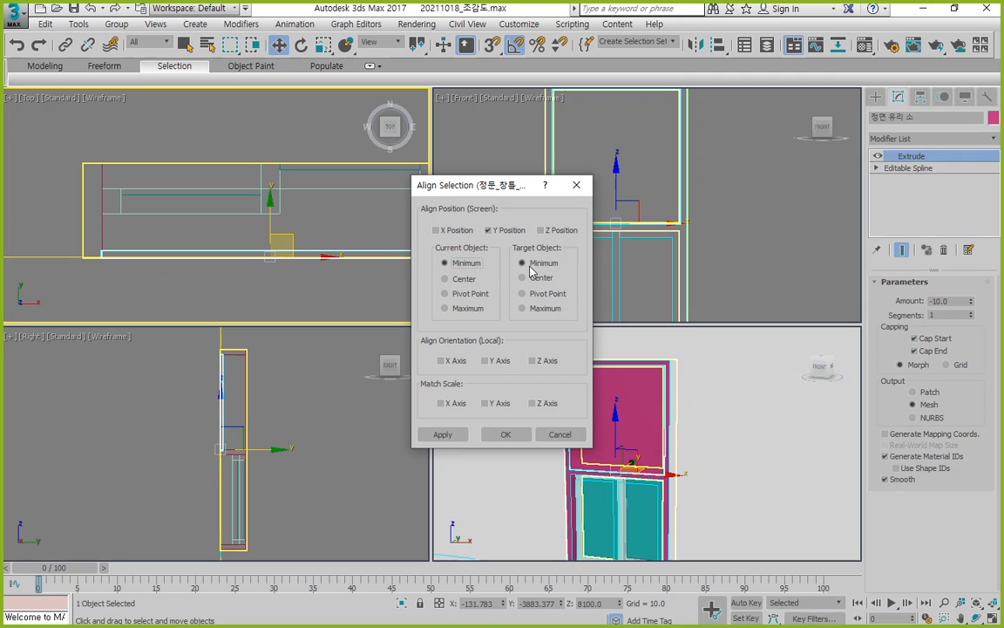
pyautogui.click(471, 309)
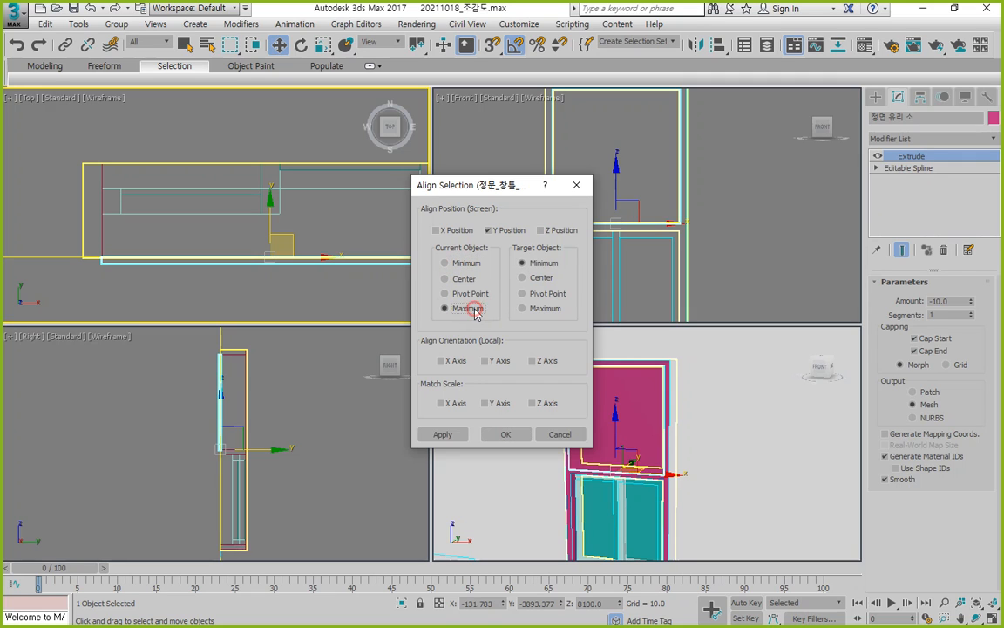
pyautogui.click(538, 311)
pyautogui.click(443, 434)
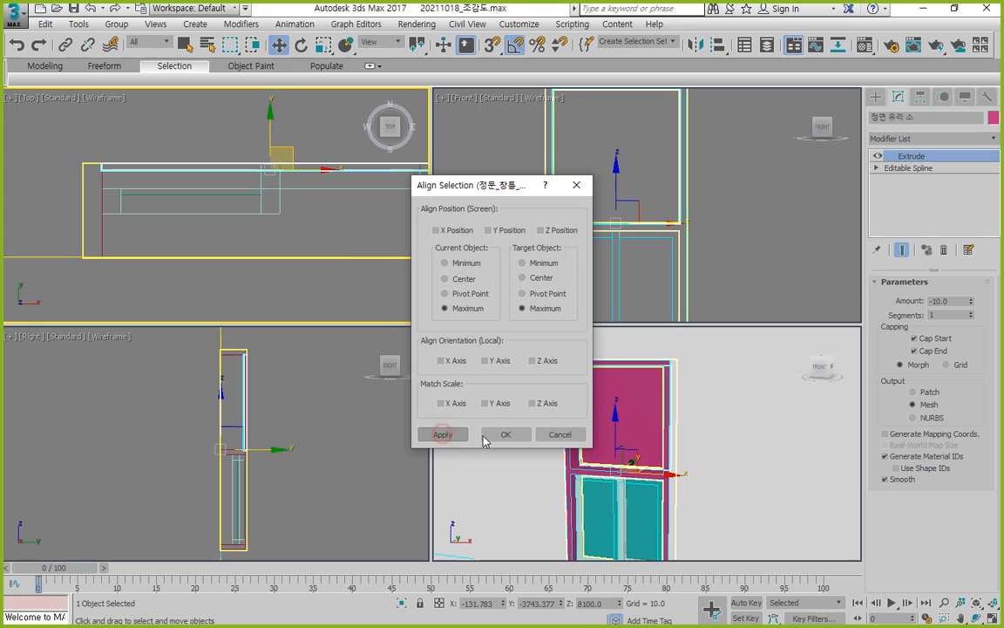
pyautogui.click(504, 434)
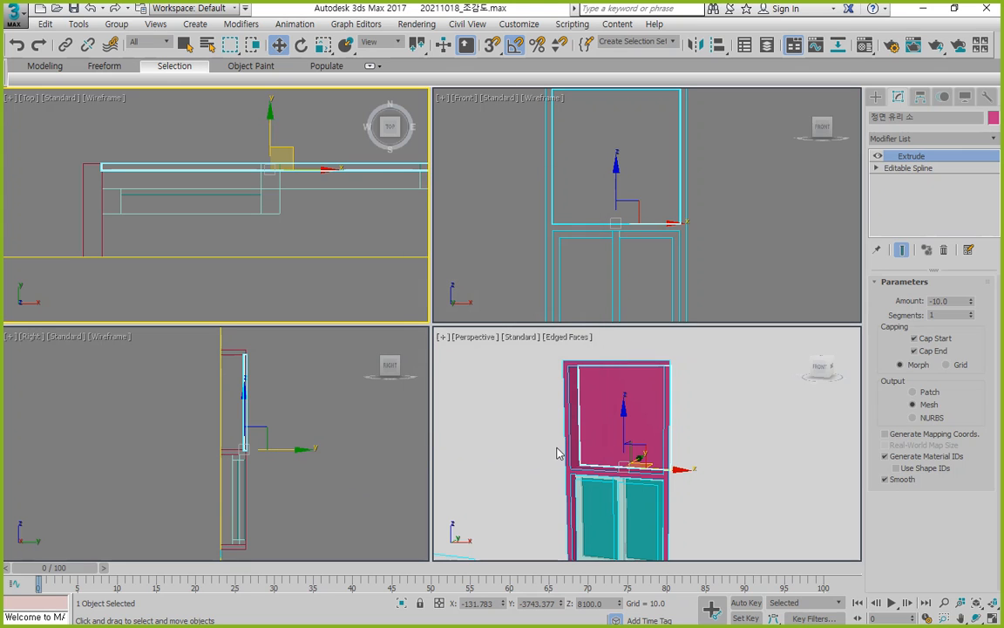
# Change the glass pane's object colour to the lightest pink of the 3ds Max palette and check it in perspective
pyautogui.click(994, 117)
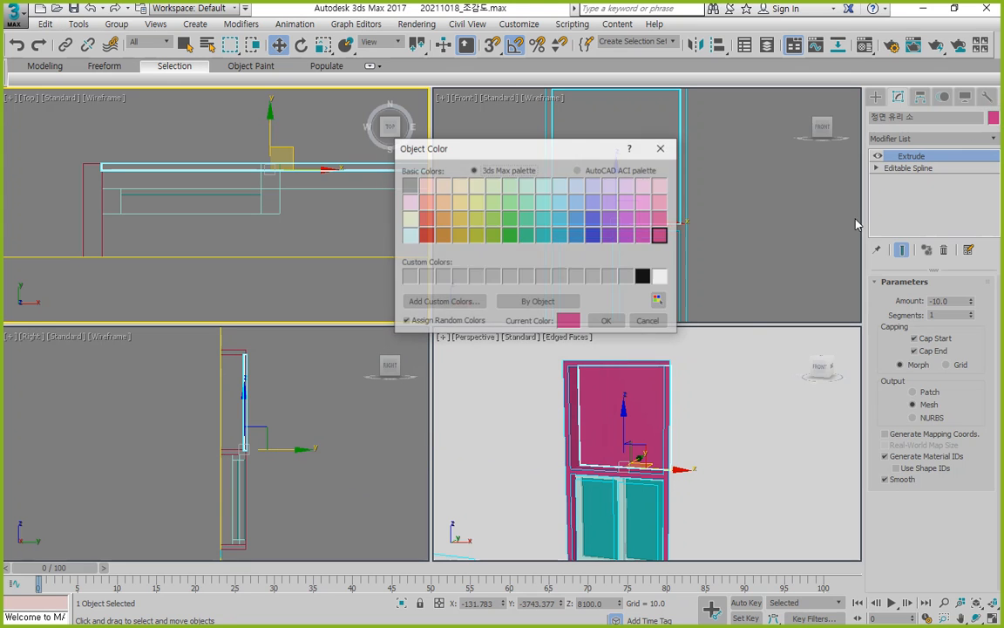
pyautogui.click(660, 186)
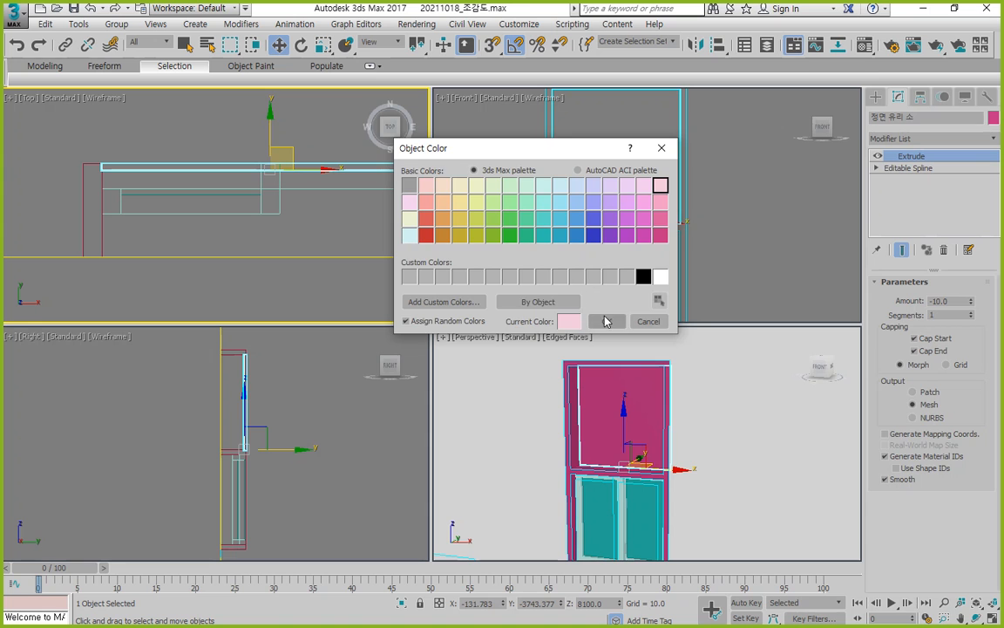
pyautogui.press('Return')
pyautogui.moveTo(680, 460); pyautogui.dragTo(665, 454, button='middle')
pyautogui.click(992, 619)
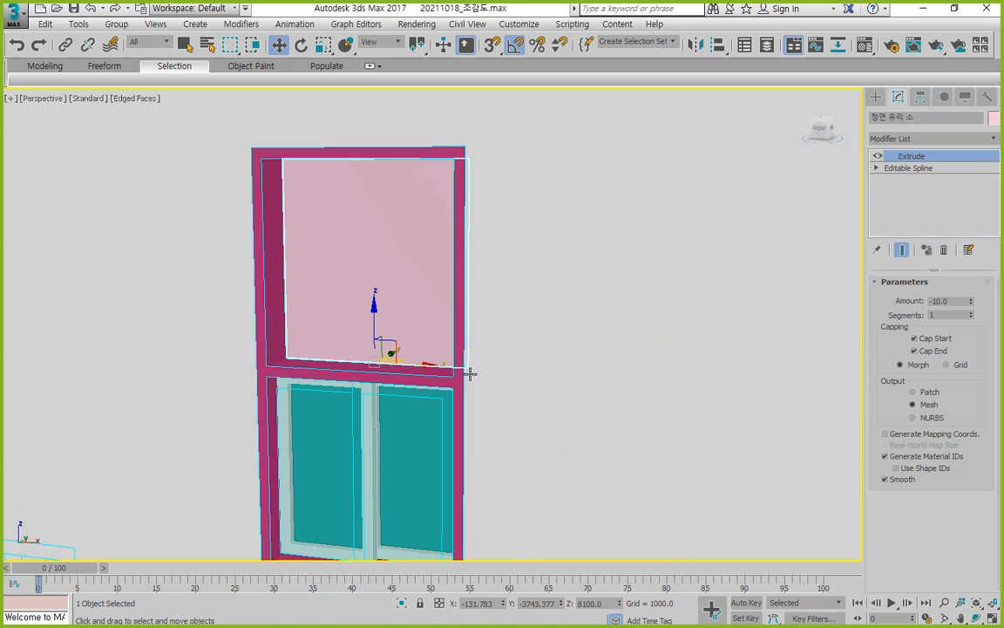
pyautogui.keyDown('alt'); pyautogui.moveTo(469, 372); pyautogui.dragTo(360, 365, button='middle'); pyautogui.keyUp('alt')
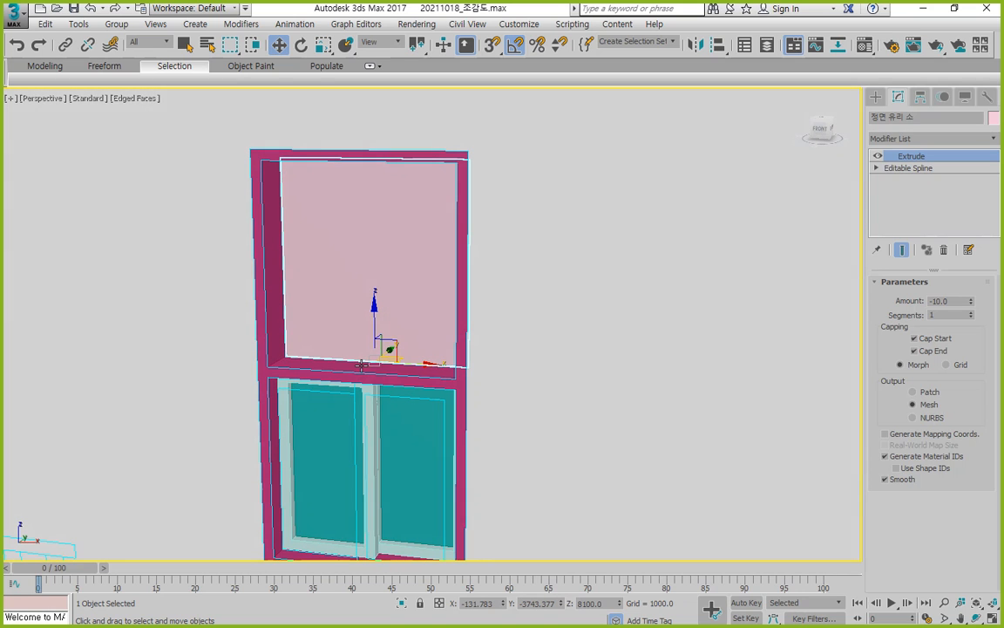
pyautogui.click(994, 617)
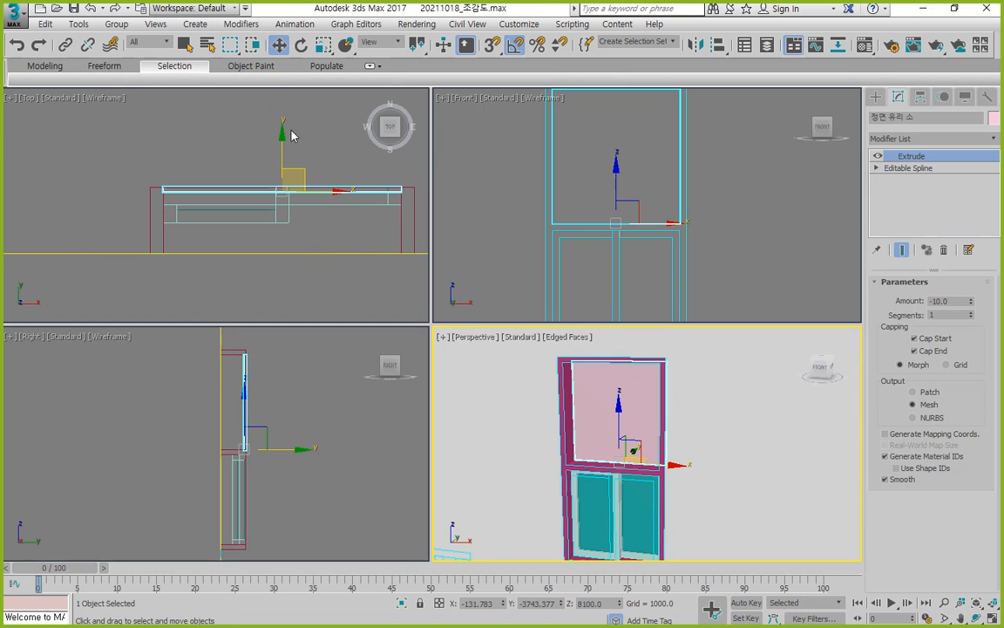
# Select all parts of the small centre window with window selection and group them as 유리_고정창
pyautogui.click(253, 47)
pyautogui.moveTo(224, 175); pyautogui.dragTo(178, 167, button='middle')
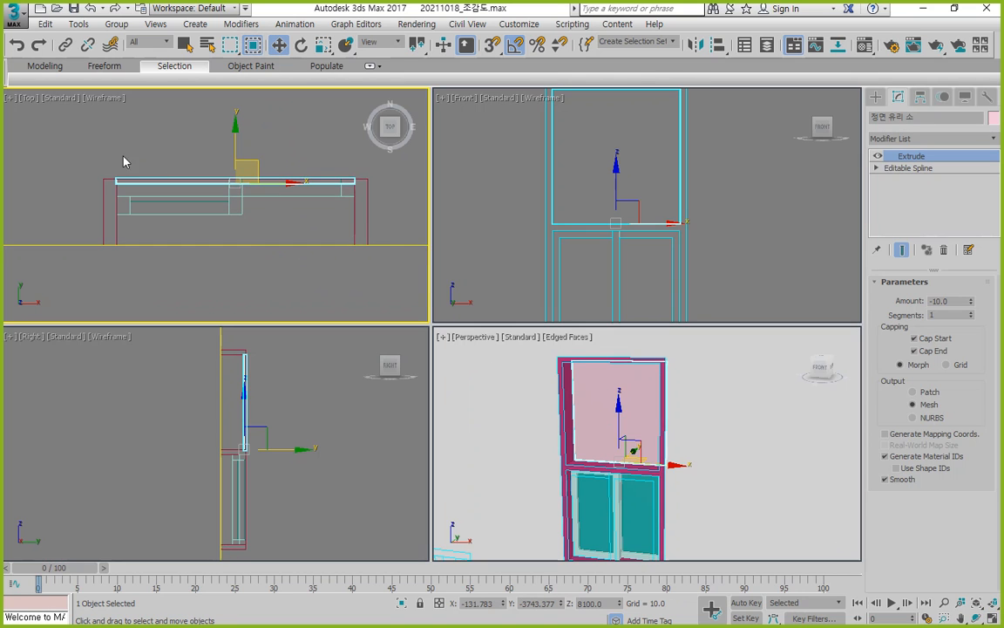
pyautogui.moveTo(78, 132); pyautogui.dragTo(371, 274)
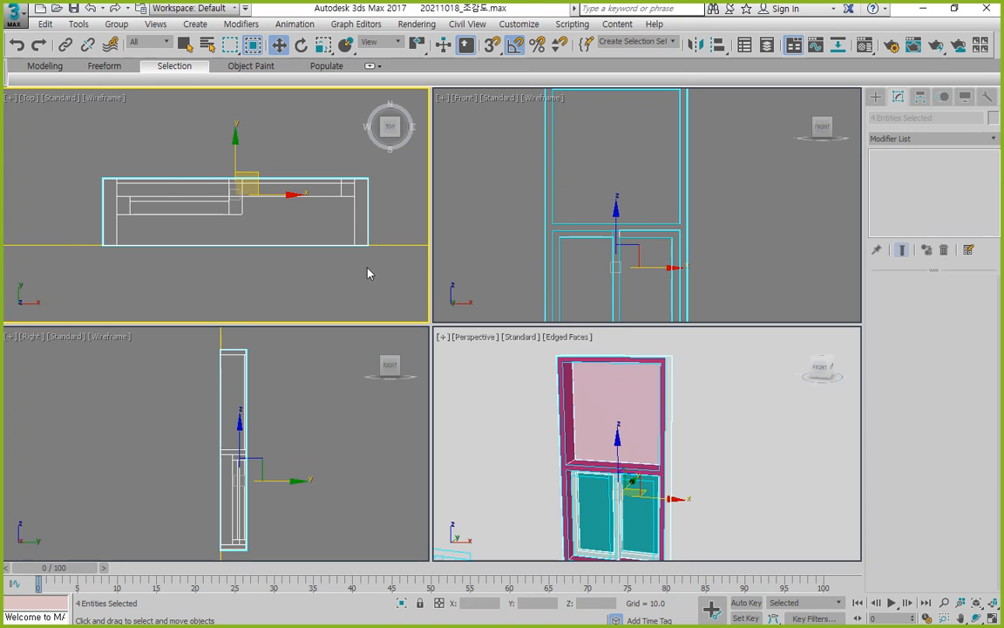
pyautogui.click(116, 24)
pyautogui.click(134, 38)
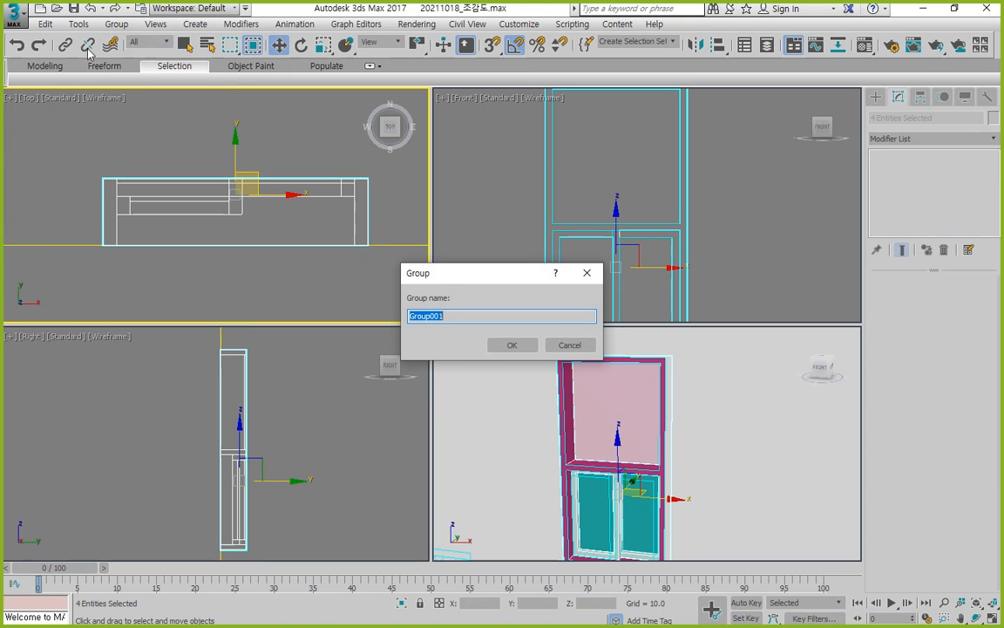
pyautogui.write('문')
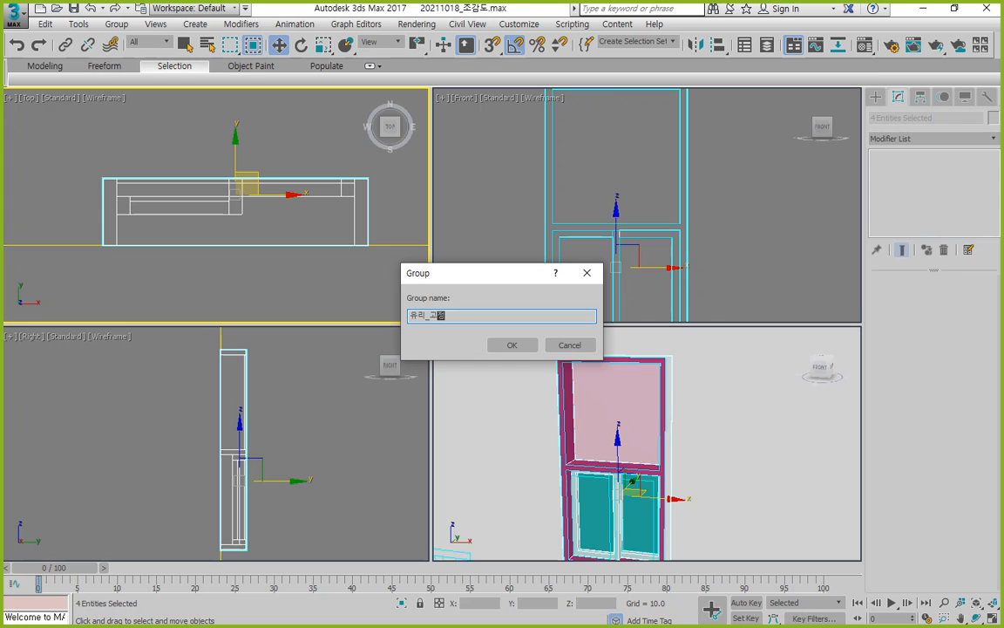
pyautogui.press('Return')
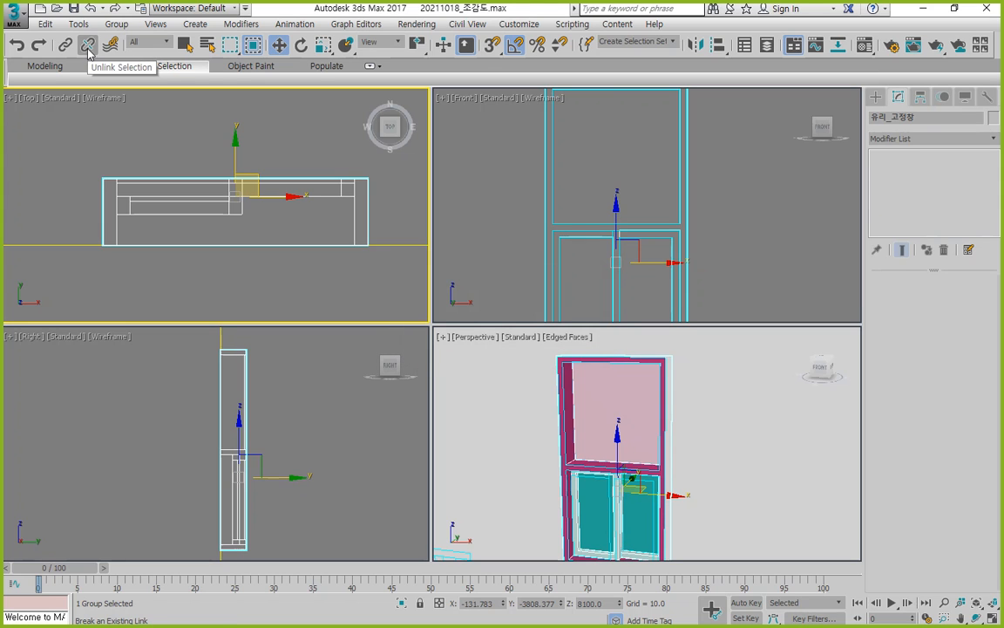
# Clone the 유리_고정창 group as one instance straight down to the centre window opening on the floor below
pyautogui.click(727, 287)
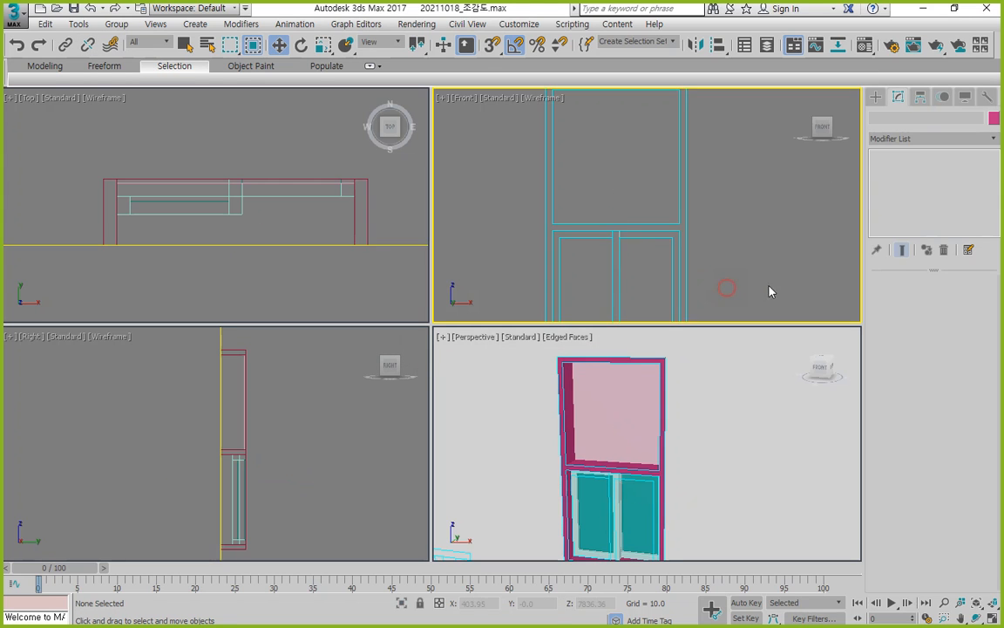
pyautogui.scroll(-8, 781, 265)
pyautogui.moveTo(781, 268); pyautogui.dragTo(743, 204, button='middle')
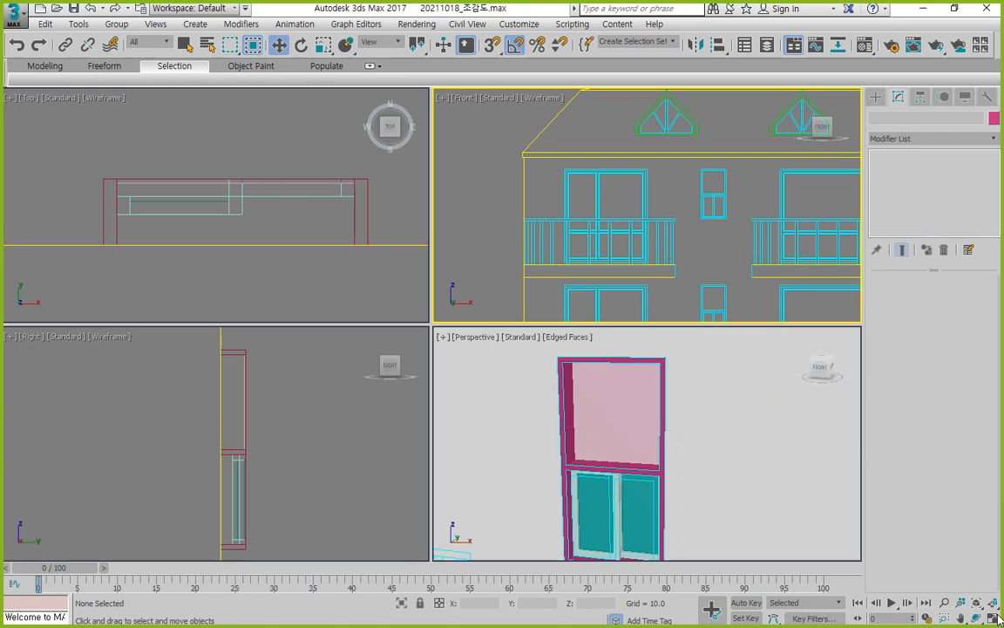
pyautogui.hotkey('alt', 'w')
pyautogui.scroll(-2, 635, 372)
pyautogui.moveTo(594, 340); pyautogui.dragTo(488, 285, button='middle')
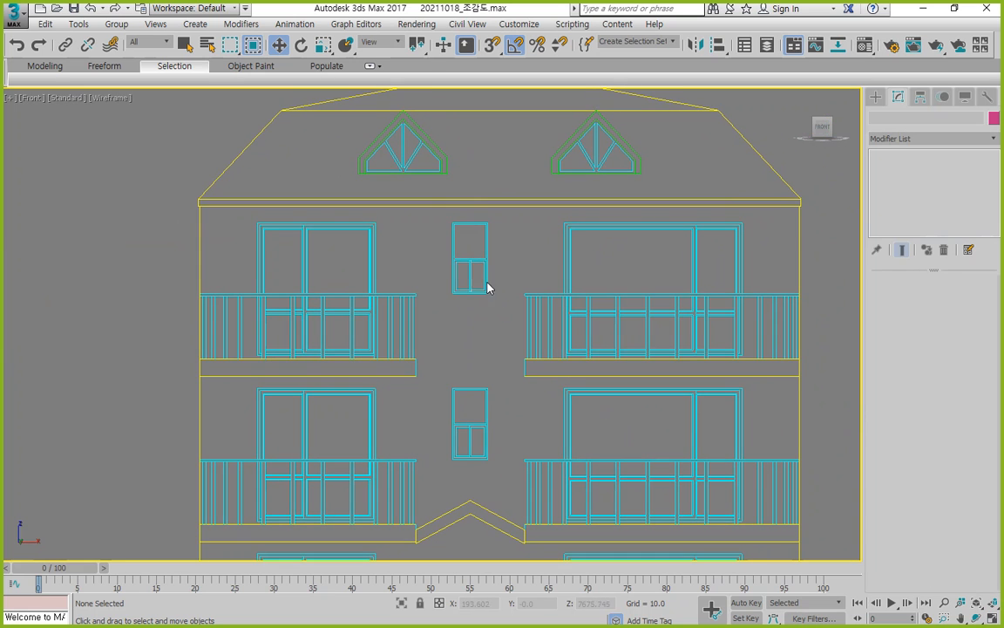
pyautogui.click(478, 270)
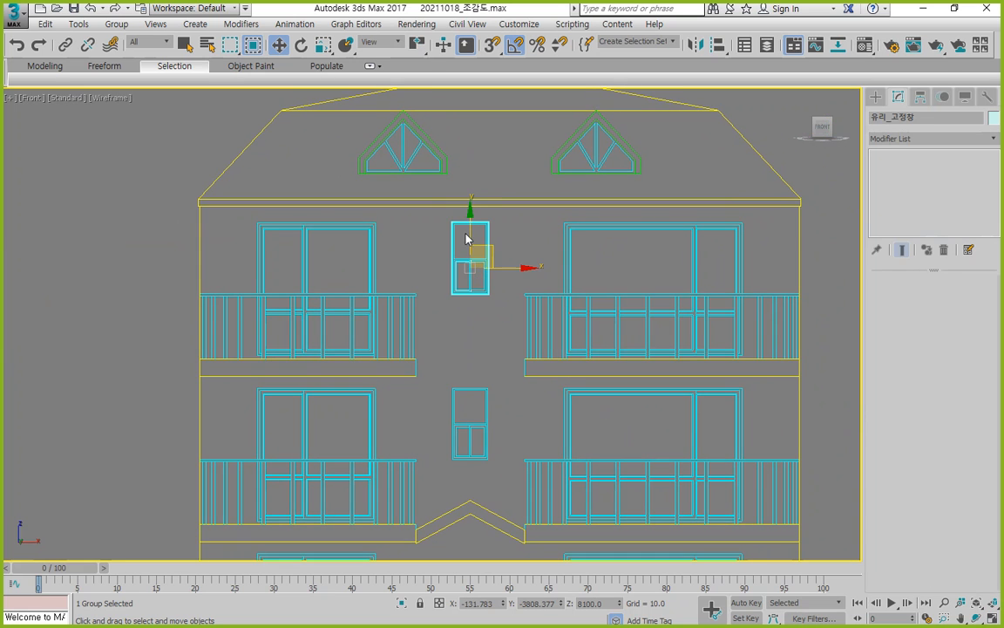
pyautogui.keyDown('shift'); pyautogui.moveTo(472, 233); pyautogui.dragTo(458, 396); pyautogui.keyUp('shift')
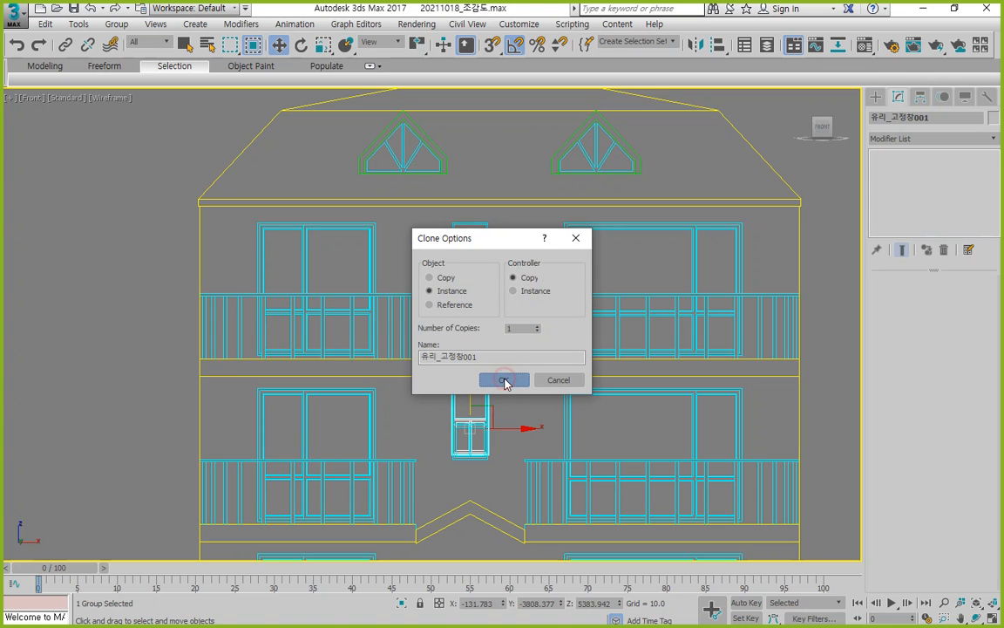
pyautogui.click(504, 381)
# Snap the cloned window vertically so its upper corner meets the upper corner of the lower opening's outline
pyautogui.click(992, 618)
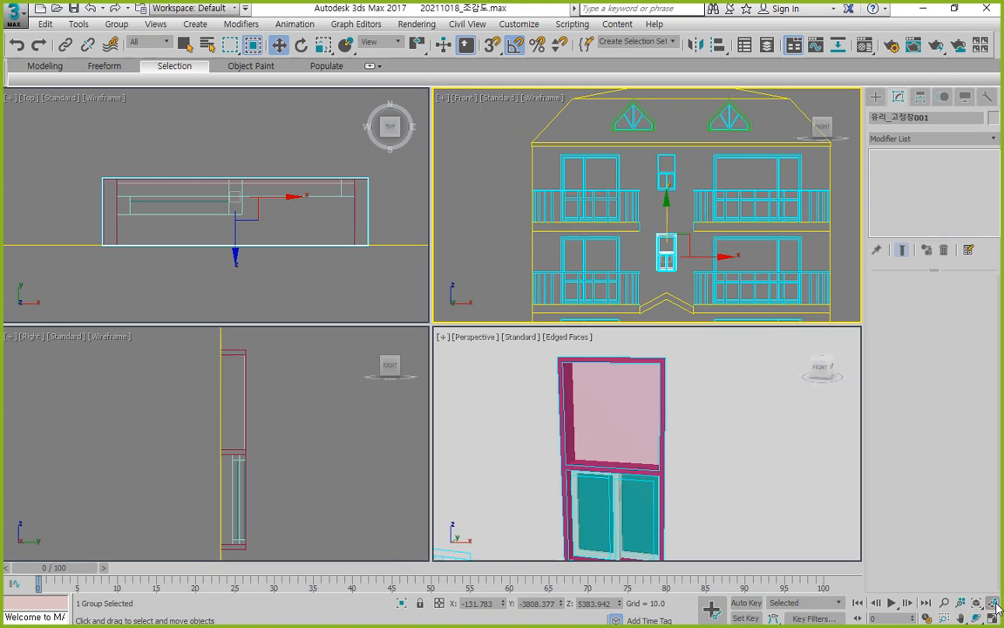
pyautogui.press('z')
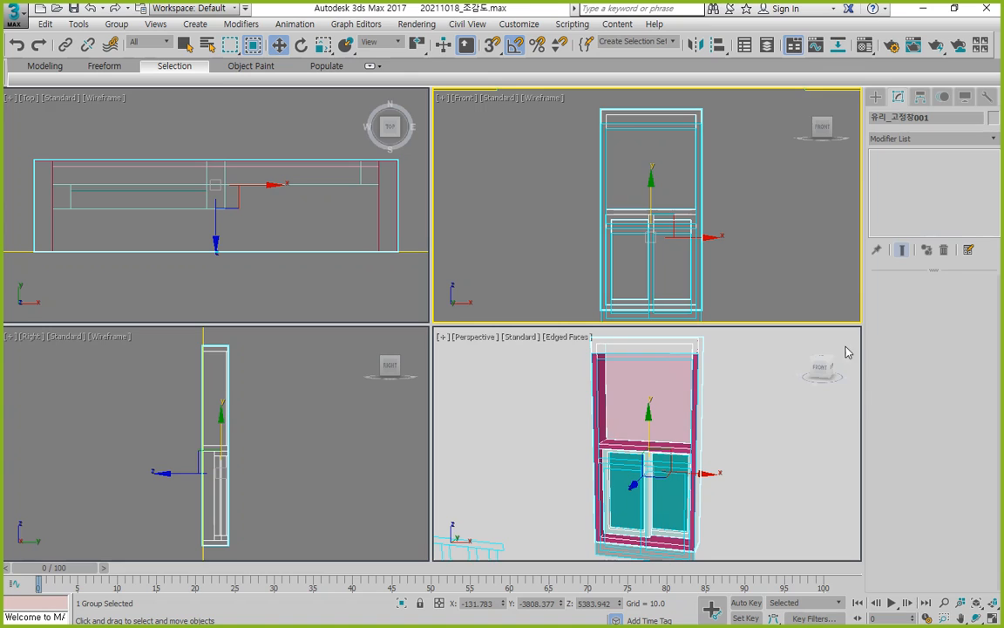
pyautogui.click(600, 156)
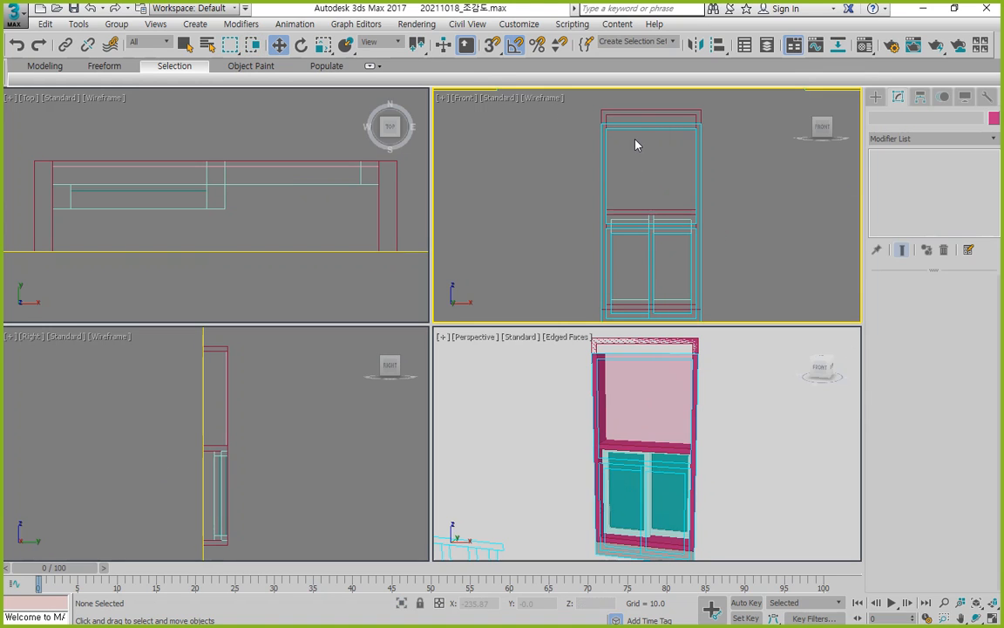
pyautogui.click(649, 110)
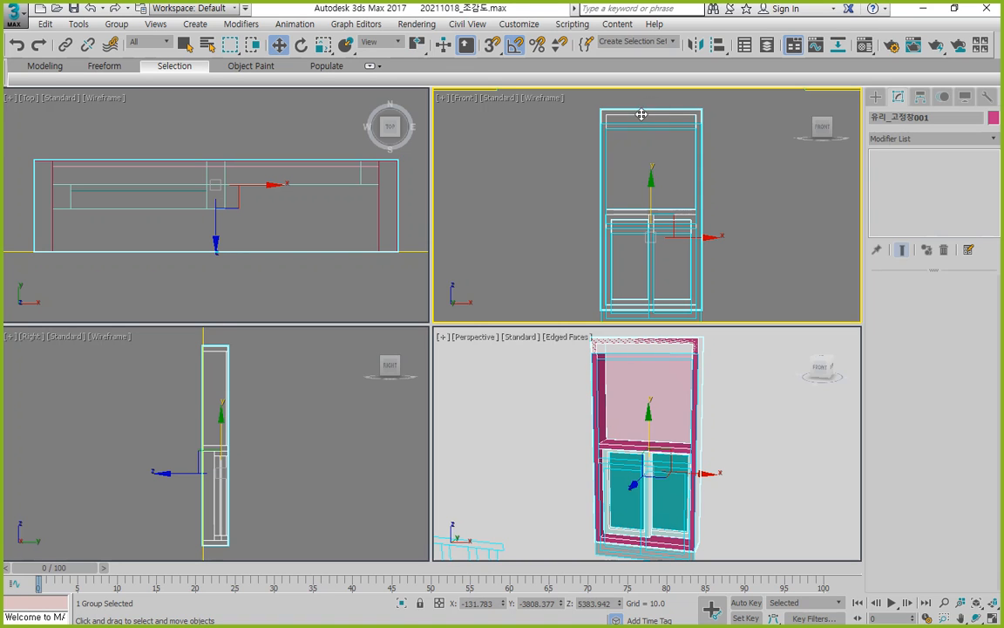
pyautogui.scroll(5, 610, 175)
pyautogui.press('s')
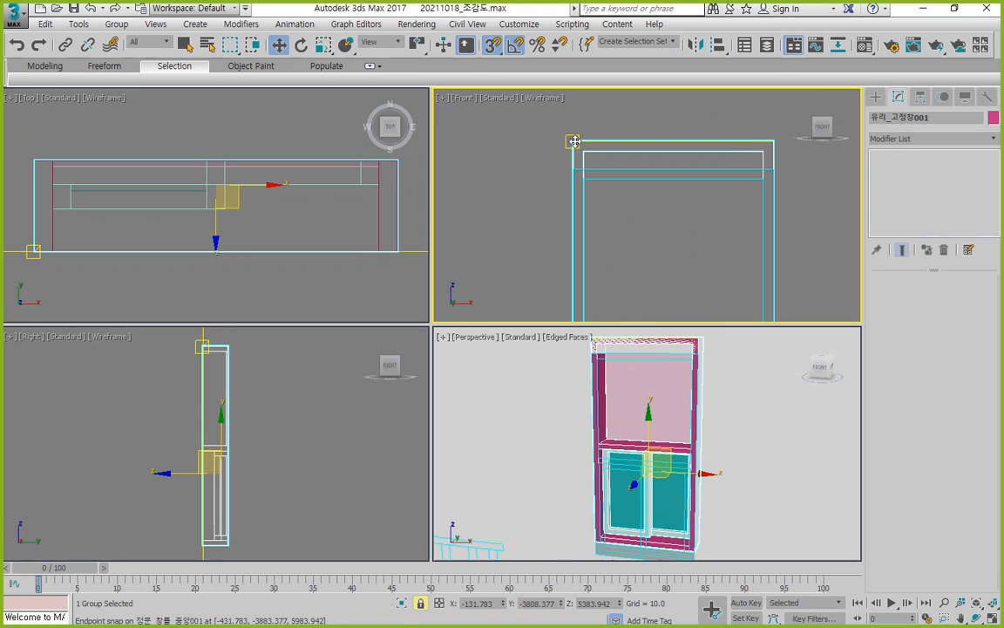
pyautogui.moveTo(574, 142); pyautogui.dragTo(575, 170)
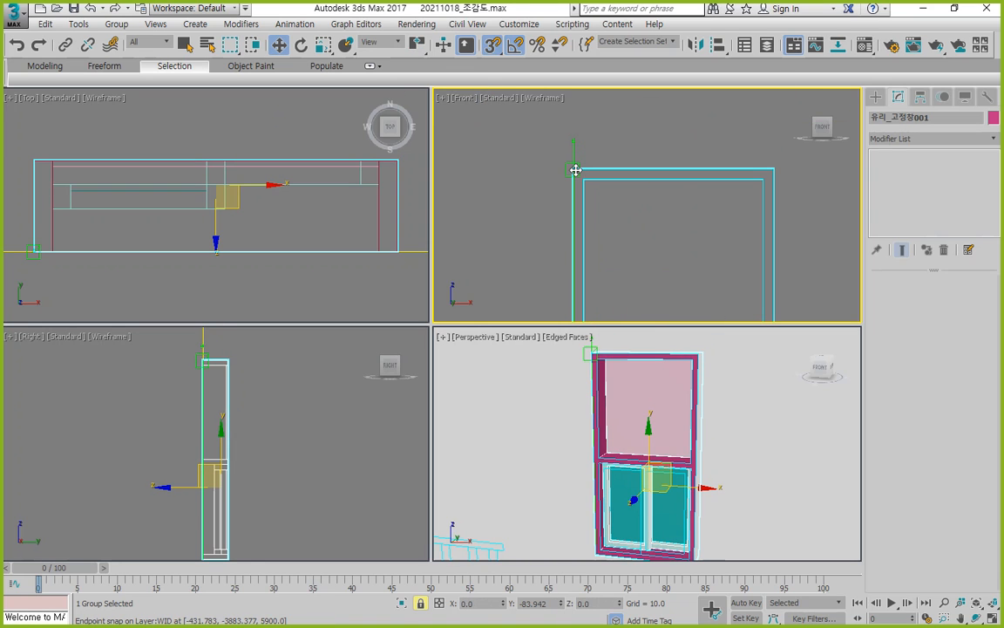
pyautogui.press('space')
pyautogui.click(675, 258)
pyautogui.scroll(-5, 678, 259)
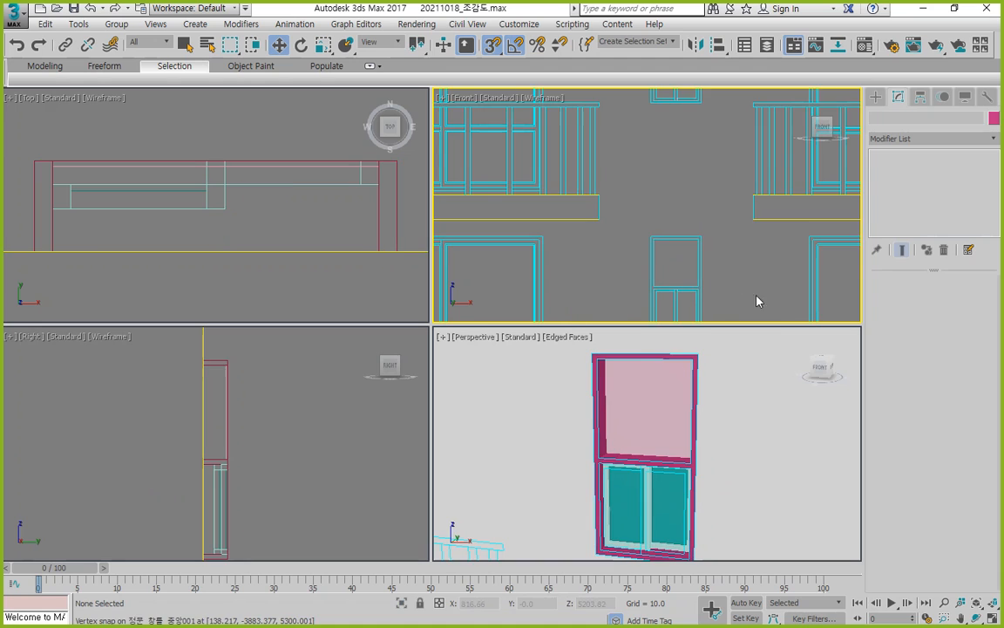
pyautogui.scroll(-2, 760, 301)
pyautogui.scroll(-5, 778, 471)
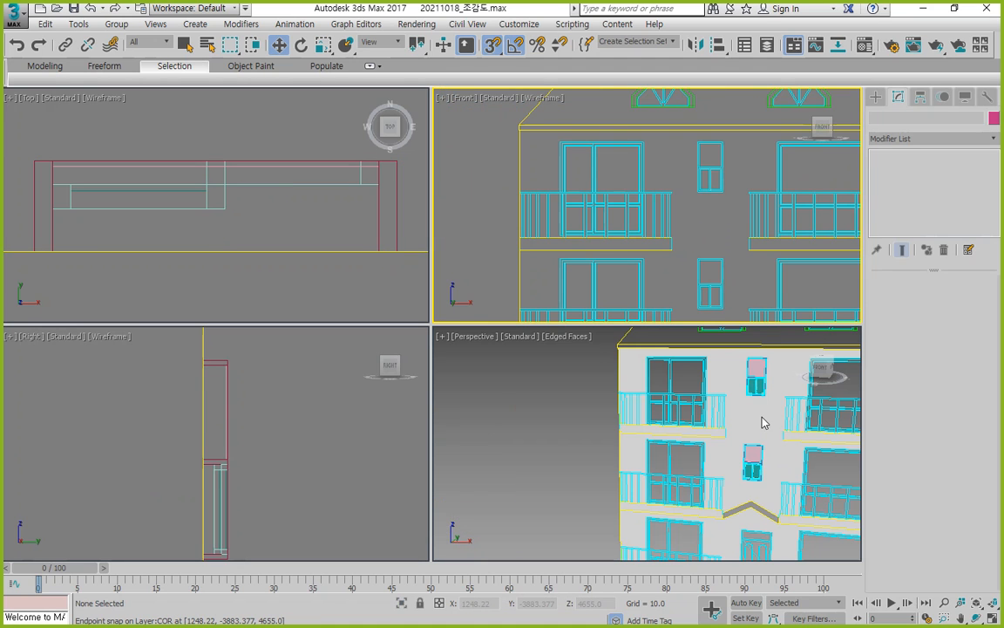
pyautogui.moveTo(767, 495)
pyautogui.mouseDown()
pyautogui.moveTo(729, 385)
pyautogui.moveTo(776, 436)
pyautogui.moveTo(778, 497)
pyautogui.mouseUp()
pyautogui.moveTo(772, 359); pyautogui.dragTo(731, 421)
pyautogui.moveTo(780, 384)
pyautogui.mouseDown()
pyautogui.moveTo(737, 447)
pyautogui.moveTo(758, 478)
pyautogui.moveTo(750, 436)
pyautogui.moveTo(722, 458)
pyautogui.moveTo(767, 449)
pyautogui.moveTo(773, 486)
pyautogui.mouseUp()
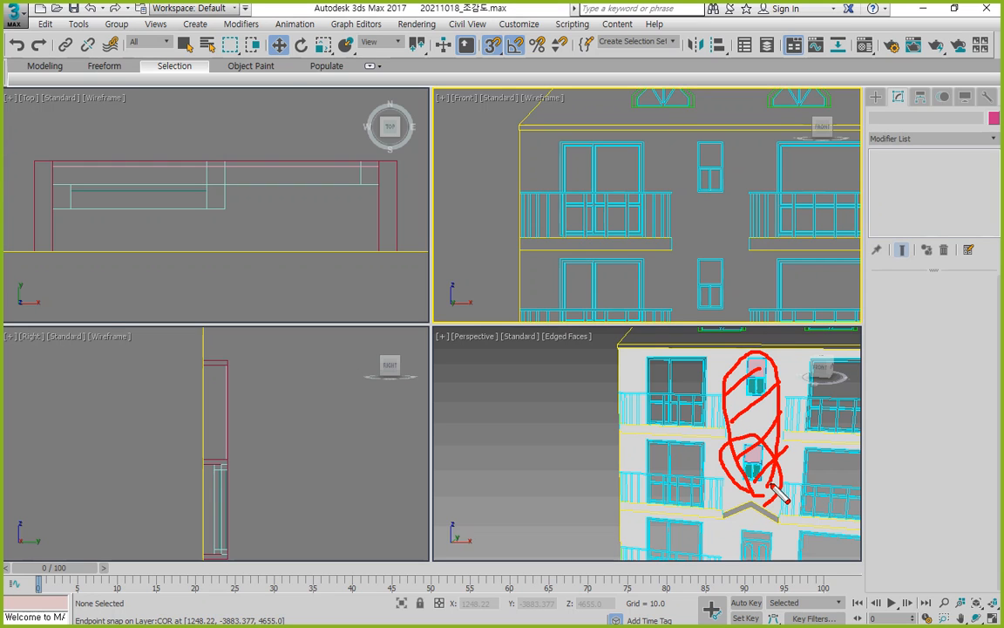
pyautogui.press('Escape')
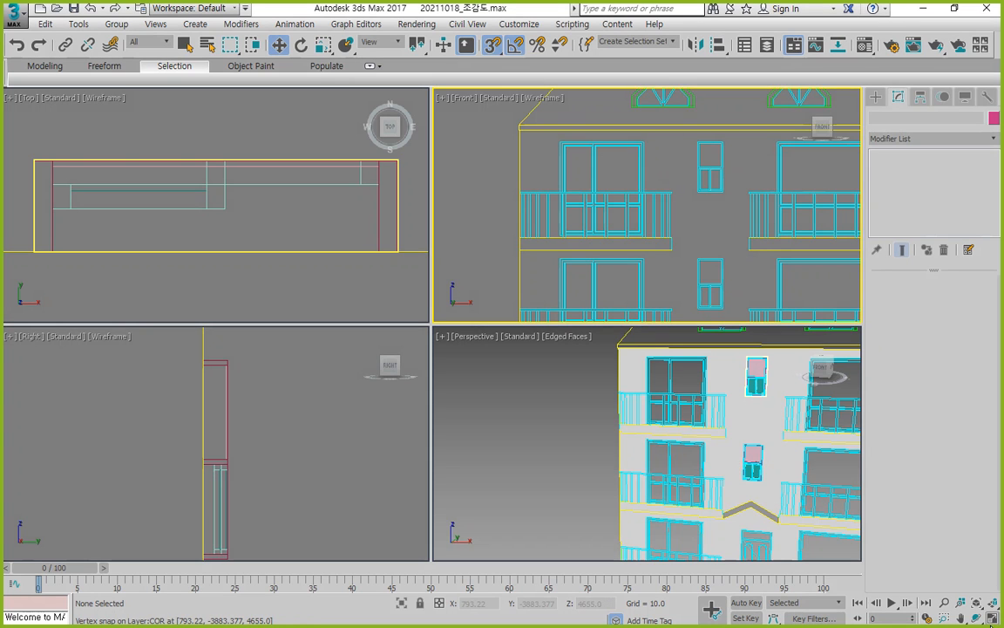
# Examine the upper-left balcony window outline and its lower corners behind the railing in an enlarged Front view
pyautogui.click(992, 617)
pyautogui.scroll(4, 370, 251)
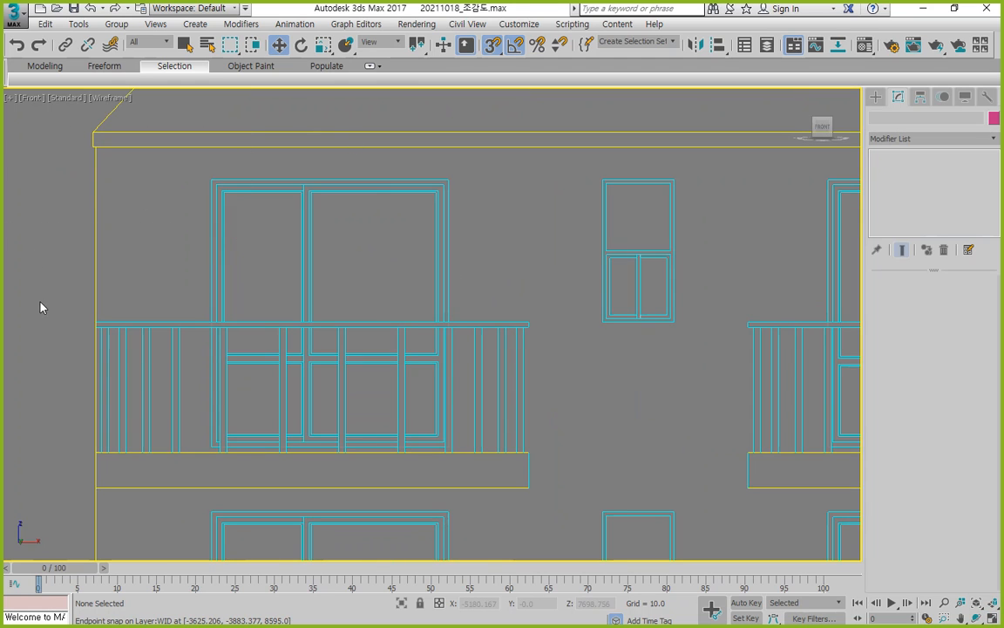
pyautogui.moveTo(271, 244); pyautogui.dragTo(54, 297)
pyautogui.scroll(4, 201, 323)
pyautogui.scroll(-4, 296, 335)
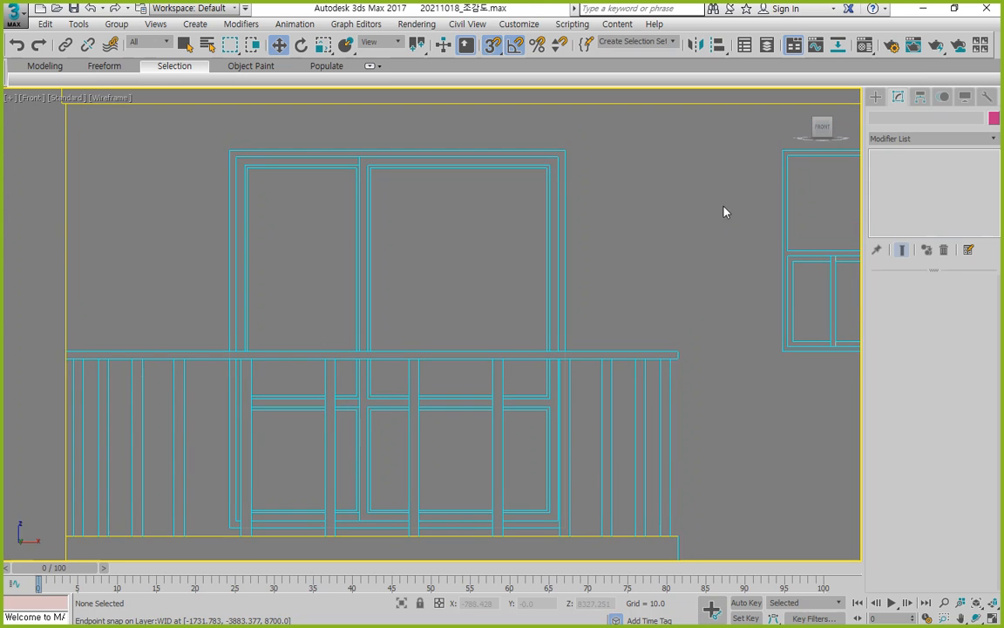
pyautogui.moveTo(558, 551)
pyautogui.mouseDown()
pyautogui.moveTo(565, 488)
pyautogui.moveTo(578, 549)
pyautogui.mouseUp()
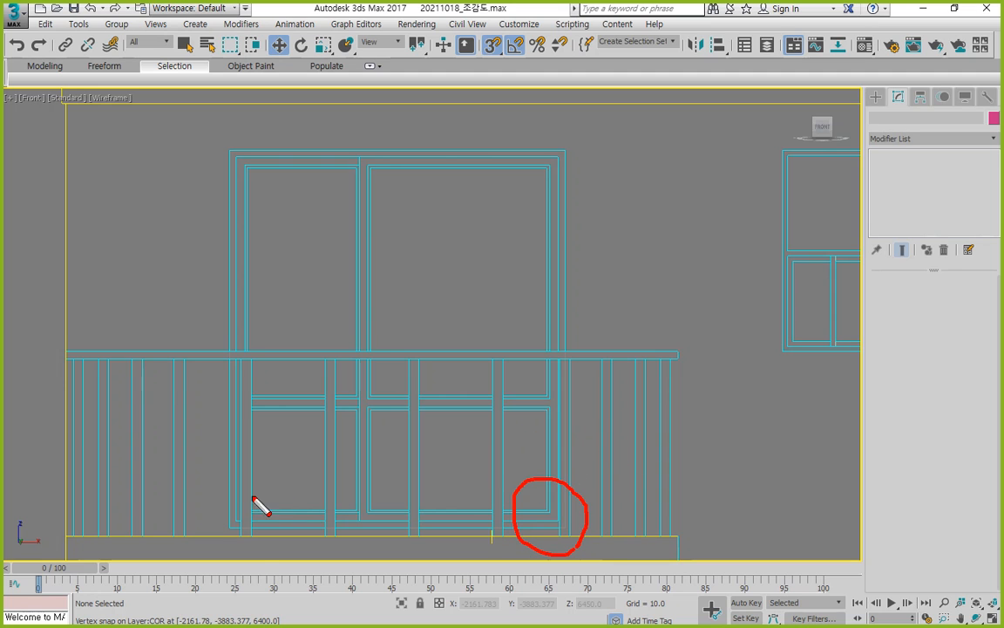
pyautogui.moveTo(233, 545)
pyautogui.mouseDown()
pyautogui.moveTo(276, 538)
pyautogui.moveTo(248, 518)
pyautogui.moveTo(498, 253)
pyautogui.moveTo(506, 183)
pyautogui.mouseUp()
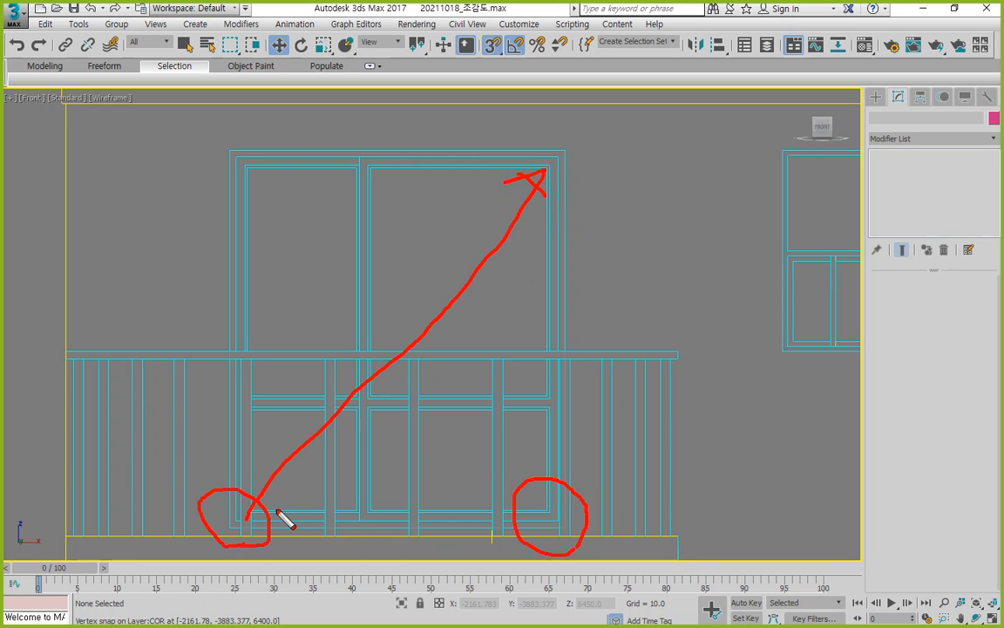
pyautogui.press('Escape')
# Draw the balcony window frame as one shape from two nested rectangles snapped to the outline, 2250 by 2000 outside and 2170 by 1920 inside
pyautogui.click(874, 100)
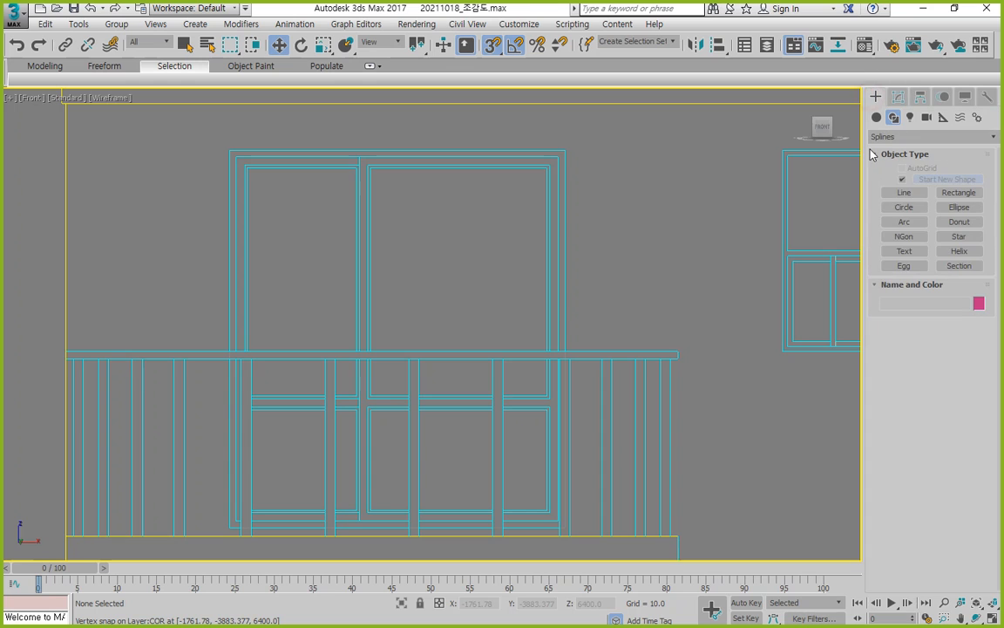
pyautogui.click(968, 194)
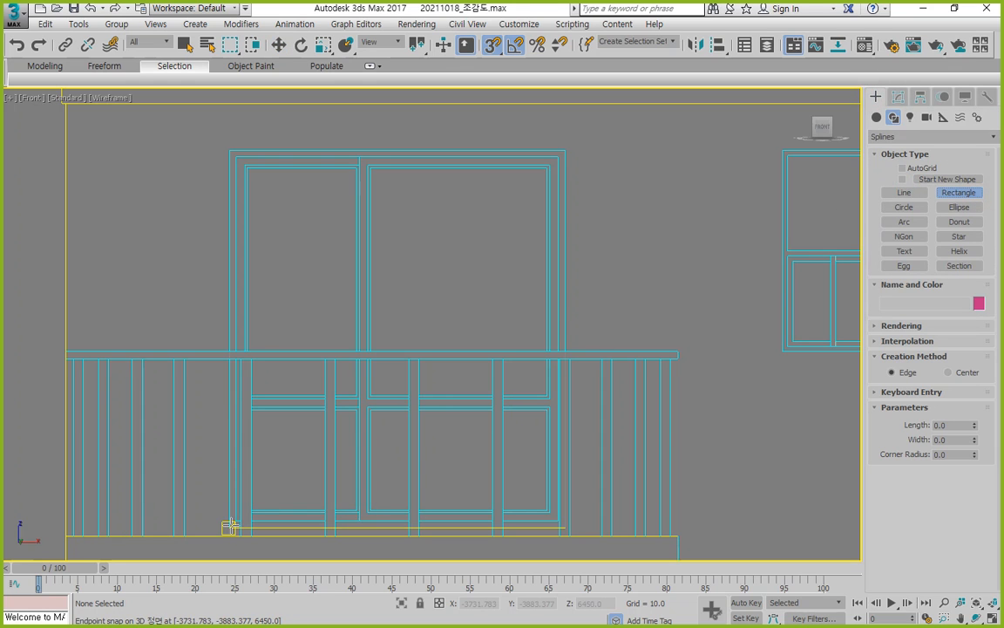
pyautogui.moveTo(228, 526); pyautogui.dragTo(567, 150)
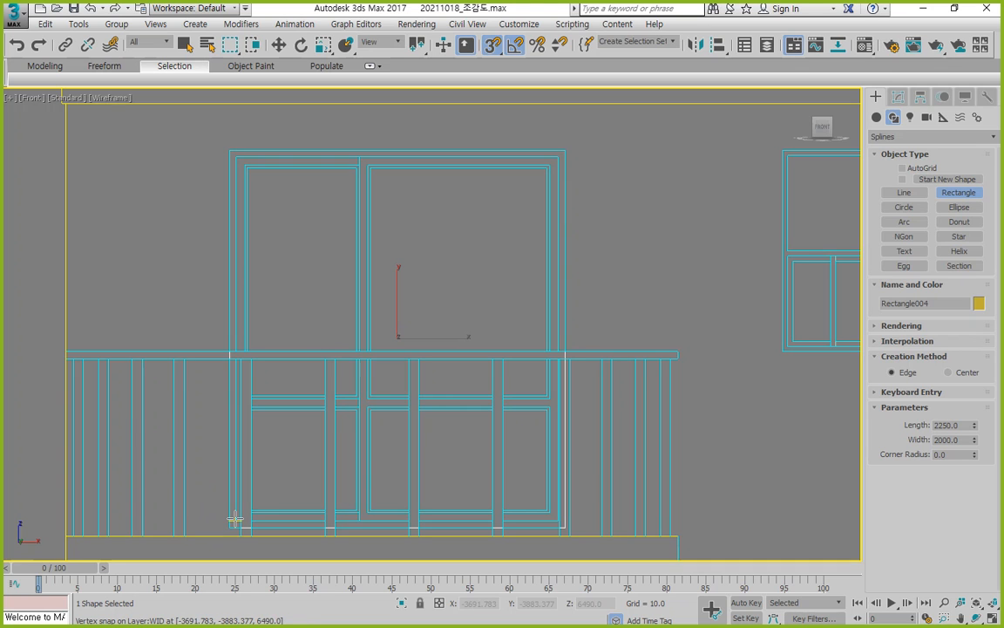
pyautogui.moveTo(235, 520); pyautogui.dragTo(556, 157)
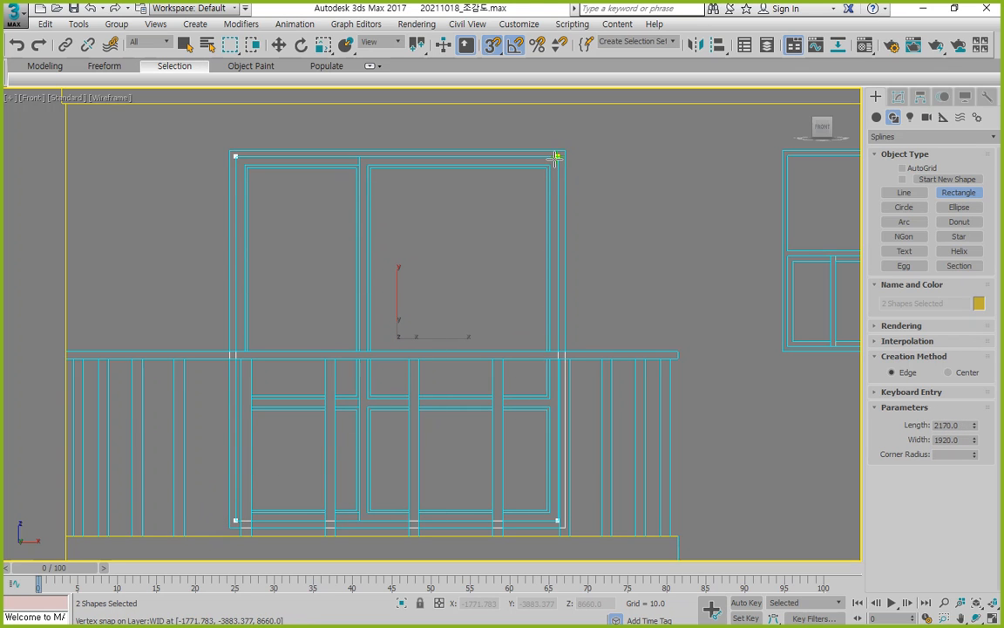
# Rename the balcony window frame shape as 정면 중간창 틀
pyautogui.click(898, 97)
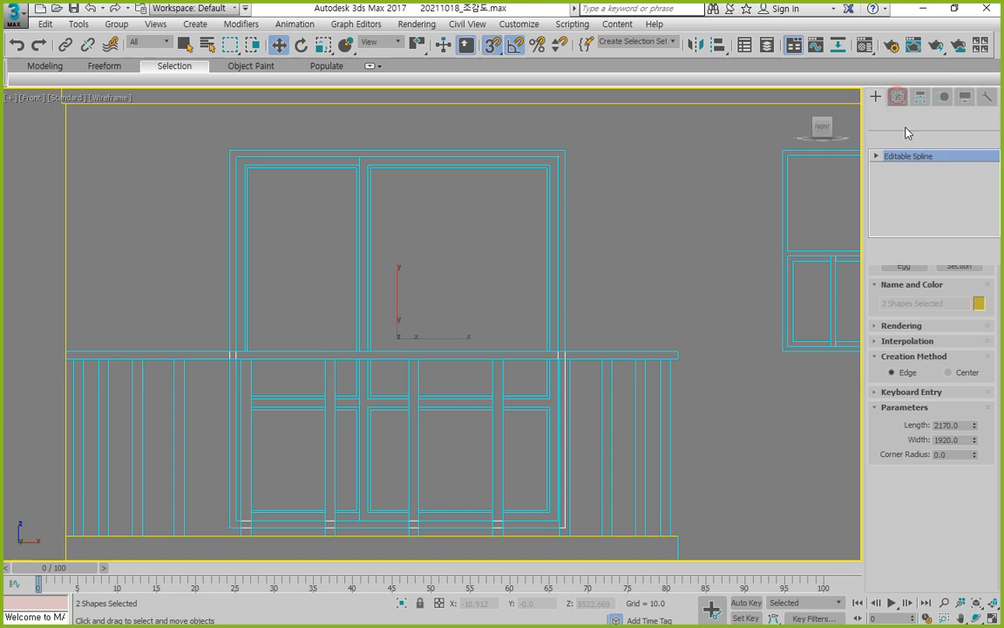
pyautogui.moveTo(931, 120); pyautogui.dragTo(859, 115)
pyautogui.write('ㅊ')
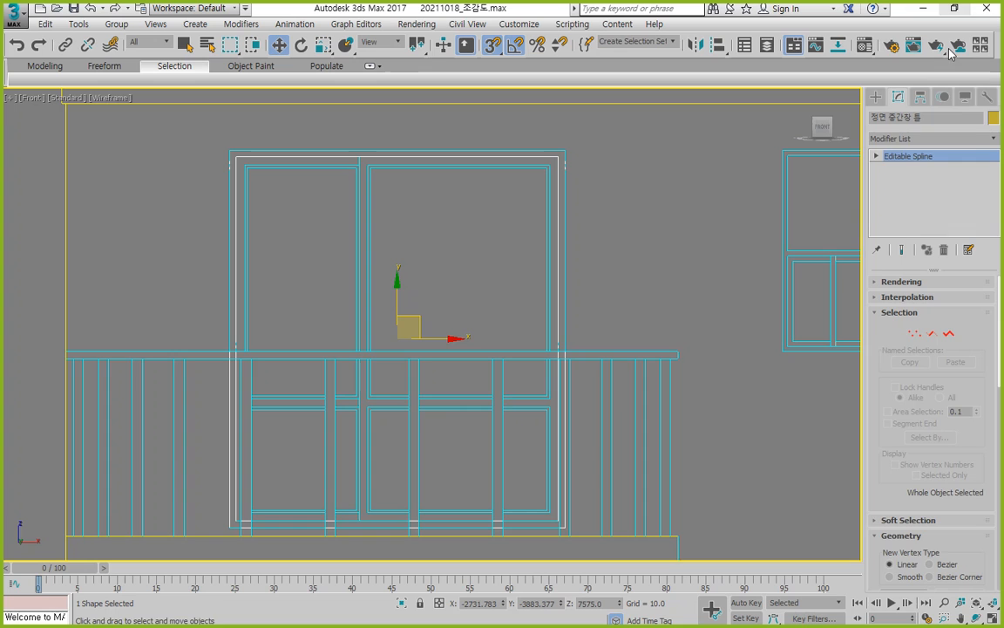
# Extrude the balcony window frame shape by an amount of -150
pyautogui.click(967, 143)
pyautogui.press('e')
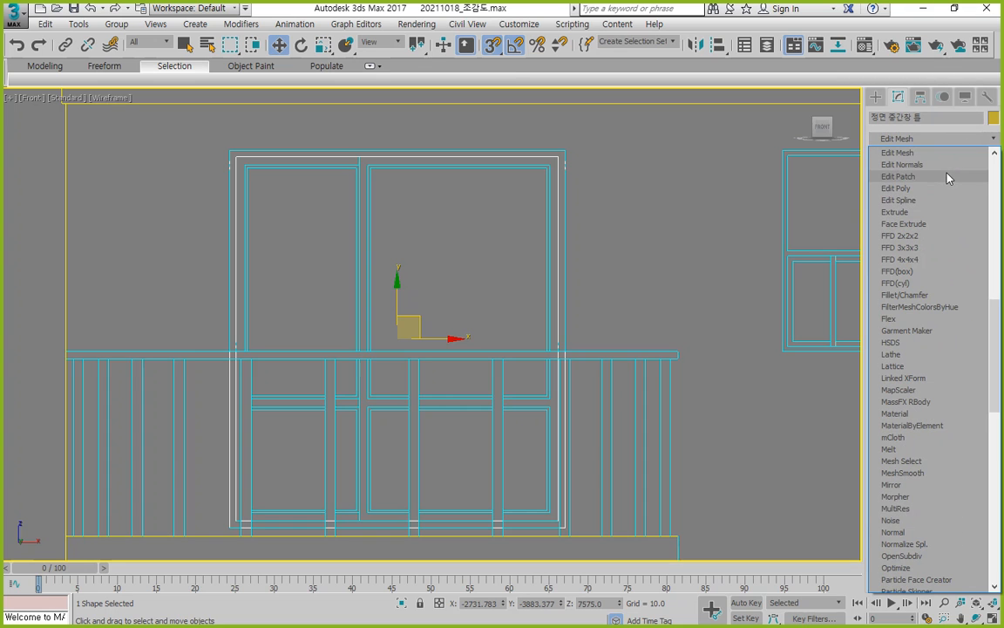
pyautogui.click(906, 212)
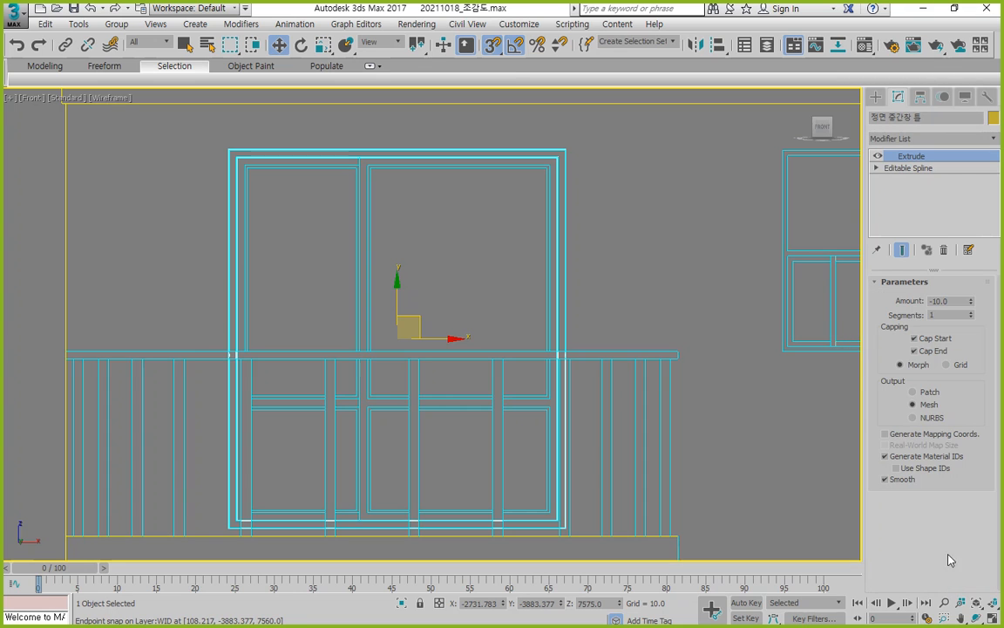
pyautogui.click(993, 614)
pyautogui.click(994, 604)
pyautogui.scroll(1, 167, 159)
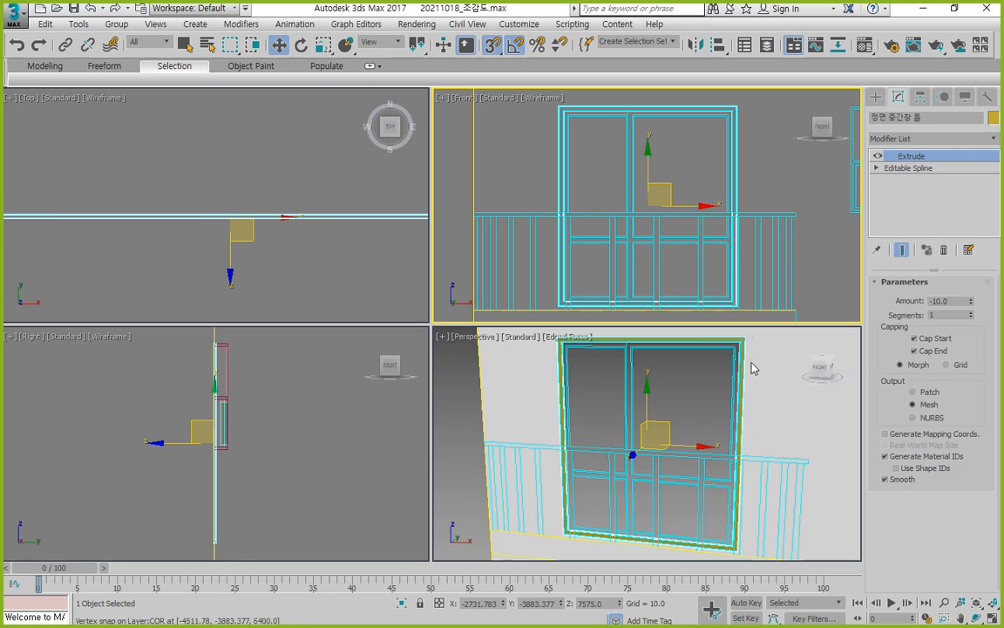
pyautogui.click(952, 300)
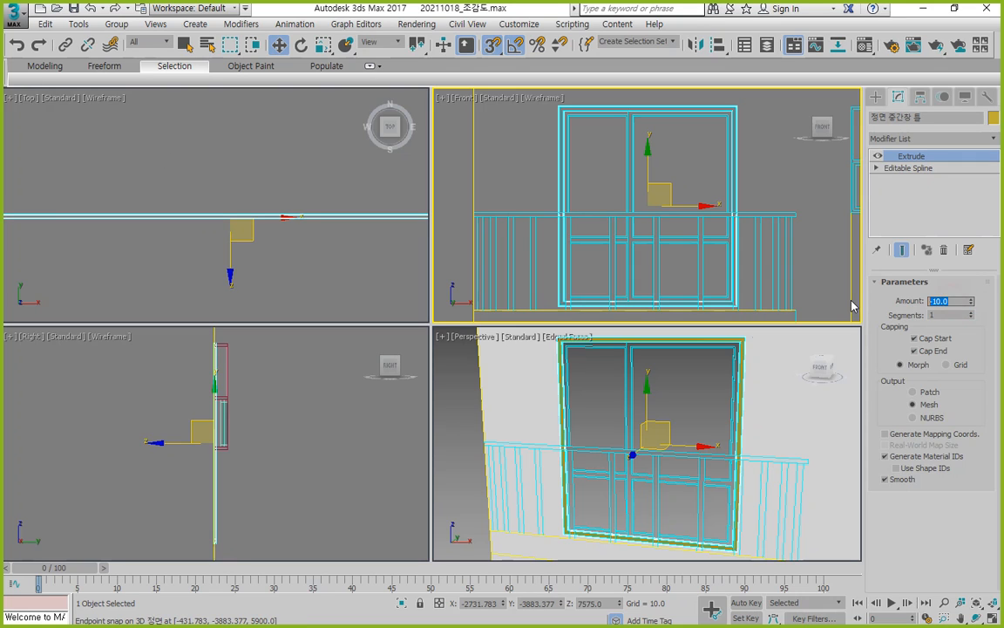
pyautogui.write('-150')
pyautogui.press('Return')
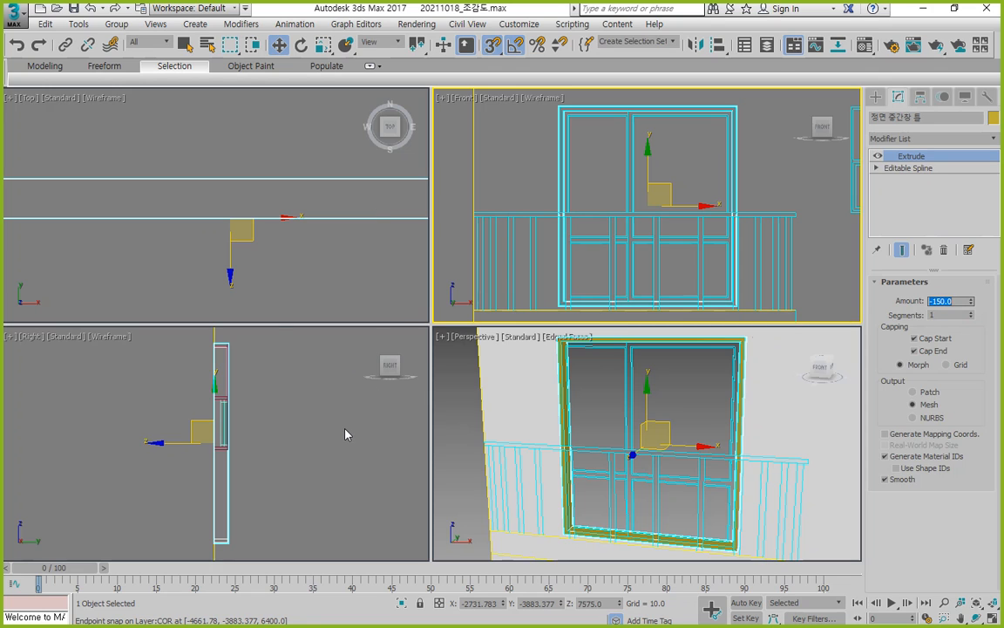
pyautogui.scroll(-2, 346, 434)
pyautogui.scroll(-2, 112, 229)
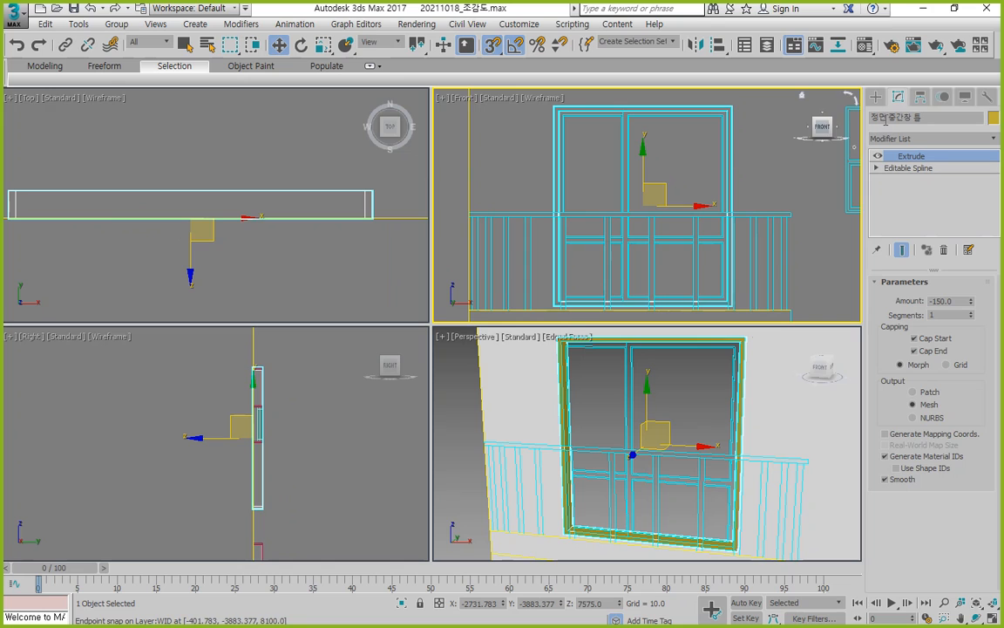
pyautogui.click(742, 169)
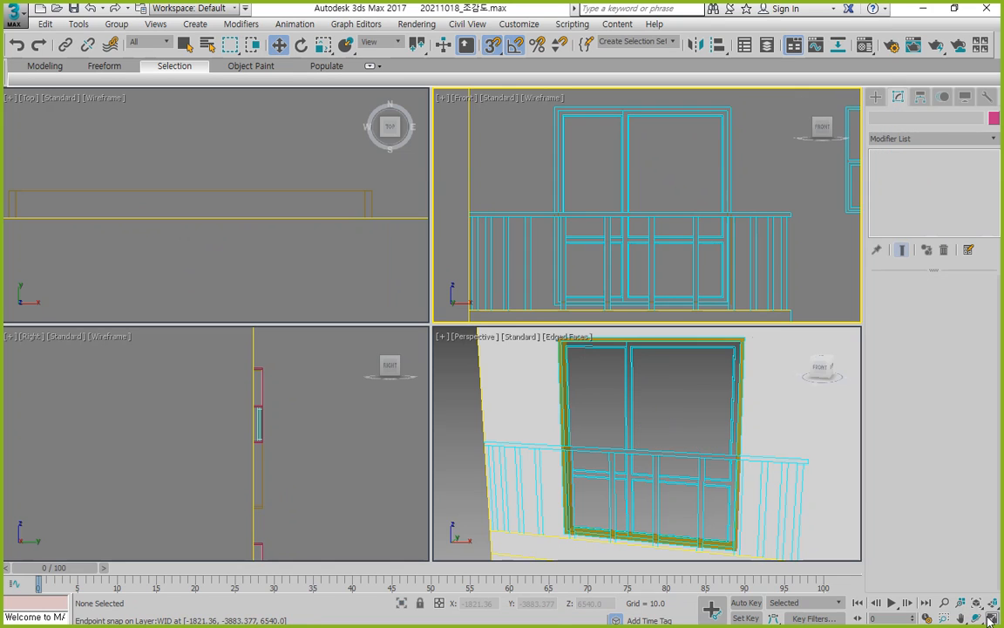
pyautogui.hotkey('alt', 'w')
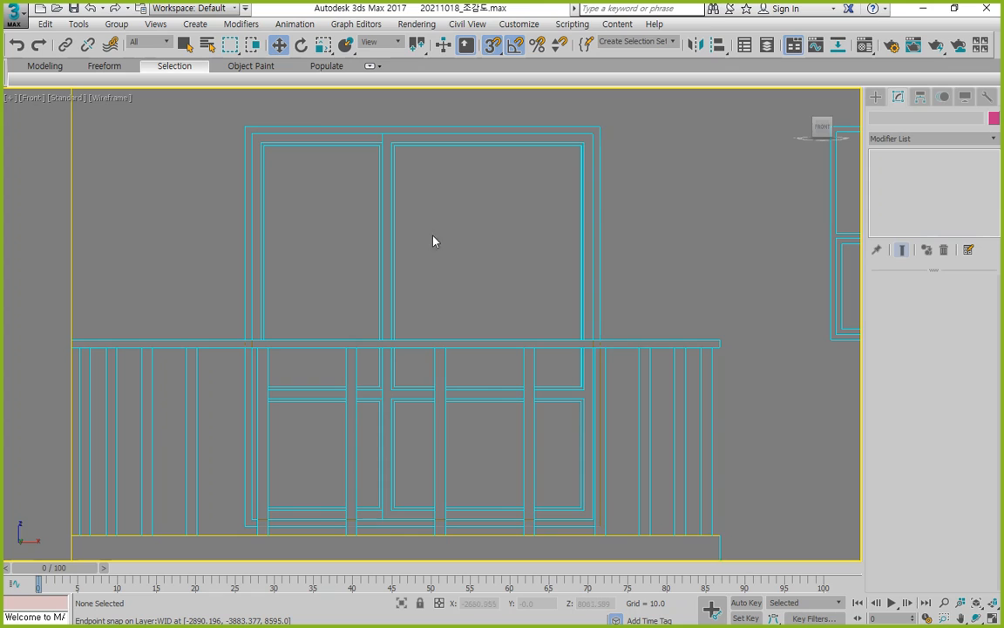
pyautogui.hotkey('ctrl', '2')
pyautogui.moveTo(403, 151)
pyautogui.mouseDown()
pyautogui.moveTo(392, 154)
pyautogui.moveTo(404, 158)
pyautogui.mouseUp()
pyautogui.moveTo(311, 138)
pyautogui.mouseDown()
pyautogui.moveTo(296, 144)
pyautogui.moveTo(315, 157)
pyautogui.mouseUp()
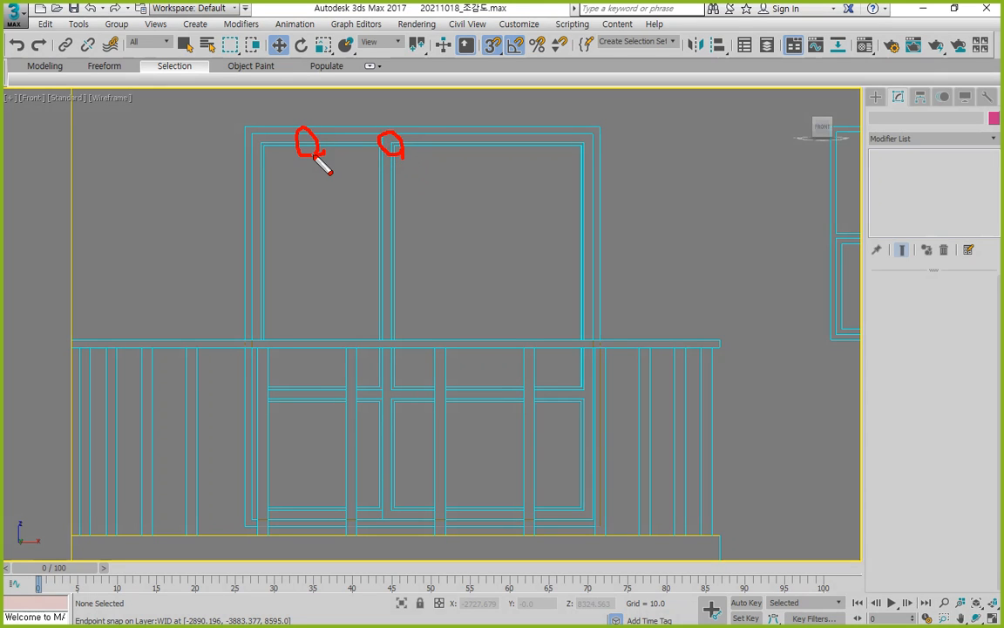
pyautogui.press('Escape')
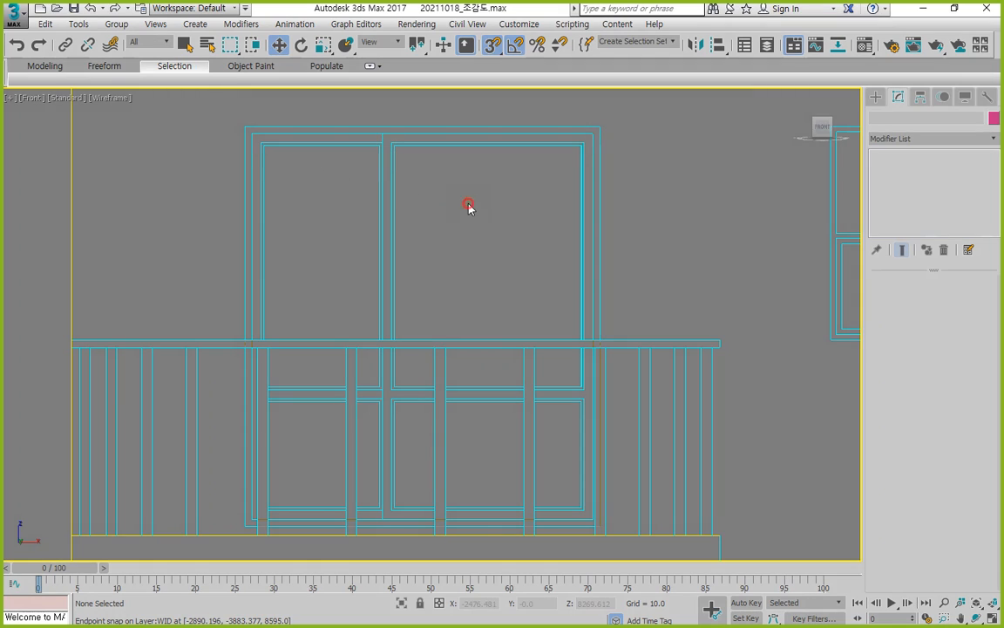
# Draw the right sash as one shape: an outer rectangle about 2170 by 1185 and two pane openings inside, about 1391 by 1083 and 629 by 1083
pyautogui.click(875, 97)
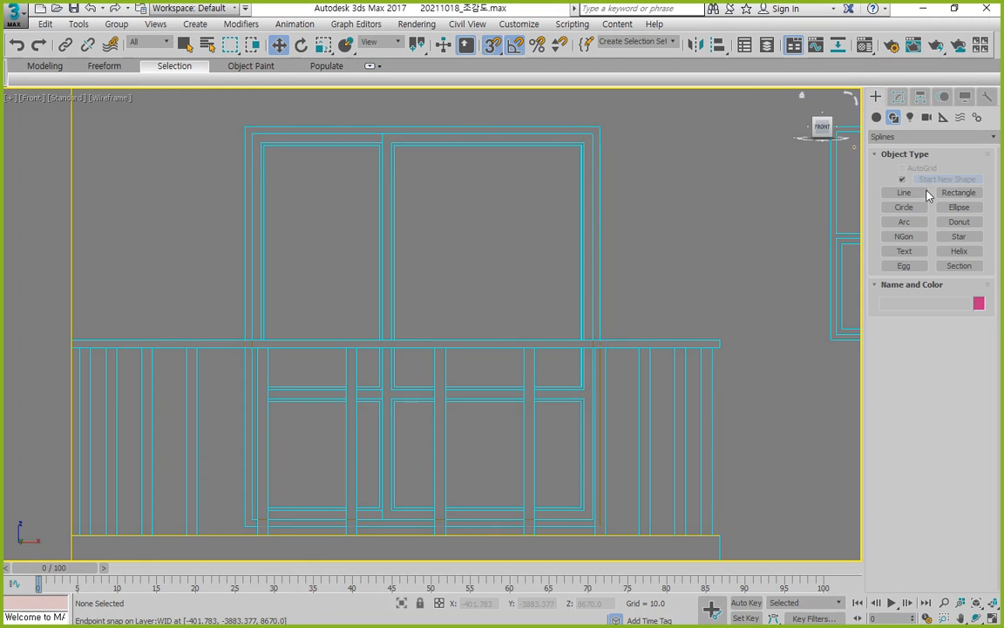
pyautogui.click(959, 192)
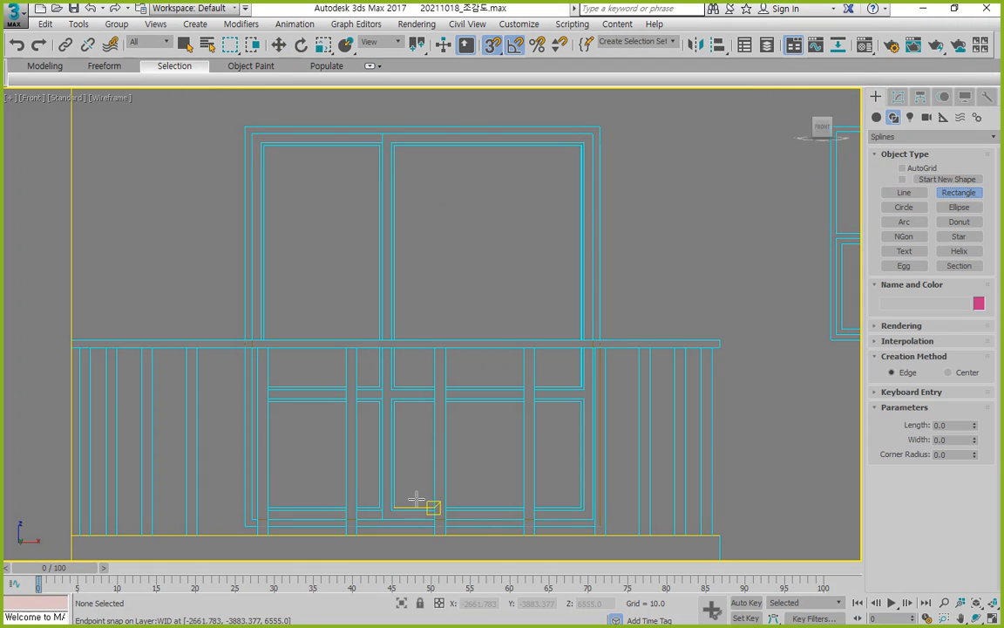
pyautogui.click(381, 519)
pyautogui.moveTo(552, 202); pyautogui.dragTo(593, 133)
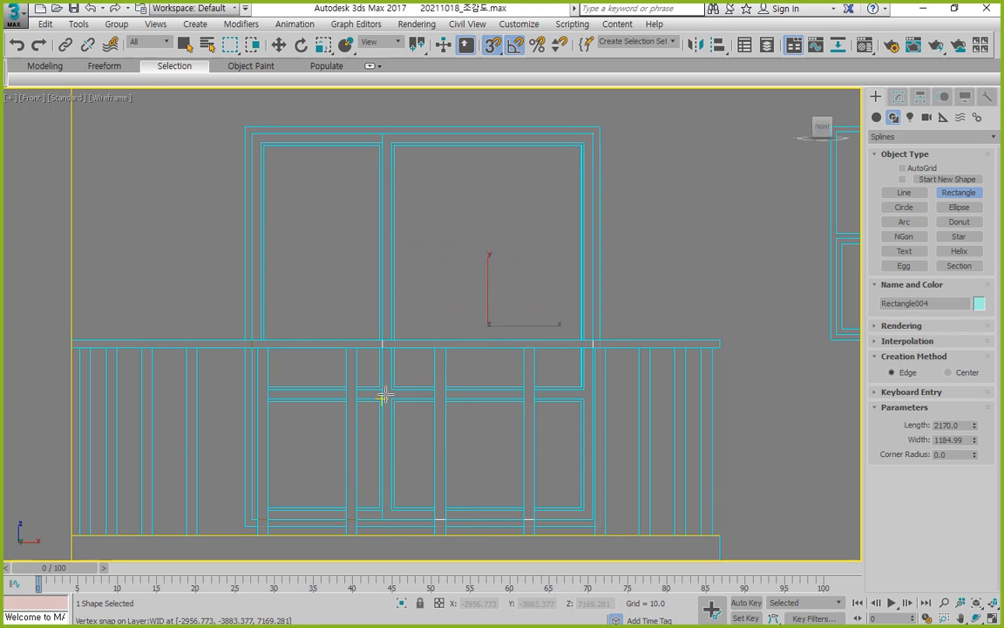
pyautogui.moveTo(391, 389)
pyautogui.mouseDown()
pyautogui.moveTo(475, 323)
pyautogui.moveTo(589, 139)
pyautogui.mouseUp()
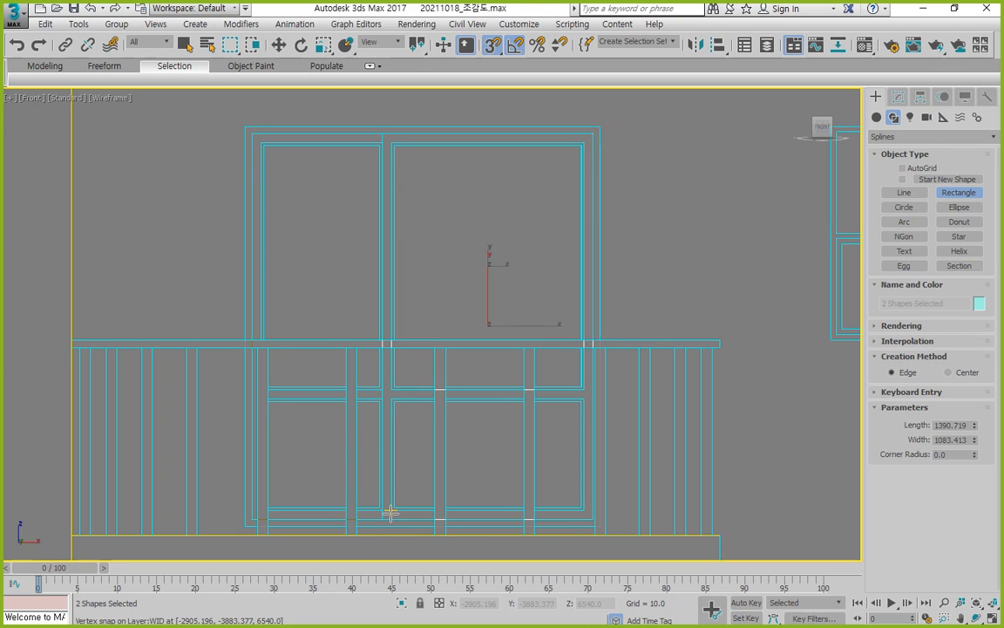
pyautogui.moveTo(391, 510); pyautogui.dragTo(584, 397)
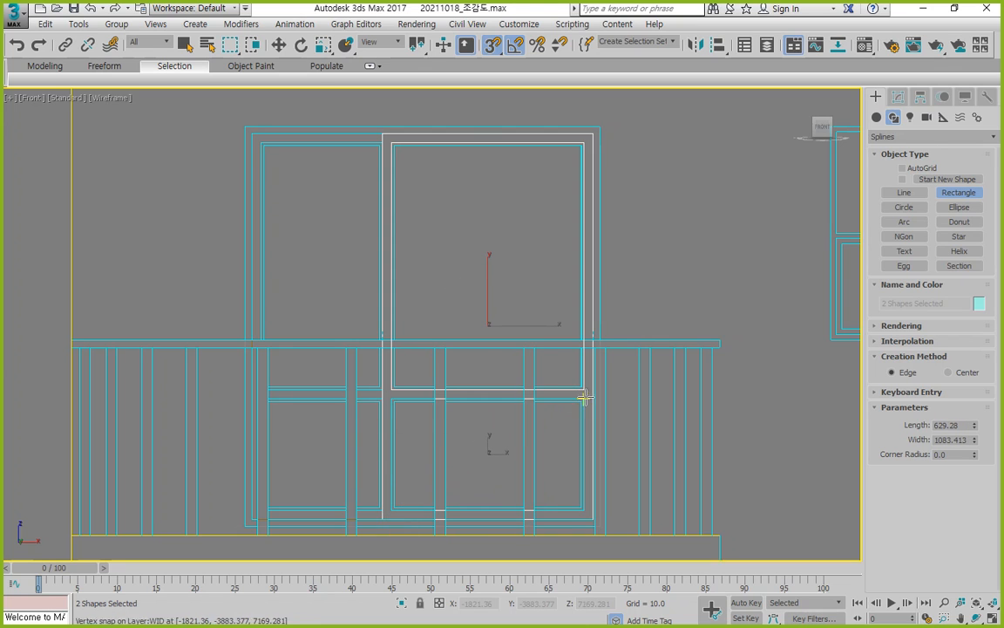
# Extrude the right sash shape by an amount of -40
pyautogui.click(899, 97)
pyautogui.click(968, 138)
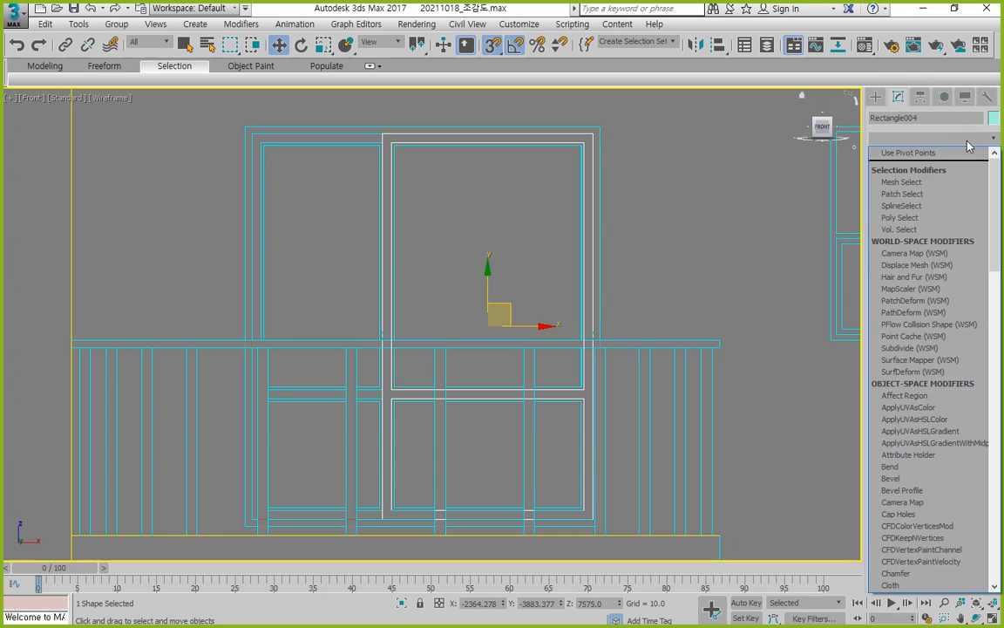
pyautogui.click(968, 138)
pyautogui.click(968, 138)
pyautogui.write('esh')
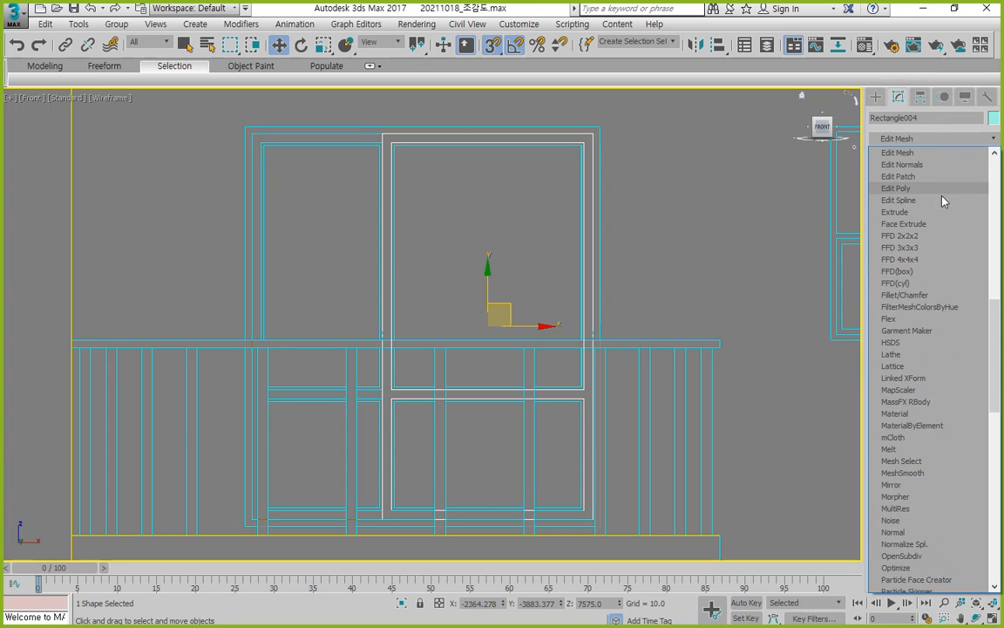
pyautogui.click(898, 212)
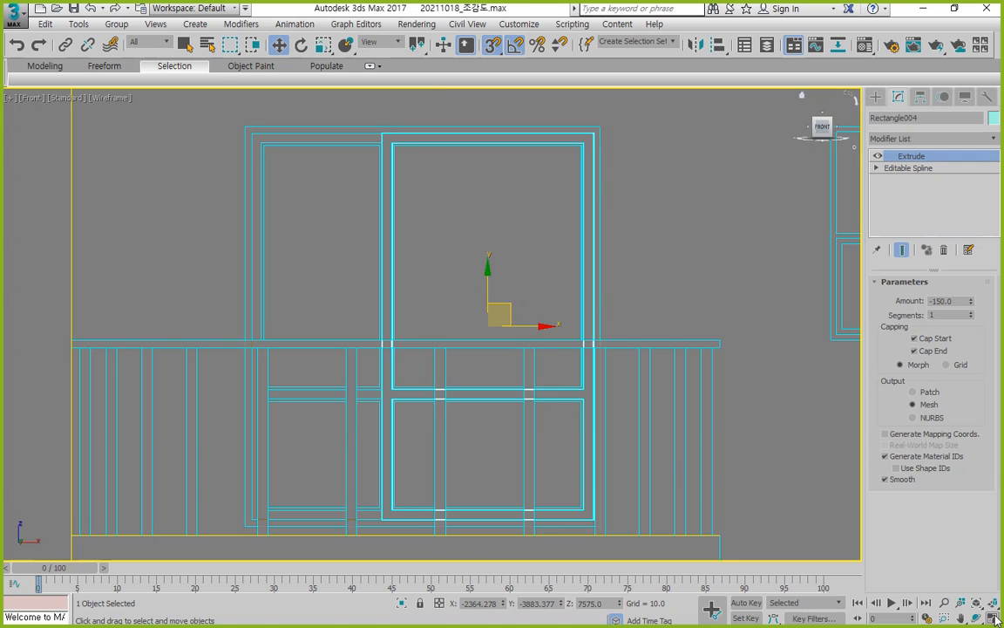
pyautogui.click(993, 617)
pyautogui.doubleClick(959, 301)
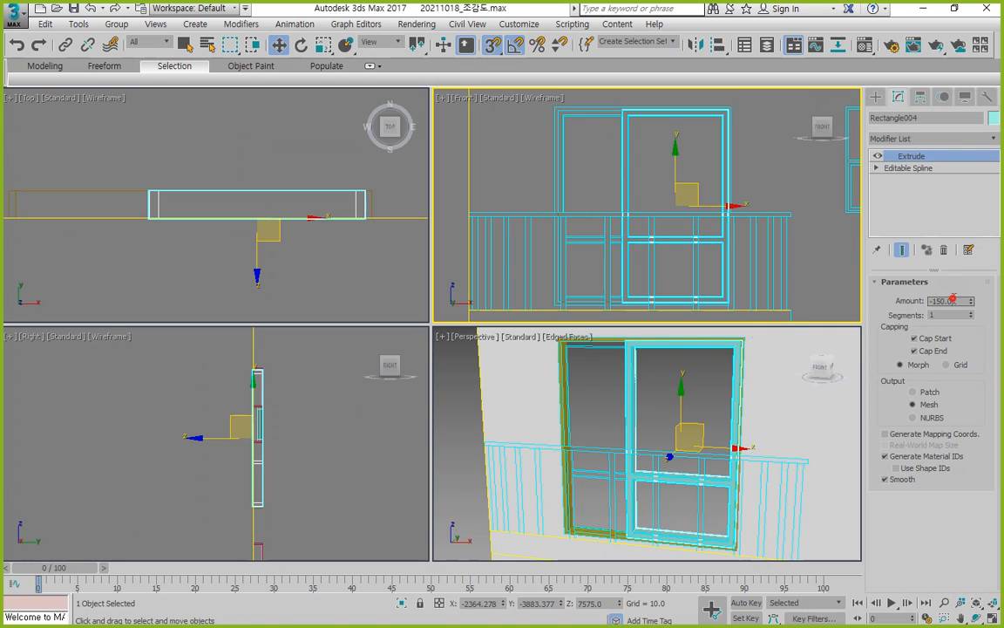
pyautogui.write('-40')
pyautogui.press('Return')
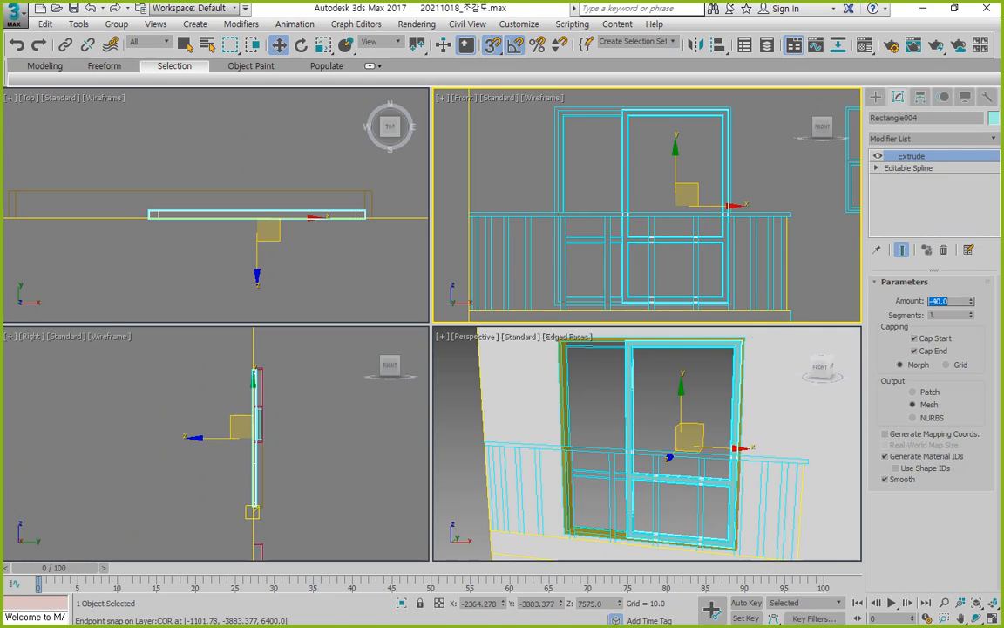
pyautogui.scroll(2, 222, 213)
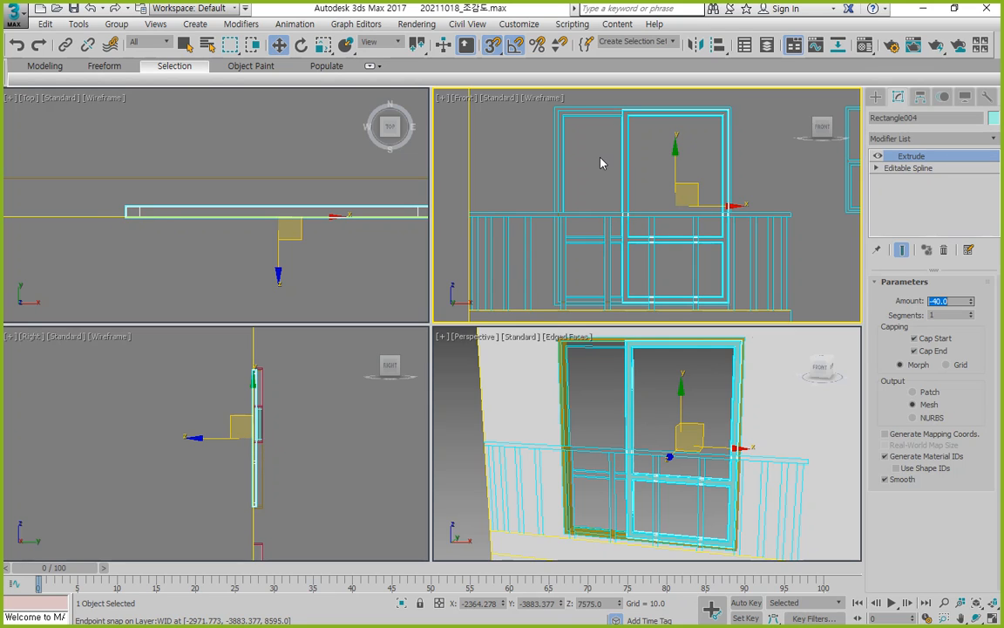
pyautogui.click(563, 129)
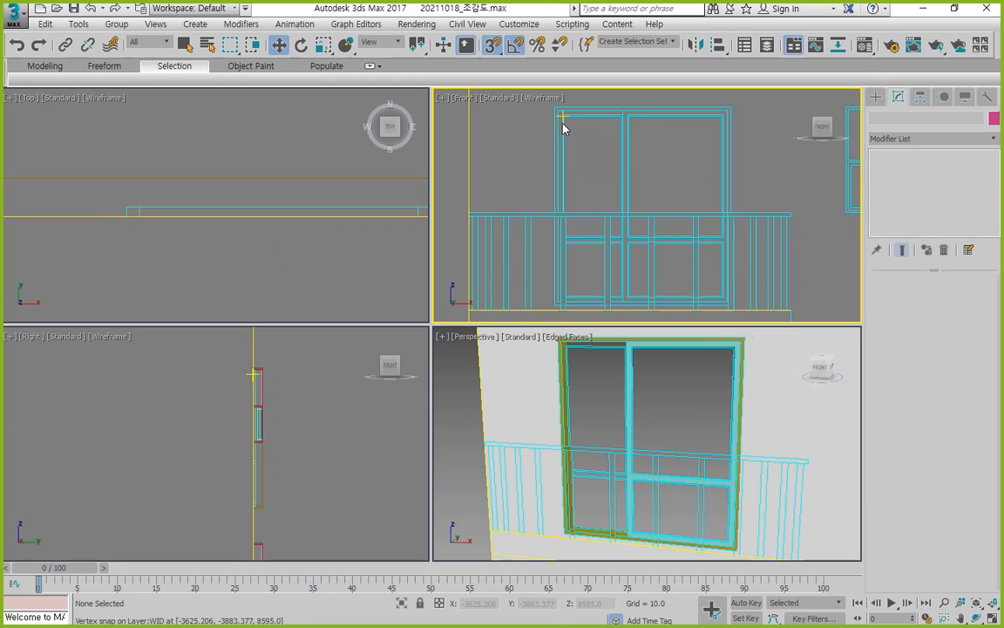
pyautogui.click(986, 614)
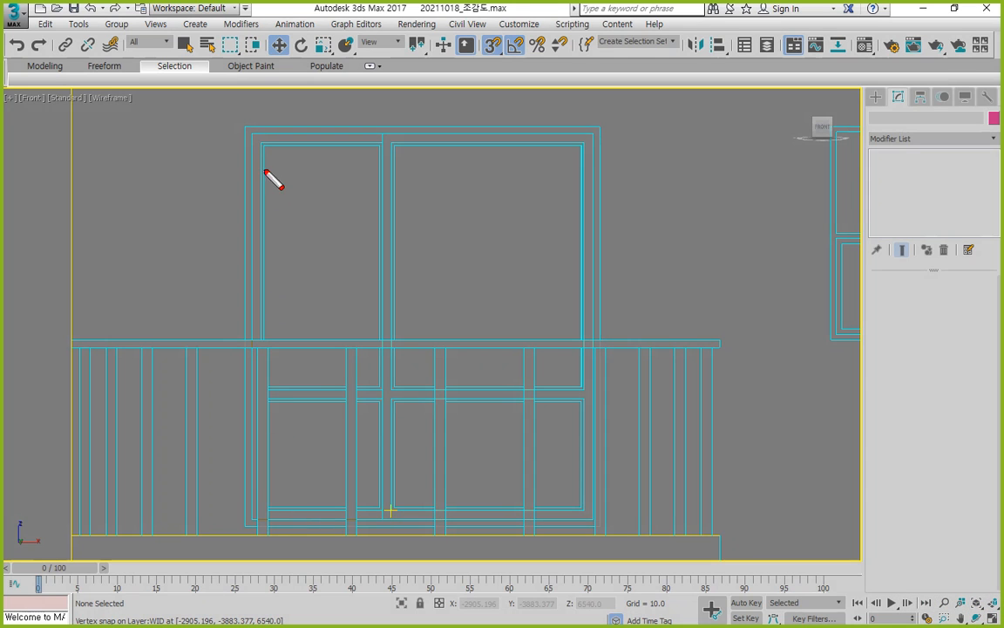
pyautogui.moveTo(262, 155)
pyautogui.mouseDown()
pyautogui.moveTo(264, 124)
pyautogui.moveTo(281, 150)
pyautogui.mouseUp()
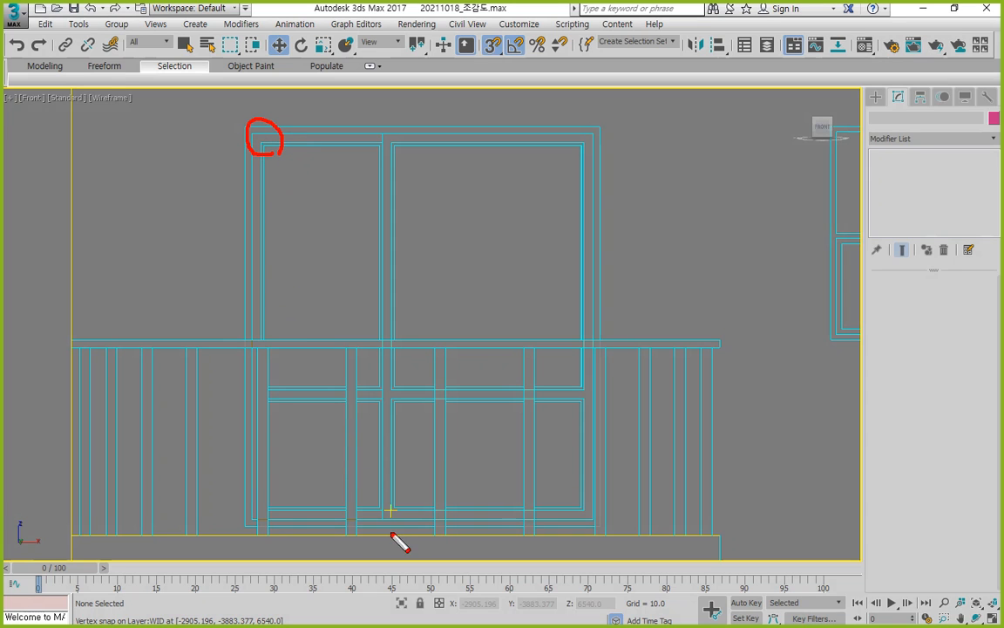
pyautogui.moveTo(403, 494)
pyautogui.mouseDown()
pyautogui.moveTo(381, 509)
pyautogui.moveTo(408, 519)
pyautogui.mouseUp()
pyautogui.moveTo(396, 164)
pyautogui.mouseDown()
pyautogui.moveTo(391, 137)
pyautogui.moveTo(408, 183)
pyautogui.mouseUp()
pyautogui.moveTo(401, 490); pyautogui.dragTo(388, 510)
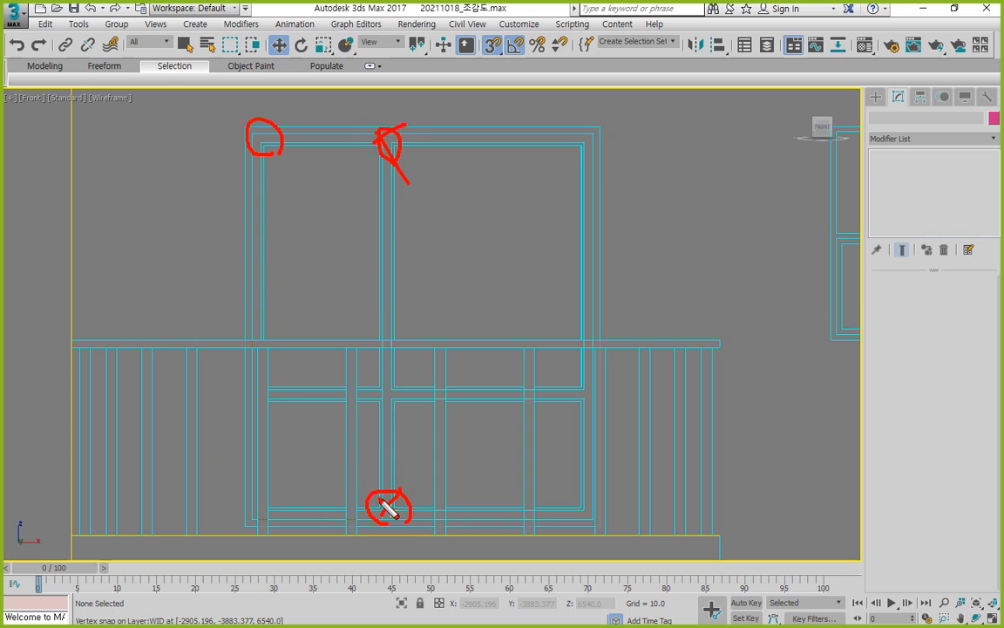
pyautogui.moveTo(276, 490)
pyautogui.mouseDown()
pyautogui.moveTo(230, 531)
pyautogui.moveTo(309, 553)
pyautogui.mouseUp()
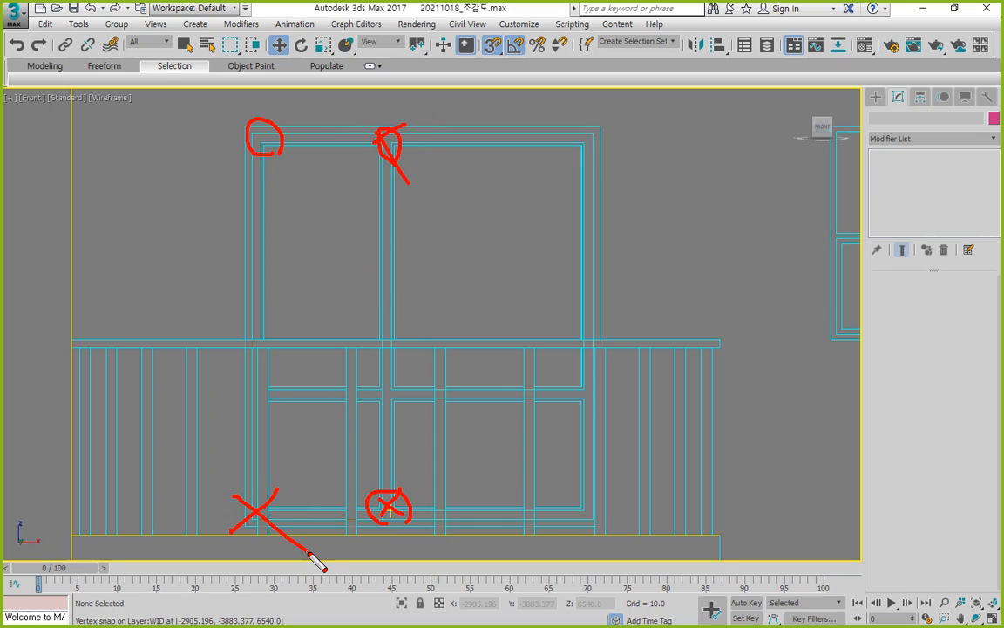
pyautogui.press('e')
pyautogui.moveTo(375, 533)
pyautogui.mouseDown()
pyautogui.moveTo(378, 482)
pyautogui.moveTo(383, 545)
pyautogui.mouseUp()
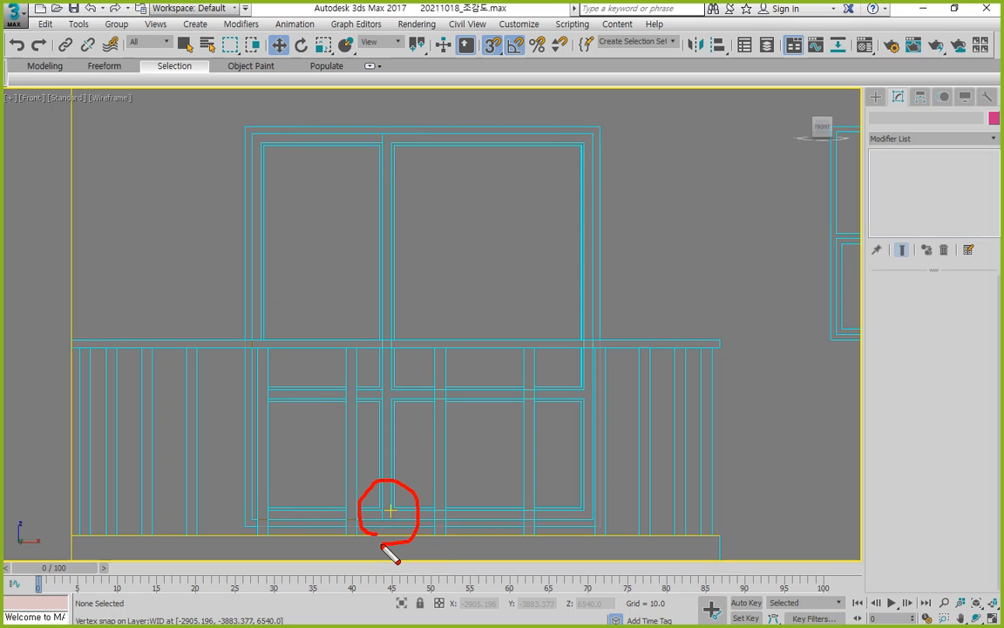
pyautogui.moveTo(382, 546)
pyautogui.mouseDown()
pyautogui.moveTo(347, 523)
pyautogui.moveTo(363, 471)
pyautogui.moveTo(394, 543)
pyautogui.mouseUp()
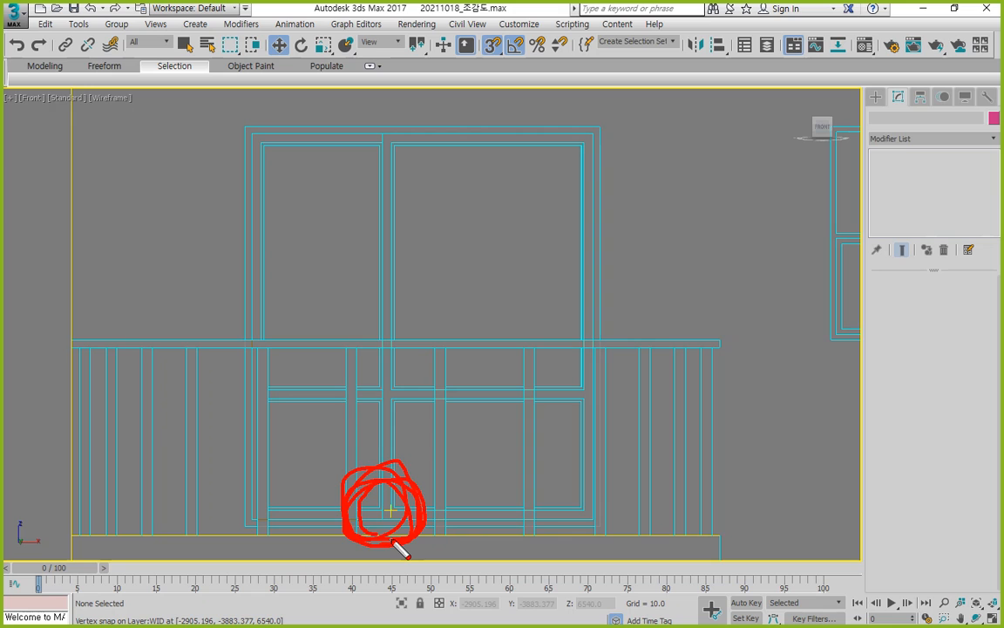
# Draw a rectangle about 629 by 1084 over the right sash's lower pane, snapped to its outer corners
pyautogui.press('Escape')
pyautogui.scroll(3, 437, 482)
pyautogui.moveTo(363, 435); pyautogui.dragTo(254, 325, button='middle')
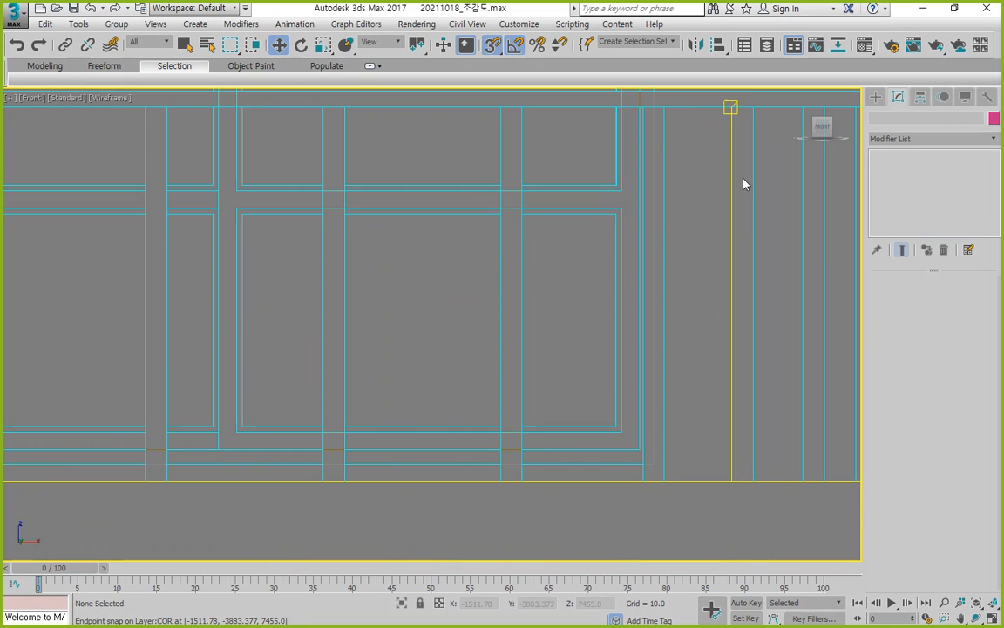
pyautogui.click(876, 96)
pyautogui.click(955, 194)
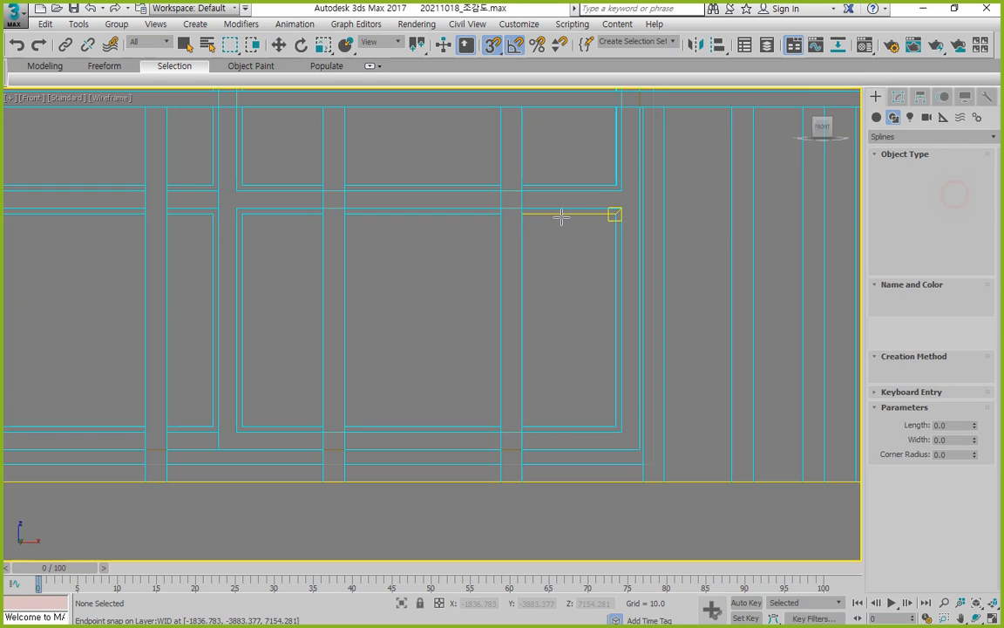
pyautogui.moveTo(619, 209); pyautogui.dragTo(234, 433)
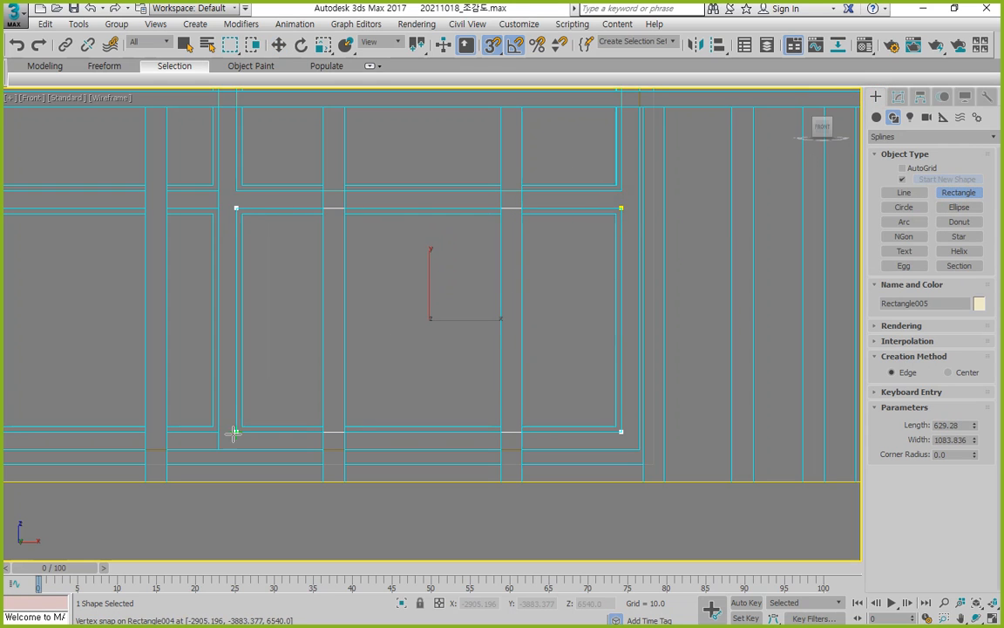
pyautogui.press('w')
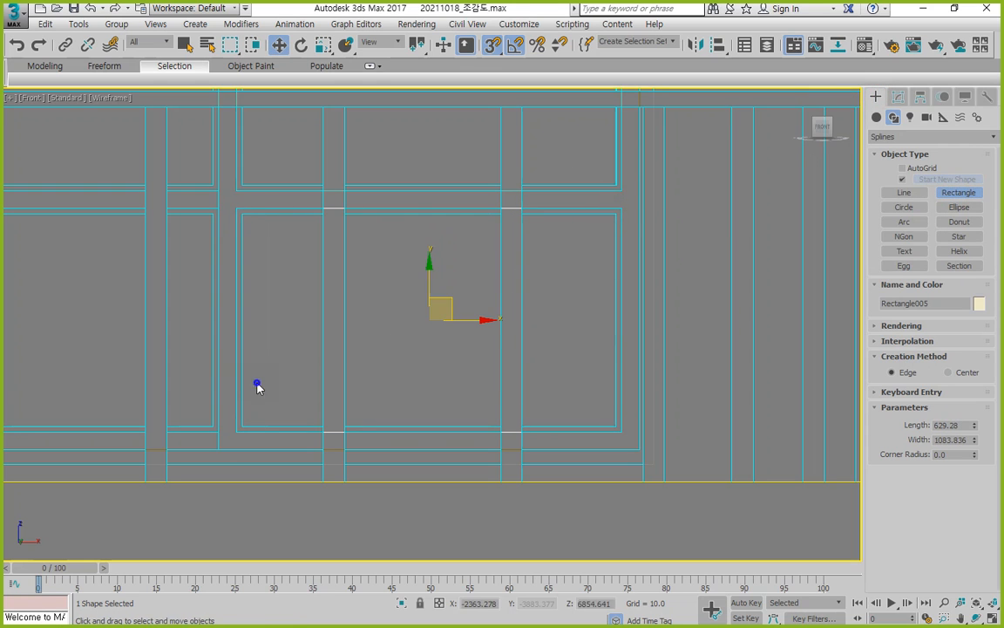
# Apply Edit Spline to the new rectangle and move its two bottom vertices down to the frame's inner bottom edge
pyautogui.click(899, 99)
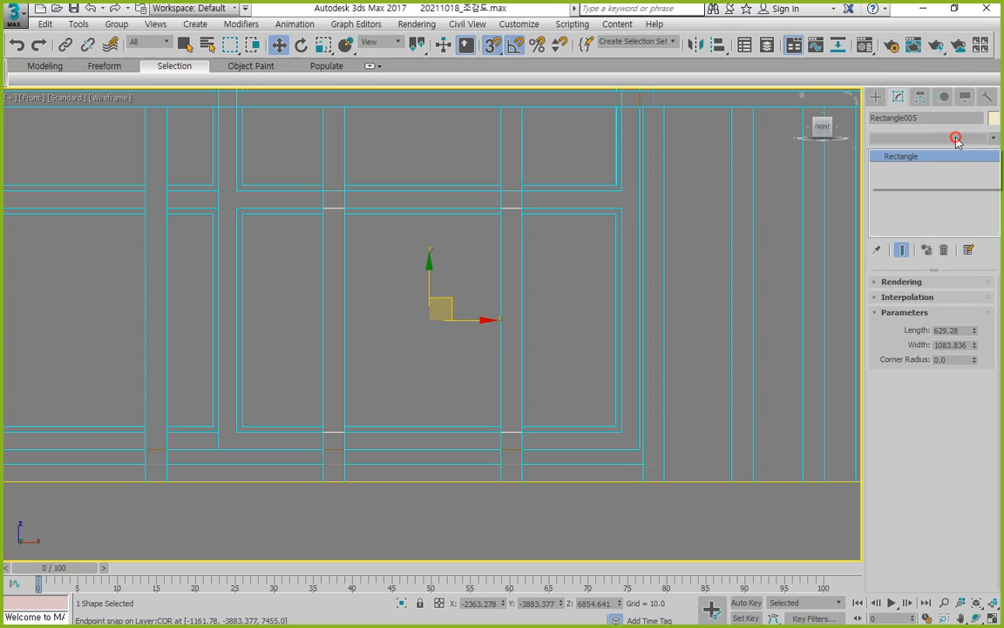
pyautogui.click(958, 138)
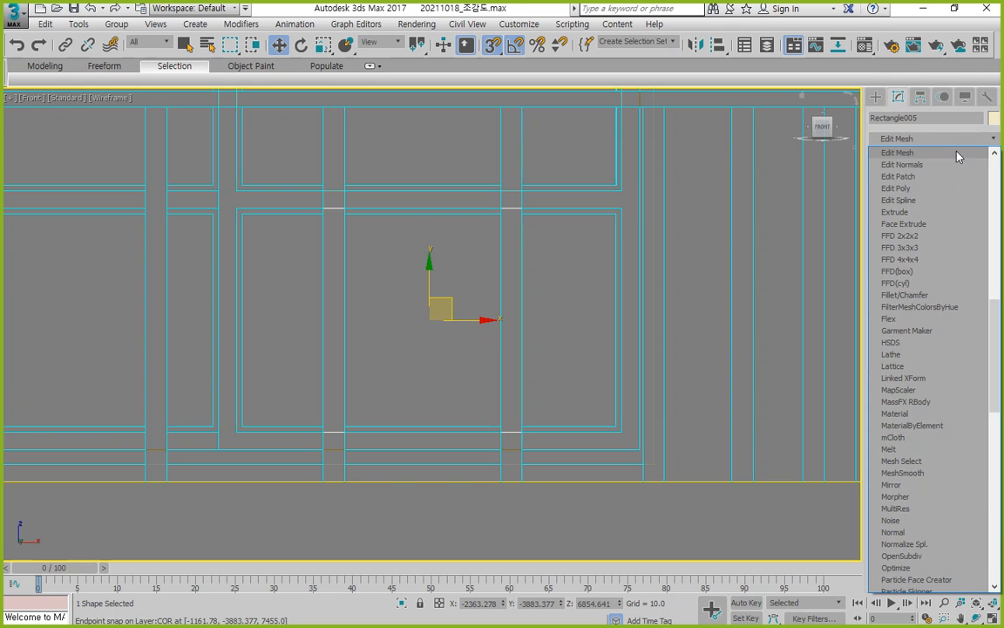
pyautogui.click(941, 202)
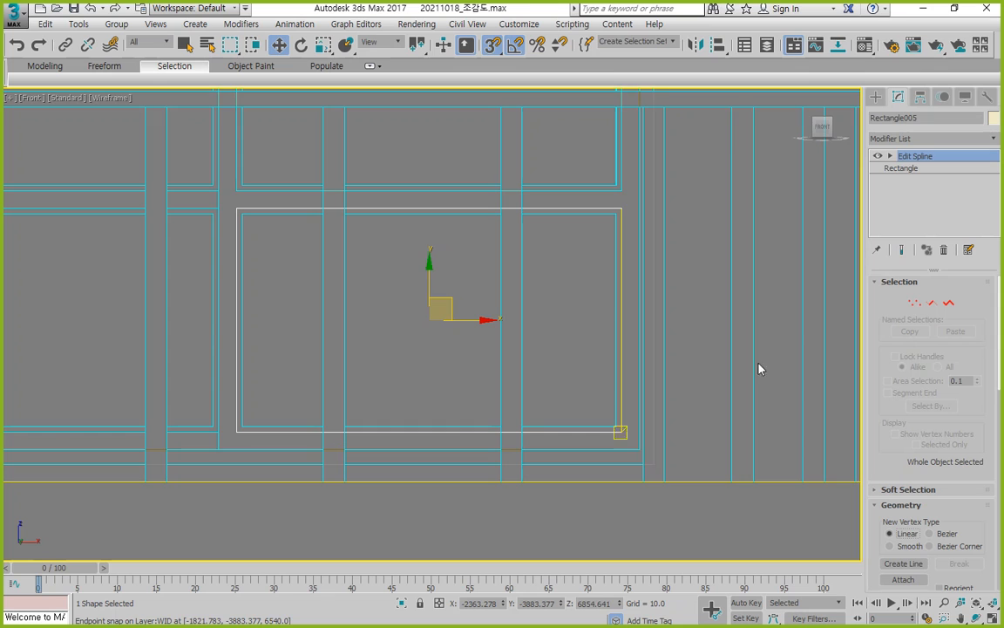
pyautogui.click(913, 304)
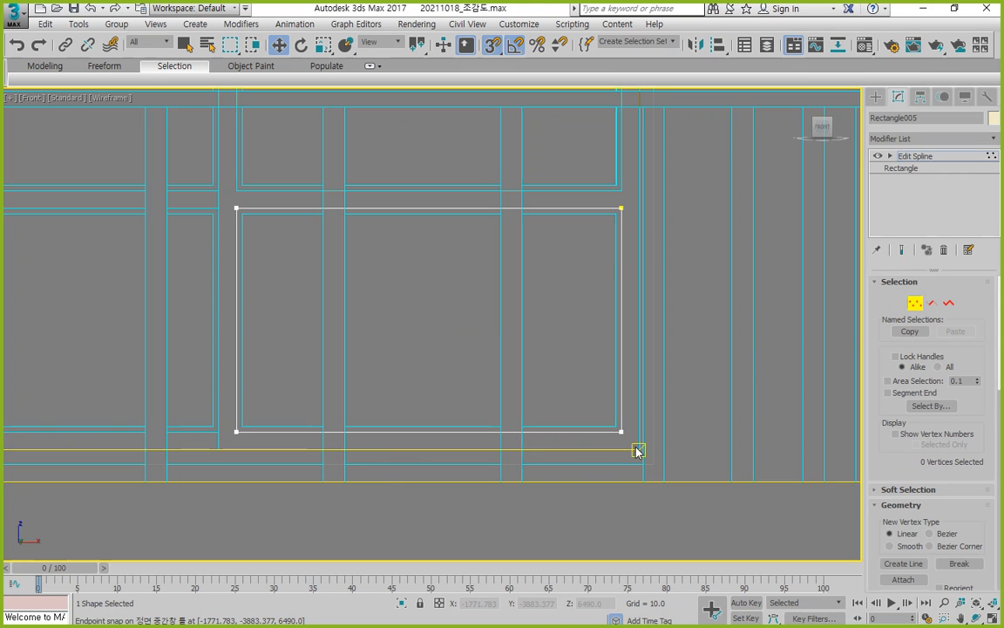
pyautogui.moveTo(636, 449); pyautogui.dragTo(236, 450)
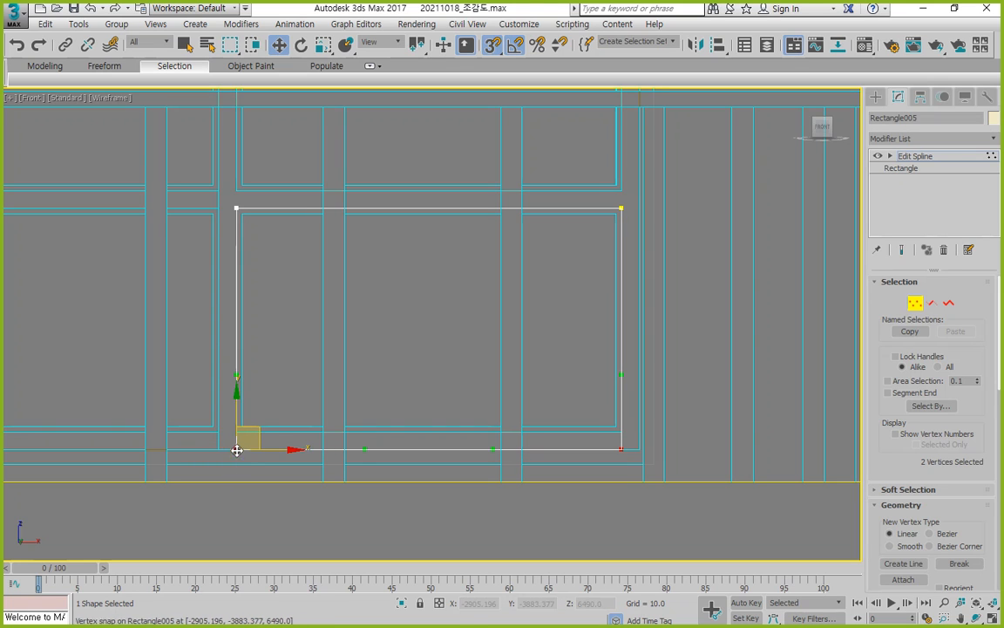
pyautogui.click(488, 49)
pyautogui.rightClick(493, 49)
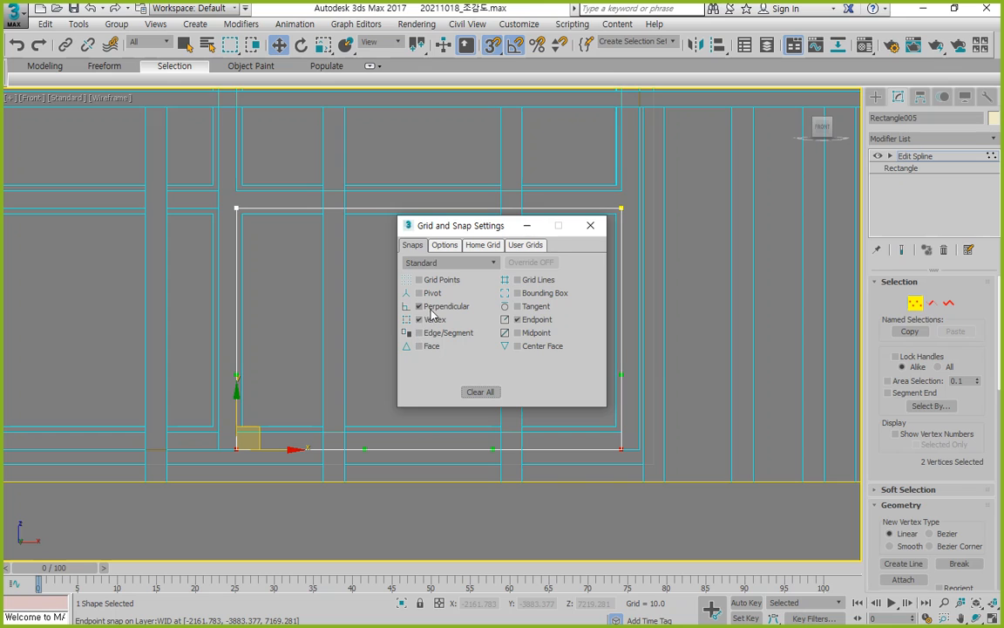
pyautogui.click(586, 227)
pyautogui.click(300, 351)
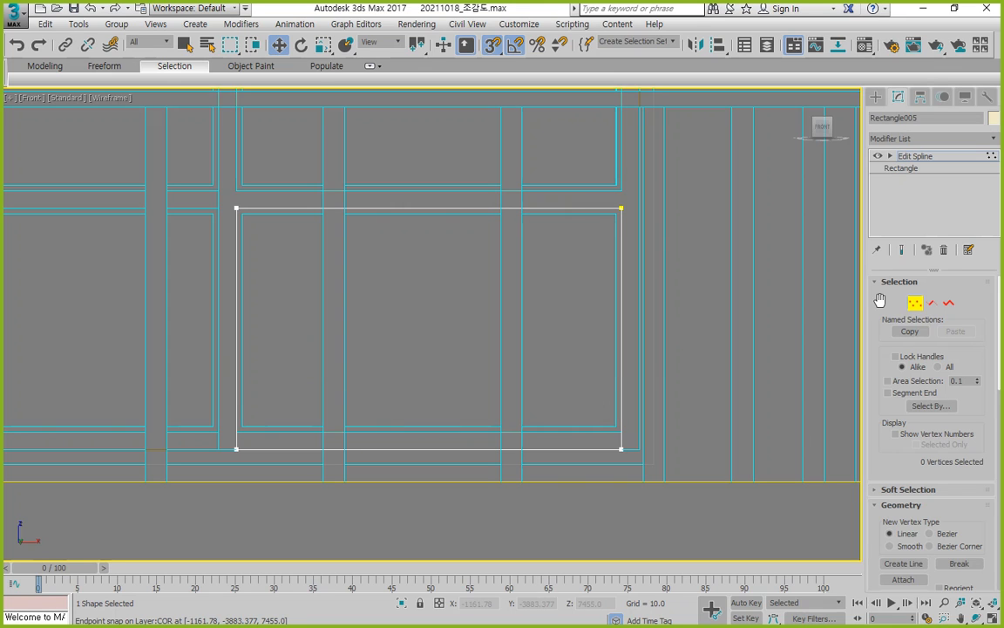
pyautogui.click(913, 303)
# With Start New Shape off, draw the left sash's outer rectangle about 2170 by 787 and its upper pane opening about 1391 by 683
pyautogui.scroll(-3, 301, 298)
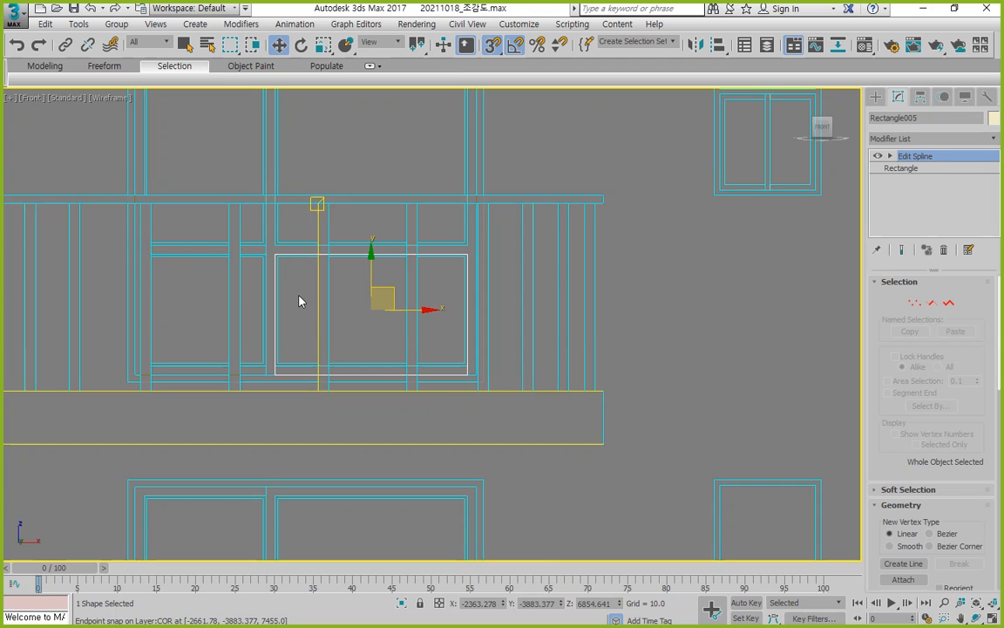
pyautogui.moveTo(301, 299); pyautogui.dragTo(432, 436, button='middle')
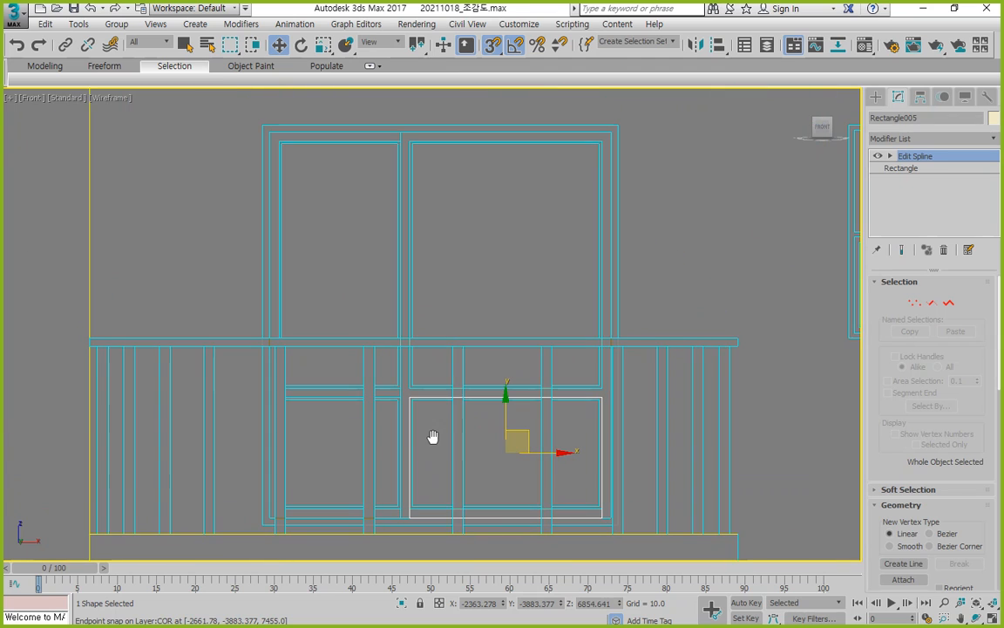
pyautogui.click(876, 96)
pyautogui.click(959, 192)
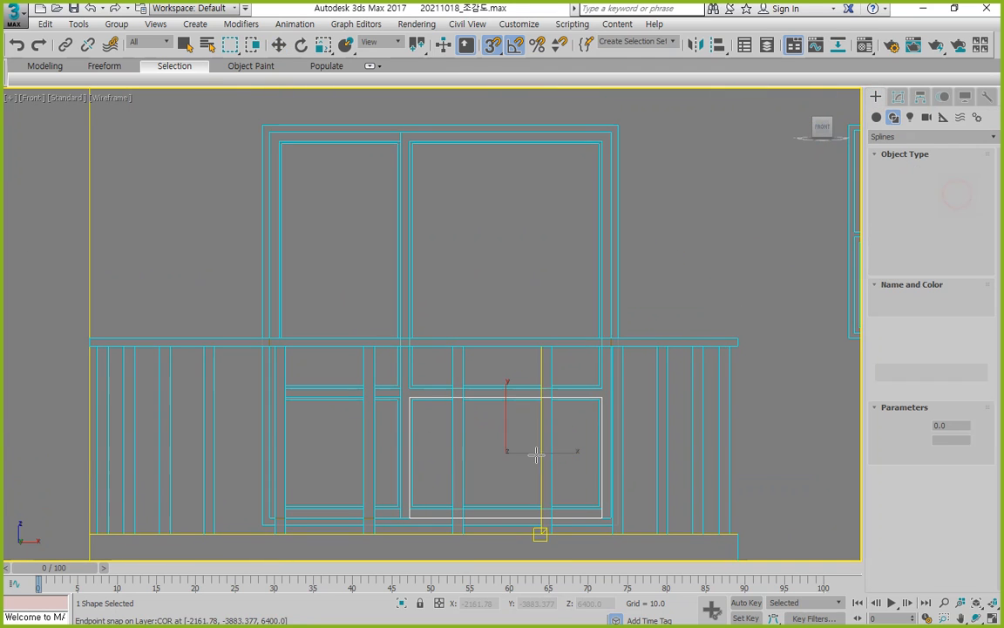
pyautogui.moveTo(416, 515); pyautogui.dragTo(271, 130)
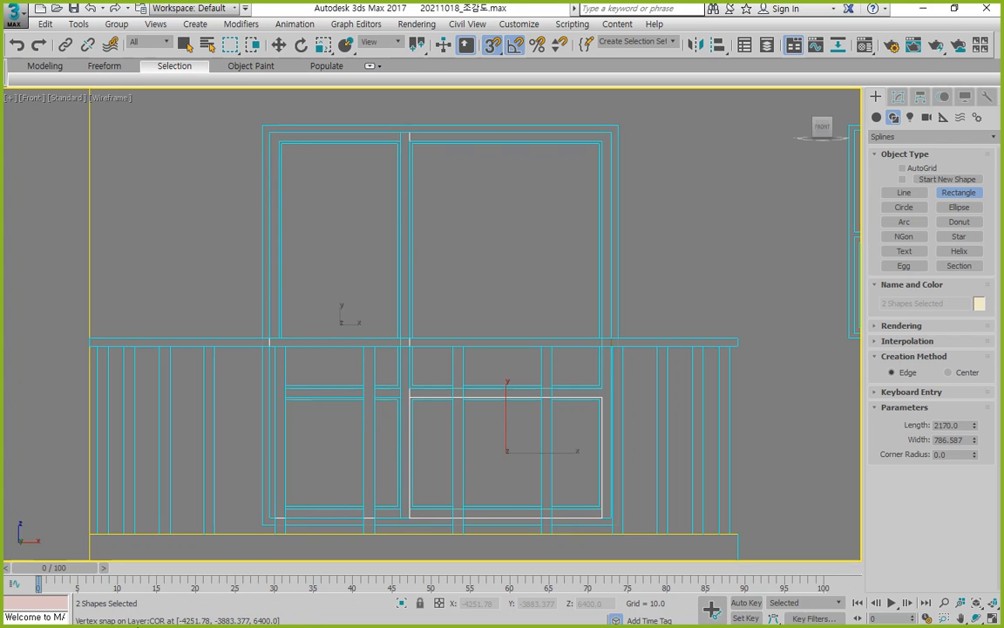
pyautogui.moveTo(399, 385); pyautogui.dragTo(277, 139)
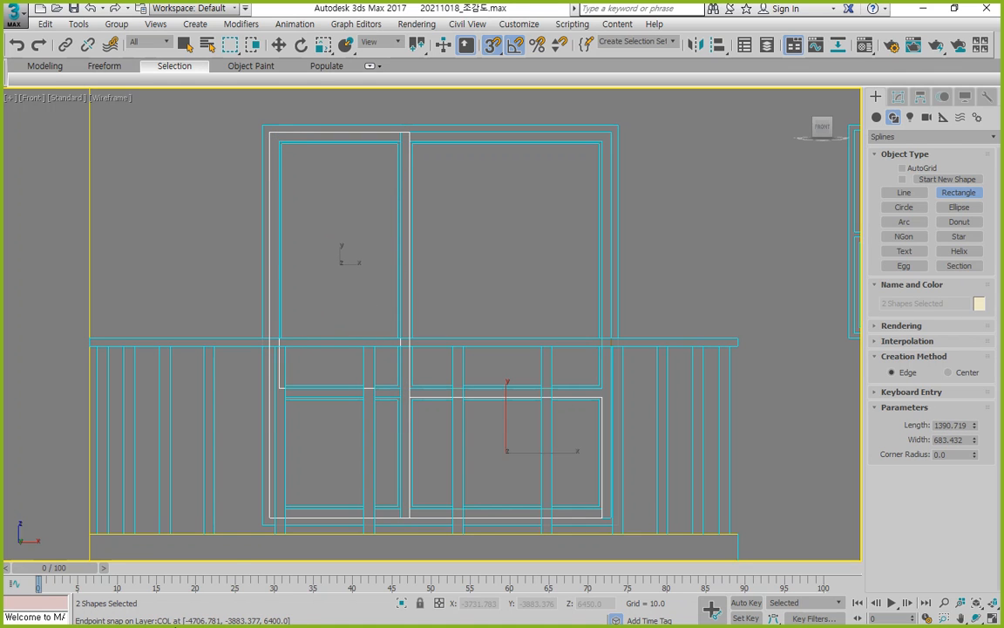
pyautogui.moveTo(277, 455); pyautogui.dragTo(247, 381, button='middle')
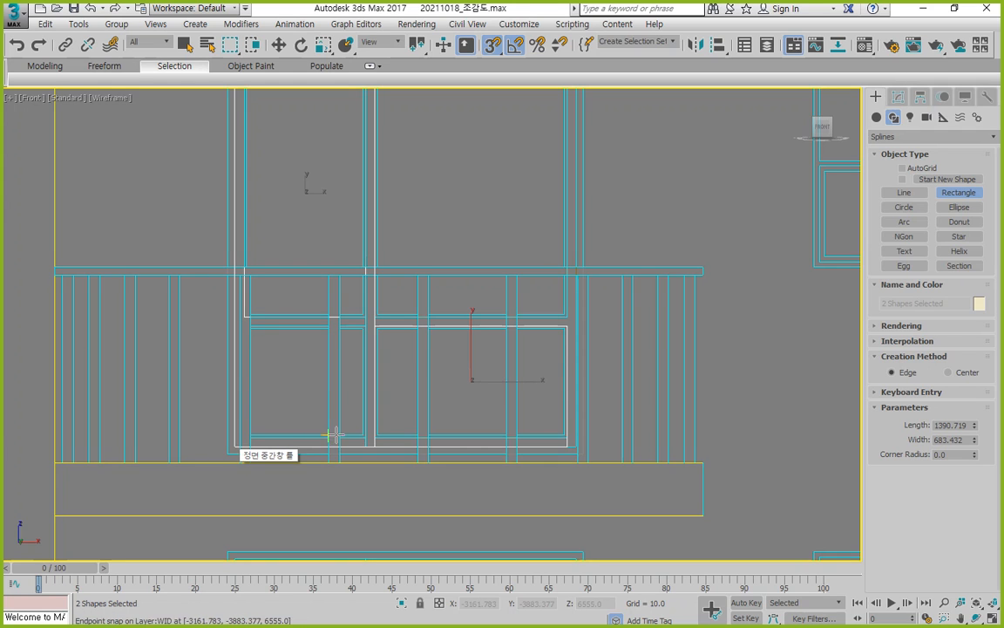
pyautogui.scroll(2, 362, 437)
pyautogui.moveTo(368, 436); pyautogui.dragTo(194, 265)
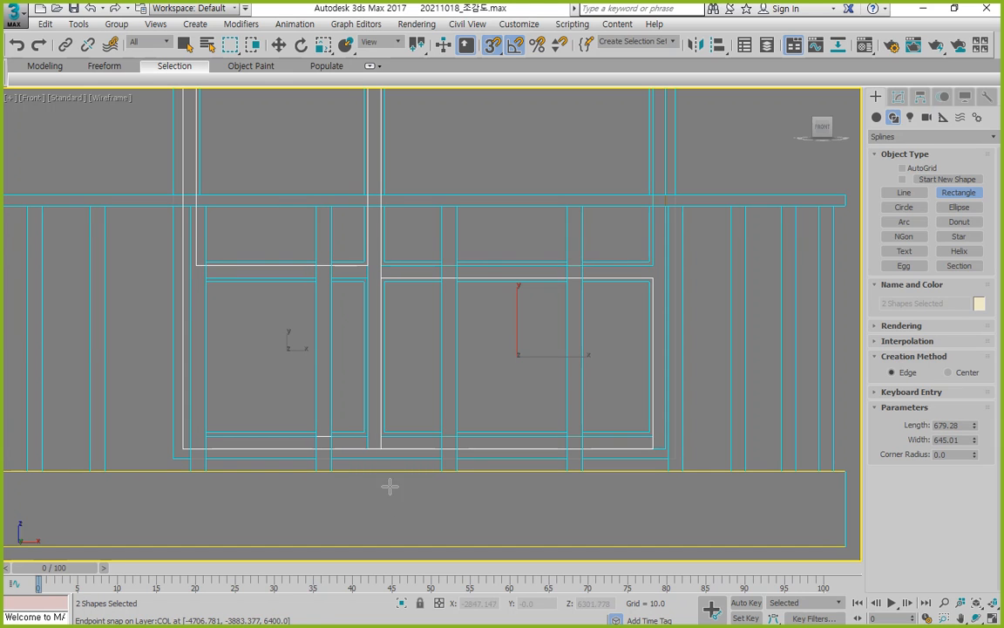
pyautogui.hotkey('ctrl', 'z')
# Draw the left sash's lower pane rectangle about 679 by 683, reaching up to the bottom edge of the upper pane opening
pyautogui.scroll(4, 321, 389)
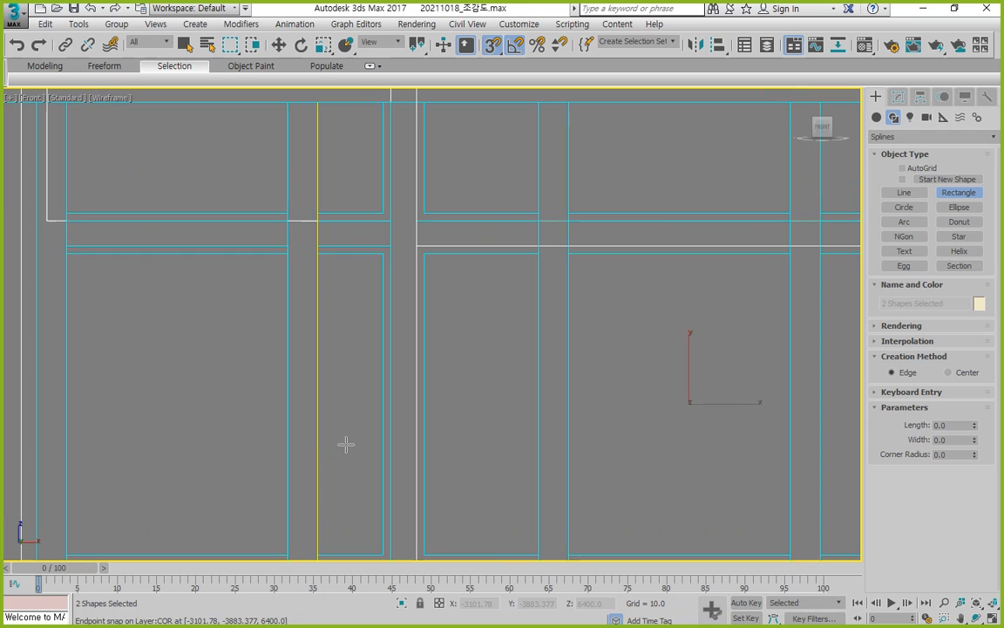
pyautogui.scroll(-2, 344, 455)
pyautogui.moveTo(368, 438); pyautogui.dragTo(434, 413, button='middle')
pyautogui.scroll(2, 434, 413)
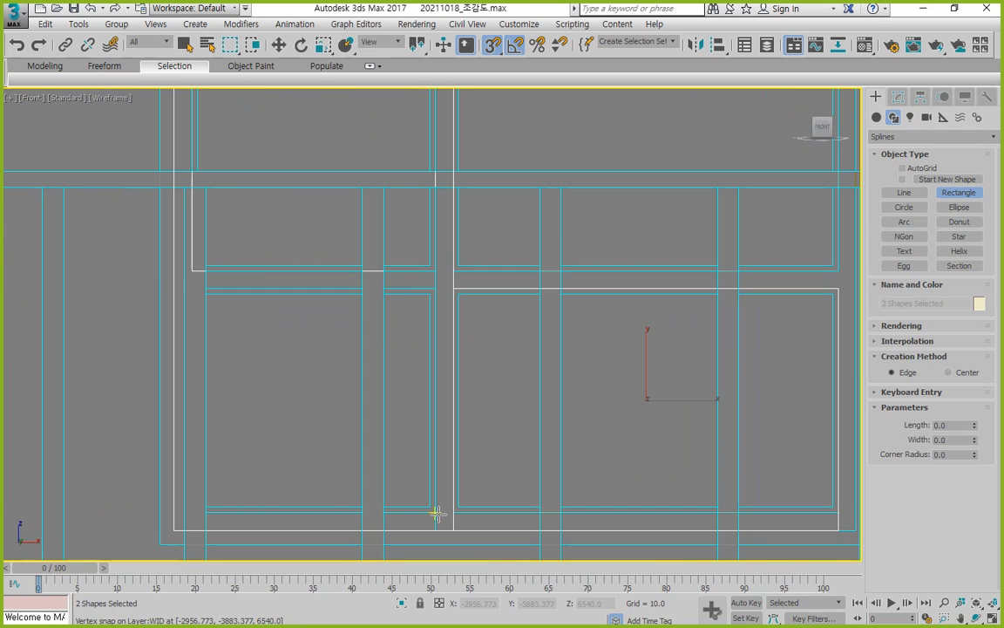
pyautogui.moveTo(435, 512); pyautogui.dragTo(192, 270)
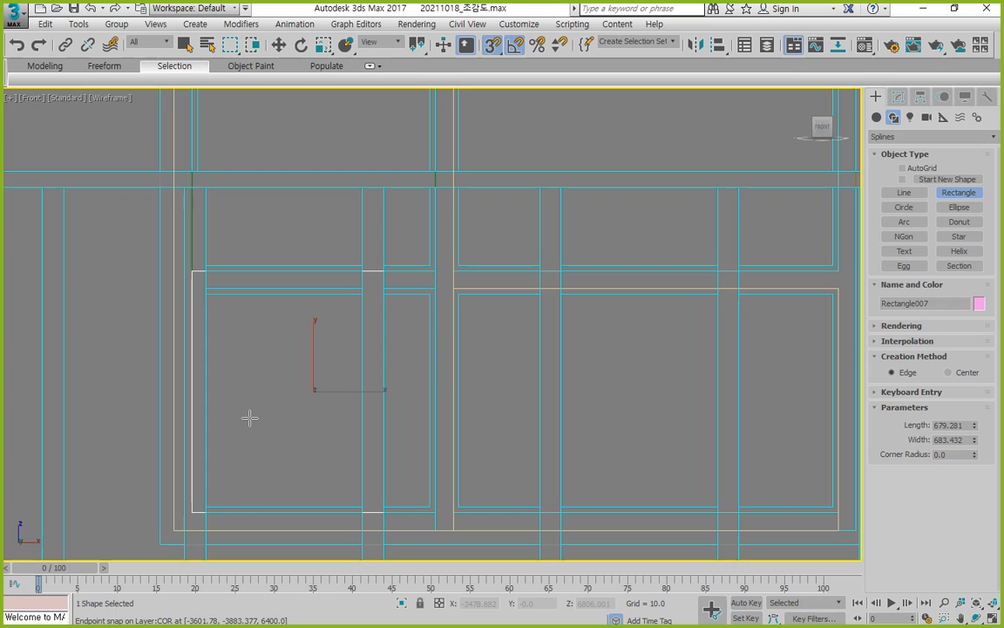
pyautogui.press('w')
# Attach the left sash's upper and lower pane rectangles to the shape holding its outer outline
pyautogui.click(266, 371)
pyautogui.click(190, 241)
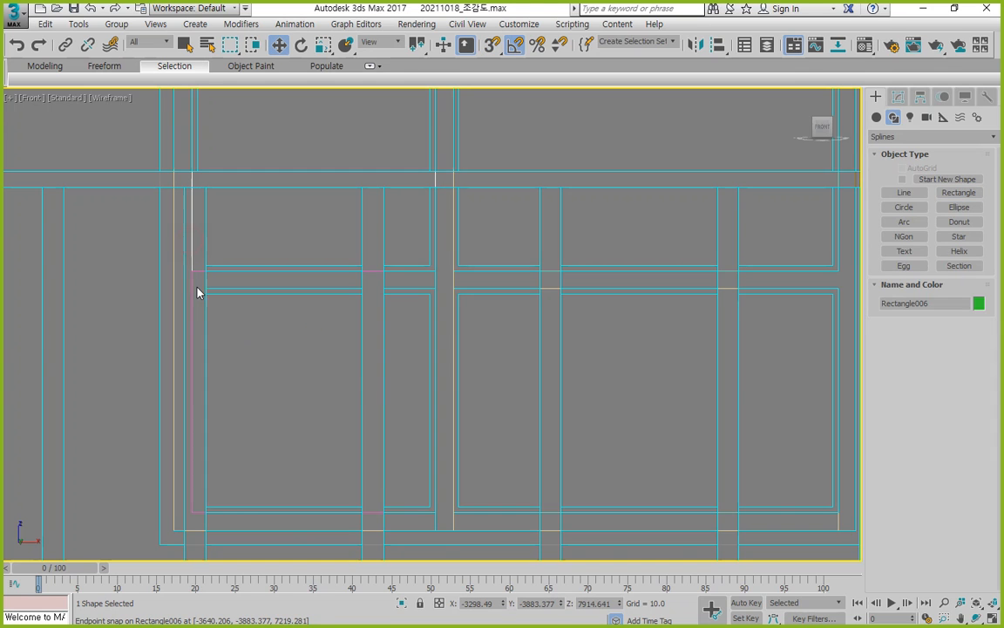
pyautogui.click(190, 274)
pyautogui.click(192, 247)
pyautogui.click(898, 96)
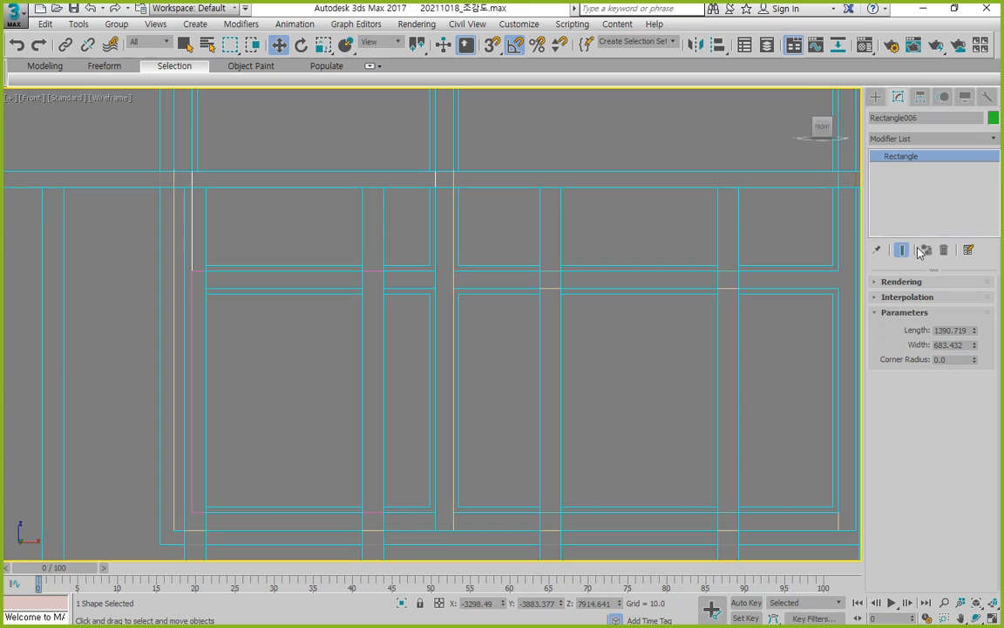
pyautogui.click(175, 300)
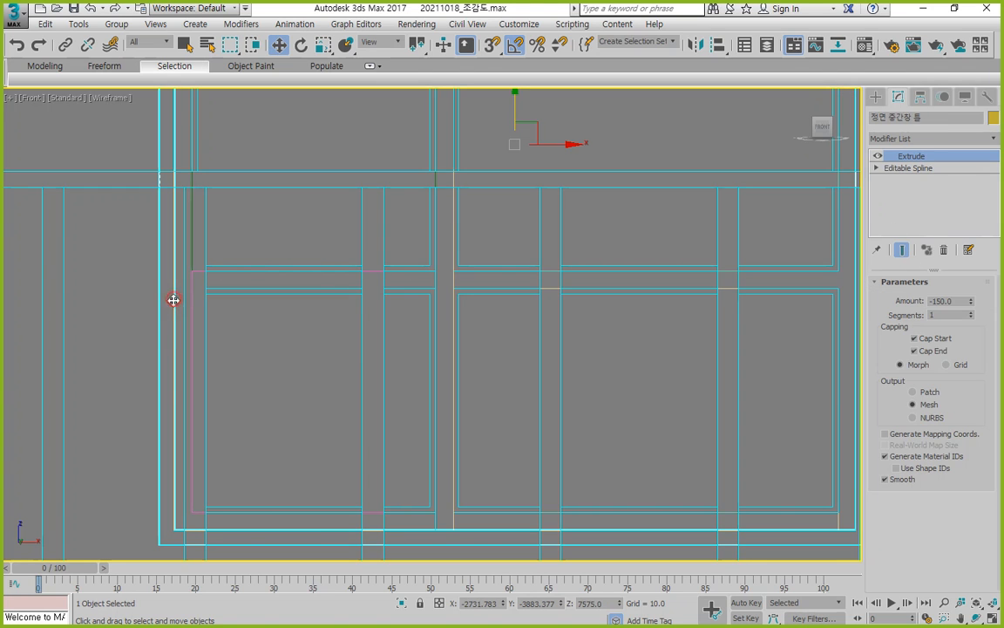
pyautogui.click(452, 287)
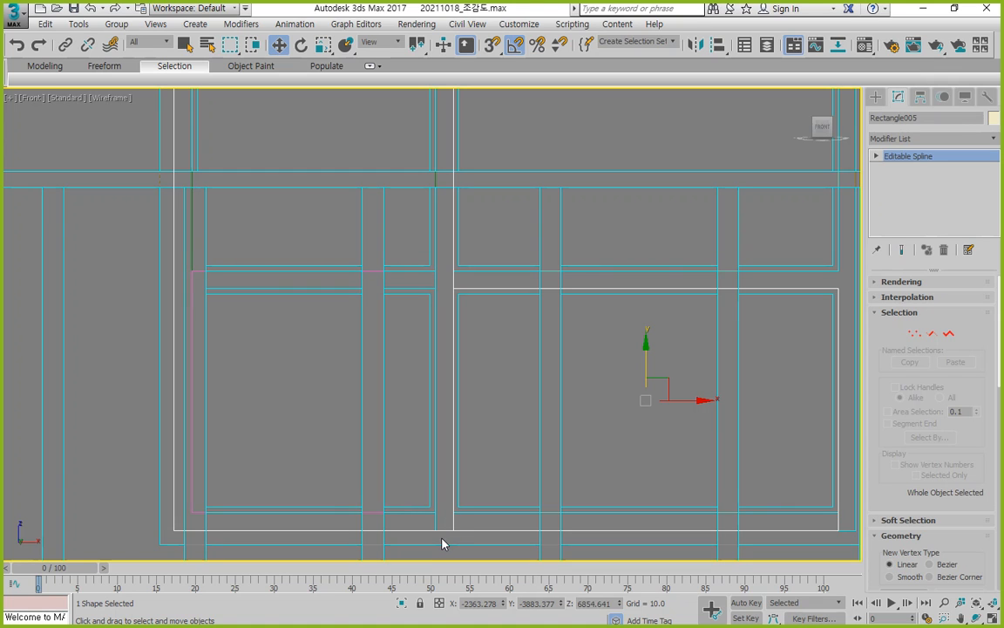
pyautogui.scroll(-3, 911, 502)
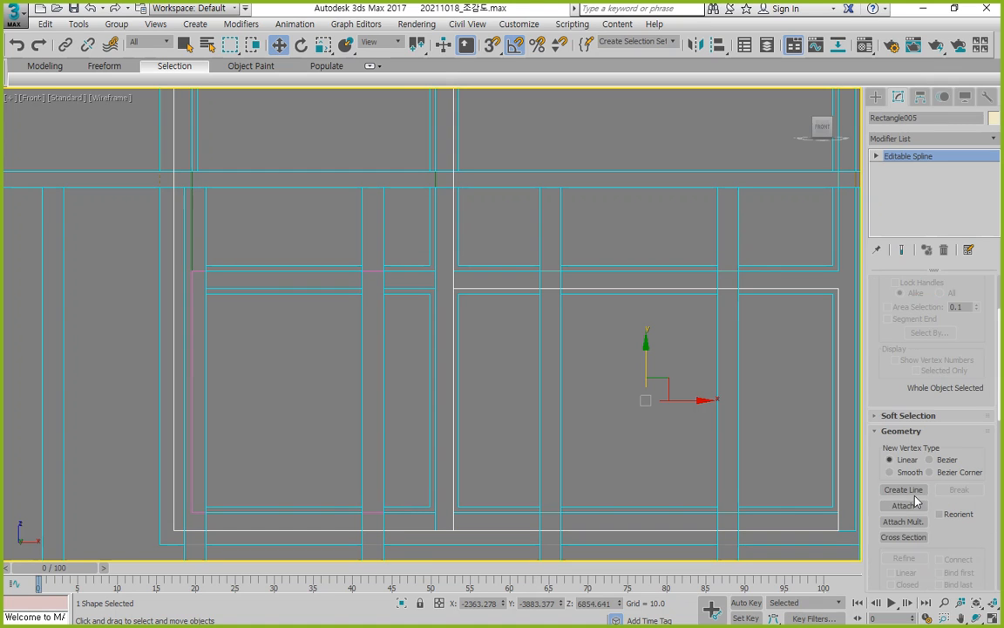
pyautogui.scroll(-3, 915, 500)
pyautogui.click(906, 401)
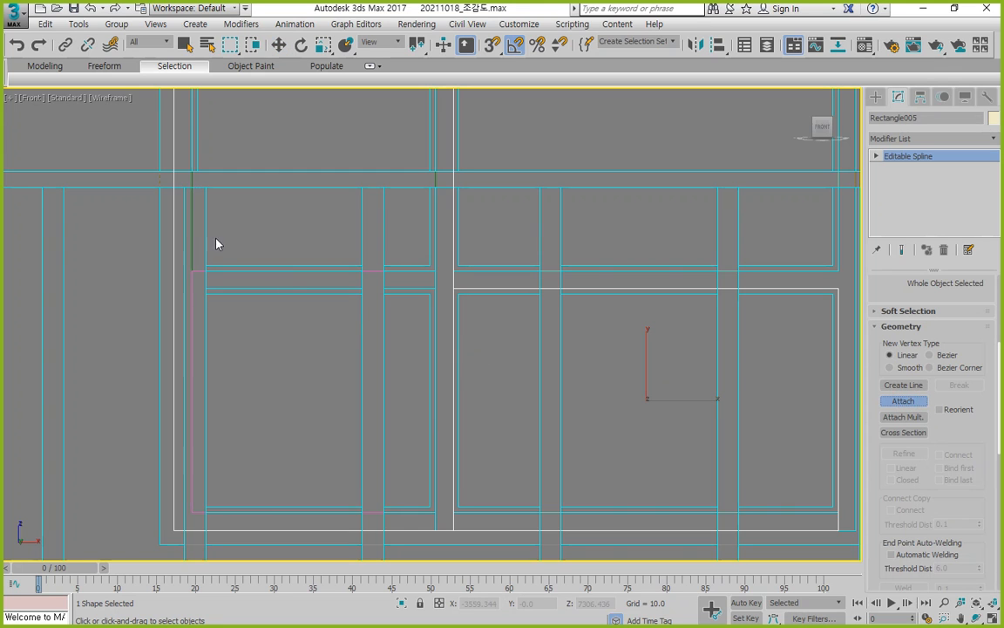
pyautogui.click(191, 284)
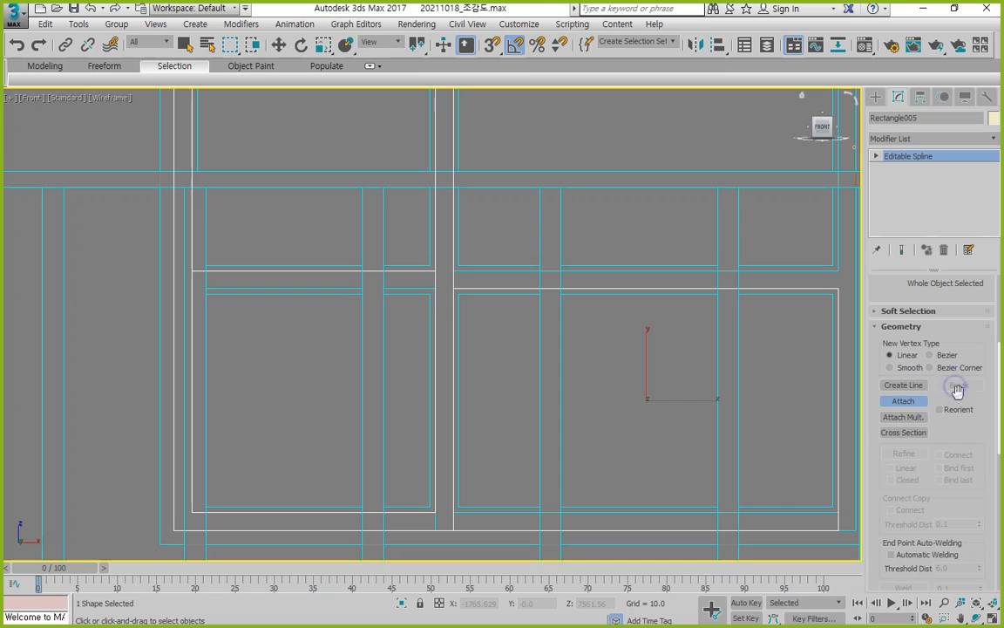
pyautogui.press('3')
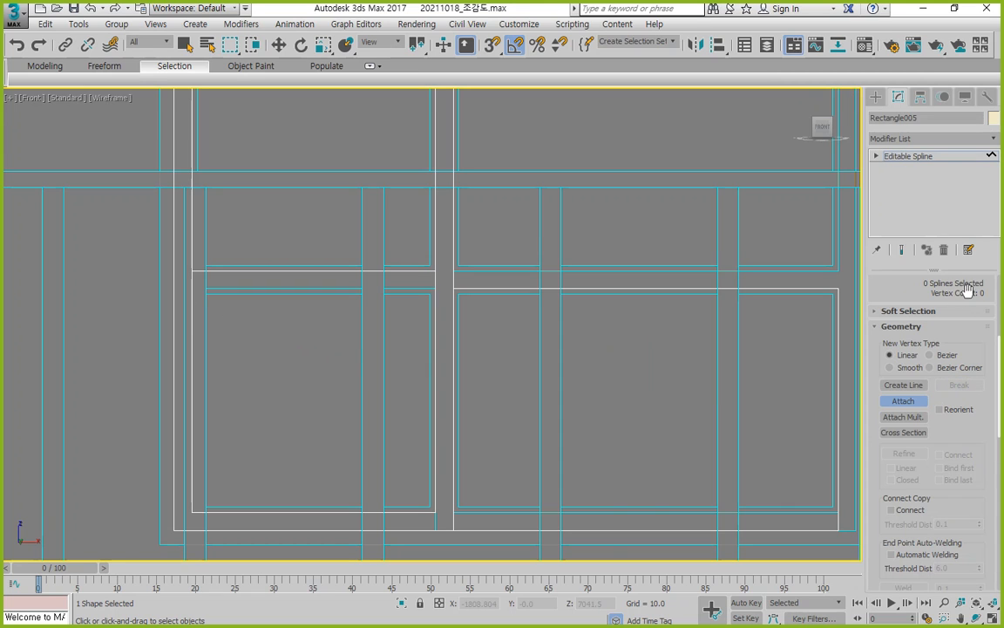
pyautogui.click(907, 403)
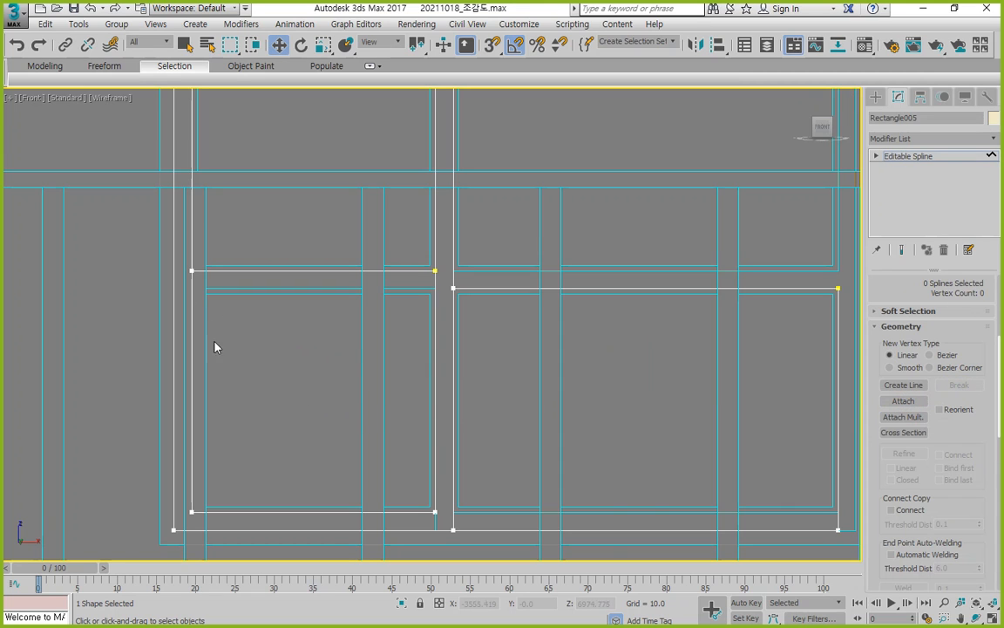
# Move the top segment of the left sash's lower pane opening down, snapped to the lower edge of the middle rail
pyautogui.click(282, 271)
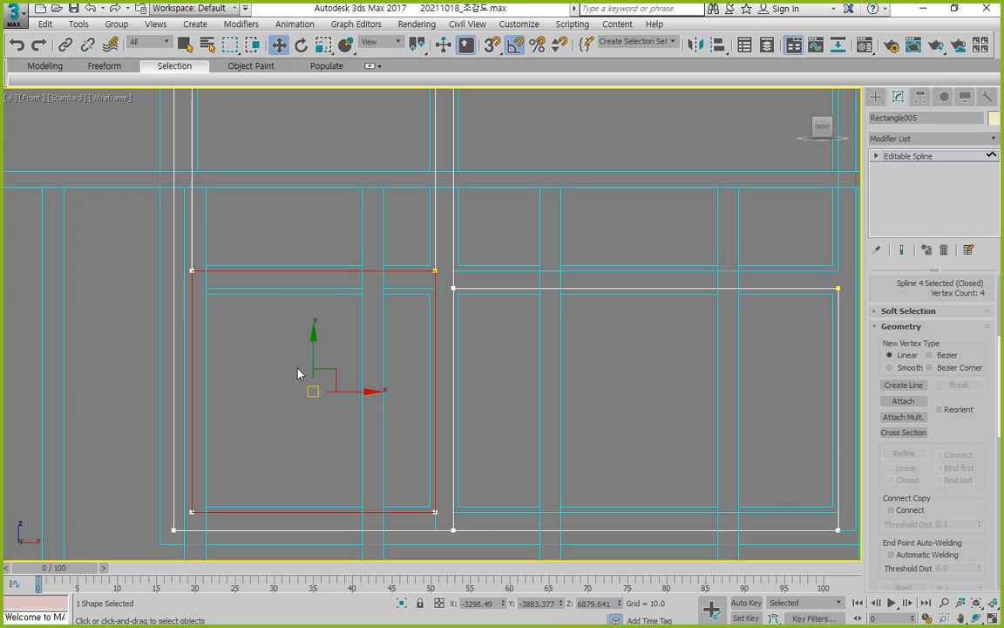
pyautogui.press('2')
pyautogui.click(288, 272)
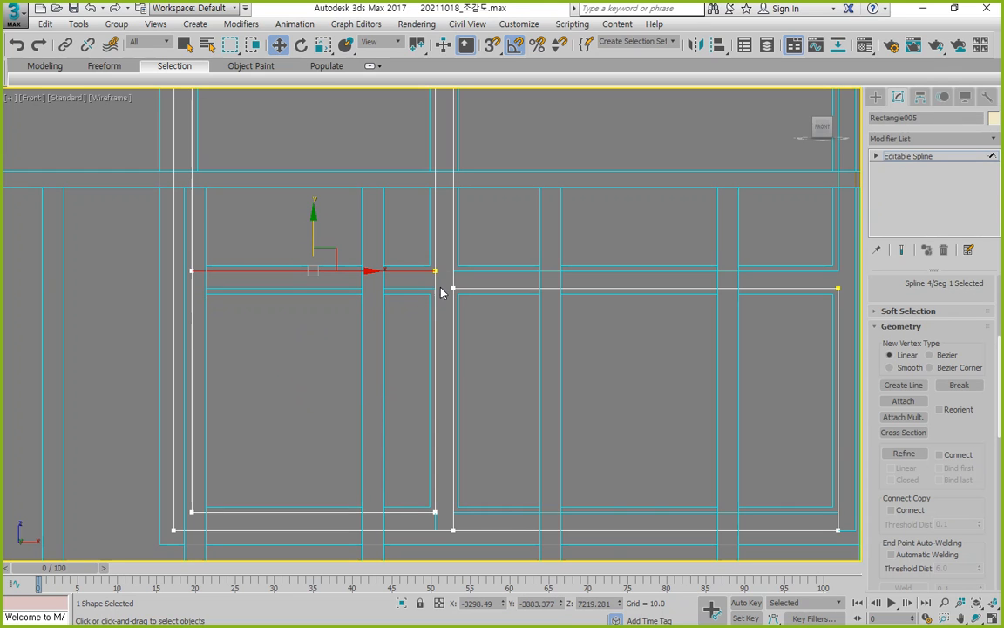
pyautogui.press('s')
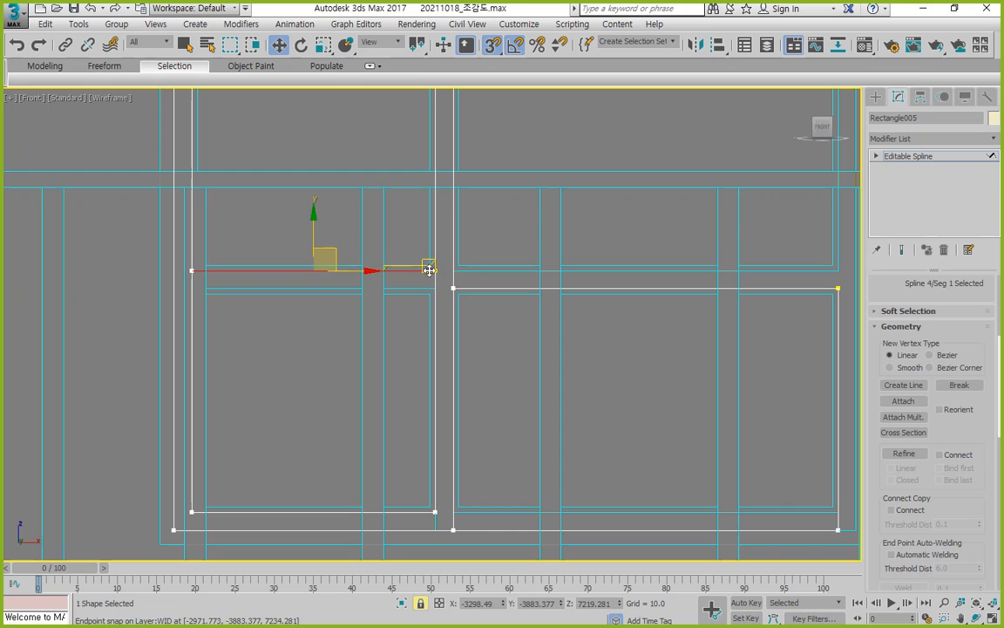
pyautogui.moveTo(434, 272); pyautogui.dragTo(434, 287)
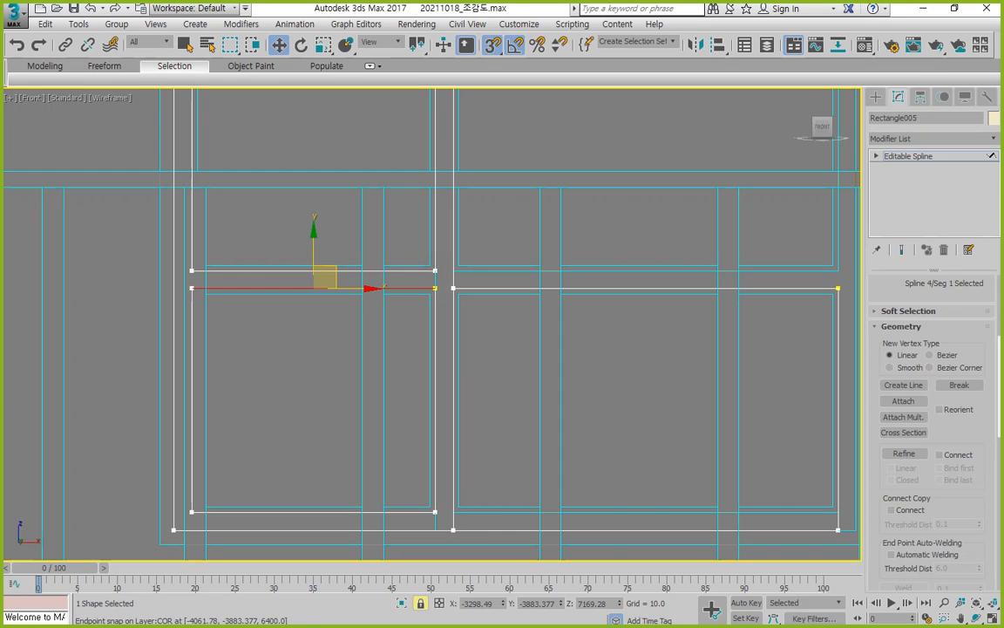
pyautogui.click(306, 380)
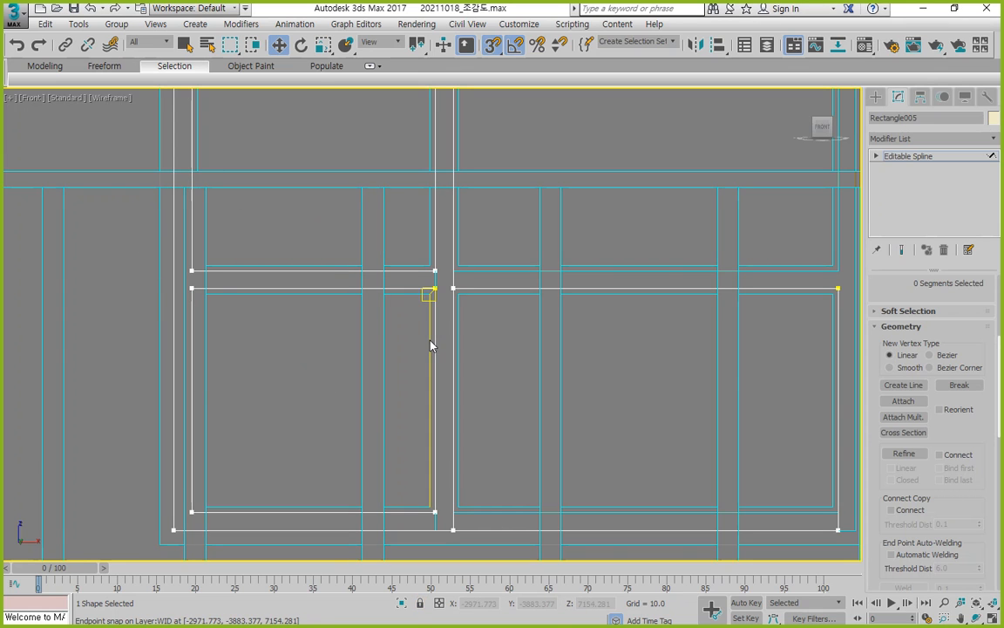
# Leave segment editing and rename the left sash shape as 정면 중간 창 틀2
pyautogui.click(896, 157)
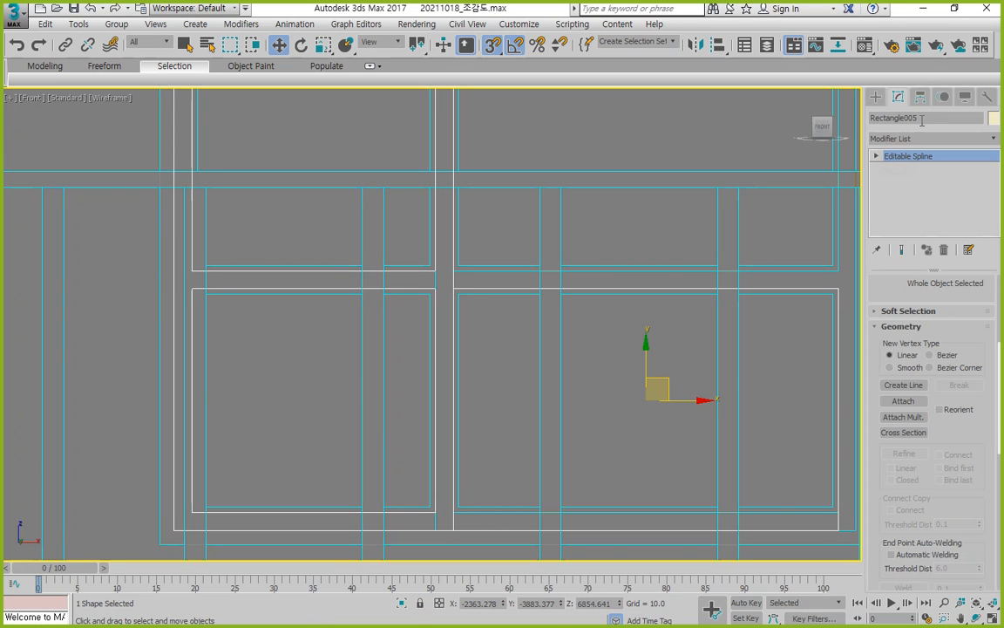
pyautogui.write('창ㄱ')
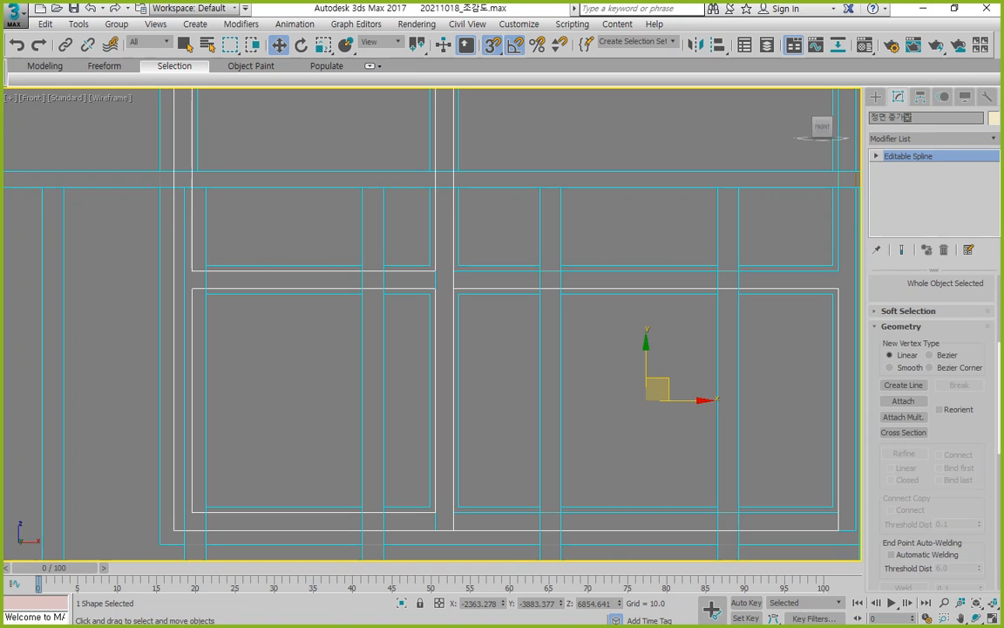
pyautogui.press('BackSpace')
pyautogui.write('ㅁ')
pyautogui.write(' 틀2')
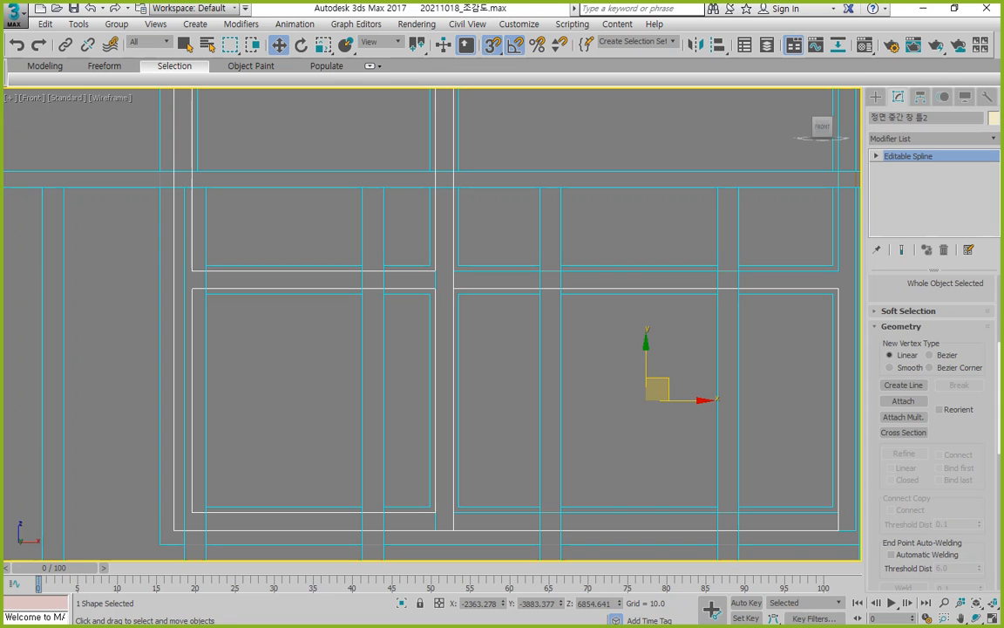
# Extrude the left sash shape by an amount of -40
pyautogui.click(992, 620)
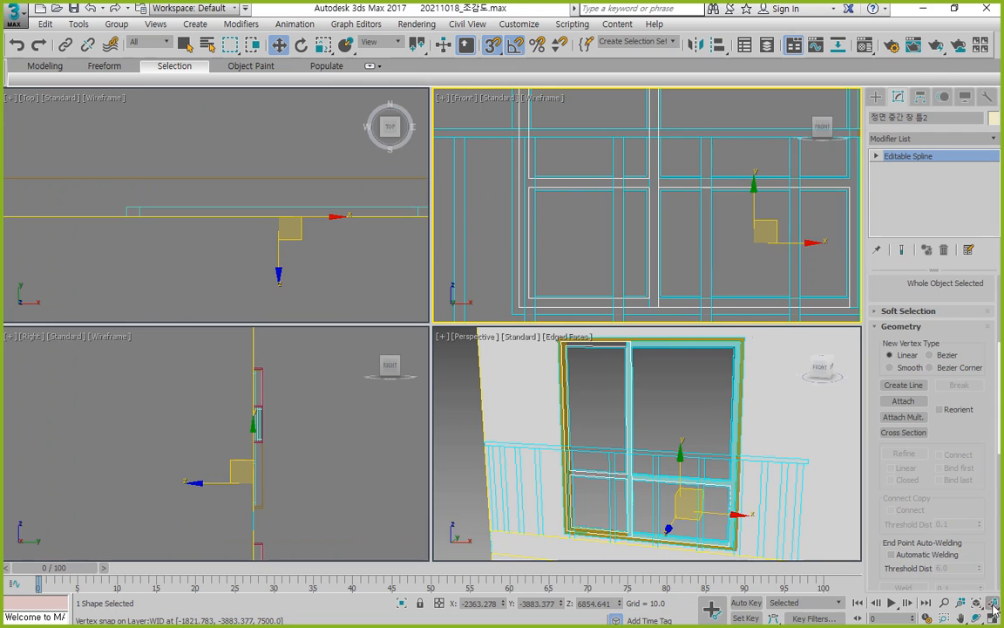
pyautogui.click(922, 138)
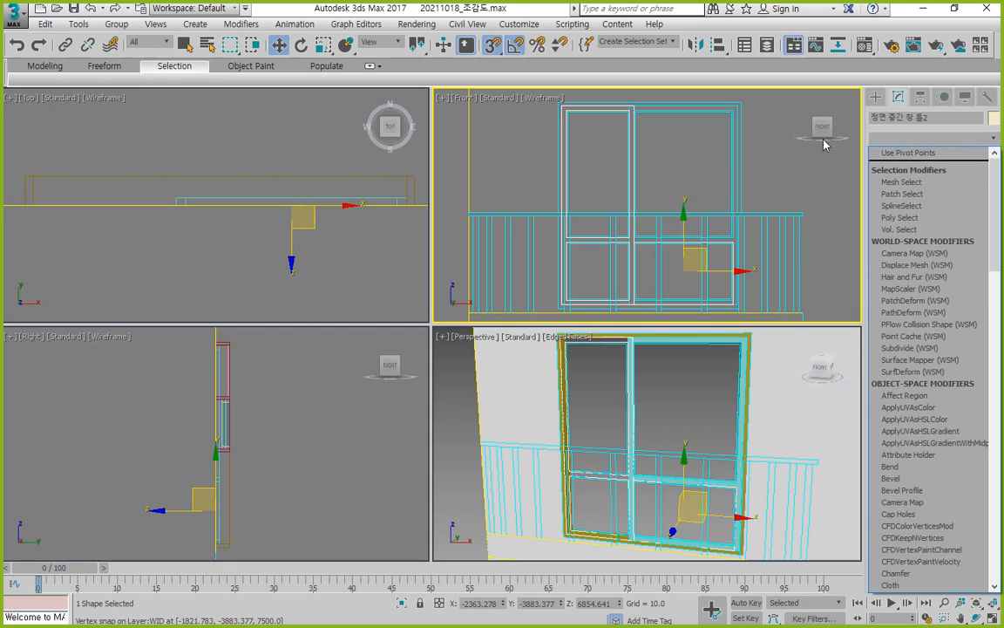
pyautogui.click(931, 140)
pyautogui.press('e')
pyautogui.click(931, 140)
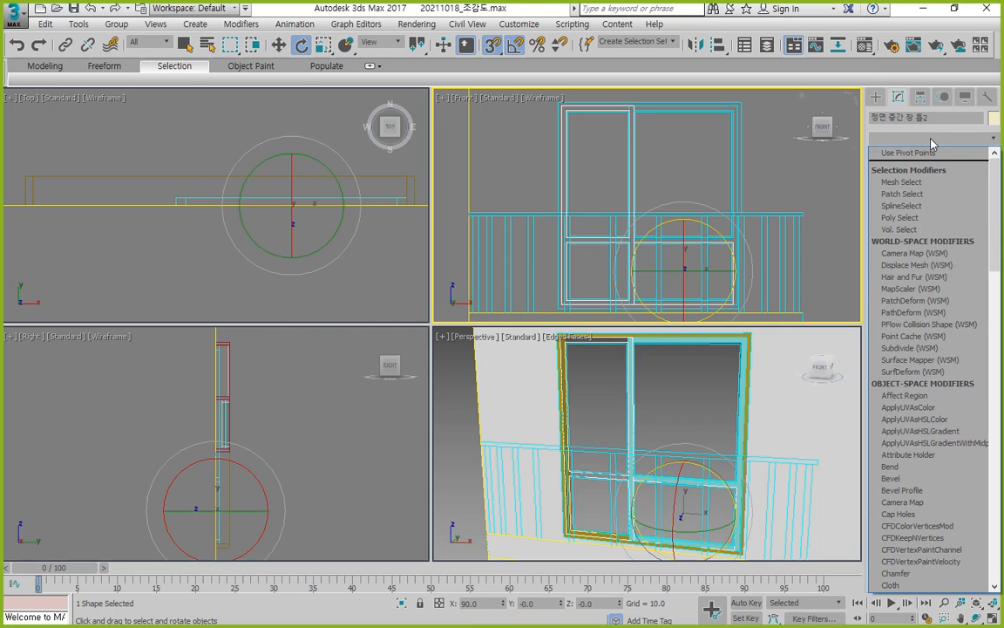
pyautogui.press('e')
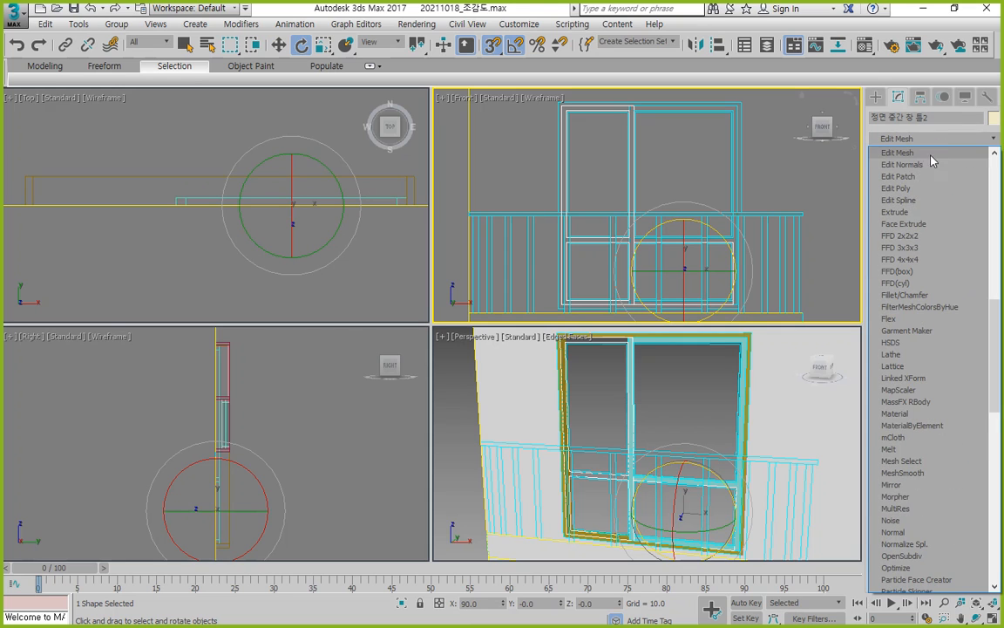
pyautogui.click(932, 212)
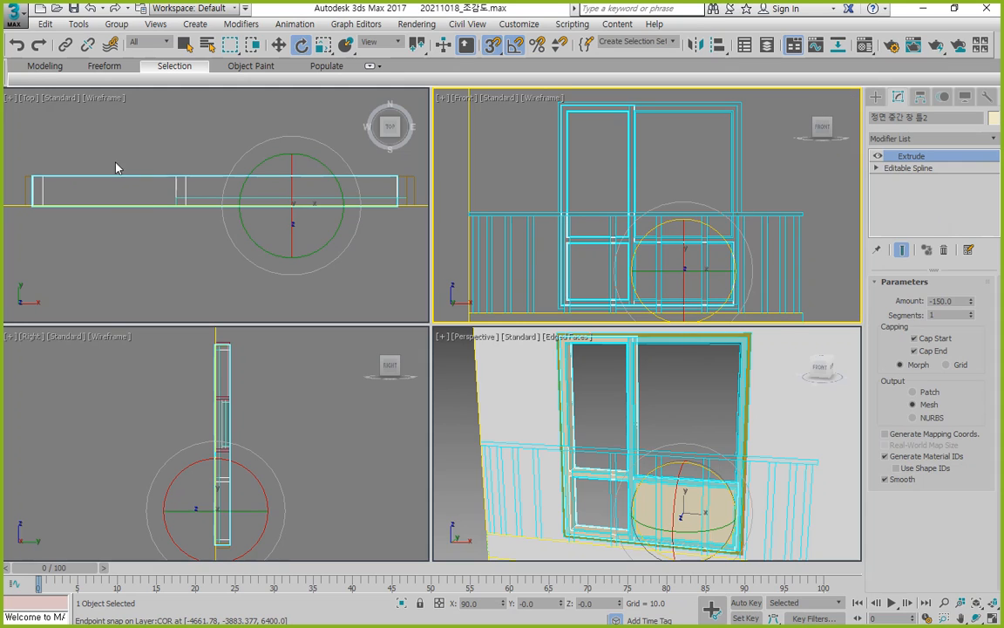
pyautogui.doubleClick(958, 301)
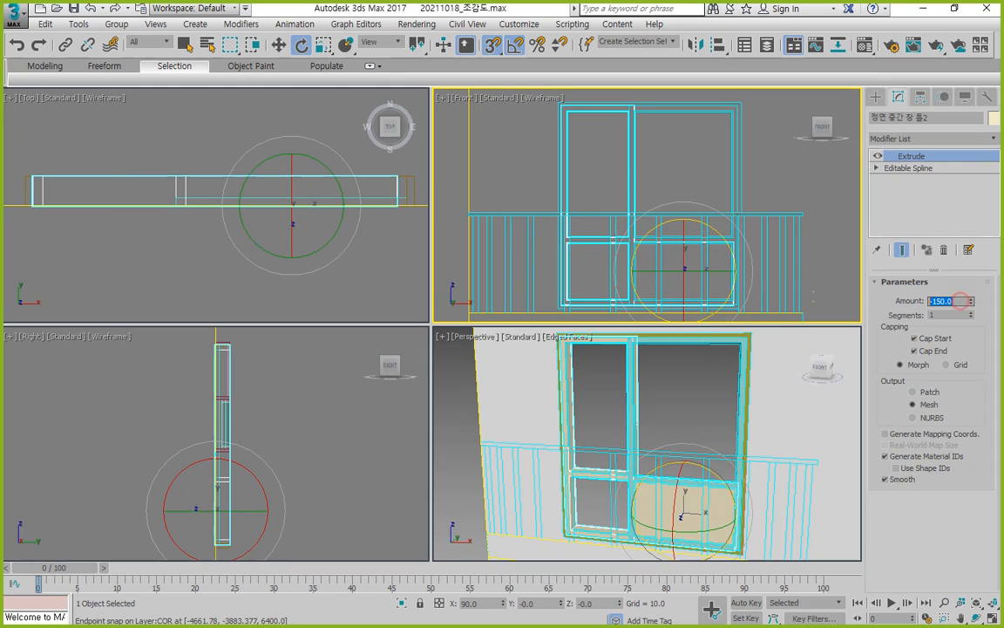
pyautogui.write('-40')
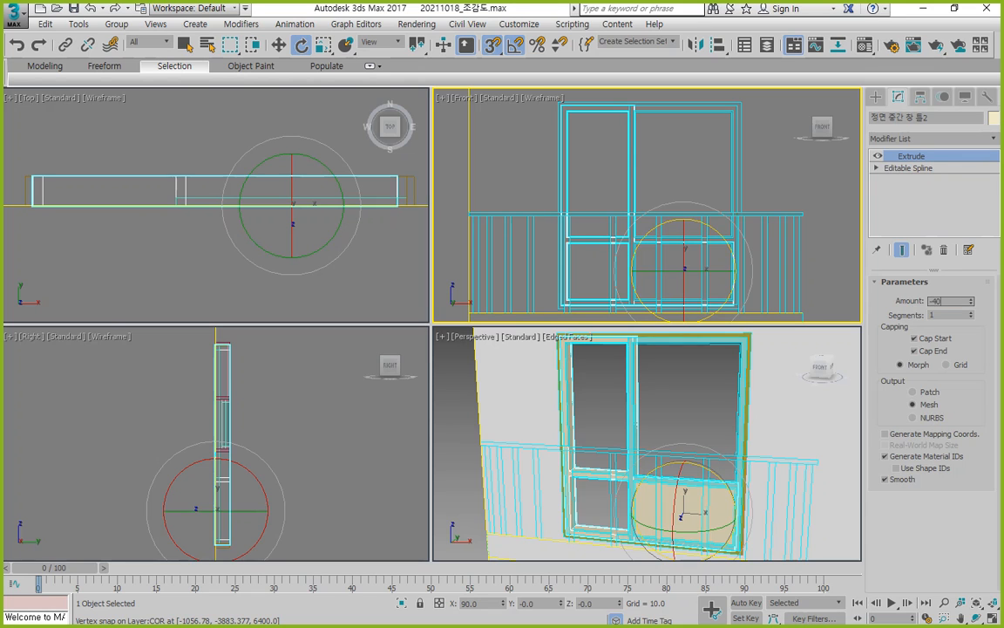
pyautogui.press('Return')
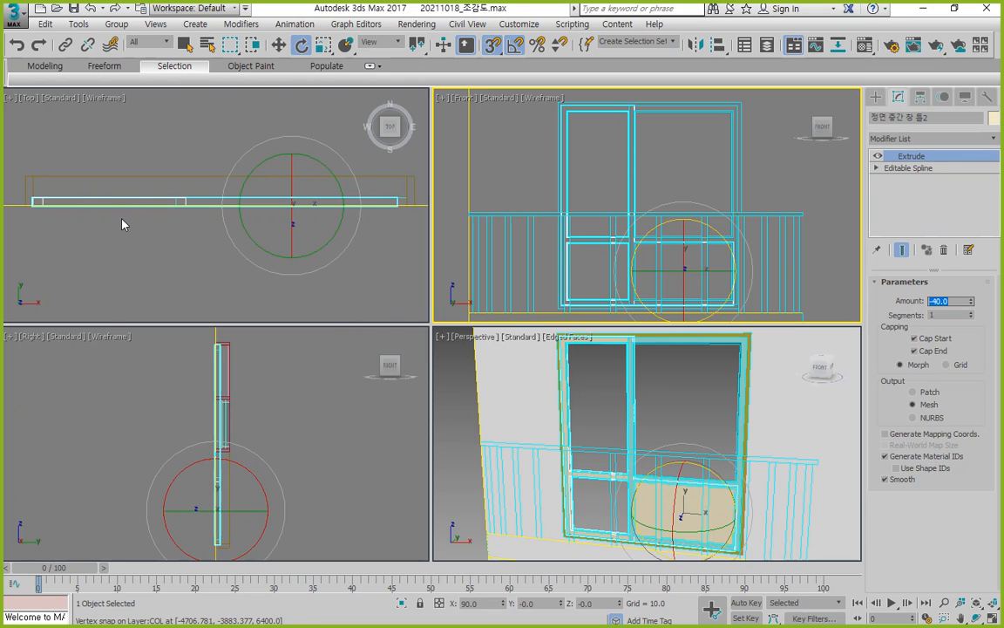
# Delete the stray lower-right pane spline from the left sash's editable spline and leave spline editing
pyautogui.rightClick(131, 225)
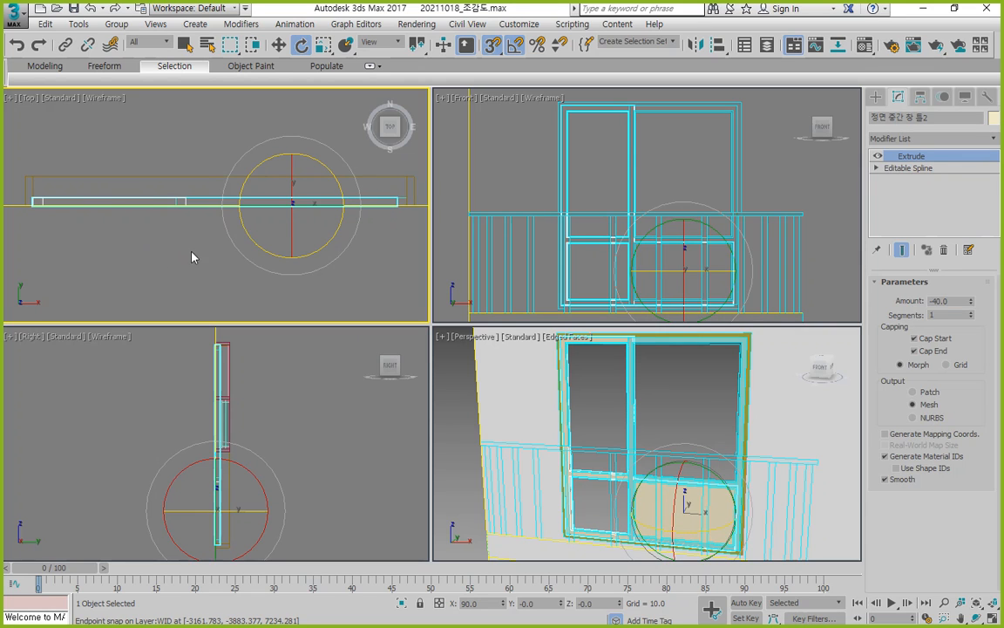
pyautogui.click(908, 167)
pyautogui.click(877, 167)
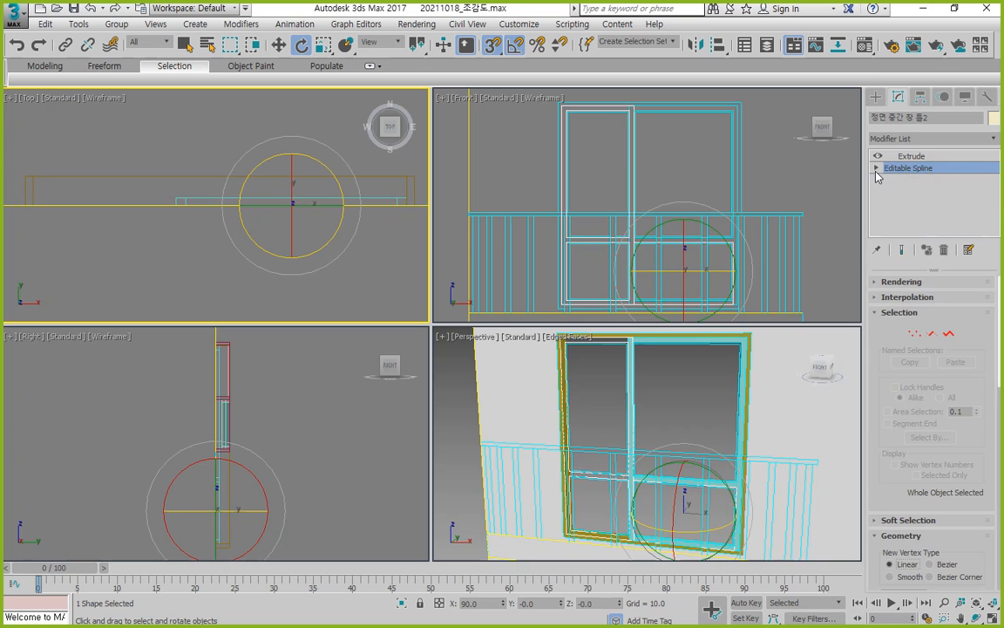
pyautogui.click(901, 204)
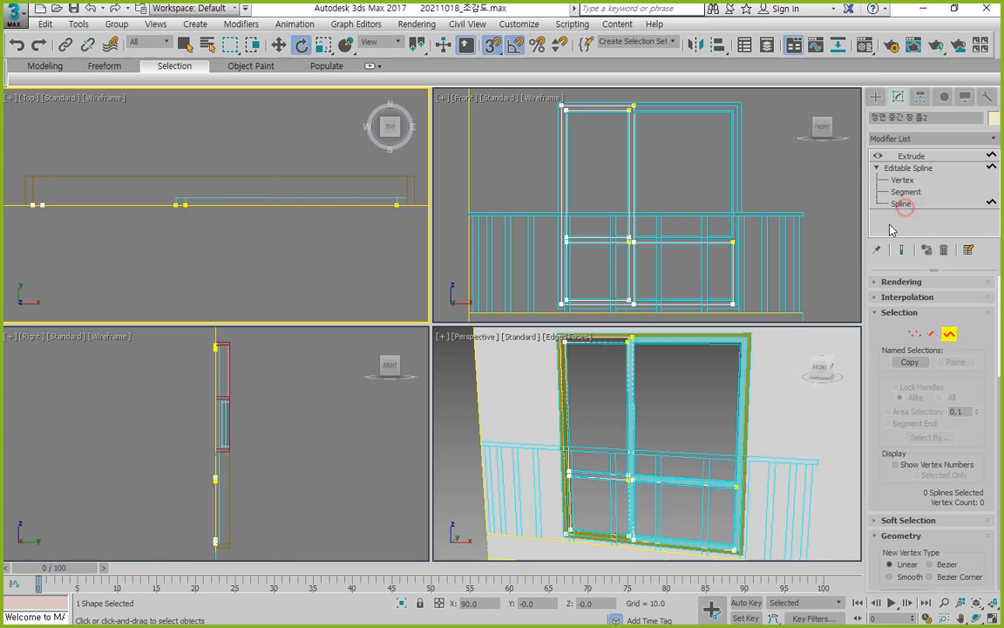
pyautogui.click(710, 263)
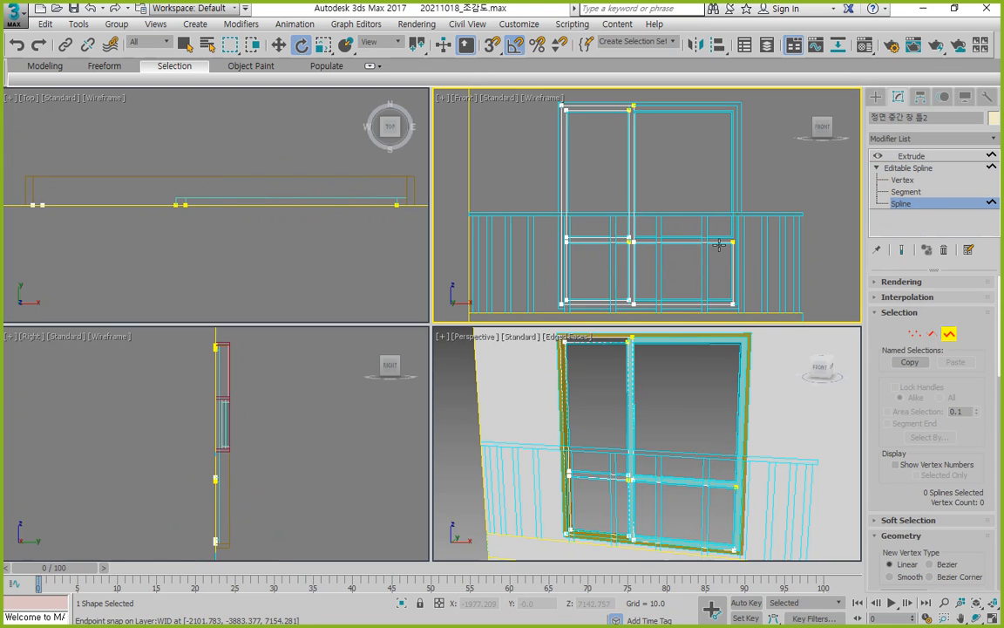
pyautogui.click(717, 243)
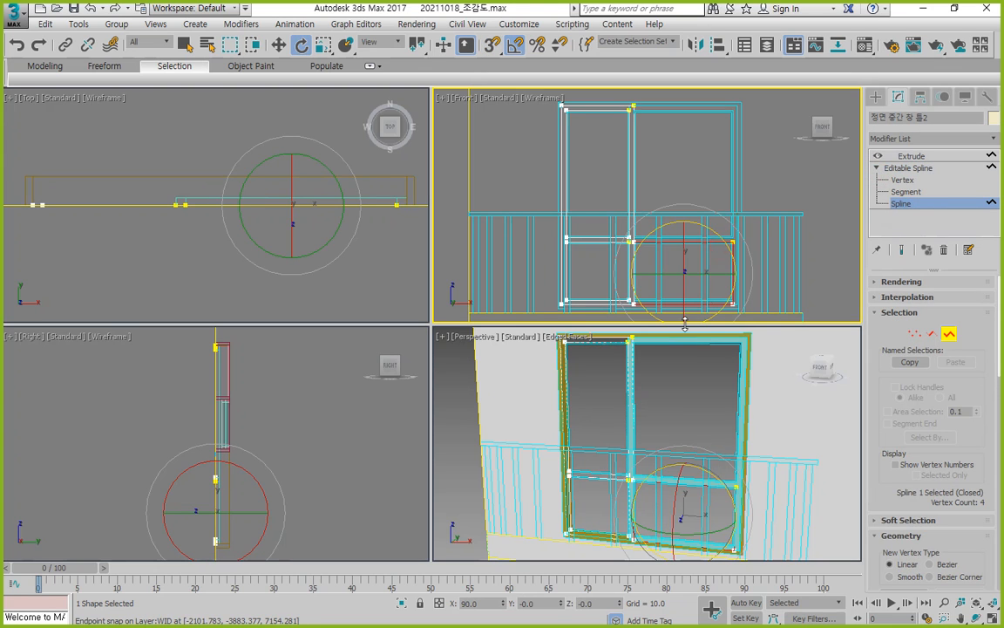
pyautogui.click(951, 335)
pyautogui.click(771, 192)
pyautogui.press('Delete')
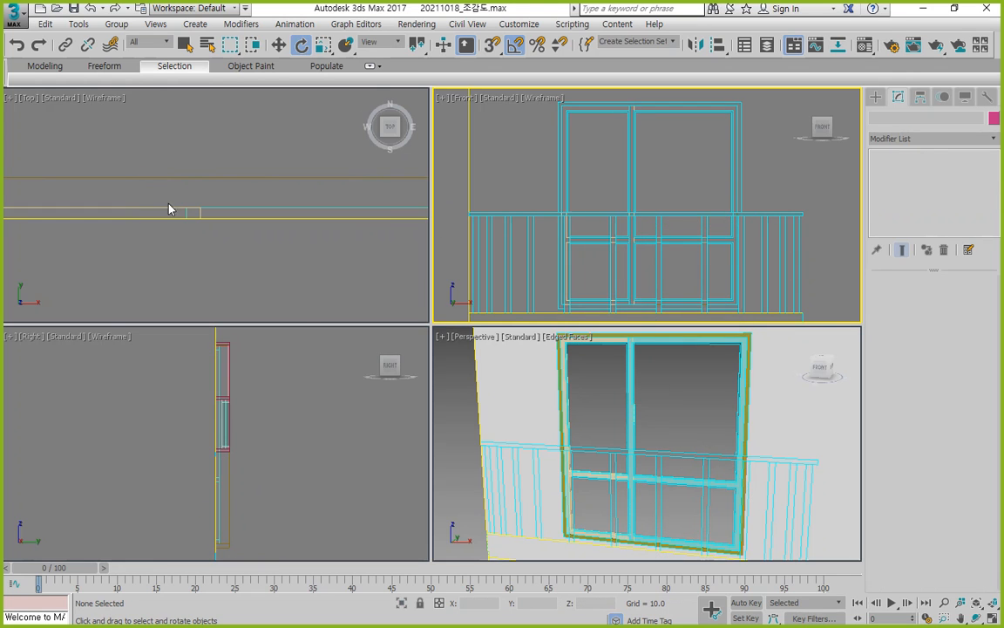
# In the top view, align the left sash to the outer window frame on Y only, maximum to maximum
pyautogui.moveTo(122, 193); pyautogui.dragTo(189, 182, button='middle')
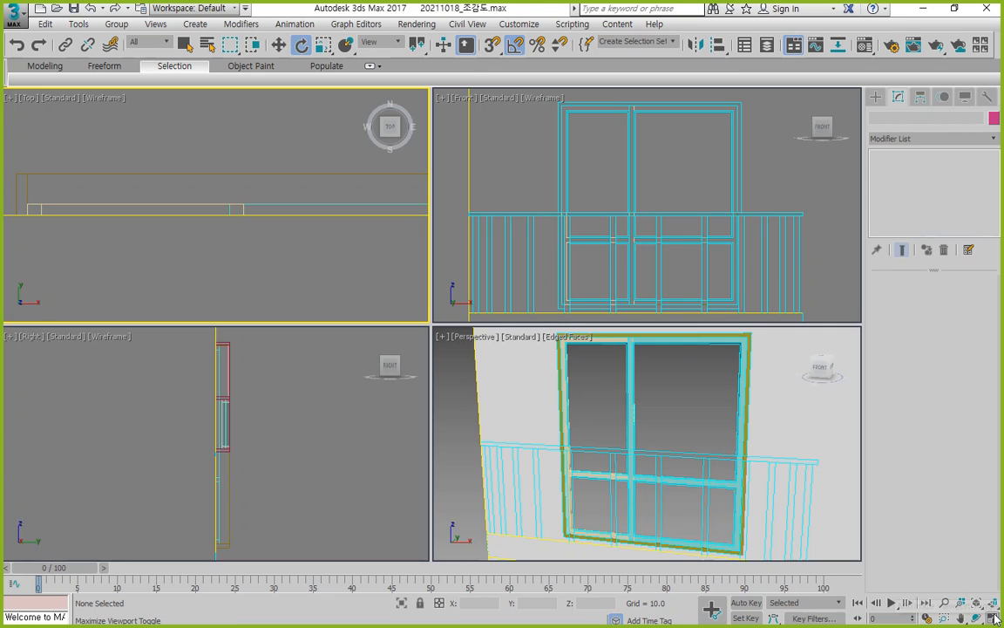
pyautogui.hotkey('alt', 'w')
pyautogui.click(571, 281)
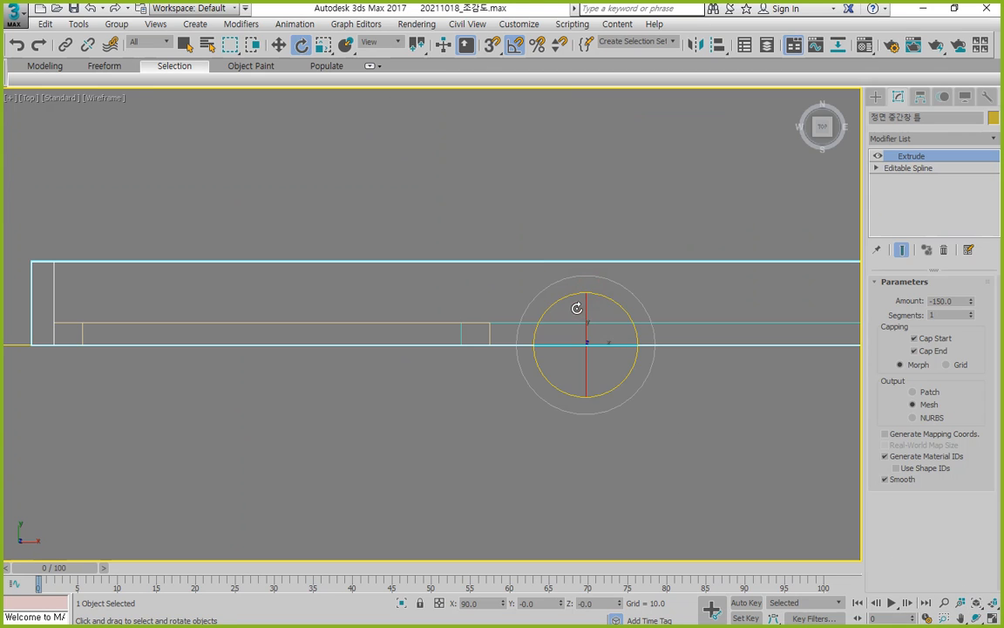
pyautogui.click(678, 325)
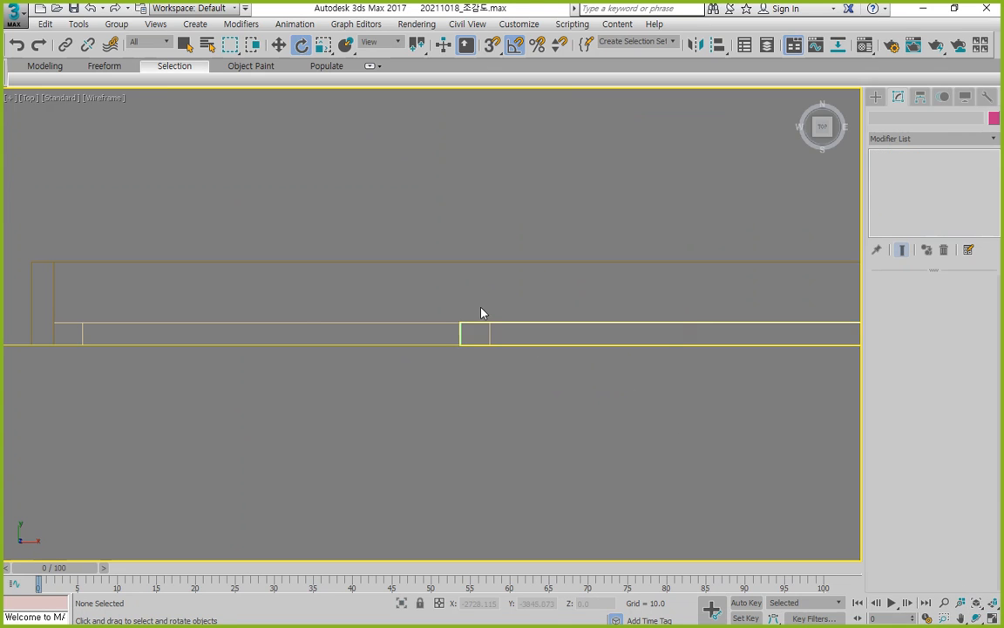
pyautogui.click(296, 323)
pyautogui.hotkey('alt', 'a')
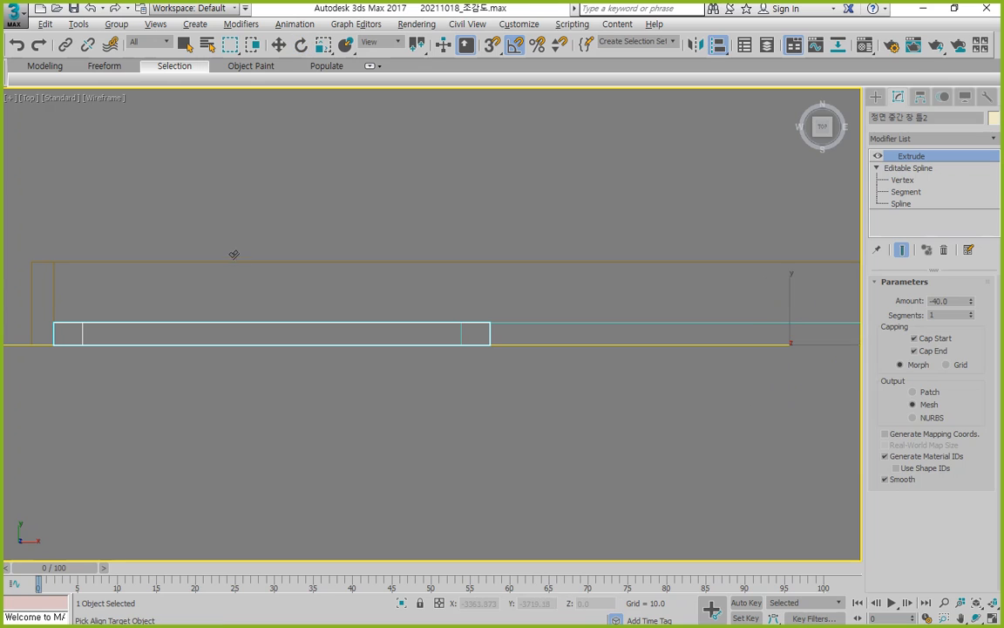
pyautogui.click(234, 264)
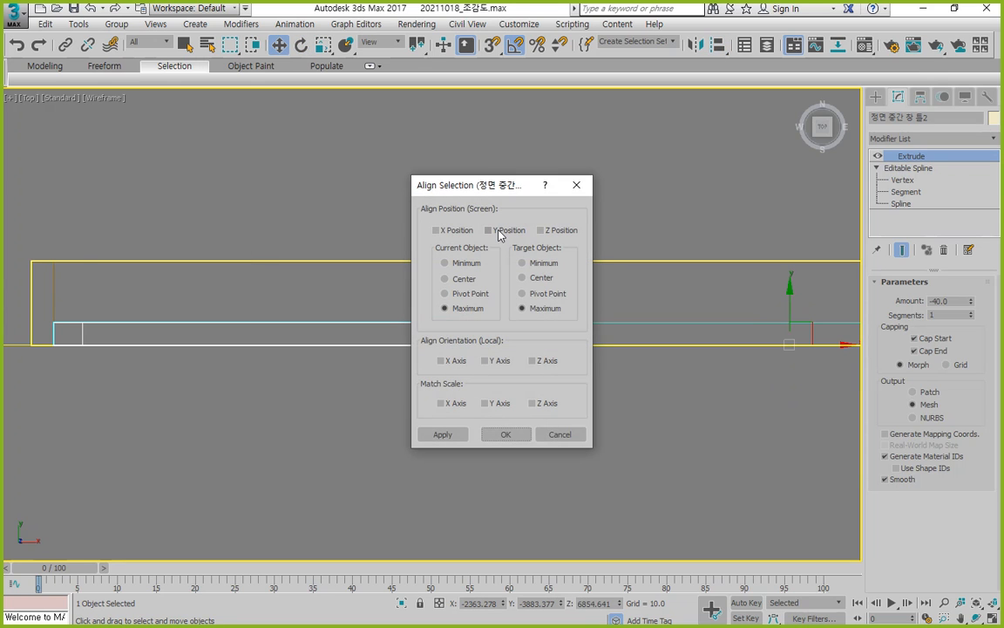
pyautogui.click(489, 230)
pyautogui.click(494, 434)
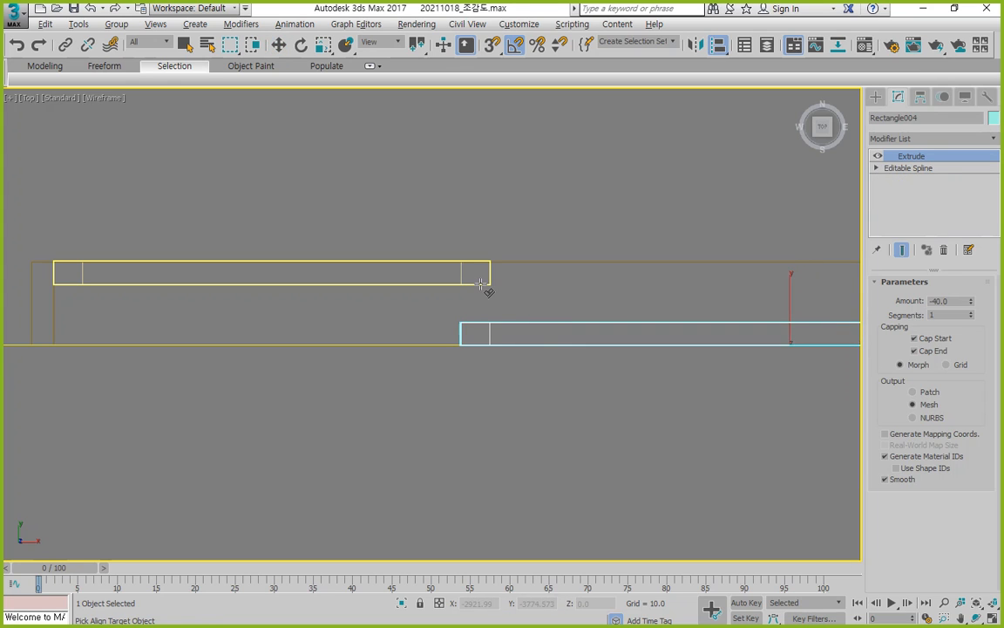
# Align the right sash to the left sash on Y, with the current object's maximum at the target's minimum
pyautogui.click(480, 284)
pyautogui.moveTo(477, 183); pyautogui.dragTo(122, 88)
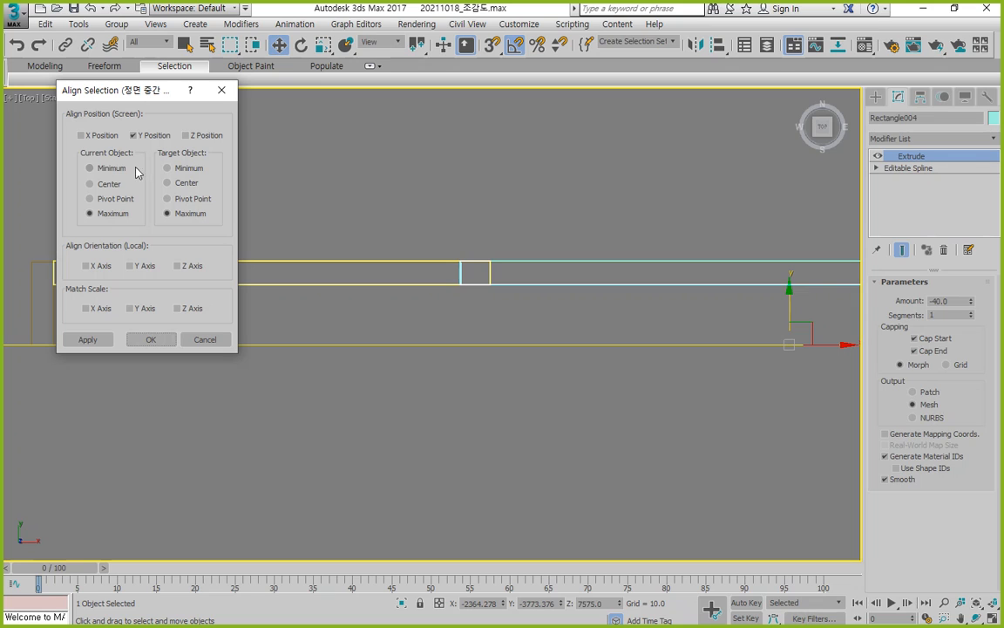
pyautogui.click(110, 172)
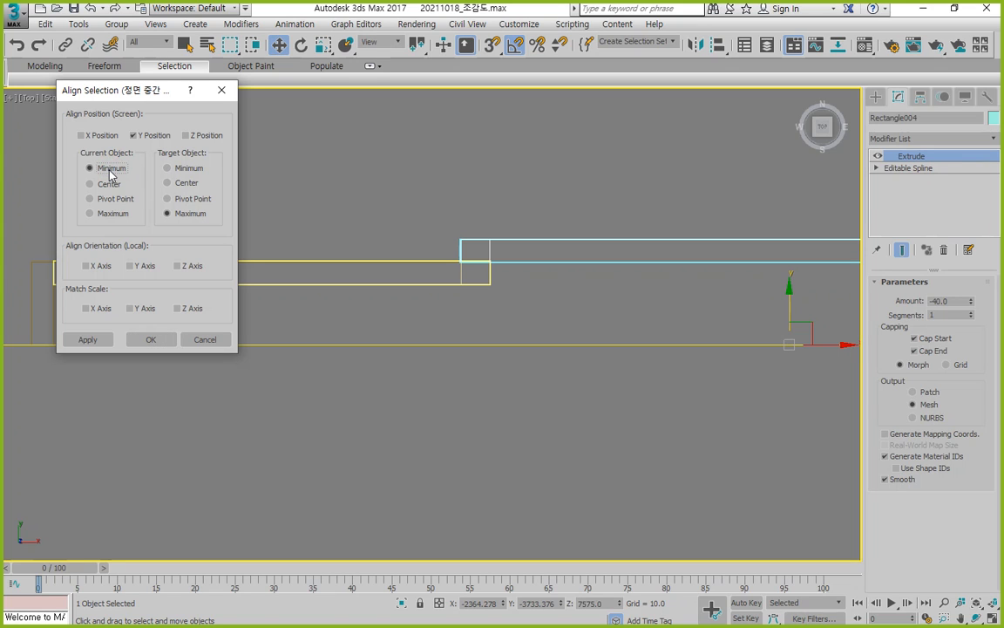
pyautogui.click(109, 214)
pyautogui.click(168, 167)
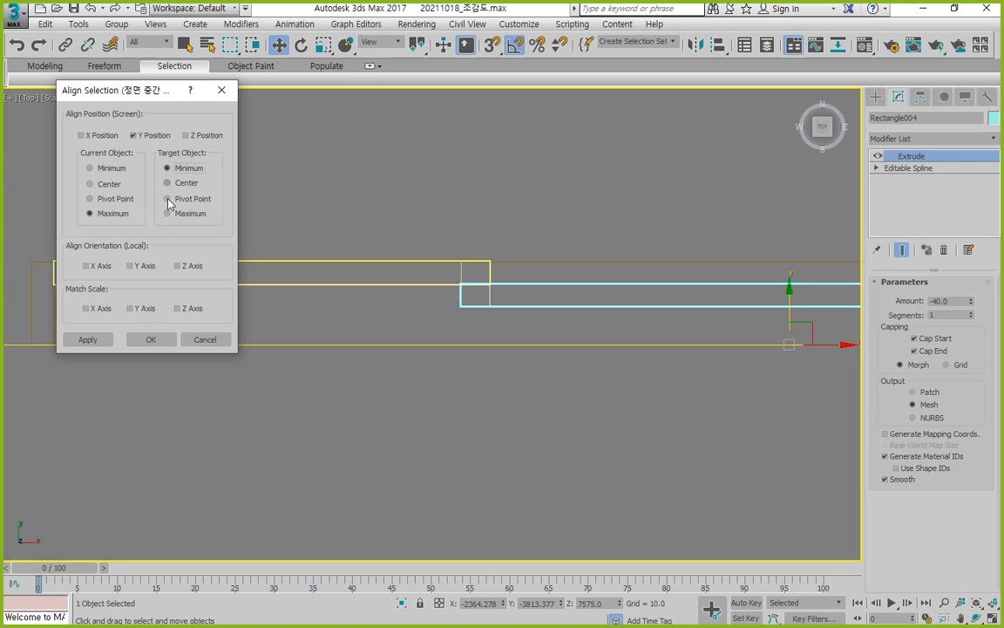
pyautogui.click(130, 342)
pyautogui.click(992, 615)
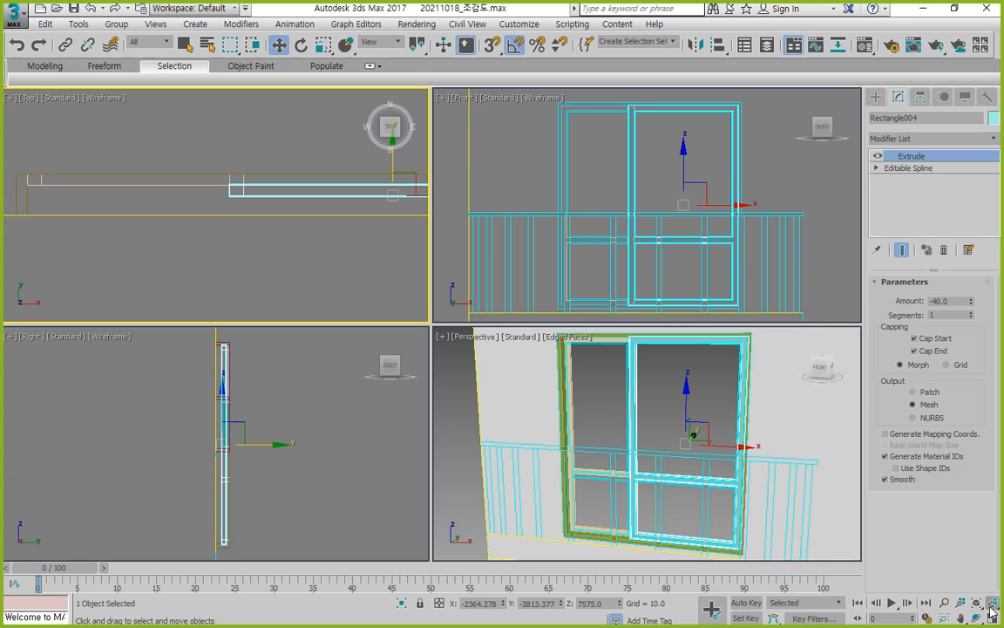
# Detach the upper and lower pane splines of the right sash as a copy named 정문 중간 유리창 and leave spline editing
pyautogui.click(991, 603)
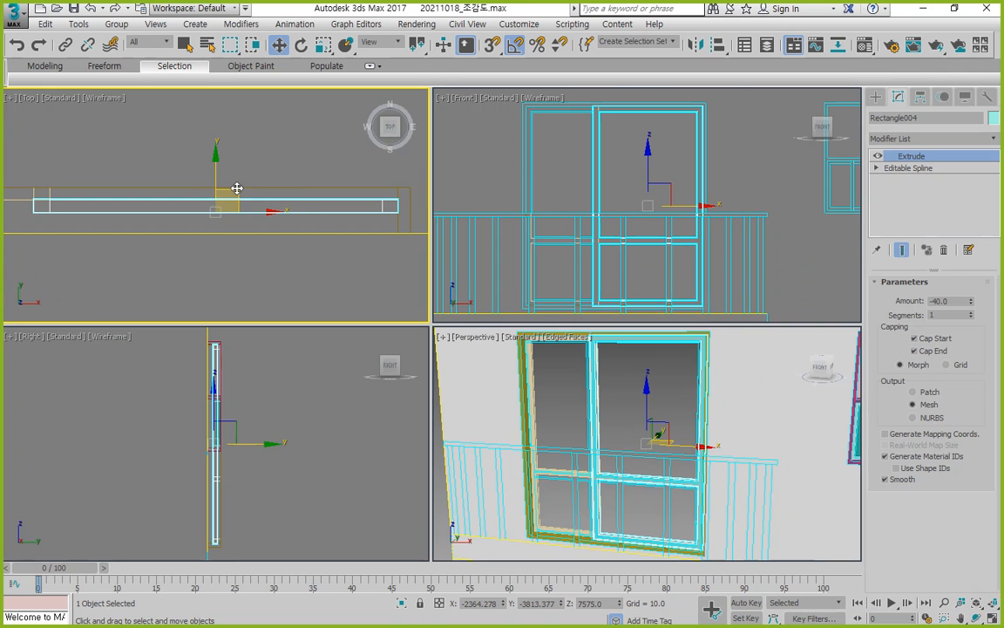
pyautogui.moveTo(193, 190); pyautogui.dragTo(260, 178, button='middle')
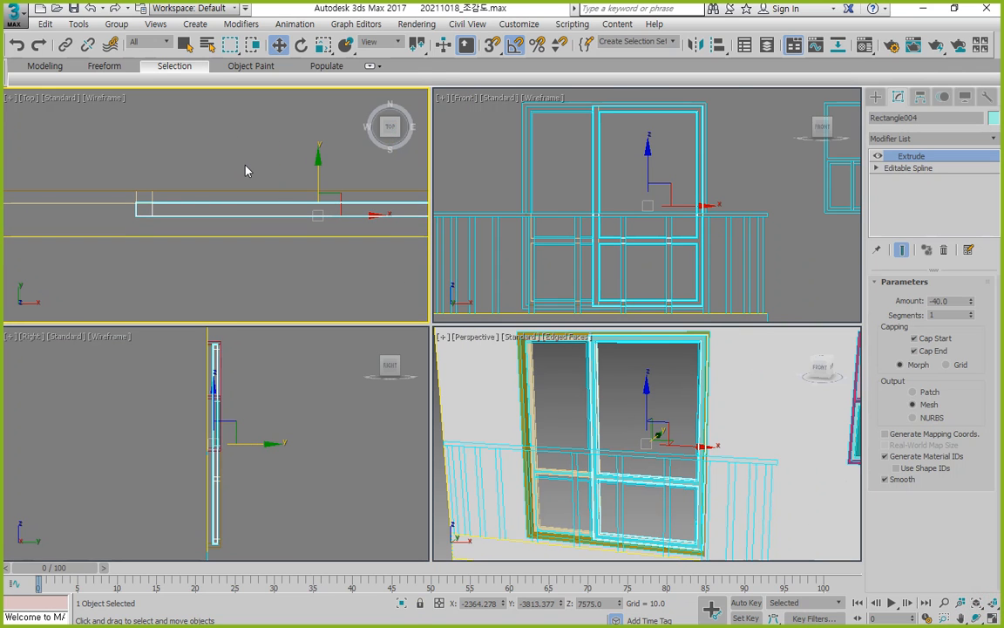
pyautogui.moveTo(246, 162); pyautogui.dragTo(283, 175)
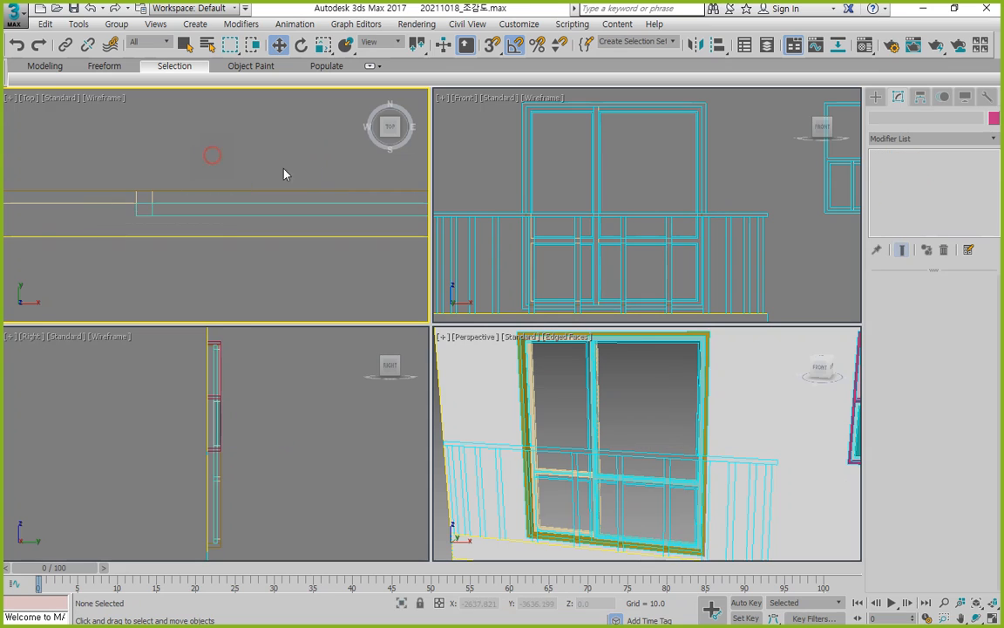
pyautogui.click(283, 215)
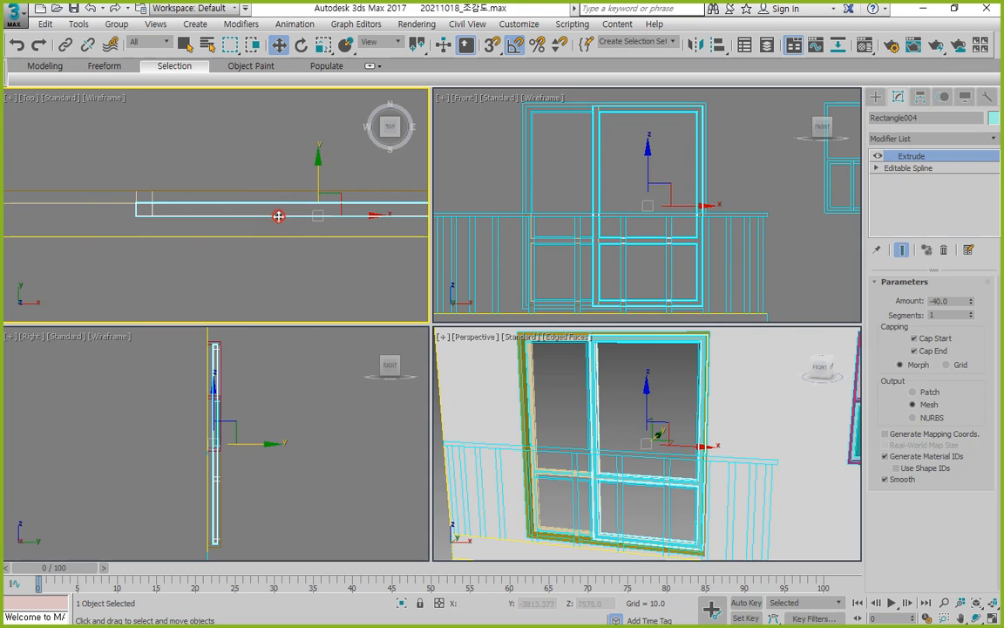
pyautogui.click(878, 168)
pyautogui.click(914, 209)
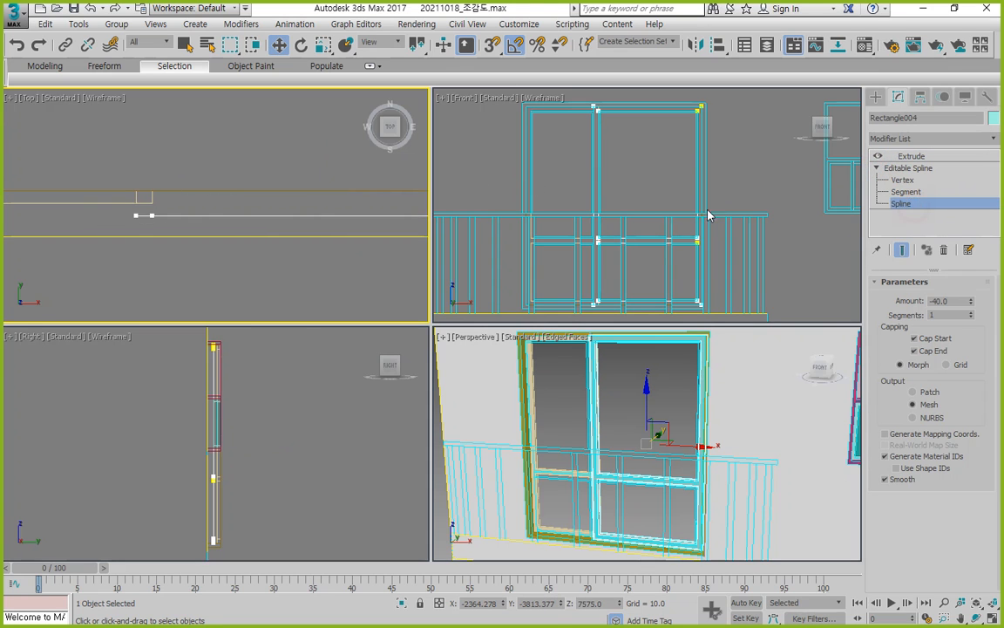
pyautogui.click(599, 186)
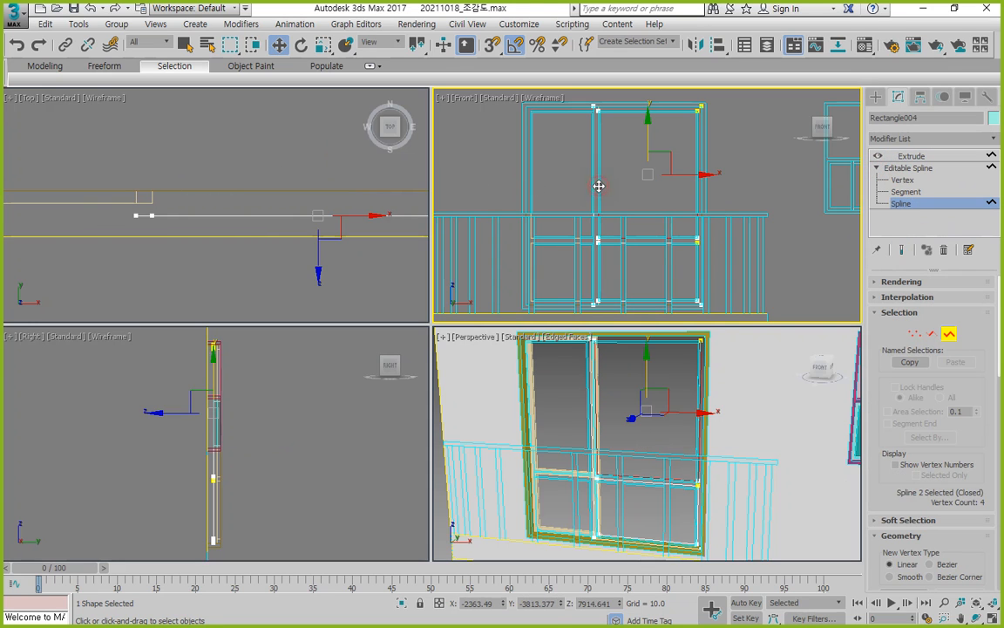
pyautogui.click(612, 246)
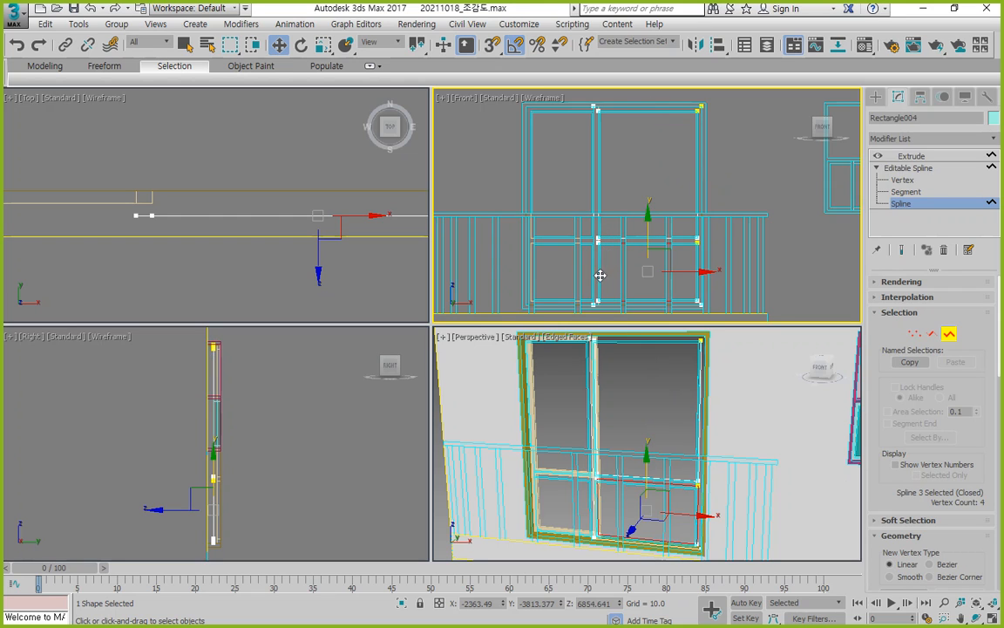
pyautogui.click(604, 203)
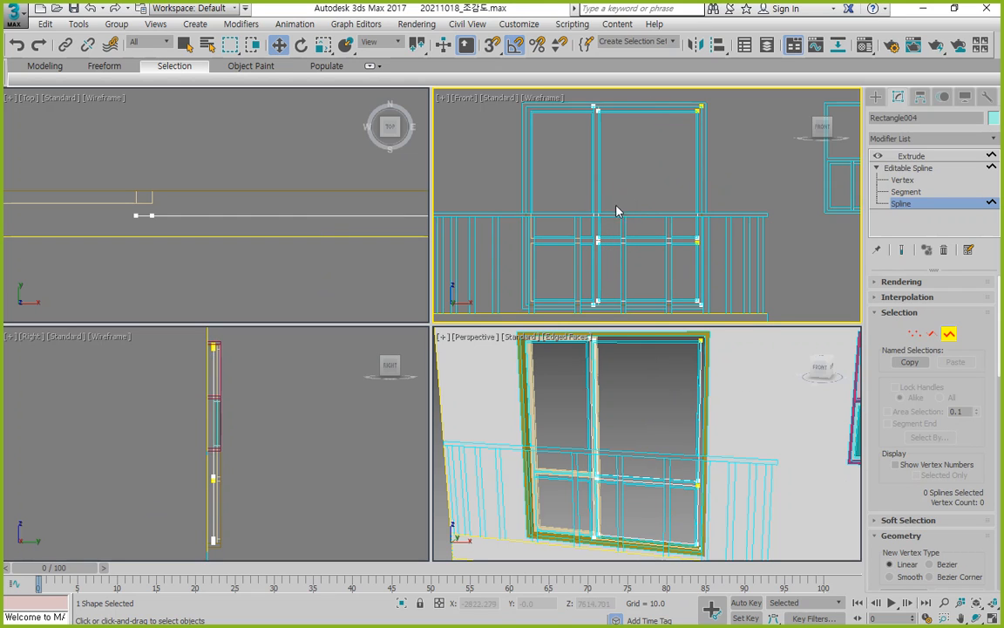
pyautogui.click(645, 258)
pyautogui.scroll(-5, 940, 418)
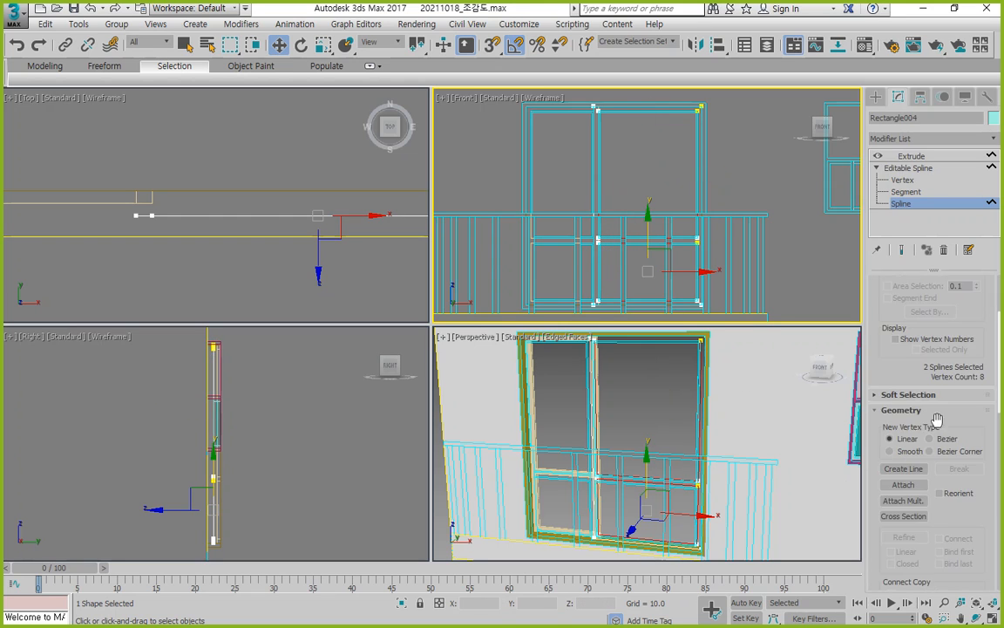
pyautogui.scroll(-10, 941, 418)
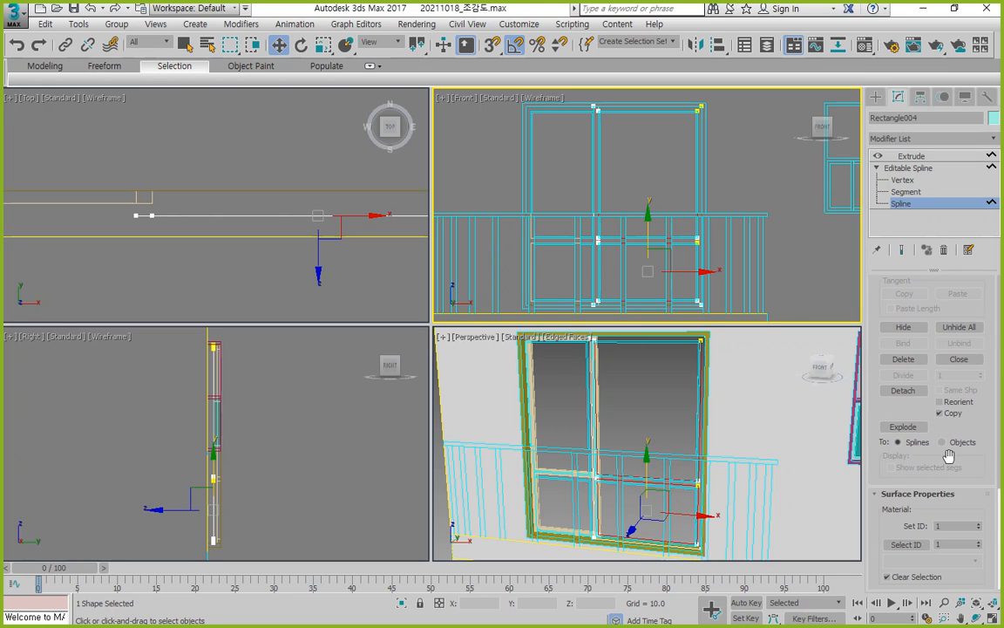
pyautogui.click(940, 414)
pyautogui.click(903, 391)
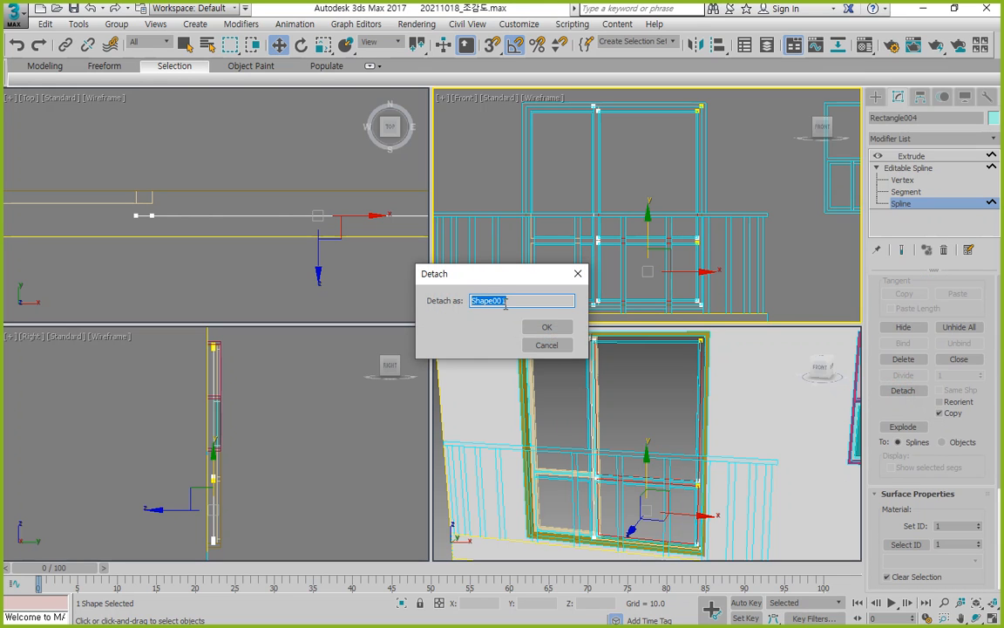
pyautogui.write('ㅌ')
pyautogui.write('리')
pyautogui.write('정문')
pyautogui.write(' 중간')
pyautogui.press('Return')
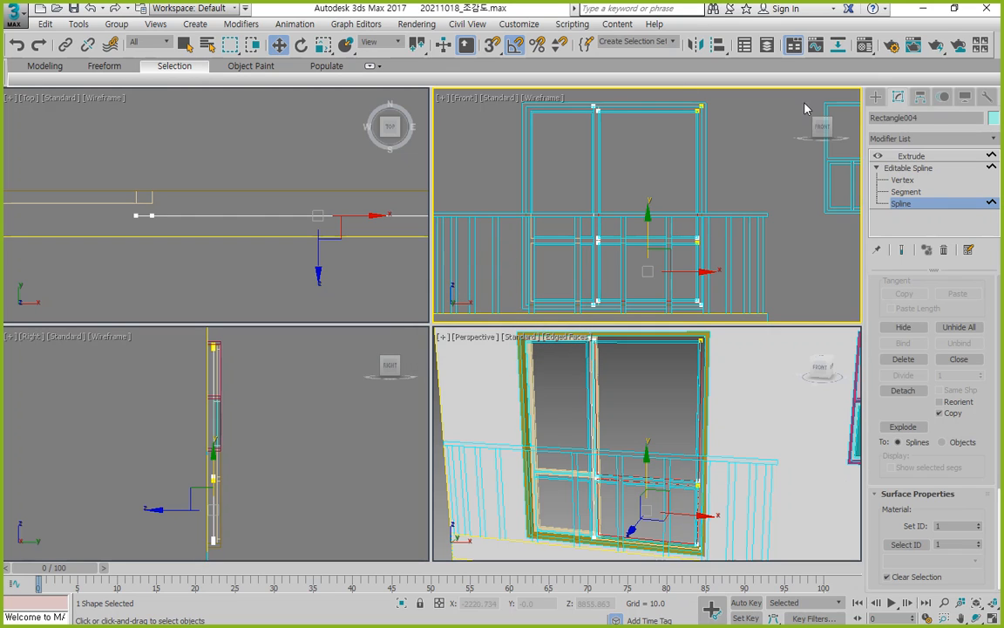
pyautogui.click(914, 204)
pyautogui.click(743, 158)
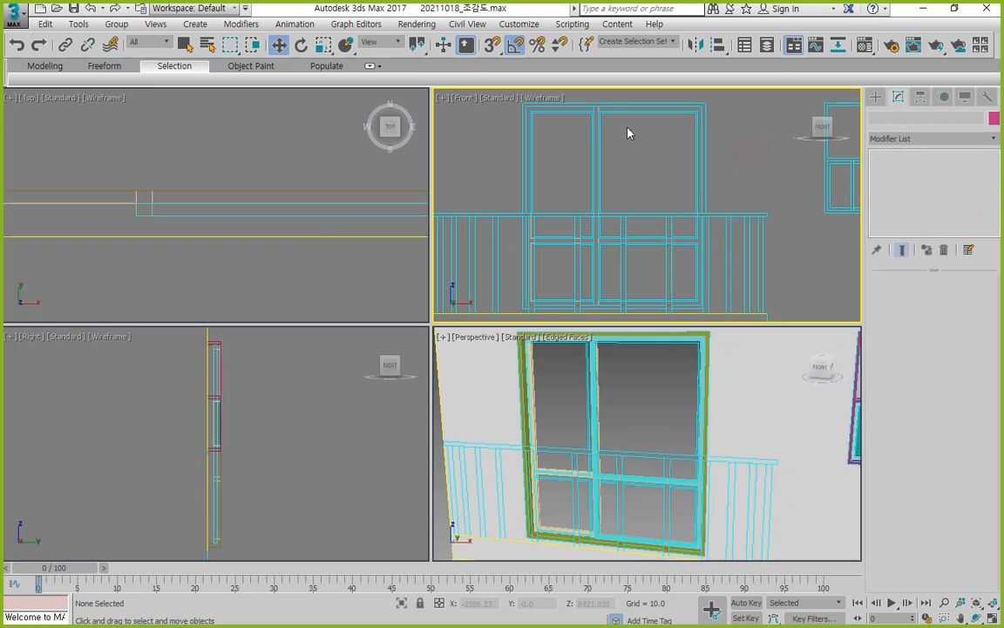
# Extrude the detached glass shape of the right sash by an amount of -10
pyautogui.click(626, 113)
pyautogui.click(896, 157)
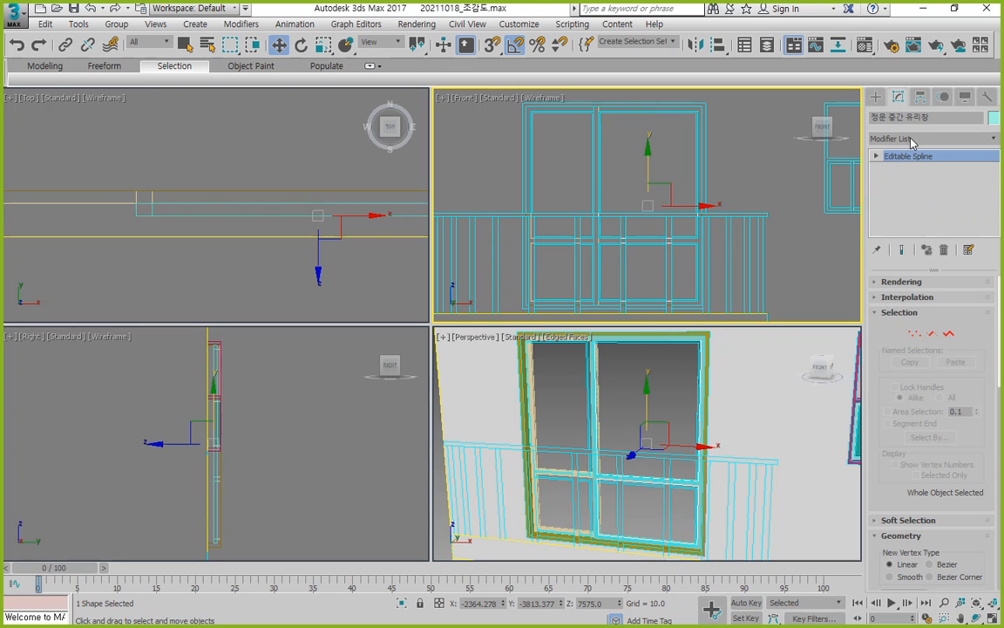
pyautogui.click(911, 139)
pyautogui.press('e')
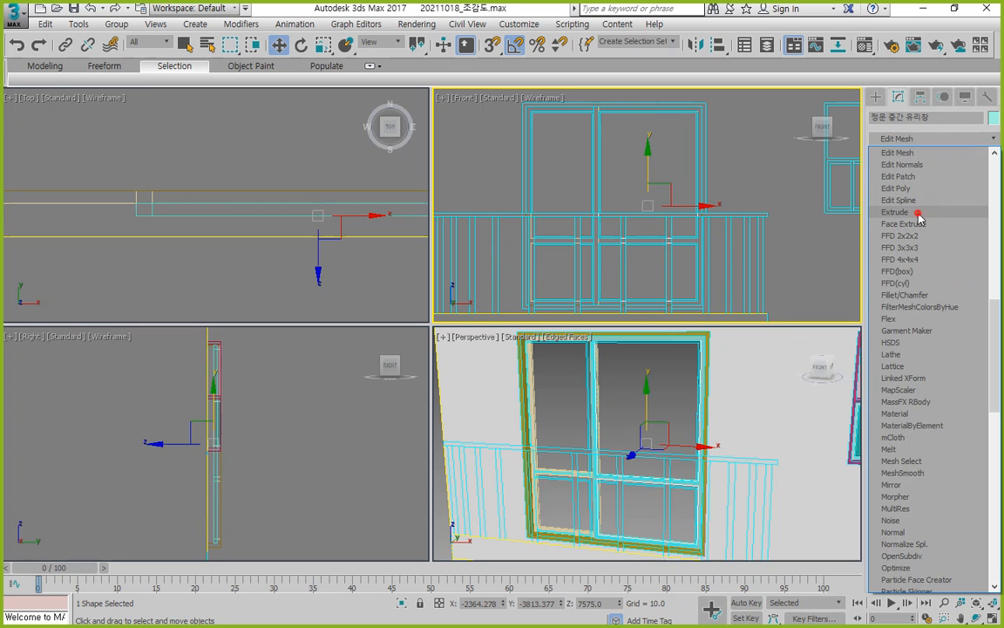
pyautogui.click(918, 214)
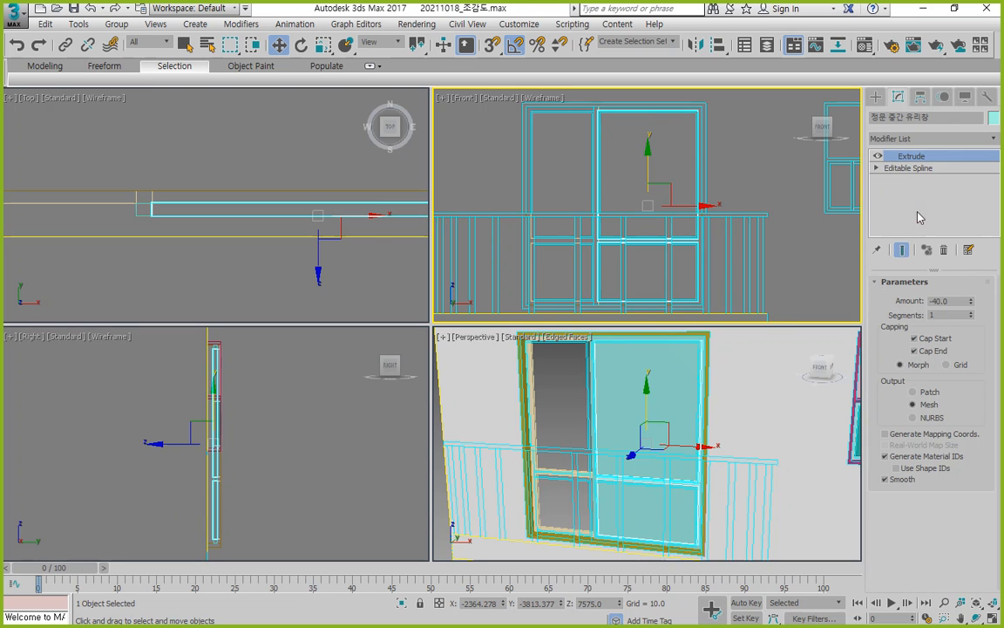
pyautogui.doubleClick(955, 303)
pyautogui.write('-10')
pyautogui.press('Return')
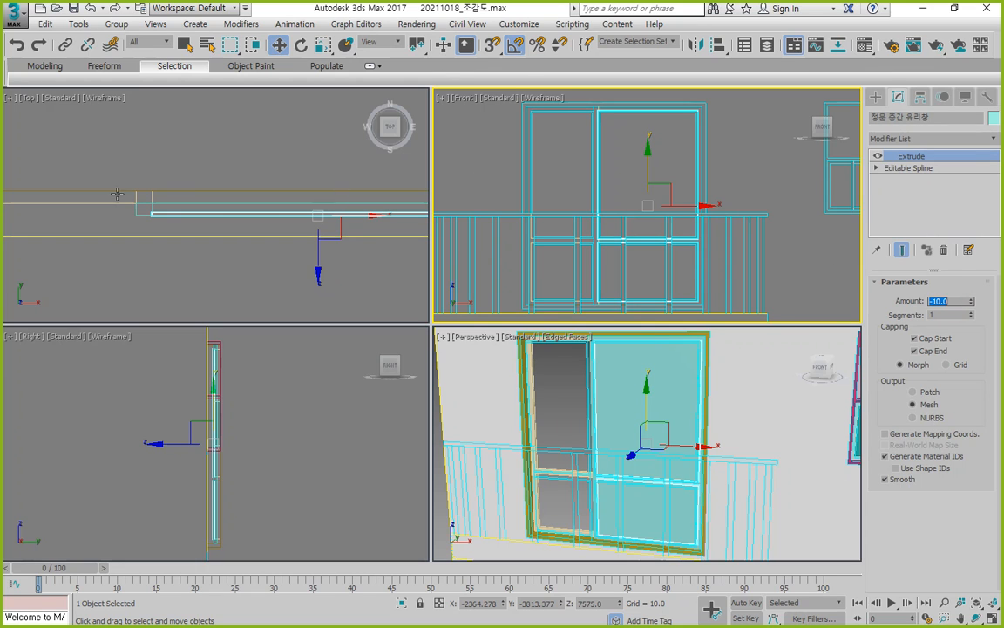
# In the top view, align the extruded glass to the right sash on Y only, maximum to maximum
pyautogui.scroll(6, 164, 231)
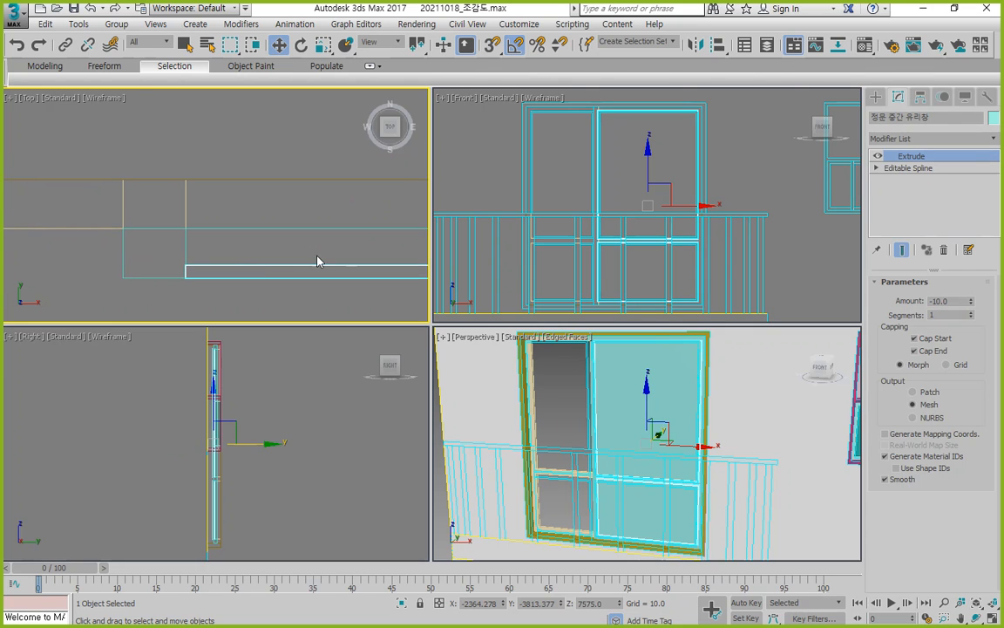
pyautogui.hotkey('alt', 'a')
pyautogui.click(247, 228)
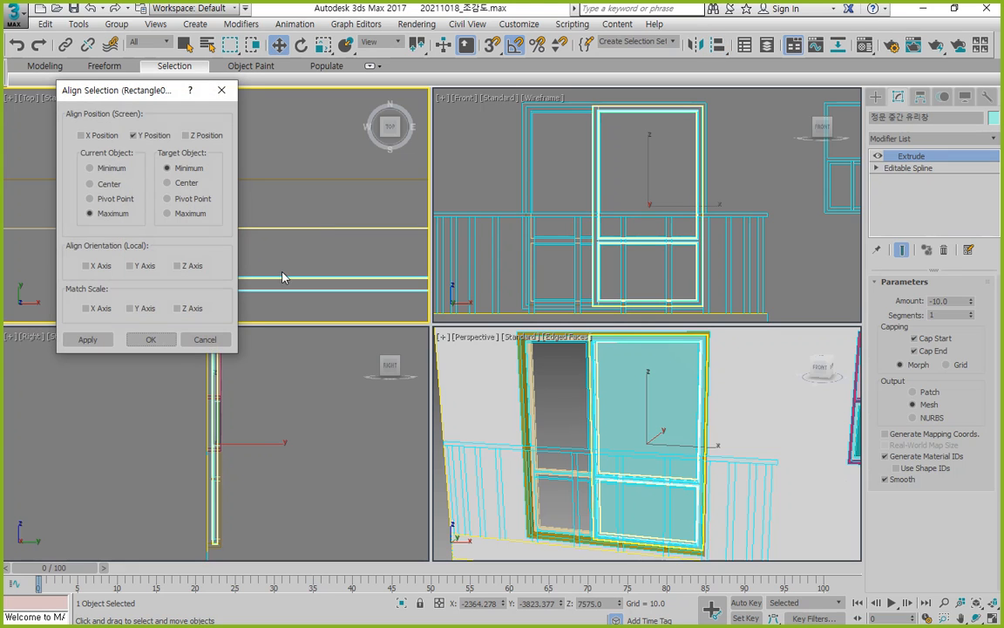
pyautogui.moveTo(136, 101); pyautogui.dragTo(517, 218)
pyautogui.click(486, 292)
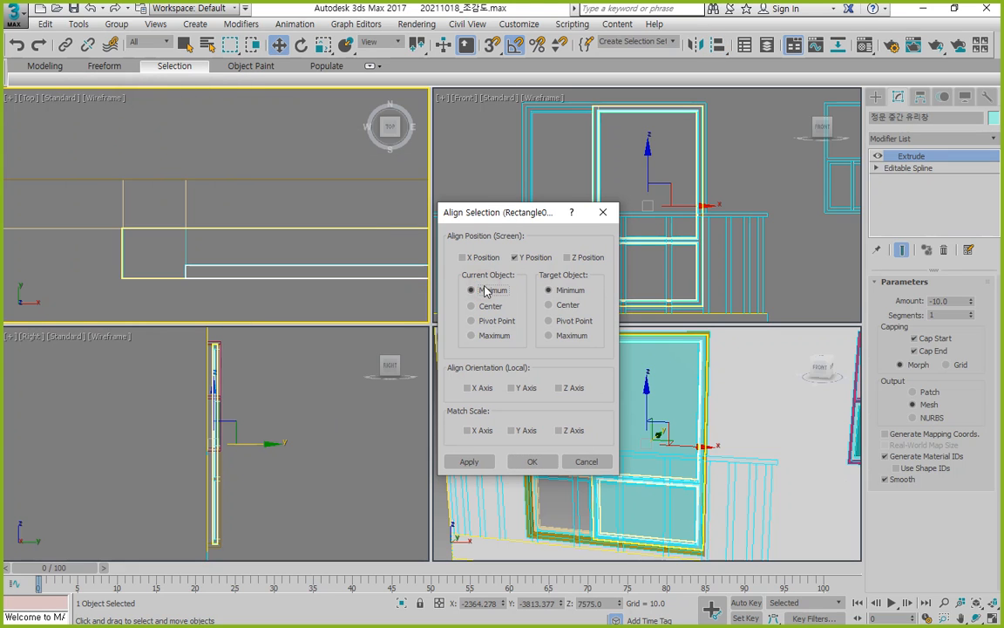
pyautogui.click(494, 336)
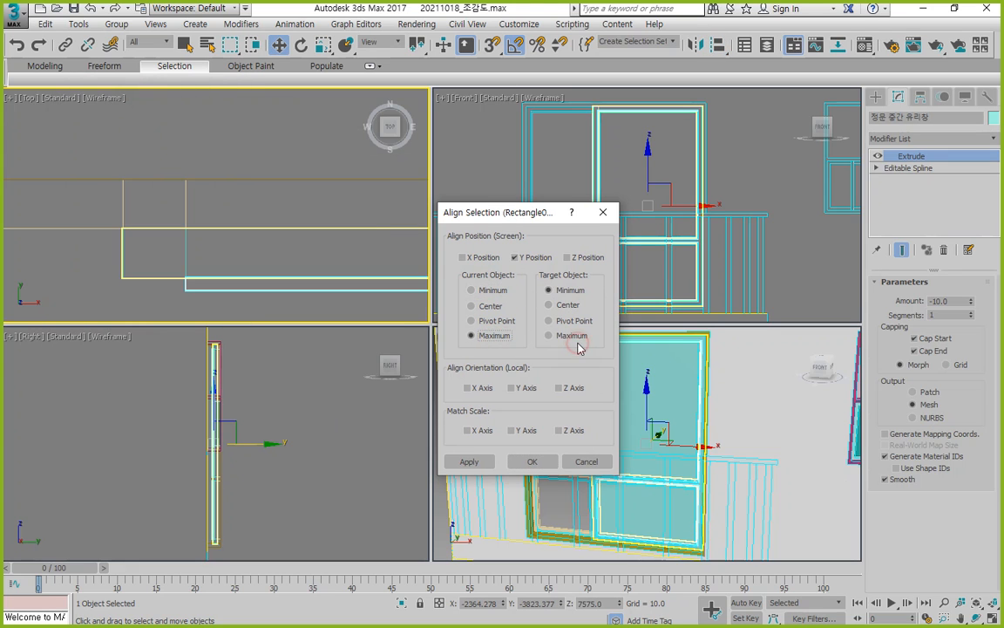
pyautogui.click(550, 335)
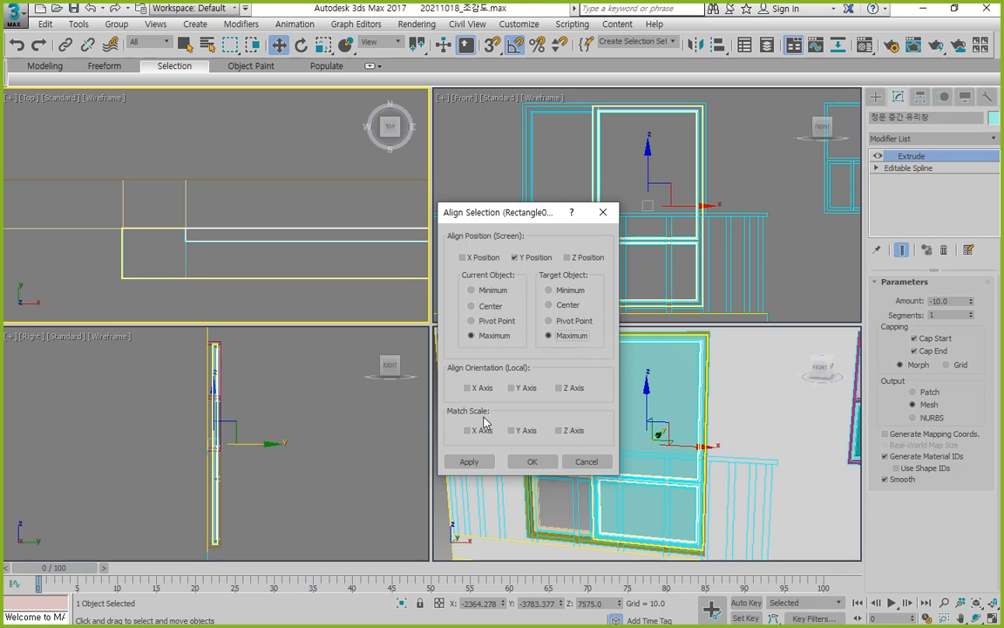
pyautogui.click(531, 461)
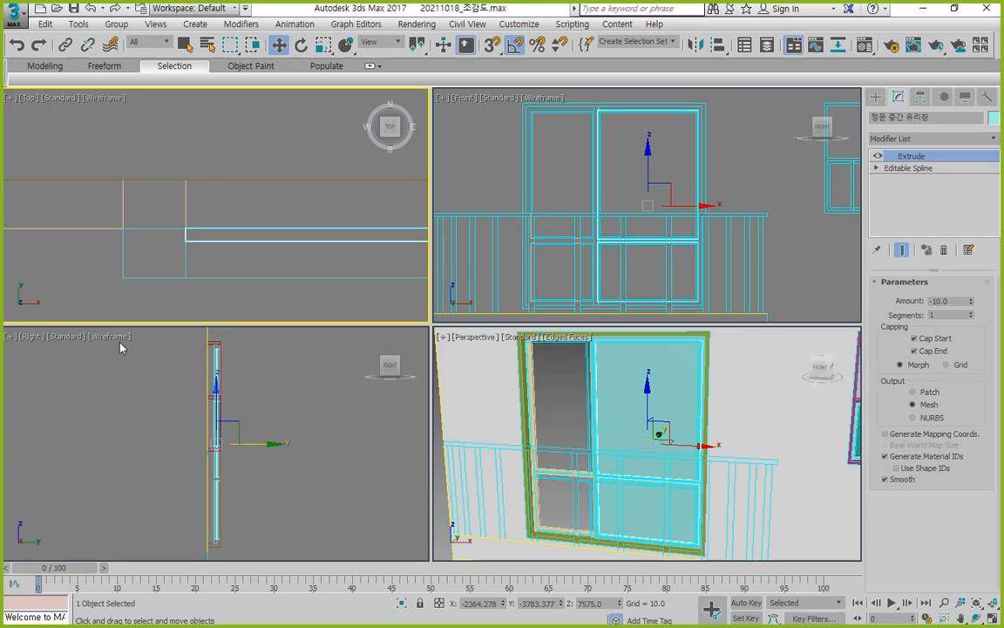
# Detach the left sash's upper and lower pane splines as a copy named 정면 중간 유리창, then leave spline editing and clear the selection
pyautogui.click(95, 224)
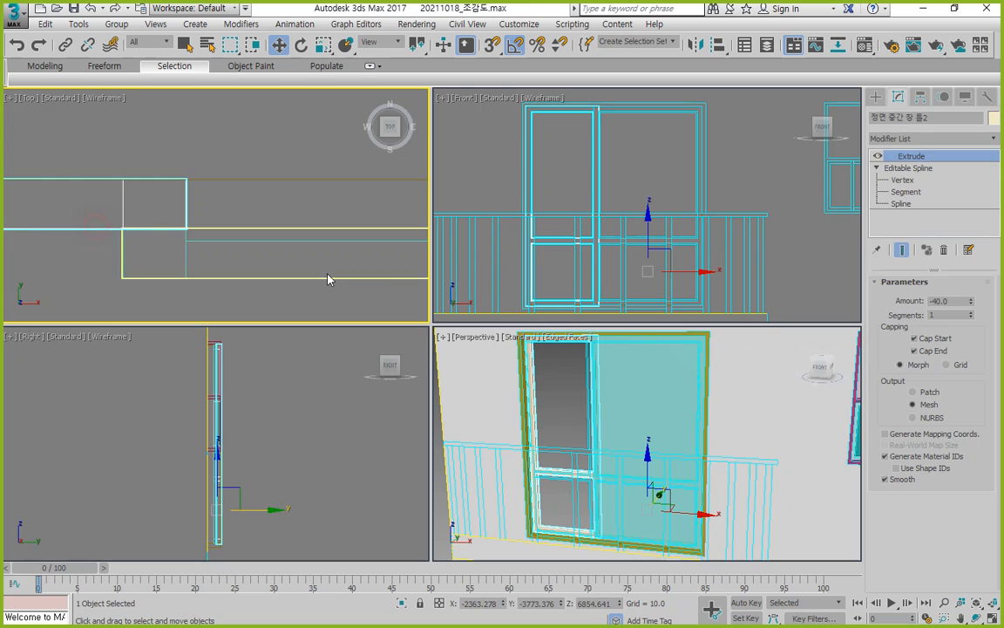
pyautogui.click(902, 204)
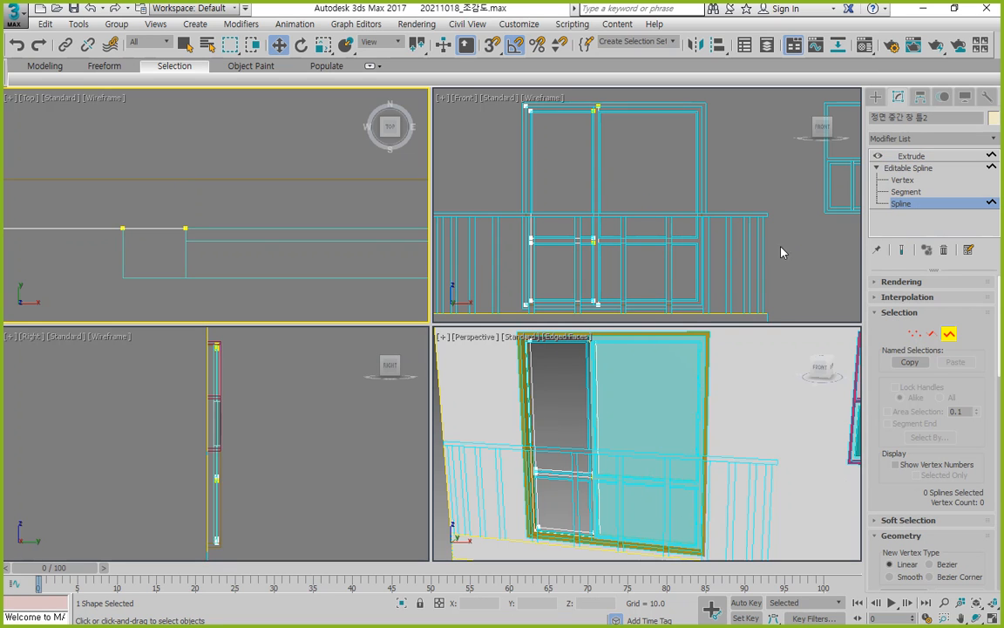
pyautogui.click(573, 217)
pyautogui.click(560, 264)
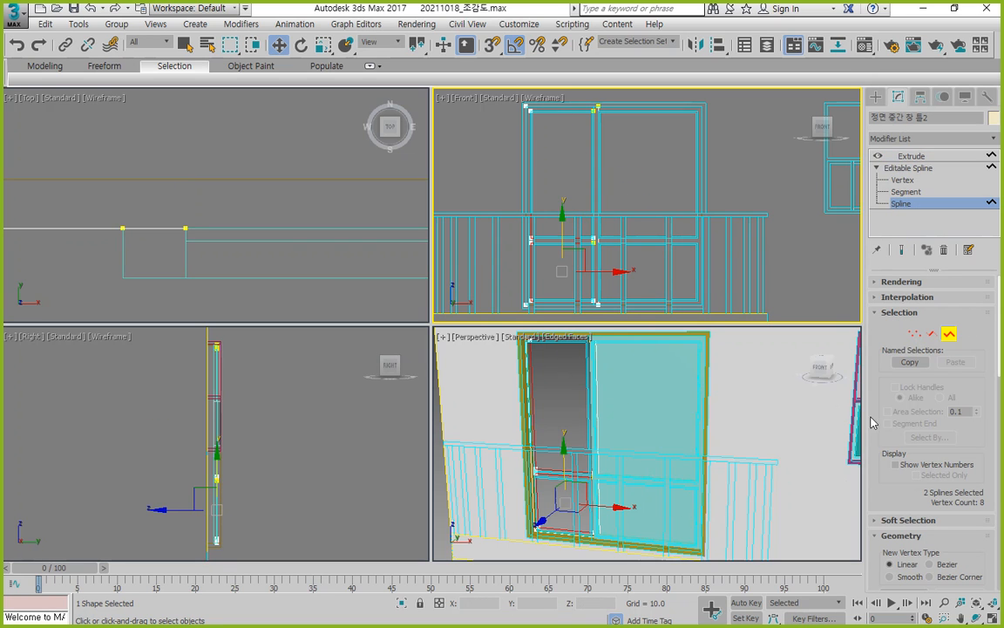
pyautogui.scroll(-5, 875, 419)
pyautogui.scroll(-10, 943, 471)
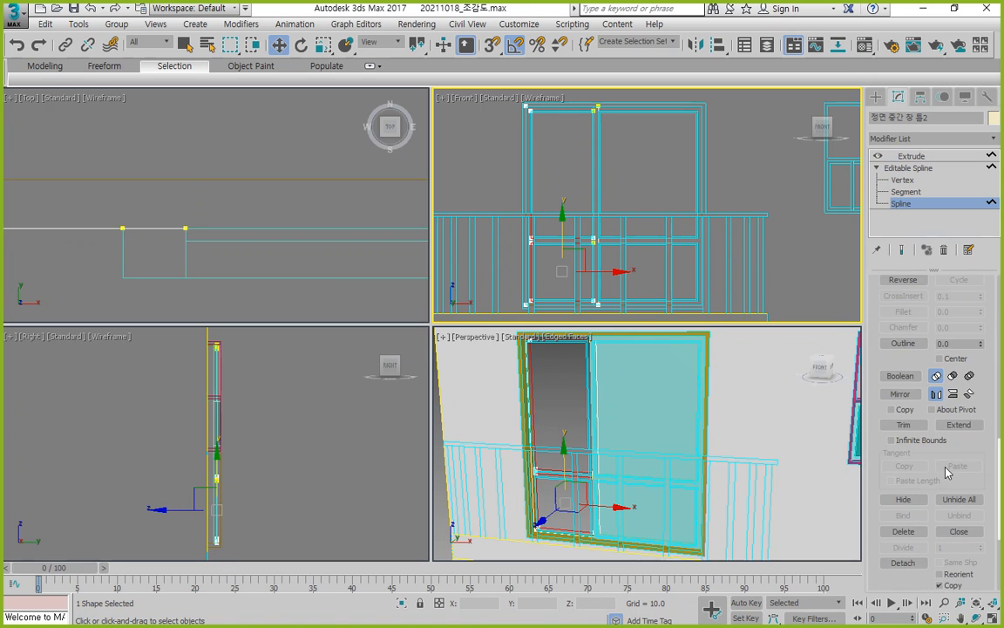
pyautogui.click(902, 391)
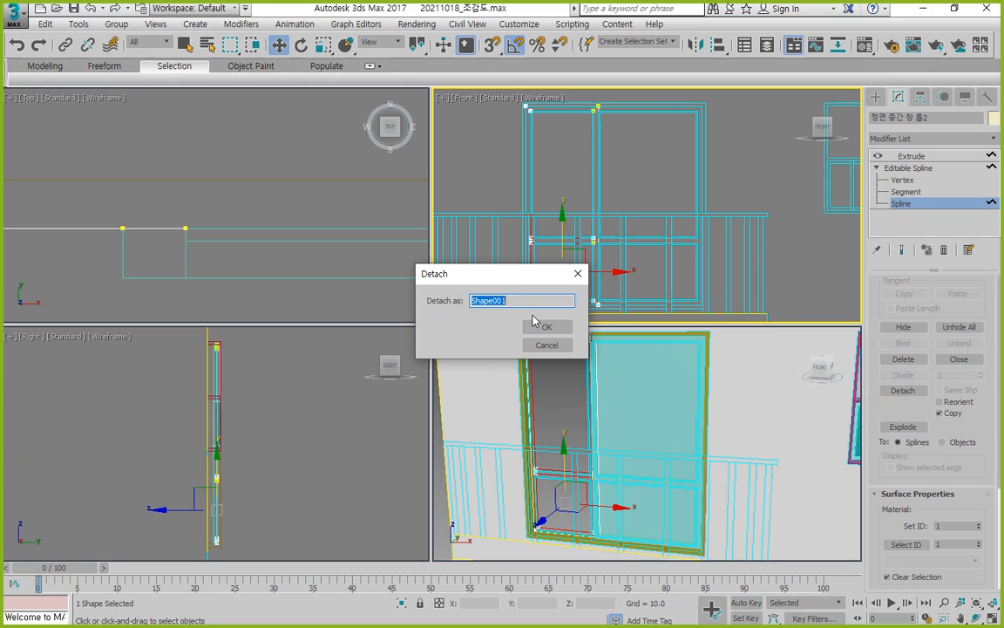
pyautogui.press('BackSpace')
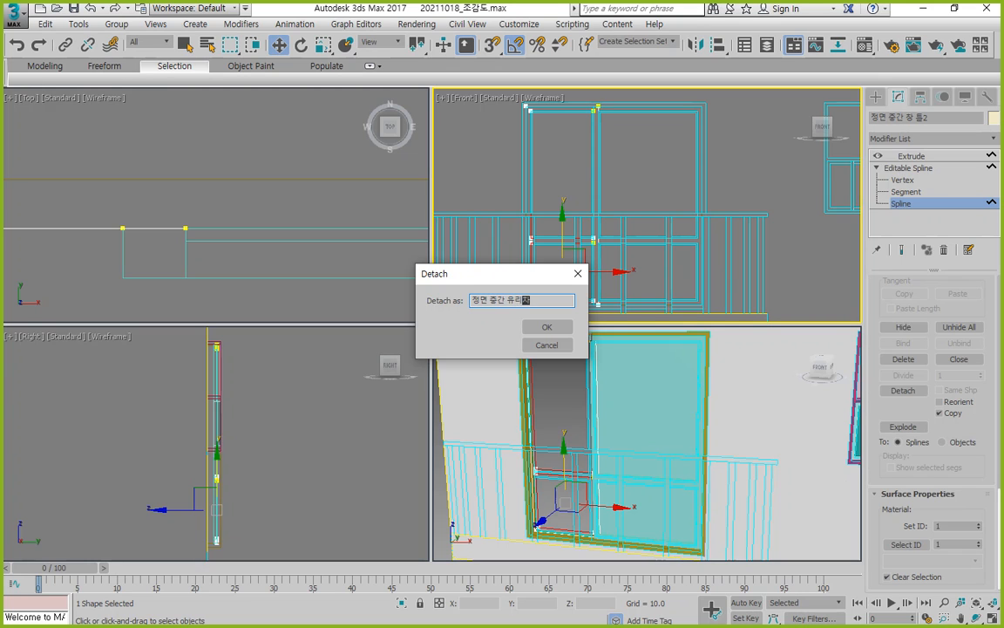
pyautogui.write('정면 중간 유리창')
pyautogui.press('Return')
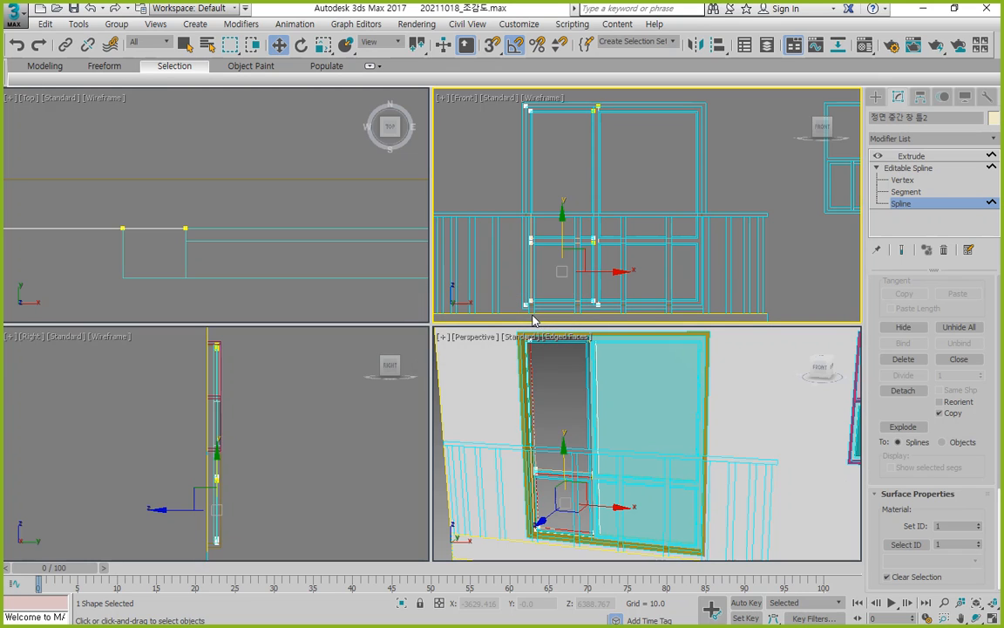
pyautogui.click(898, 203)
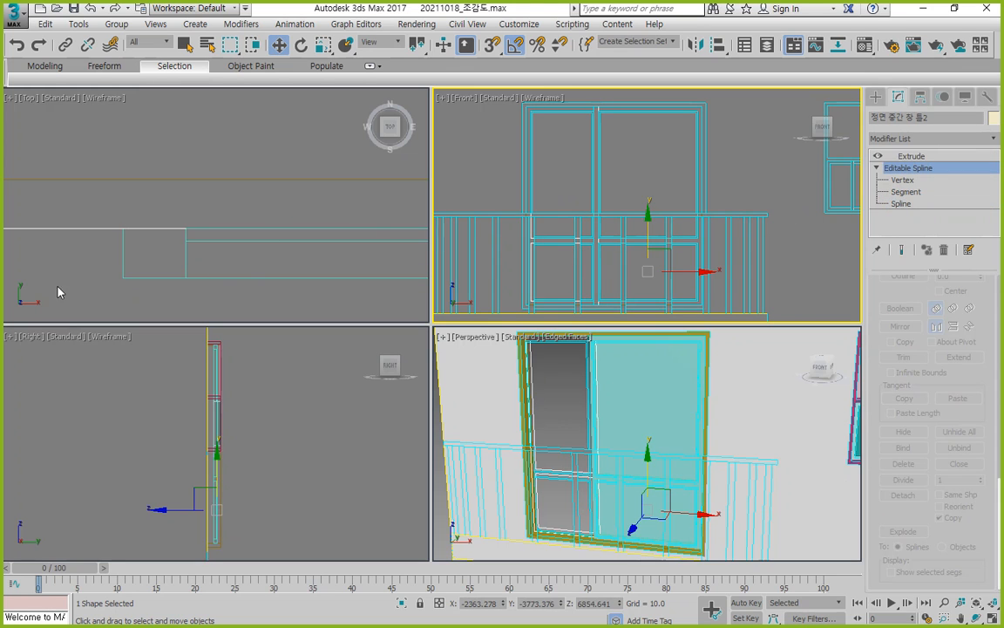
pyautogui.click(95, 286)
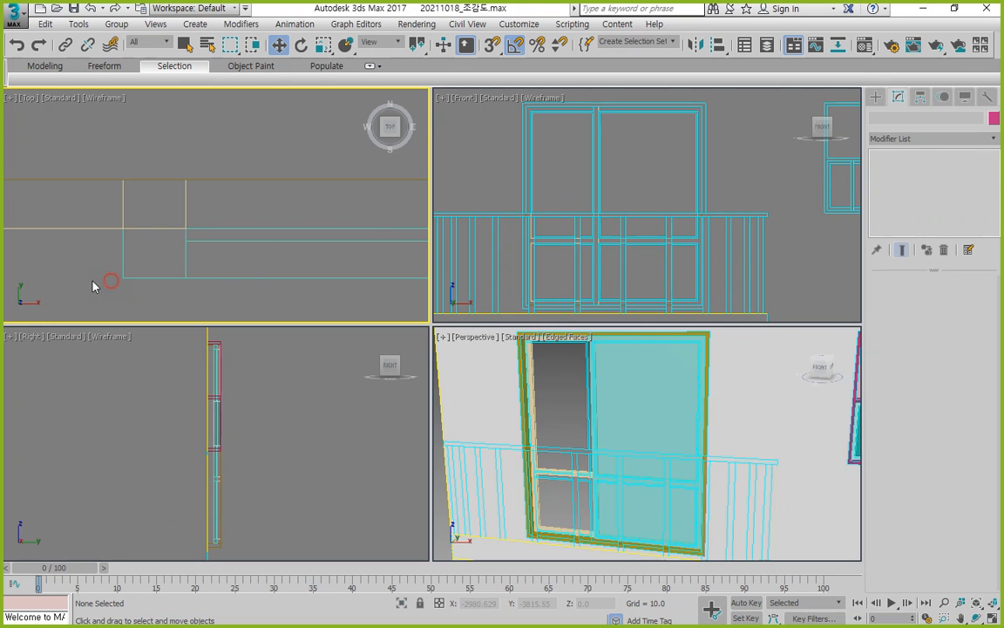
# Extrude the left sash's detached glass shape by an amount of -10
pyautogui.click(562, 113)
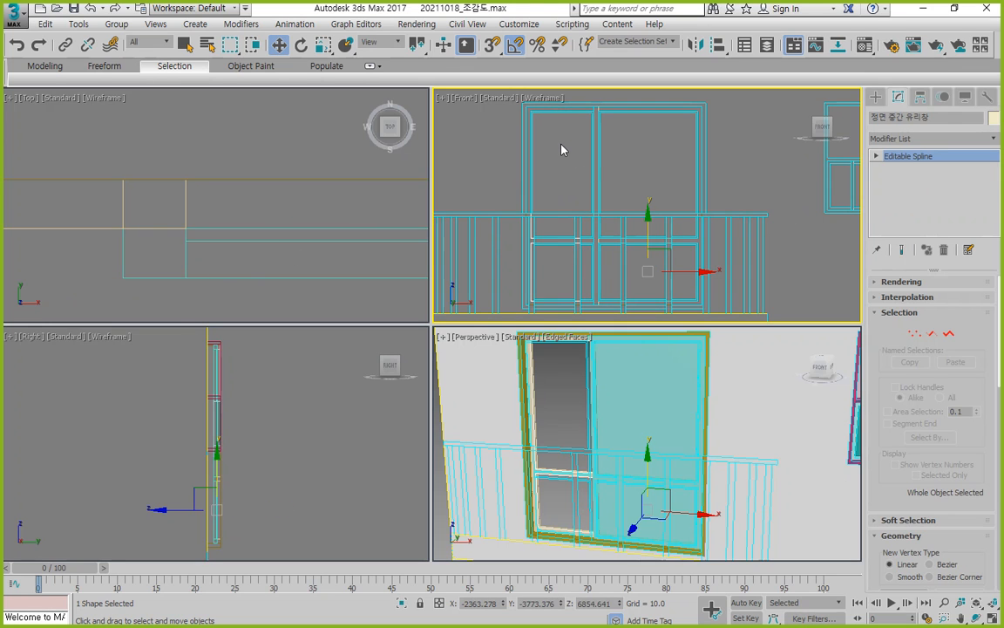
pyautogui.click(940, 142)
pyautogui.press('e')
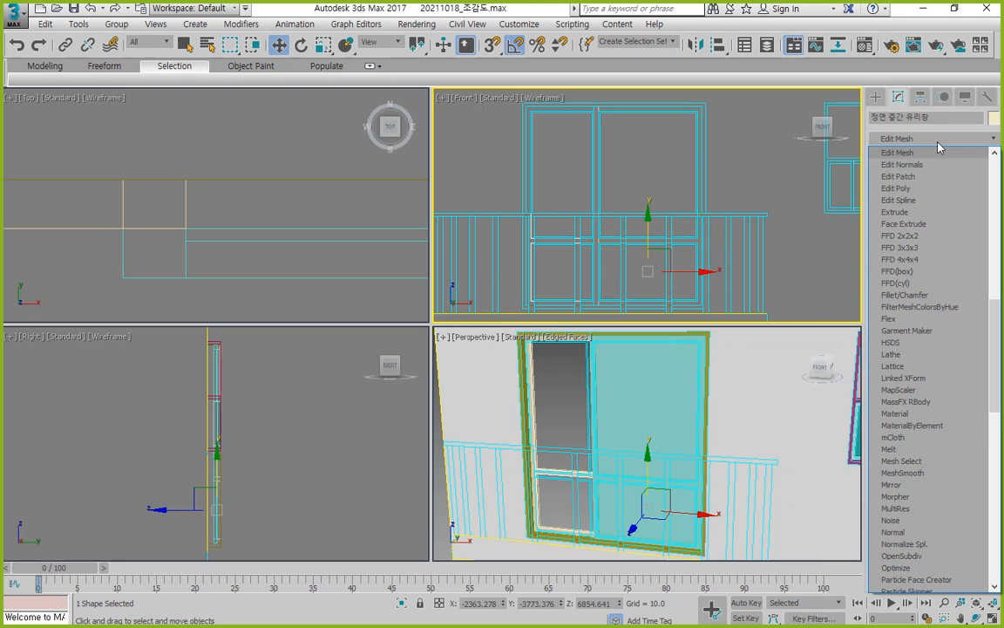
pyautogui.click(898, 211)
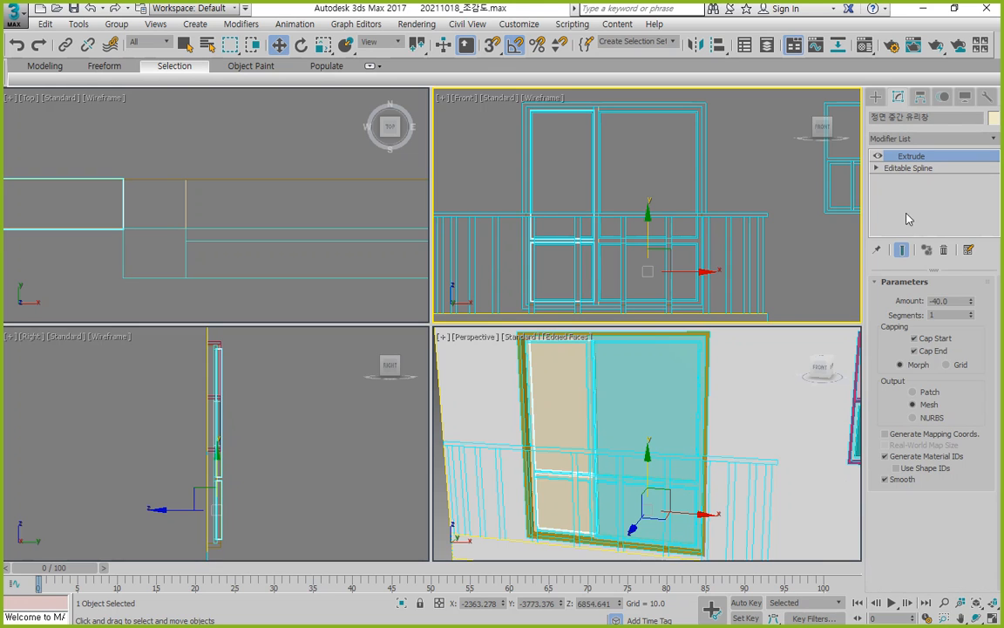
pyautogui.doubleClick(960, 300)
pyautogui.write('-10')
pyautogui.press('Return')
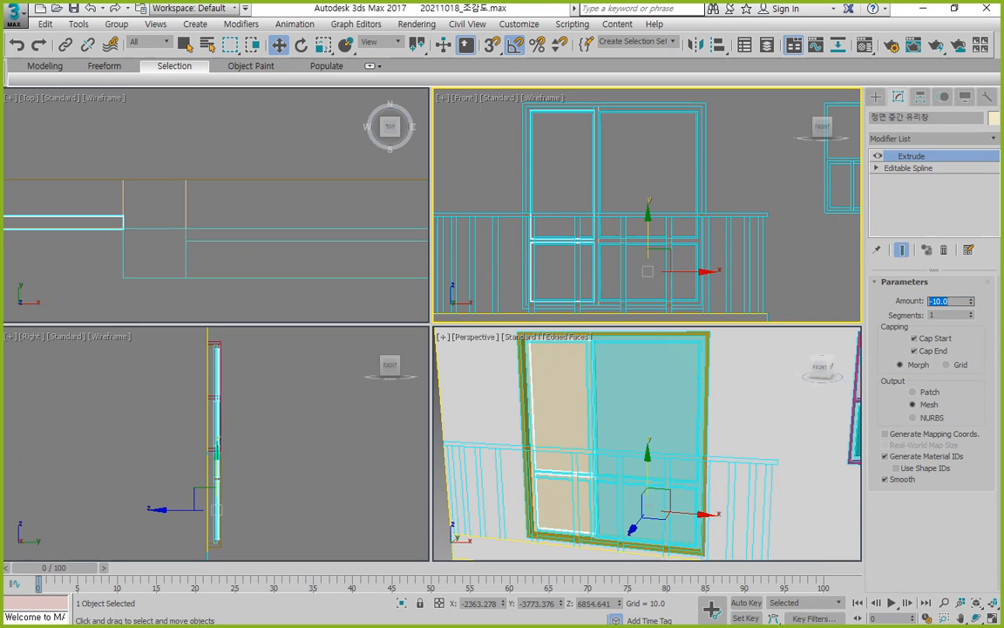
# In the top view, align the extruded left glass to the left sash on Y only, maximum to maximum, and deselect it
pyautogui.moveTo(231, 254); pyautogui.dragTo(358, 274, button='middle')
pyautogui.hotkey('alt', 'a')
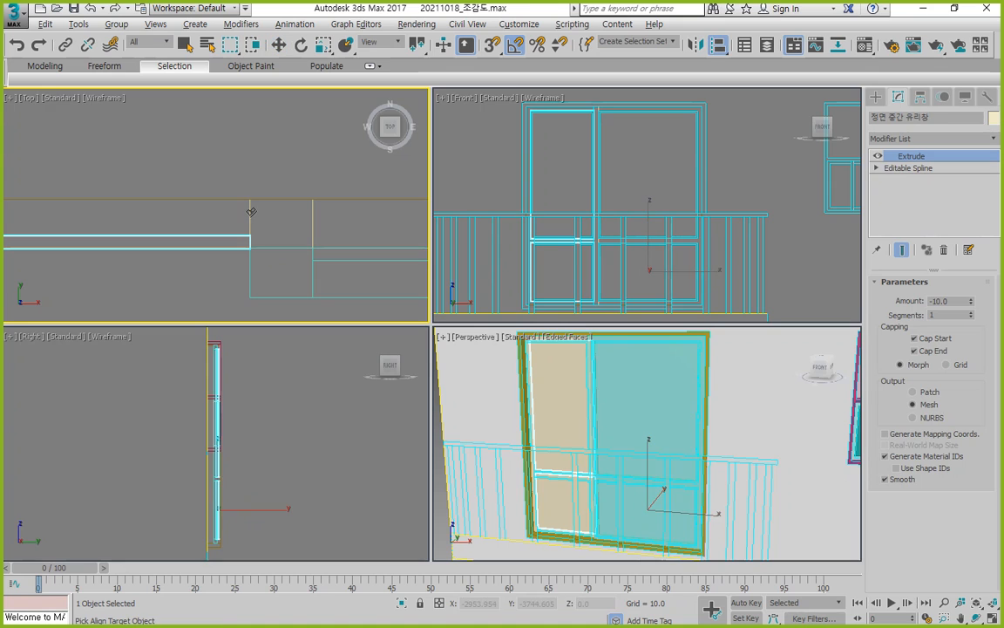
pyautogui.click(248, 220)
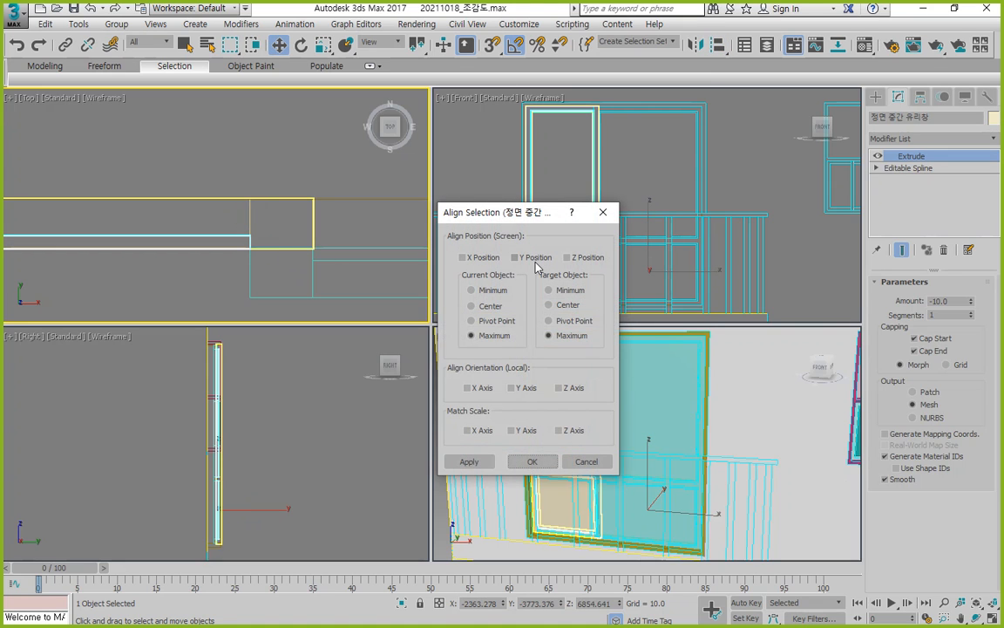
pyautogui.click(515, 257)
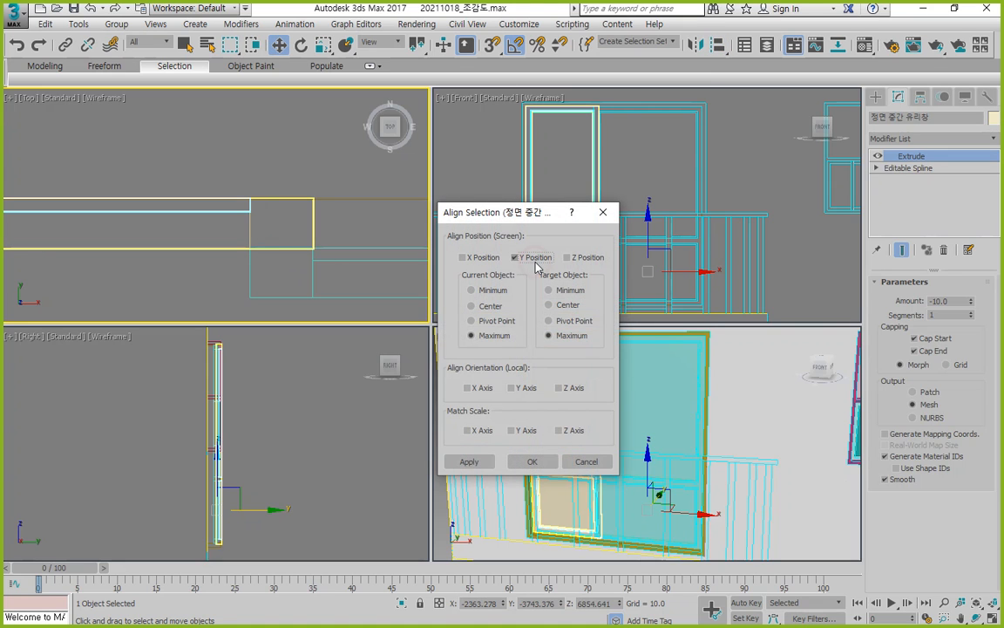
pyautogui.click(532, 461)
pyautogui.click(295, 444)
# Change the object color of the left sash's glass to dark yellow
pyautogui.press('s')
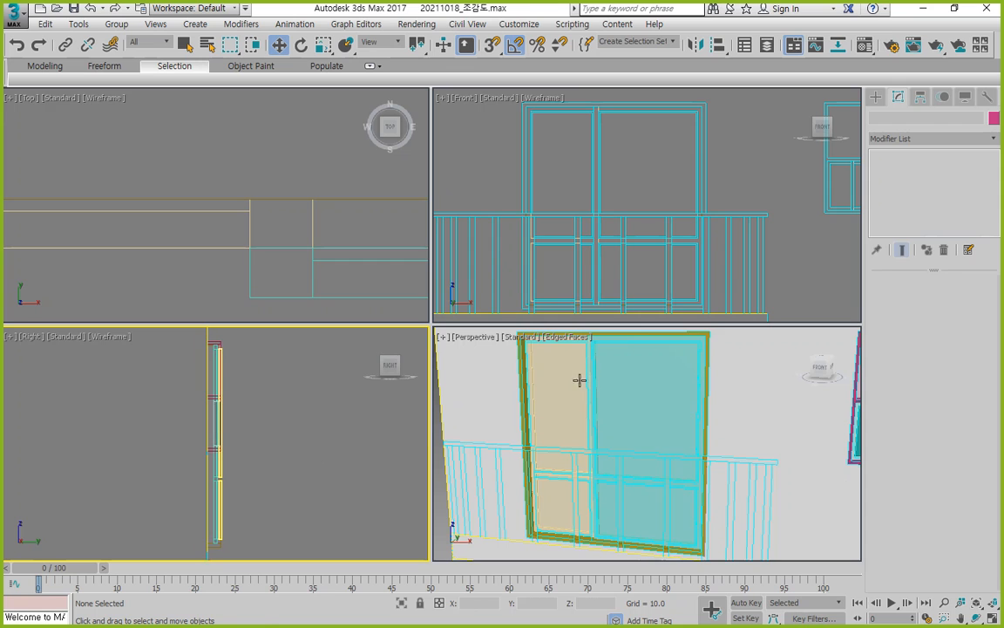
pyautogui.click(570, 393)
pyautogui.click(568, 395)
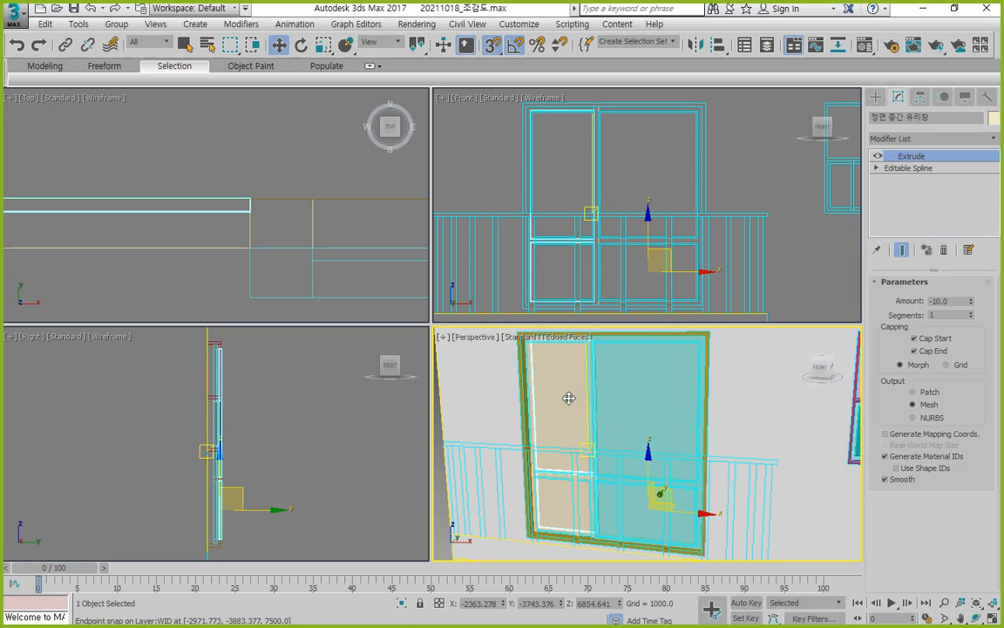
pyautogui.click(992, 119)
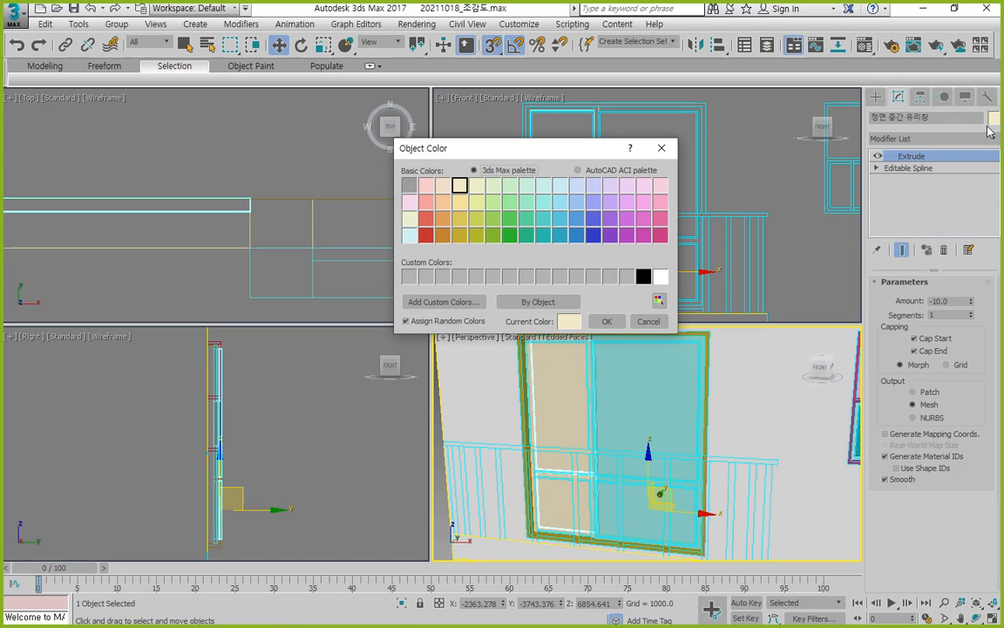
pyautogui.click(459, 235)
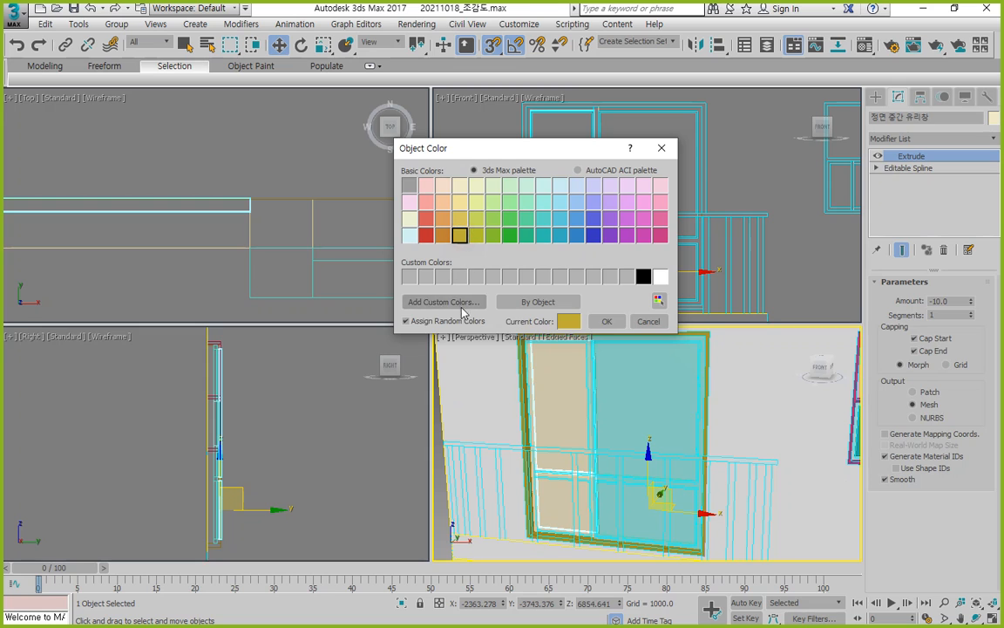
pyautogui.click(605, 321)
# Change the object color of the right sash's glass to dark teal and clear the selection
pyautogui.click(635, 375)
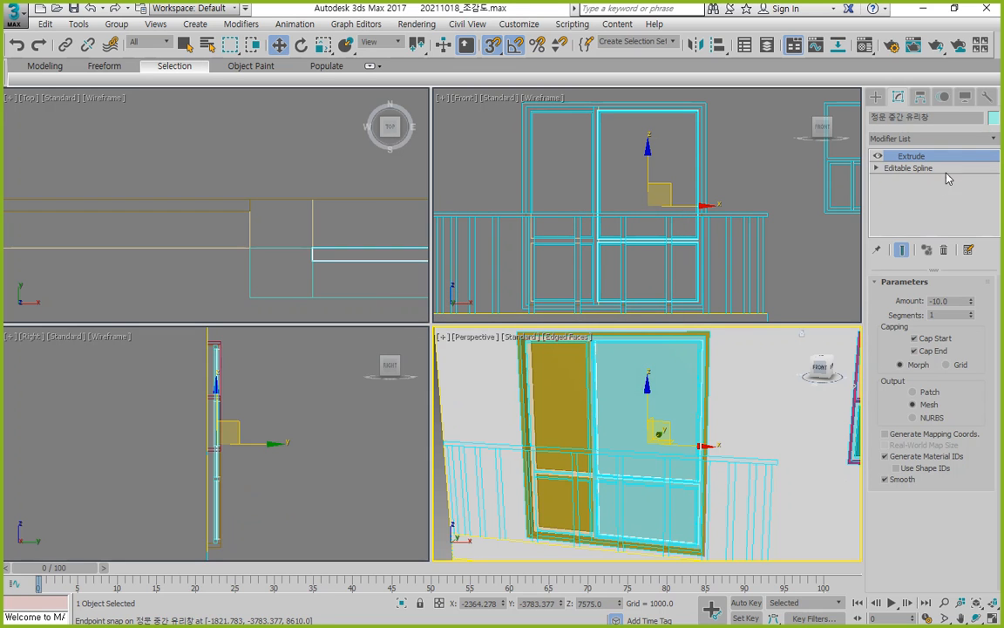
pyautogui.click(993, 117)
pyautogui.click(543, 234)
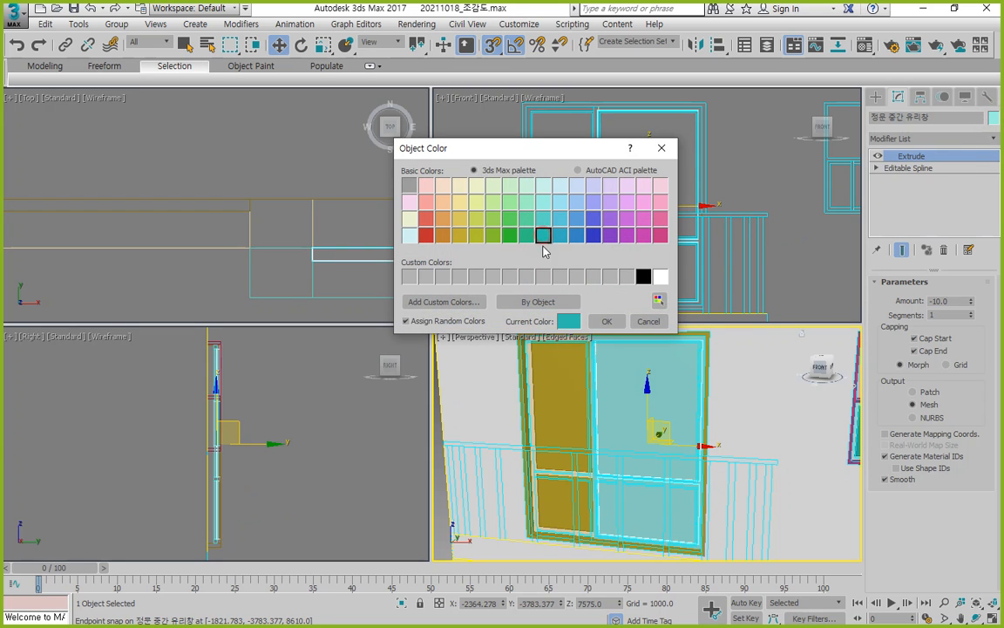
pyautogui.click(605, 321)
pyautogui.click(359, 392)
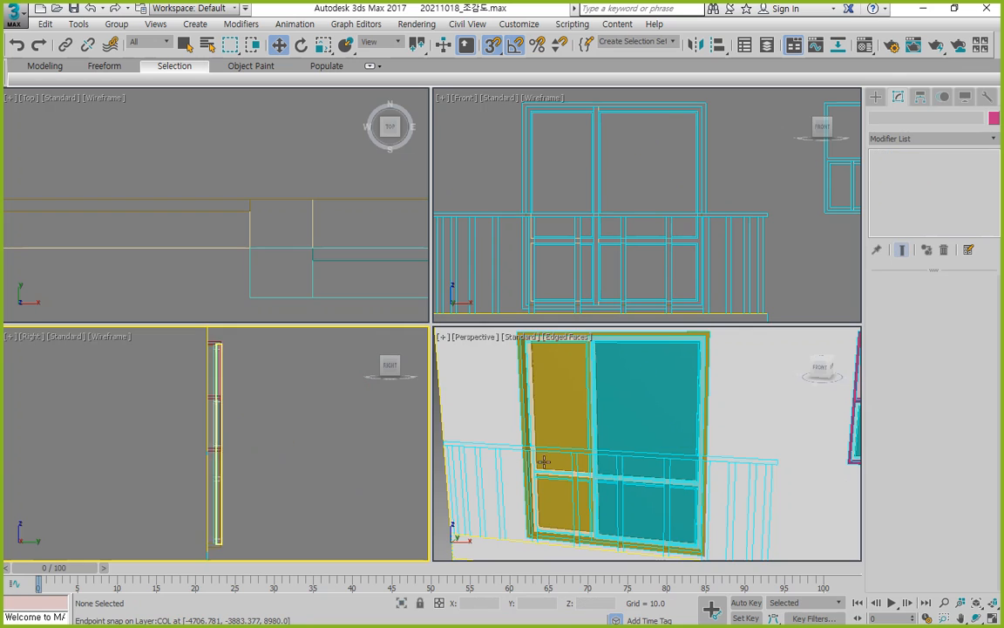
# Select the upper-left window's frame, sashes and glass in the top view and group them as 정면 유리창 중형
pyautogui.moveTo(555, 450)
pyautogui.keyDown('alt'); pyautogui.mouseDown(button='middle')
pyautogui.moveTo(650, 447)
pyautogui.moveTo(648, 421)
pyautogui.moveTo(579, 447)
pyautogui.moveTo(483, 427)
pyautogui.mouseUp(button='middle'); pyautogui.keyUp('alt')
pyautogui.click(224, 160)
pyautogui.scroll(-5, 271, 170)
pyautogui.click(323, 158)
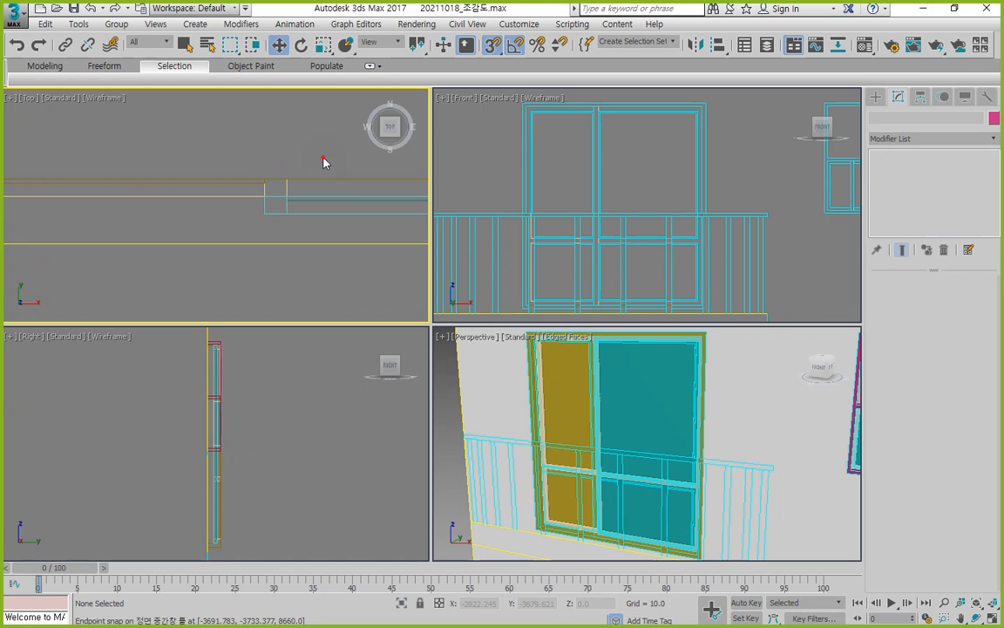
pyautogui.moveTo(213, 225); pyautogui.dragTo(209, 223)
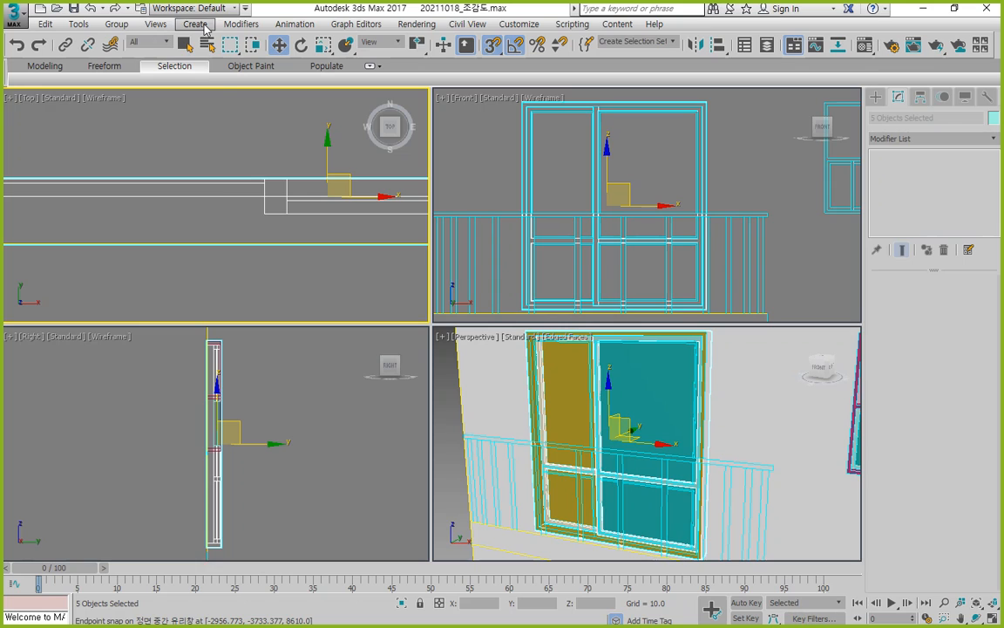
pyautogui.click(116, 23)
pyautogui.click(161, 41)
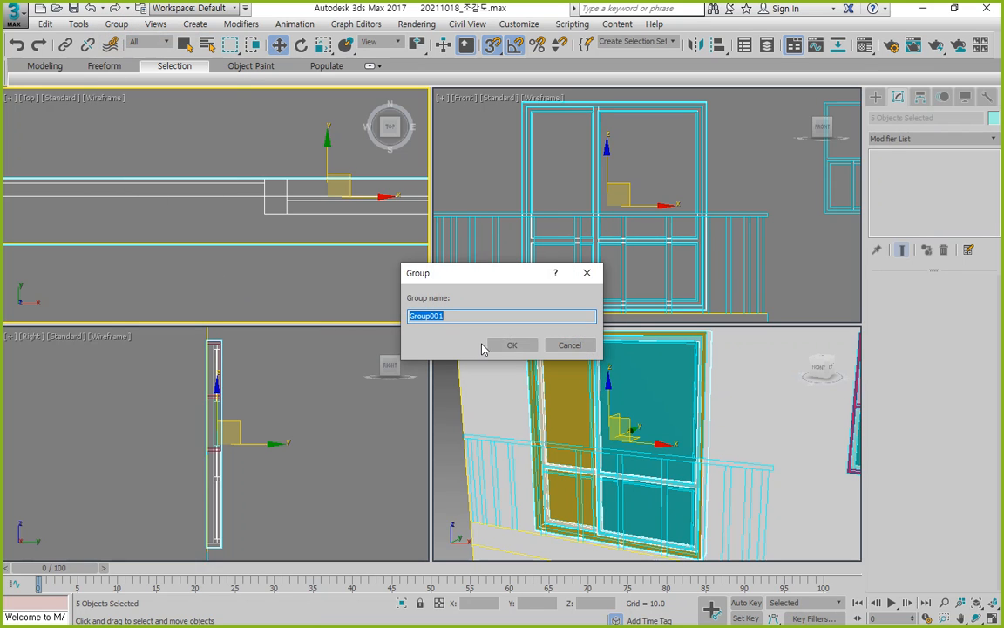
pyautogui.write('창 중틀')
pyautogui.press('Return')
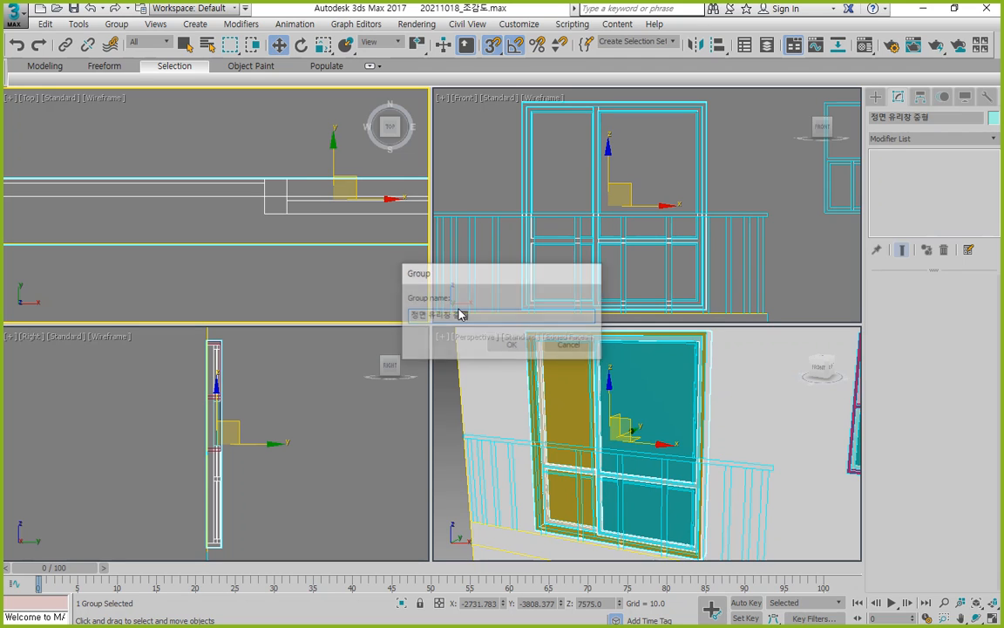
# In the enlarged front view, copy the window group straight down to the two lower floors as two instances
pyautogui.rightClick(806, 242)
pyautogui.click(997, 615)
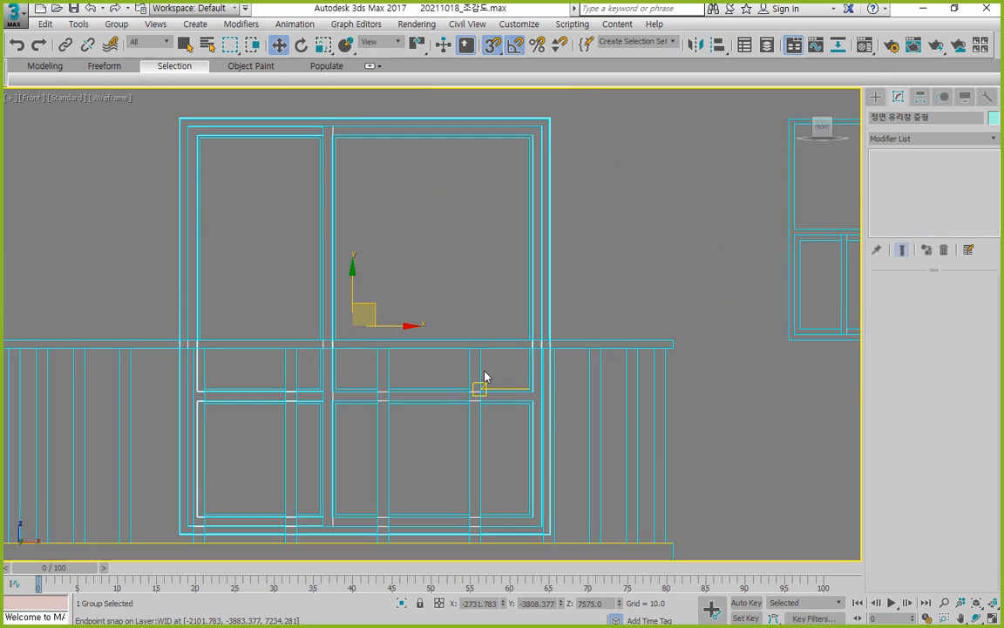
pyautogui.scroll(-6, 483, 366)
pyautogui.moveTo(482, 364); pyautogui.dragTo(414, 235, button='middle')
pyautogui.scroll(1, 412, 235)
pyautogui.press('space')
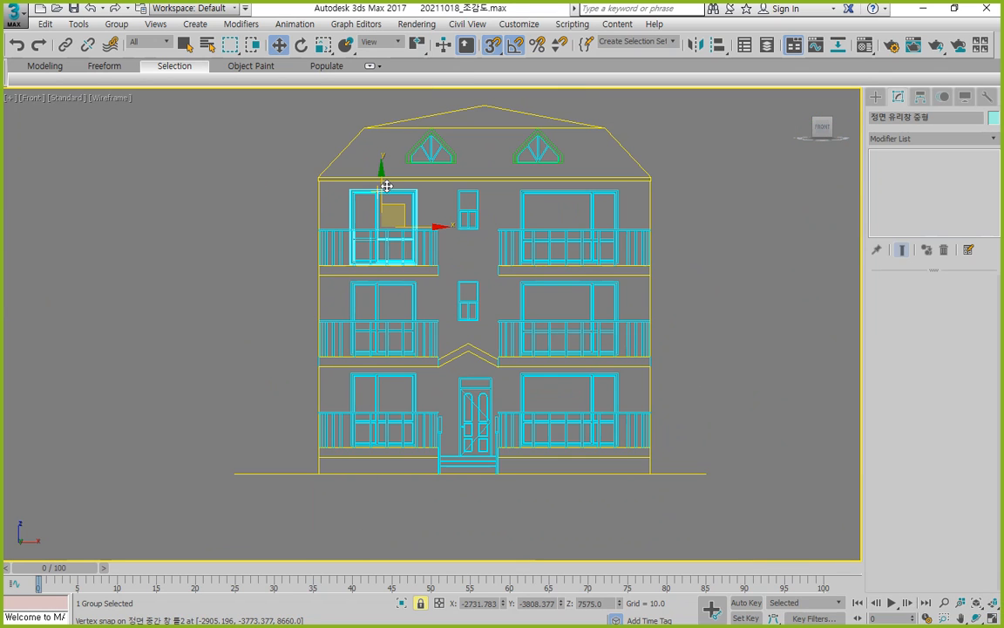
pyautogui.click(494, 45)
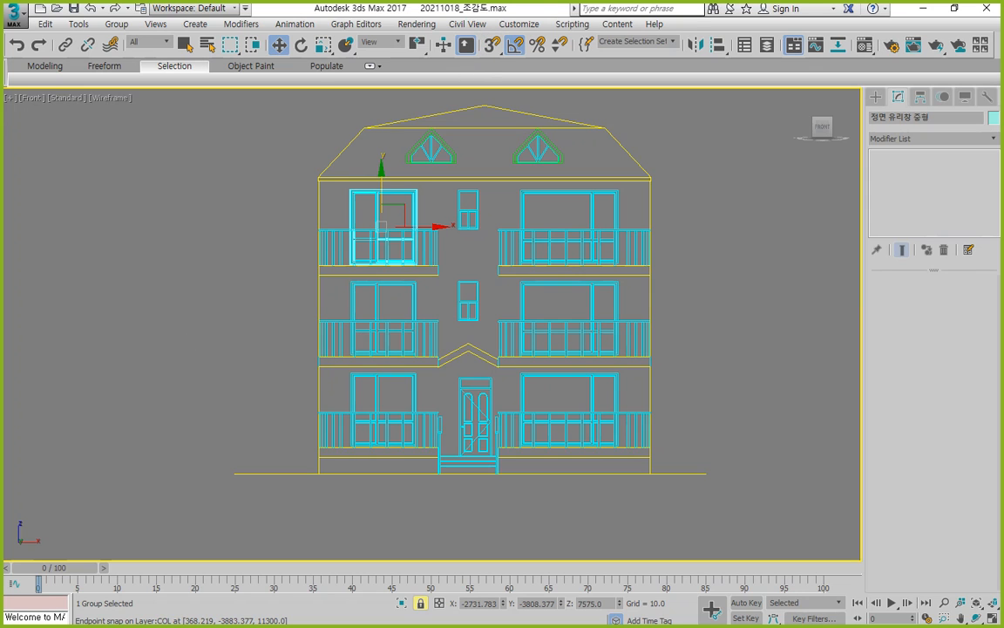
pyautogui.keyDown('shift'); pyautogui.moveTo(384, 202); pyautogui.dragTo(384, 296); pyautogui.keyUp('shift')
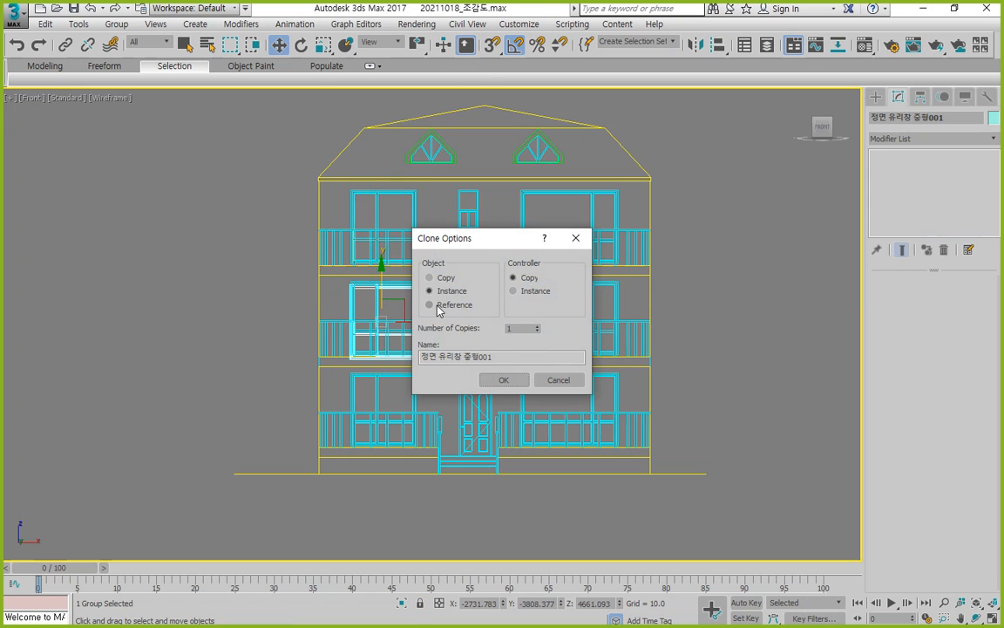
pyautogui.click(538, 325)
pyautogui.click(503, 381)
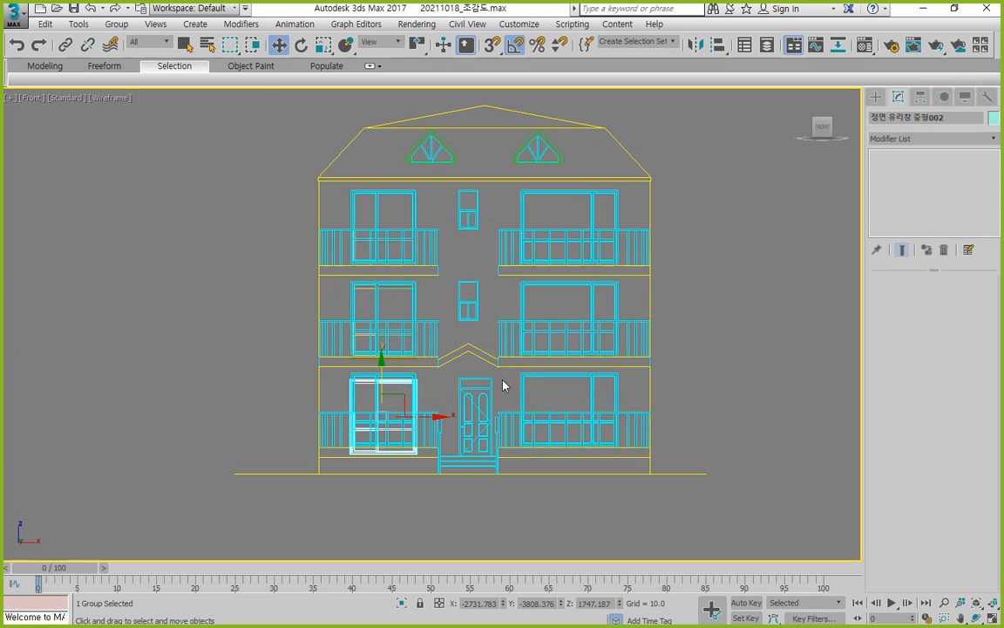
# Snap the middle-floor window copy's upper corner onto the matching corner of the elevation drawing's window
pyautogui.scroll(10, 393, 270)
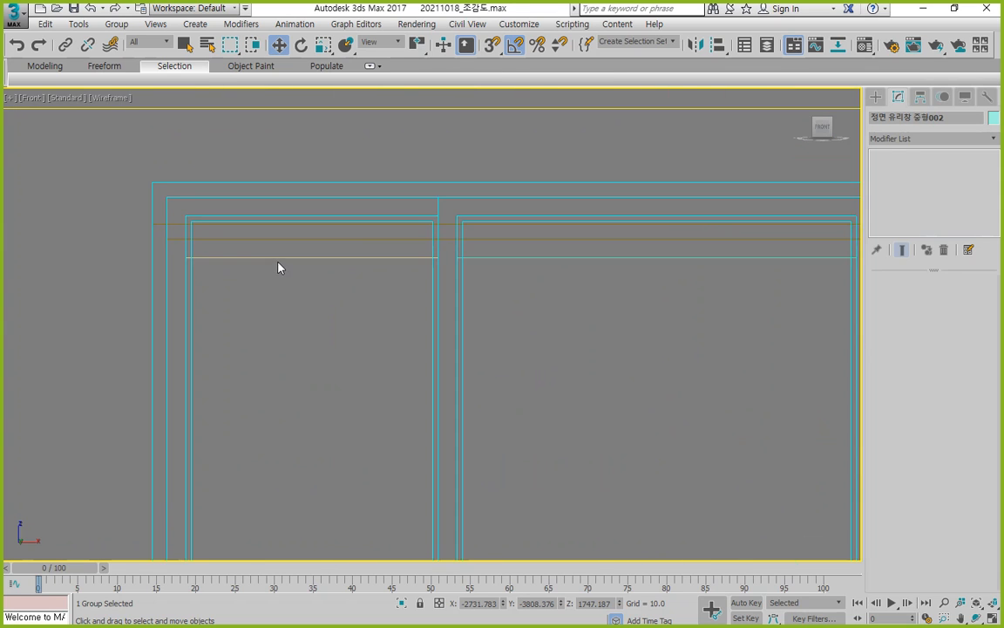
pyautogui.moveTo(340, 374); pyautogui.dragTo(337, 360)
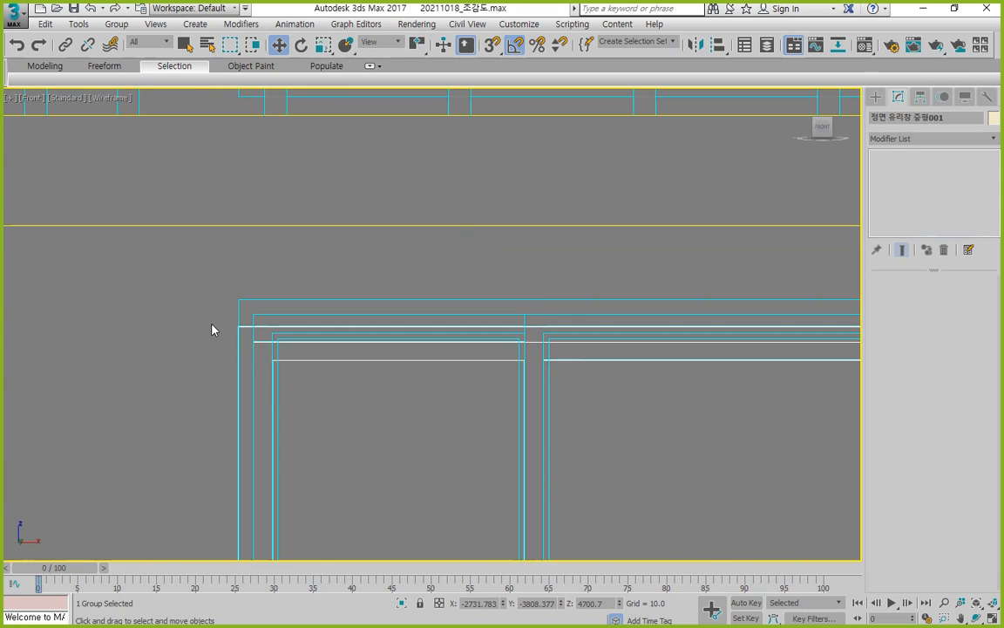
pyautogui.press('s')
pyautogui.moveTo(239, 327); pyautogui.dragTo(239, 299)
pyautogui.scroll(-5, 336, 396)
pyautogui.moveTo(354, 451); pyautogui.dragTo(305, 207, button='middle')
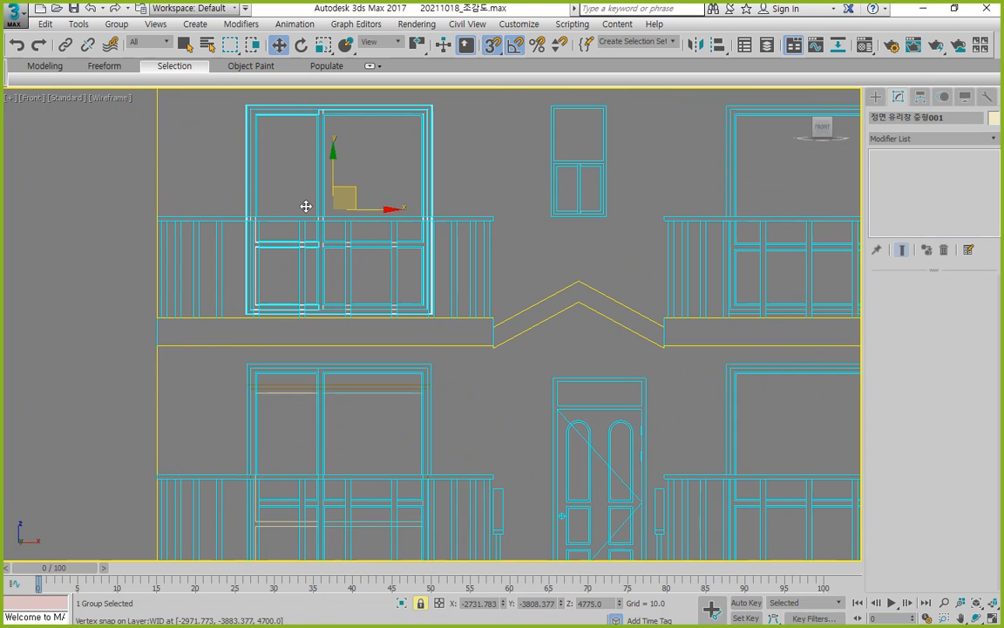
# Snap the ground-floor window copy's upper corner onto the matching corner of the drawn ground-floor window
pyautogui.click(269, 393)
pyautogui.scroll(5, 248, 389)
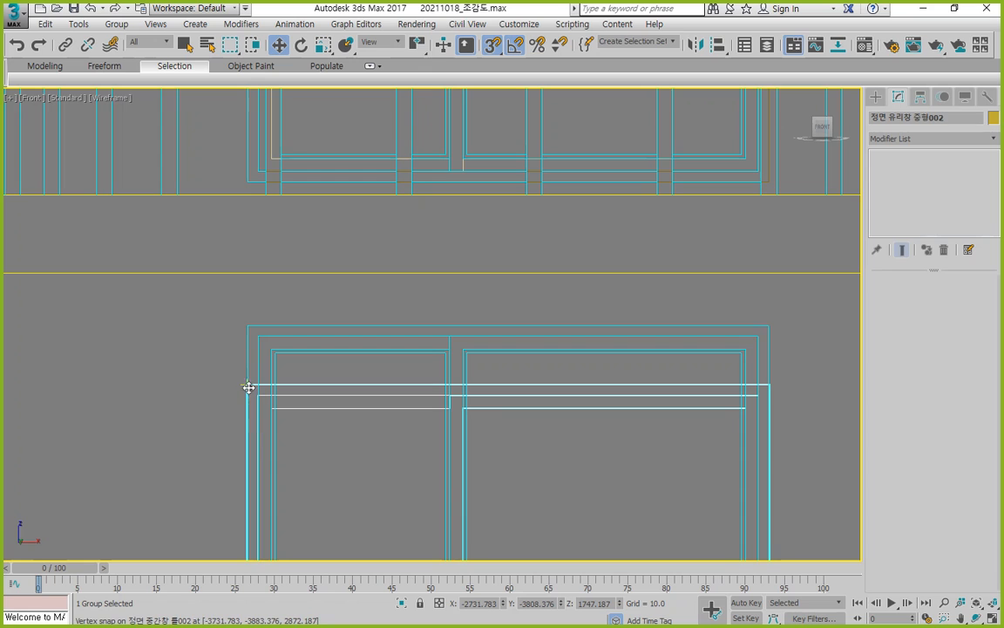
pyautogui.moveTo(247, 389); pyautogui.dragTo(247, 325)
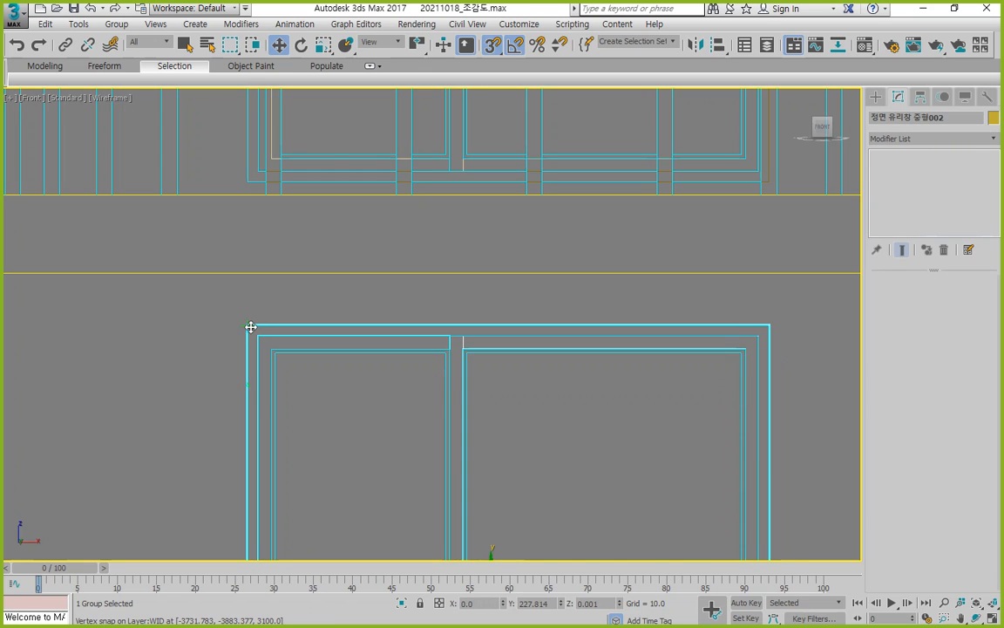
# Return to the four-viewport layout and check the placement of the three stacked window groups in the top and front views
pyautogui.click(992, 618)
pyautogui.click(993, 604)
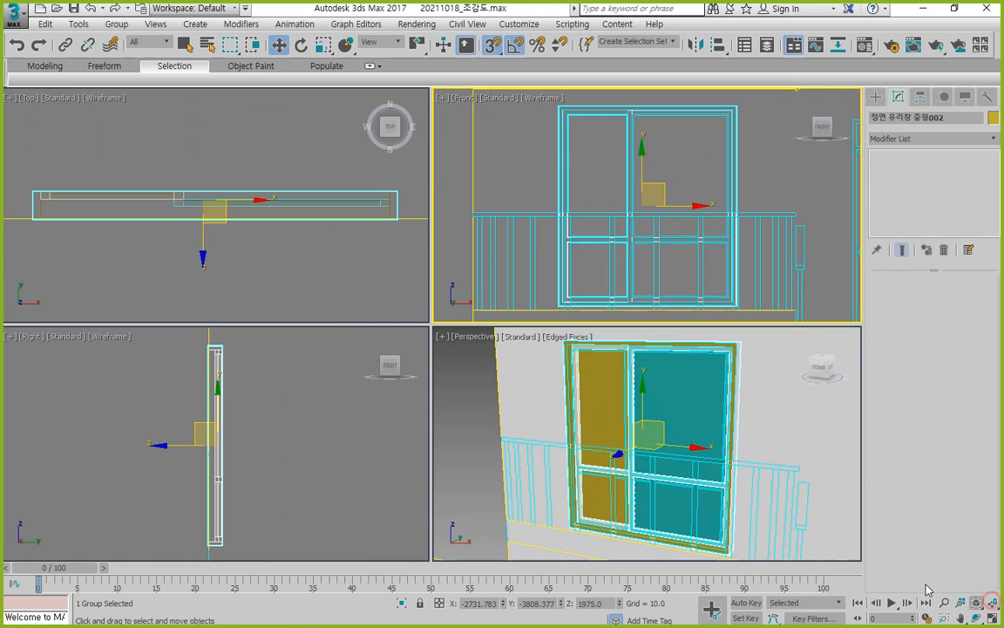
pyautogui.click(300, 281)
pyautogui.scroll(-2, 270, 398)
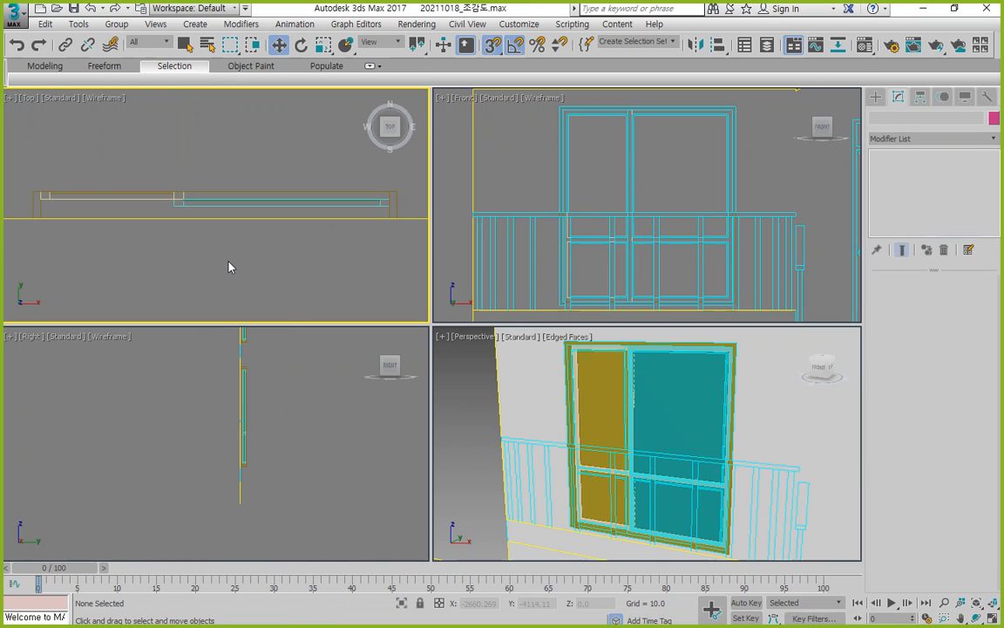
pyautogui.moveTo(159, 202); pyautogui.dragTo(155, 204)
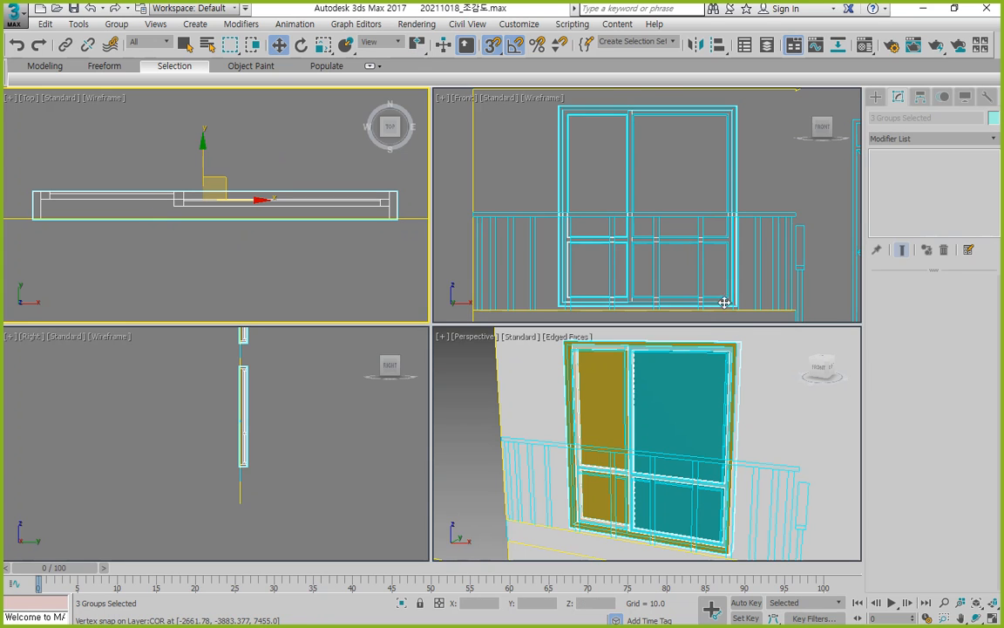
pyautogui.scroll(-5, 723, 248)
pyautogui.click(517, 249)
pyautogui.moveTo(742, 262); pyautogui.dragTo(625, 227, button='middle')
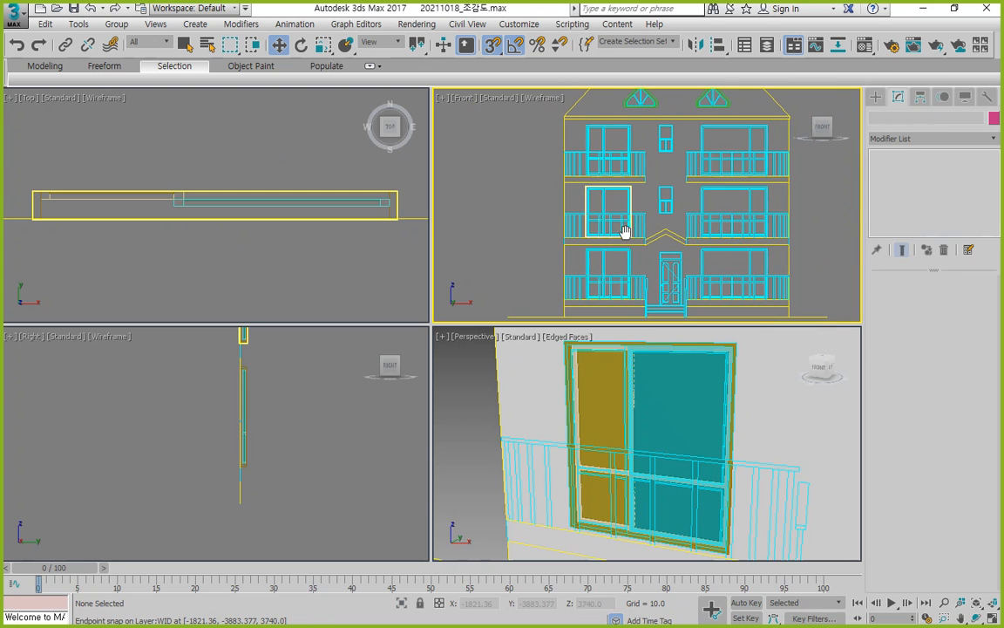
pyautogui.moveTo(622, 314)
pyautogui.mouseDown()
pyautogui.moveTo(558, 122)
pyautogui.moveTo(647, 316)
pyautogui.moveTo(583, 297)
pyautogui.mouseUp()
pyautogui.moveTo(596, 132); pyautogui.dragTo(562, 159)
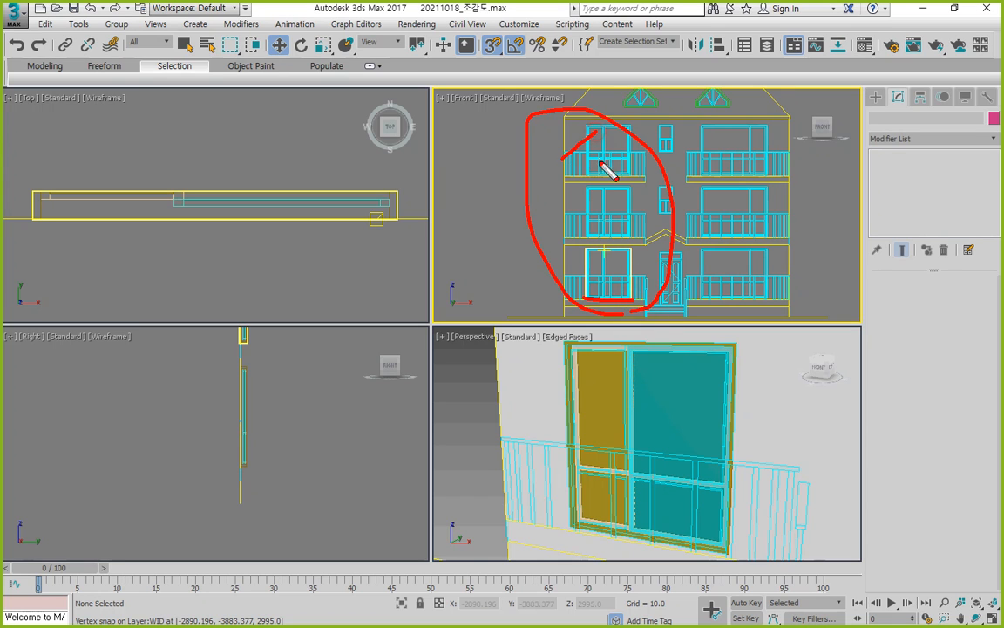
pyautogui.moveTo(634, 160); pyautogui.dragTo(569, 229)
pyautogui.moveTo(671, 203); pyautogui.dragTo(602, 257)
pyautogui.moveTo(646, 244); pyautogui.dragTo(603, 288)
# Draw a 2250 by 3000 rectangle snapped to the outer frame corners of the upper-right balcony window in the enlarged front view
pyautogui.rightClick(497, 226)
pyautogui.click(491, 241)
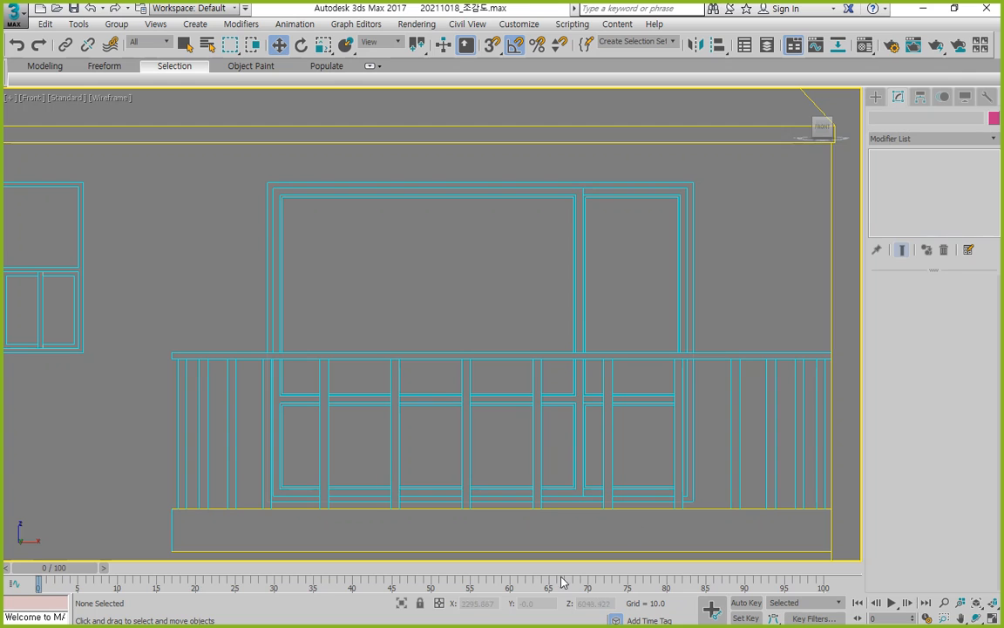
pyautogui.click(876, 97)
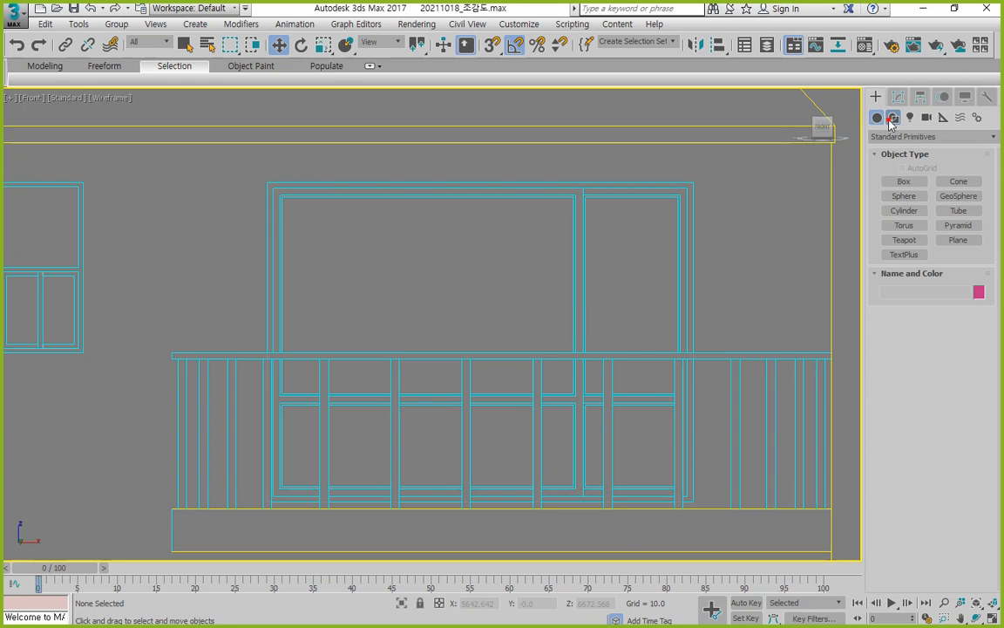
pyautogui.click(892, 119)
pyautogui.click(959, 193)
pyautogui.press('s')
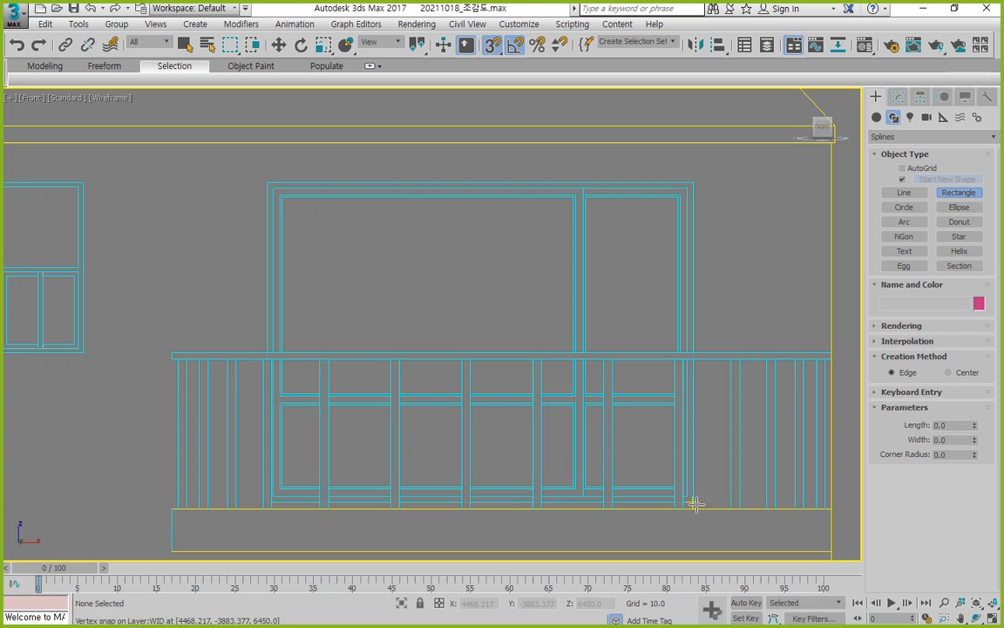
pyautogui.moveTo(696, 504); pyautogui.dragTo(268, 181)
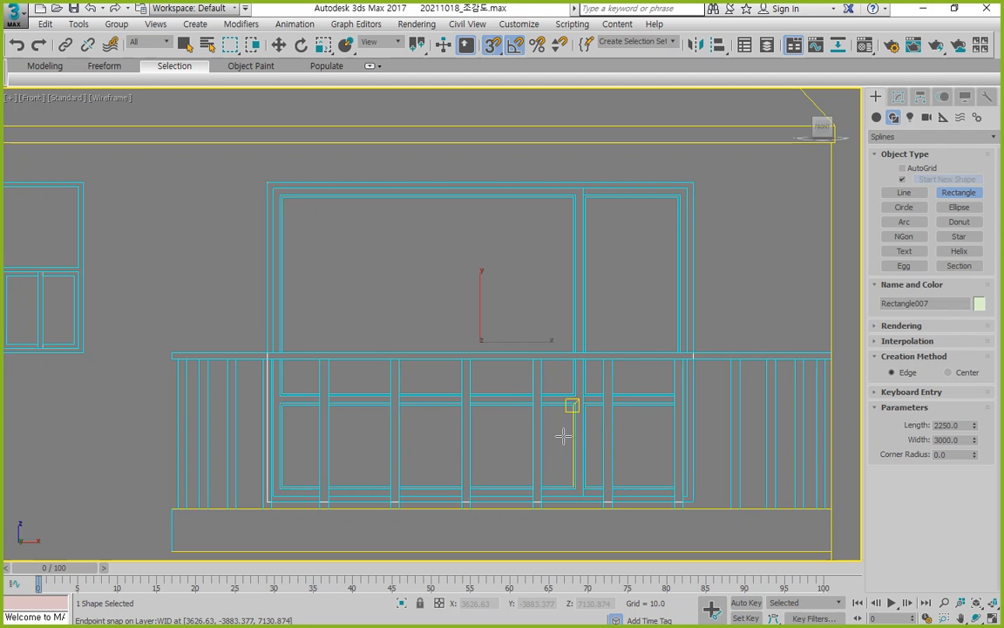
pyautogui.click(571, 191)
pyautogui.moveTo(571, 192); pyautogui.dragTo(738, 529)
pyautogui.rightClick(683, 425)
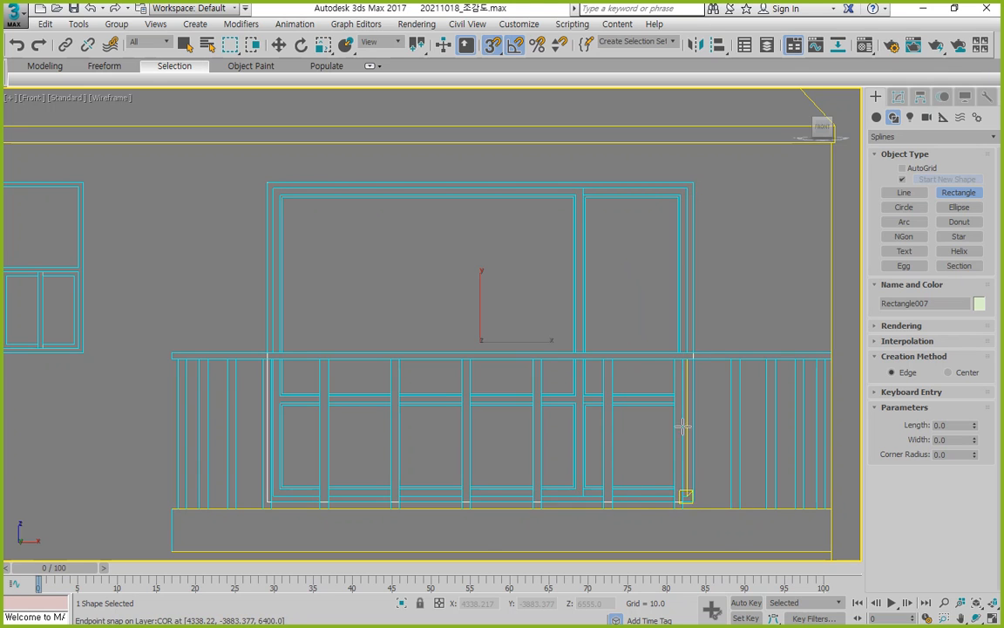
# Draw three rectangles 683.433 wide over the window's narrow sash: 2120 high overall, 1414.126 for the upper pane and 705.873 for the lower pane
pyautogui.scroll(3, 677, 357)
pyautogui.scroll(-3, 658, 319)
pyautogui.moveTo(590, 341); pyautogui.dragTo(501, 282, button='middle')
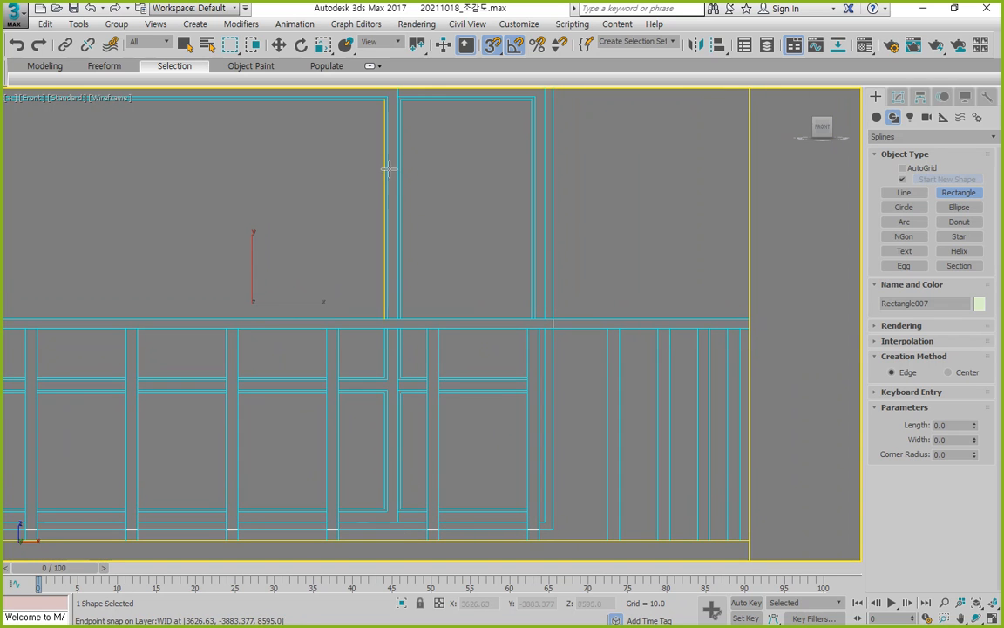
pyautogui.moveTo(546, 164); pyautogui.dragTo(545, 178, button='middle')
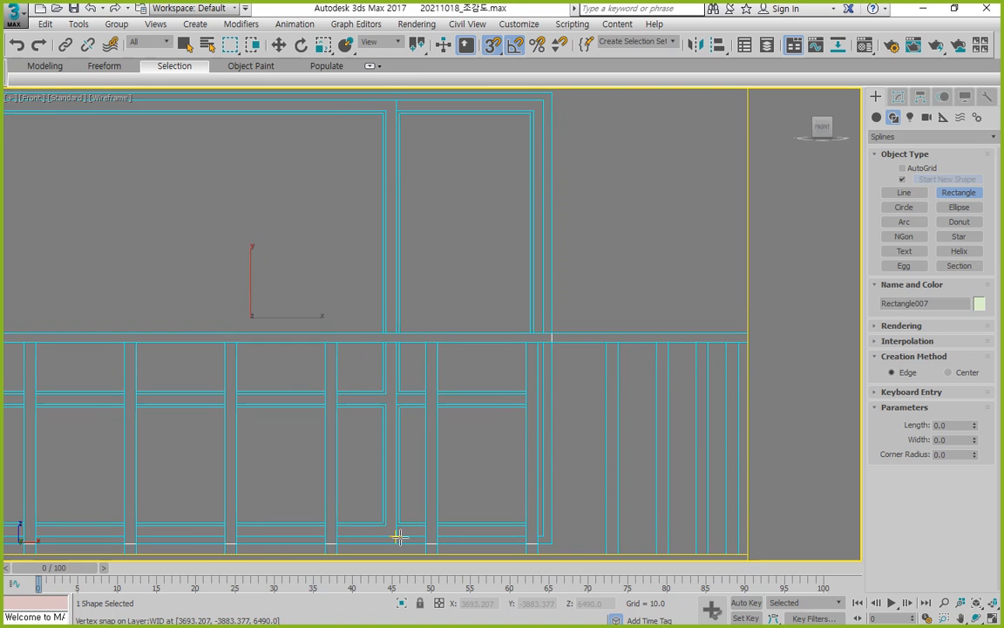
pyautogui.moveTo(397, 536)
pyautogui.mouseDown()
pyautogui.moveTo(536, 164)
pyautogui.moveTo(509, 269)
pyautogui.moveTo(504, 453)
pyautogui.moveTo(529, 419)
pyautogui.moveTo(540, 249)
pyautogui.moveTo(534, 110)
pyautogui.mouseUp()
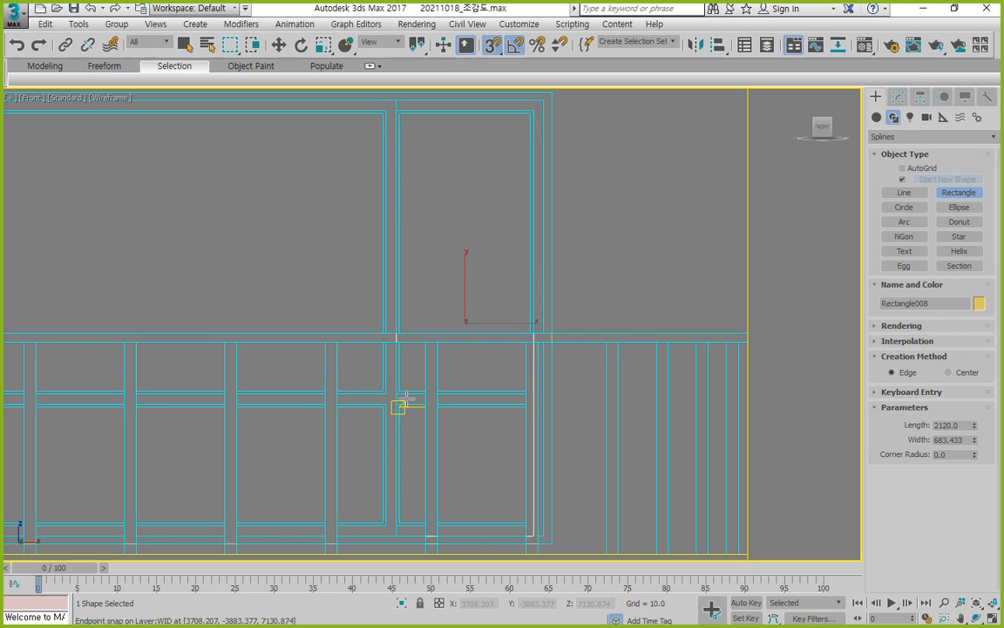
pyautogui.moveTo(395, 393); pyautogui.dragTo(533, 113)
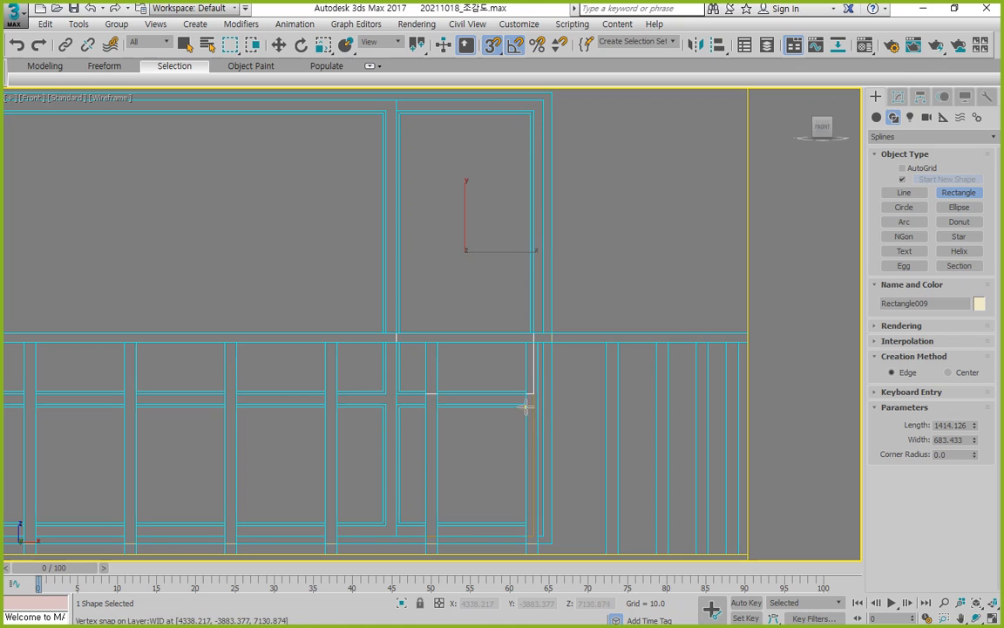
pyautogui.moveTo(535, 397); pyautogui.dragTo(396, 535)
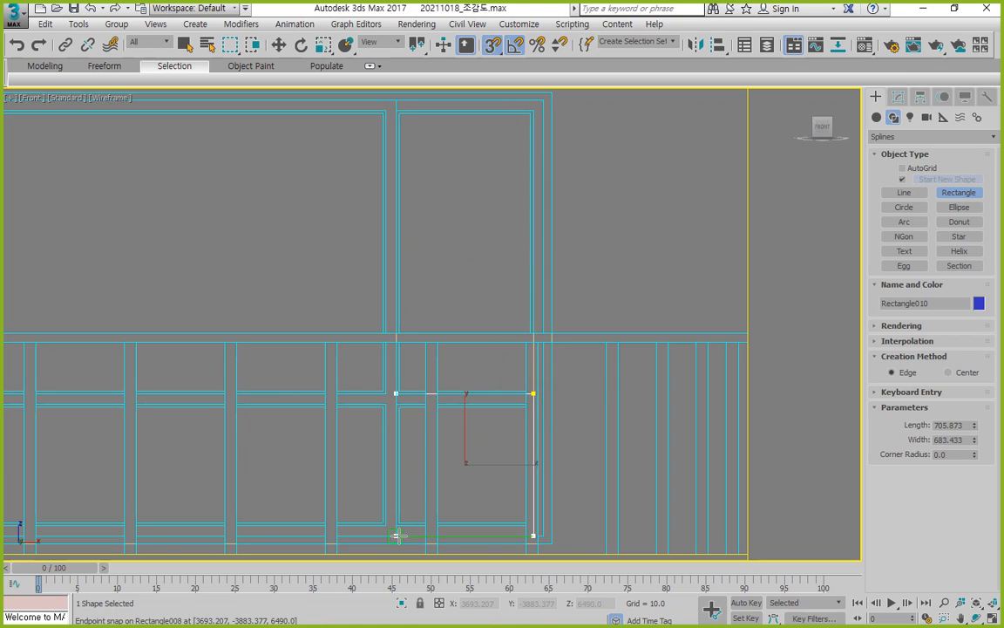
# Apply an Edit Spline modifier to the lower-pane rectangle and attach the narrow sash's other two rectangles to it
pyautogui.click(898, 97)
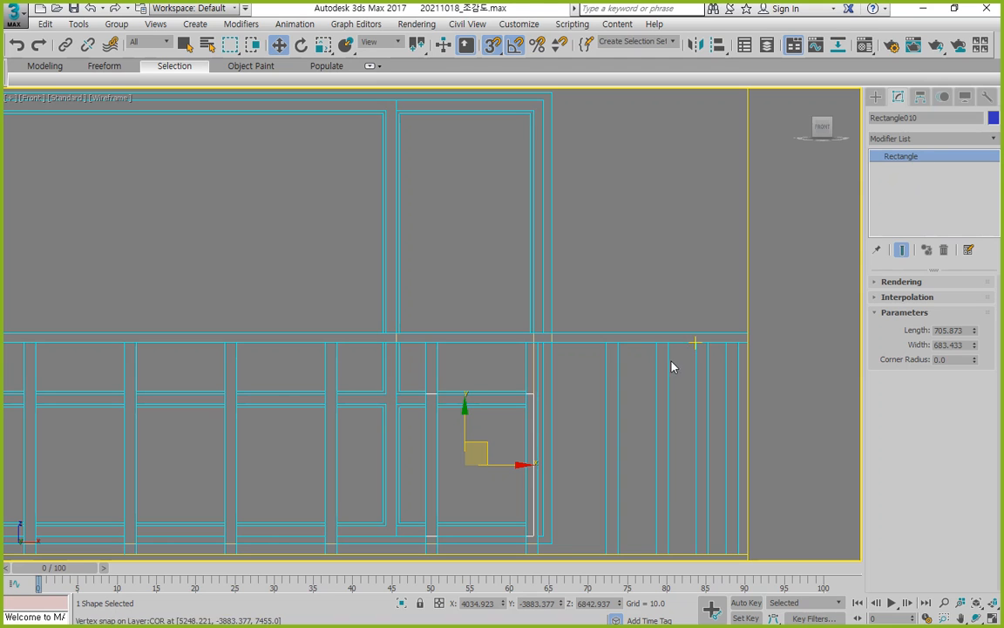
pyautogui.click(929, 138)
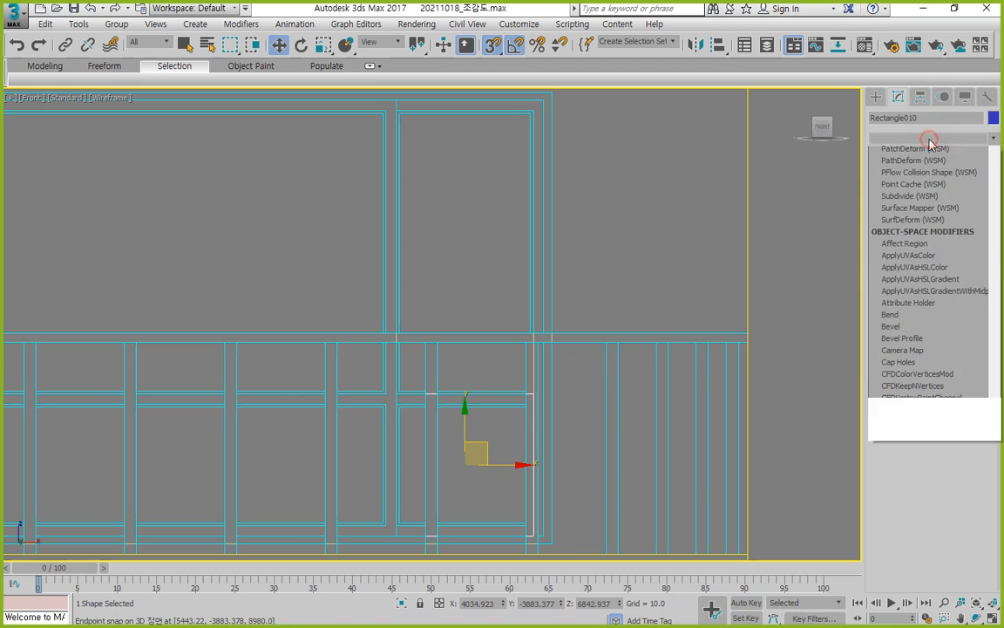
pyautogui.scroll(-10, 930, 142)
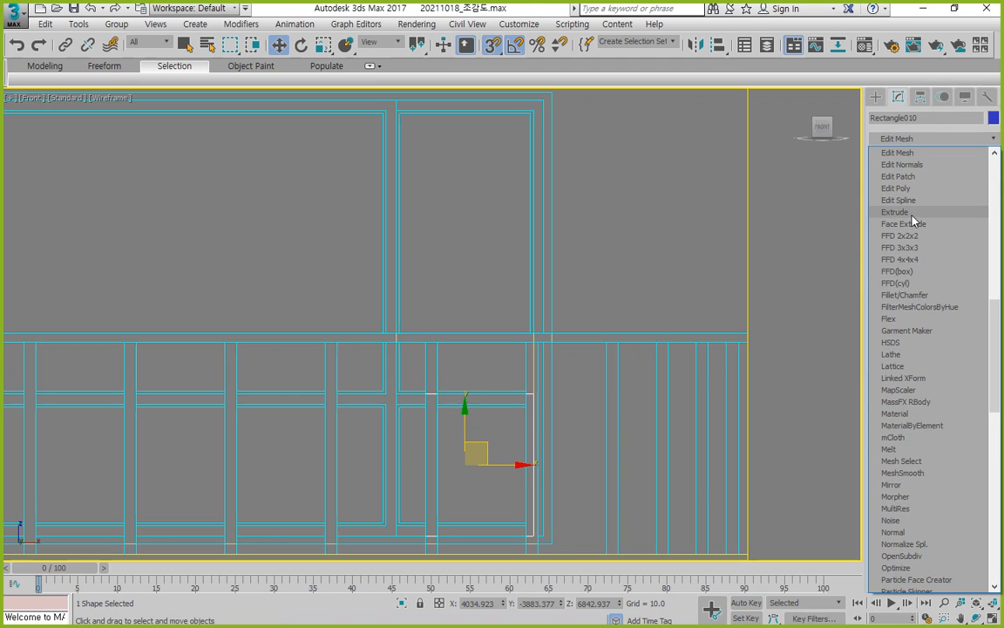
pyautogui.click(911, 200)
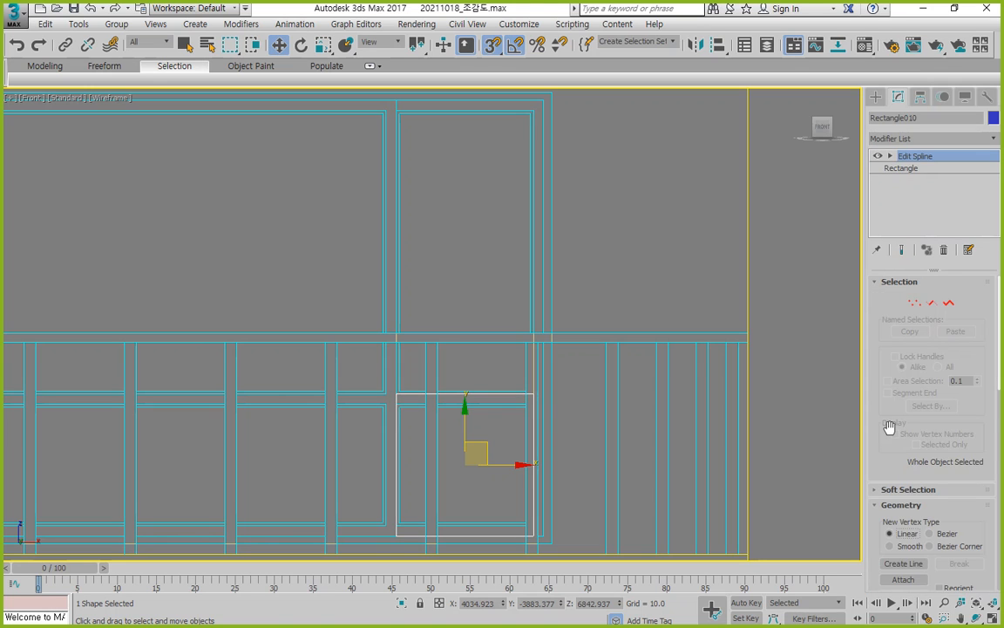
pyautogui.scroll(-3, 898, 488)
pyautogui.click(904, 496)
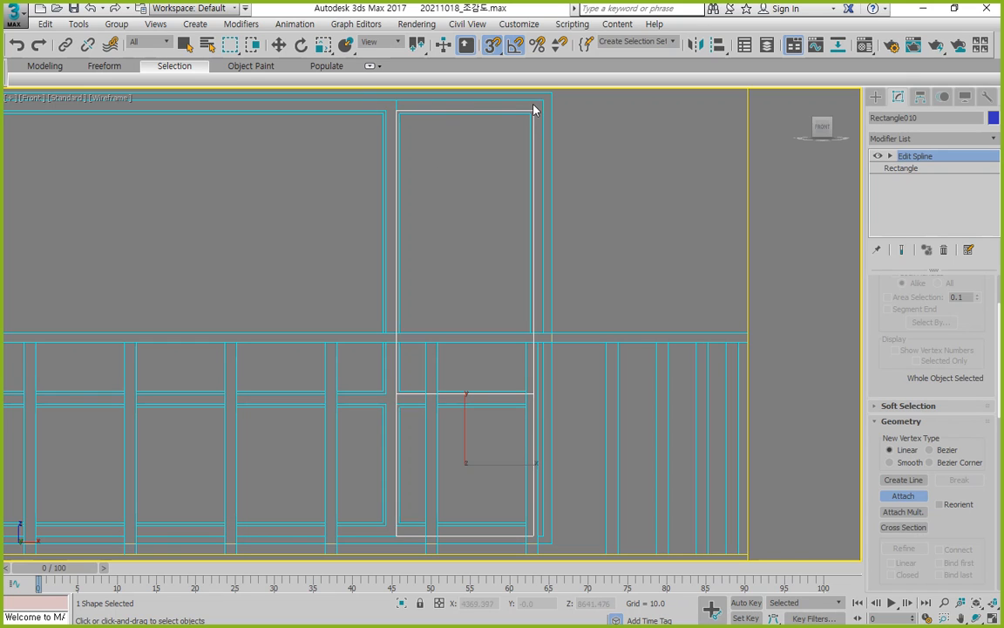
pyautogui.moveTo(393, 413); pyautogui.dragTo(426, 382, button='middle')
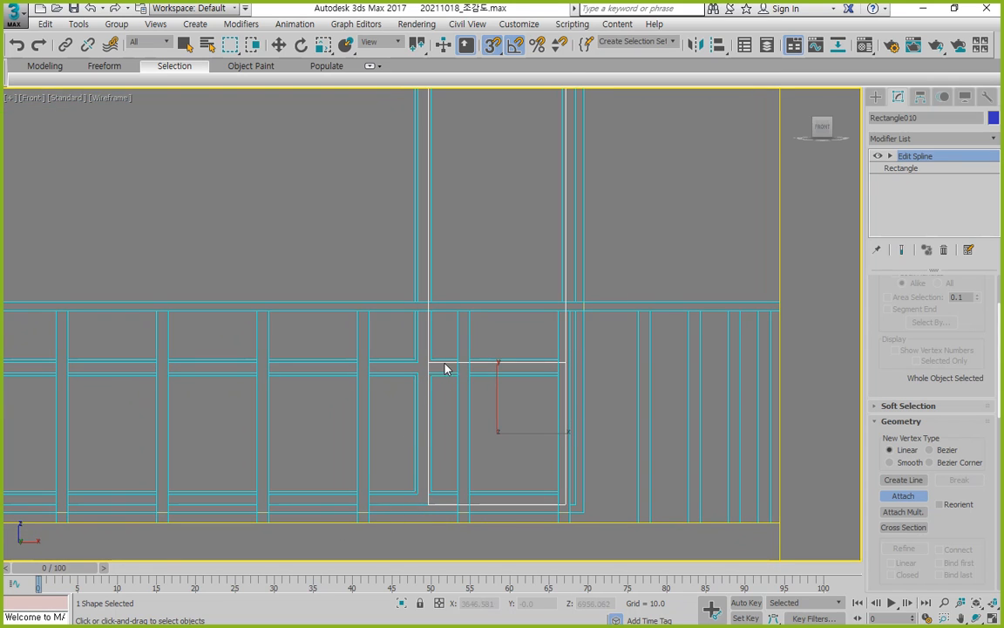
# Switch the attached sash shape to Vertex sub-object level with the Move tool active
pyautogui.click(889, 156)
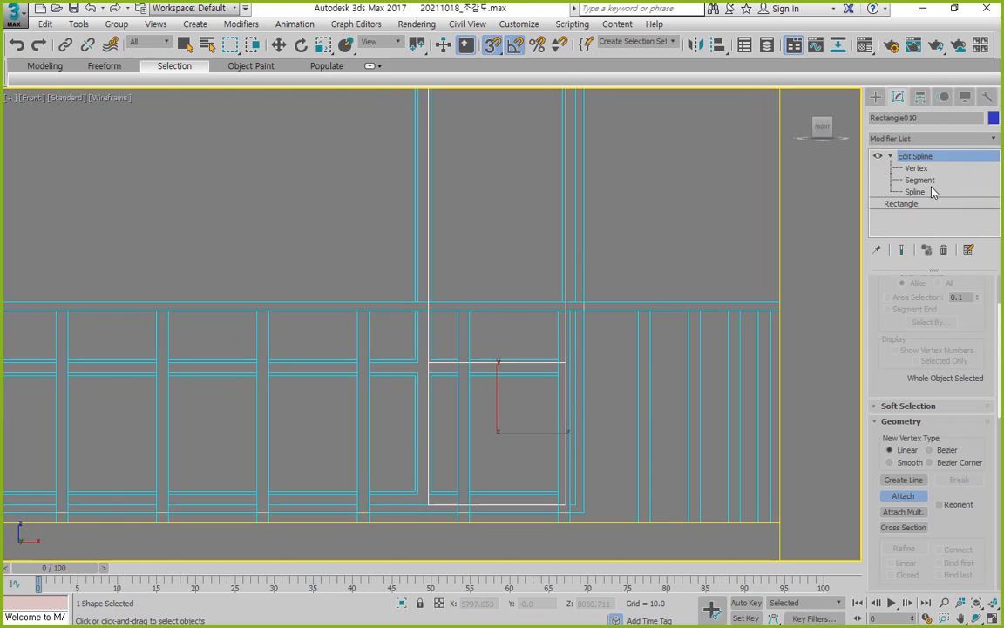
pyautogui.click(915, 192)
pyautogui.click(920, 180)
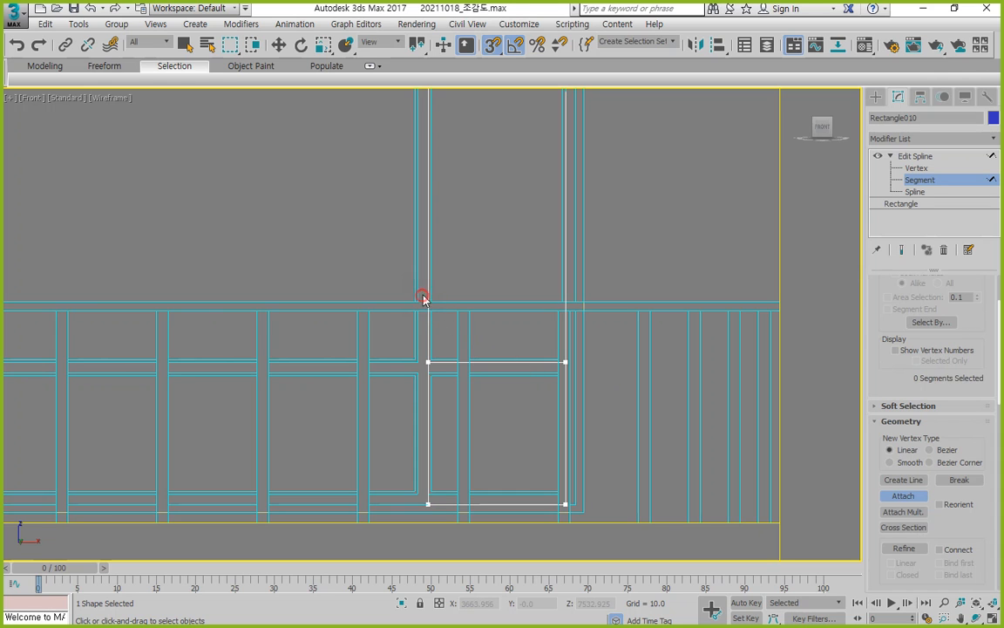
pyautogui.moveTo(426, 294); pyautogui.dragTo(395, 421, button='middle')
pyautogui.scroll(-2, 428, 327)
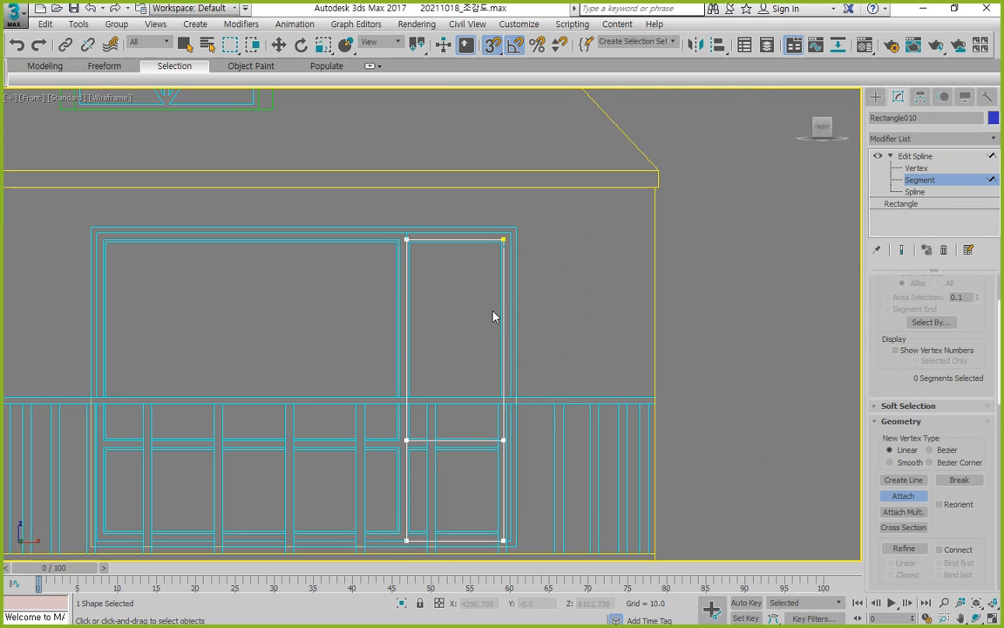
pyautogui.press('1')
pyautogui.press('w')
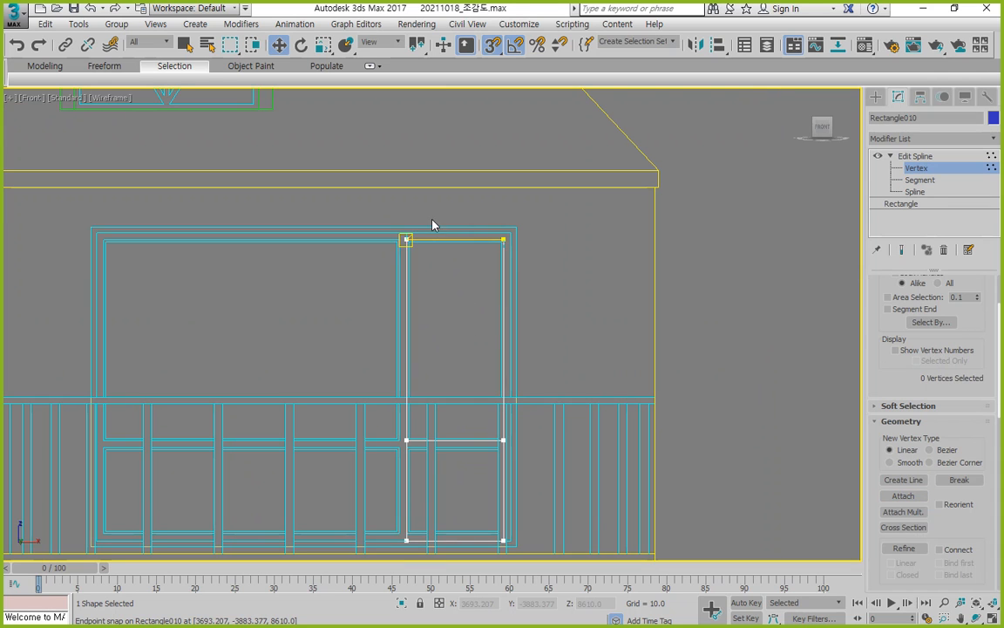
# Try to move the sash shape's left-edge vertices onto the wide pane's frame line, and undo the move
pyautogui.moveTo(427, 217); pyautogui.dragTo(372, 552)
pyautogui.scroll(5, 400, 221)
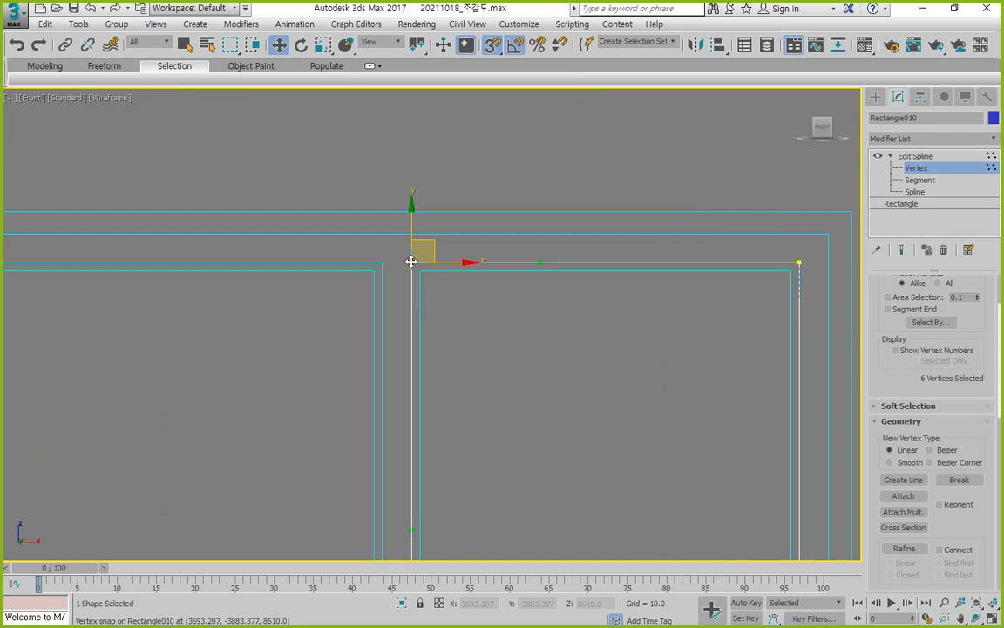
pyautogui.moveTo(411, 262); pyautogui.dragTo(382, 263)
pyautogui.moveTo(225, 185); pyautogui.dragTo(553, 290)
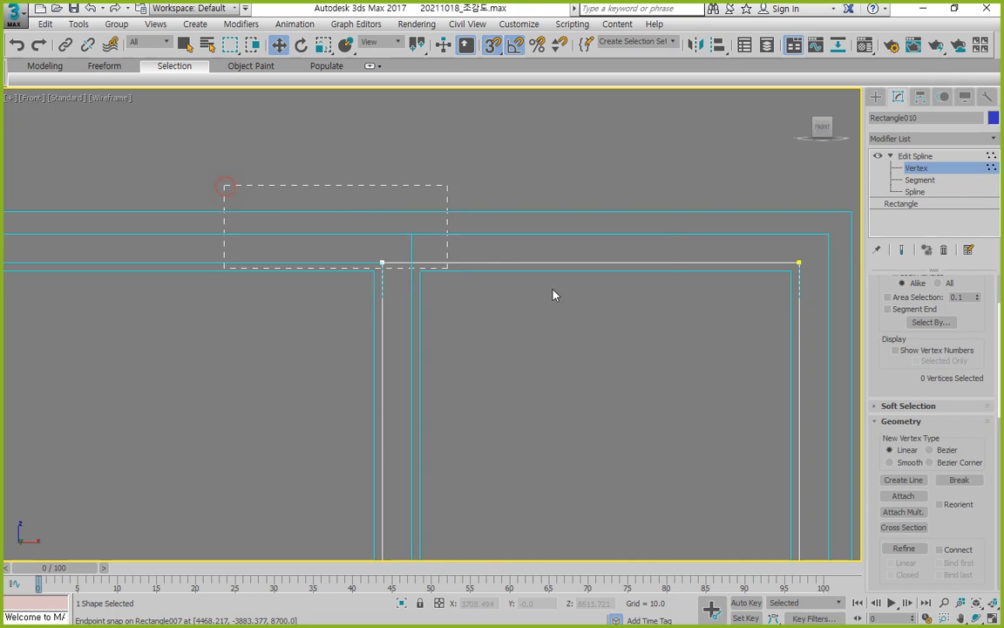
pyautogui.moveTo(823, 312); pyautogui.dragTo(824, 312)
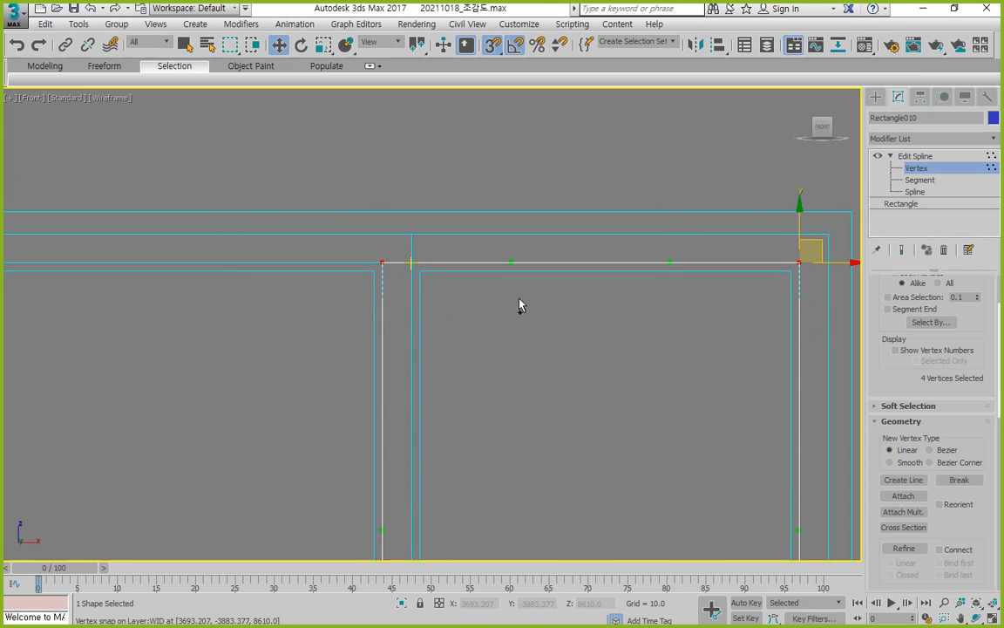
pyautogui.click(520, 299)
pyautogui.hotkey('ctrl', 'z')
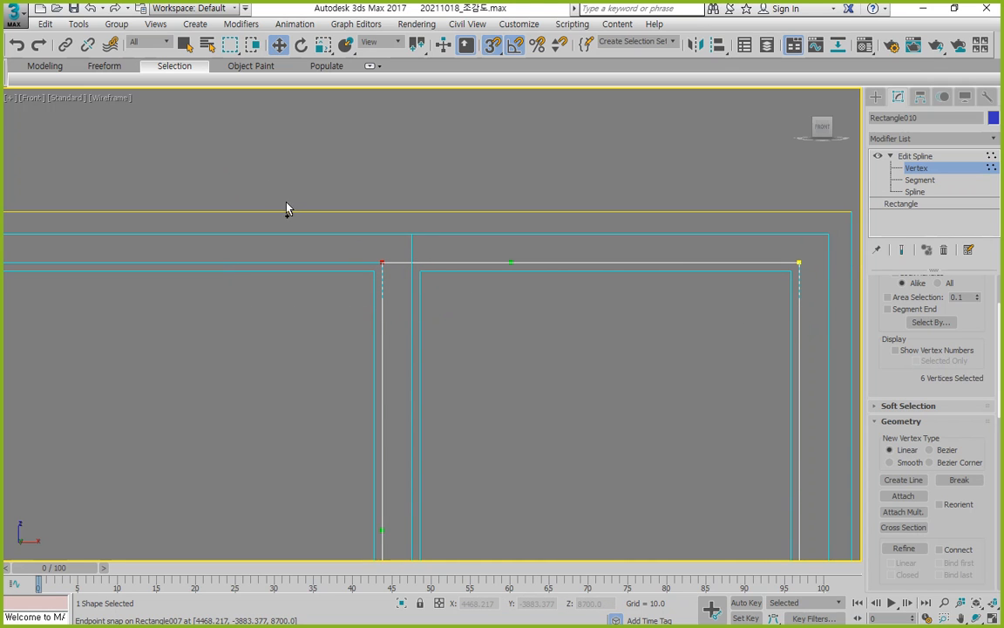
pyautogui.hotkey('ctrl', 'z')
pyautogui.moveTo(290, 194); pyautogui.dragTo(834, 294)
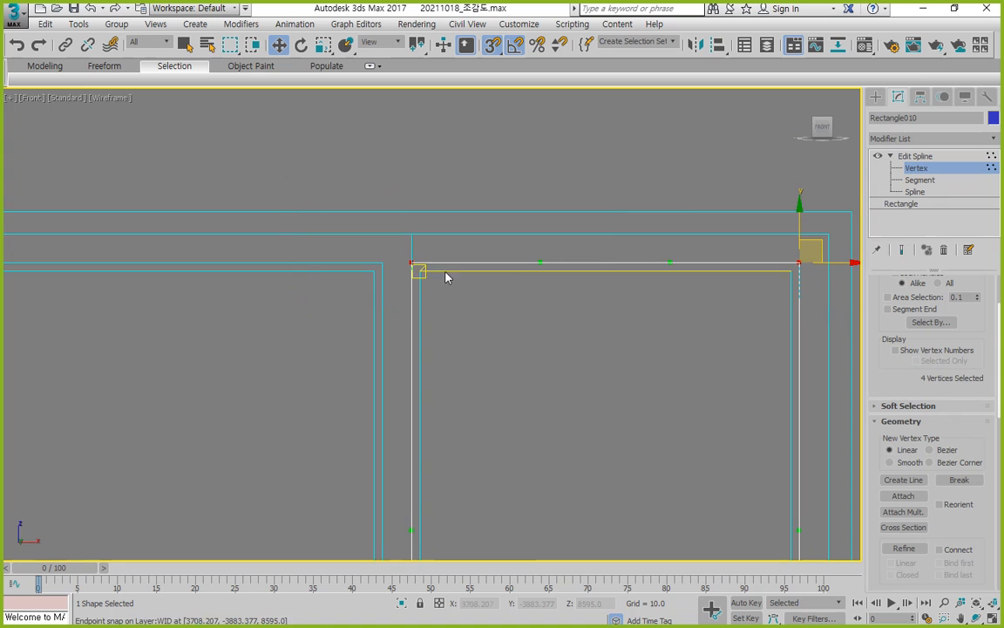
# Move the six left-edge vertices of the sash shape horizontally, snapping them onto the right edge line of the adjacent wide pane
pyautogui.scroll(-9, 488, 314)
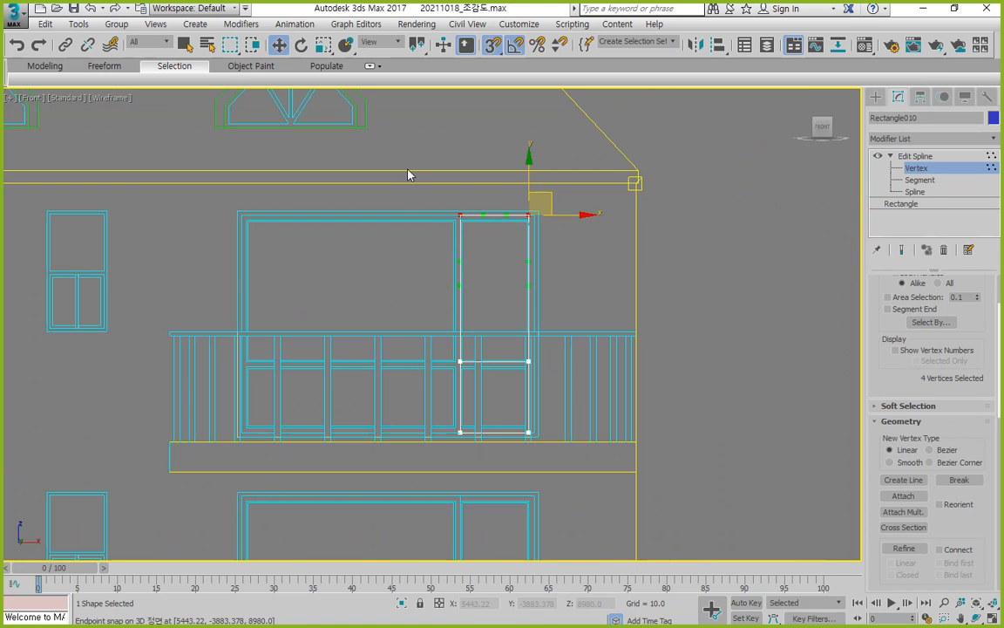
pyautogui.keyDown('ctrl'); pyautogui.moveTo(407, 170); pyautogui.dragTo(504, 533); pyautogui.keyUp('ctrl')
pyautogui.scroll(8, 462, 366)
pyautogui.scroll(2, 466, 292)
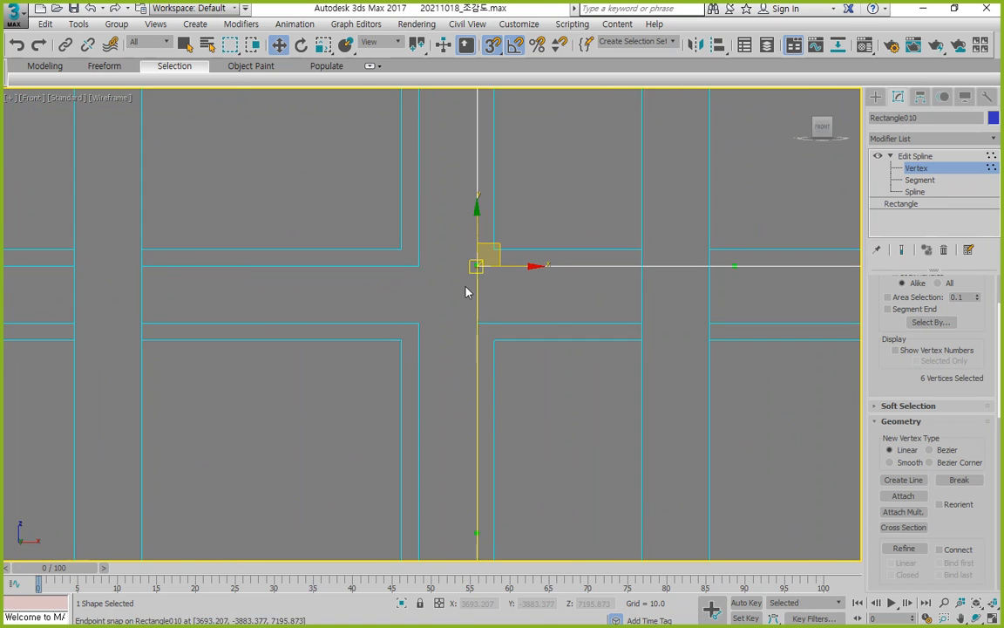
pyautogui.moveTo(477, 265)
pyautogui.mouseDown()
pyautogui.moveTo(414, 266)
pyautogui.moveTo(478, 320)
pyautogui.moveTo(485, 285)
pyautogui.mouseUp()
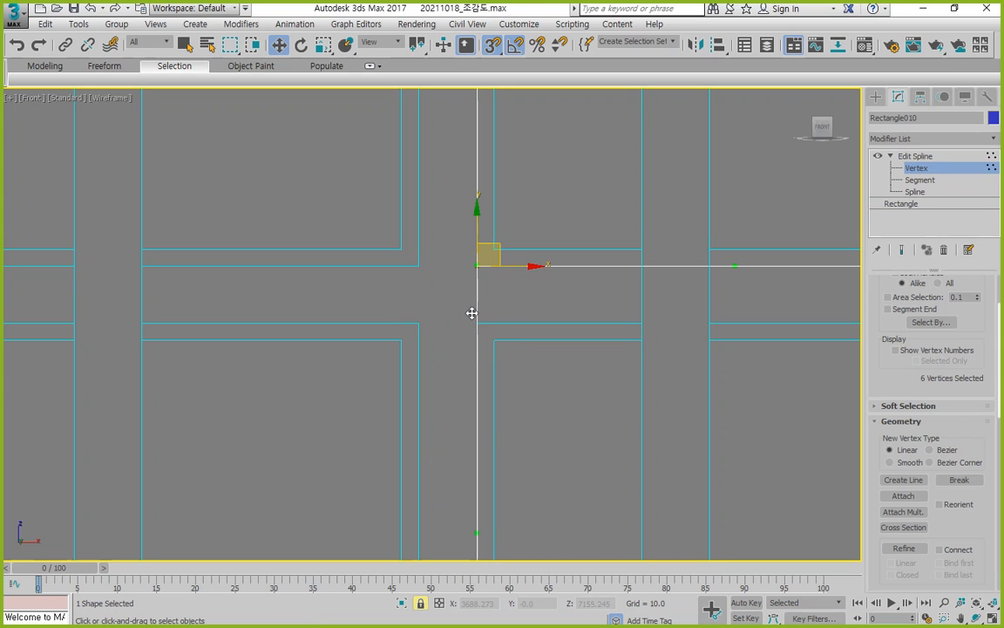
pyautogui.moveTo(477, 266)
pyautogui.mouseDown()
pyautogui.moveTo(424, 285)
pyautogui.moveTo(419, 266)
pyautogui.mouseUp()
pyautogui.scroll(-6, 525, 341)
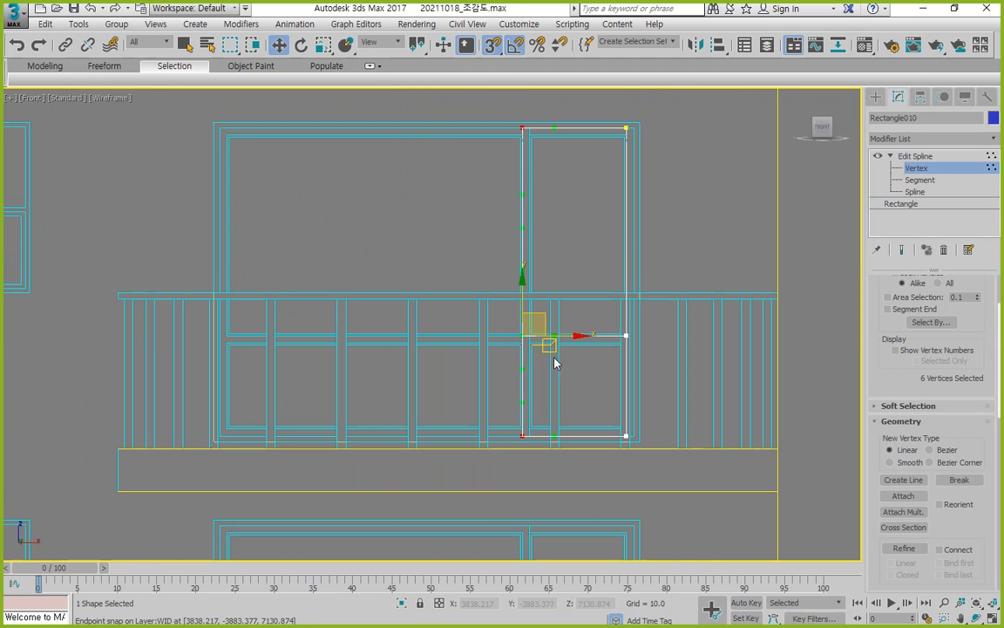
pyautogui.click(591, 393)
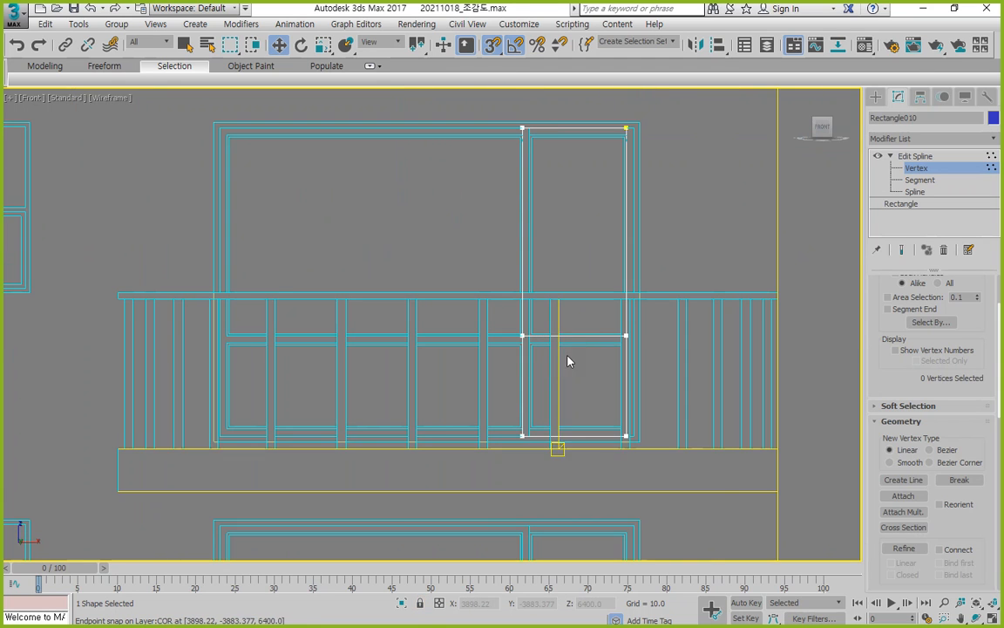
# Leave vertex editing and freeze the finished narrow sash shape
pyautogui.scroll(2, 573, 338)
pyautogui.scroll(-3, 588, 324)
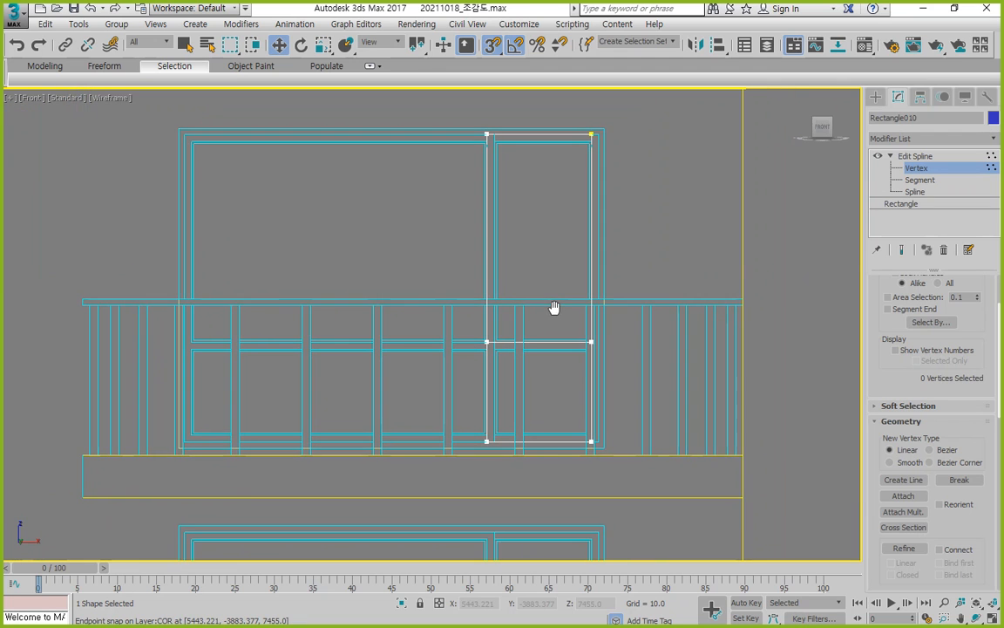
pyautogui.moveTo(594, 480)
pyautogui.mouseDown()
pyautogui.moveTo(470, 447)
pyautogui.moveTo(615, 162)
pyautogui.moveTo(582, 474)
pyautogui.mouseUp()
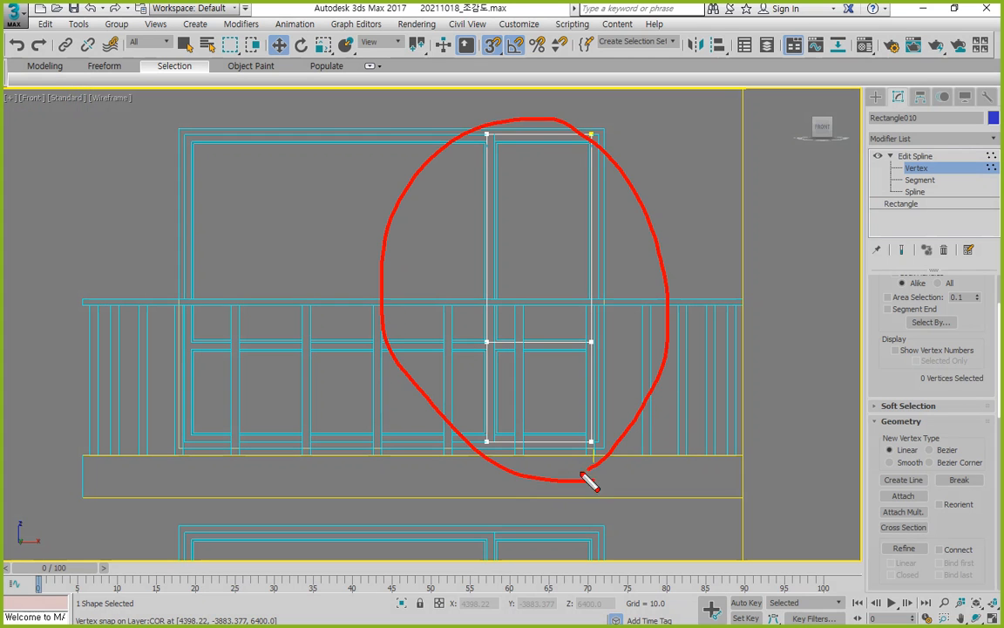
pyautogui.click(915, 156)
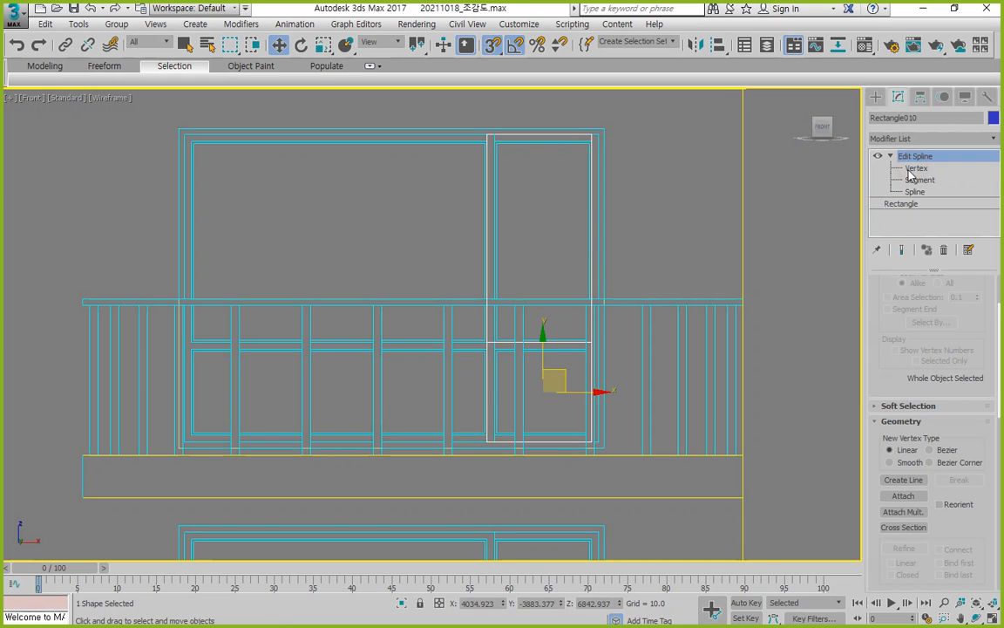
pyautogui.click(965, 98)
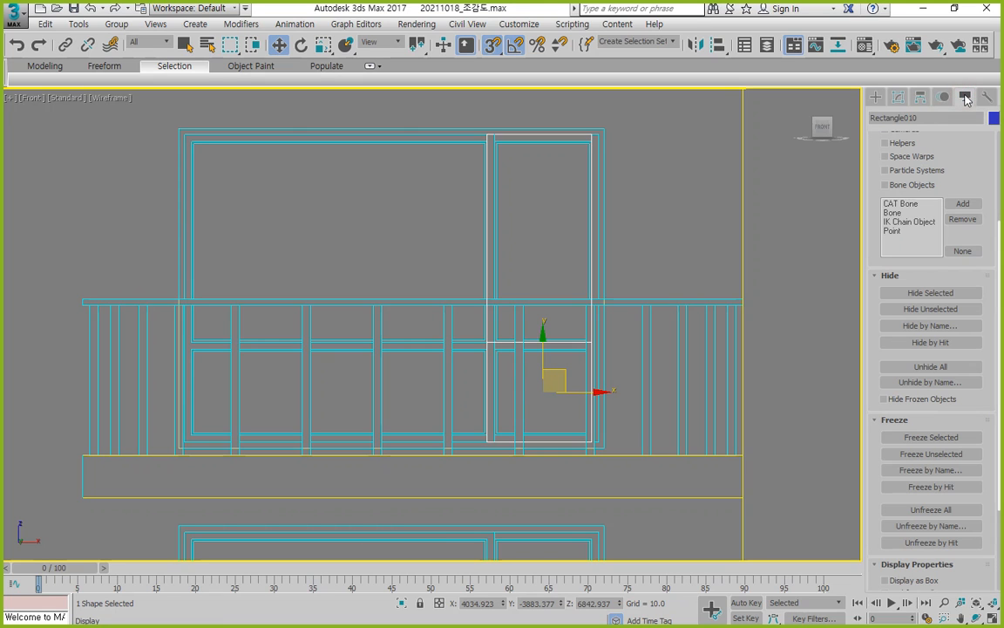
pyautogui.click(942, 438)
pyautogui.scroll(5, 482, 458)
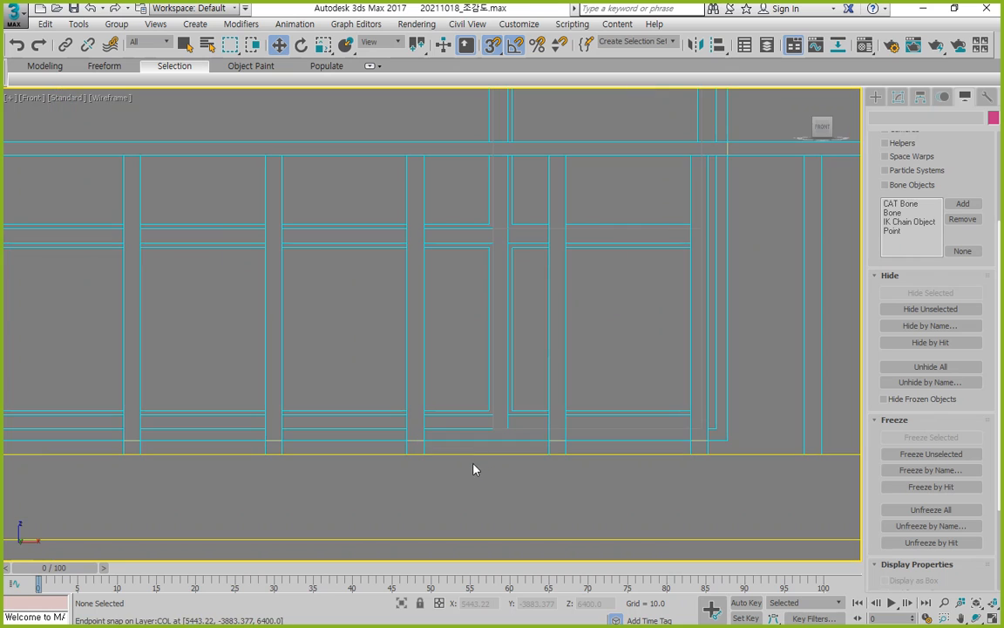
# Turn off gray display of frozen objects for the original narrow sash shape, then freeze that shape
pyautogui.click(697, 431)
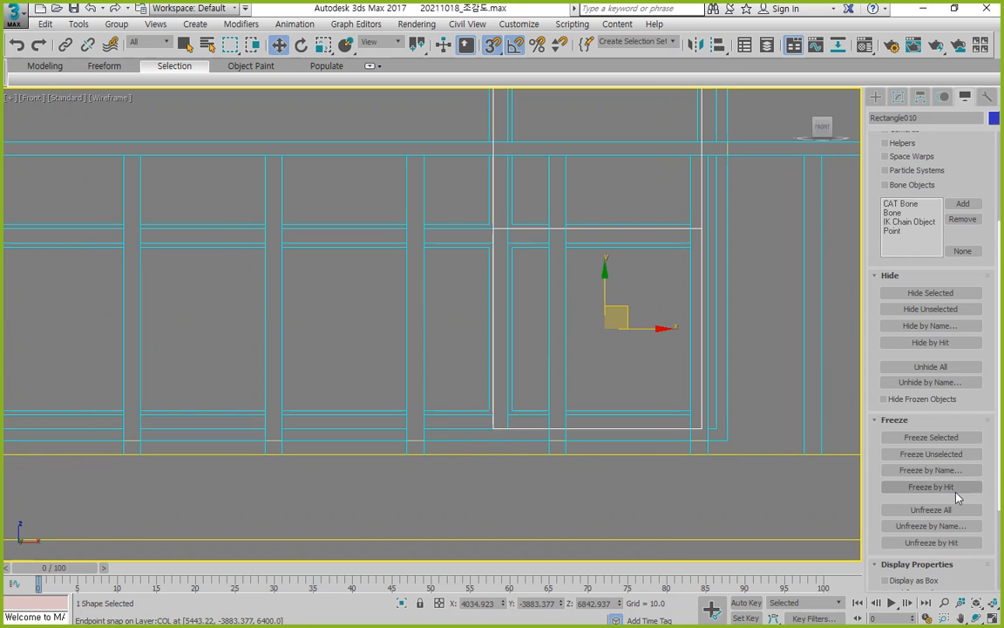
pyautogui.scroll(-3, 959, 495)
pyautogui.scroll(-1, 957, 494)
pyautogui.click(913, 536)
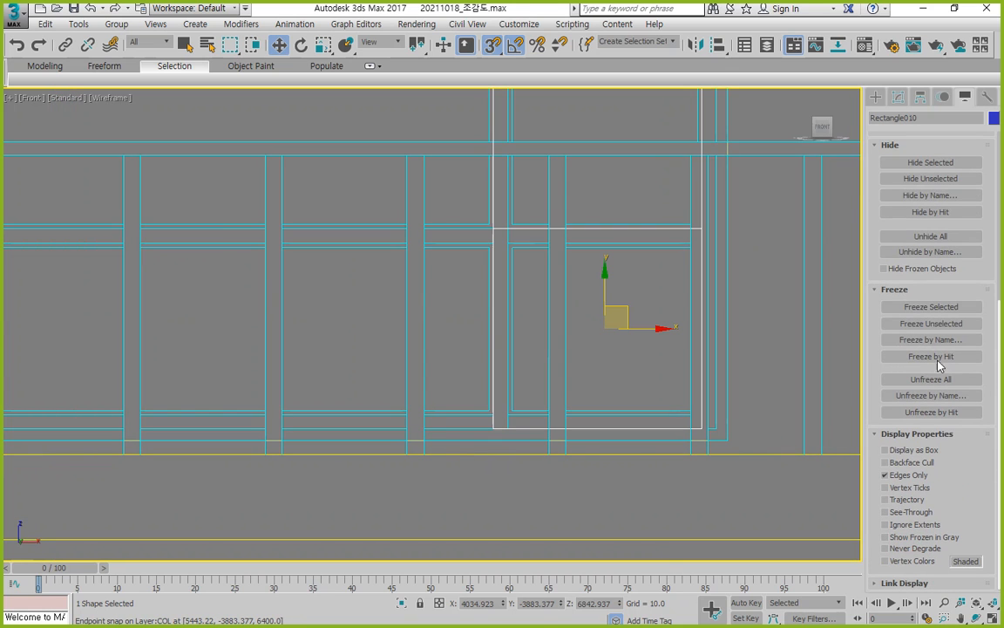
pyautogui.click(928, 307)
# Draw a 3000 wide by 2250 long rectangle along the outer frame outline of the upper-right balcony window
pyautogui.scroll(-4, 604, 329)
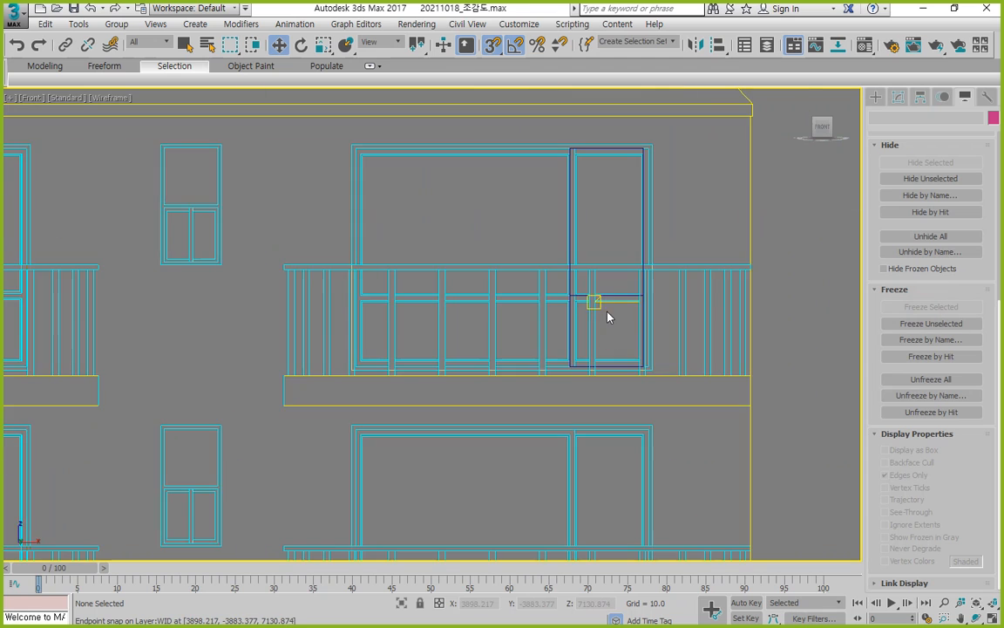
pyautogui.moveTo(608, 294); pyautogui.dragTo(610, 311, button='middle')
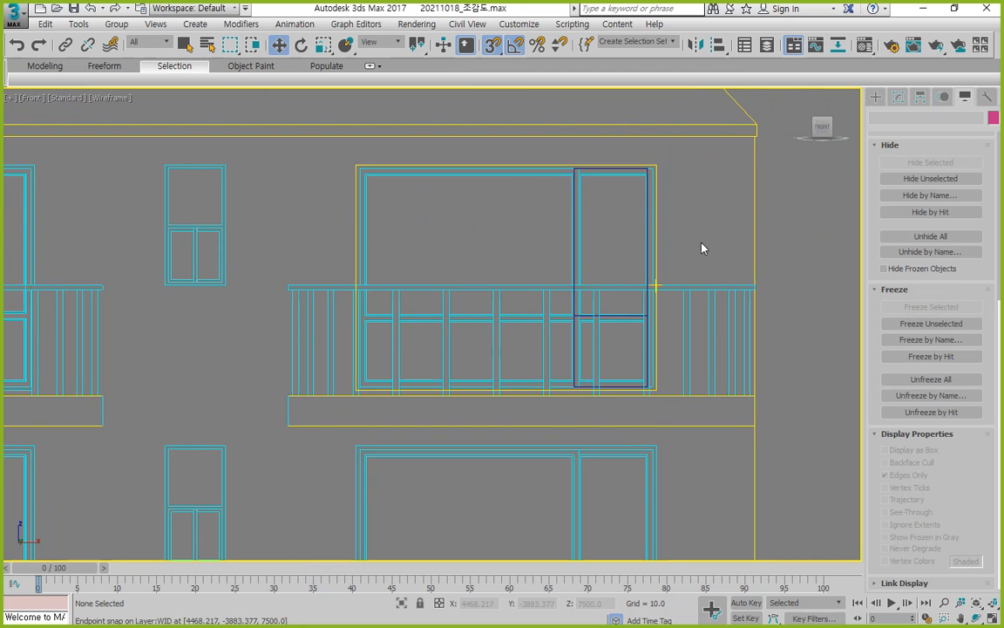
pyautogui.click(876, 95)
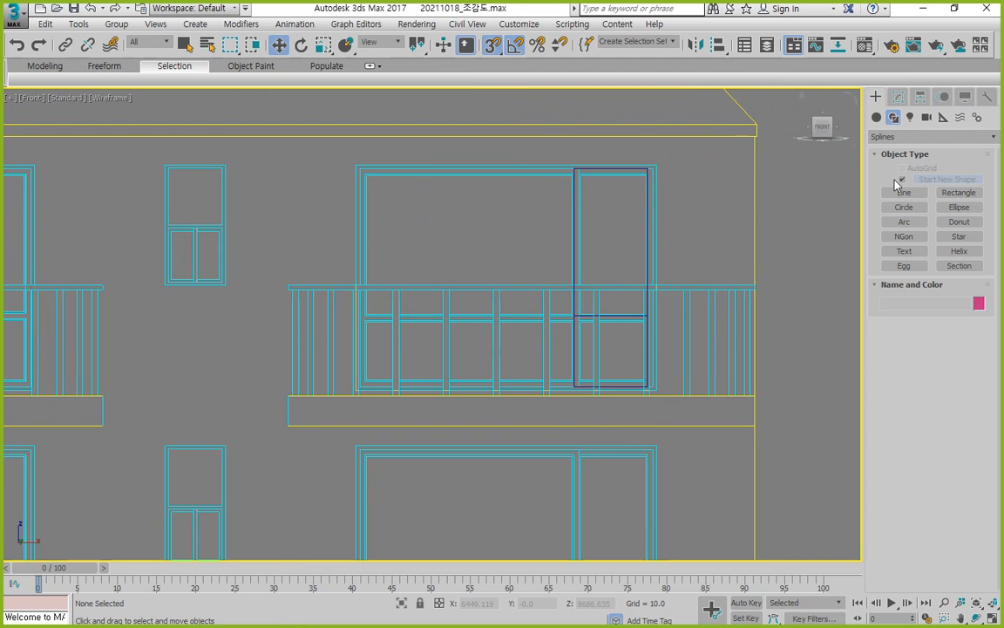
pyautogui.click(959, 192)
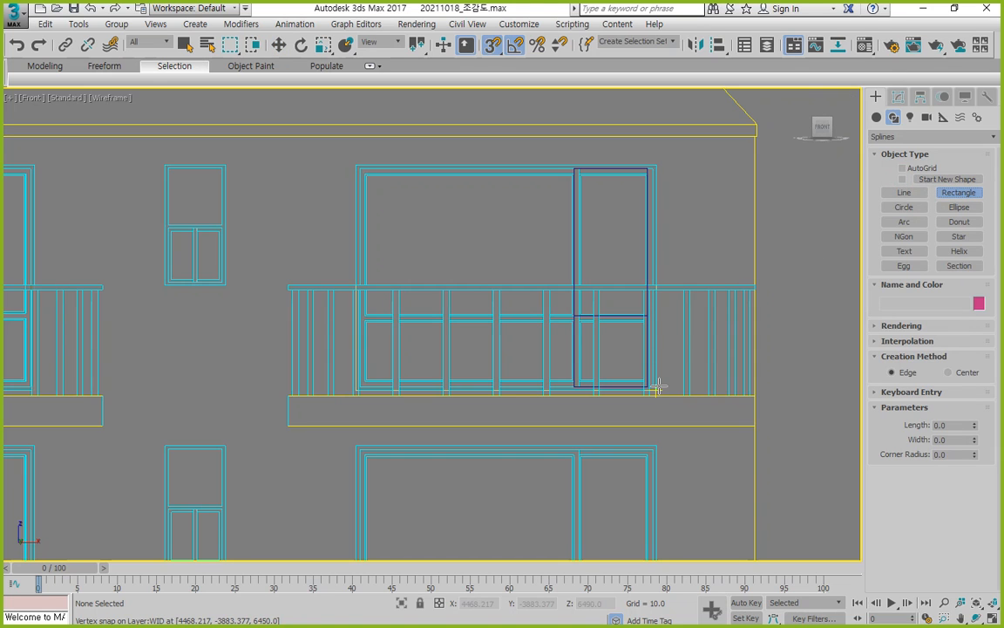
pyautogui.moveTo(657, 388); pyautogui.dragTo(356, 164)
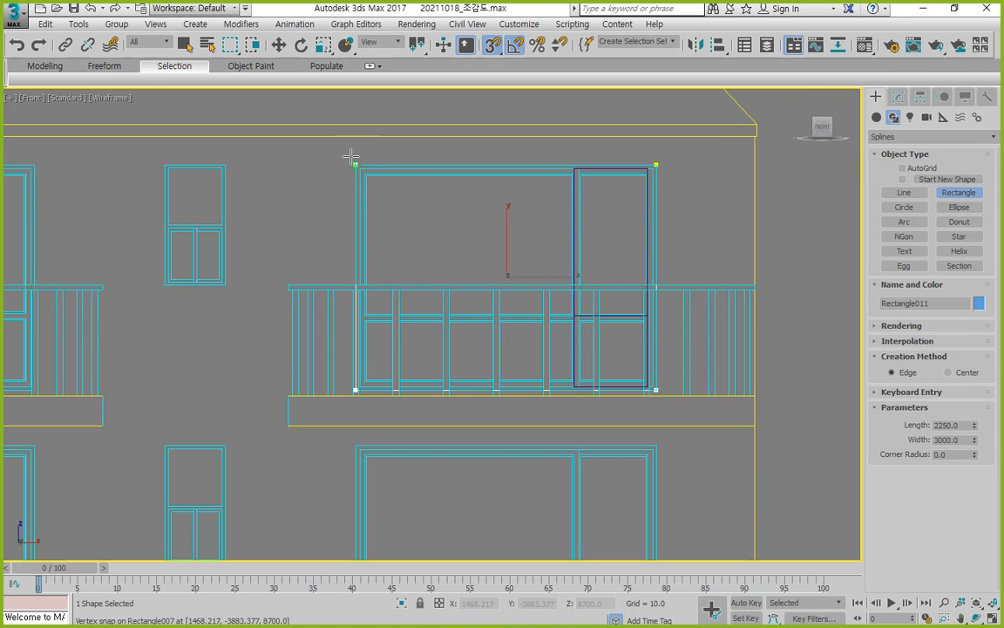
pyautogui.scroll(5, 659, 346)
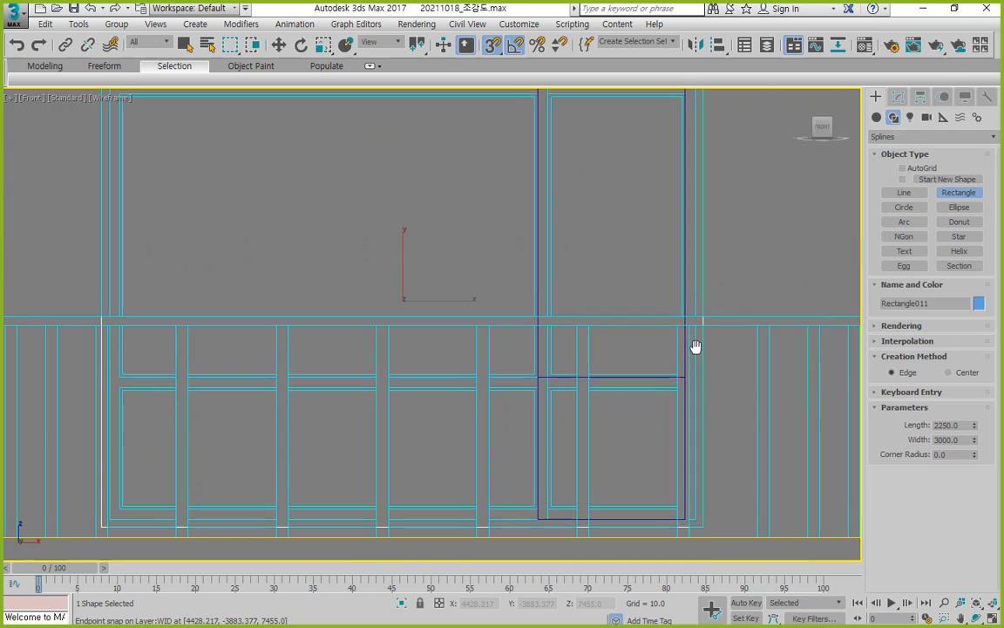
pyautogui.moveTo(700, 380); pyautogui.dragTo(746, 332, button='middle')
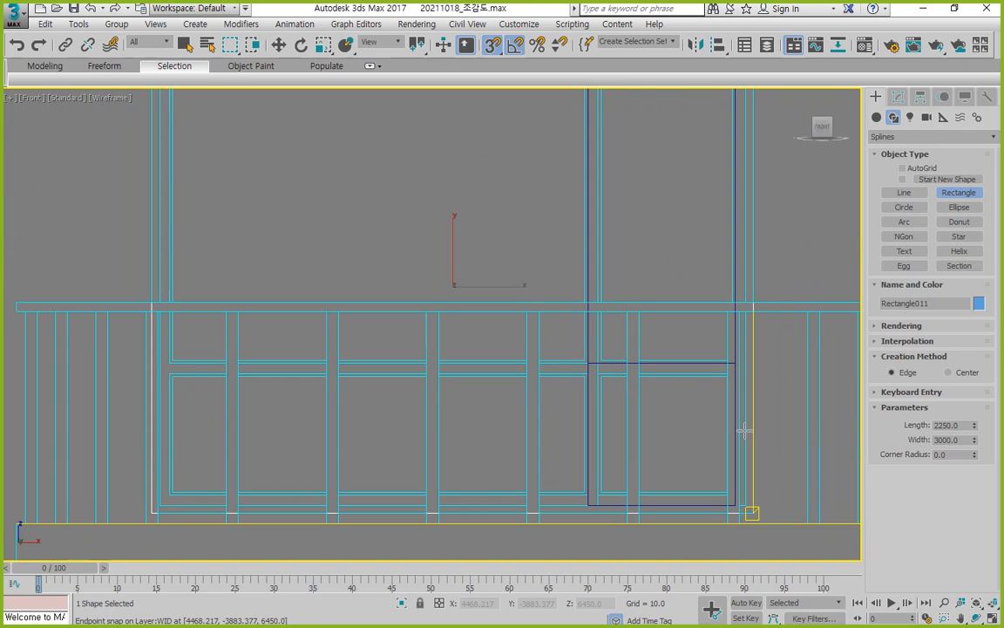
pyautogui.moveTo(166, 505); pyautogui.dragTo(637, 206)
pyautogui.rightClick(637, 206)
# Draw the inner frame opening as a second rectangle in the same shape, snapping to opposite corners of the inner frame outline
pyautogui.moveTo(441, 250); pyautogui.dragTo(410, 306, button='middle')
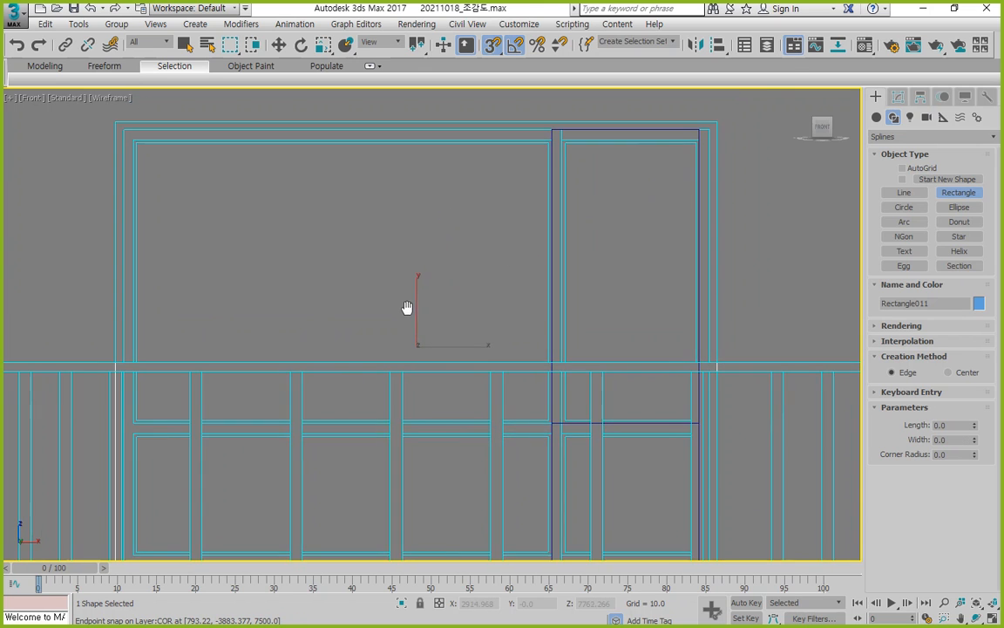
pyautogui.scroll(-3, 410, 302)
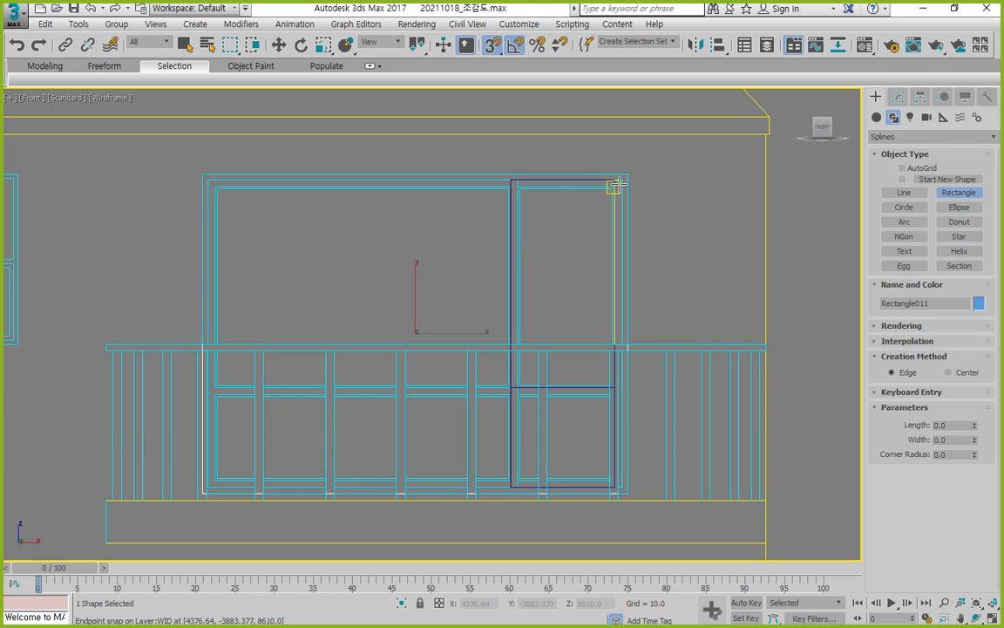
pyautogui.moveTo(622, 179); pyautogui.dragTo(210, 489)
# Extrude the two-rectangle frame shape by -150, name it 정문 큰창 틀, and deselect it
pyautogui.click(898, 97)
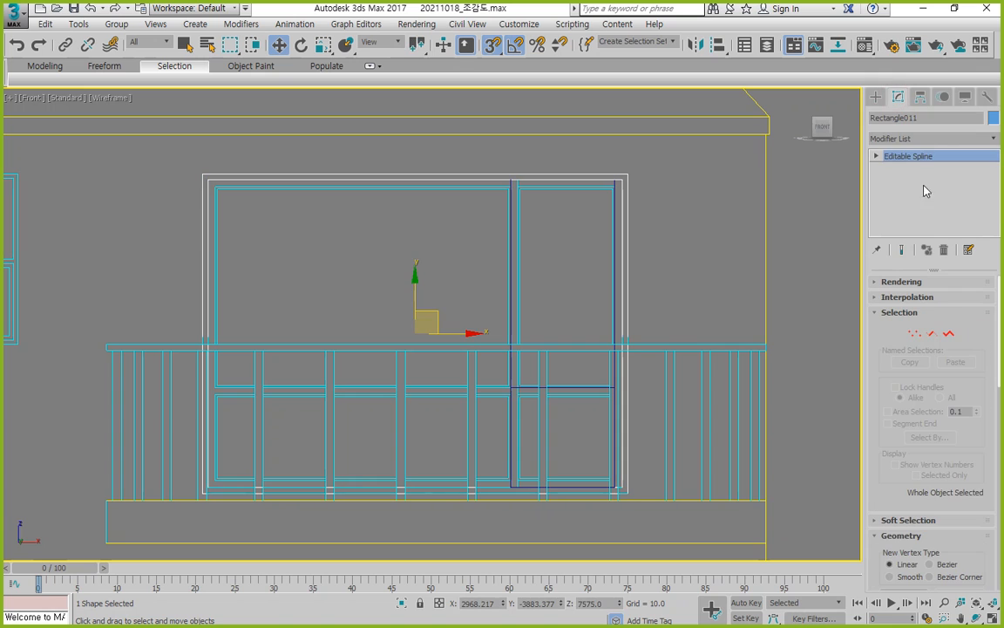
pyautogui.click(992, 618)
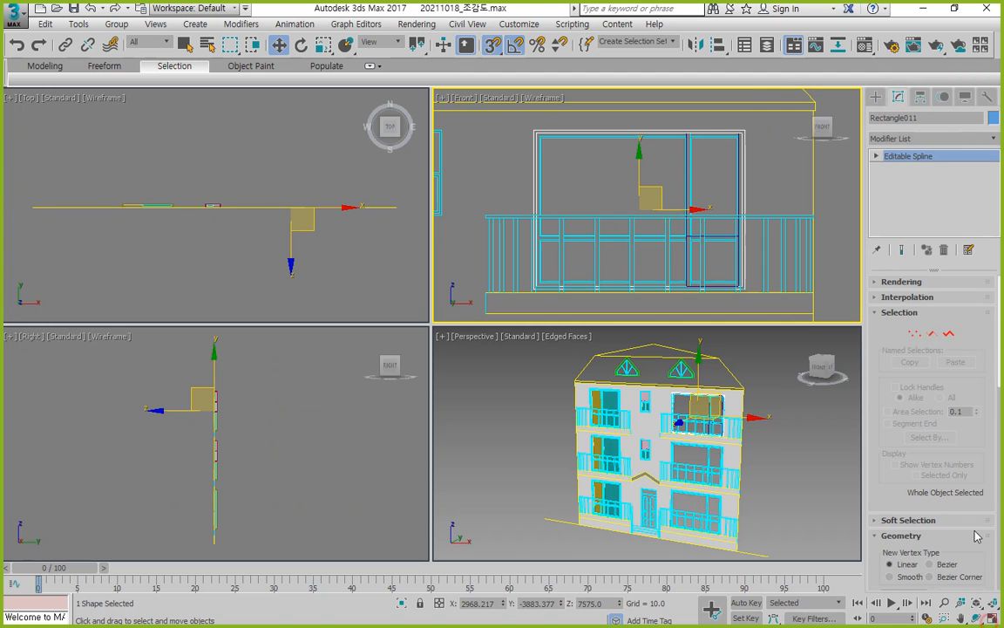
pyautogui.click(993, 603)
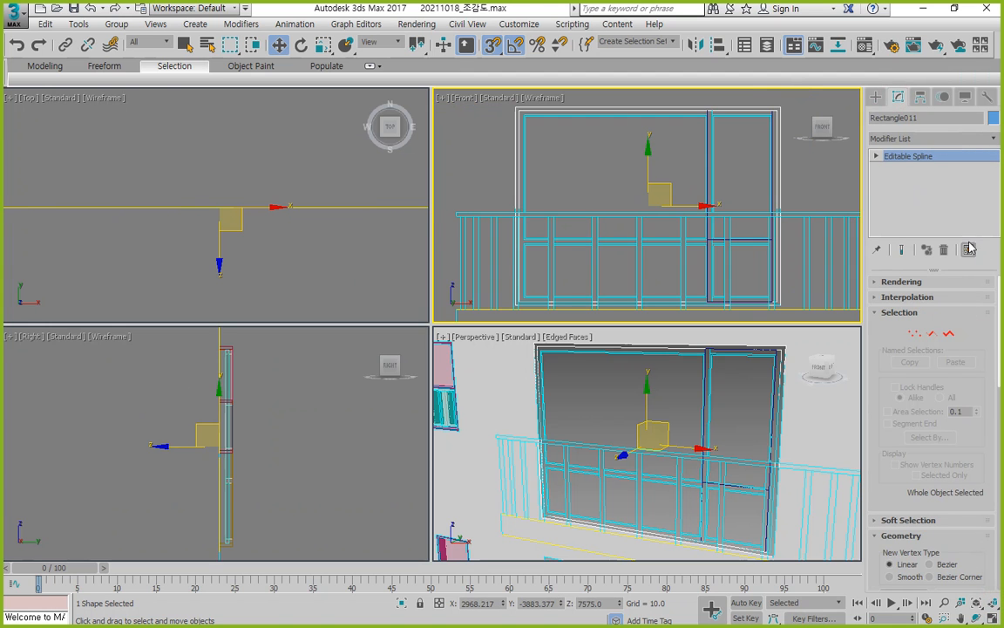
pyautogui.click(926, 141)
pyautogui.press('e')
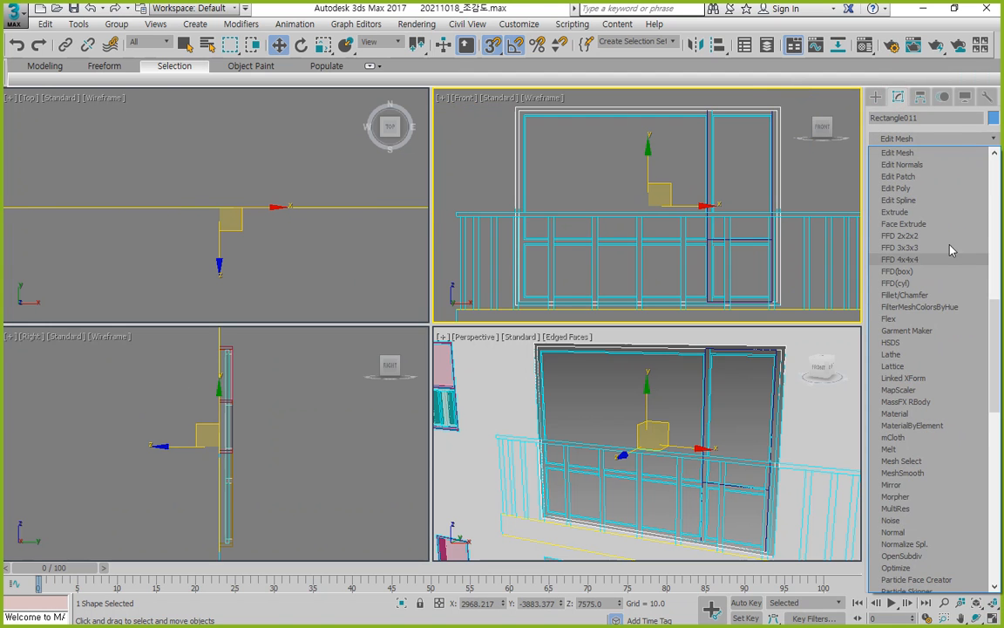
pyautogui.click(940, 212)
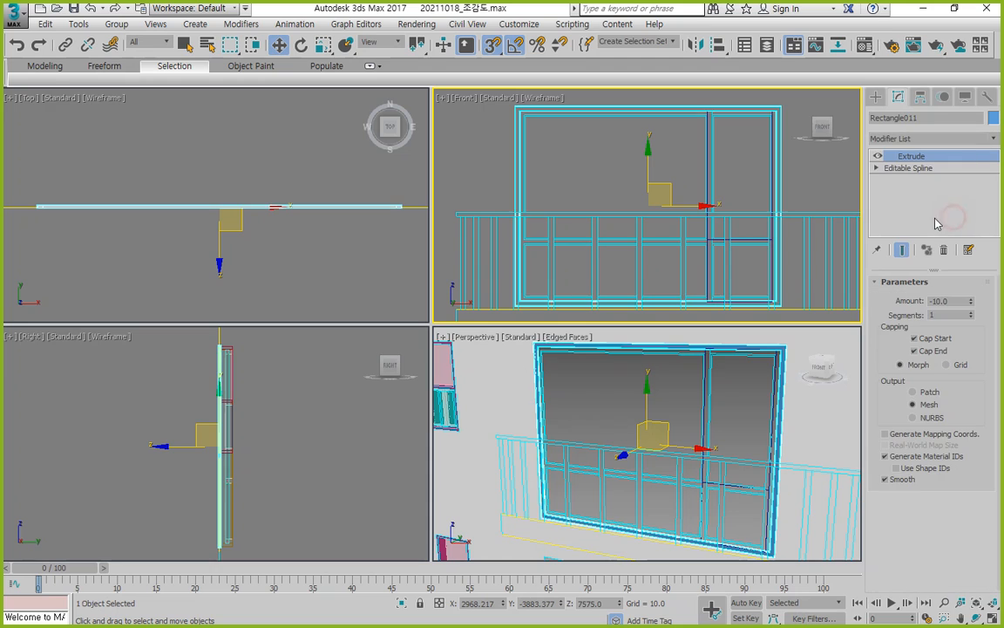
pyautogui.doubleClick(948, 301)
pyautogui.write('-150')
pyautogui.press('Return')
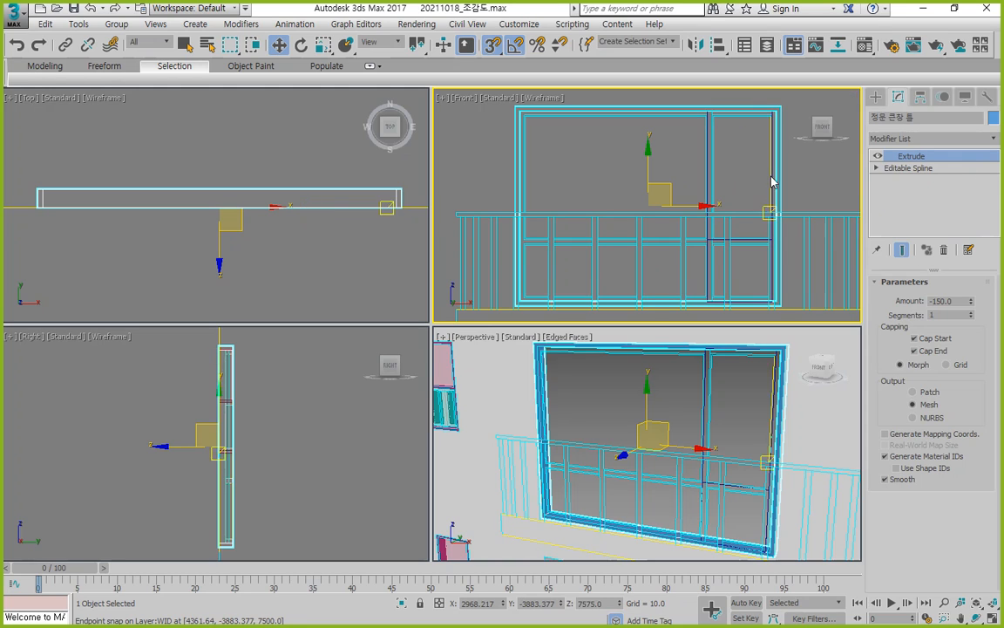
pyautogui.click(829, 179)
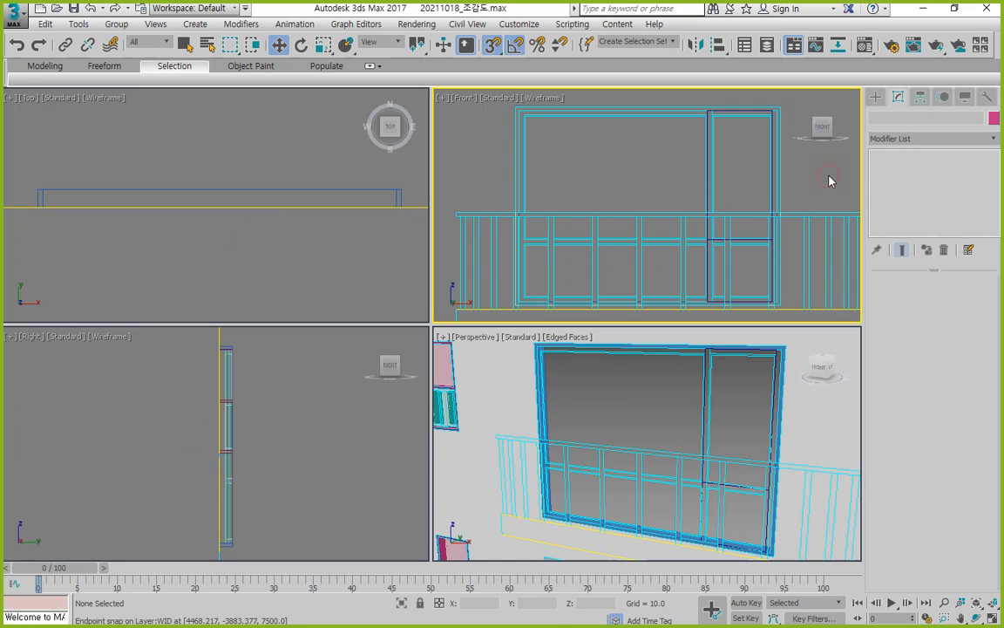
# Draw the wide sash as one shape, with rectangles for its outer outline and its upper and lower panes
pyautogui.click(993, 617)
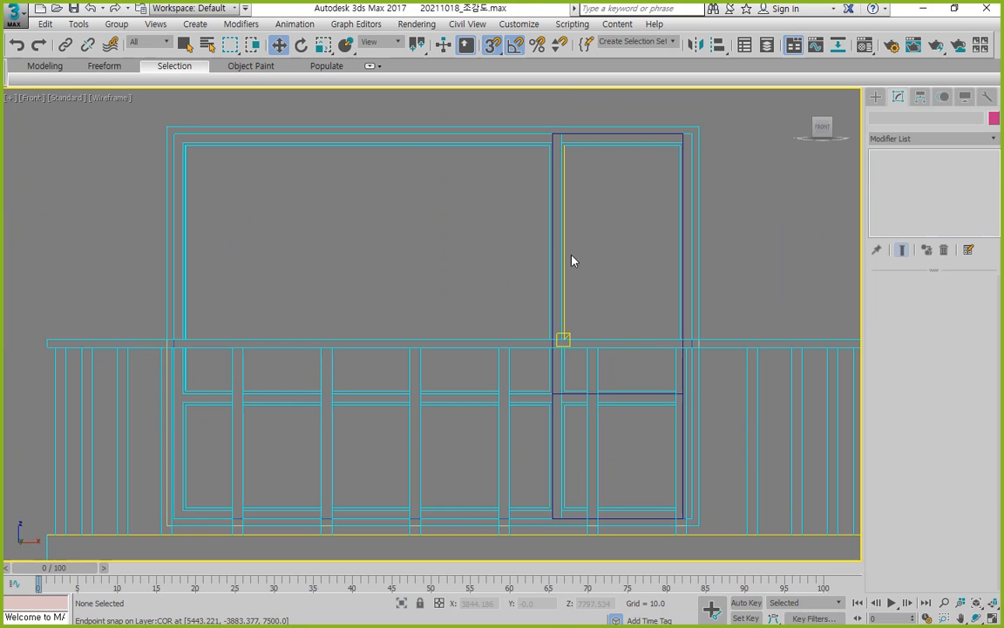
pyautogui.moveTo(538, 227); pyautogui.dragTo(605, 191, button='middle')
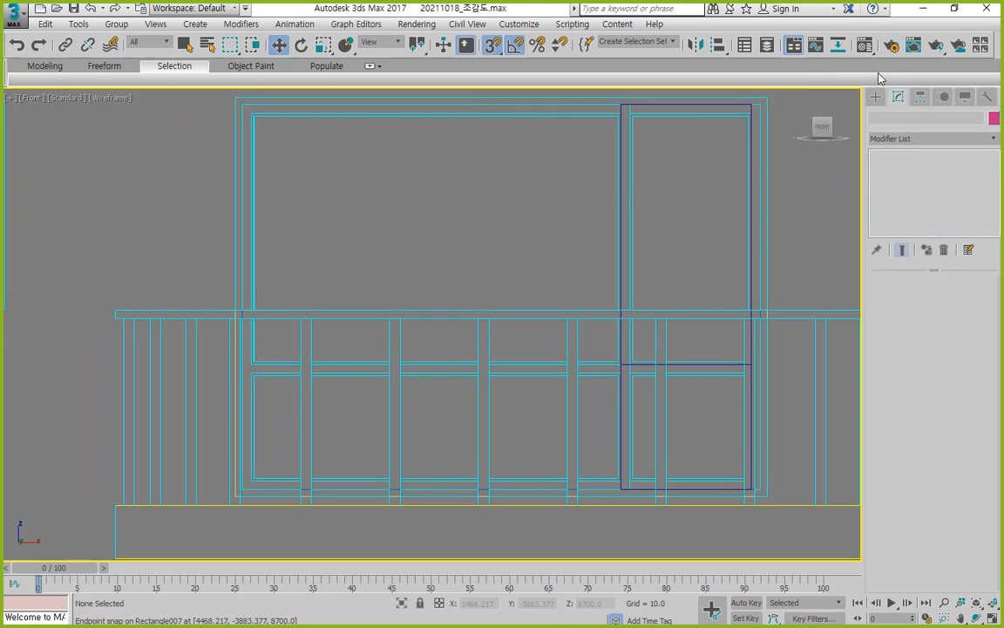
pyautogui.click(876, 98)
pyautogui.click(904, 192)
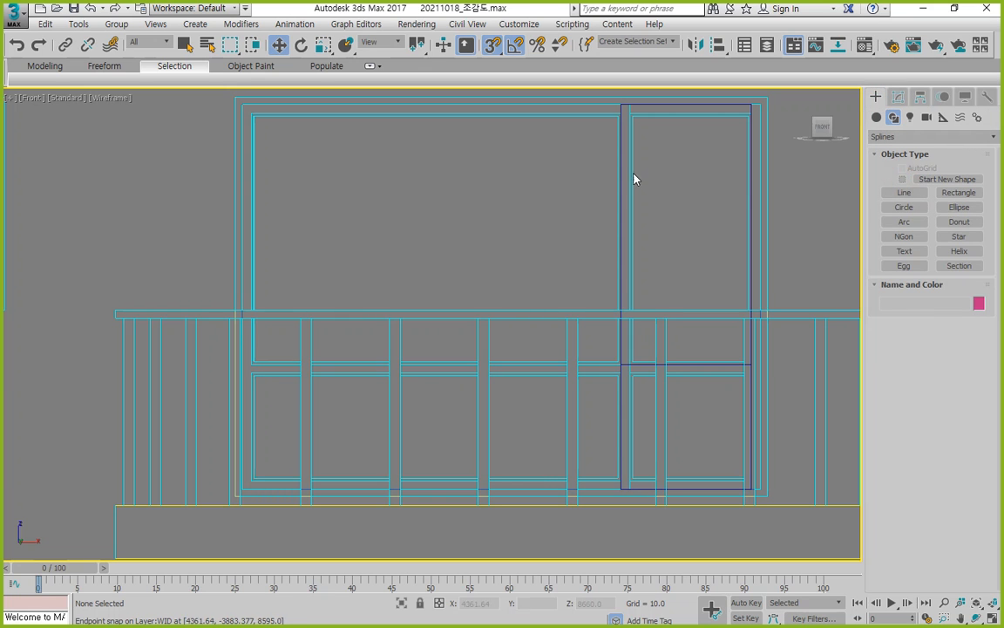
pyautogui.moveTo(243, 105); pyautogui.dragTo(435, 318)
pyautogui.hotkey('ctrl', 'z')
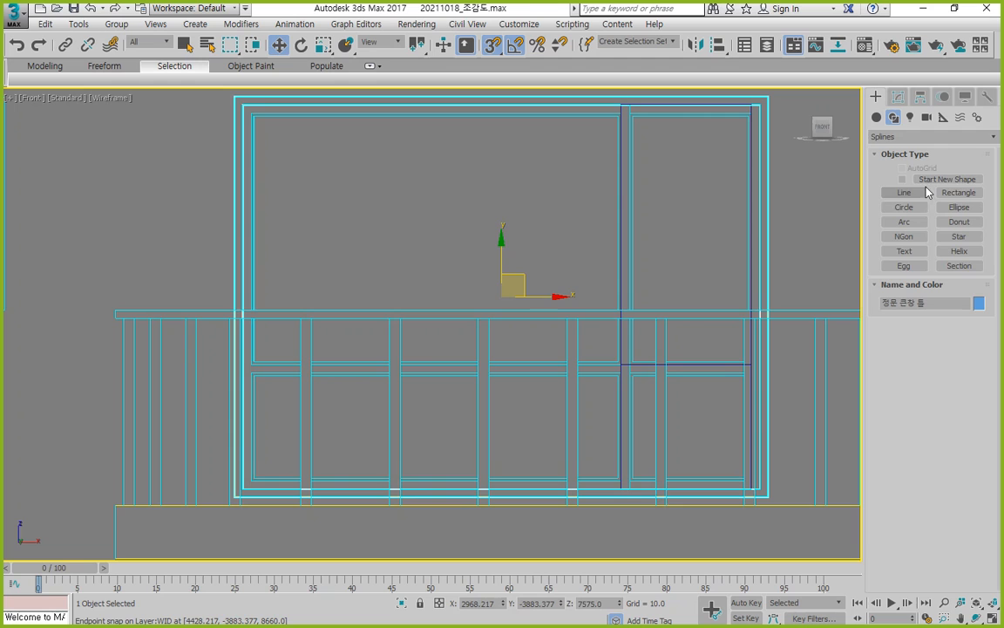
pyautogui.click(957, 194)
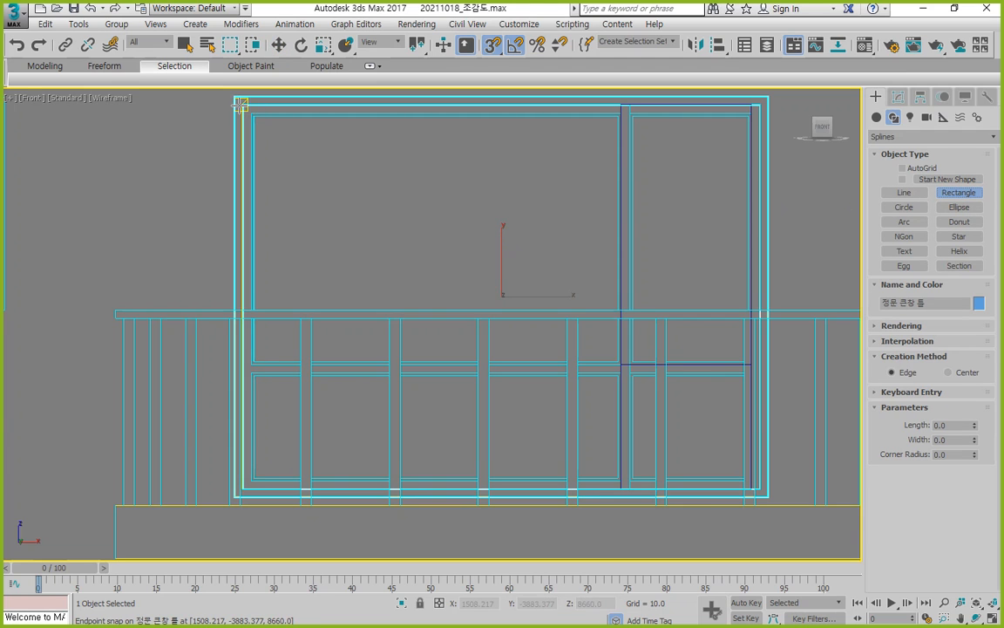
pyautogui.moveTo(241, 104); pyautogui.dragTo(625, 108)
# Extrude the wide sash shape by -40 and deselect it
pyautogui.click(901, 97)
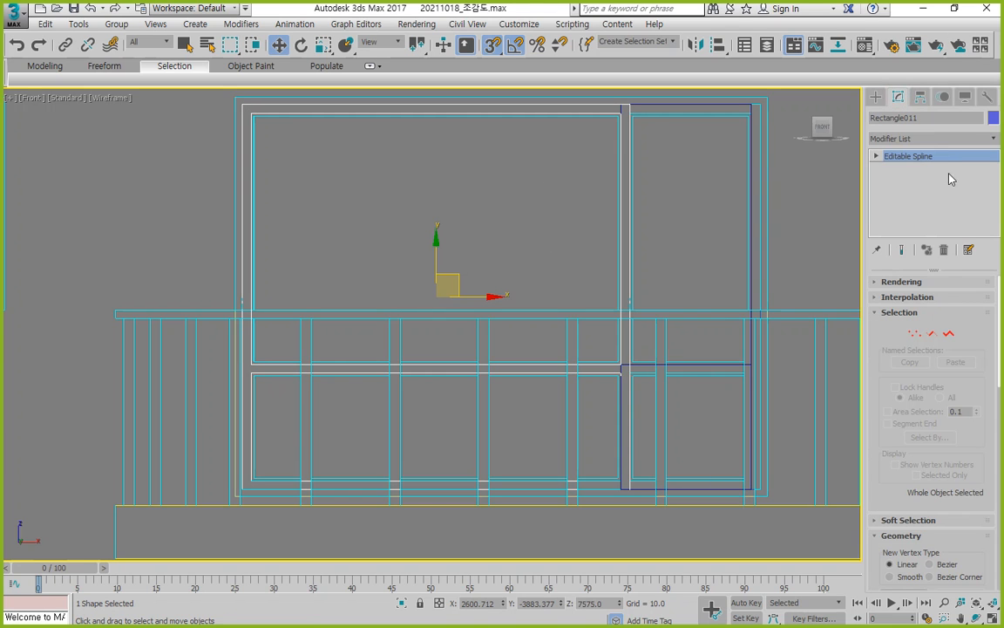
pyautogui.click(951, 138)
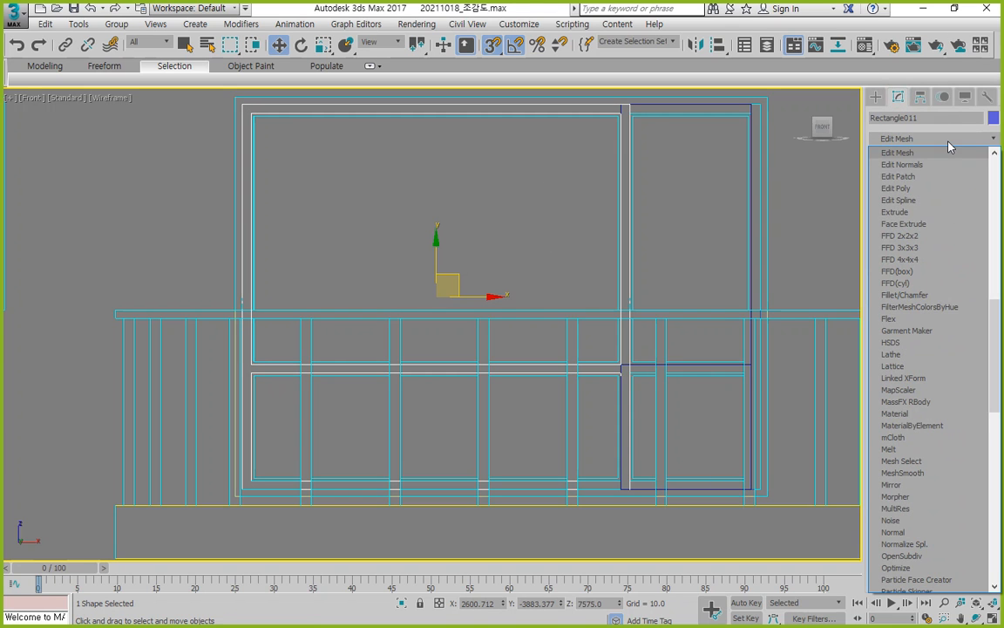
pyautogui.click(911, 213)
pyautogui.click(992, 616)
pyautogui.click(993, 605)
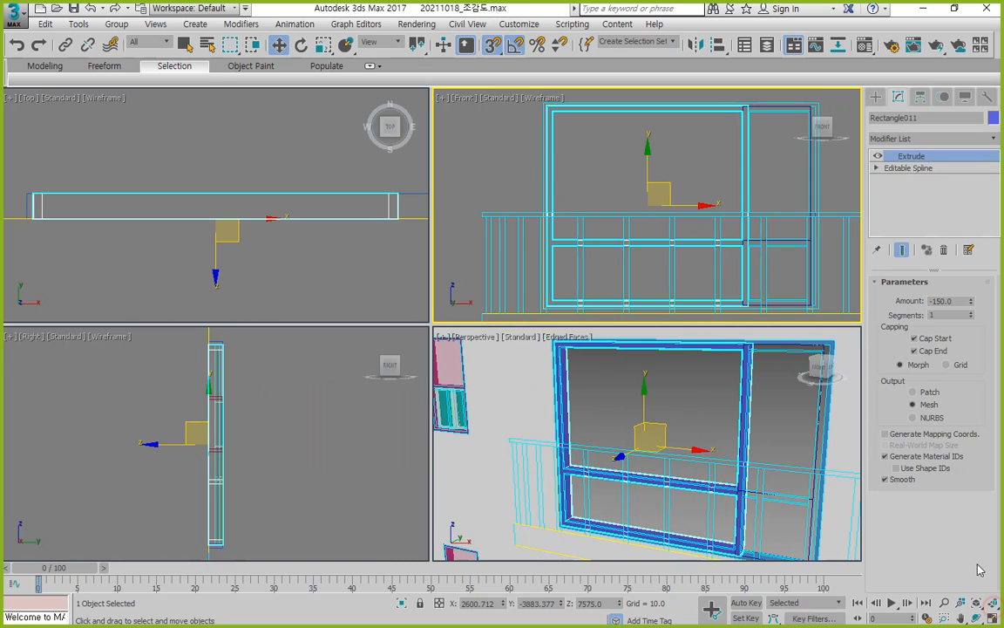
pyautogui.write('-')
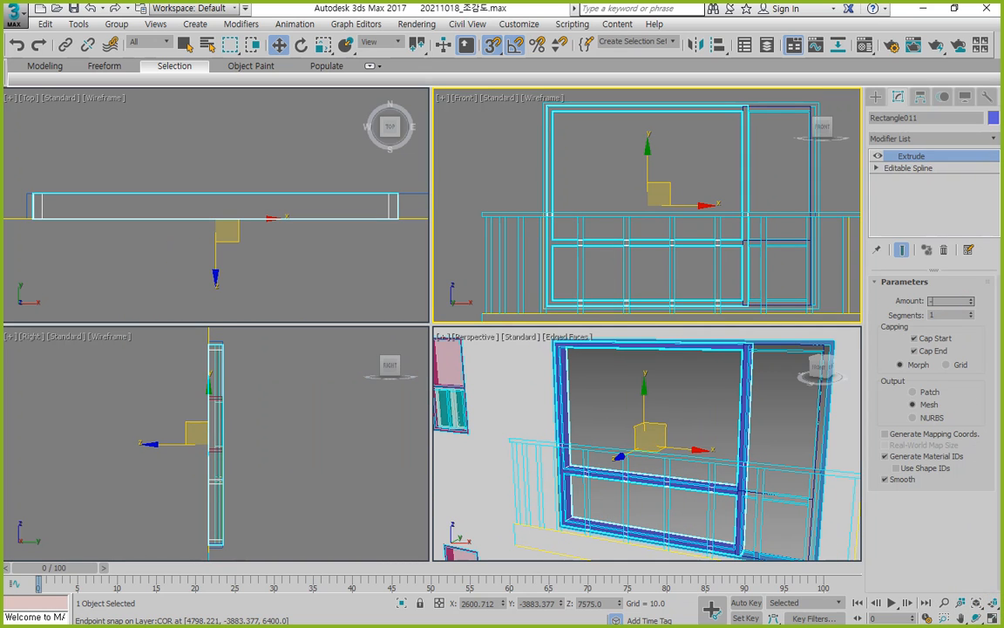
pyautogui.write('40')
pyautogui.press('Return')
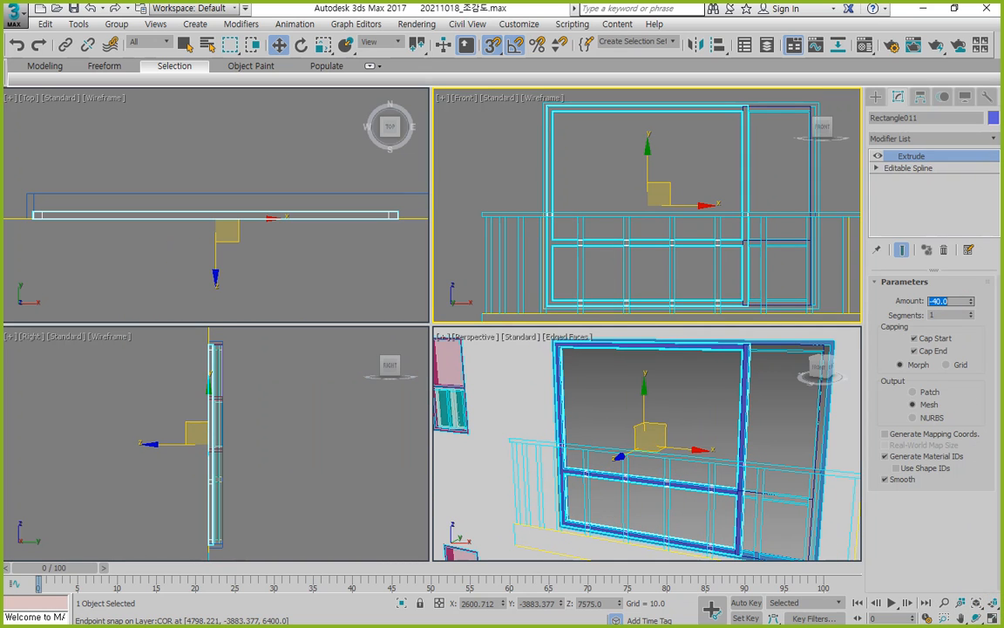
pyautogui.click(685, 152)
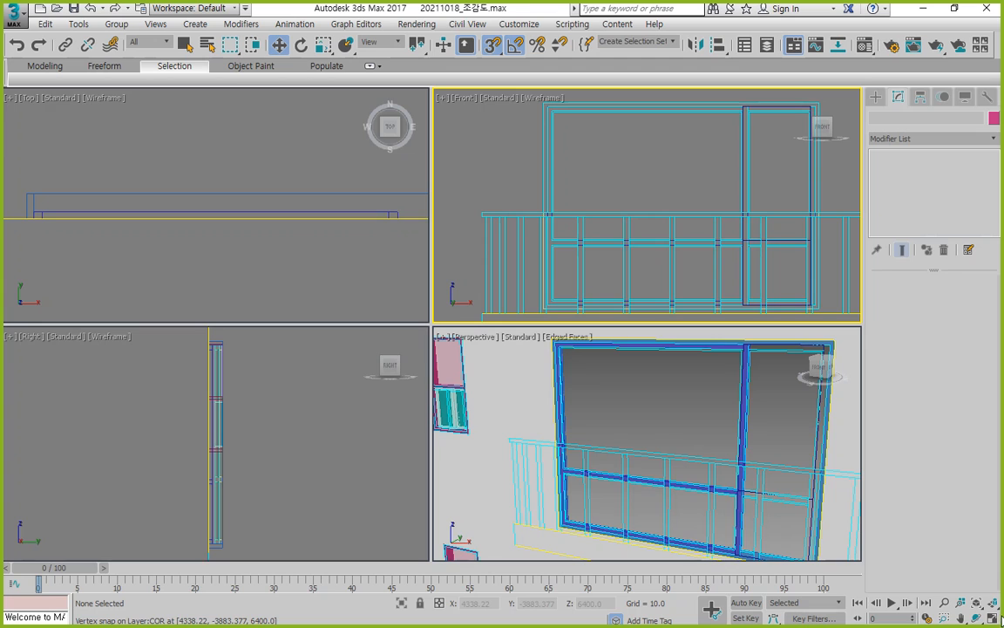
# Draw the narrow sash's outer rectangle, about 787 wide by 2170 long, between the wide sash and the inner frame edge
pyautogui.click(992, 618)
pyautogui.click(876, 96)
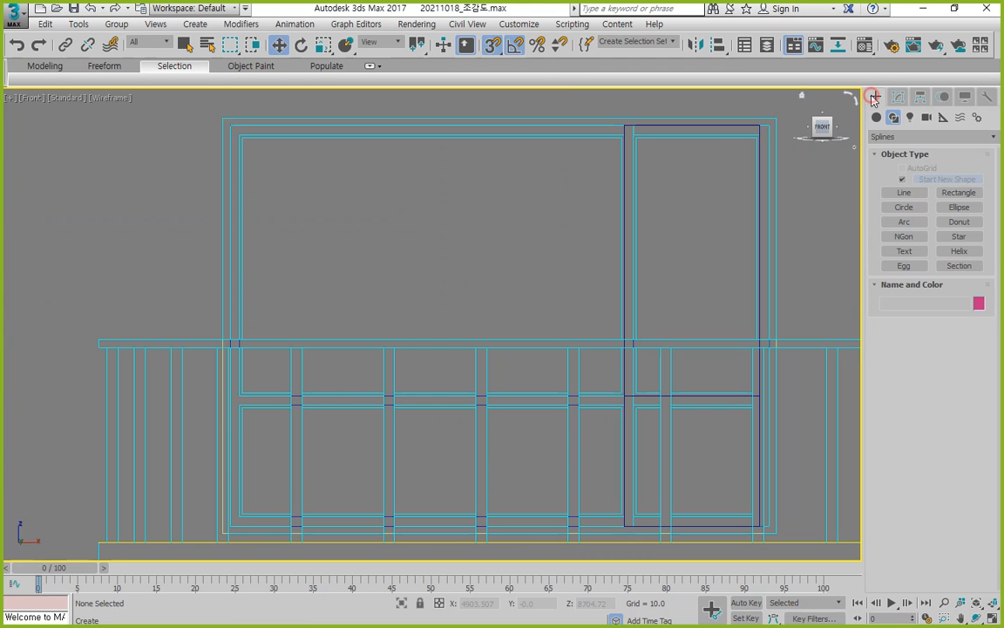
pyautogui.click(940, 200)
pyautogui.moveTo(630, 196); pyautogui.dragTo(408, 201, button='middle')
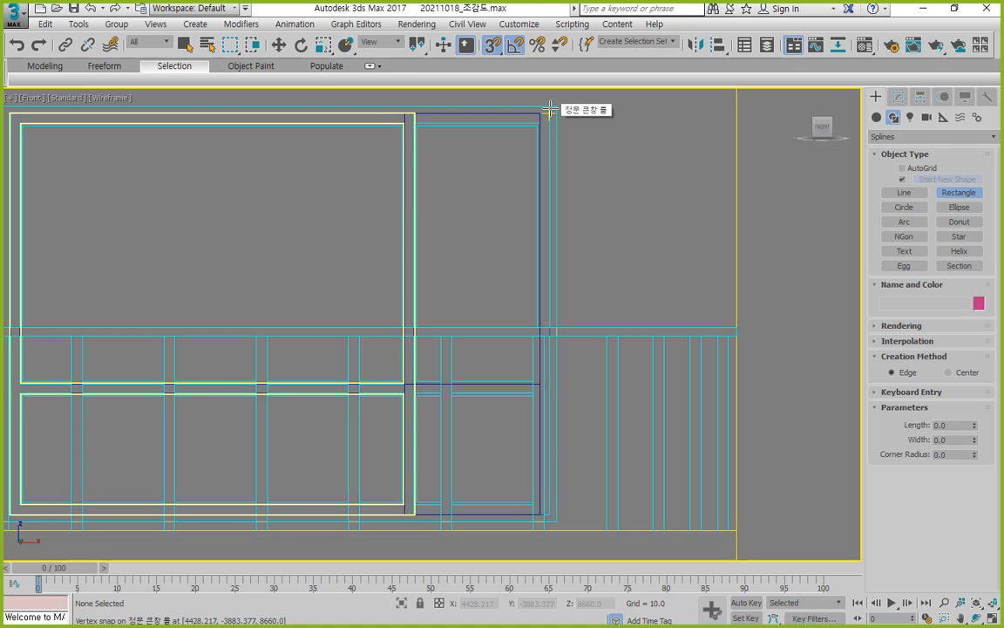
pyautogui.moveTo(550, 111); pyautogui.dragTo(398, 514)
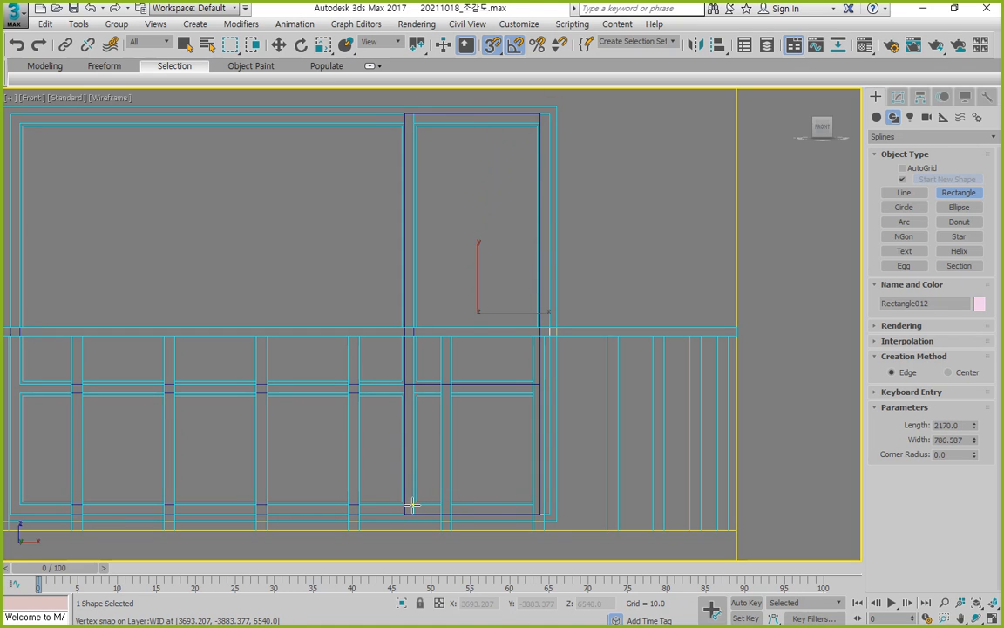
# Draw a rectangle about 683 wide by 656 long for the narrow sash's lower pane
pyautogui.moveTo(413, 504); pyautogui.dragTo(545, 400)
pyautogui.rightClick(546, 400)
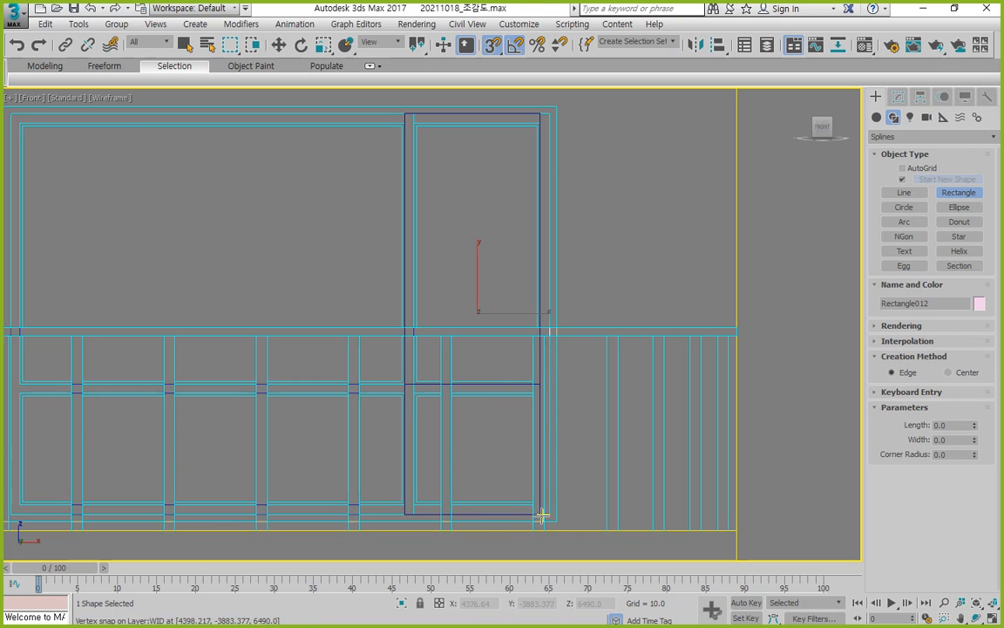
pyautogui.scroll(2, 522, 498)
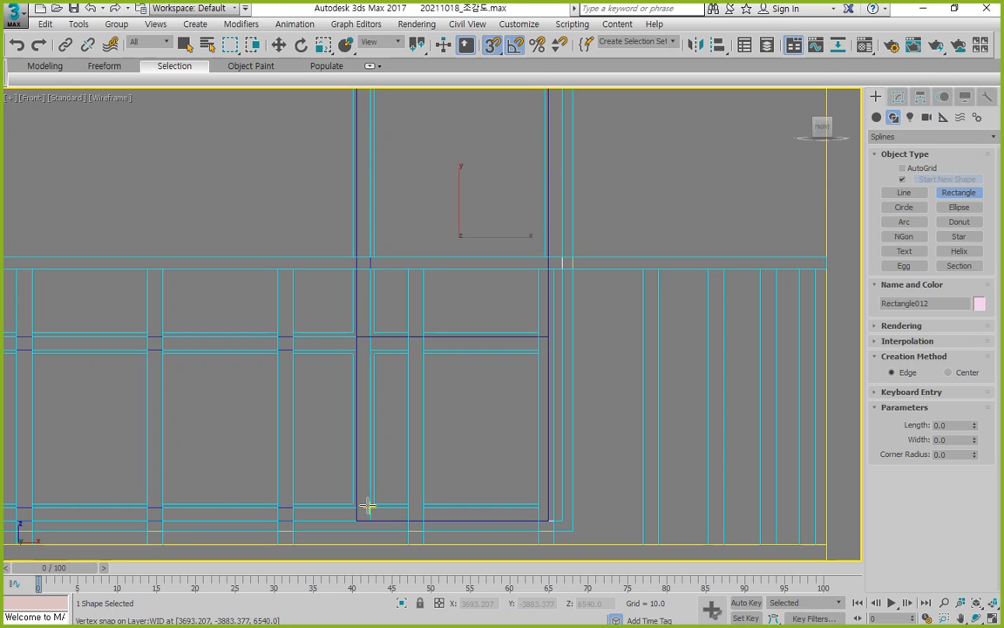
pyautogui.moveTo(372, 509); pyautogui.dragTo(556, 334)
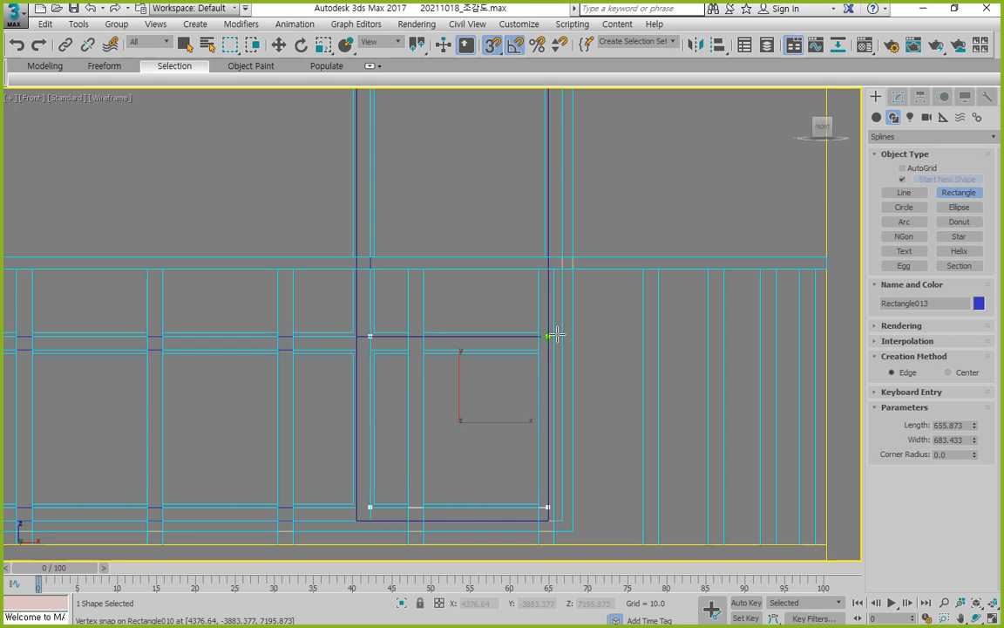
# Draw a rectangle about 683 wide by 1414 long for the narrow sash's upper pane
pyautogui.moveTo(384, 326); pyautogui.dragTo(316, 488, button='middle')
pyautogui.scroll(-3, 319, 479)
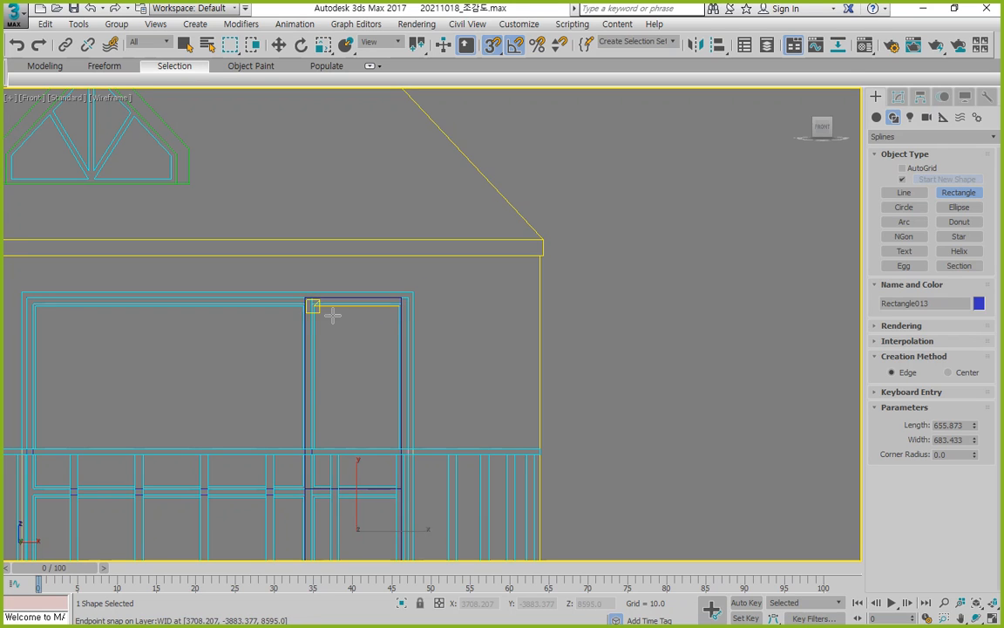
pyautogui.scroll(2, 320, 311)
pyautogui.moveTo(371, 355); pyautogui.dragTo(381, 278, button='middle')
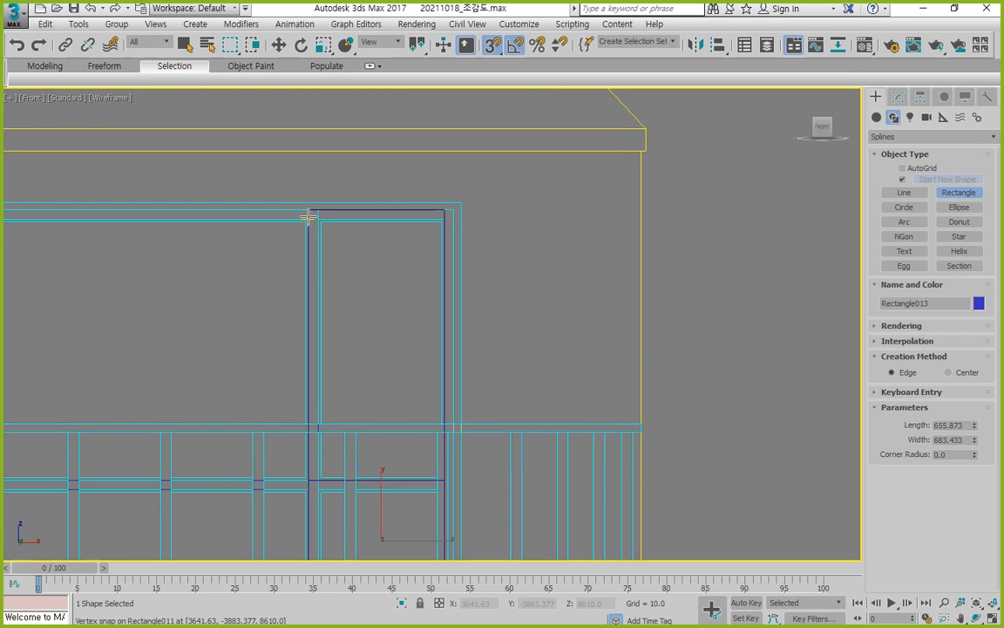
pyautogui.moveTo(320, 217); pyautogui.dragTo(445, 478)
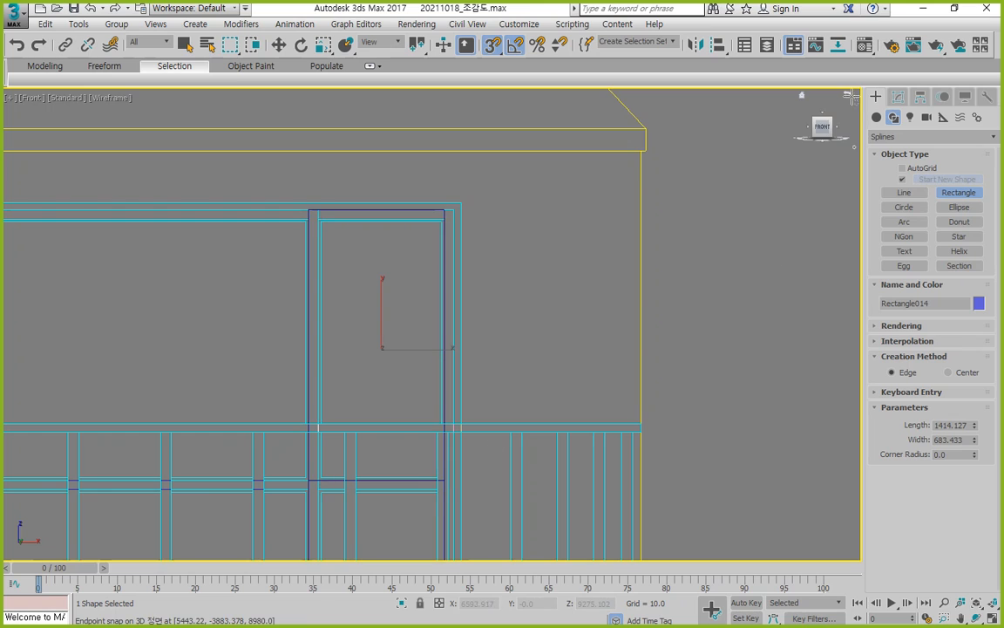
# Apply Edit Spline to the narrow sash's outer rectangle and attach the lower and upper pane rectangles to it
pyautogui.click(898, 96)
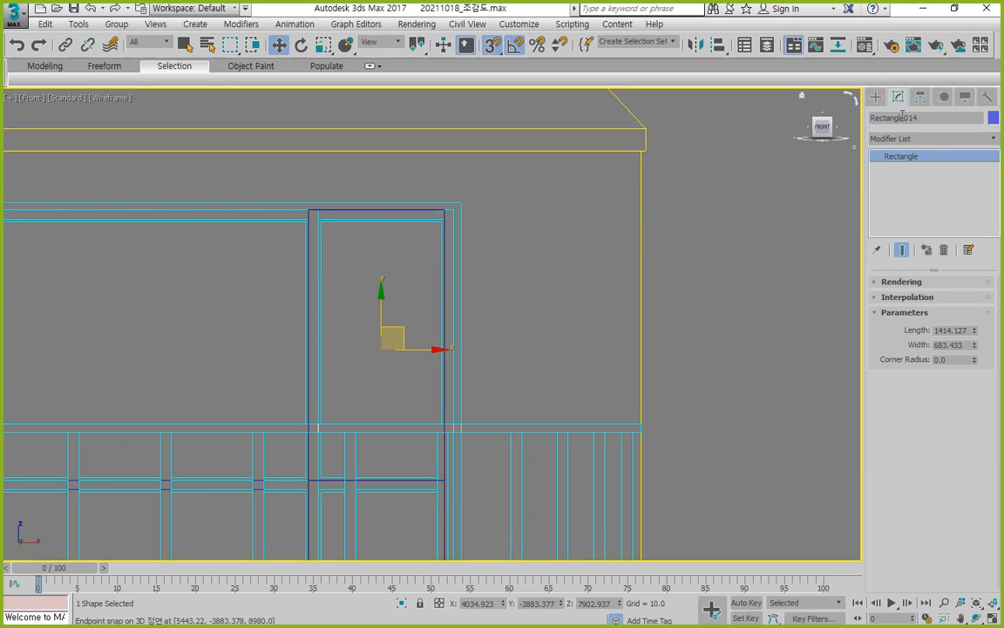
pyautogui.click(532, 311)
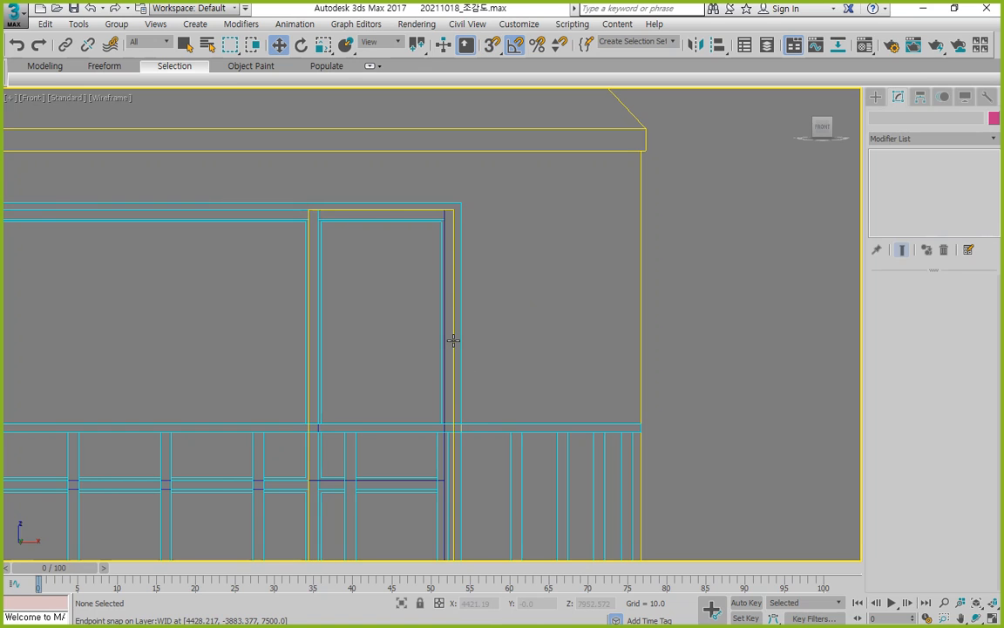
pyautogui.click(451, 341)
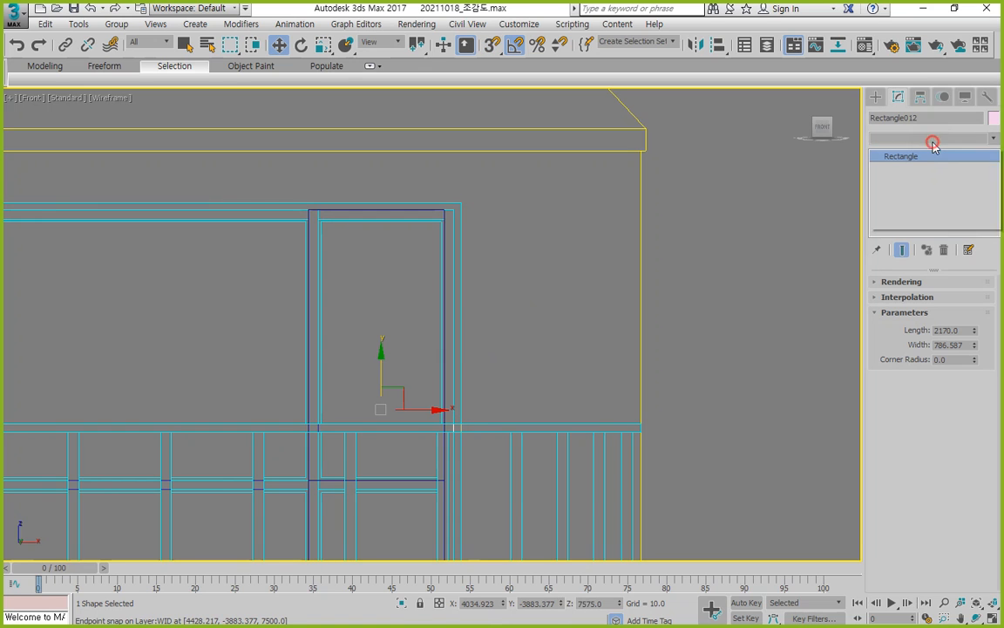
pyautogui.click(933, 139)
pyautogui.click(926, 201)
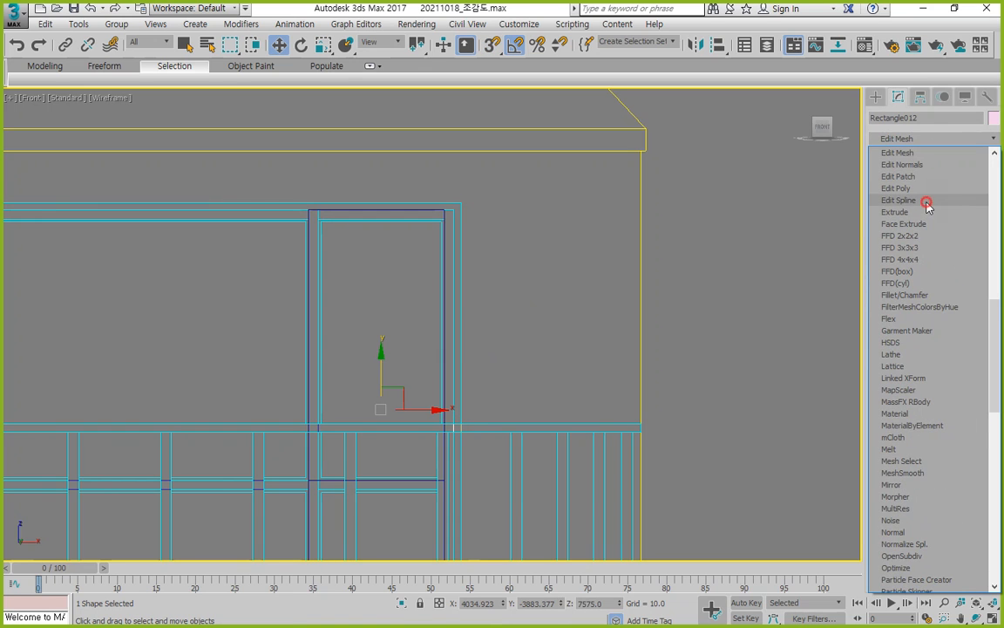
pyautogui.scroll(-5, 898, 389)
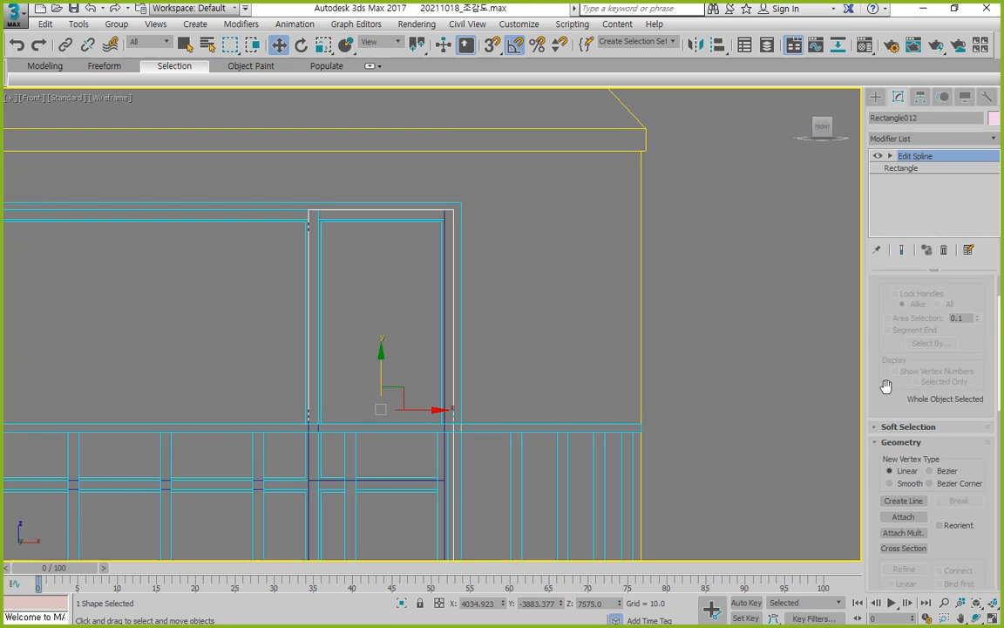
pyautogui.click(907, 435)
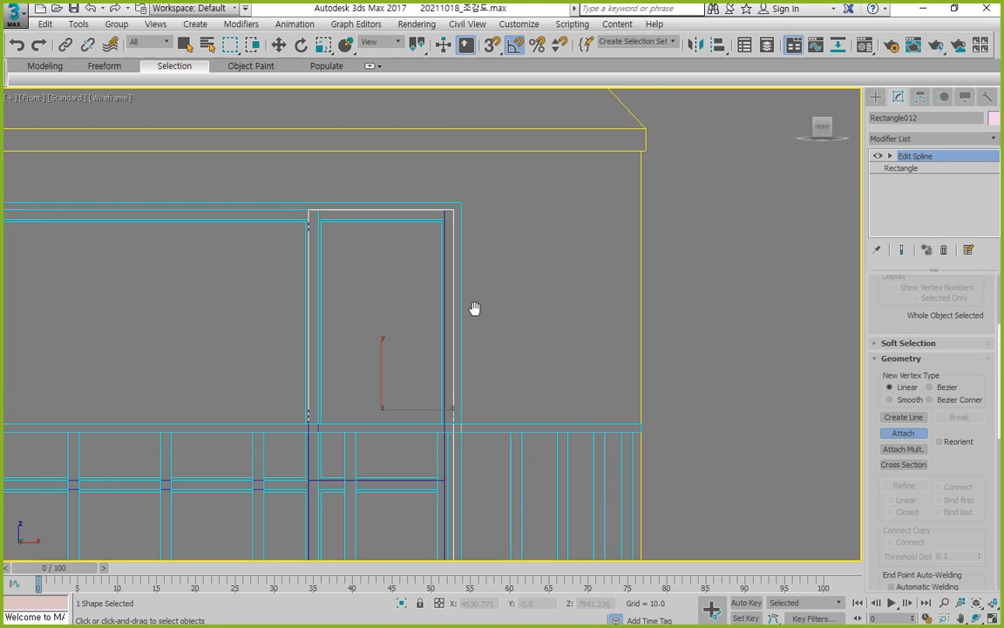
pyautogui.moveTo(475, 309); pyautogui.dragTo(474, 207, button='middle')
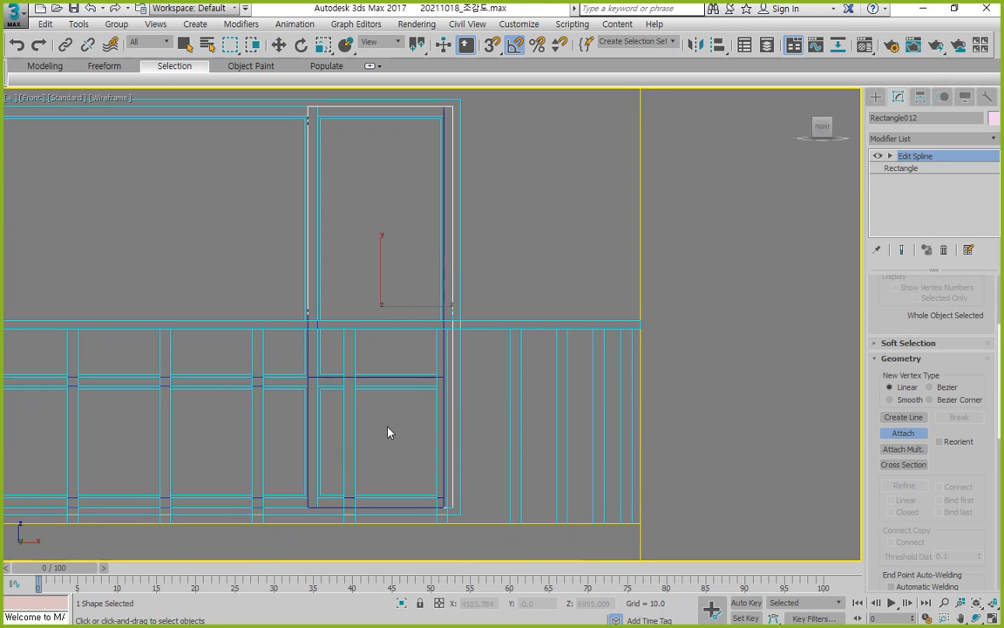
pyautogui.click(318, 404)
pyautogui.click(319, 338)
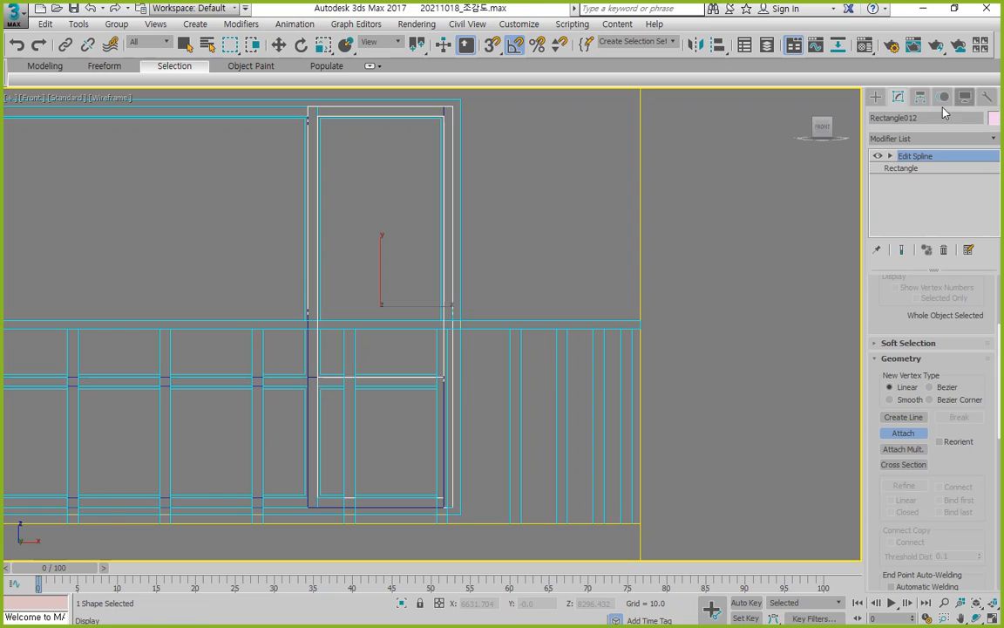
# Move the upper pane's bottom segment up out of the way and snap the lower pane's top segment to the wide sash rail's lower edge
pyautogui.click(891, 156)
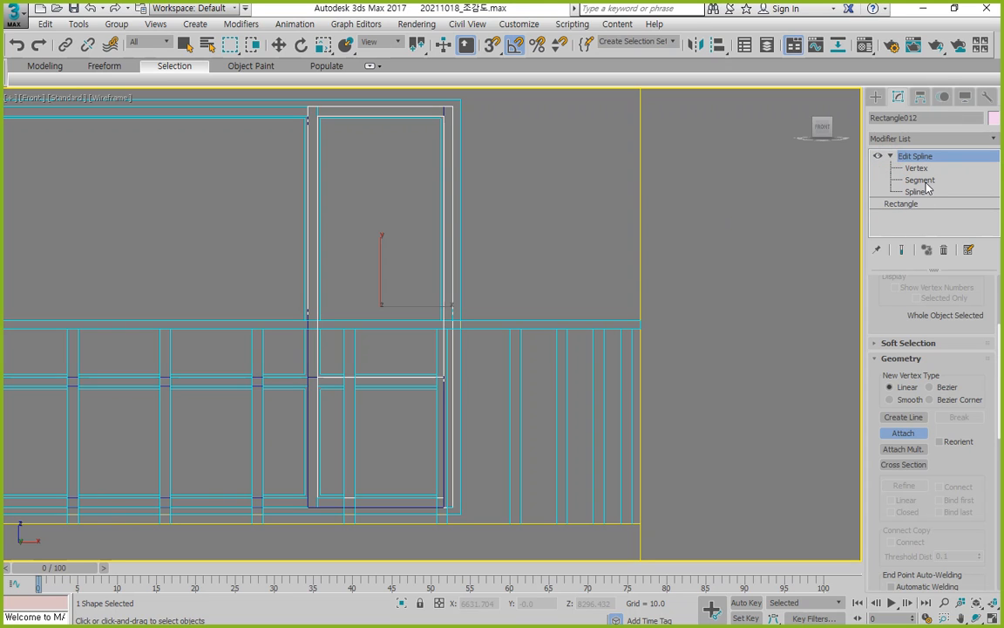
pyautogui.click(920, 181)
pyautogui.scroll(3, 393, 398)
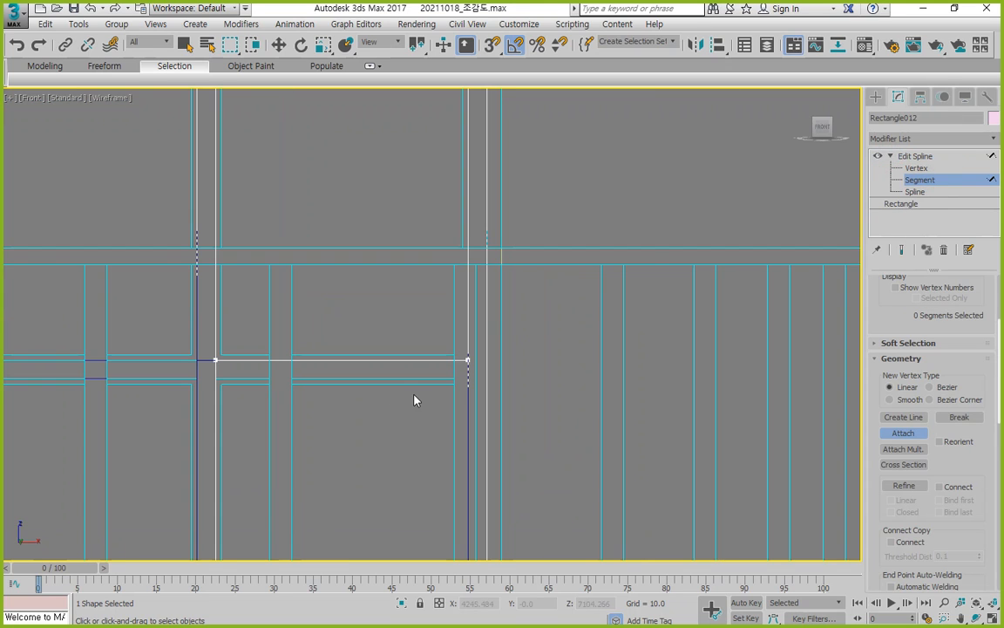
pyautogui.press('w')
pyautogui.click(384, 358)
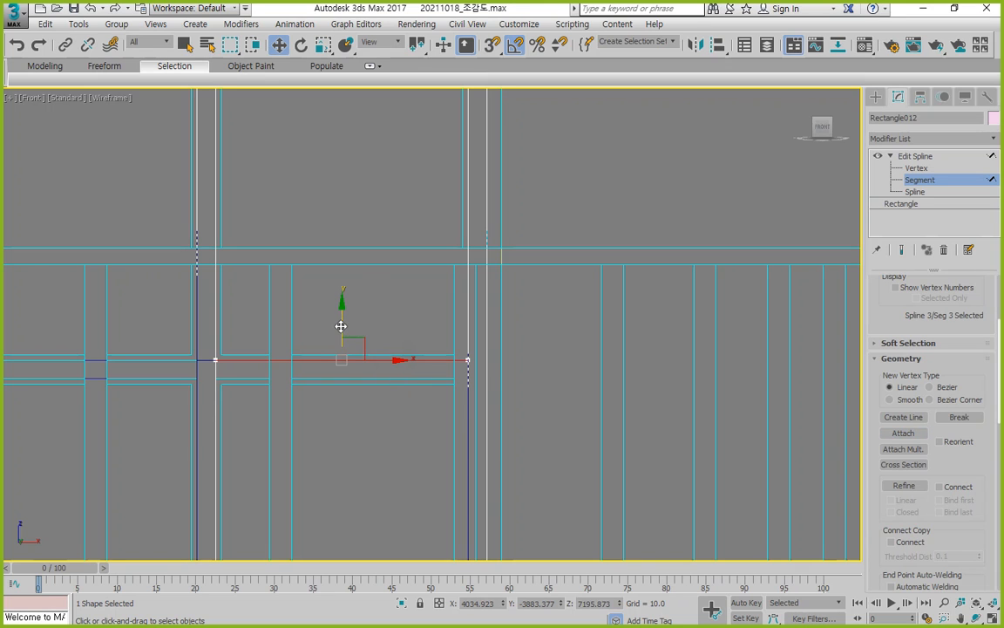
pyautogui.moveTo(341, 326); pyautogui.dragTo(344, 285)
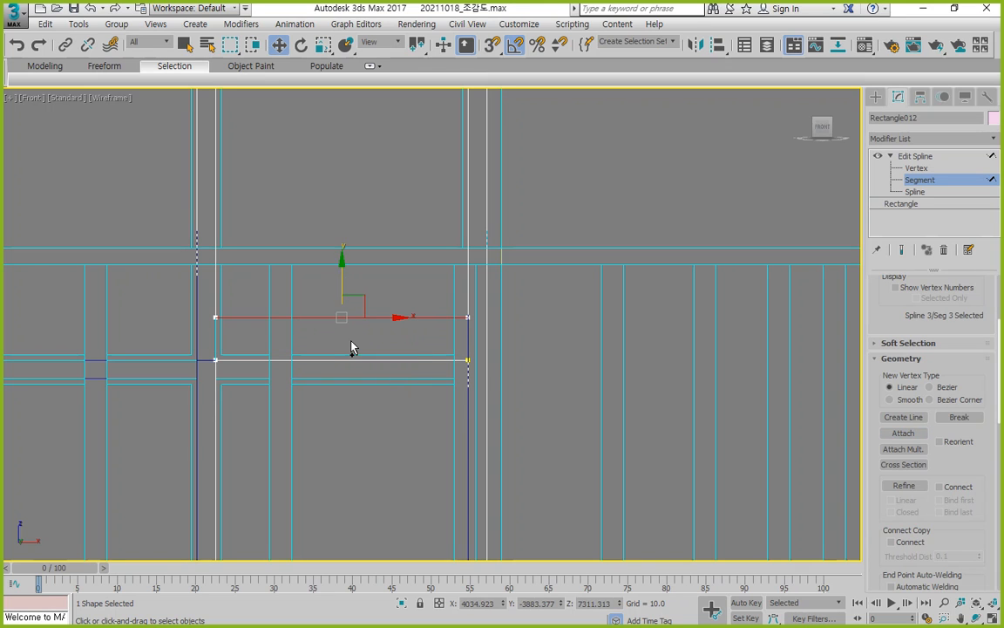
pyautogui.hotkey('ctrl', 'z')
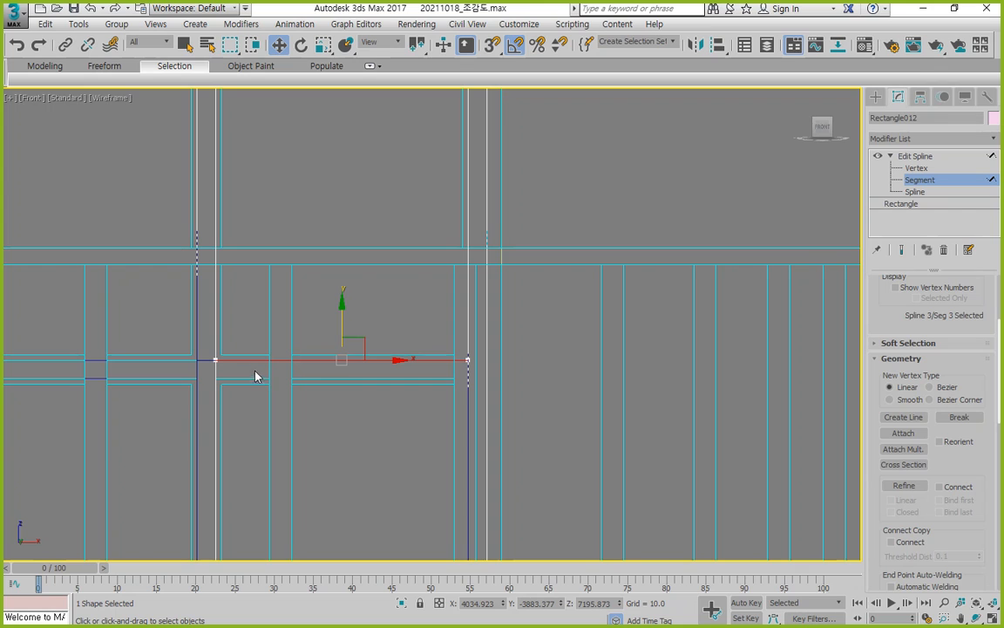
pyautogui.keyDown('shift'); pyautogui.moveTo(331, 360); pyautogui.dragTo(332, 327); pyautogui.keyUp('shift')
pyautogui.click(339, 360)
pyautogui.press('s')
pyautogui.moveTo(217, 361); pyautogui.dragTo(218, 379)
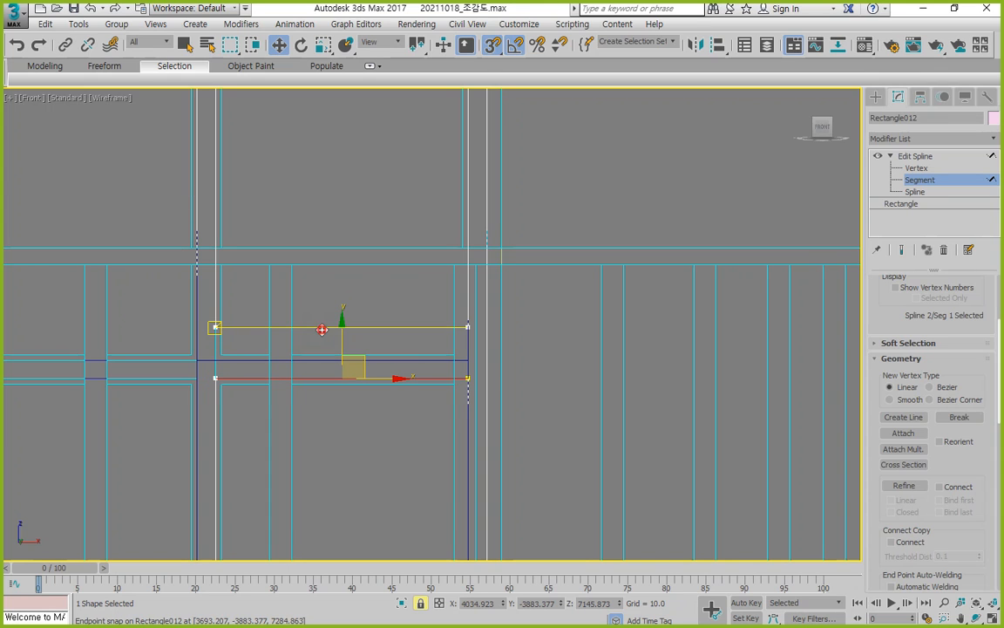
# Snap the upper pane's bottom segment back down to the wide sash rail's upper edge and leave segment editing
pyautogui.click(330, 327)
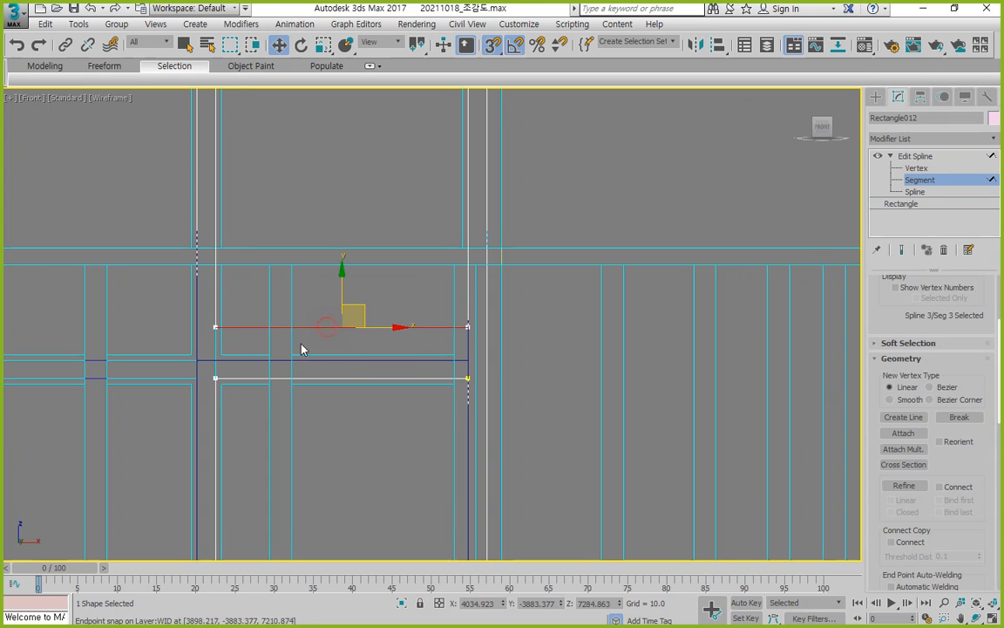
pyautogui.moveTo(214, 329); pyautogui.dragTo(216, 361)
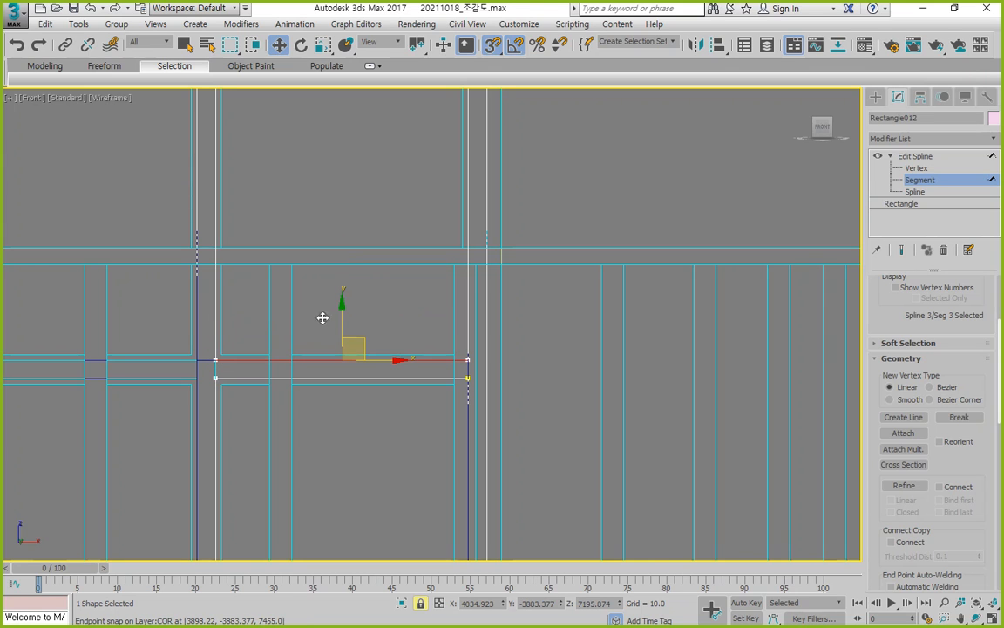
pyautogui.click(921, 179)
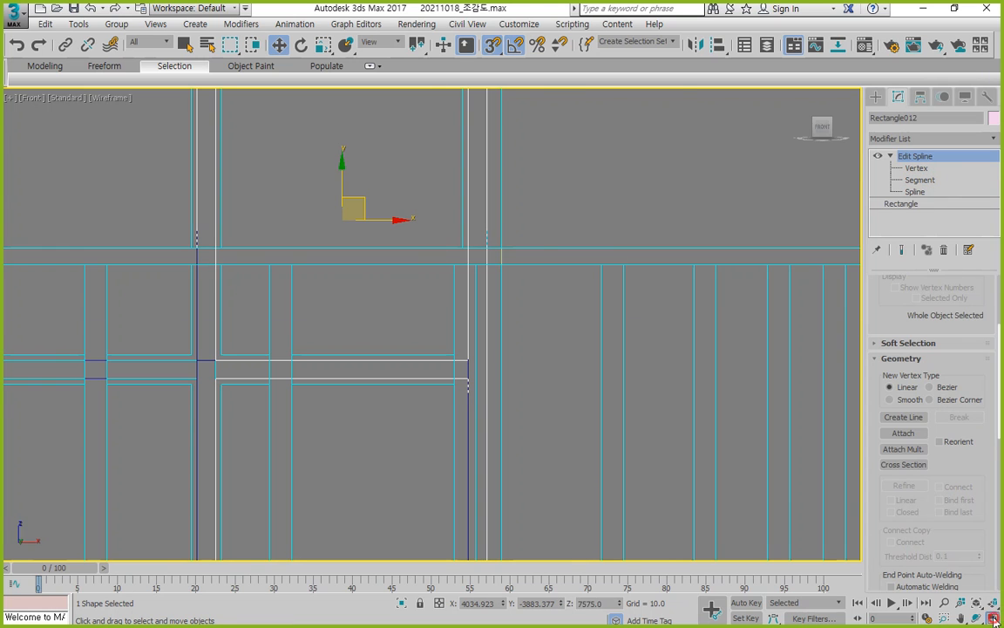
# Show all four viewports and extrude the narrow sash shape by -40
pyautogui.click(994, 618)
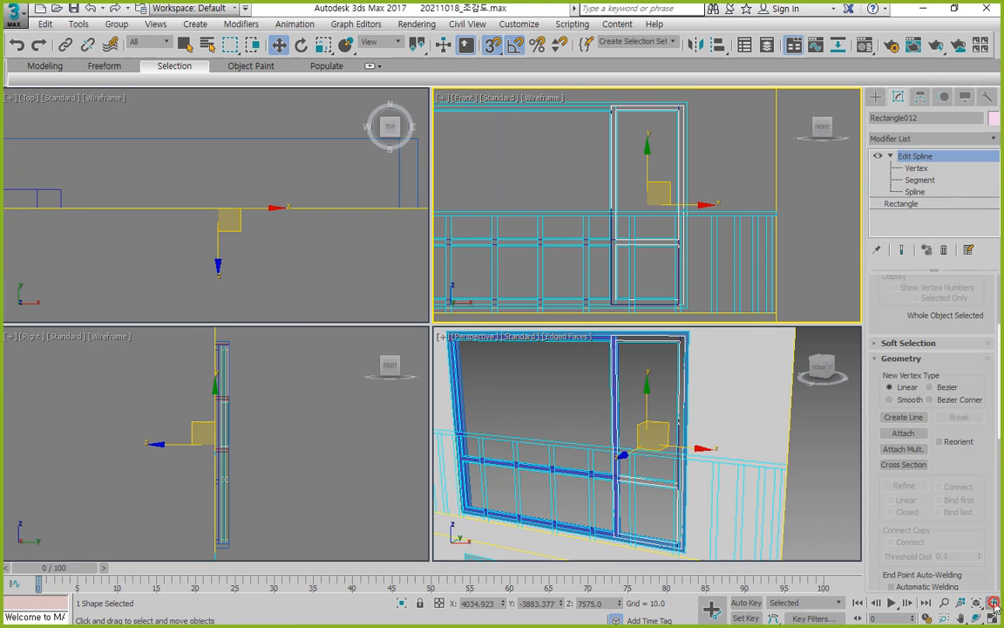
pyautogui.click(921, 155)
pyautogui.click(927, 155)
pyautogui.click(932, 137)
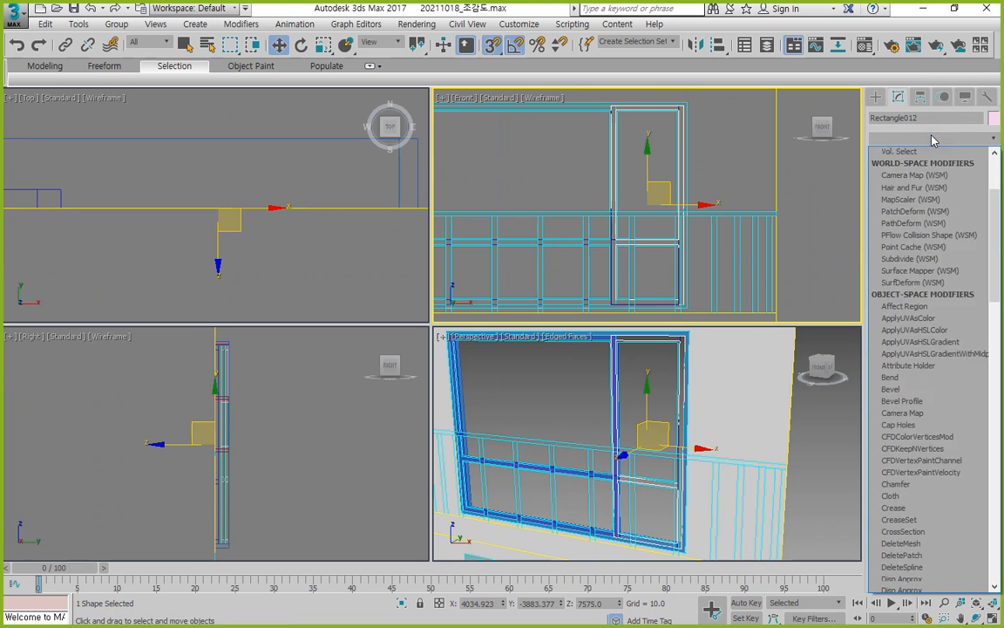
pyautogui.press('e')
pyautogui.click(918, 218)
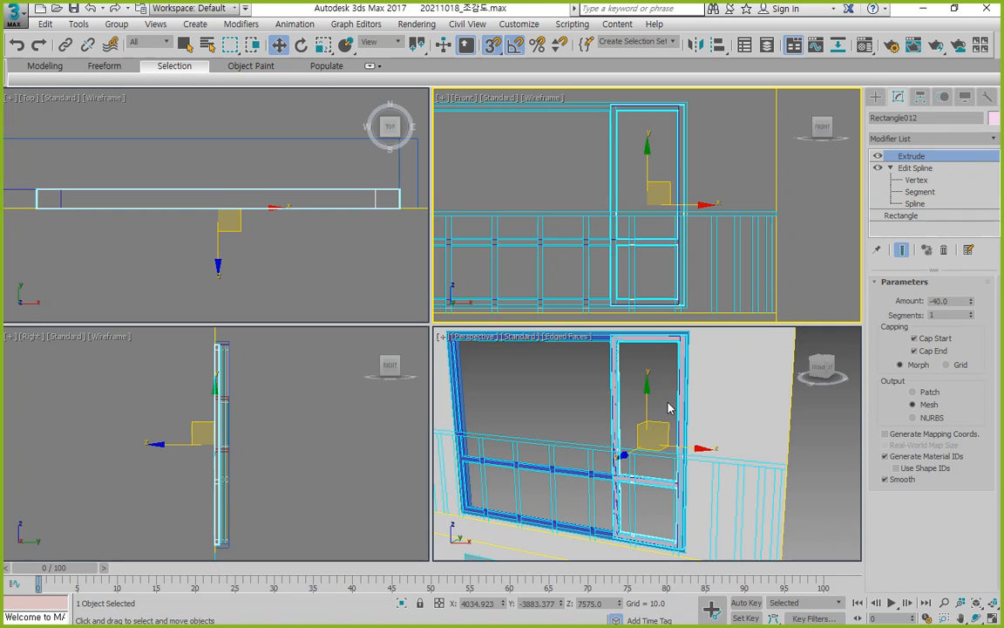
# Align the narrow sash to the outer window frame in the Top view, on Y position only, maximum to maximum
pyautogui.click(138, 253)
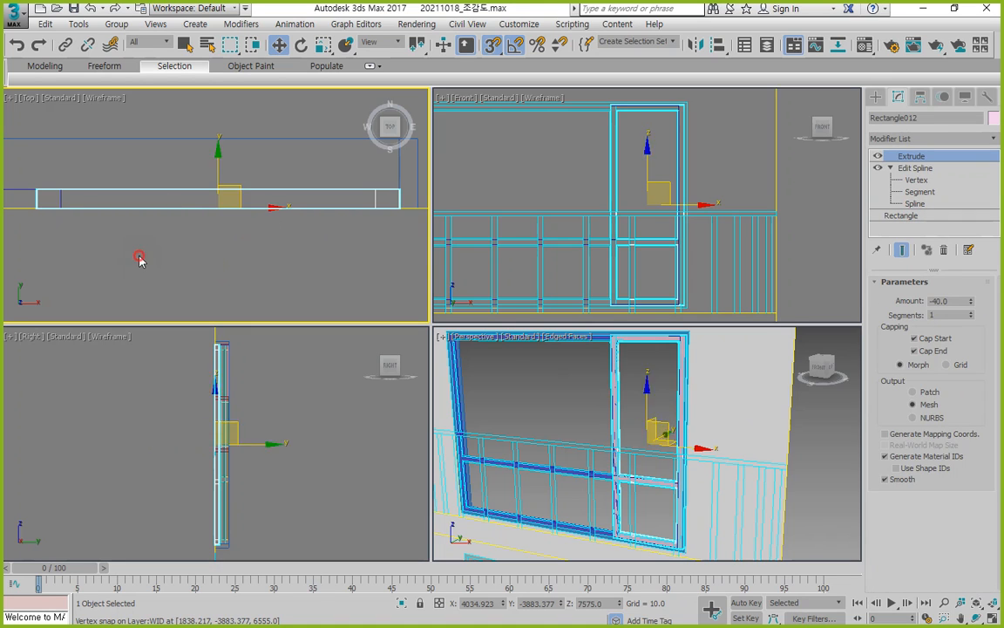
pyautogui.scroll(-2, 218, 258)
pyautogui.press('s')
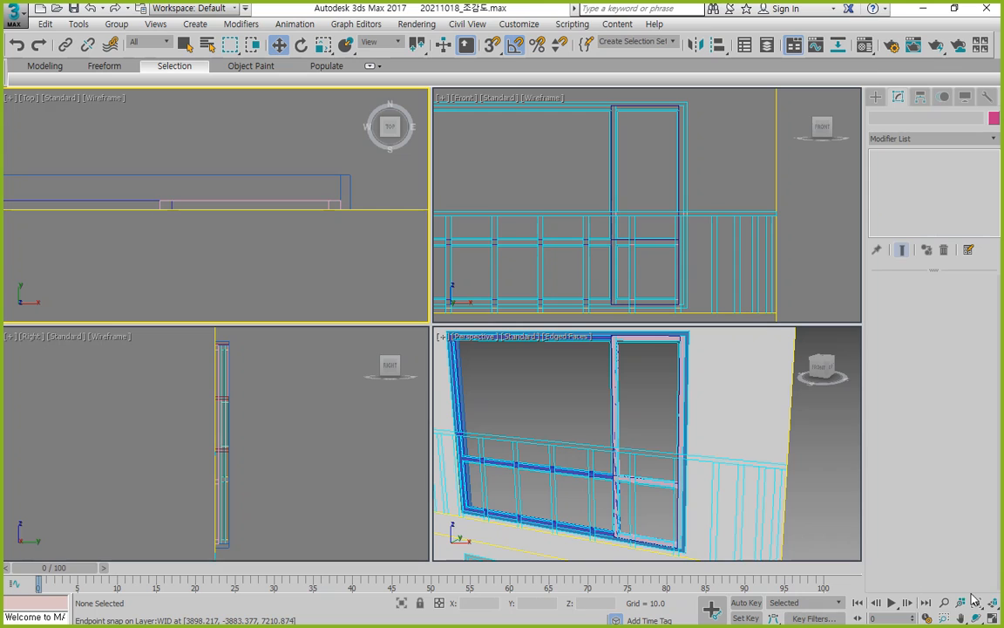
pyautogui.click(285, 203)
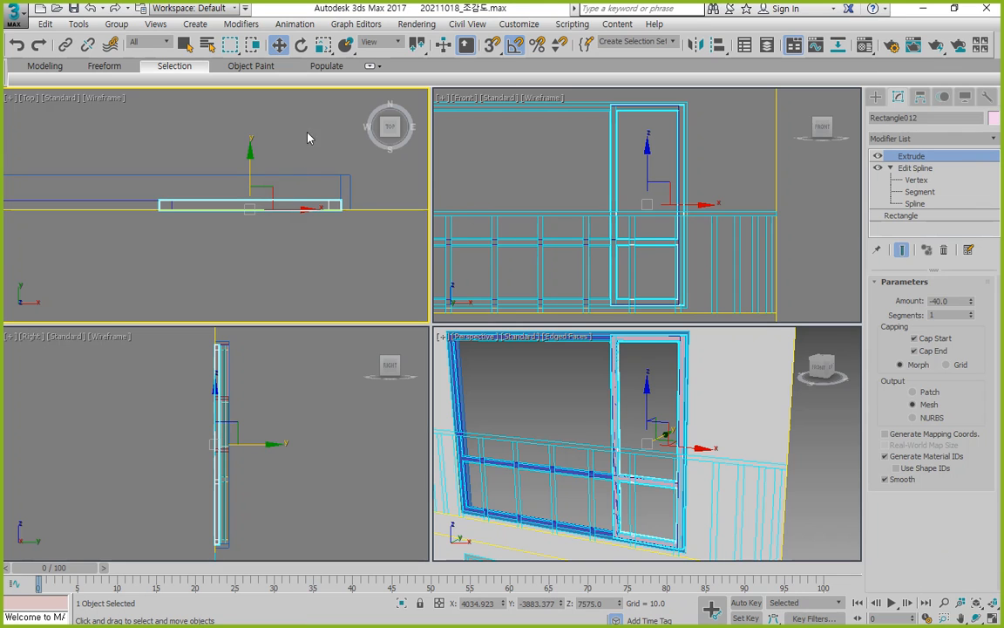
pyautogui.hotkey('alt', 'a')
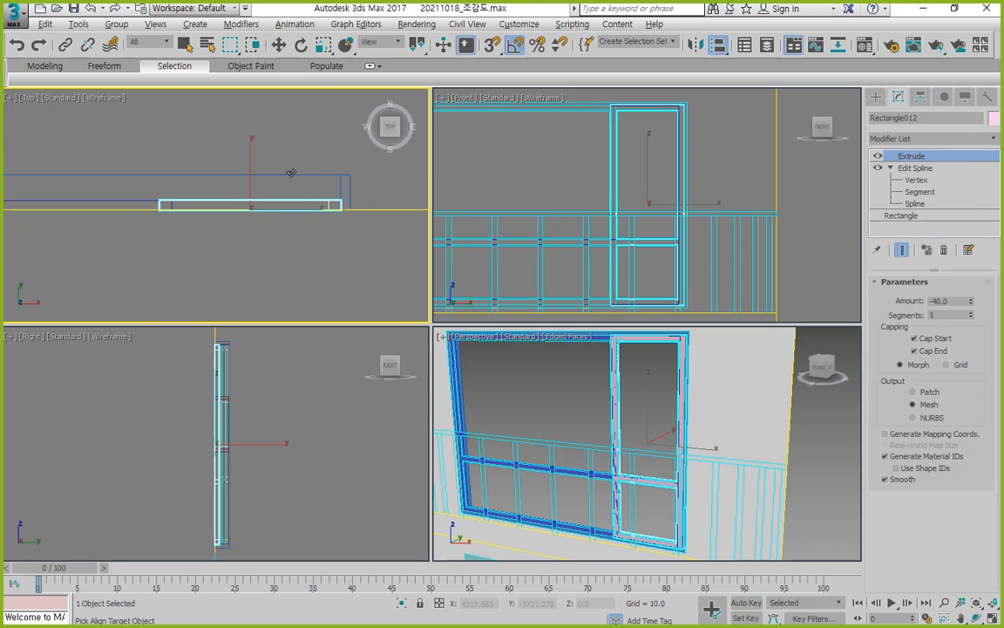
pyautogui.click(291, 175)
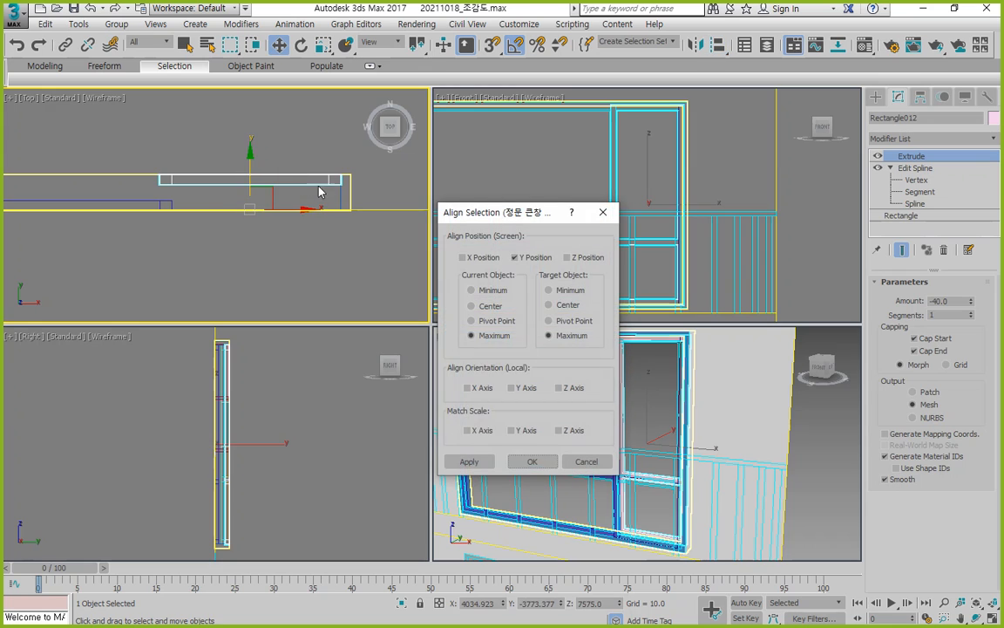
pyautogui.click(521, 463)
# Align the wide sash to the narrow sash on Y position, with its maximum against the narrow sash's minimum
pyautogui.click(128, 202)
pyautogui.click(138, 202)
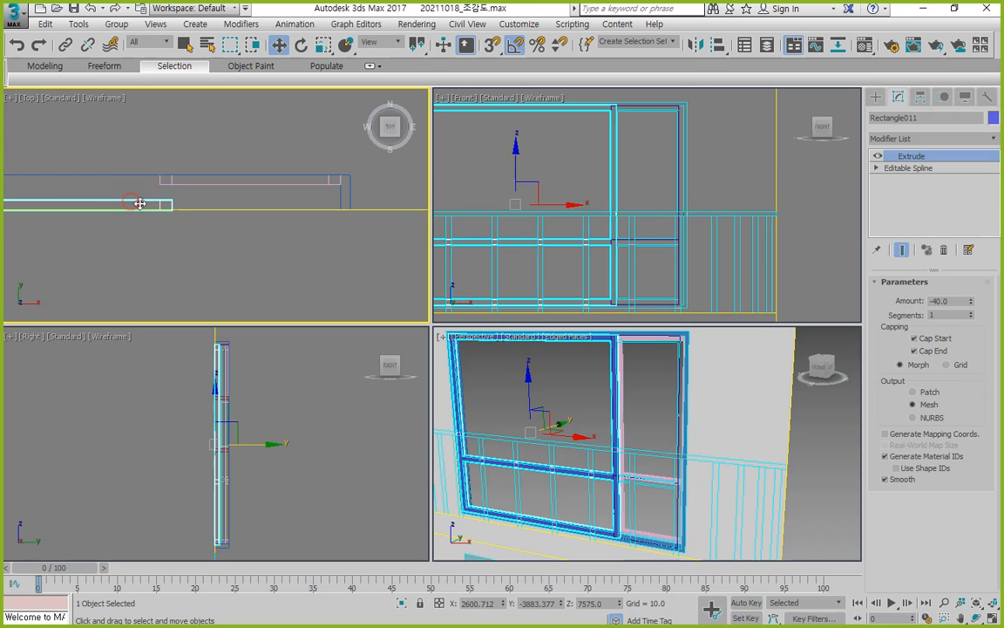
pyautogui.hotkey('alt', 'a')
pyautogui.click(194, 185)
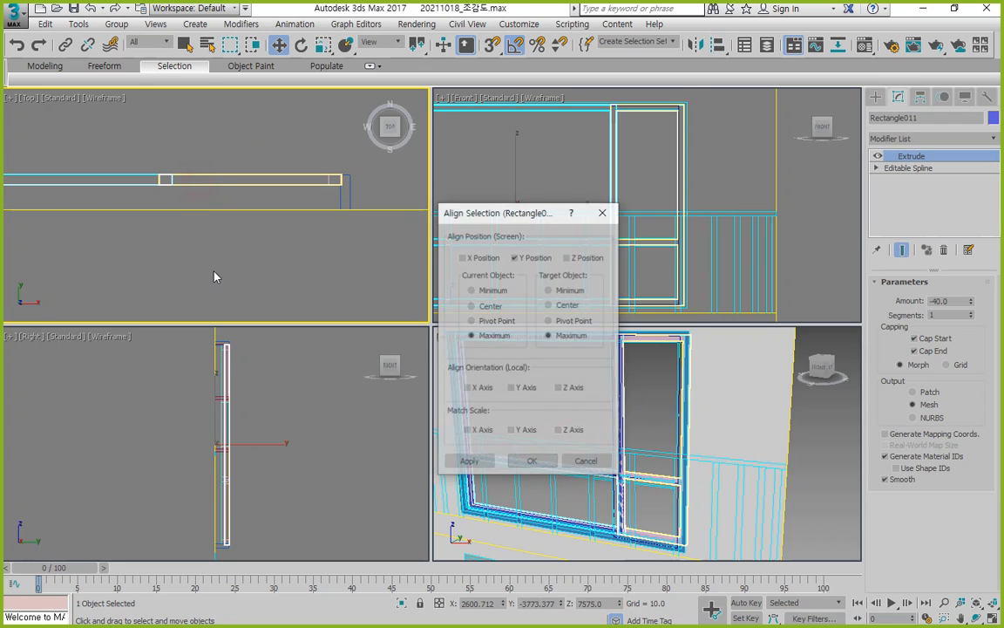
pyautogui.click(494, 291)
pyautogui.click(492, 337)
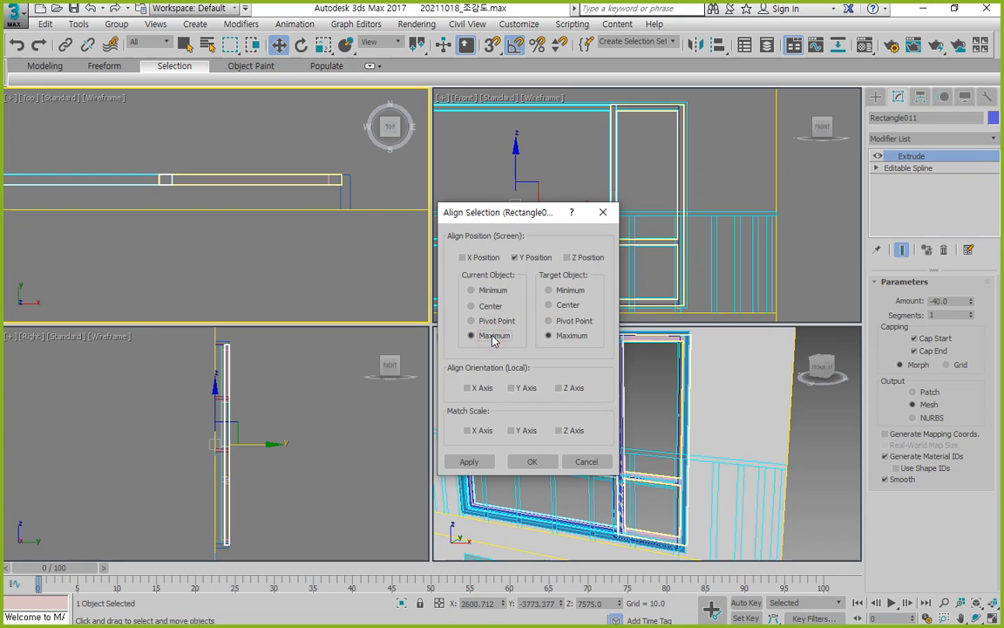
pyautogui.click(581, 295)
pyautogui.click(532, 461)
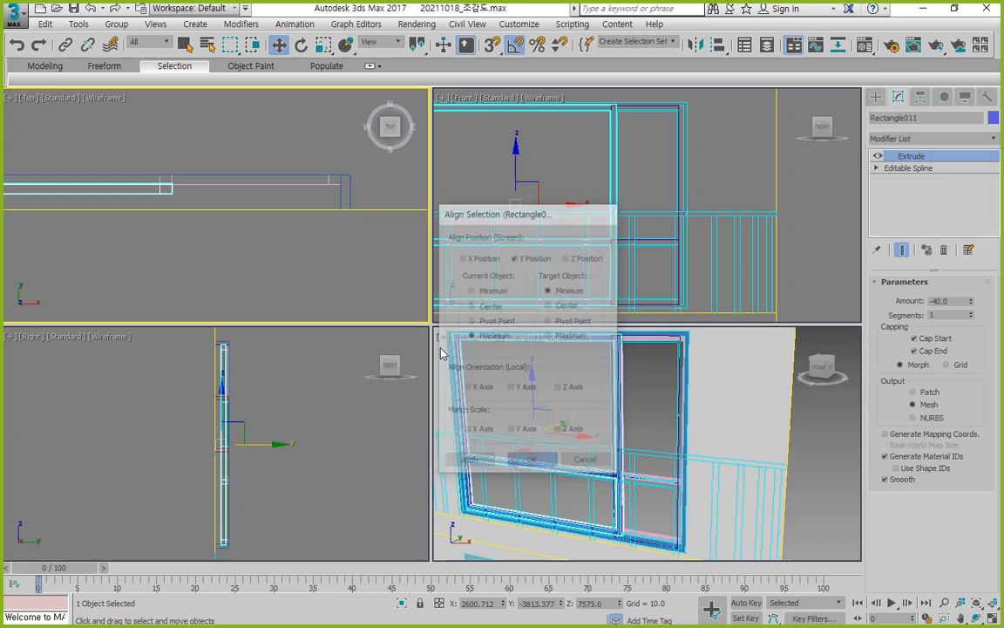
# Detach a copy of the wide sash's two inner opening splines as "정면 큰창 유리" and leave spline editing
pyautogui.scroll(-5, 691, 385)
pyautogui.moveTo(750, 393); pyautogui.dragTo(745, 397, button='middle')
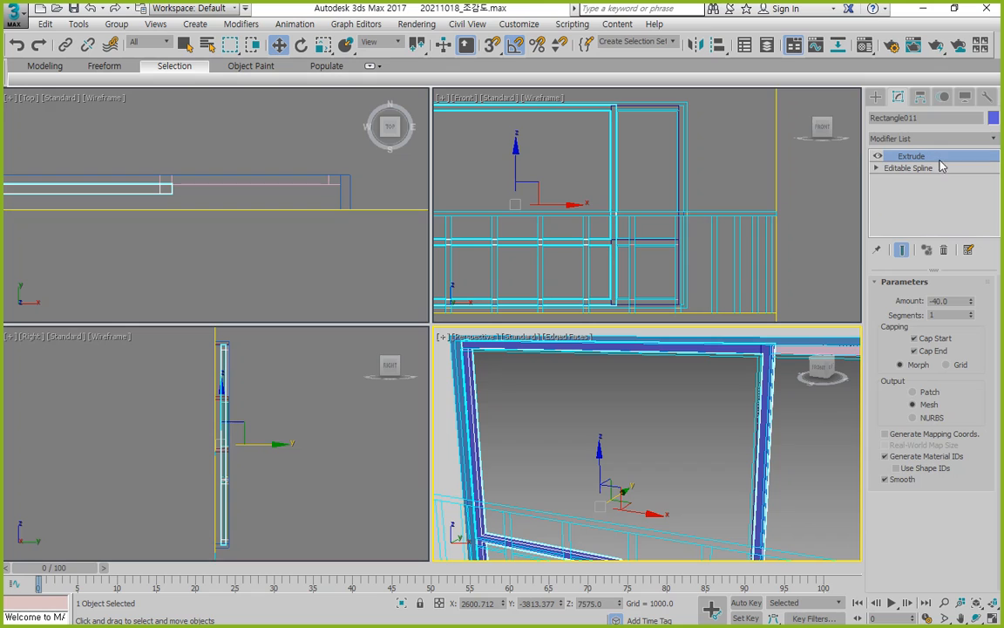
pyautogui.click(877, 167)
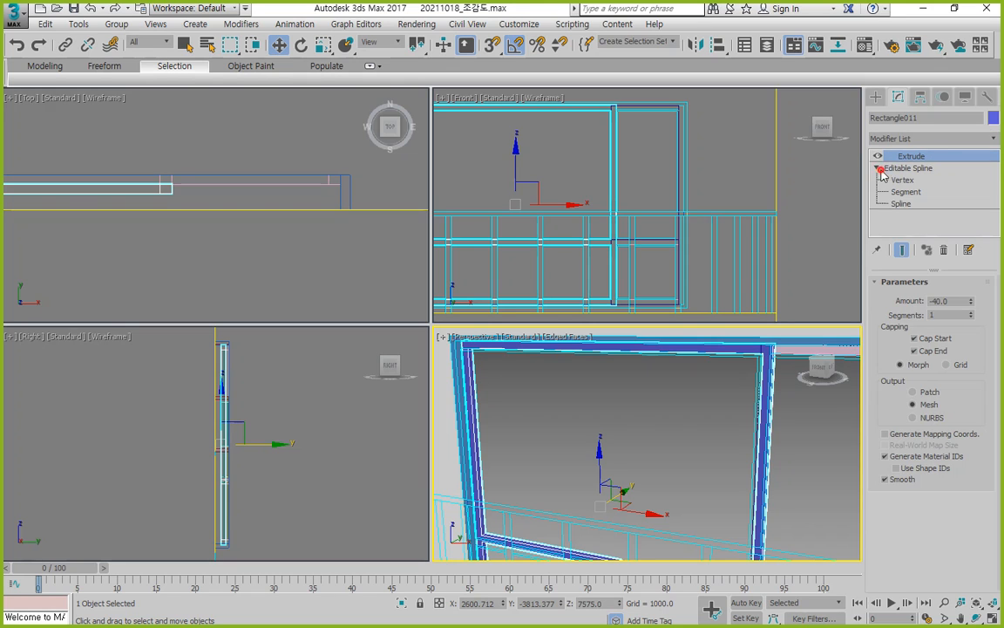
pyautogui.click(903, 204)
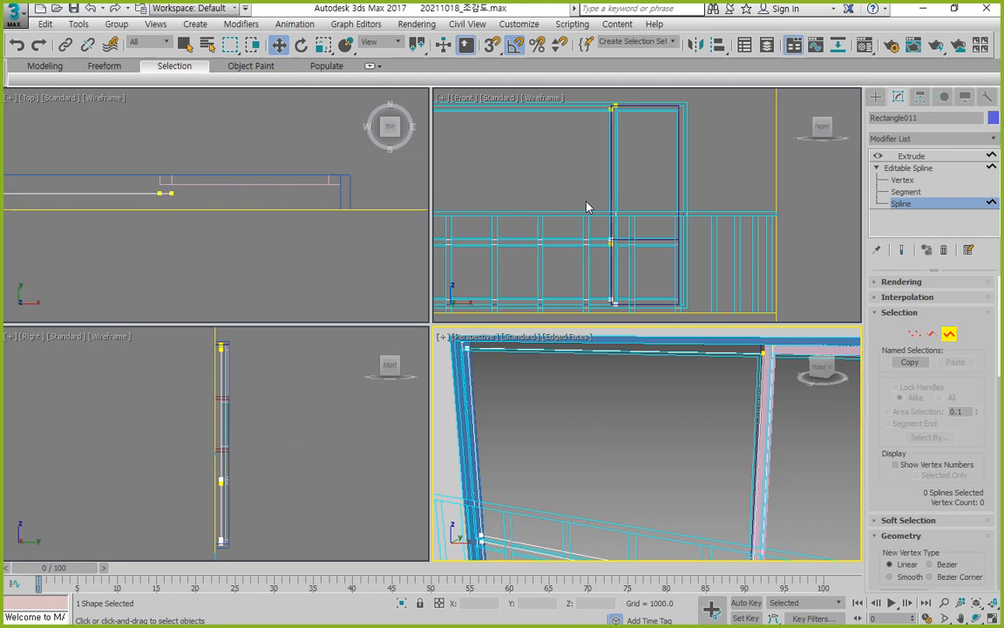
pyautogui.moveTo(587, 207); pyautogui.dragTo(549, 266)
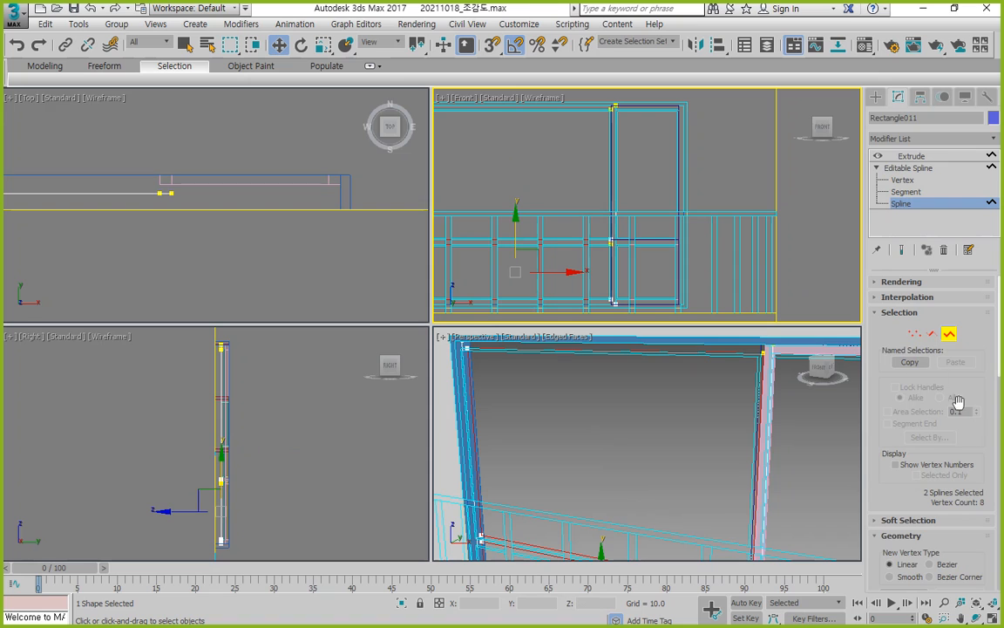
pyautogui.scroll(-8, 958, 401)
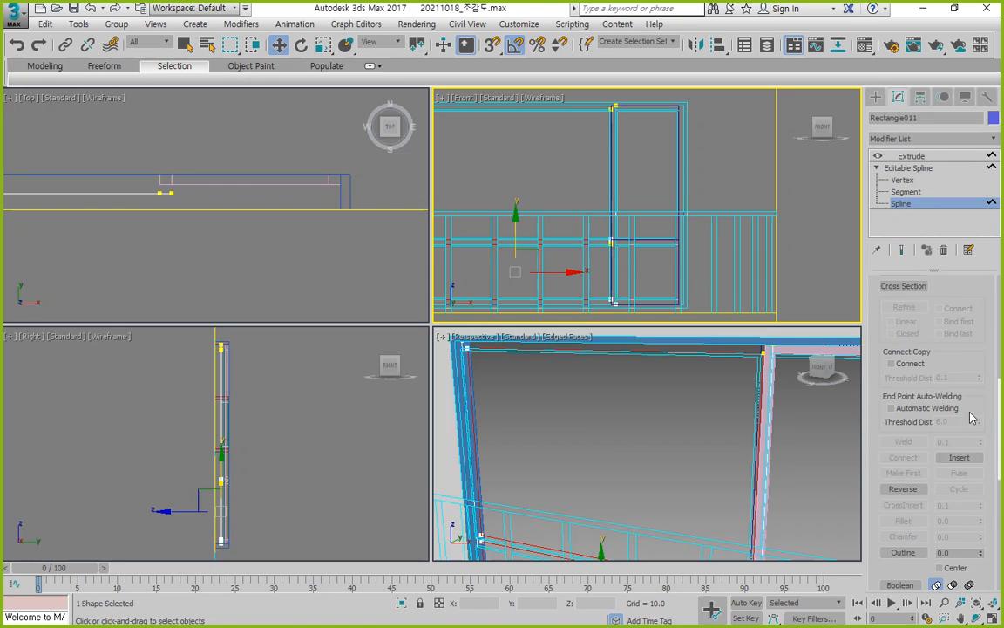
pyautogui.scroll(-10, 959, 410)
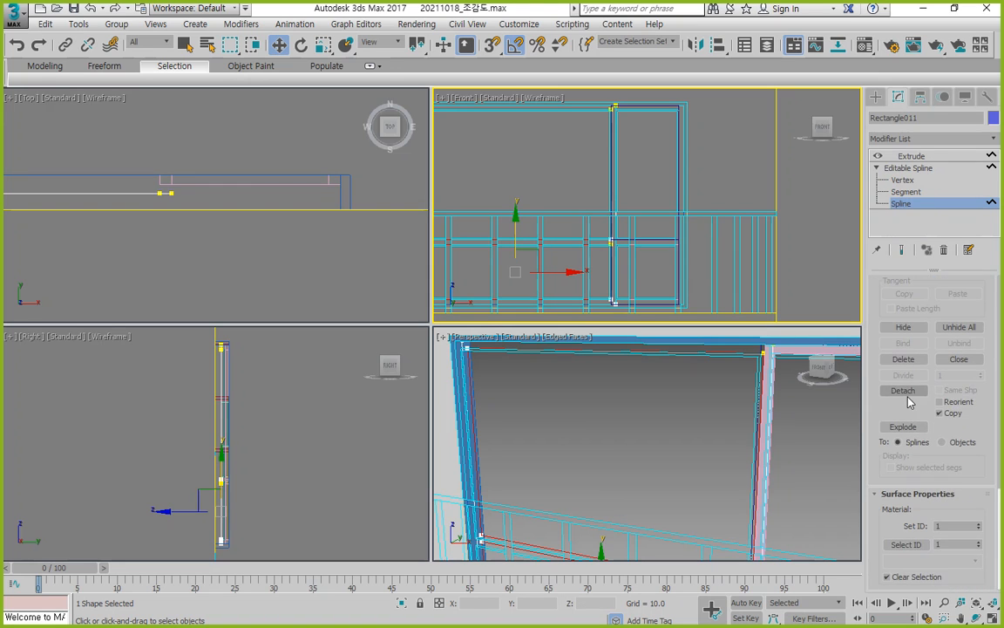
pyautogui.click(905, 391)
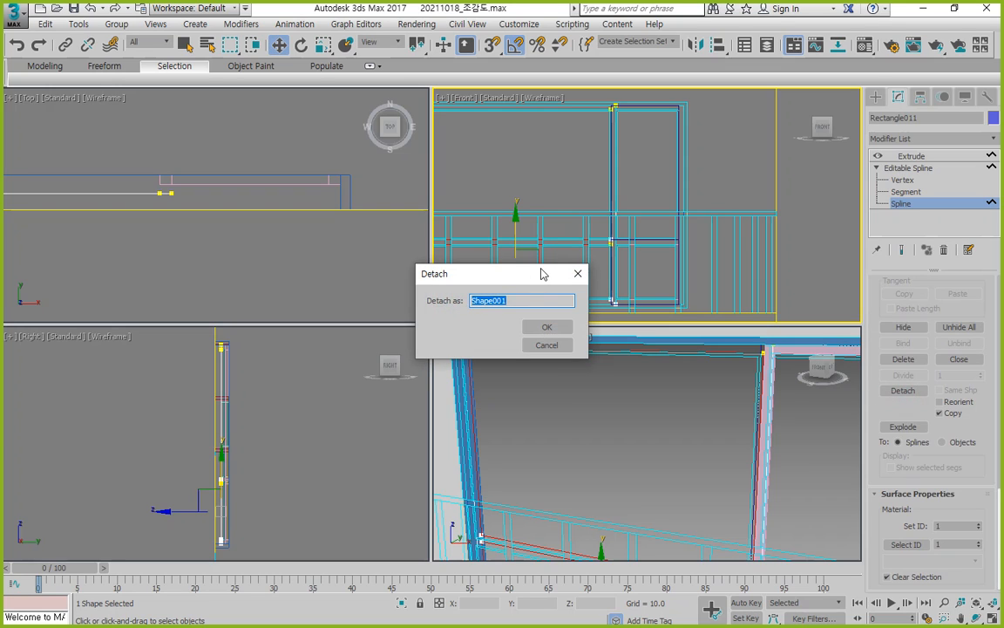
pyautogui.write('정ㅁ')
pyautogui.press('Return')
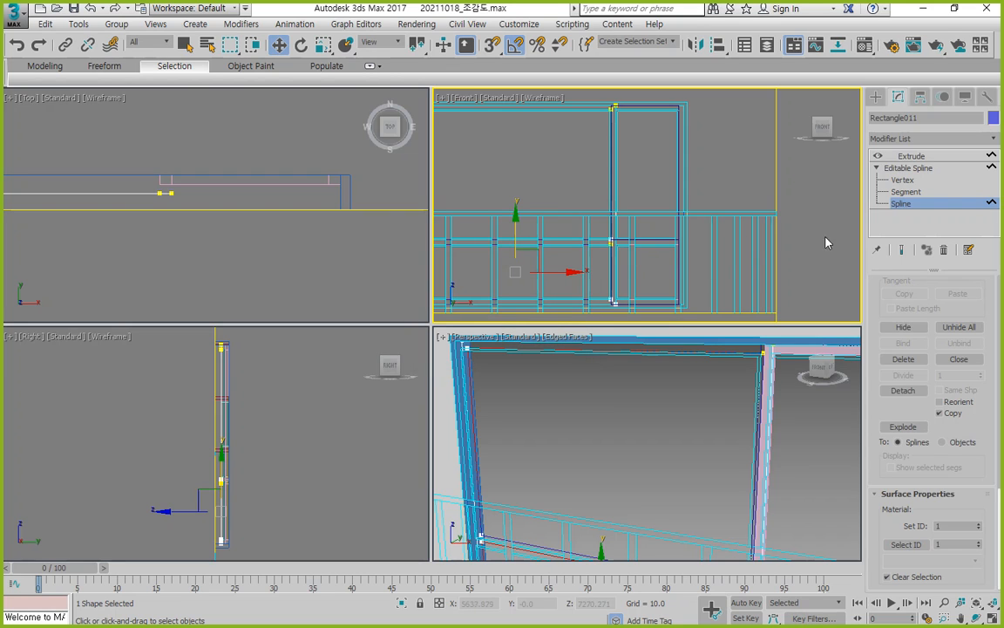
pyautogui.click(910, 204)
pyautogui.click(302, 264)
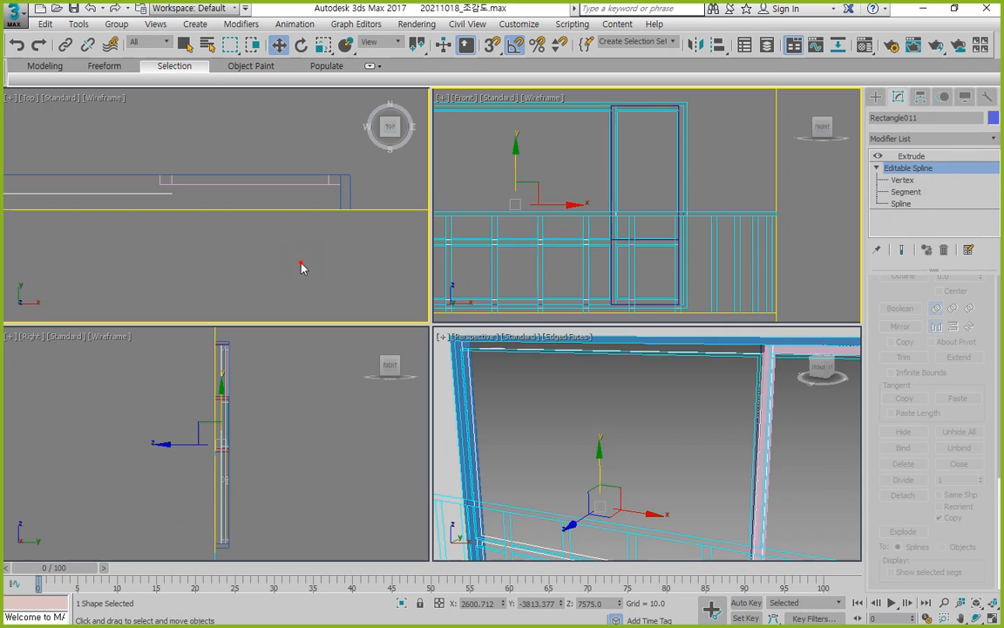
# Select the detached glass shape 정면 큰창 유리 and extrude it by -10
pyautogui.press('s')
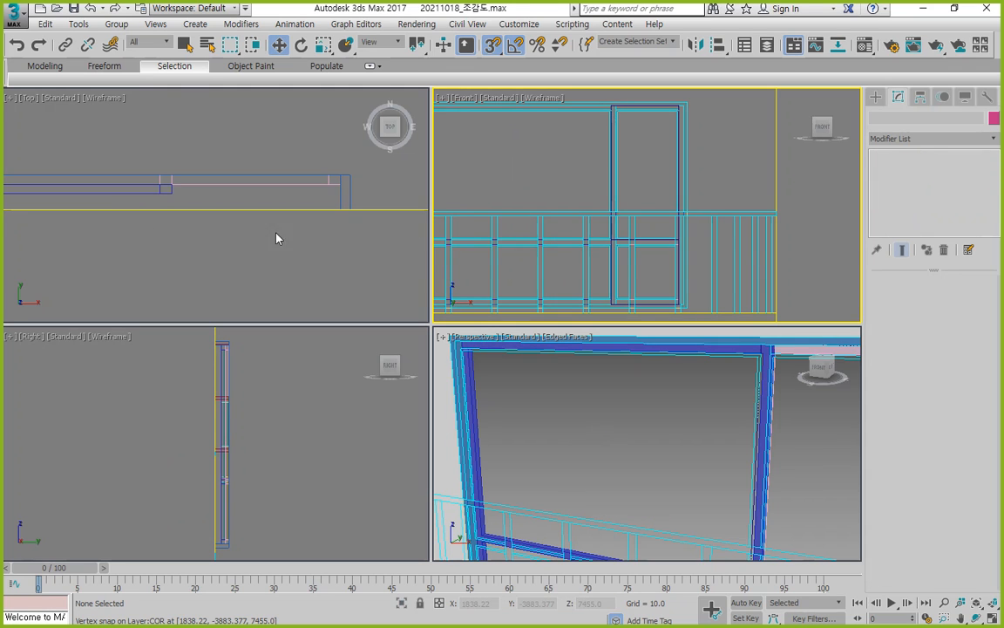
pyautogui.click(134, 202)
pyautogui.click(164, 188)
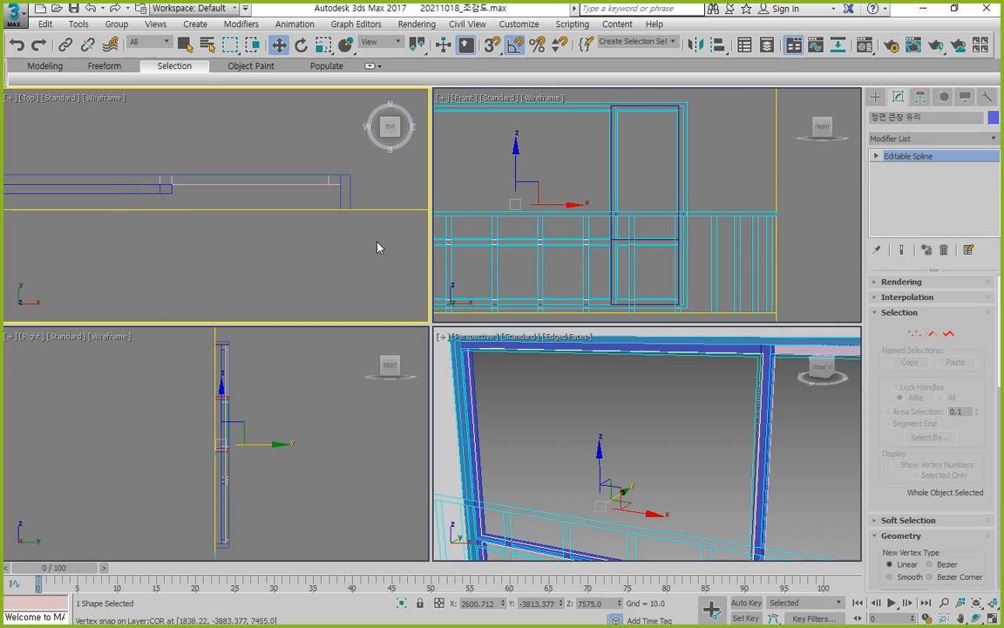
pyautogui.click(937, 140)
pyautogui.press('e')
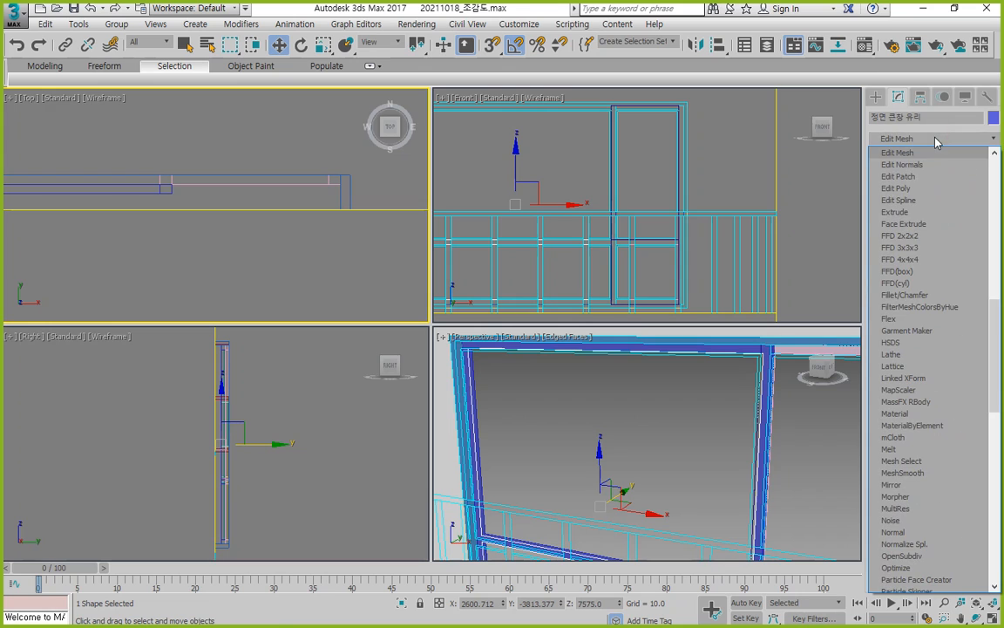
pyautogui.click(906, 215)
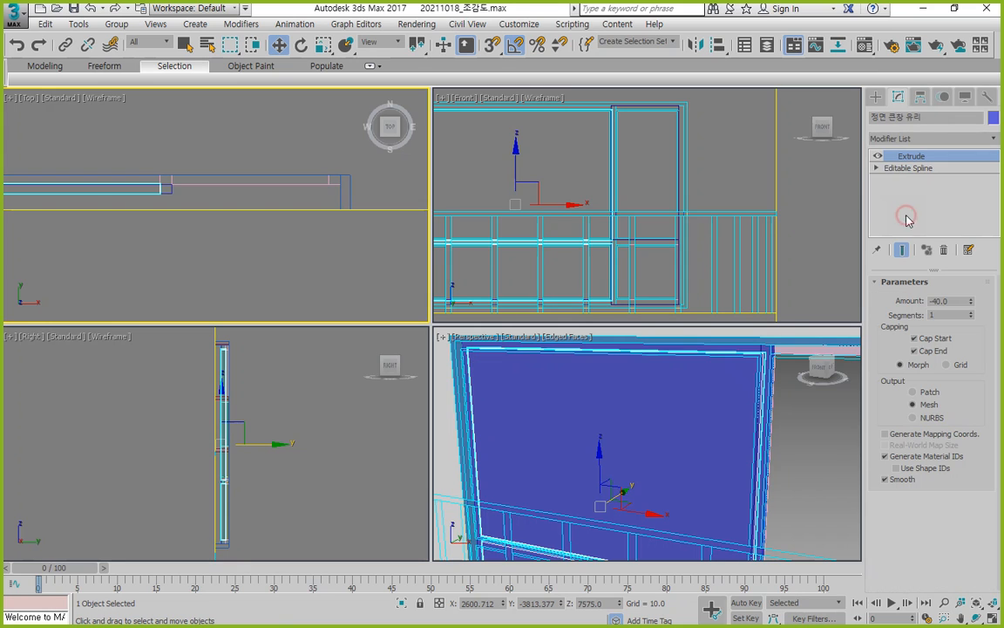
pyautogui.doubleClick(949, 302)
pyautogui.write('-10')
pyautogui.press('Return')
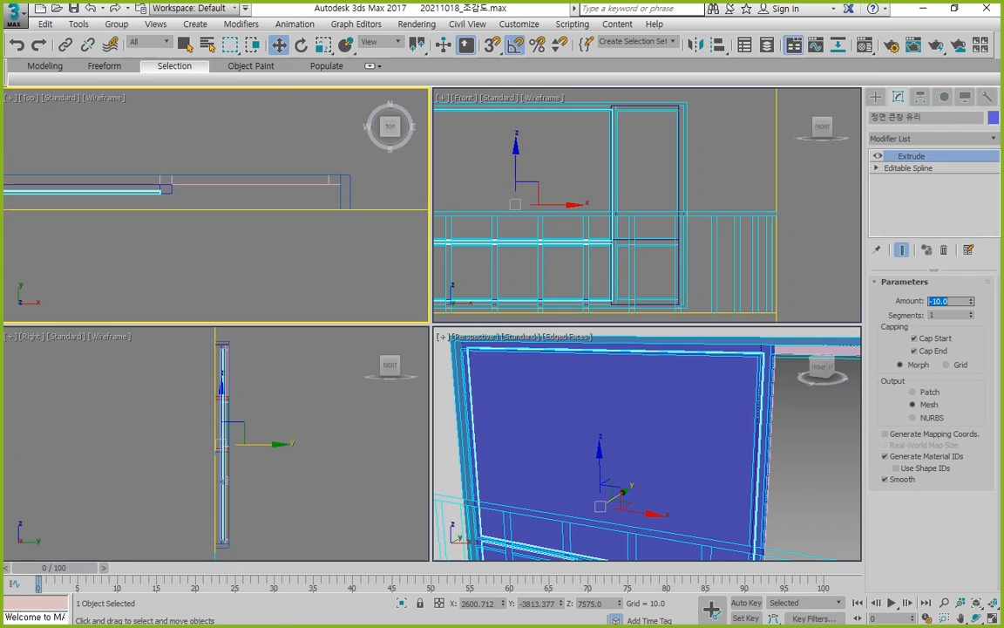
# Align the glass to the wide sash in the Top view, on Y position only, maximum to maximum
pyautogui.scroll(3, 217, 174)
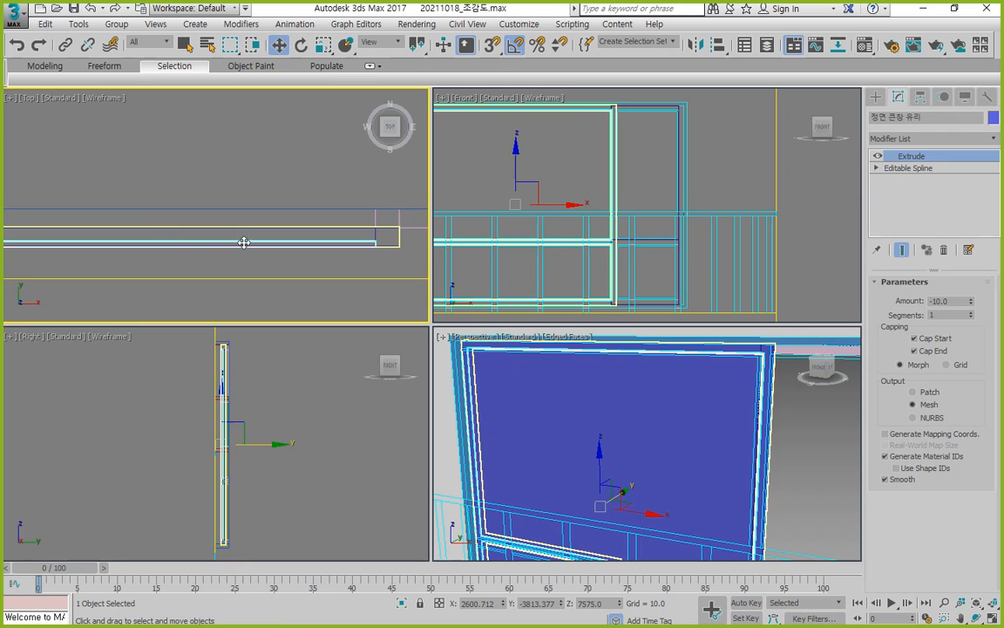
pyautogui.hotkey('alt', 'a')
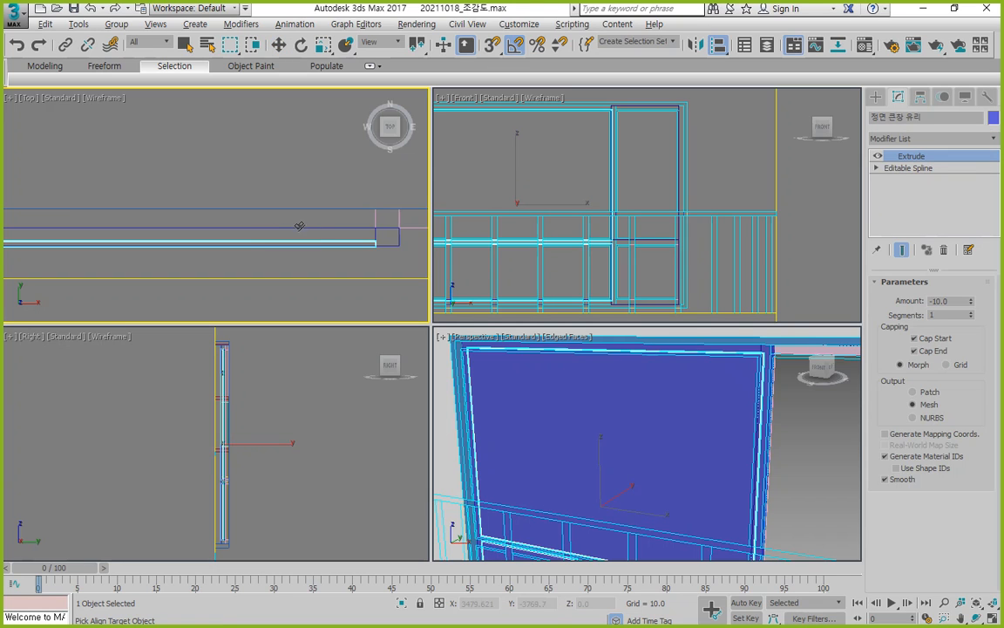
pyautogui.click(299, 230)
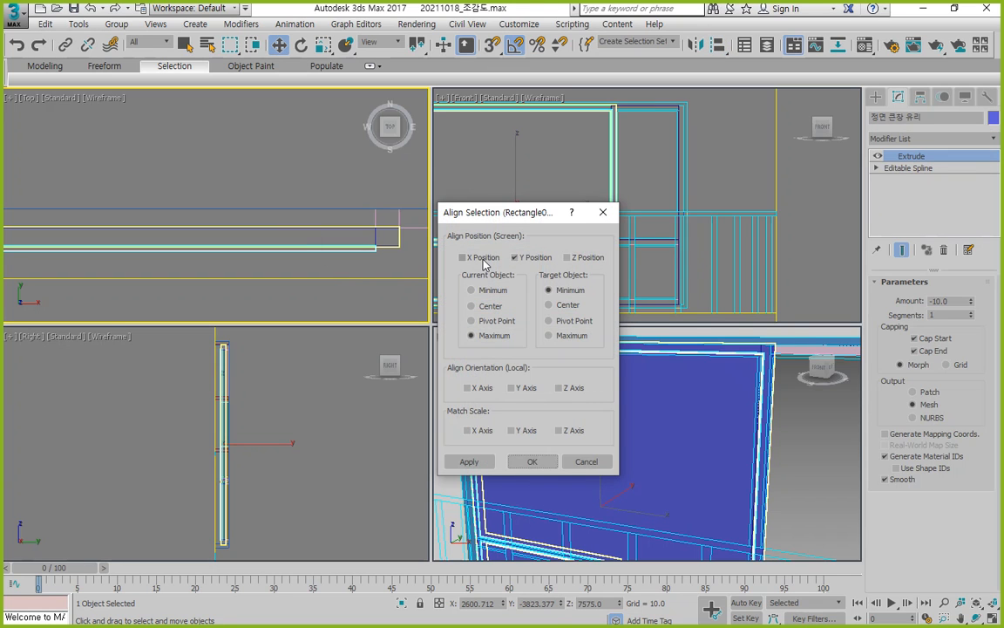
pyautogui.click(481, 291)
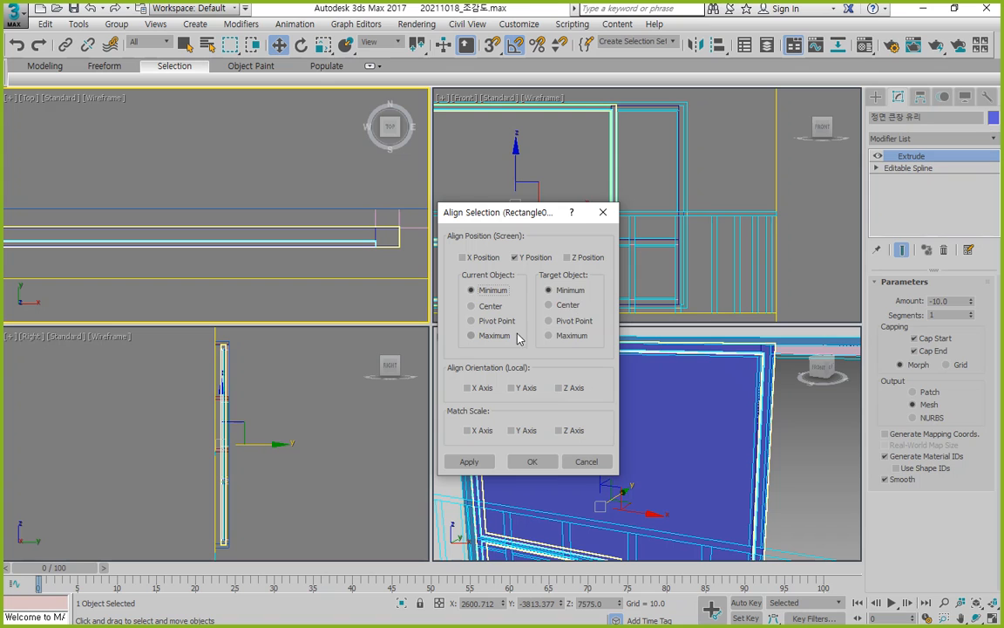
pyautogui.click(564, 343)
pyautogui.click(498, 340)
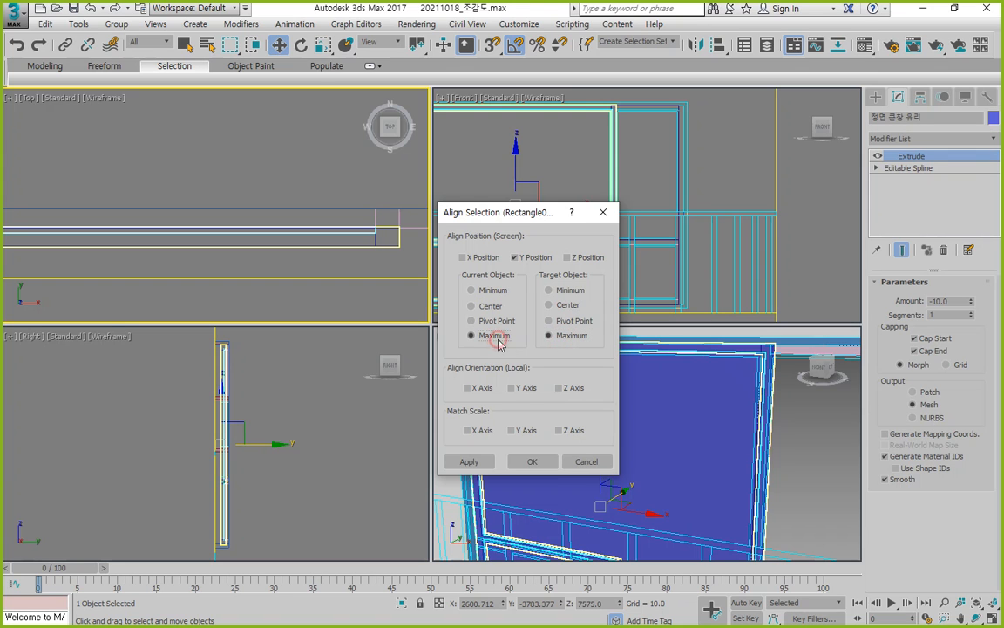
pyautogui.click(532, 462)
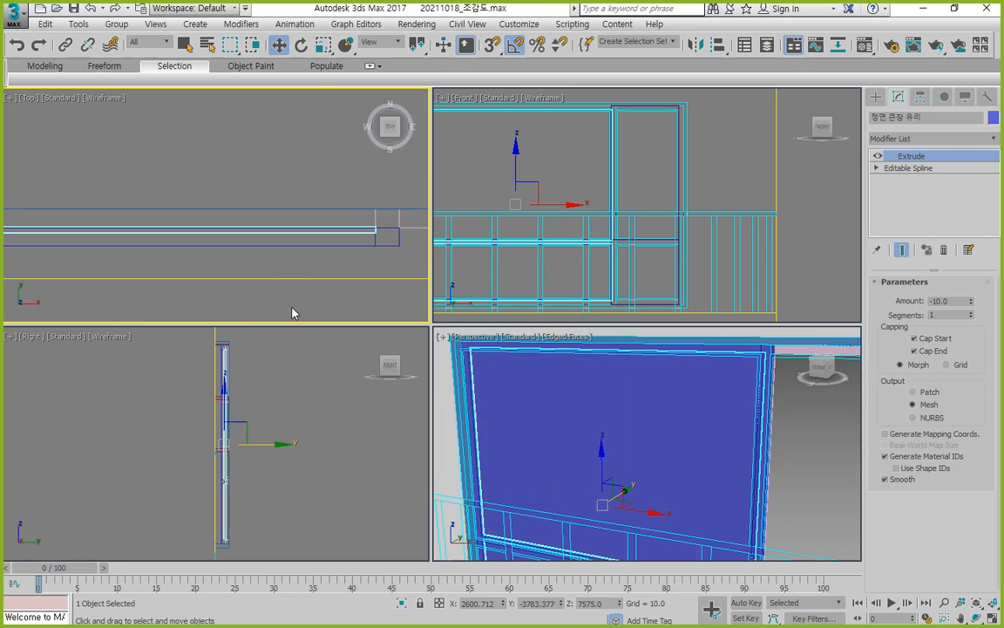
pyautogui.click(292, 312)
pyautogui.moveTo(353, 235); pyautogui.dragTo(266, 212, button='middle')
# Open the object color settings for the extruded glass
pyautogui.click(605, 440)
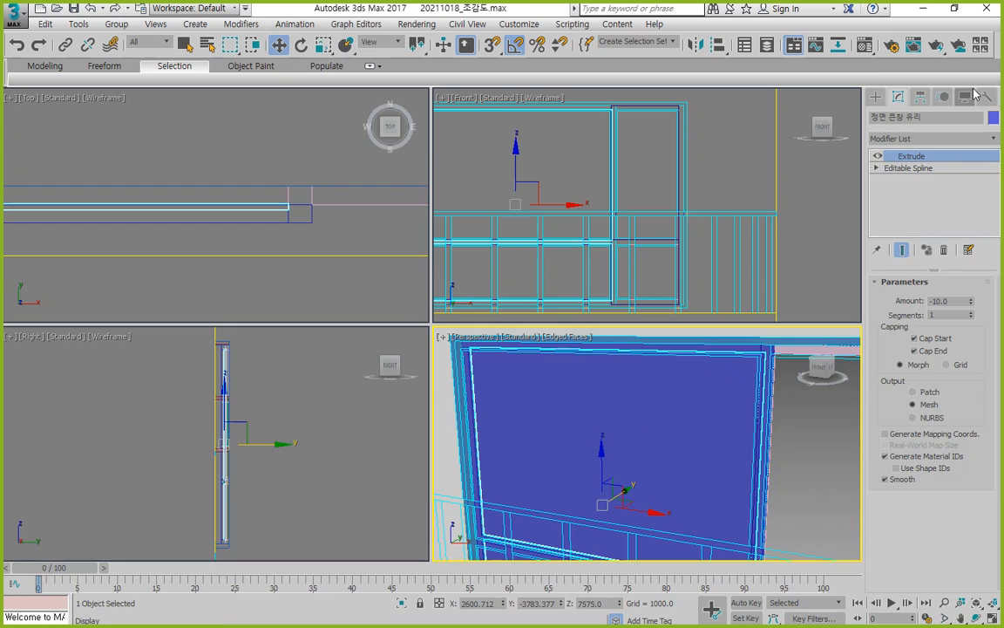
pyautogui.click(995, 117)
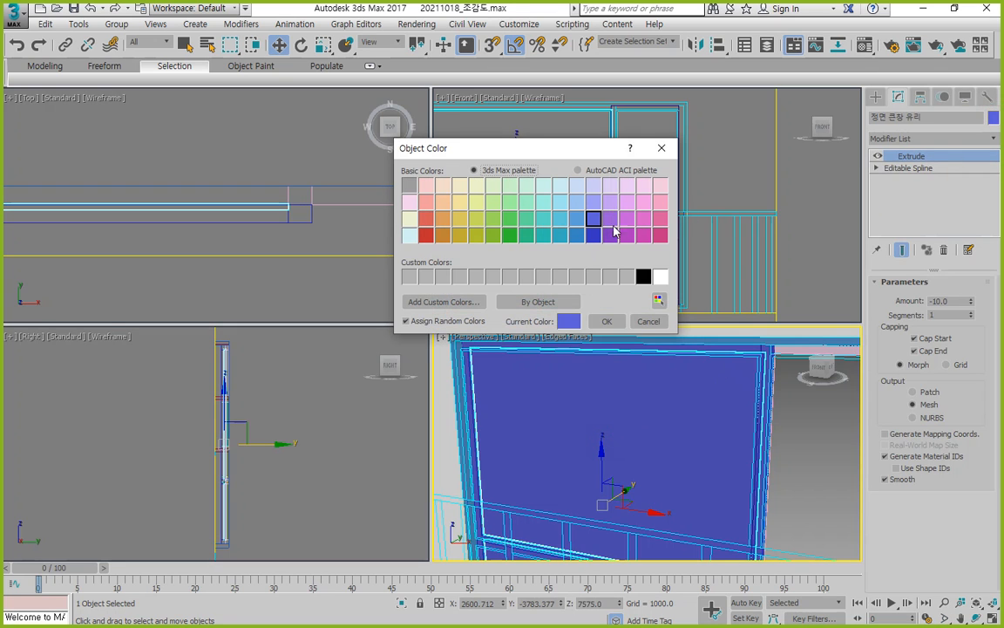
# Change the wide window's glass pane to a pale lavender object colour and deselect it
pyautogui.click(597, 187)
pyautogui.click(607, 321)
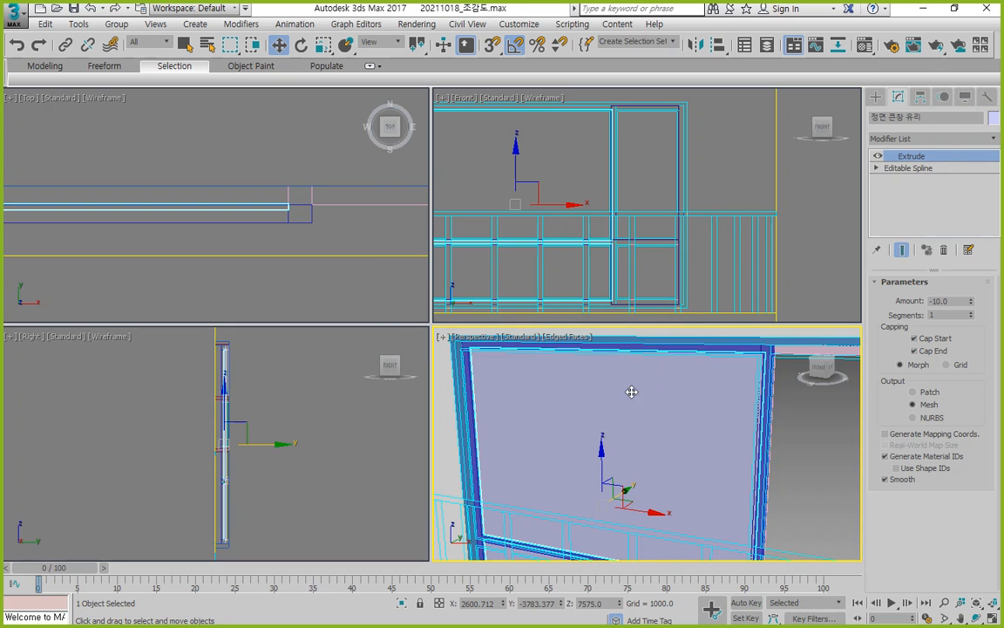
pyautogui.click(719, 154)
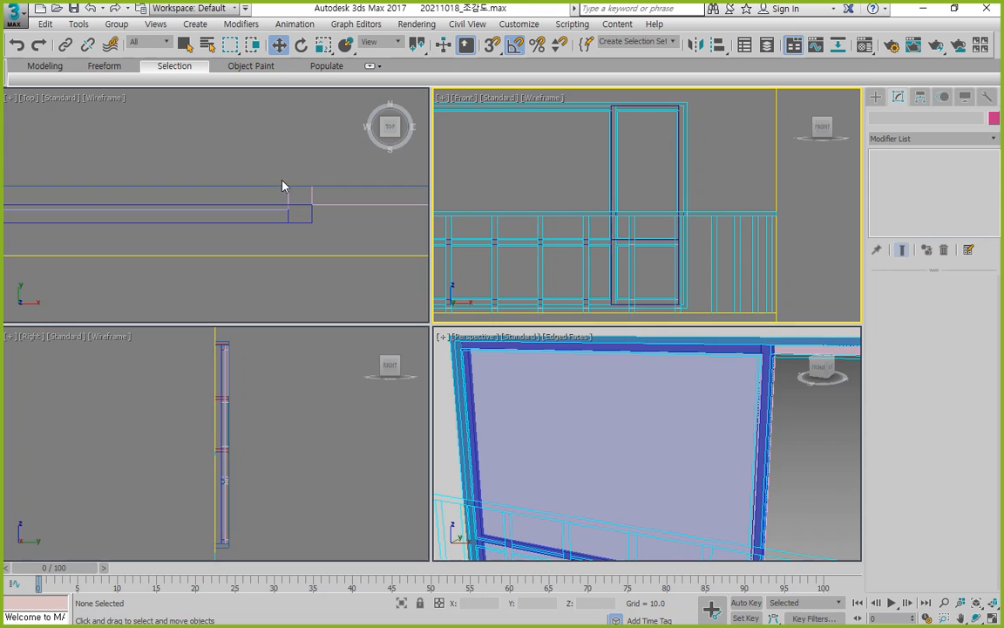
# Detach a copy of the narrow sash frame's inner splines as a separate shape named 정면 큰창 유리
pyautogui.click(358, 203)
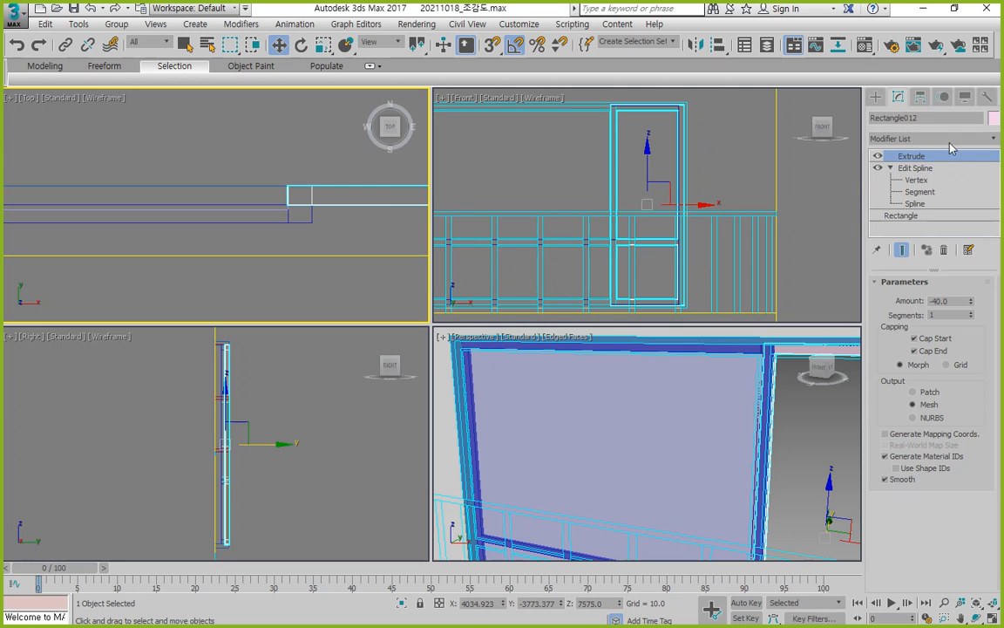
pyautogui.click(915, 203)
pyautogui.click(615, 272)
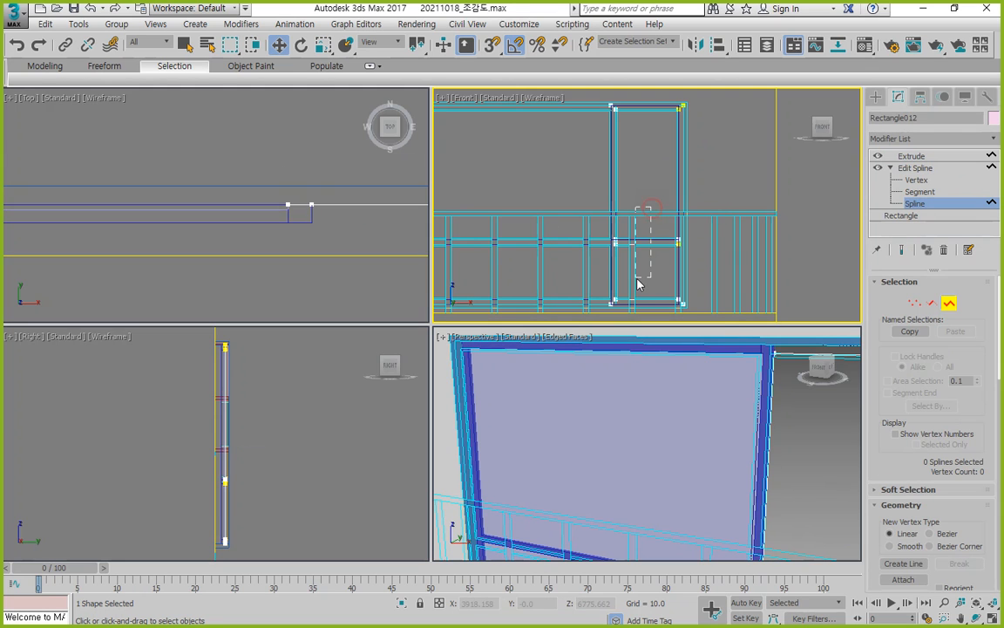
pyautogui.scroll(-5, 942, 349)
pyautogui.scroll(-10, 958, 395)
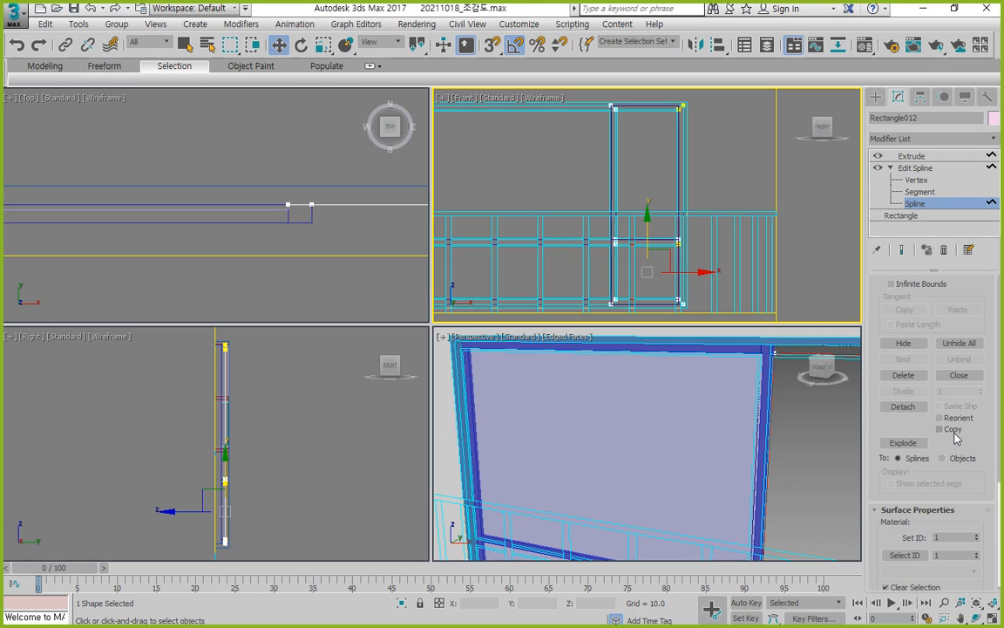
pyautogui.click(939, 429)
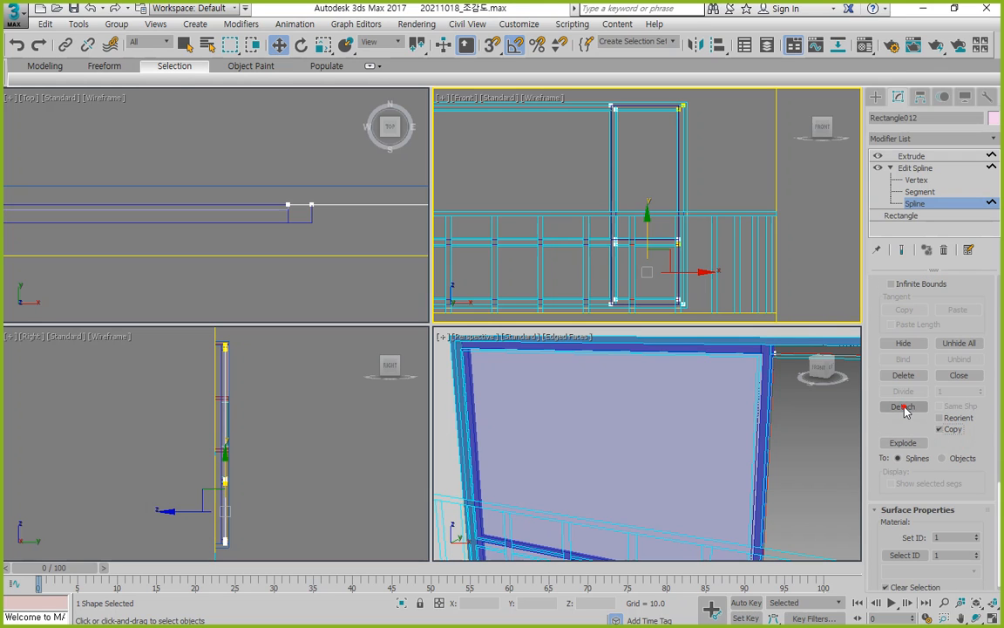
pyautogui.click(903, 407)
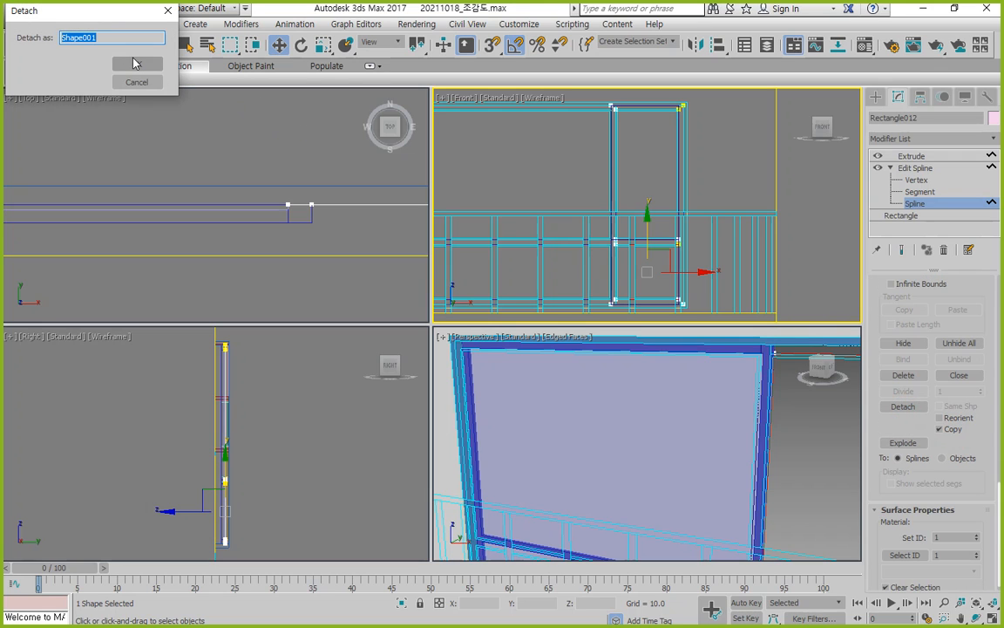
pyautogui.write('창틀')
pyautogui.write(' 큰창 유리')
pyautogui.press('Return')
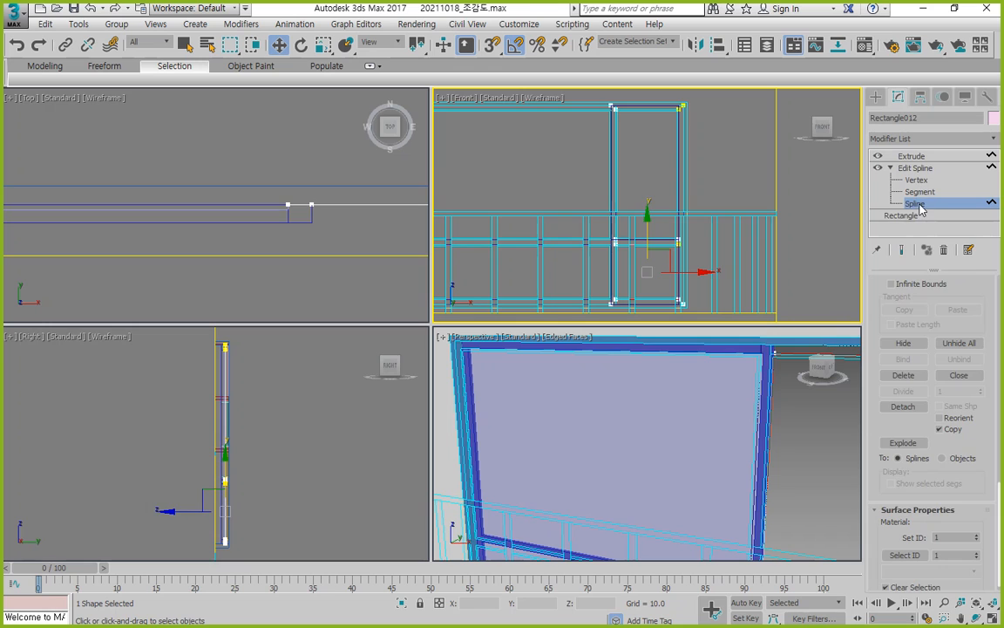
pyautogui.click(912, 168)
pyautogui.click(649, 135)
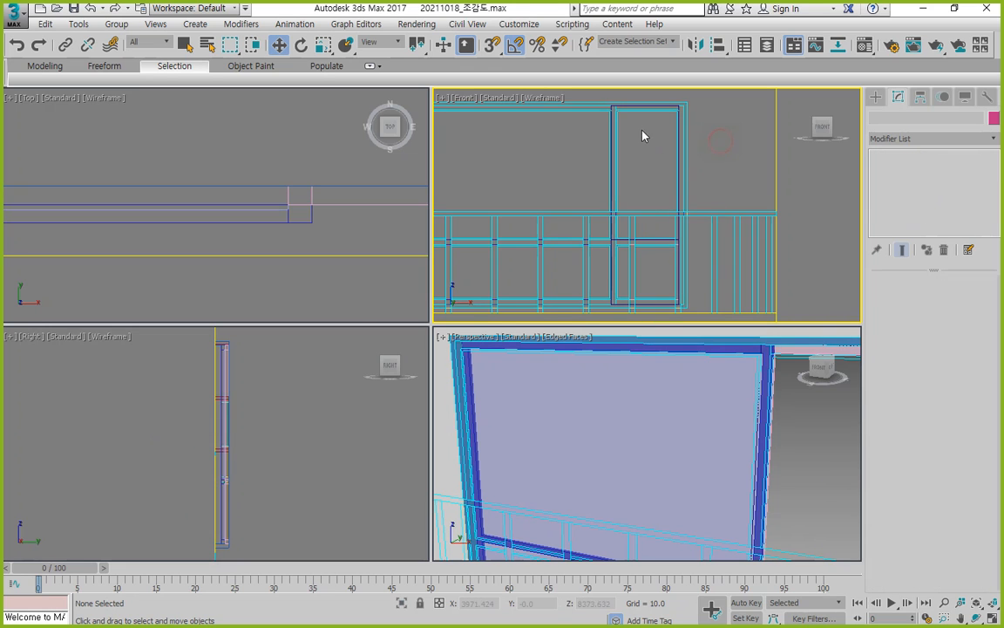
# Apply an Extrude modifier with an amount of -10 to the detached narrow glass shape
pyautogui.click(640, 110)
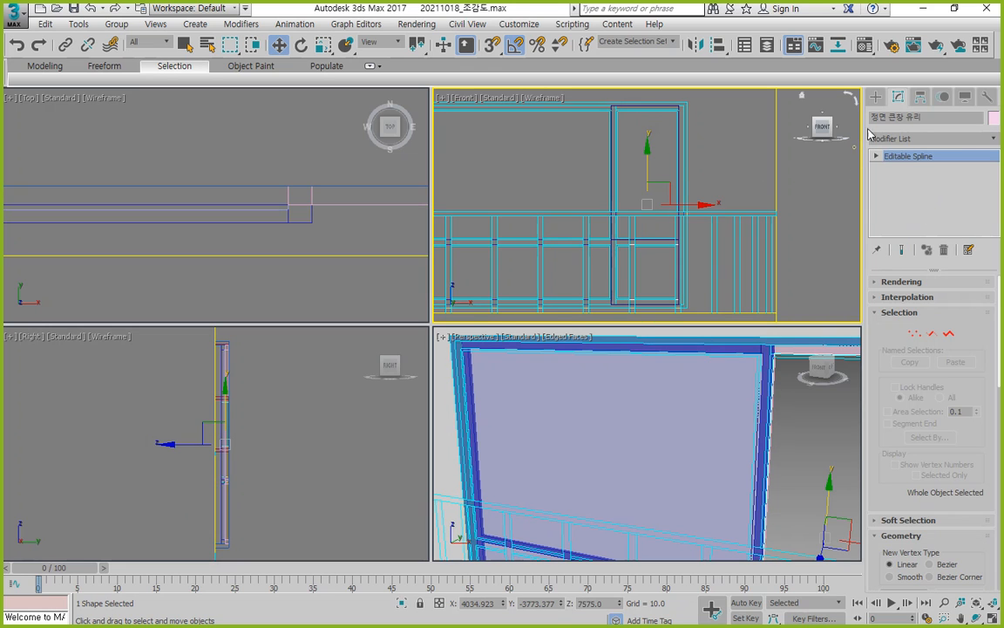
pyautogui.click(952, 145)
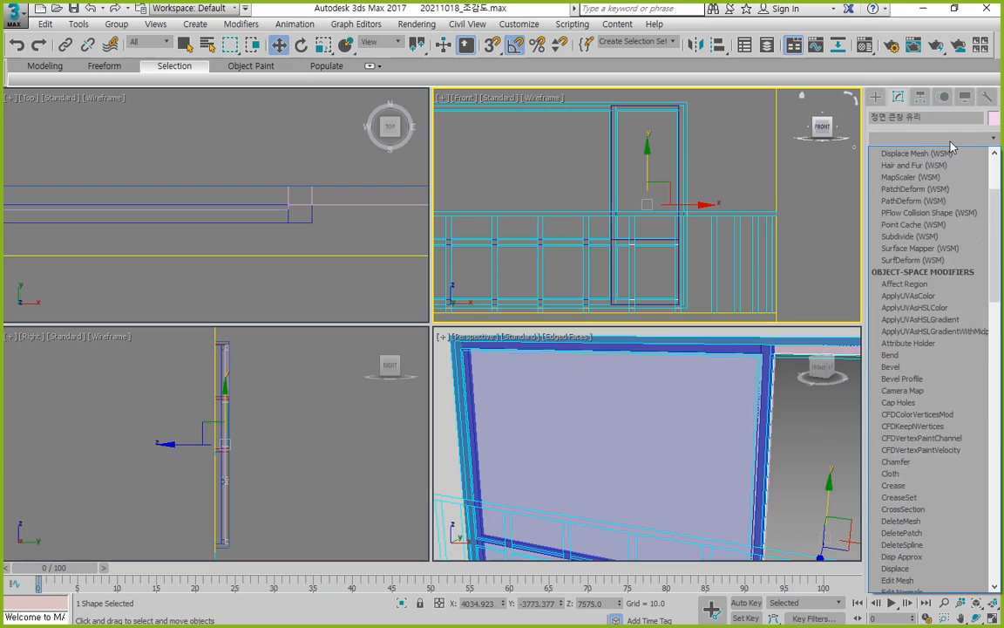
pyautogui.press('e')
pyautogui.click(924, 213)
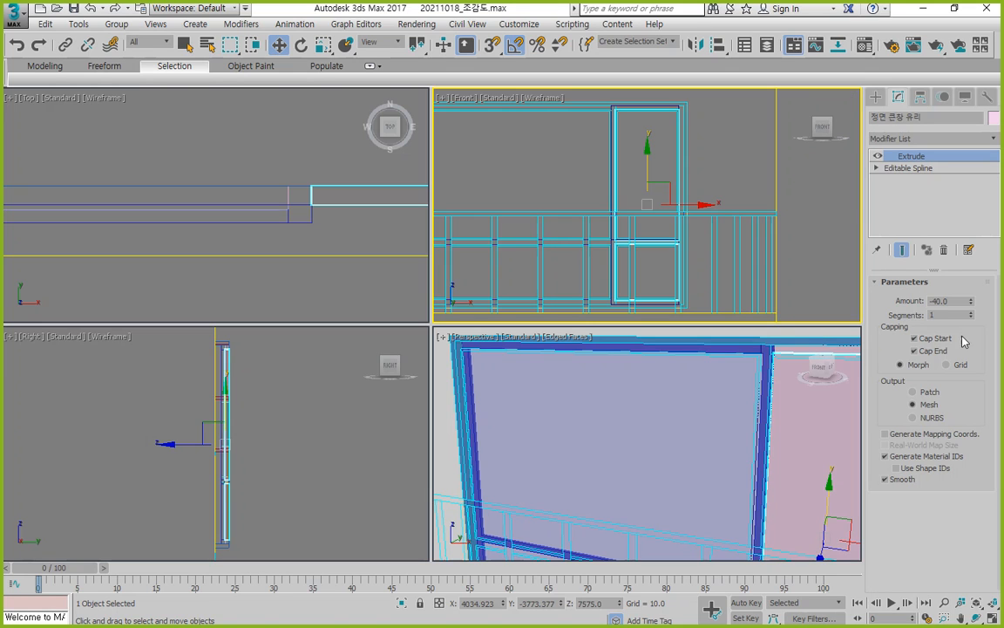
pyautogui.doubleClick(959, 301)
pyautogui.write('-10')
pyautogui.press('Return')
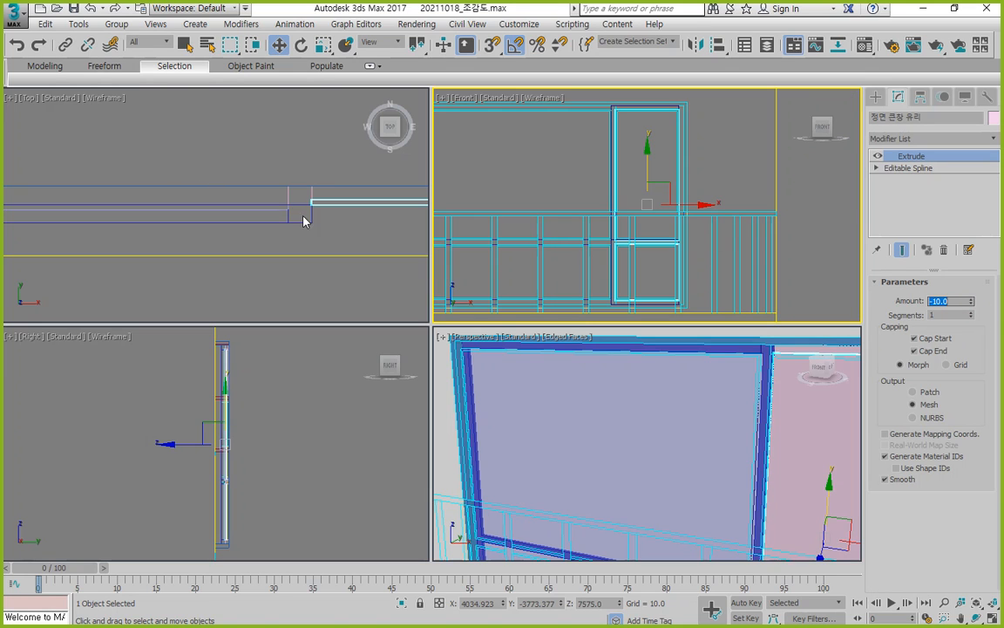
# Align the narrow glass pane to its surrounding sash frame
pyautogui.moveTo(303, 221); pyautogui.dragTo(153, 231, button='middle')
pyautogui.scroll(2, 179, 221)
pyautogui.hotkey('alt', 'a')
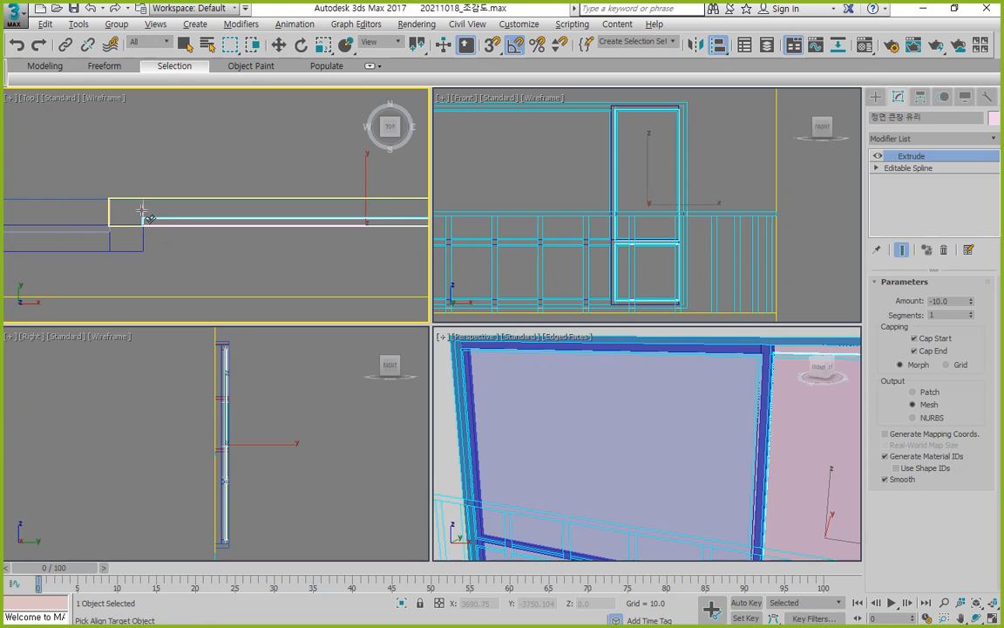
pyautogui.click(131, 197)
pyautogui.click(526, 457)
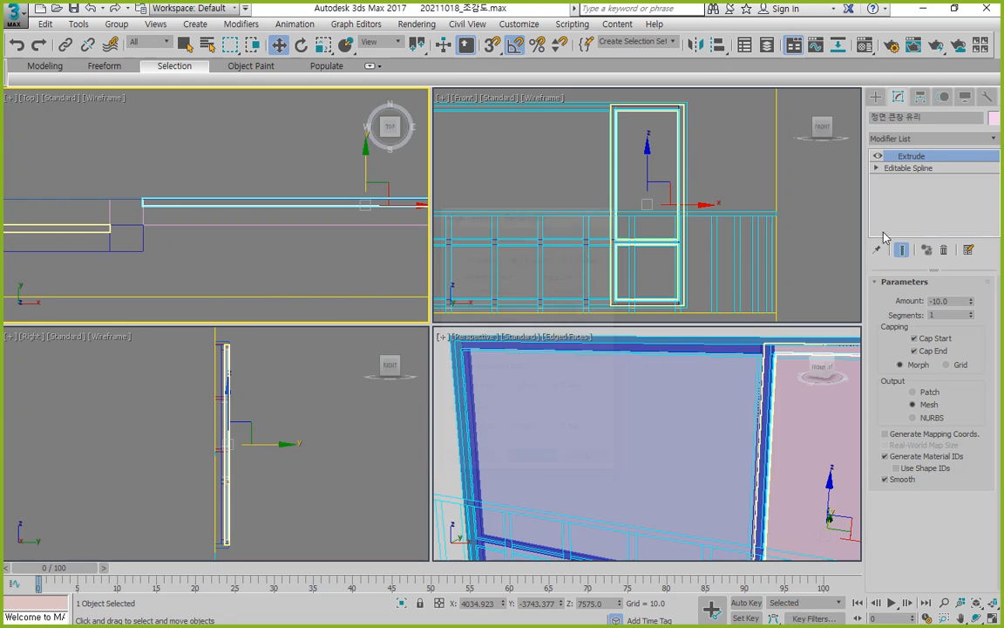
# Change the narrow glass pane's object colour to dark red and deselect it
pyautogui.moveTo(767, 432); pyautogui.dragTo(592, 390, button='middle')
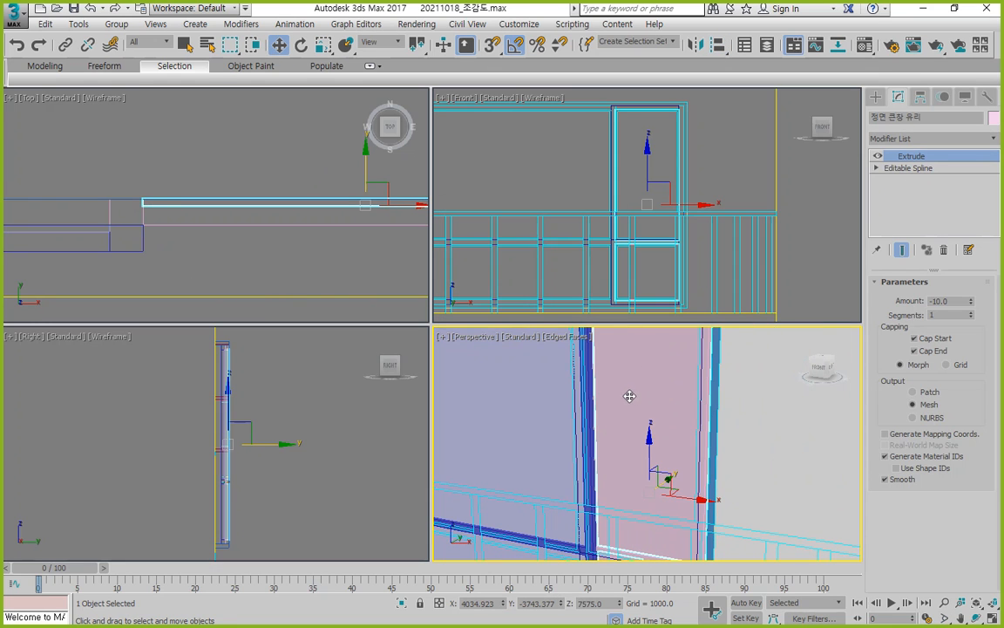
pyautogui.click(992, 118)
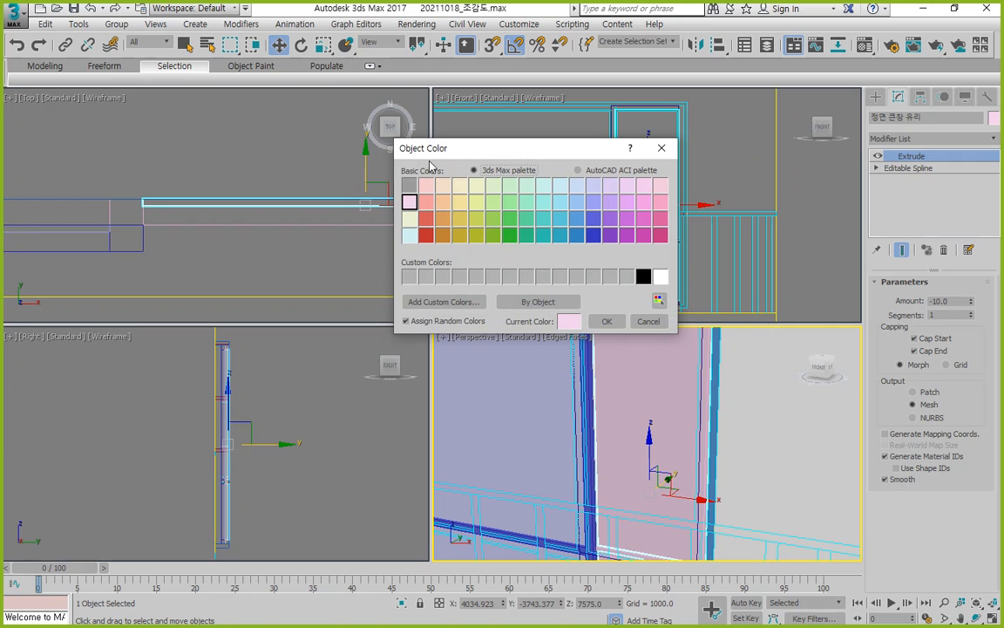
pyautogui.click(426, 236)
pyautogui.click(601, 321)
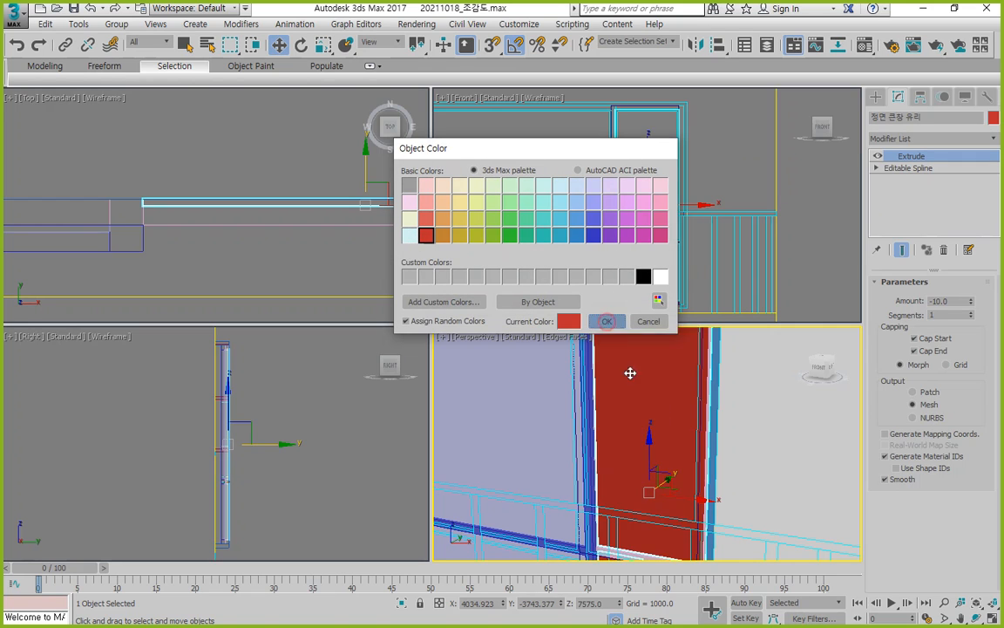
pyautogui.scroll(-2, 665, 383)
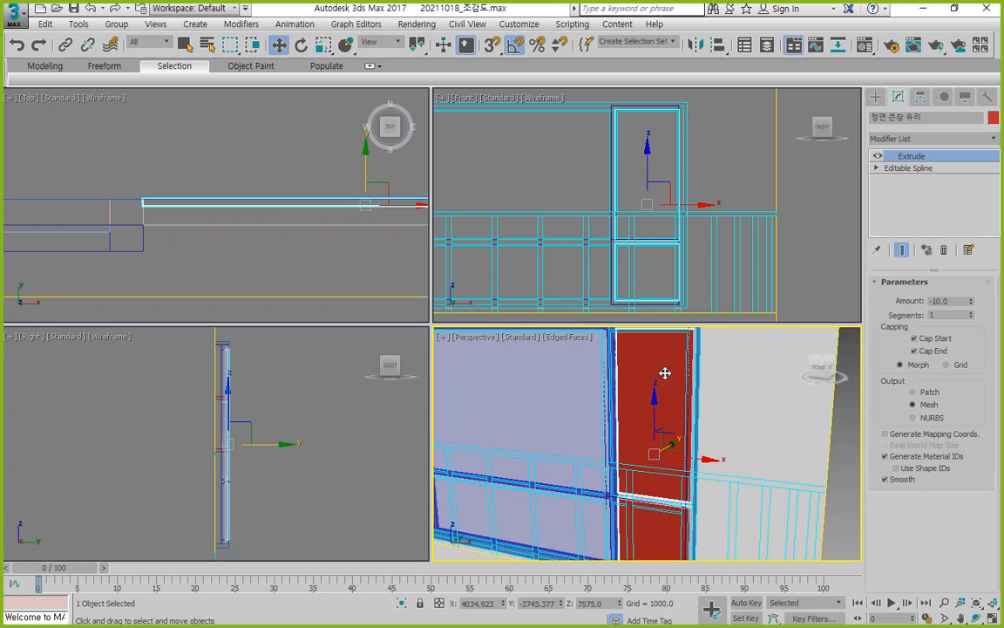
pyautogui.click(848, 464)
# Group all frames and glass panes of the large window under the name 정면 큰창
pyautogui.scroll(-2, 191, 192)
pyautogui.moveTo(189, 175); pyautogui.dragTo(103, 266)
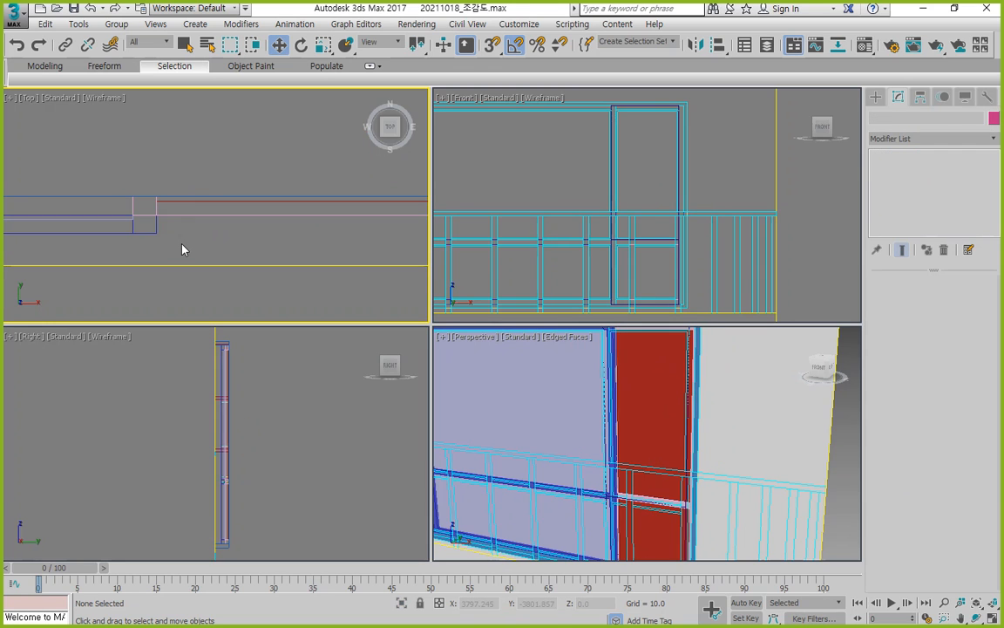
pyautogui.moveTo(184, 231); pyautogui.dragTo(100, 201)
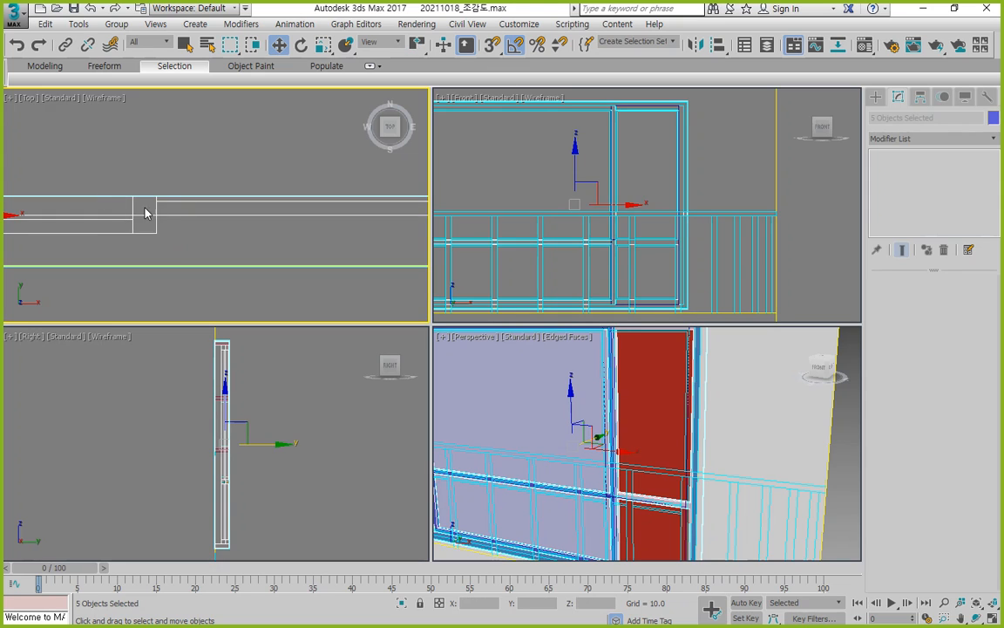
pyautogui.click(116, 23)
pyautogui.click(111, 39)
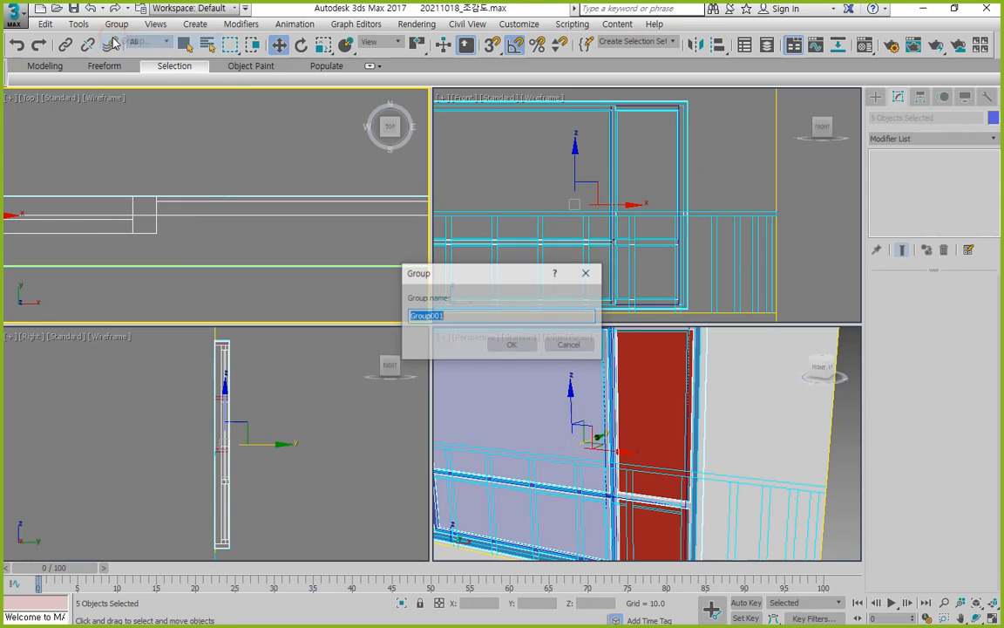
pyautogui.write('ㅊ')
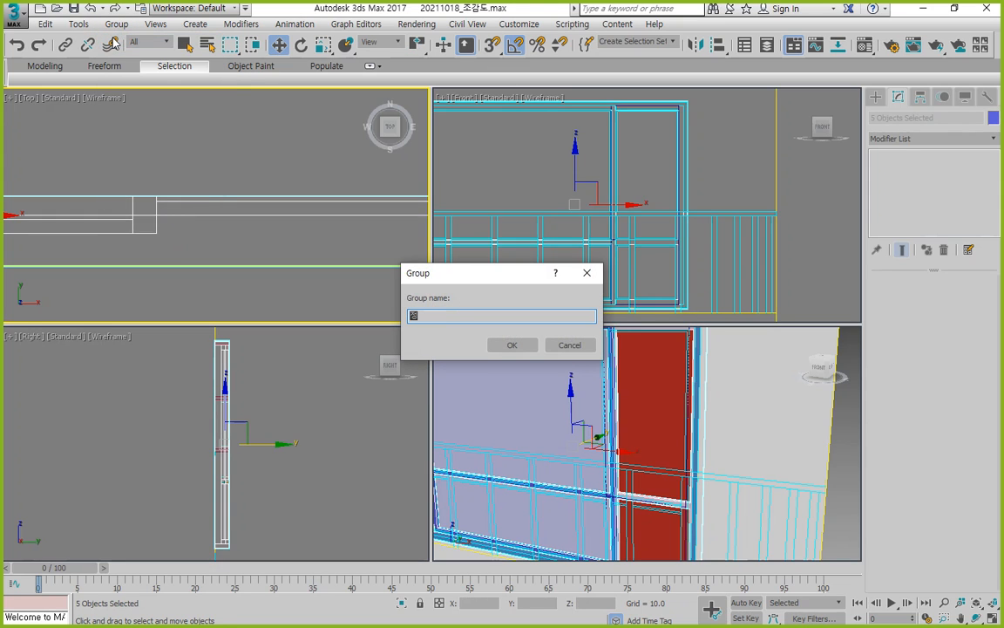
pyautogui.write('면틀')
pyautogui.press('Return')
pyautogui.click(802, 207)
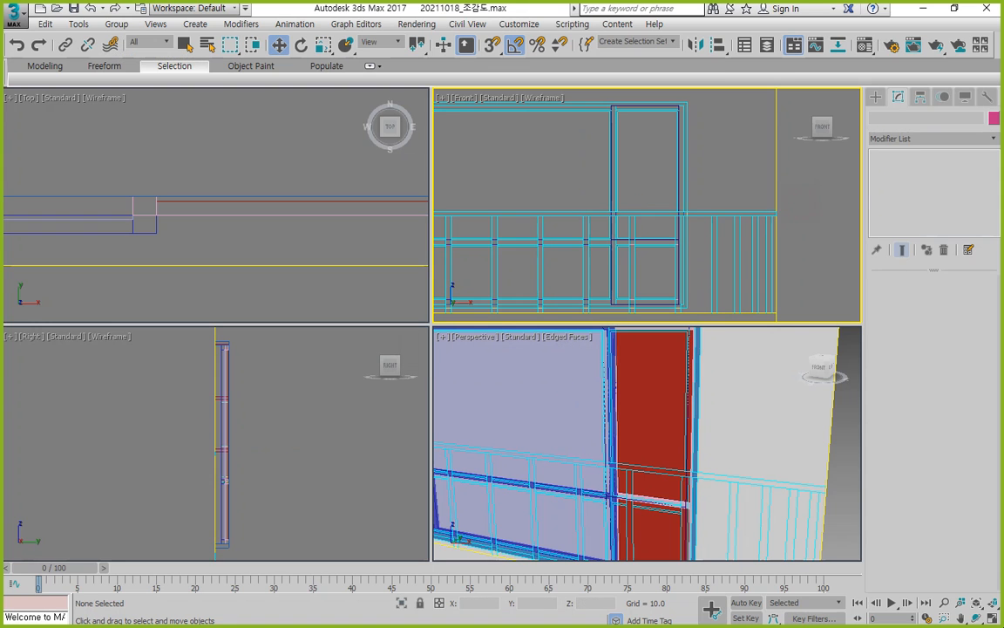
# Clone the top-floor large window group straight down as two instances spaced about 2937 units apart
pyautogui.hotkey('alt', 'w')
pyautogui.scroll(-4, 466, 205)
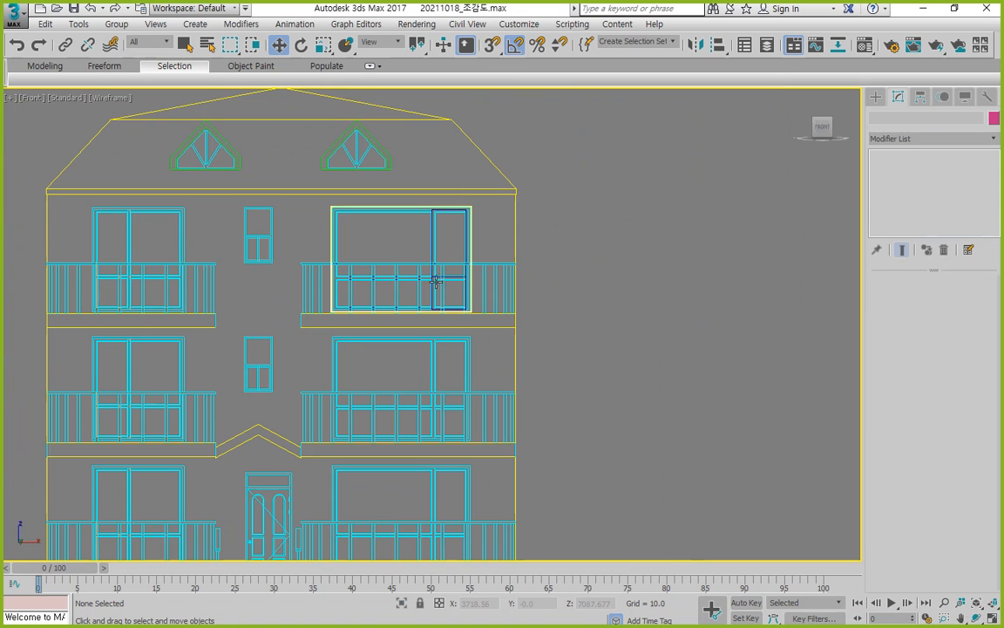
pyautogui.click(466, 206)
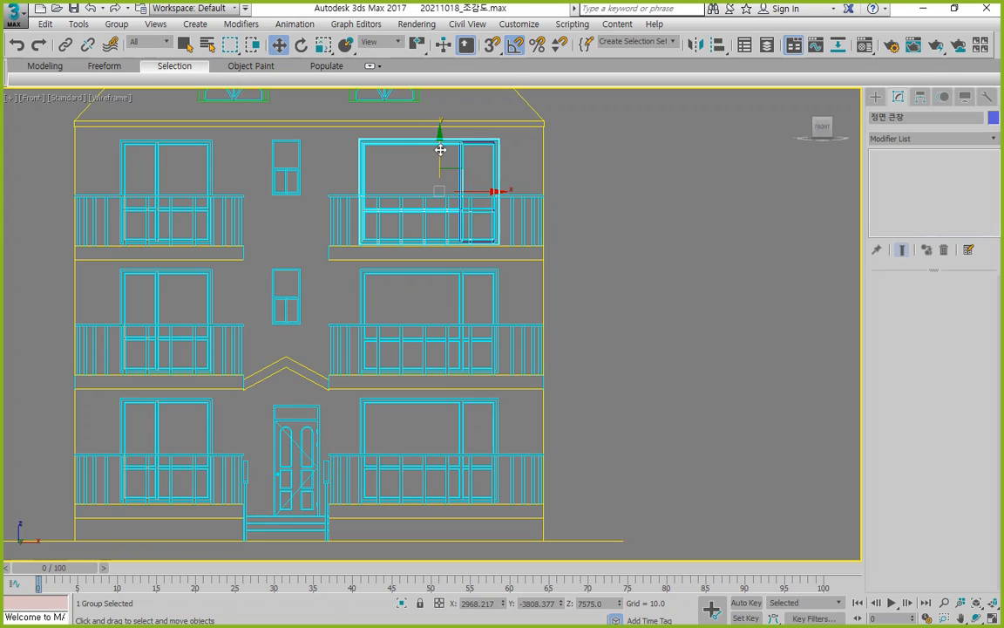
pyautogui.keyDown('shift'); pyautogui.moveTo(439, 150); pyautogui.dragTo(436, 286); pyautogui.keyUp('shift')
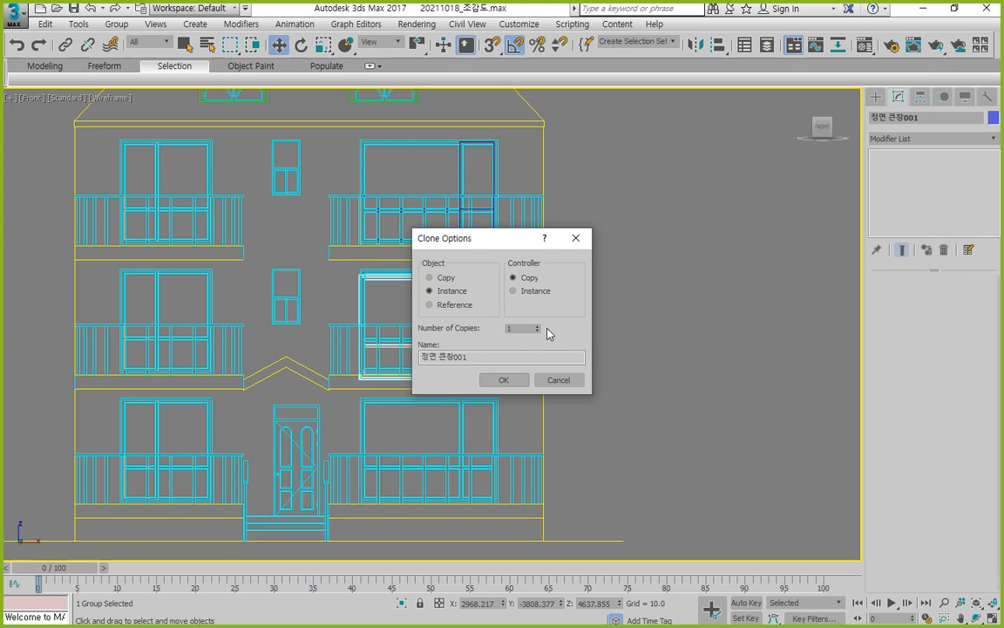
pyautogui.click(503, 380)
# Turn on snapping and move the middle-floor window copy up so its upper-left corner meets the drawn window outline
pyautogui.scroll(8, 352, 270)
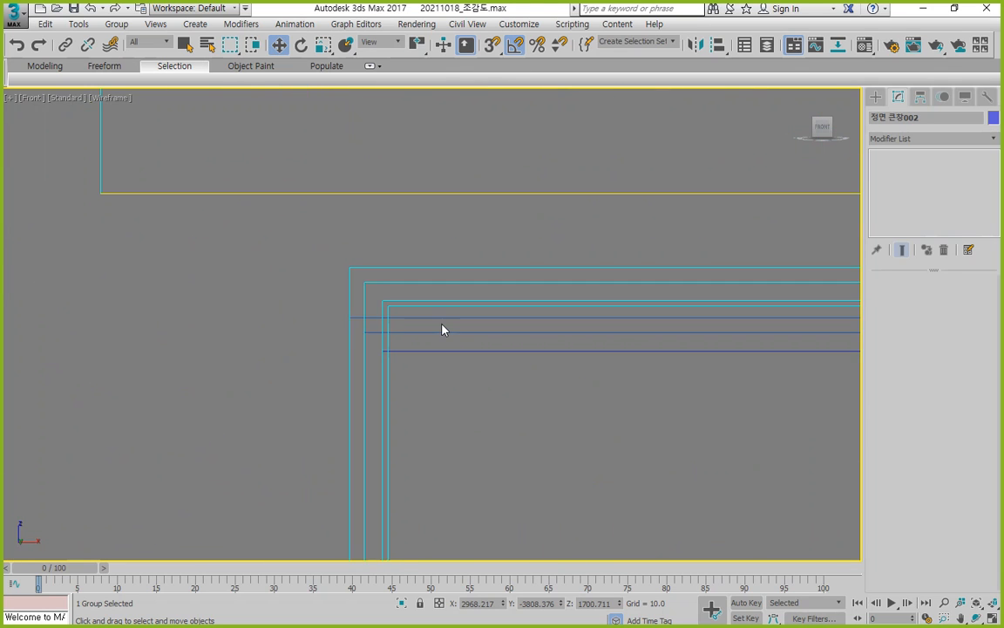
pyautogui.click(439, 332)
pyautogui.press('s')
pyautogui.moveTo(349, 318); pyautogui.dragTo(352, 270)
pyautogui.scroll(-3, 469, 358)
pyautogui.scroll(-5, 475, 405)
# Snap the ground-floor window copy's upper-left corner onto the drawn window outline below the balcony and deselect it
pyautogui.scroll(2, 361, 307)
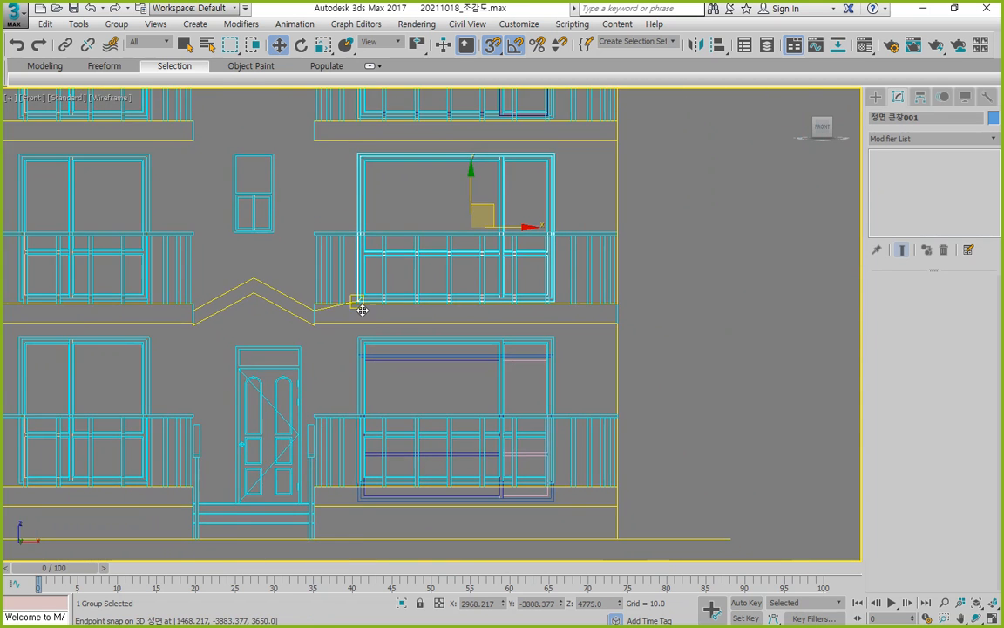
pyautogui.scroll(3, 393, 412)
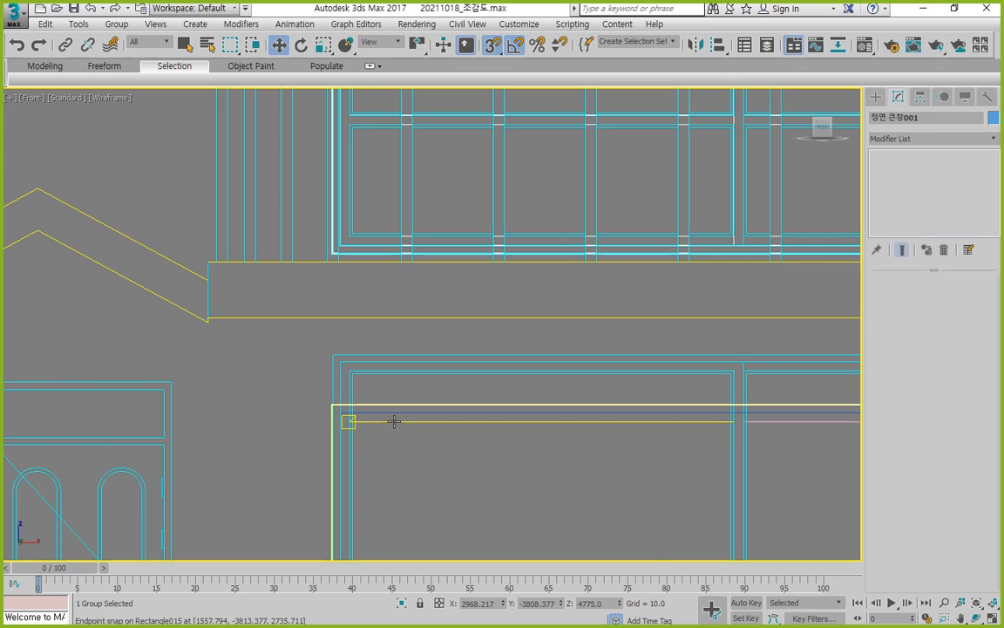
pyautogui.click(331, 407)
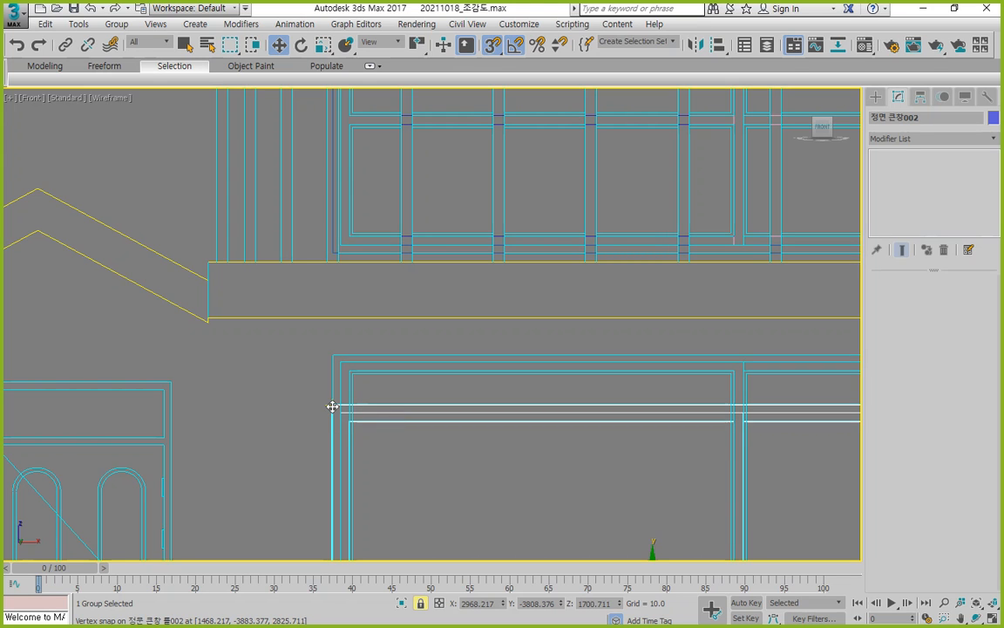
pyautogui.moveTo(332, 406); pyautogui.dragTo(327, 356)
pyautogui.click(510, 433)
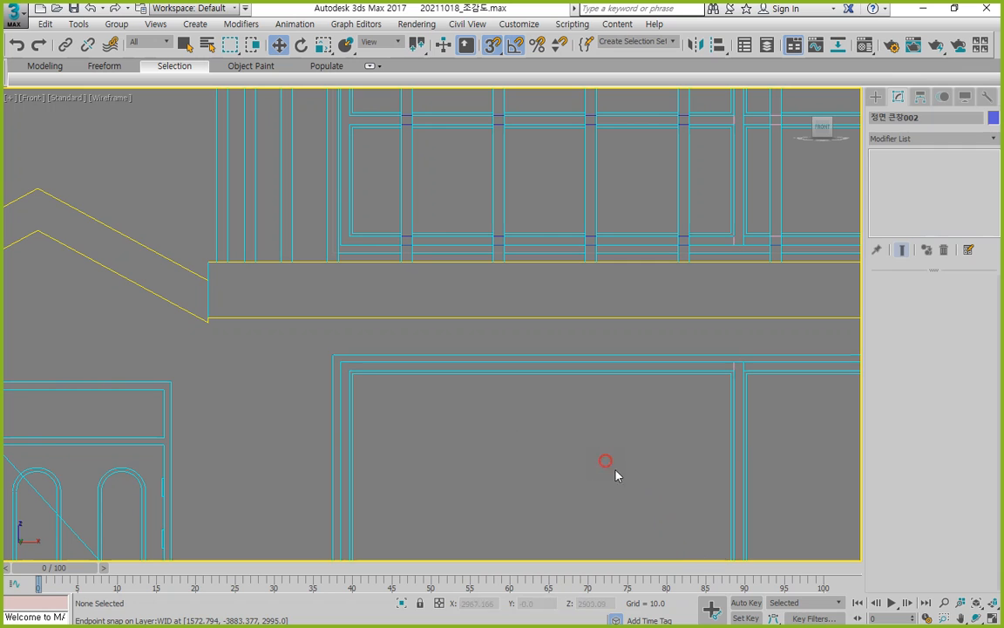
# Restore the four-viewport layout with the whole building framed and examine the facade windows in the perspective view
pyautogui.click(993, 607)
pyautogui.click(994, 606)
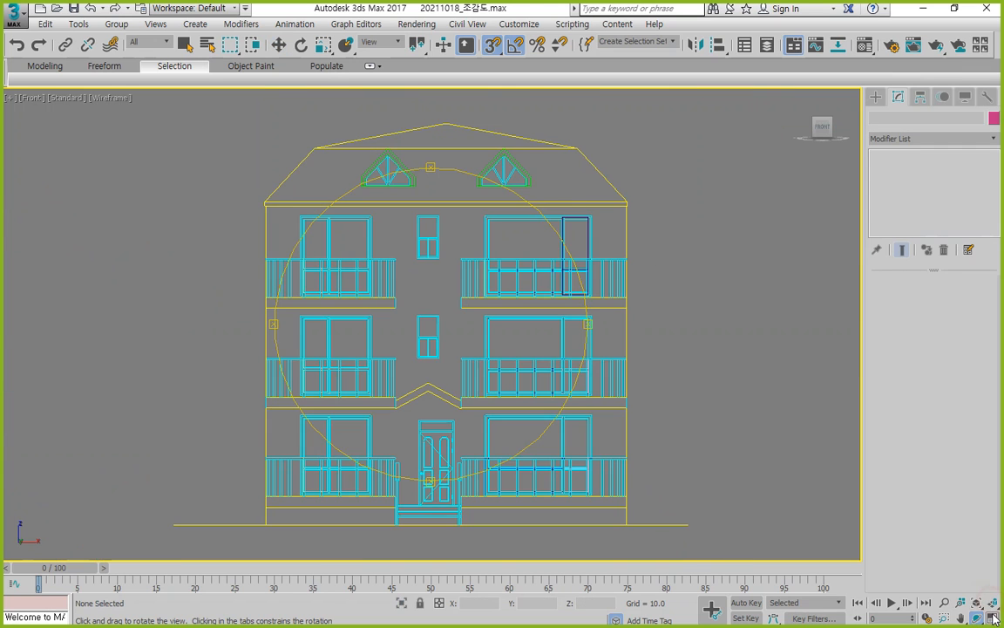
pyautogui.hotkey('alt', 'w')
pyautogui.click(994, 605)
pyautogui.scroll(4, 718, 462)
pyautogui.scroll(-5, 758, 458)
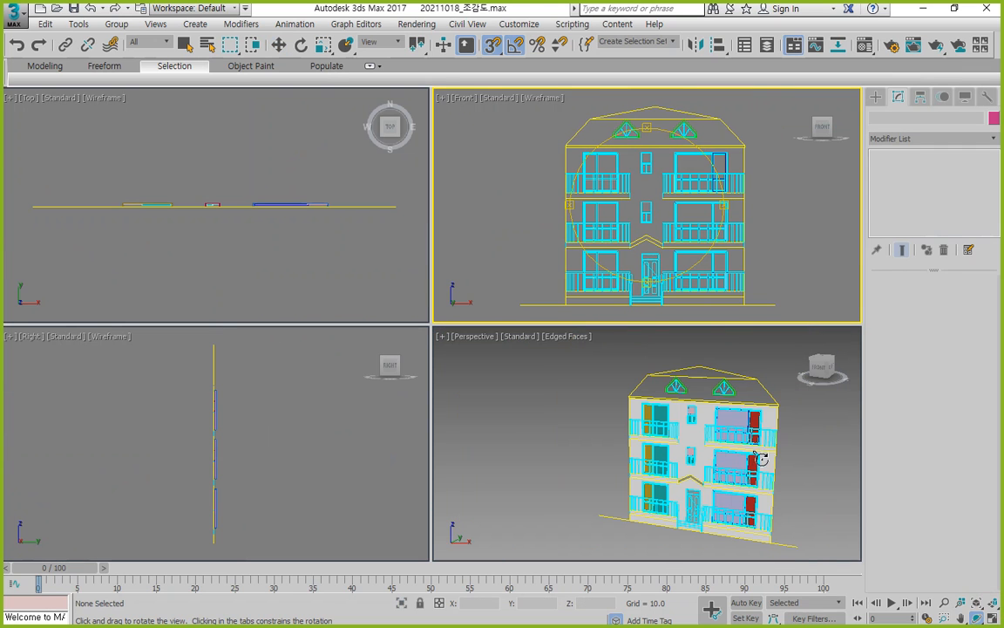
pyautogui.rightClick(804, 471)
pyautogui.moveTo(625, 538)
pyautogui.mouseDown()
pyautogui.moveTo(565, 453)
pyautogui.moveTo(829, 561)
pyautogui.moveTo(635, 565)
pyautogui.mouseUp()
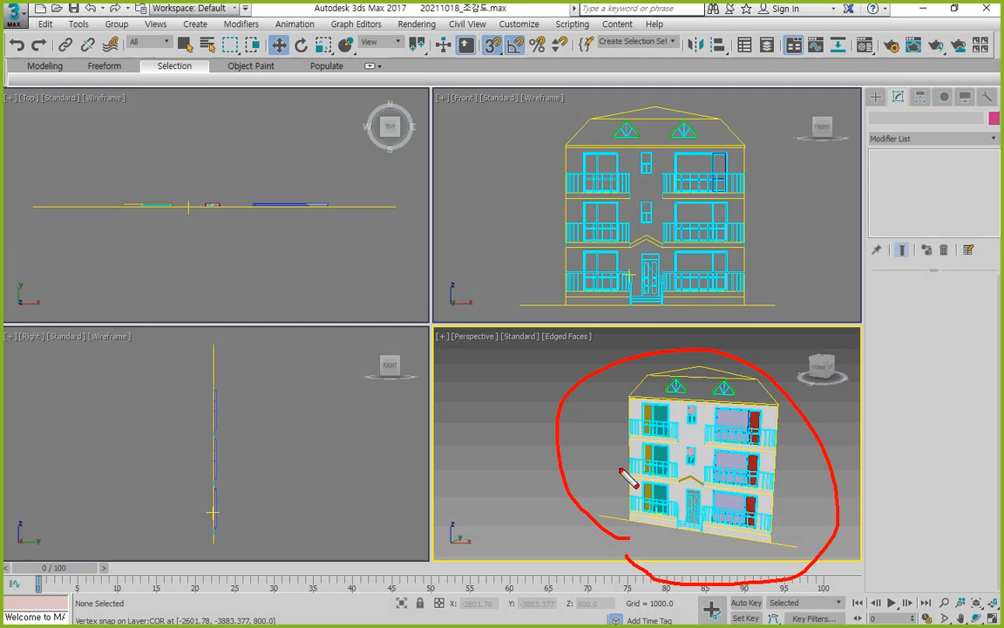
# Extrude the gabled canopy border above the entrance outward from the facade to about Y -4911
pyautogui.press('Escape')
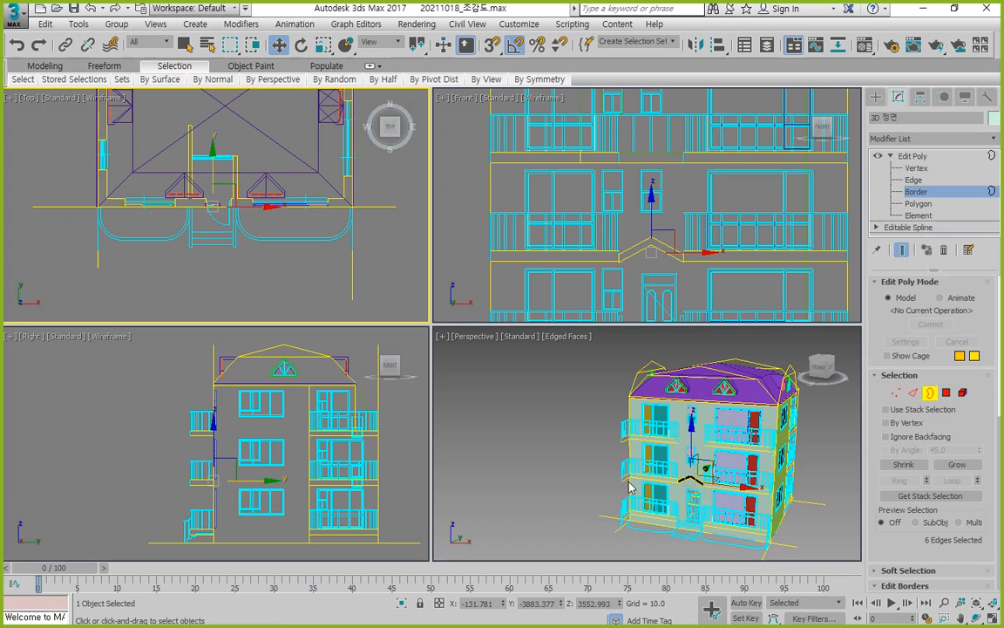
pyautogui.scroll(5, 629, 489)
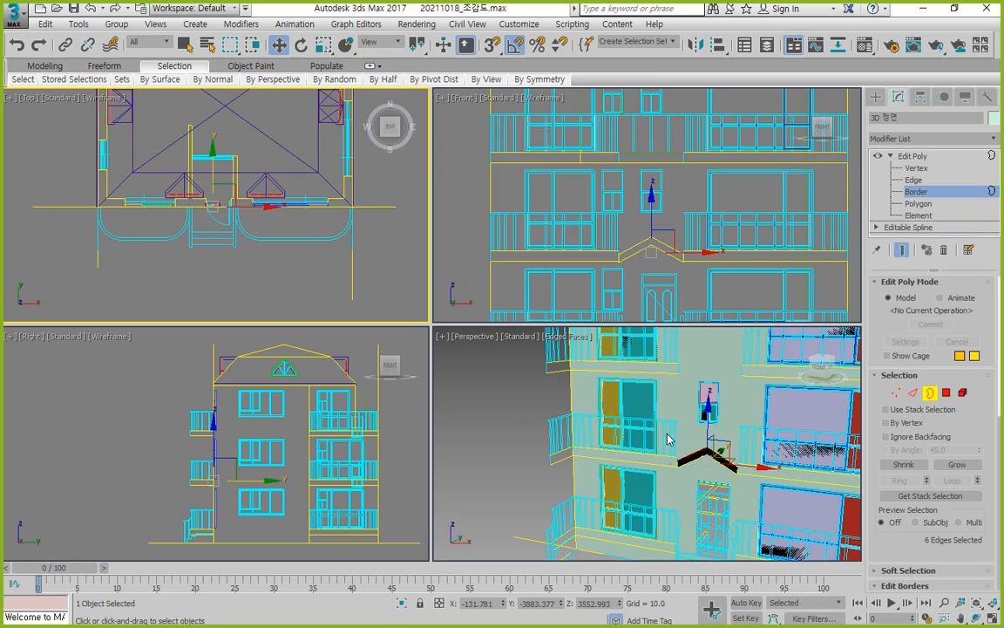
pyautogui.rightClick(231, 242)
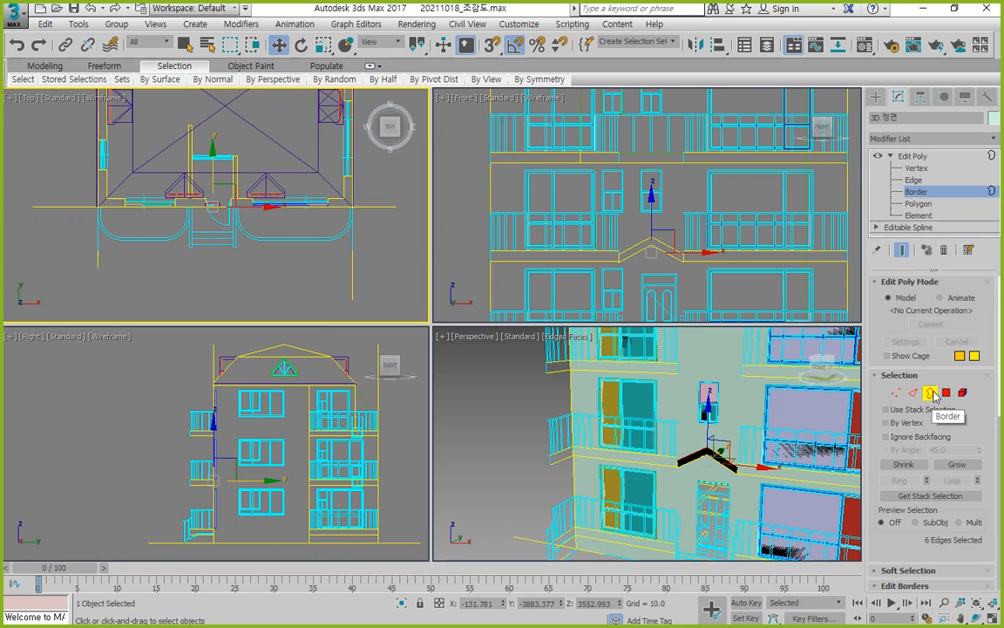
pyautogui.rightClick(217, 183)
pyautogui.click(214, 169)
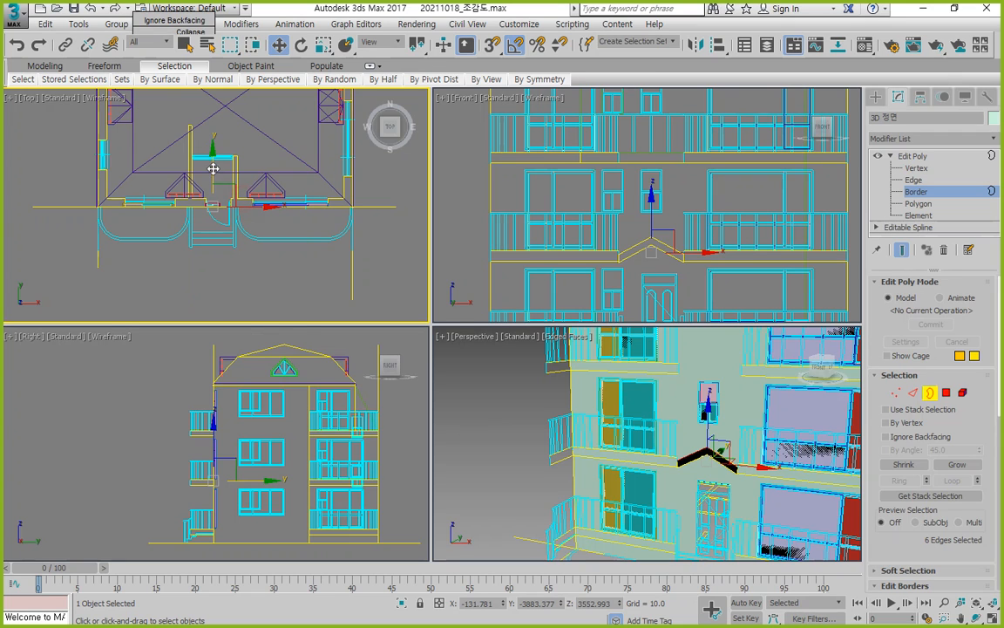
pyautogui.moveTo(211, 164); pyautogui.dragTo(211, 195)
pyautogui.scroll(3, 185, 234)
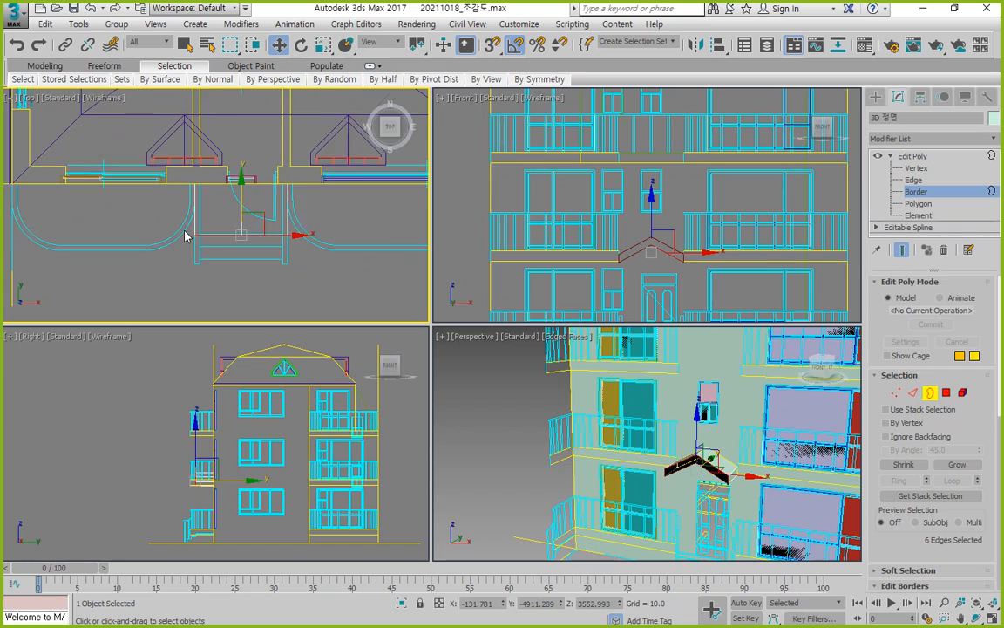
pyautogui.scroll(3, 185, 233)
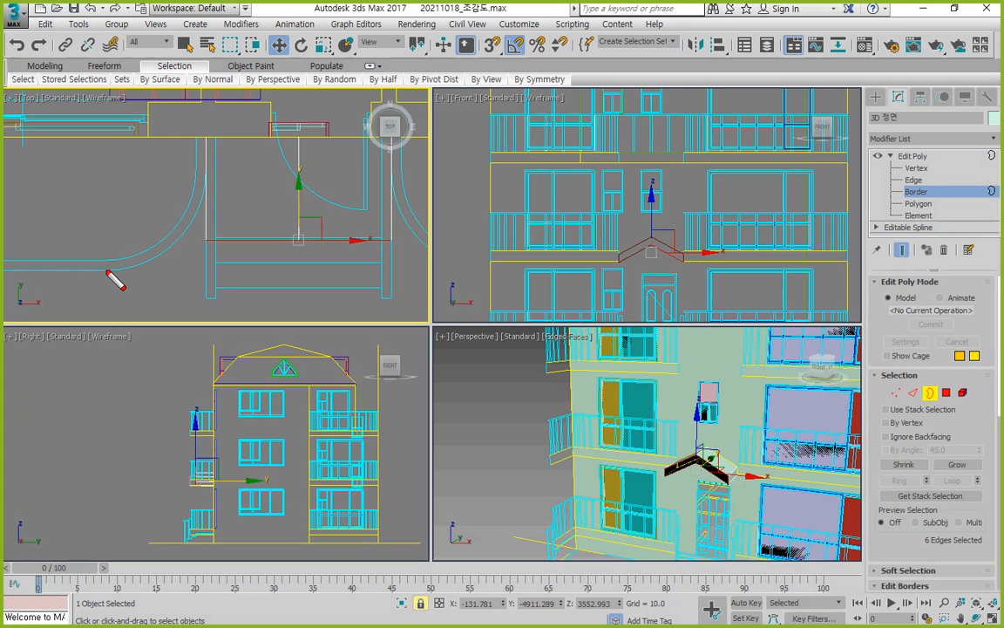
pyautogui.moveTo(103, 272); pyautogui.dragTo(424, 274)
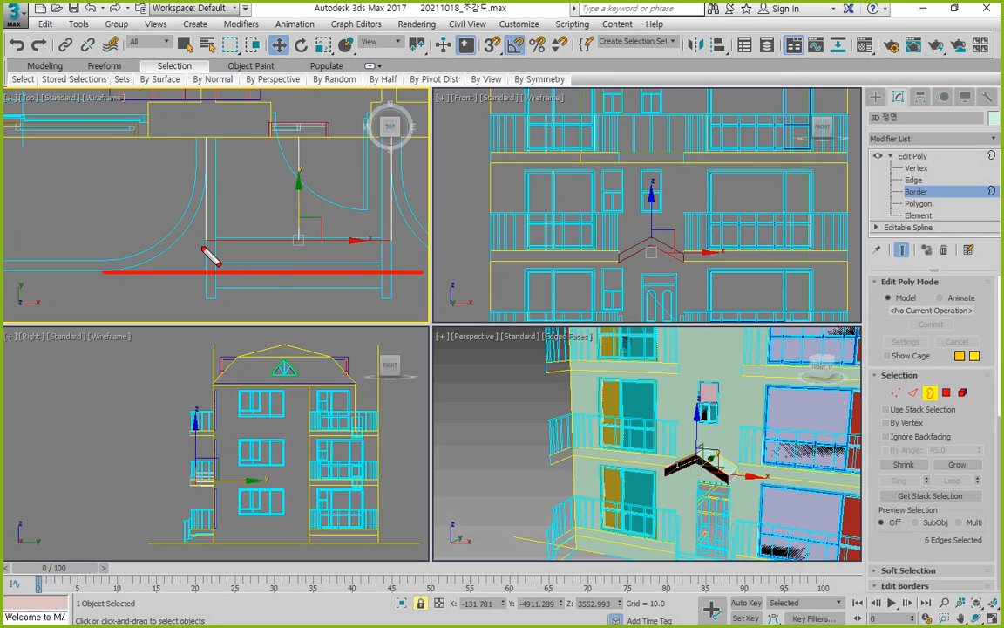
pyautogui.moveTo(210, 238); pyautogui.dragTo(387, 239)
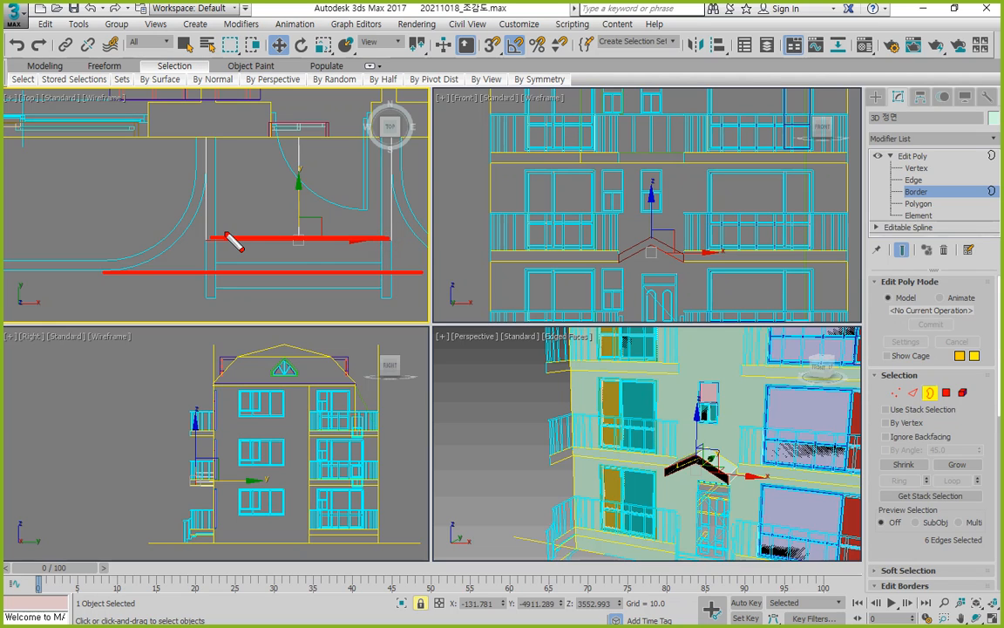
pyautogui.moveTo(181, 274); pyautogui.dragTo(327, 274)
pyautogui.moveTo(211, 542)
pyautogui.mouseDown()
pyautogui.moveTo(199, 462)
pyautogui.moveTo(206, 545)
pyautogui.moveTo(240, 475)
pyautogui.moveTo(184, 475)
pyautogui.moveTo(217, 540)
pyautogui.mouseUp()
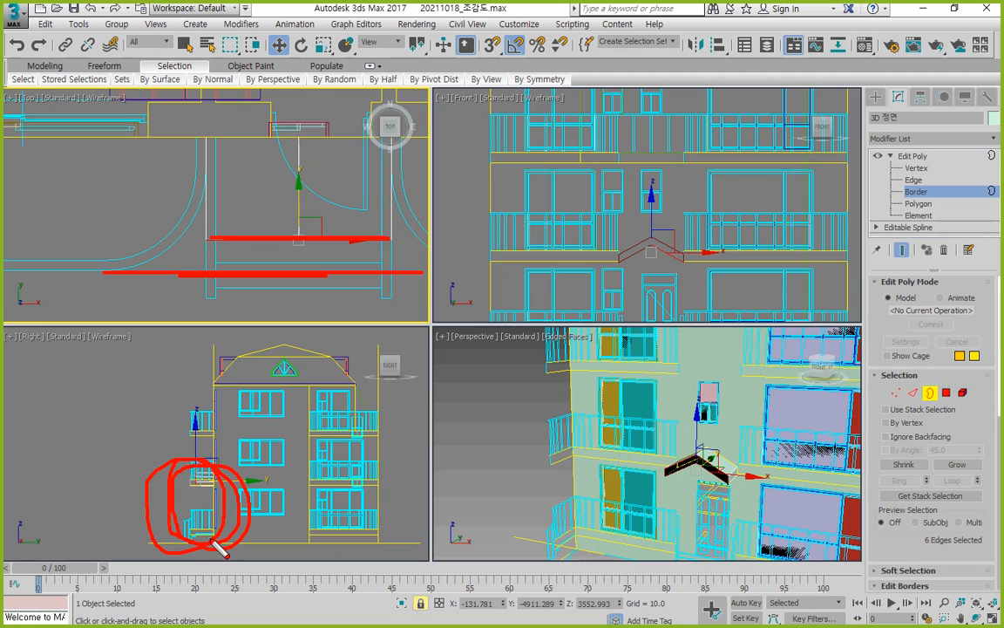
pyautogui.moveTo(98, 271); pyautogui.dragTo(443, 271)
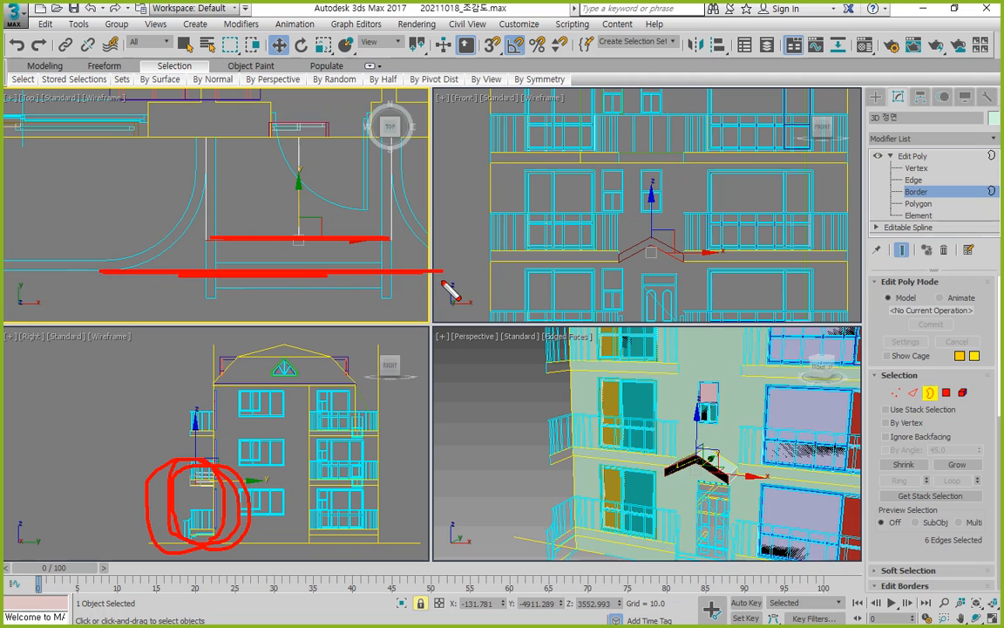
pyautogui.moveTo(204, 238); pyautogui.dragTo(381, 241)
pyautogui.press('Escape')
# Move the canopy's front border back to about Y -4883.5 and cap its open front face
pyautogui.rightClick(297, 232)
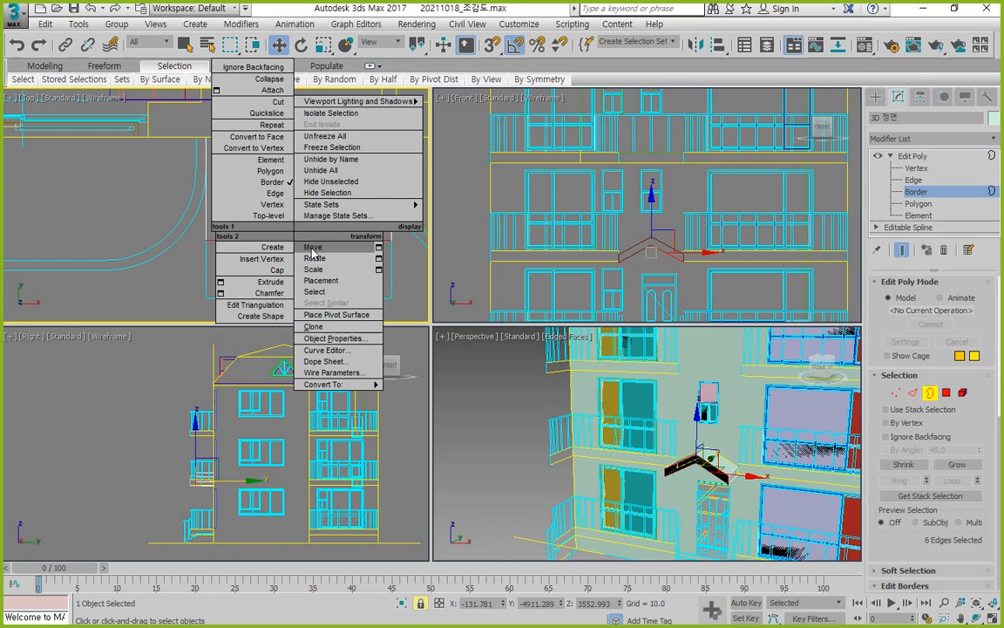
pyautogui.click(309, 245)
pyautogui.scroll(5, 296, 225)
pyautogui.moveTo(305, 273); pyautogui.dragTo(303, 227)
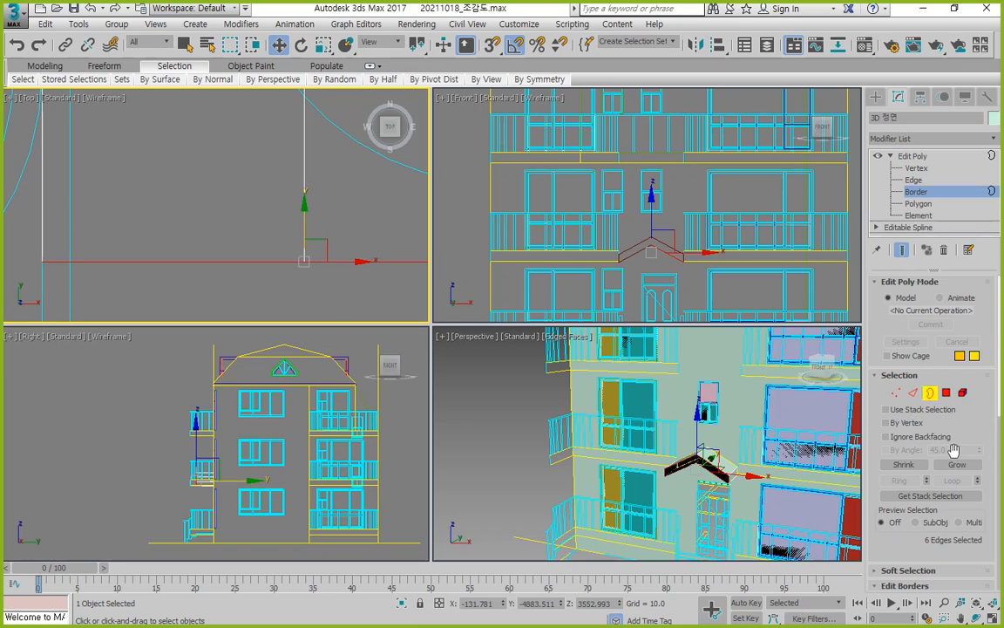
pyautogui.scroll(-3, 933, 418)
pyautogui.click(965, 496)
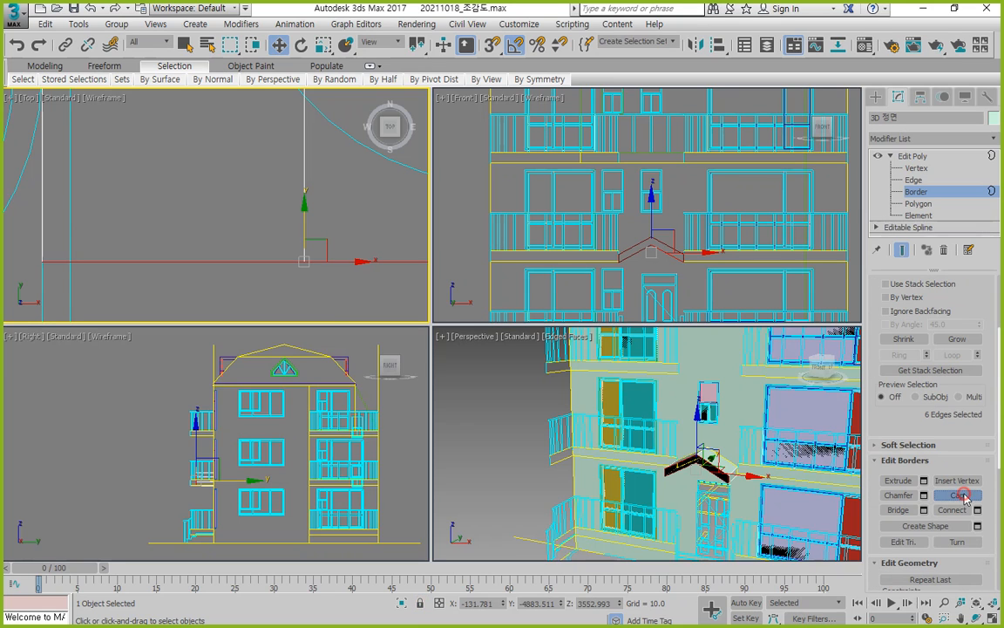
pyautogui.click(499, 434)
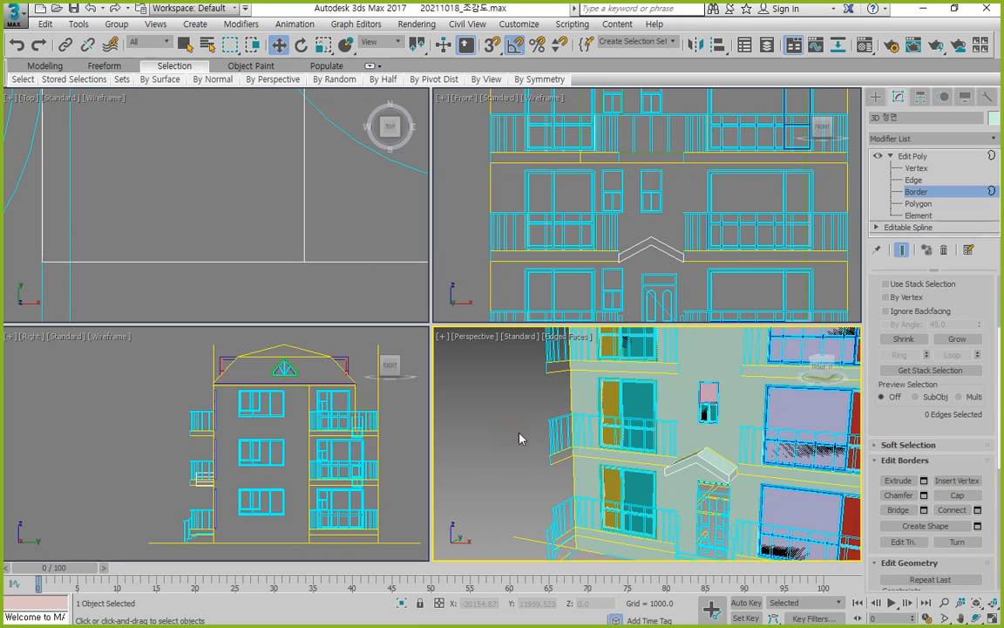
pyautogui.moveTo(713, 520)
pyautogui.mouseDown()
pyautogui.moveTo(706, 406)
pyautogui.moveTo(767, 538)
pyautogui.mouseUp()
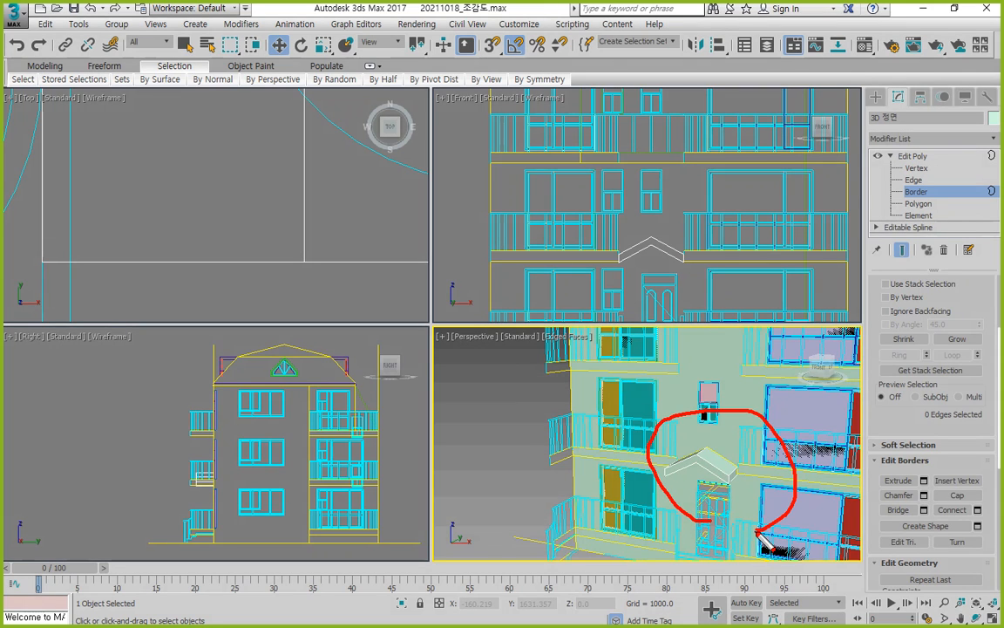
pyautogui.rightClick(745, 523)
pyautogui.click(783, 518)
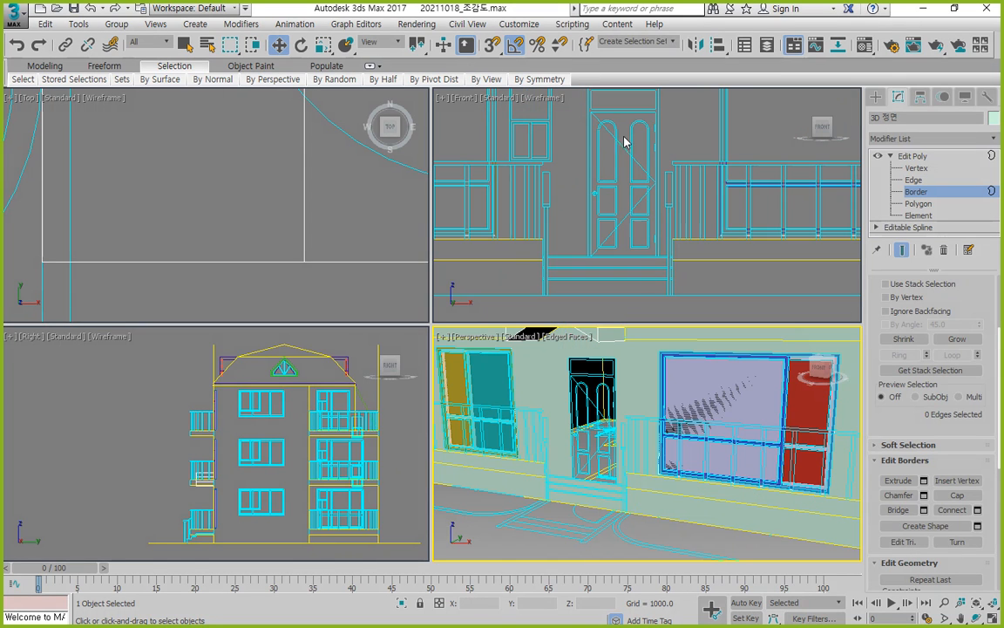
# Trace the entrance door in the Front view with snapped rectangles: a 2400 by 1000 outer frame, a 260 by 920 transom and the door opening
pyautogui.middleClick(679, 204)
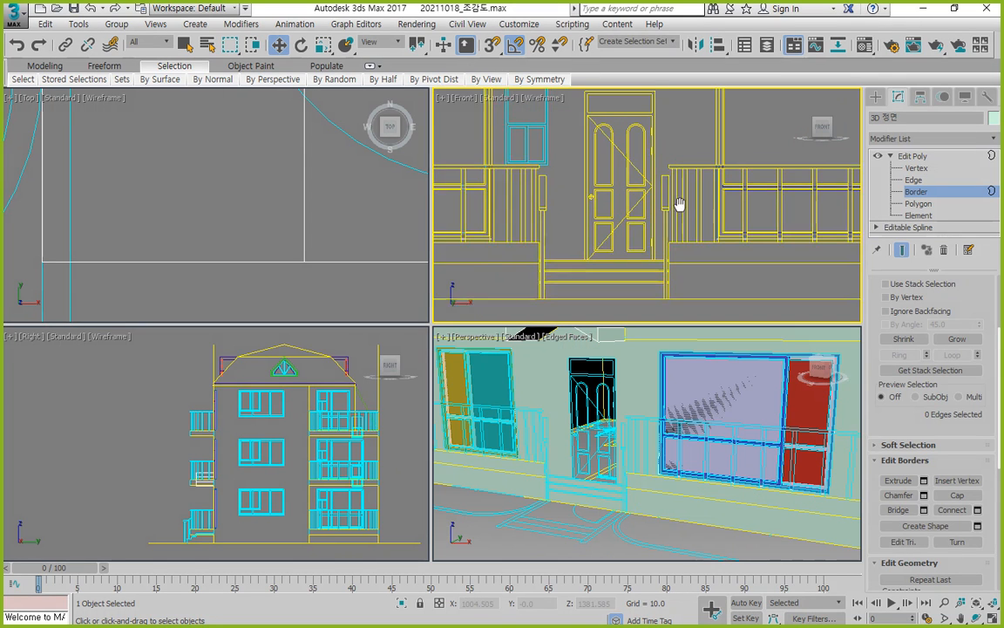
pyautogui.moveTo(679, 204); pyautogui.dragTo(668, 212, button='middle')
pyautogui.click(991, 617)
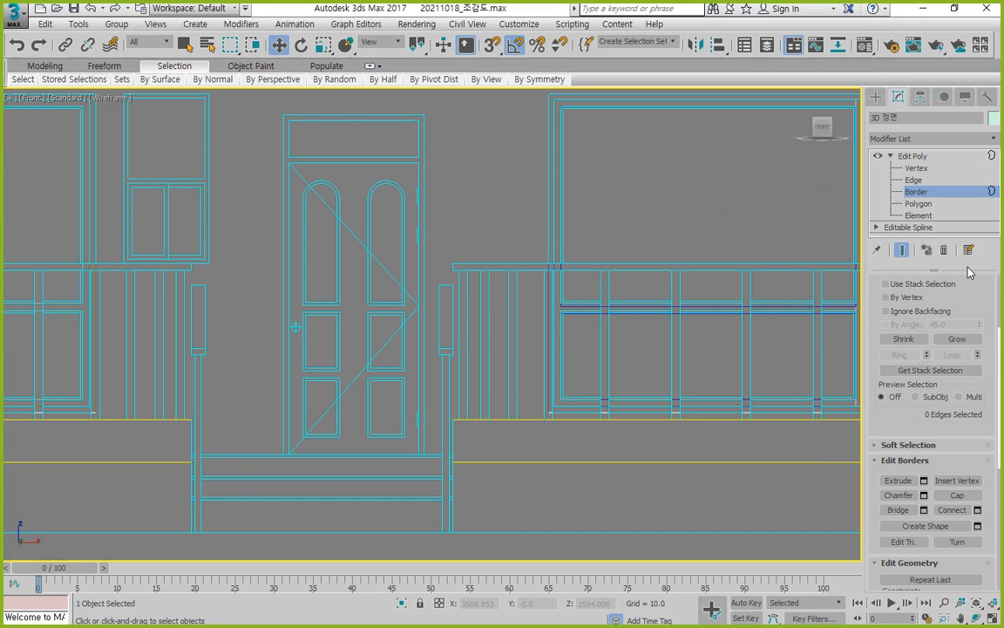
pyautogui.click(876, 96)
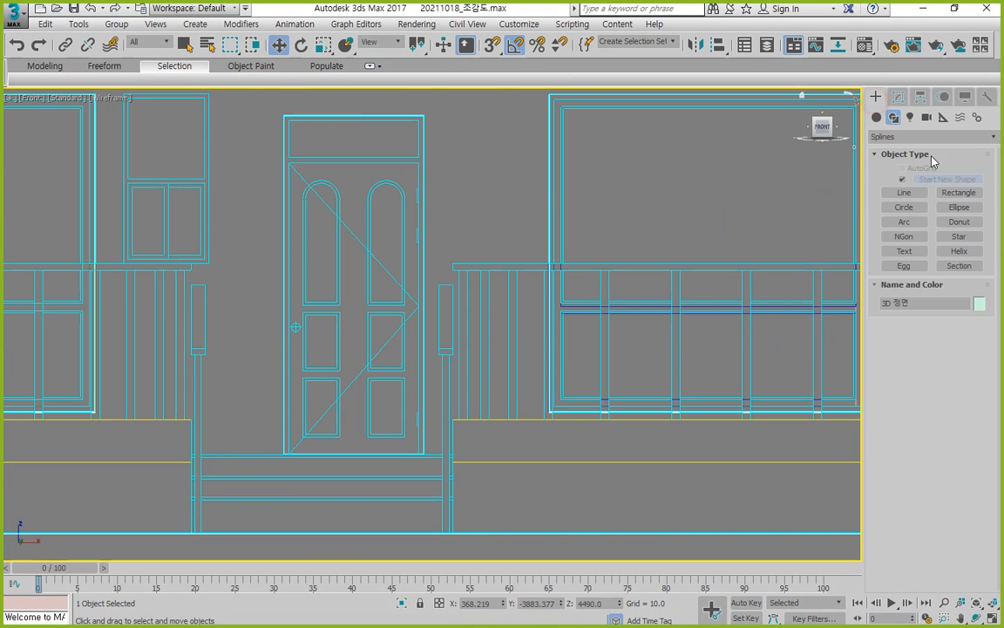
pyautogui.click(975, 193)
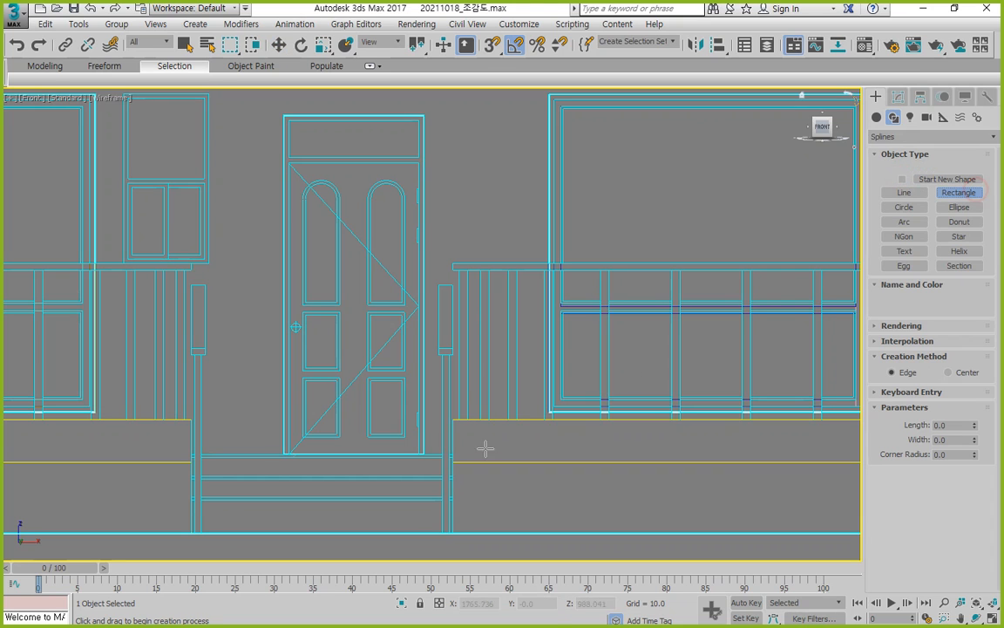
pyautogui.press('s')
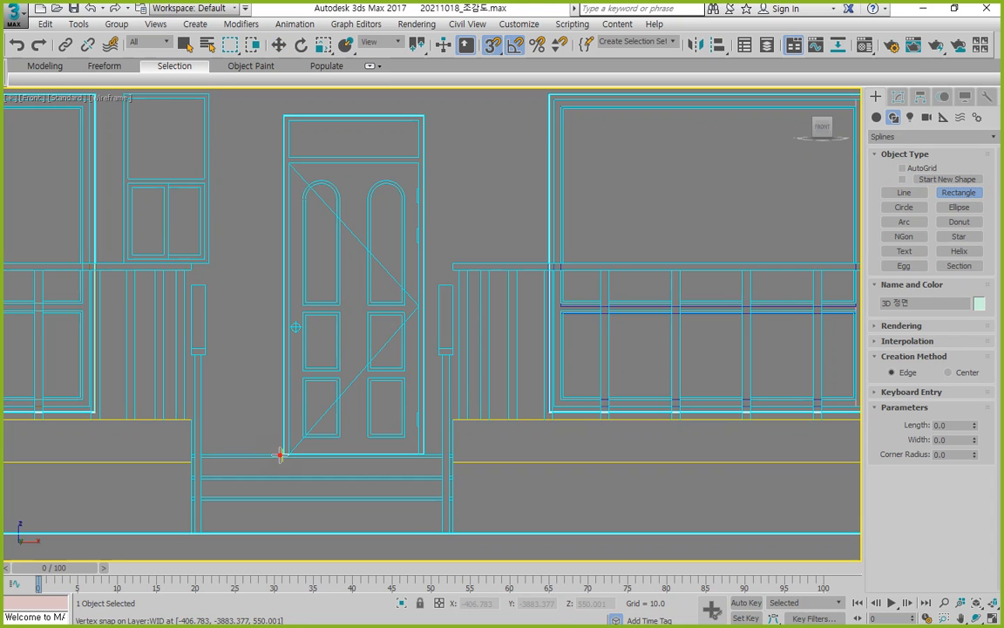
pyautogui.moveTo(281, 454); pyautogui.dragTo(424, 115)
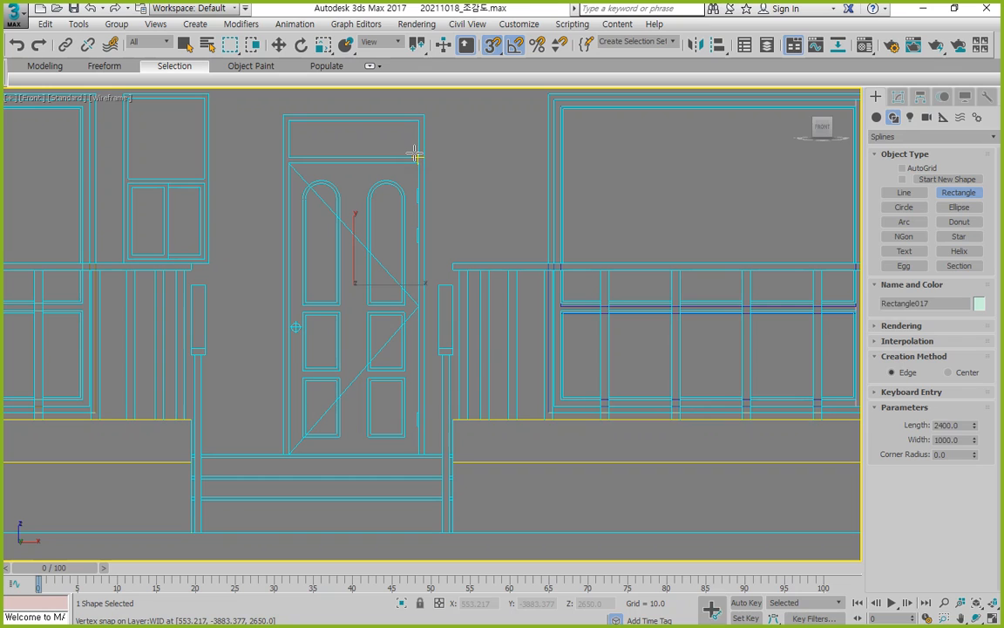
pyautogui.moveTo(417, 157); pyautogui.dragTo(288, 121)
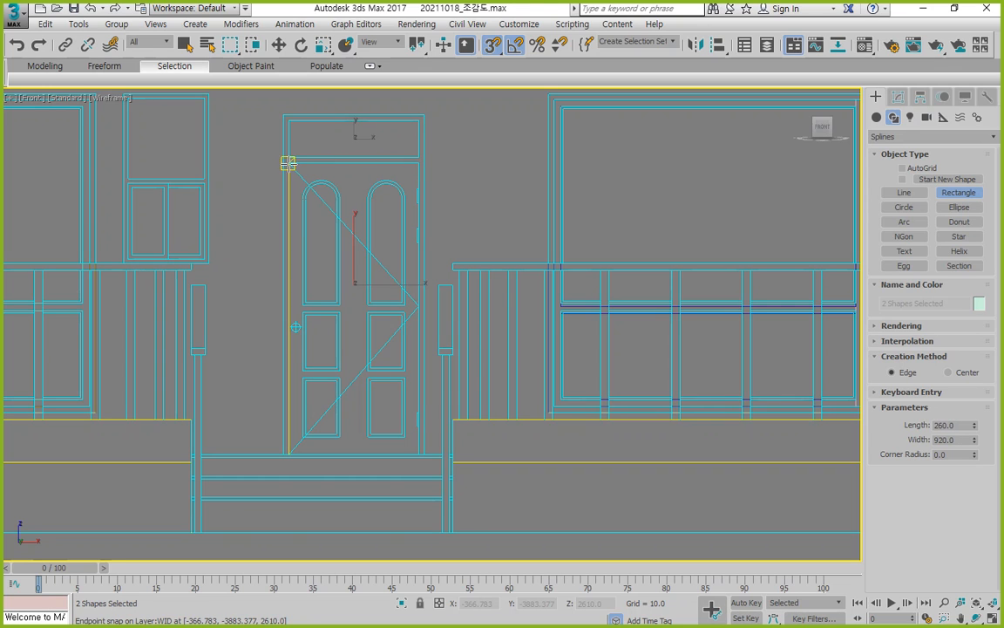
pyautogui.moveTo(287, 163); pyautogui.dragTo(419, 451)
# Select the two overlapping bottom segments of the door frame spline at the threshold and delete them
pyautogui.click(898, 97)
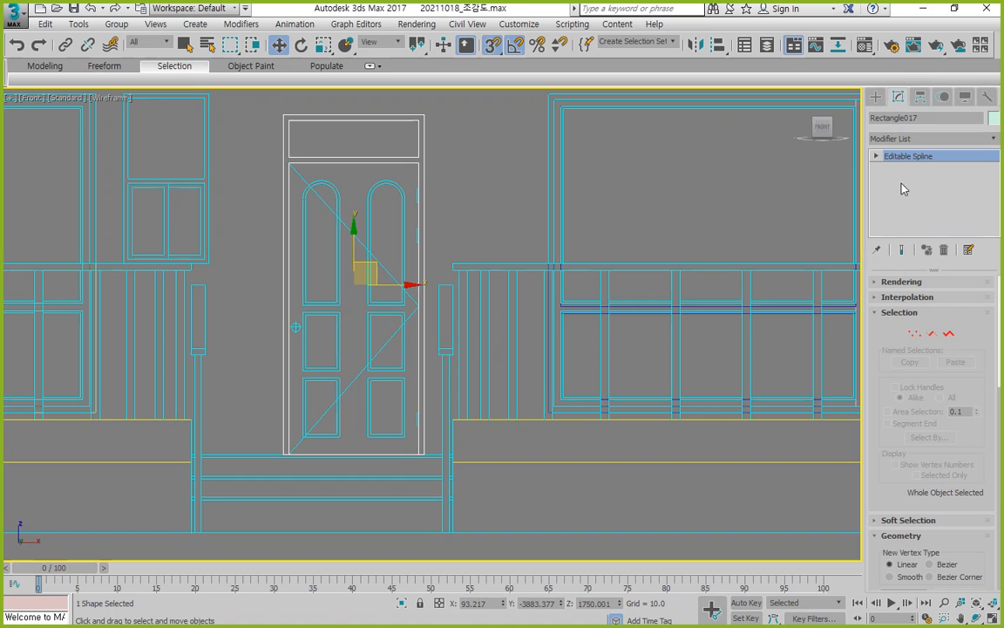
pyautogui.click(926, 335)
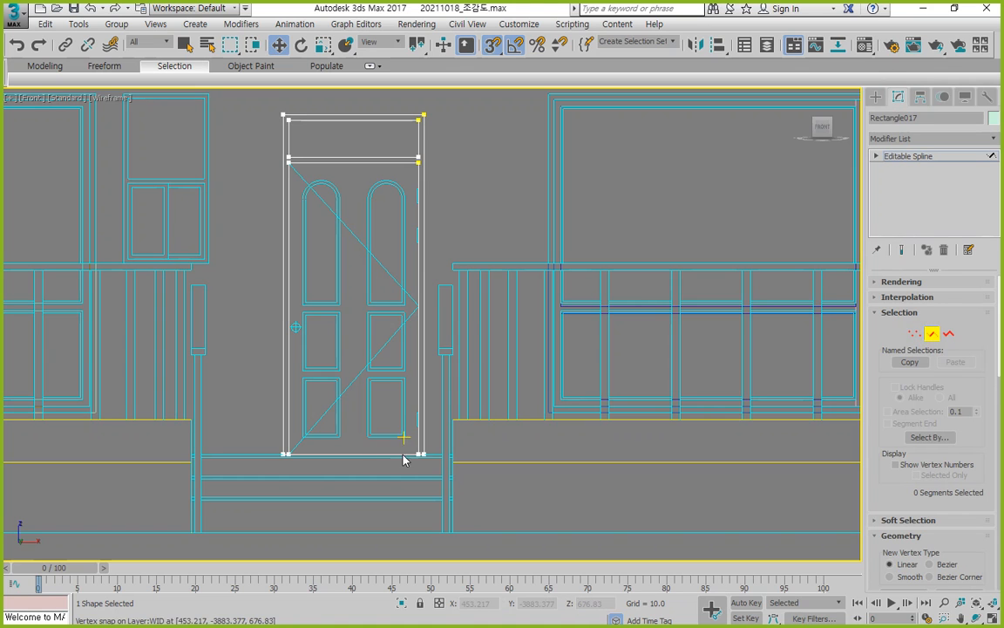
pyautogui.moveTo(388, 479); pyautogui.dragTo(355, 445)
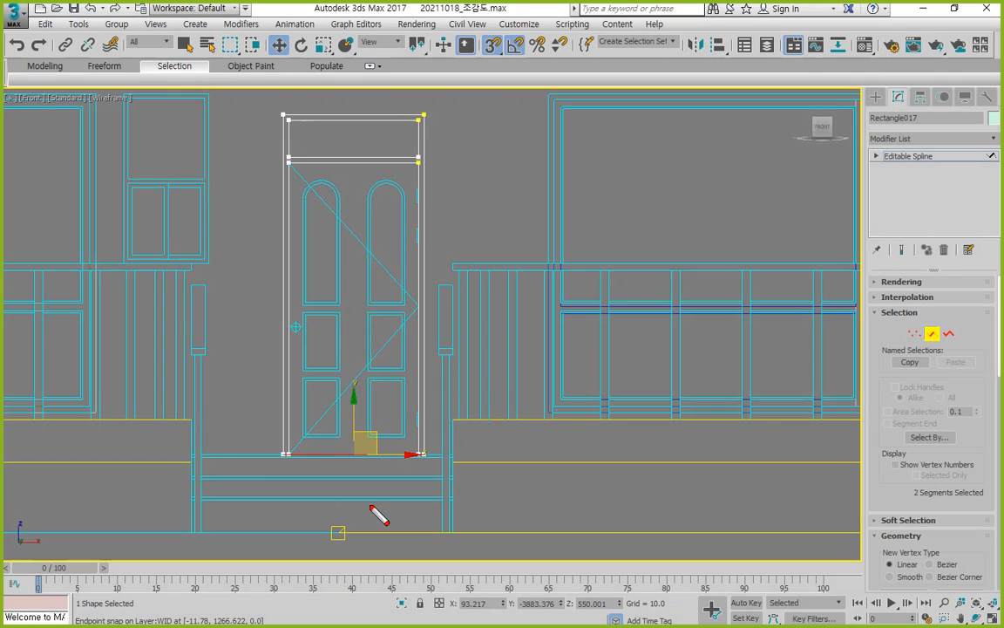
pyautogui.moveTo(362, 502)
pyautogui.mouseDown()
pyautogui.moveTo(282, 417)
pyautogui.moveTo(439, 511)
pyautogui.moveTo(377, 514)
pyautogui.mouseUp()
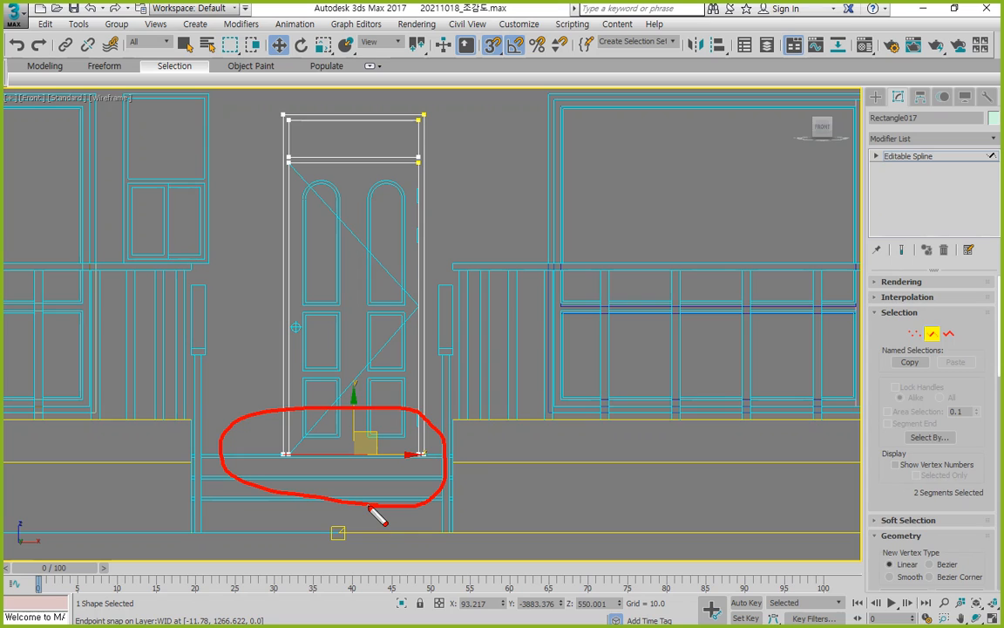
pyautogui.moveTo(941, 365)
pyautogui.mouseDown()
pyautogui.moveTo(930, 332)
pyautogui.moveTo(907, 375)
pyautogui.moveTo(491, 432)
pyautogui.moveTo(431, 416)
pyautogui.moveTo(427, 434)
pyautogui.mouseUp()
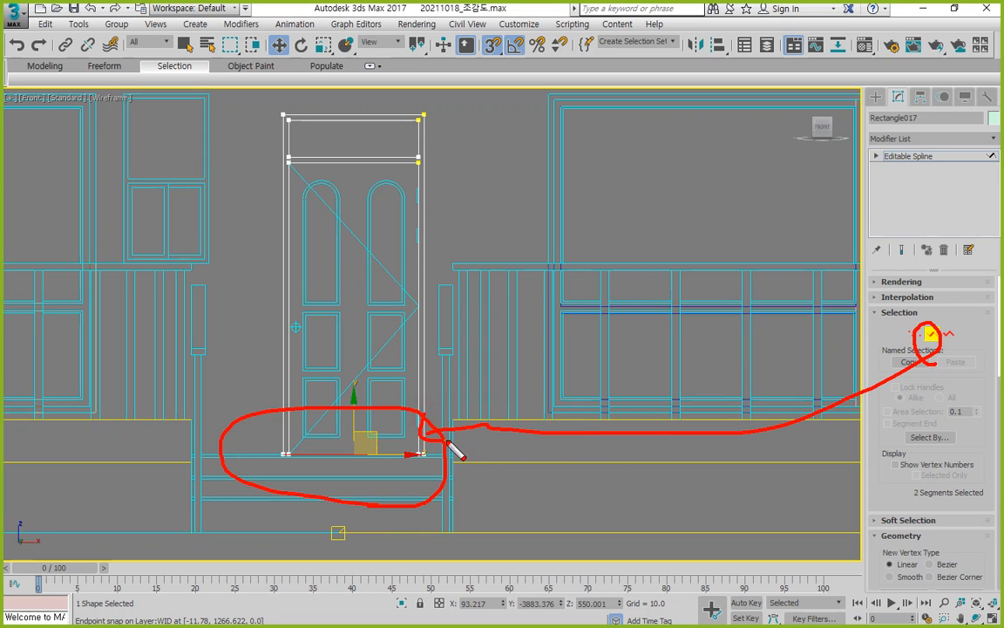
pyautogui.press('Escape')
pyautogui.click(469, 443)
# Connect the open inner and outer vertices at the foot of both door jambs to close the frame spline
pyautogui.scroll(4, 369, 476)
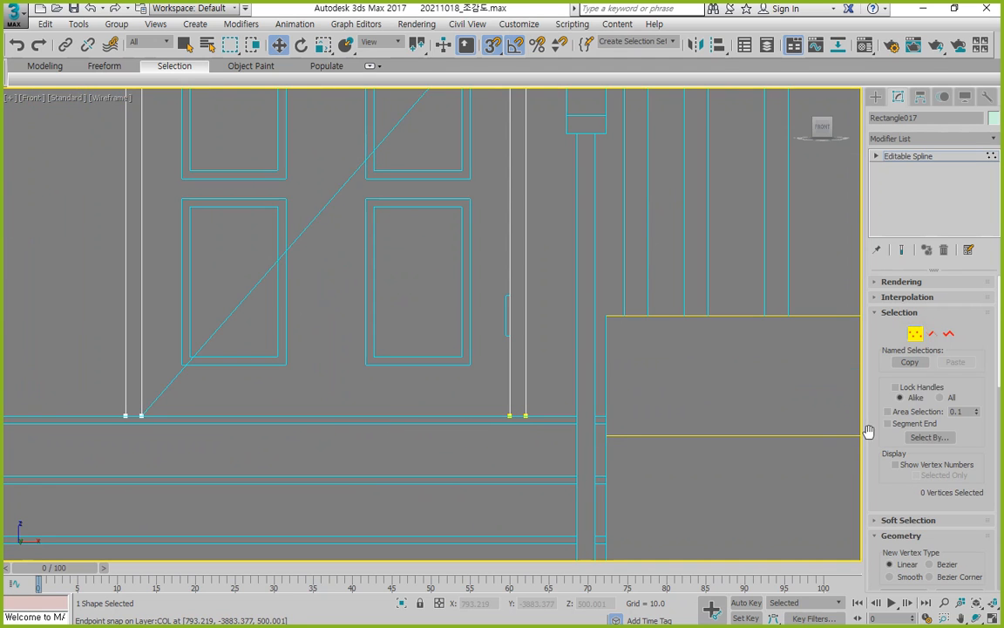
pyautogui.scroll(-5, 872, 367)
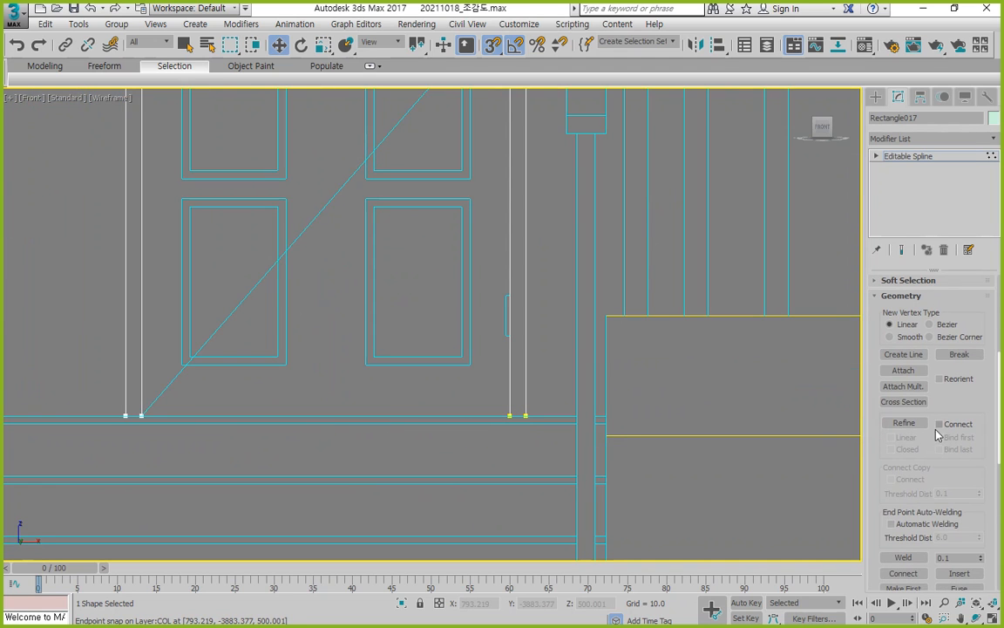
pyautogui.scroll(2, 942, 440)
pyautogui.scroll(-4, 937, 423)
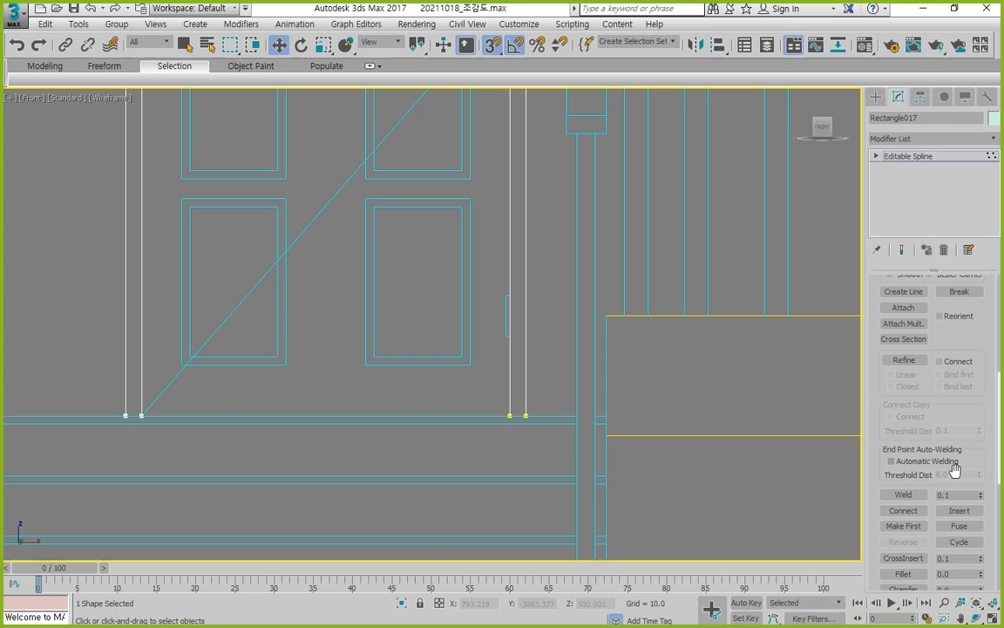
pyautogui.click(907, 511)
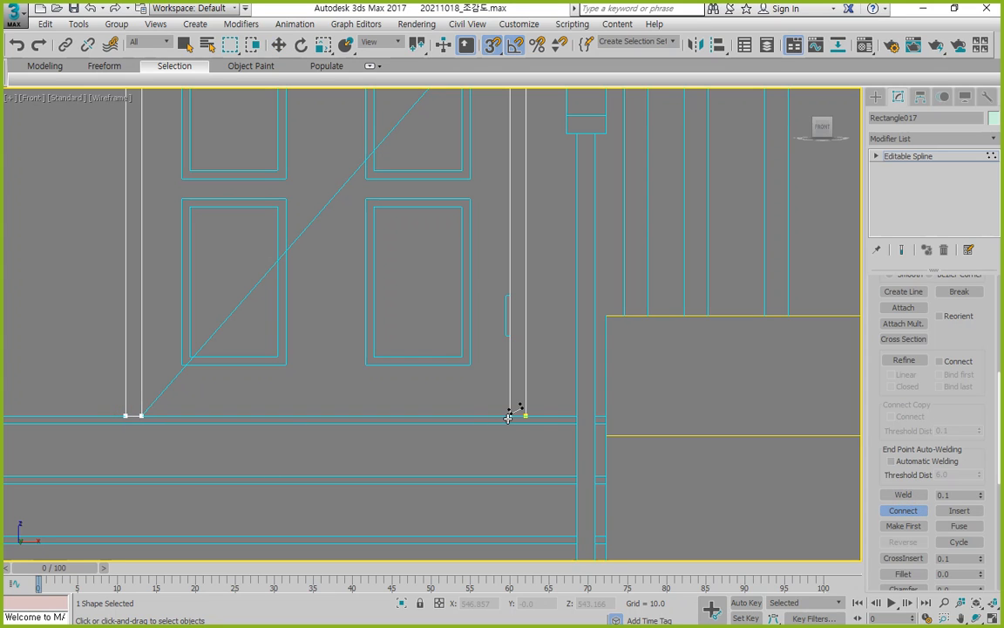
pyautogui.moveTo(509, 418); pyautogui.dragTo(528, 424)
pyautogui.press('w')
# Extrude the closed entrance door frame spline by -150
pyautogui.scroll(-6, 405, 346)
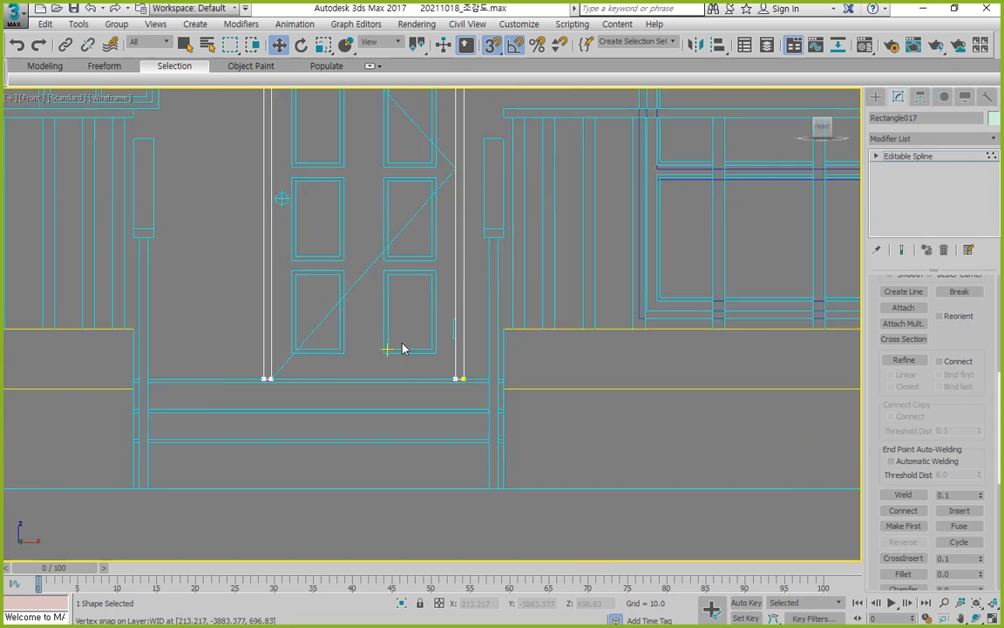
pyautogui.moveTo(310, 323); pyautogui.dragTo(261, 410, button='middle')
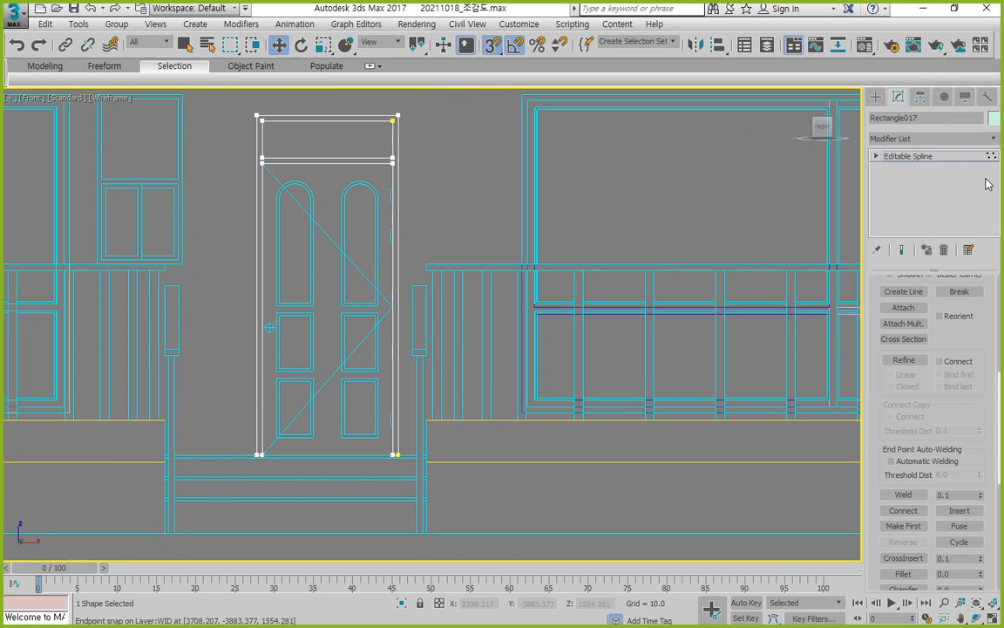
pyautogui.click(918, 156)
pyautogui.click(922, 139)
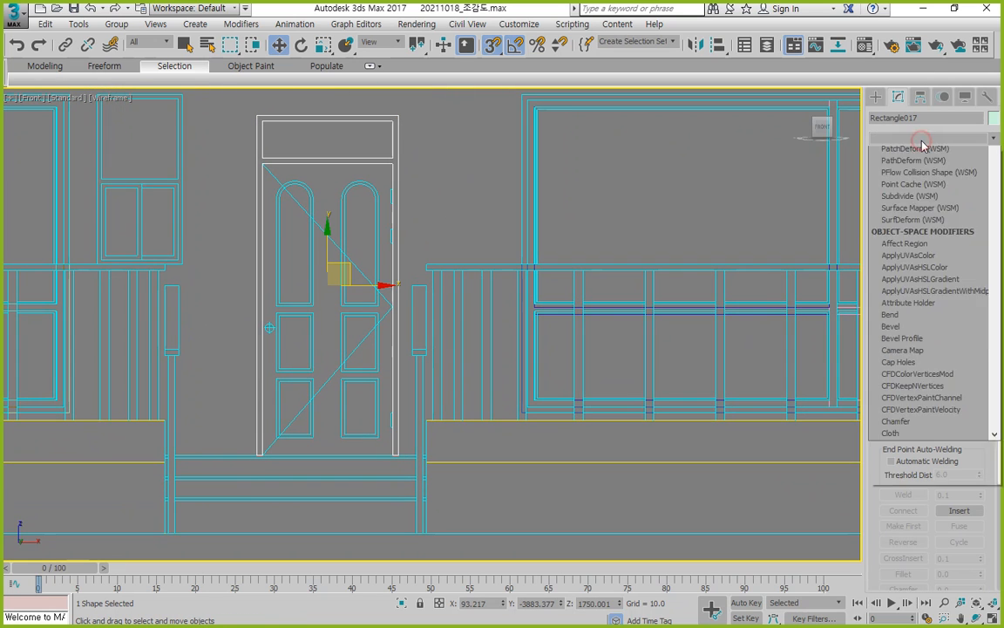
pyautogui.press('e')
pyautogui.click(895, 211)
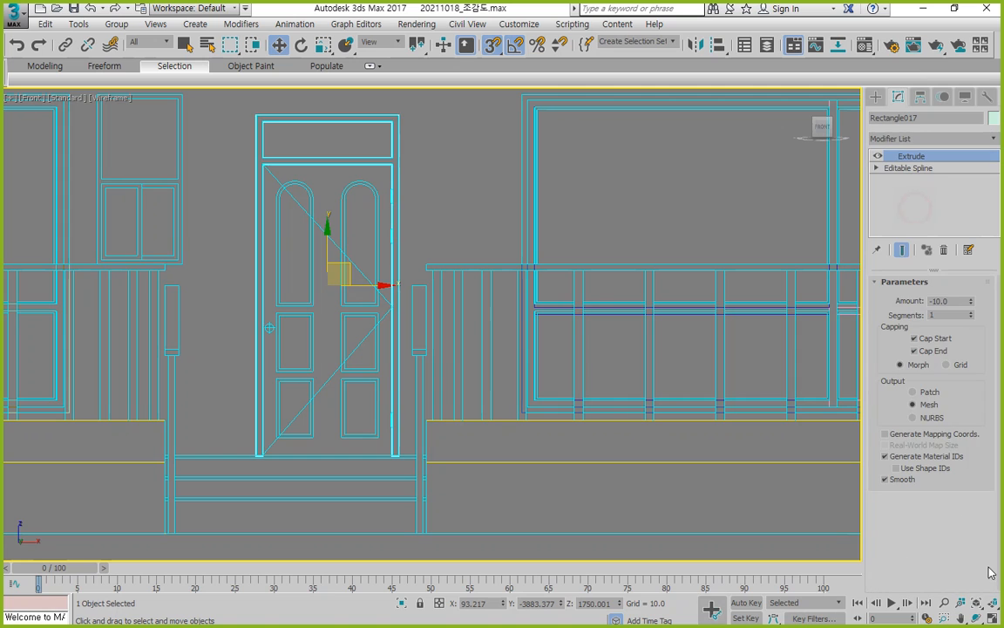
pyautogui.click(992, 605)
pyautogui.click(992, 605)
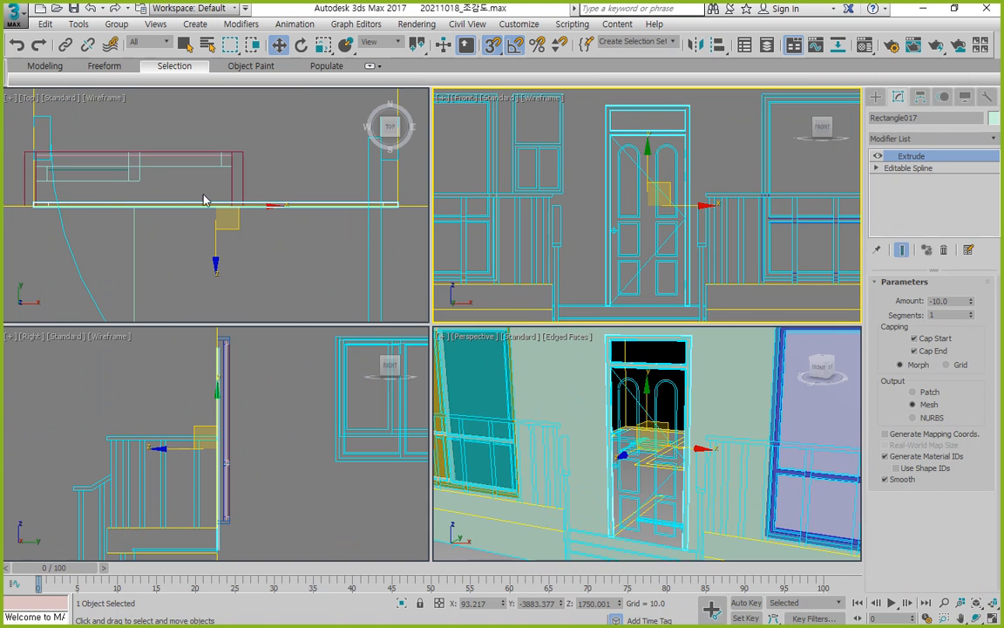
pyautogui.moveTo(175, 202); pyautogui.dragTo(176, 214, button='middle')
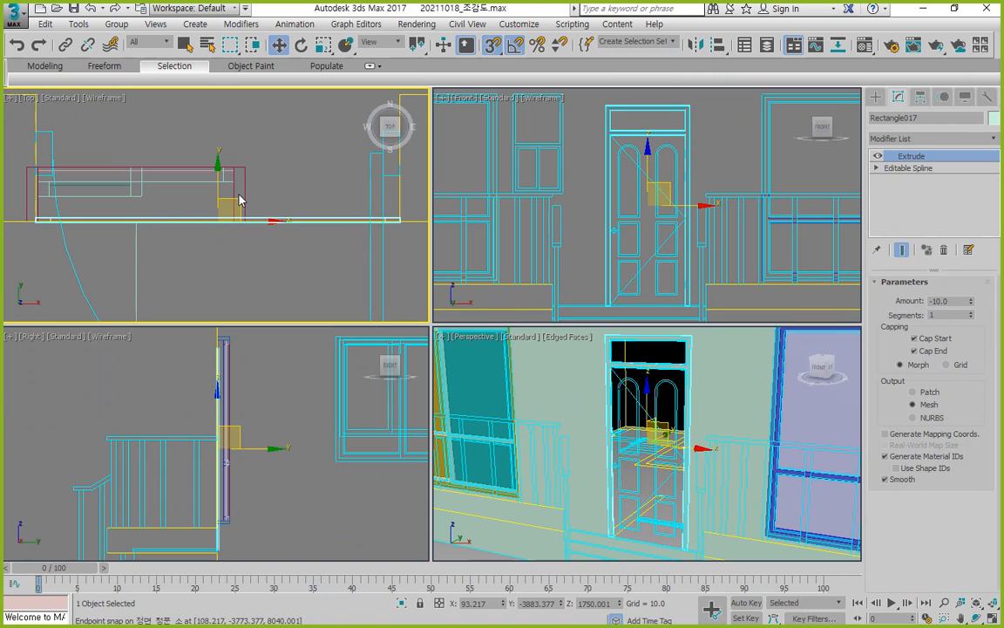
pyautogui.doubleClick(945, 302)
pyautogui.write('-')
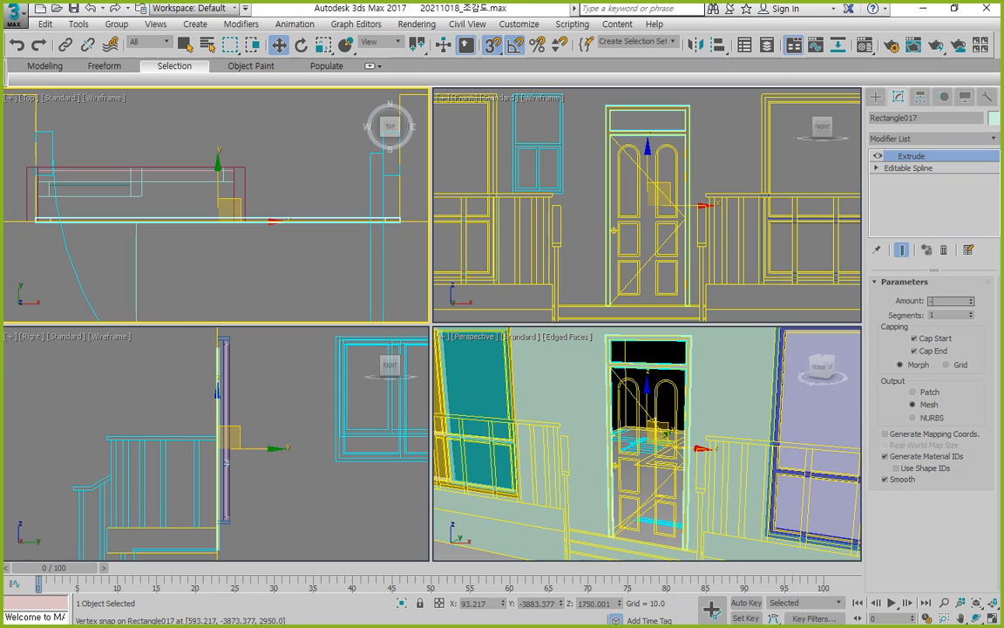
pyautogui.press('Return')
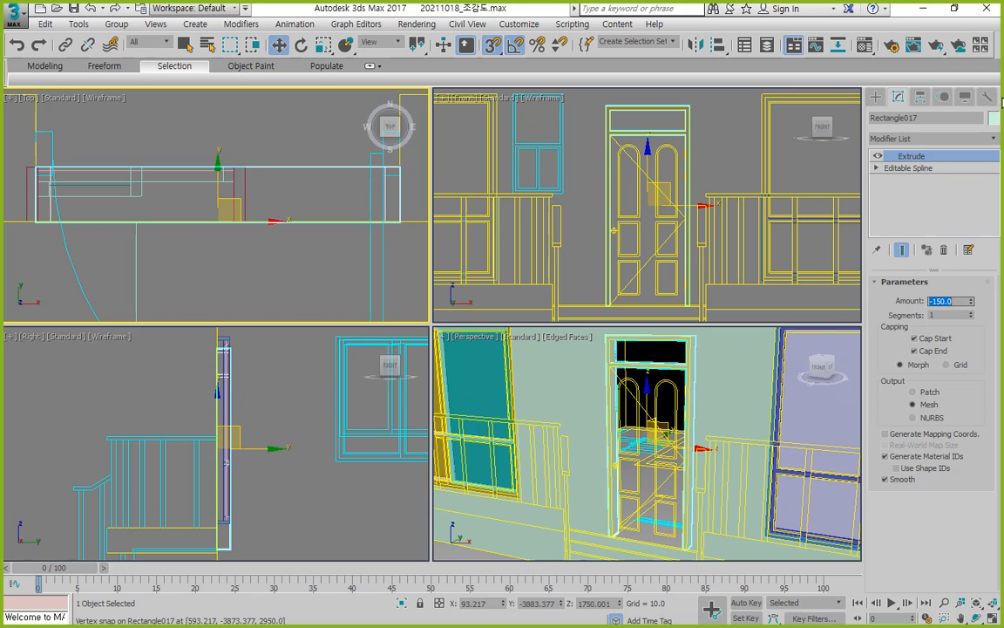
# Give the extruded door frame a crimson-pink object colour and rename it 현관 문틀
pyautogui.click(994, 117)
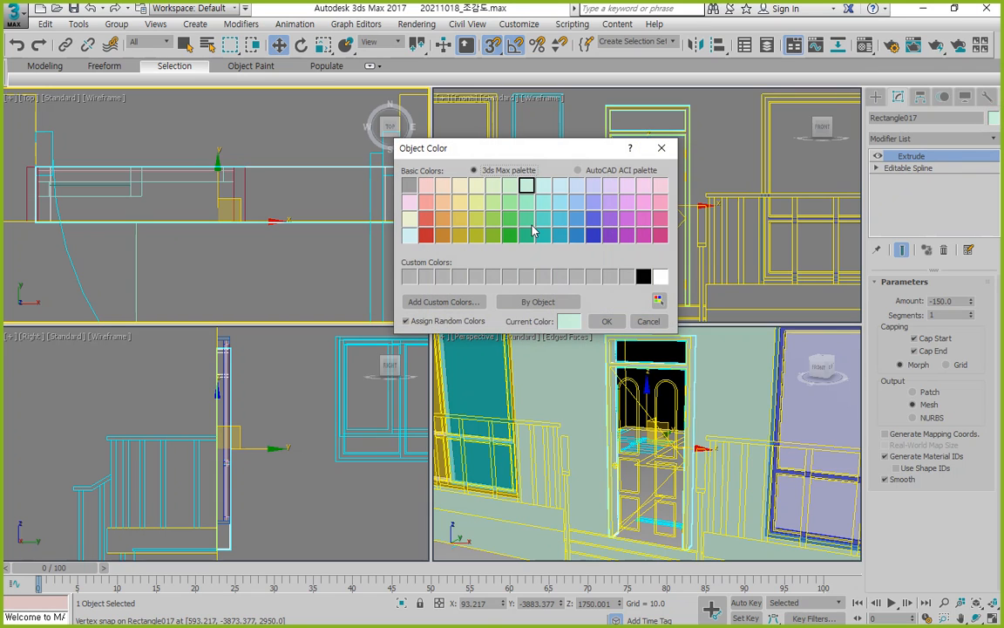
pyautogui.click(665, 235)
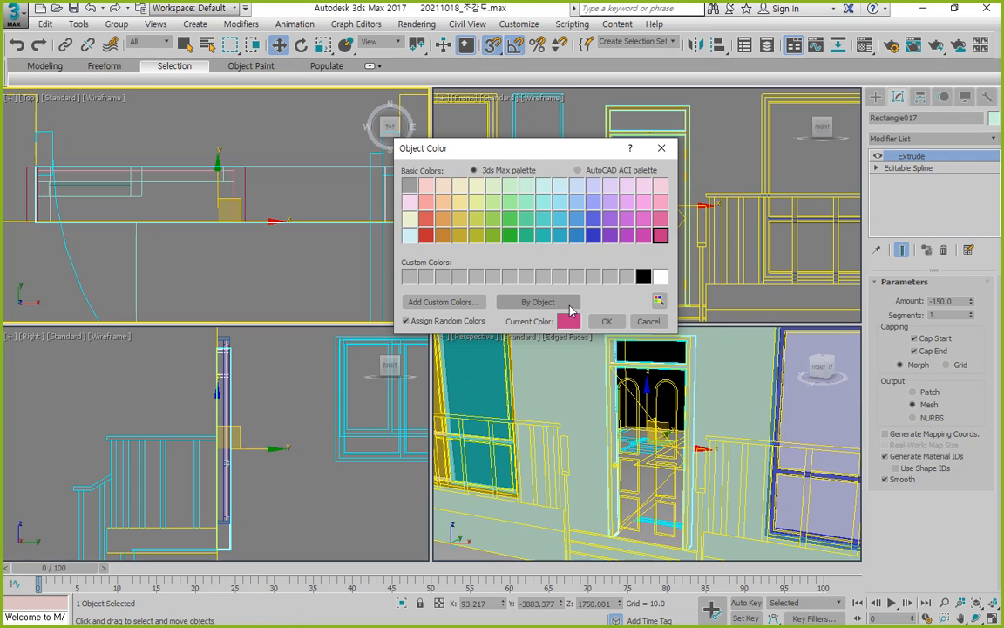
pyautogui.click(607, 321)
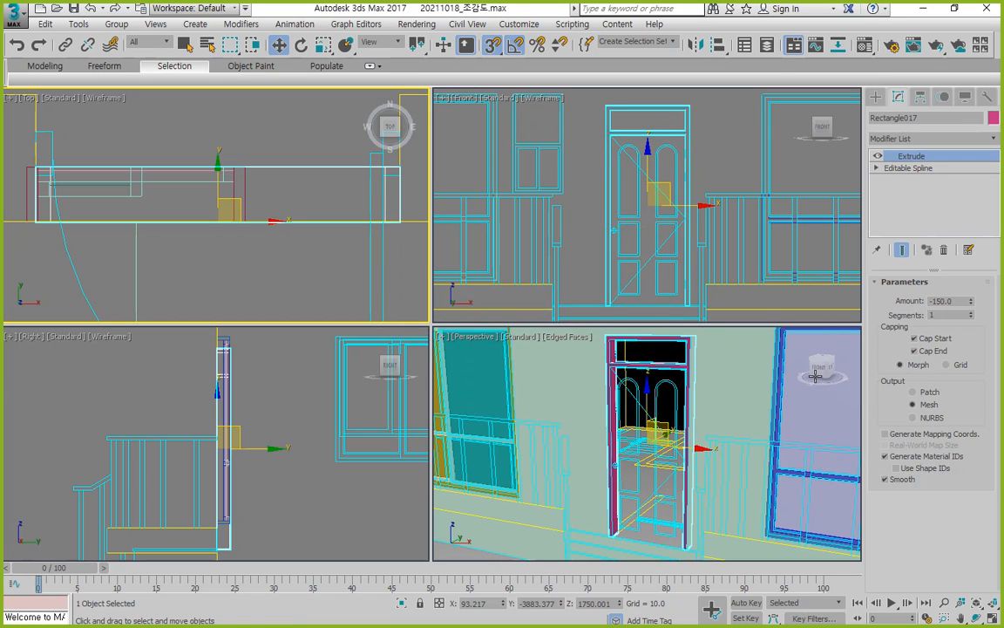
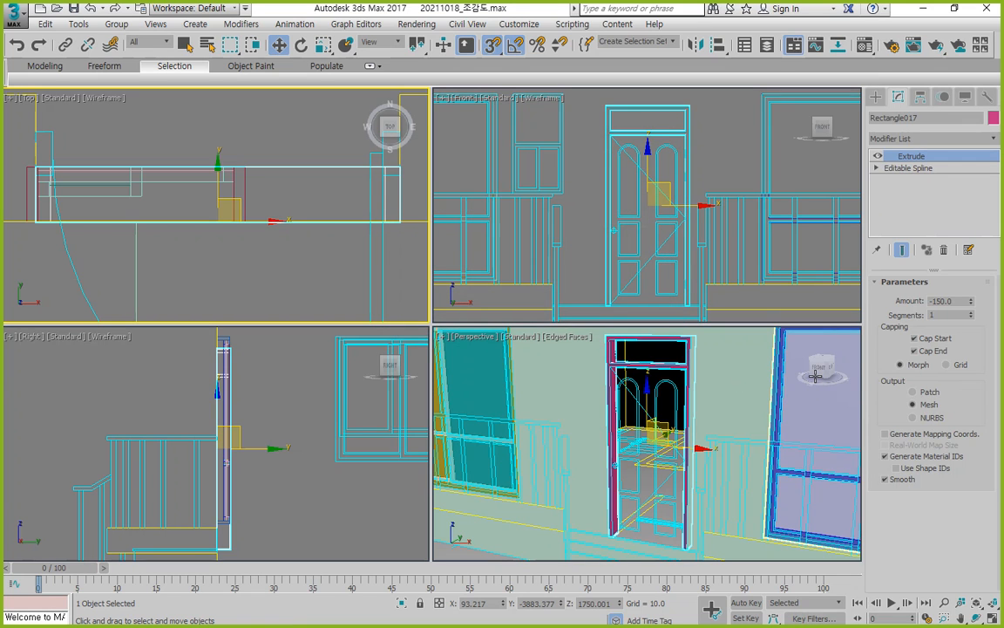
pyautogui.click(875, 97)
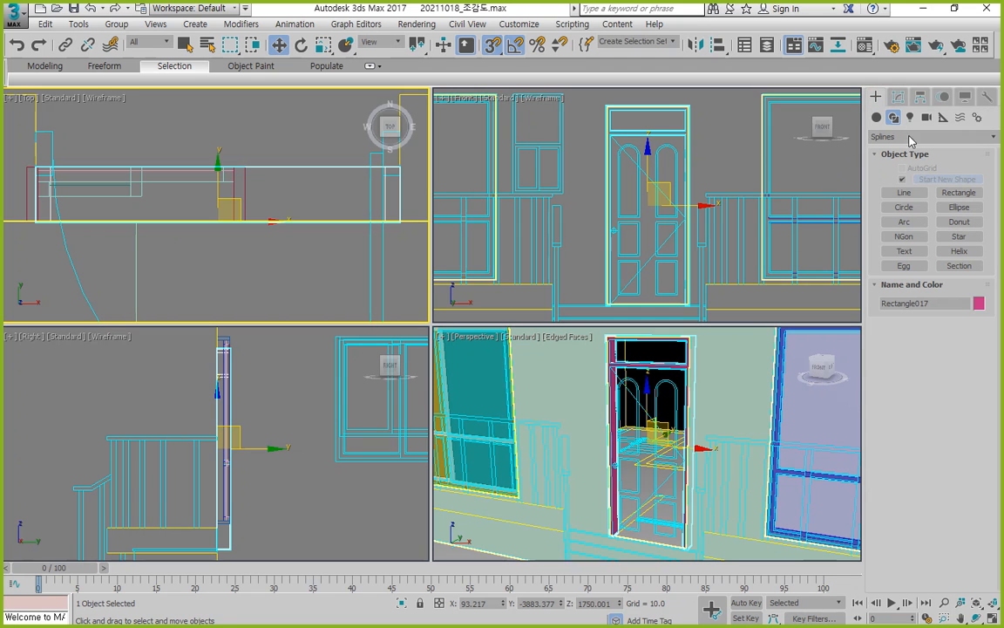
pyautogui.click(898, 97)
pyautogui.click(924, 119)
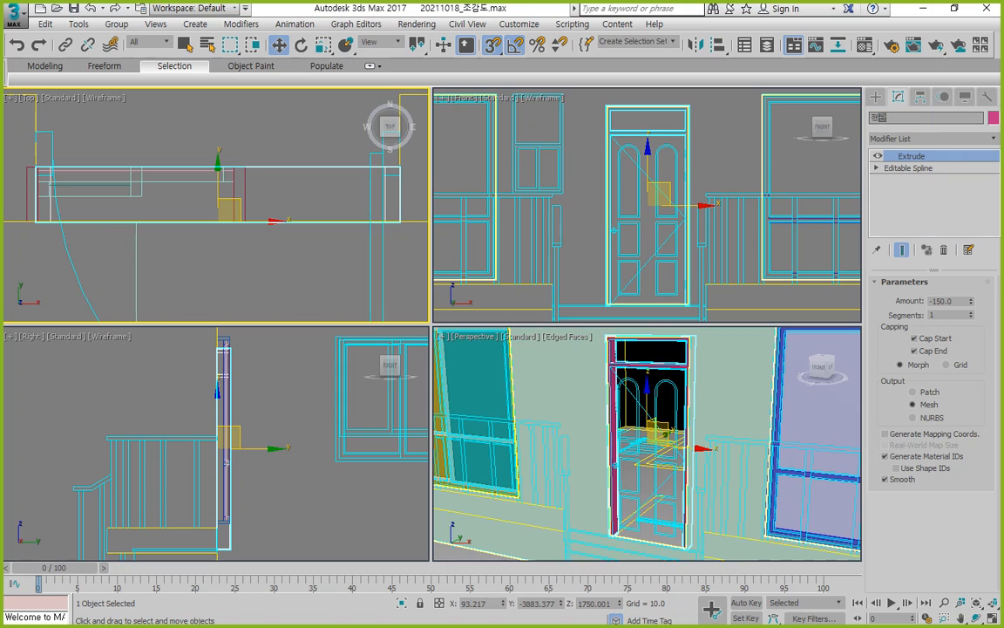
pyautogui.write('현관 문틀')
pyautogui.press('Return')
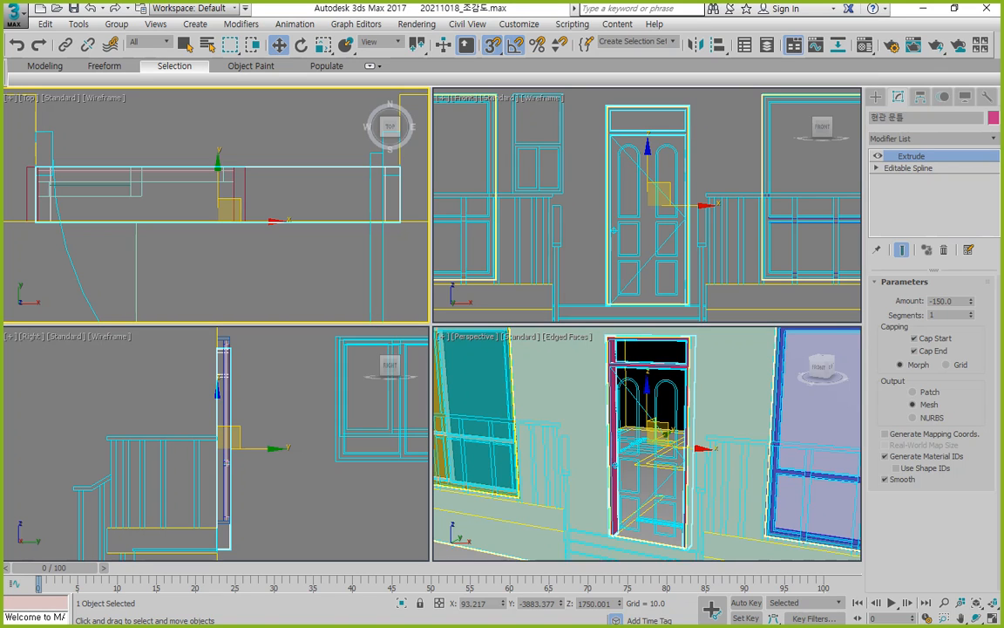
# Draw a snapped 260 by 920 rectangle over the transom opening above the door in the Front view
pyautogui.click(876, 96)
pyautogui.click(957, 193)
pyautogui.scroll(6, 548, 167)
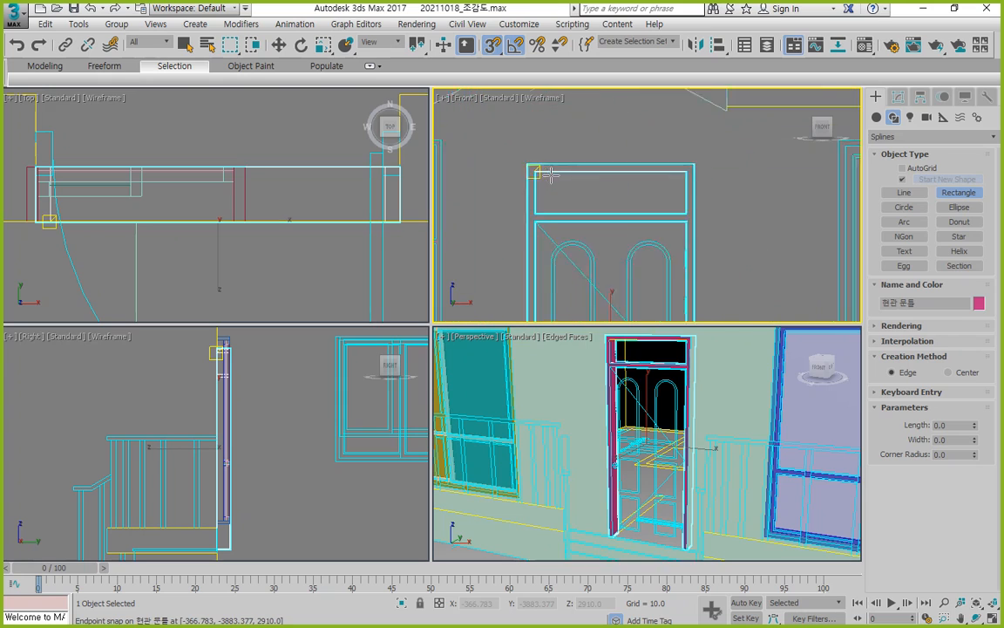
pyautogui.moveTo(548, 168); pyautogui.dragTo(743, 229)
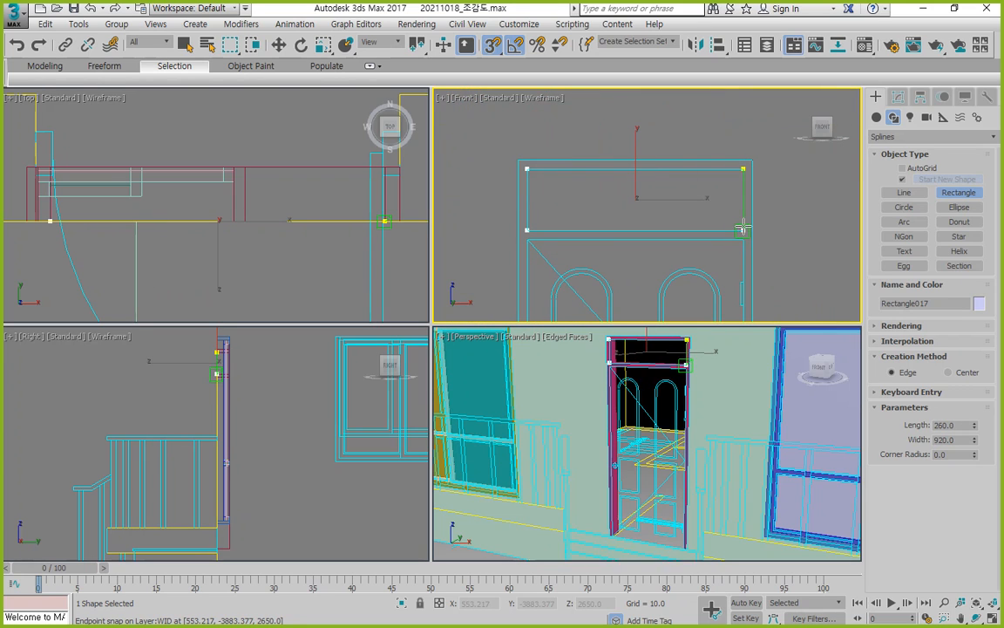
# Extrude the transom rectangle by 10 and rename it 현관 유리
pyautogui.click(899, 97)
pyautogui.click(939, 139)
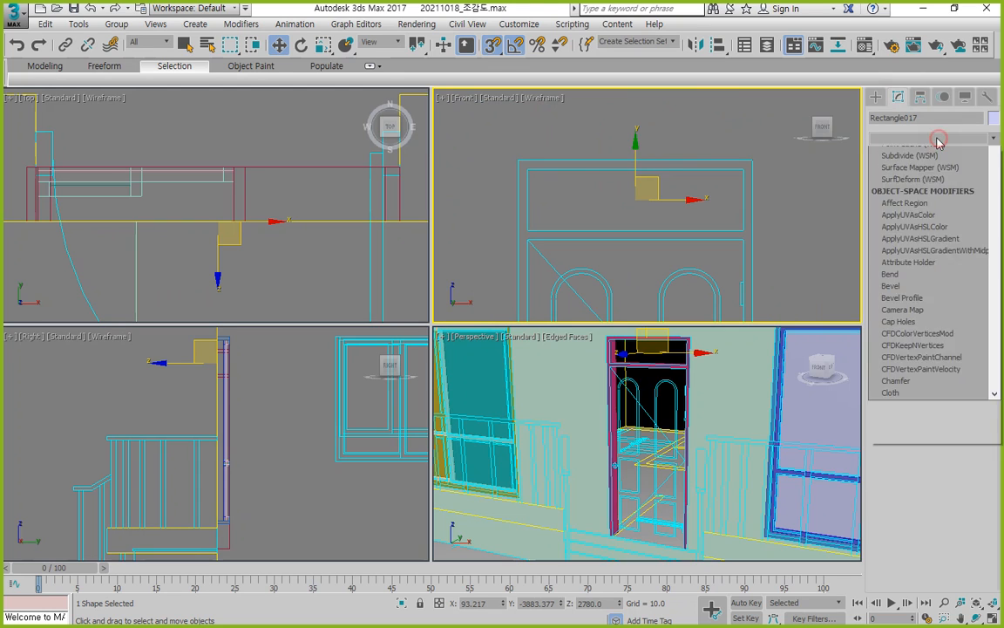
pyautogui.press('e')
pyautogui.click(937, 211)
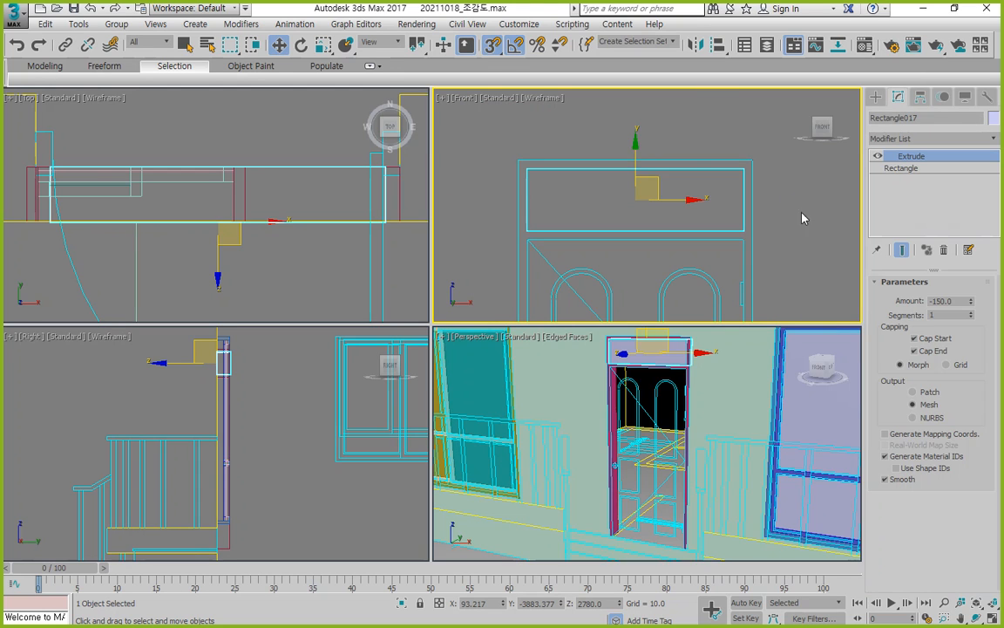
pyautogui.doubleClick(955, 303)
pyautogui.write('10')
pyautogui.press('Return')
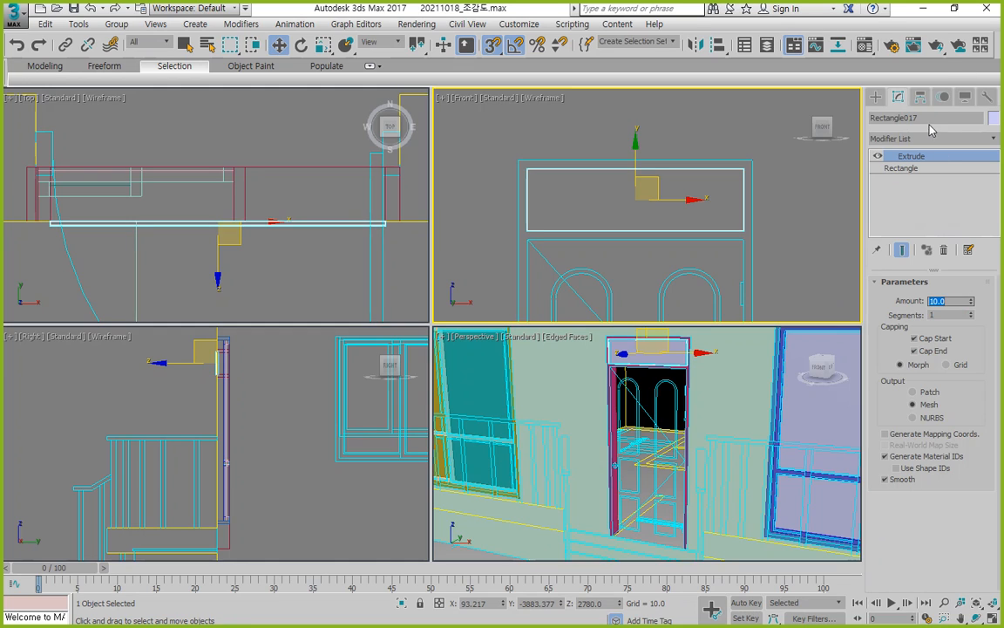
pyautogui.write('현')
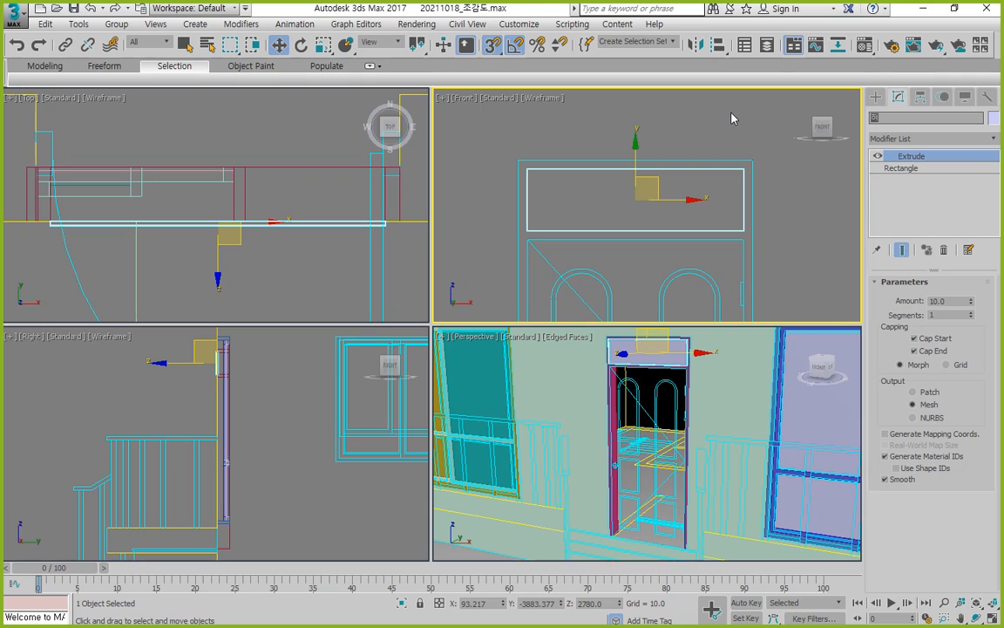
pyautogui.write('관문리')
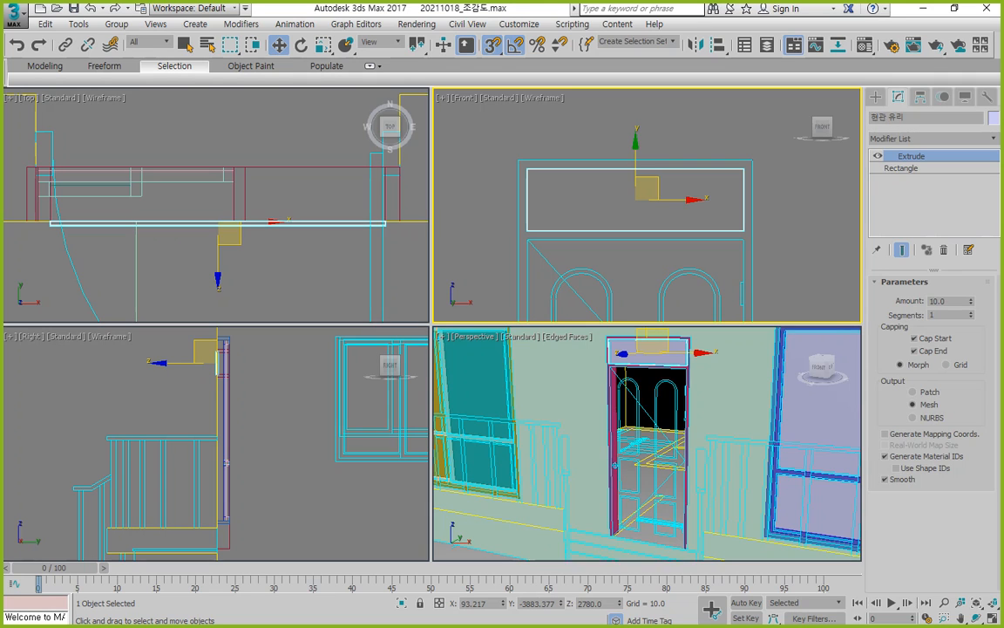
# Align the transom glass to the door frame 현관 문틀 in Y position, maximum to maximum, in the Top view
pyautogui.rightClick(268, 242)
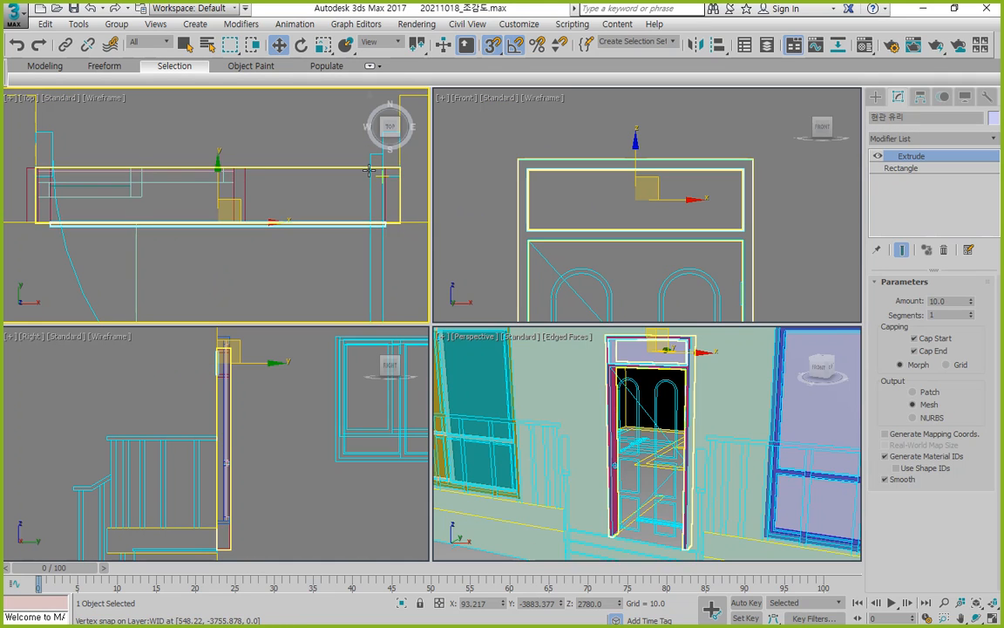
pyautogui.click(322, 170)
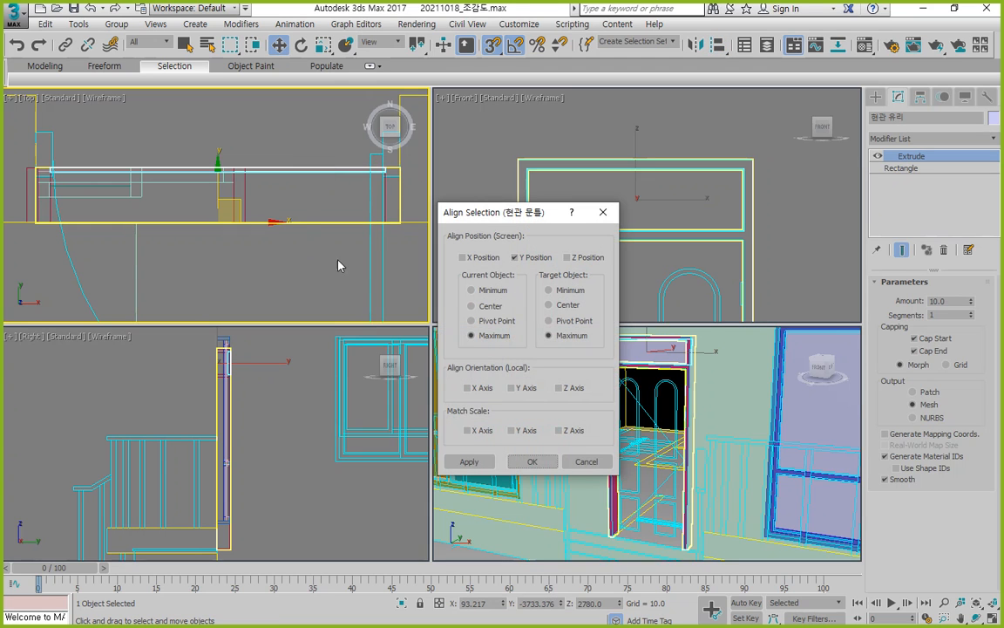
pyautogui.click(533, 461)
pyautogui.scroll(5, 652, 348)
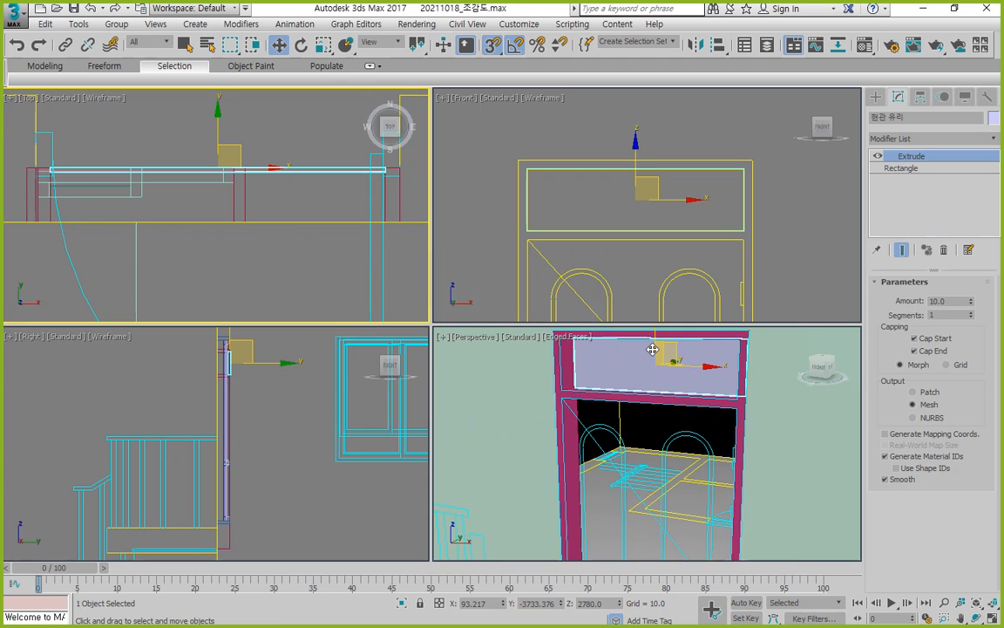
pyautogui.scroll(3, 652, 348)
pyautogui.moveTo(651, 359); pyautogui.dragTo(620, 330, button='middle')
# Select the front elevation drawing group 00. 정면도 in the enlarged Front view and freeze it
pyautogui.click(638, 282)
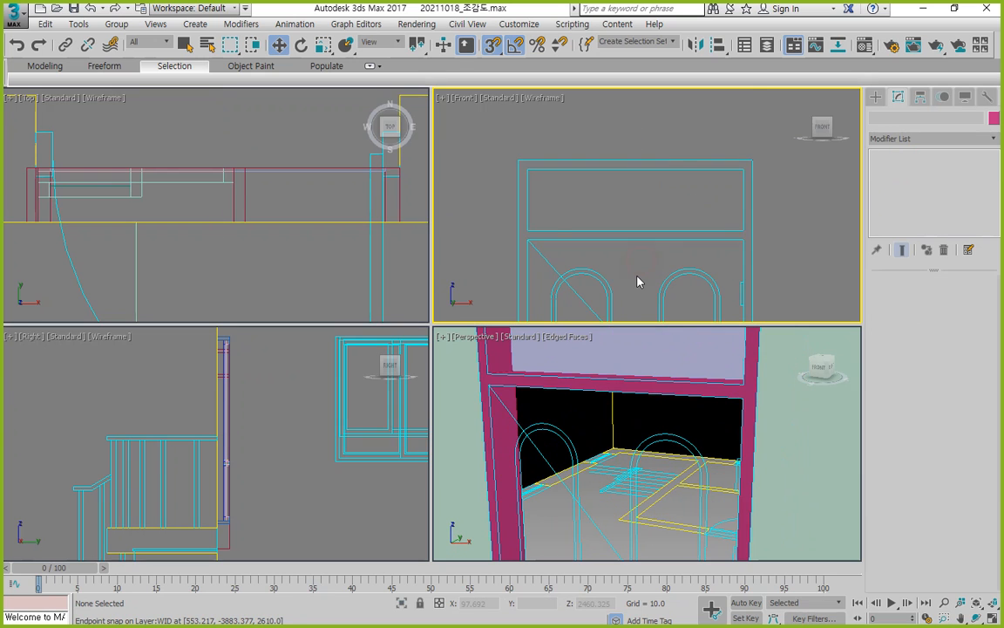
pyautogui.scroll(7, 613, 186)
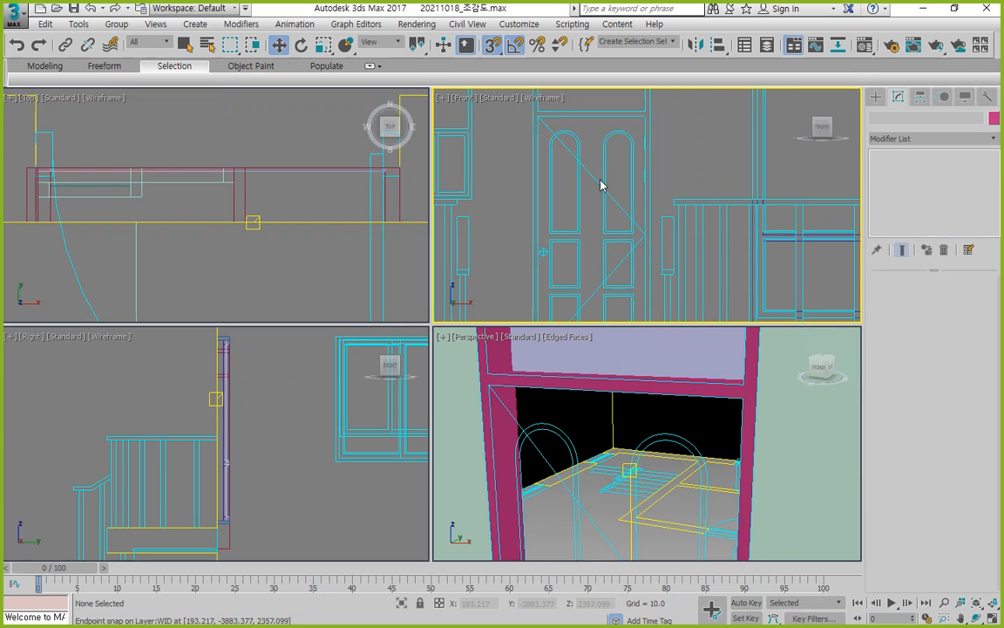
pyautogui.hotkey('alt', 'w')
pyautogui.press('z')
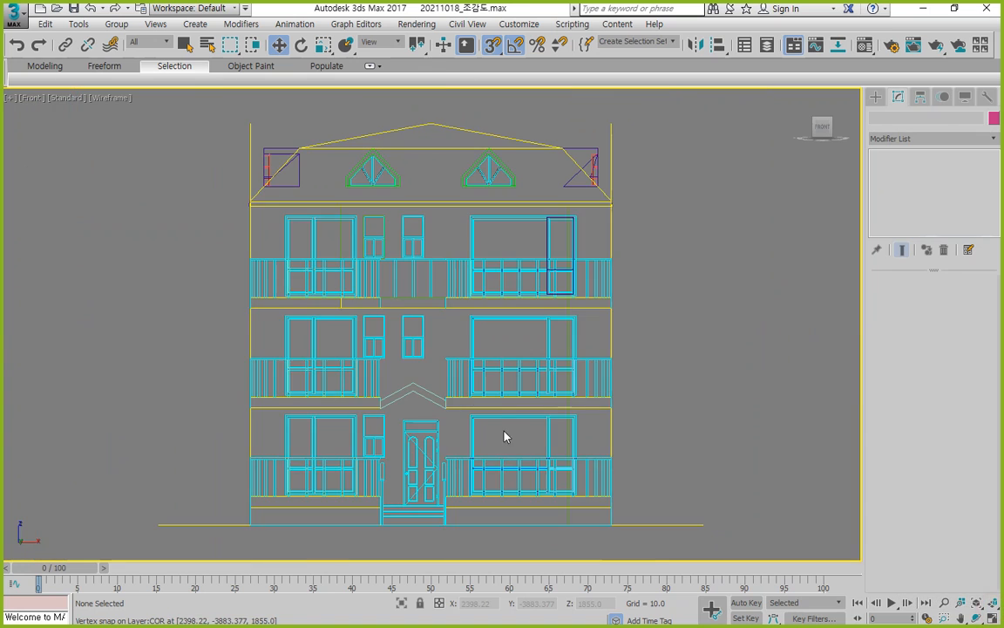
pyautogui.scroll(8, 406, 469)
pyautogui.moveTo(365, 294); pyautogui.dragTo(356, 336, button='middle')
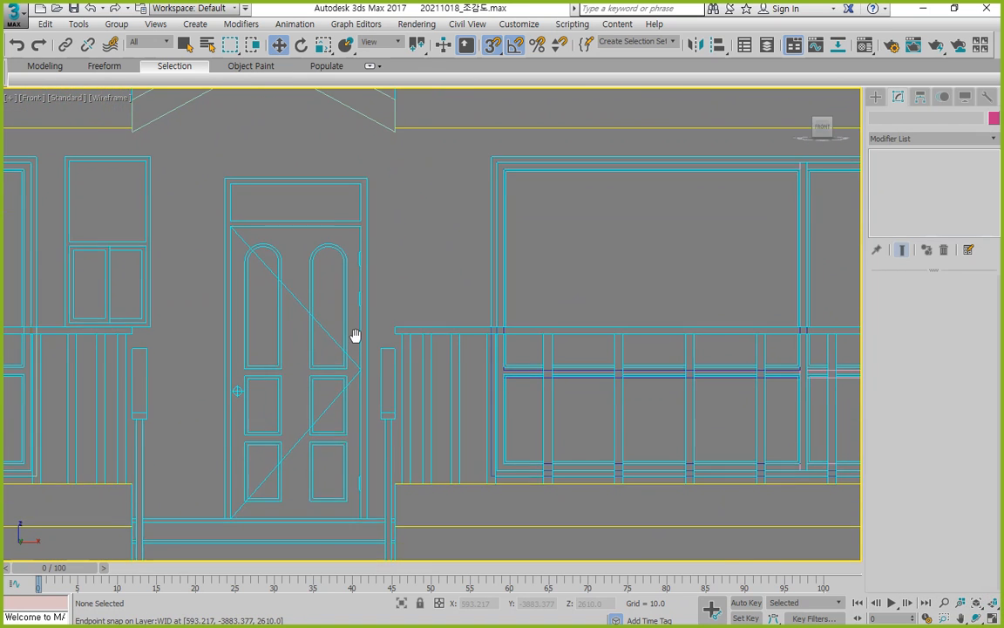
pyautogui.click(876, 96)
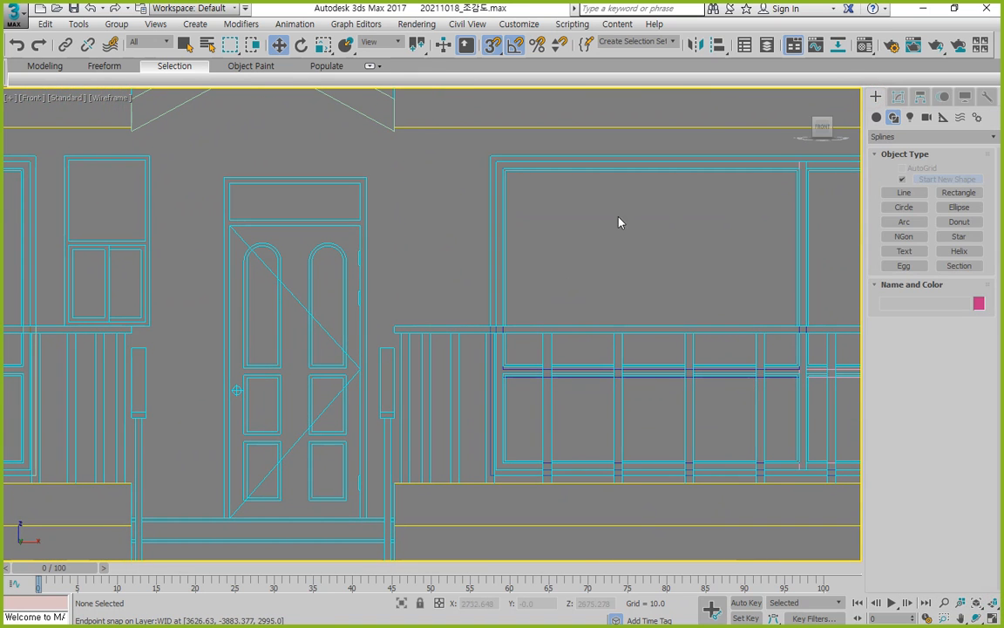
pyautogui.click(340, 254)
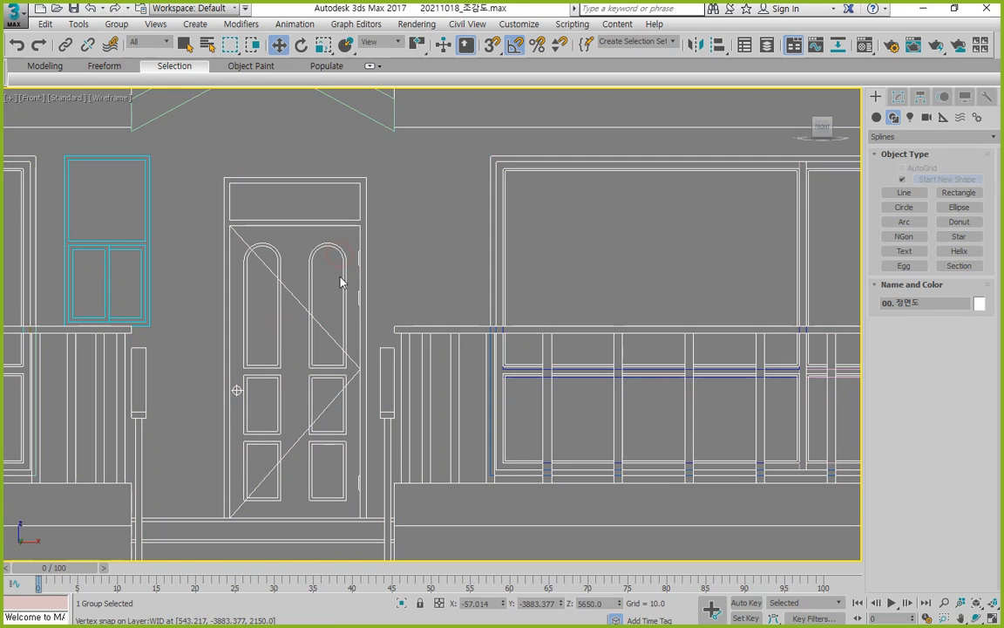
pyautogui.click(966, 97)
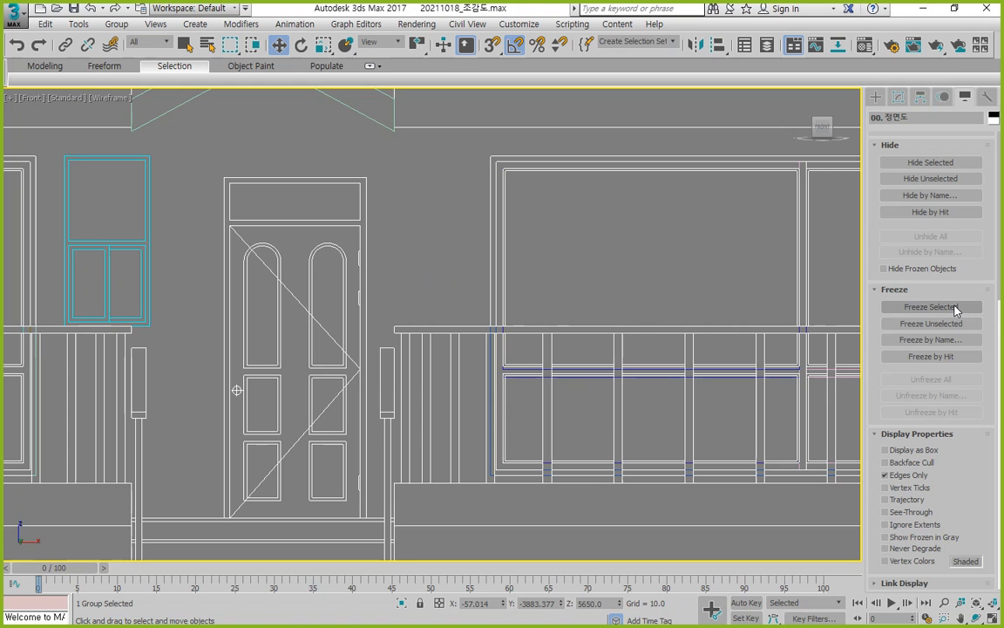
pyautogui.click(898, 306)
pyautogui.moveTo(270, 300); pyautogui.dragTo(257, 279)
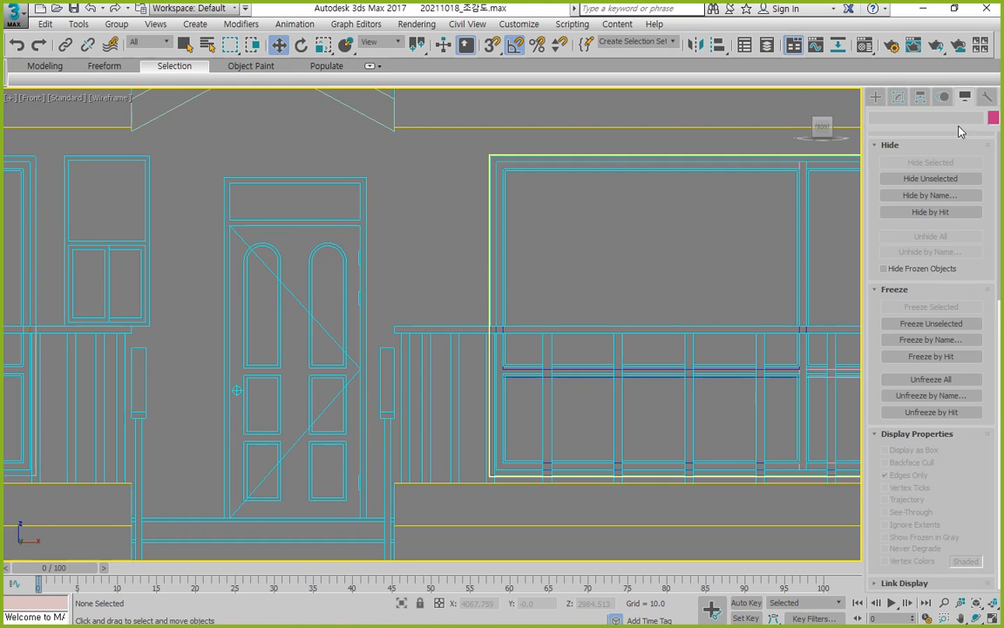
# Draw a snapped 2060 by 920 rectangle over the door leaf outline in the Front view, with Start New Shape turned off
pyautogui.click(876, 96)
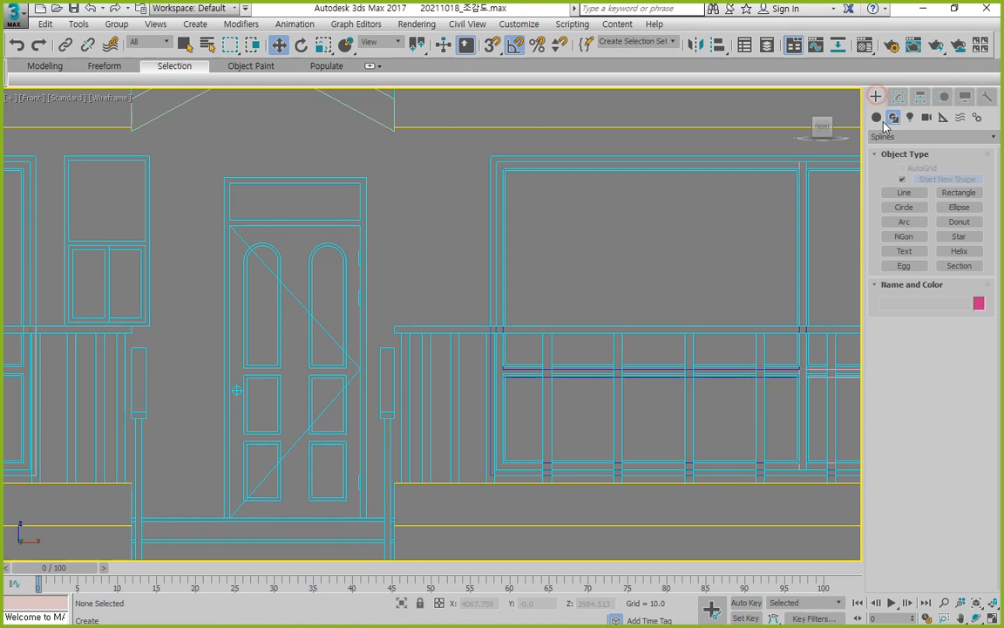
pyautogui.click(957, 193)
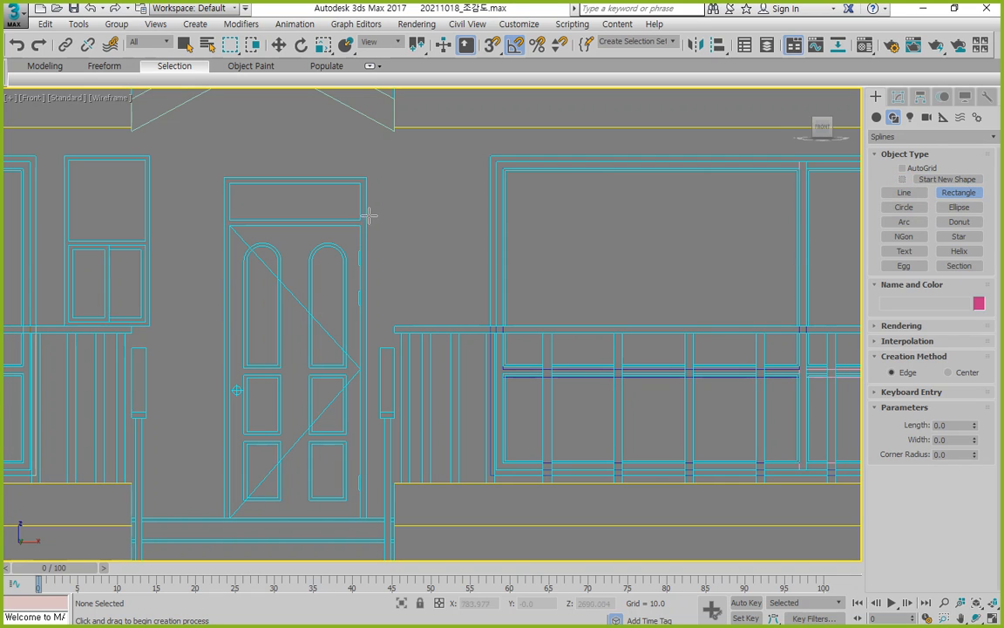
pyautogui.press('s')
pyautogui.moveTo(230, 225); pyautogui.dragTo(358, 517)
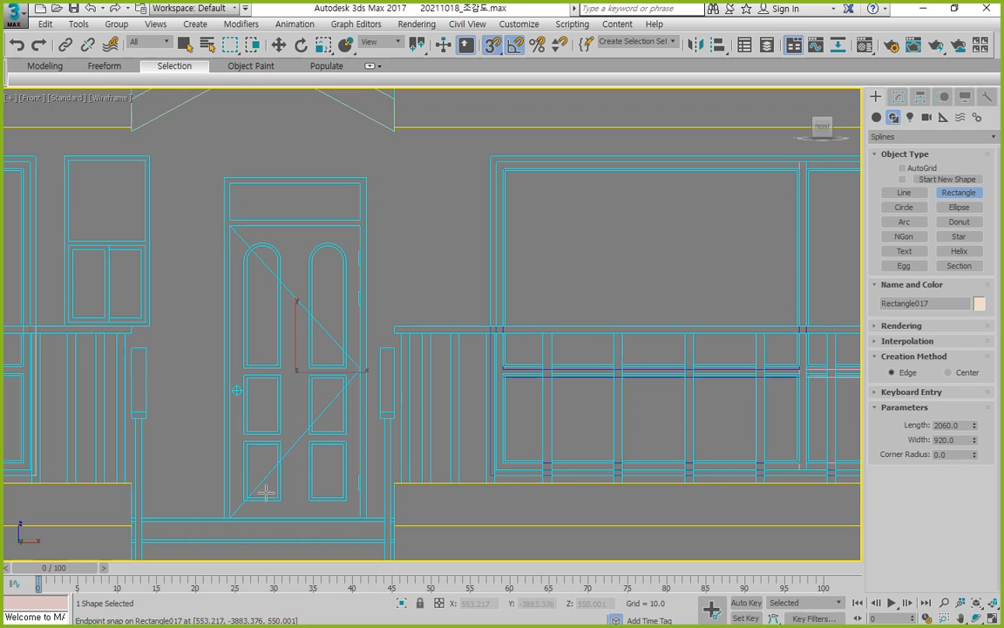
# Add four snapped 415 by 260 rectangles over the door's lower and middle panel outlines
pyautogui.scroll(3, 261, 489)
pyautogui.moveTo(231, 510); pyautogui.dragTo(424, 515)
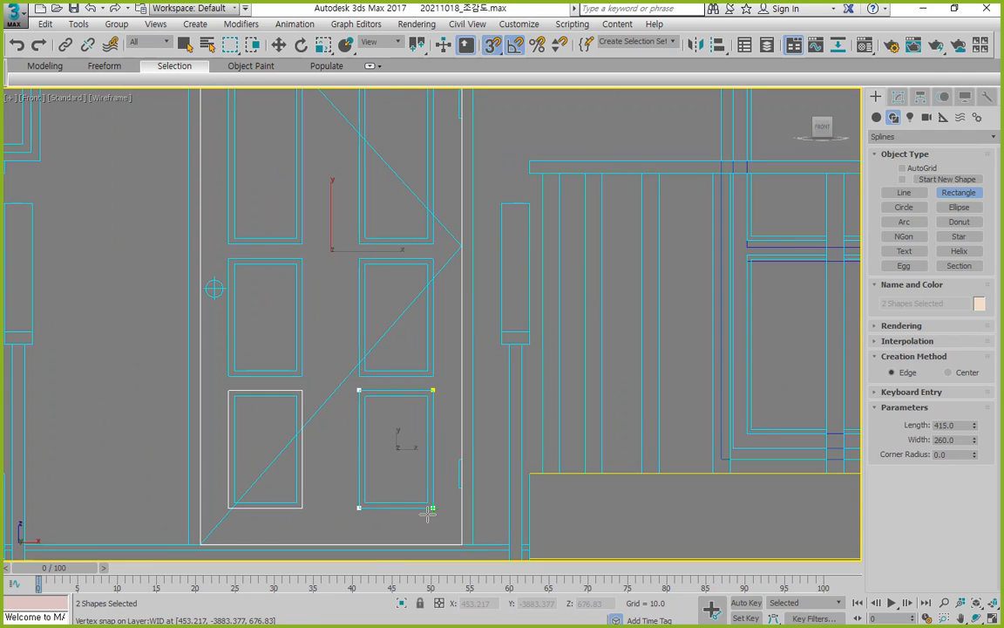
pyautogui.moveTo(433, 378); pyautogui.dragTo(229, 375)
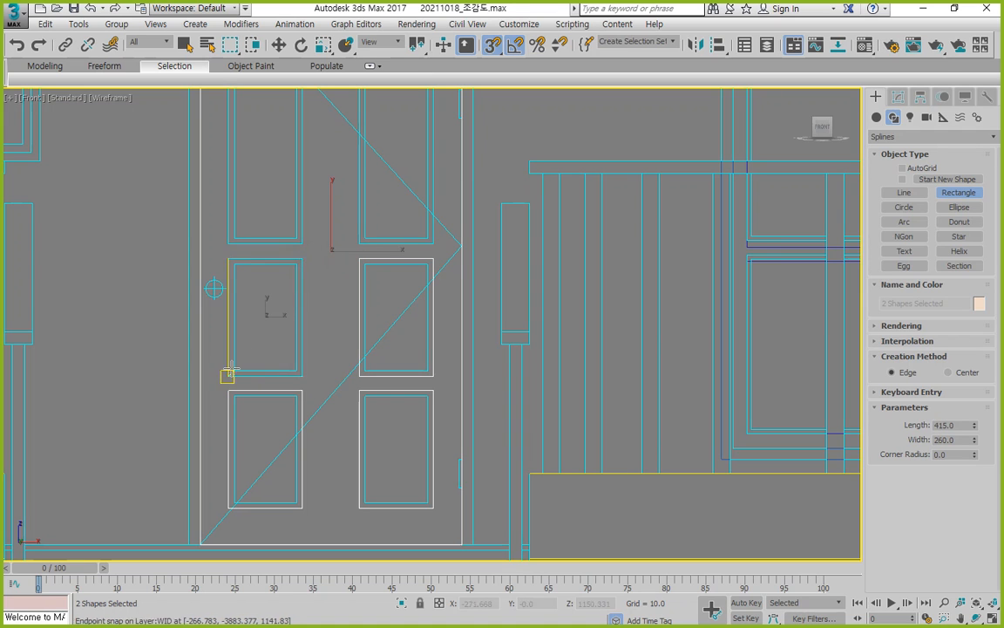
# Add two snapped rectangles, about 763 by 259, over the straight parts of the door's two tall upper panels
pyautogui.moveTo(290, 281); pyautogui.dragTo(247, 435, button='middle')
pyautogui.moveTo(187, 396); pyautogui.dragTo(260, 182)
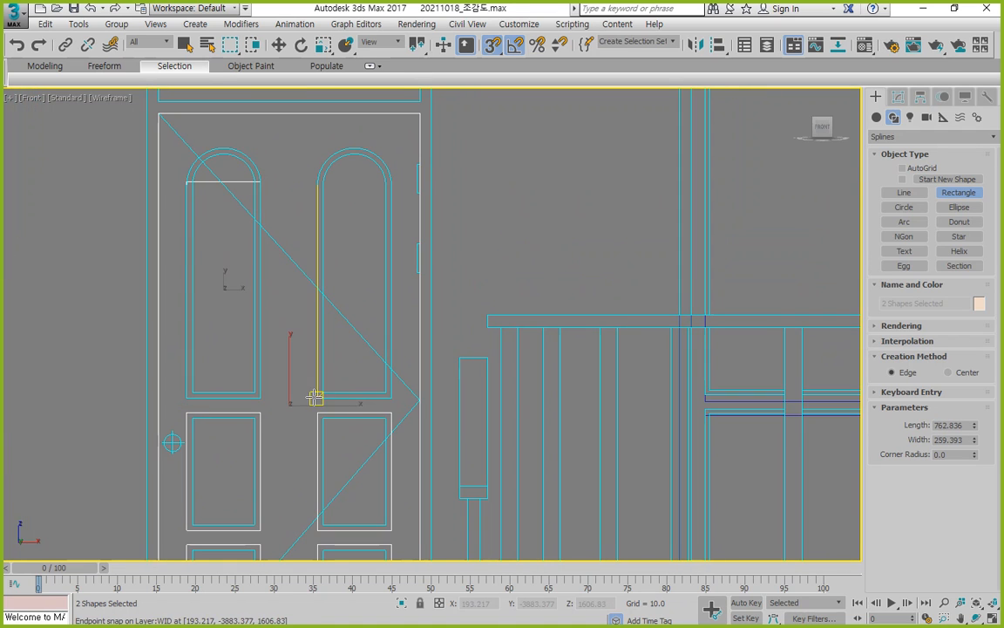
pyautogui.moveTo(317, 396); pyautogui.dragTo(394, 179)
pyautogui.scroll(5, 173, 184)
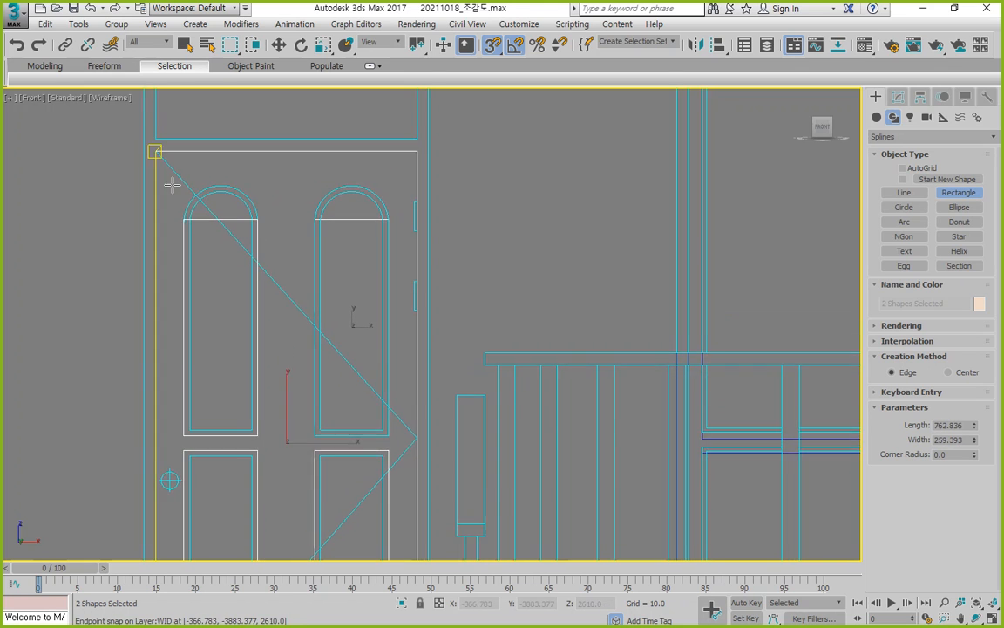
# Draw End-End-Middle arcs with a radius of about 130 over the rounded tops of both upper door panels
pyautogui.click(905, 221)
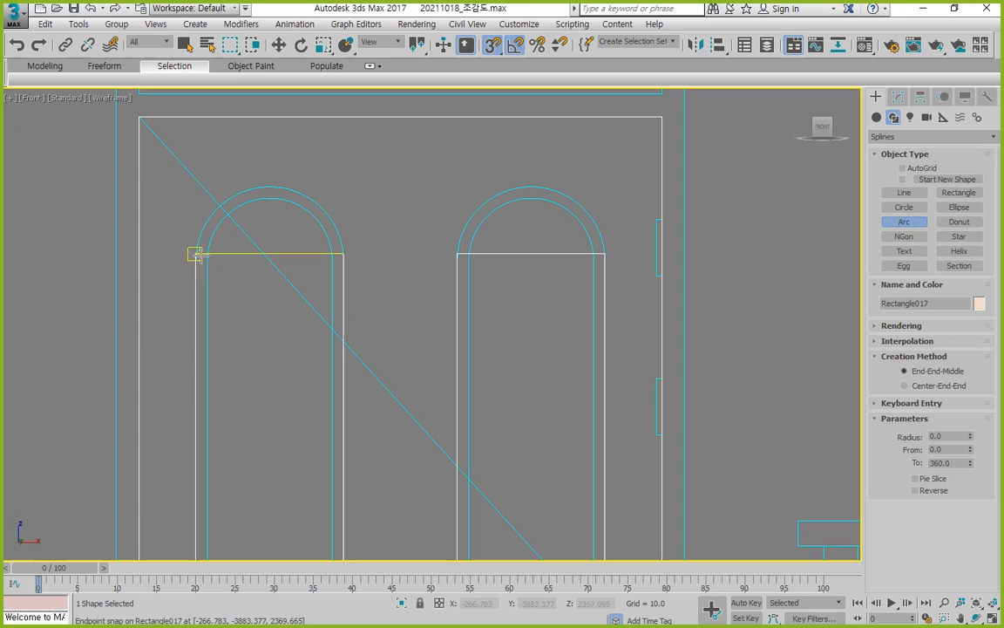
pyautogui.moveTo(341, 254); pyautogui.dragTo(195, 253)
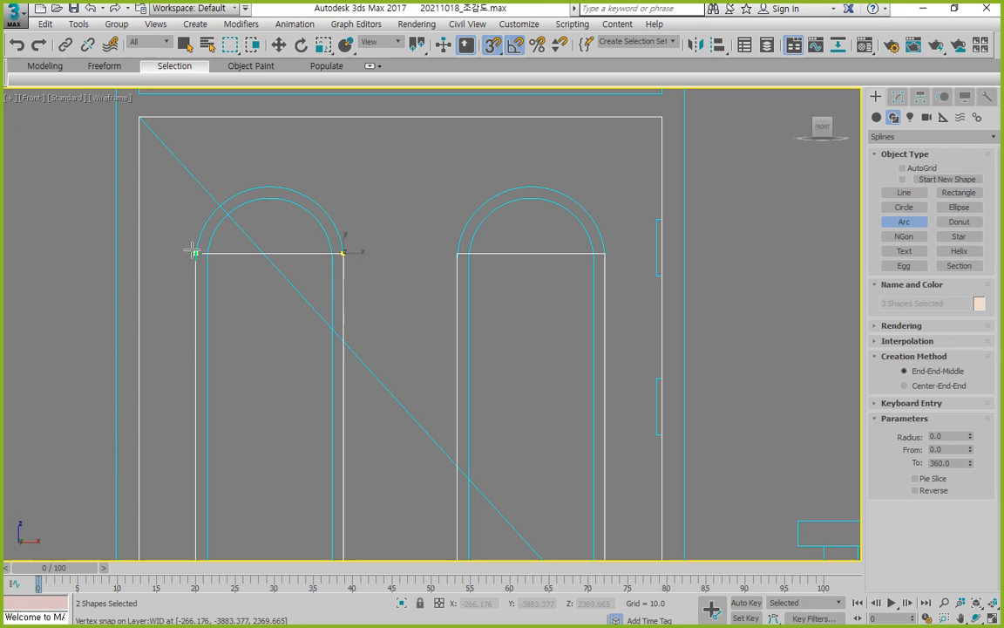
pyautogui.click(267, 185)
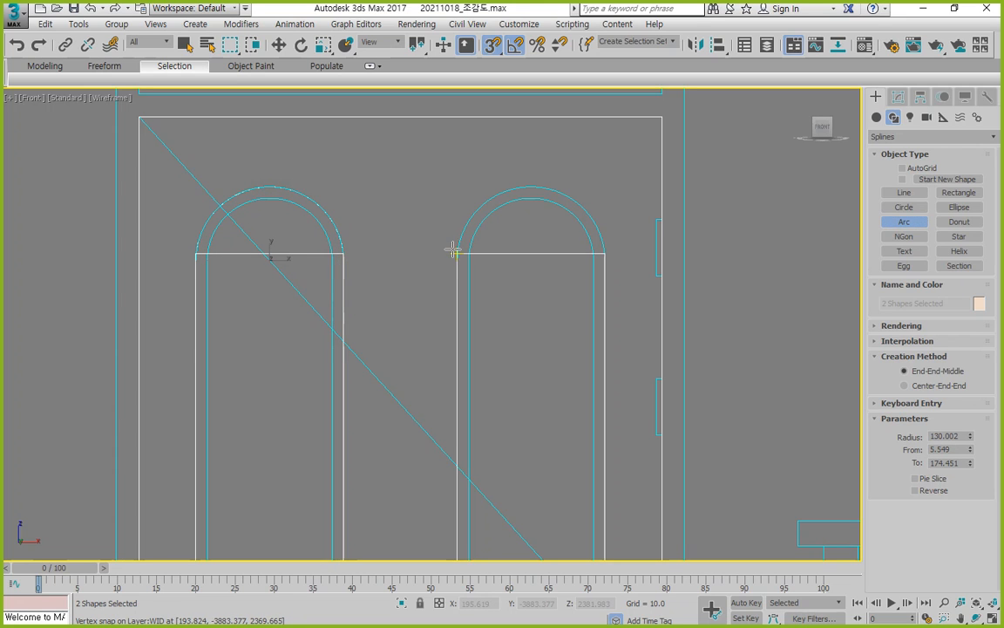
pyautogui.moveTo(456, 253); pyautogui.dragTo(600, 254)
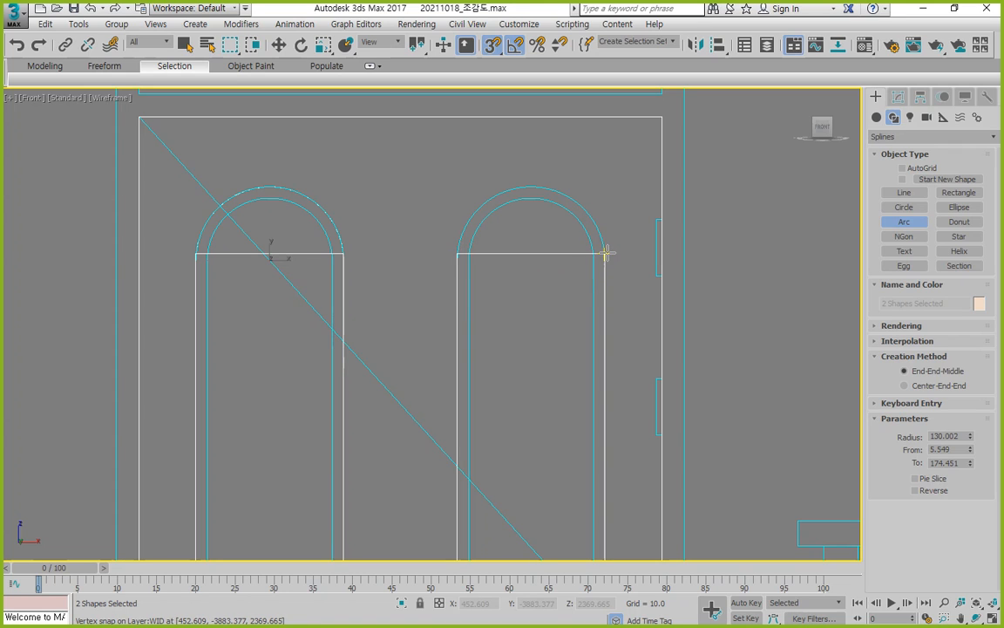
pyautogui.moveTo(607, 253); pyautogui.dragTo(457, 253)
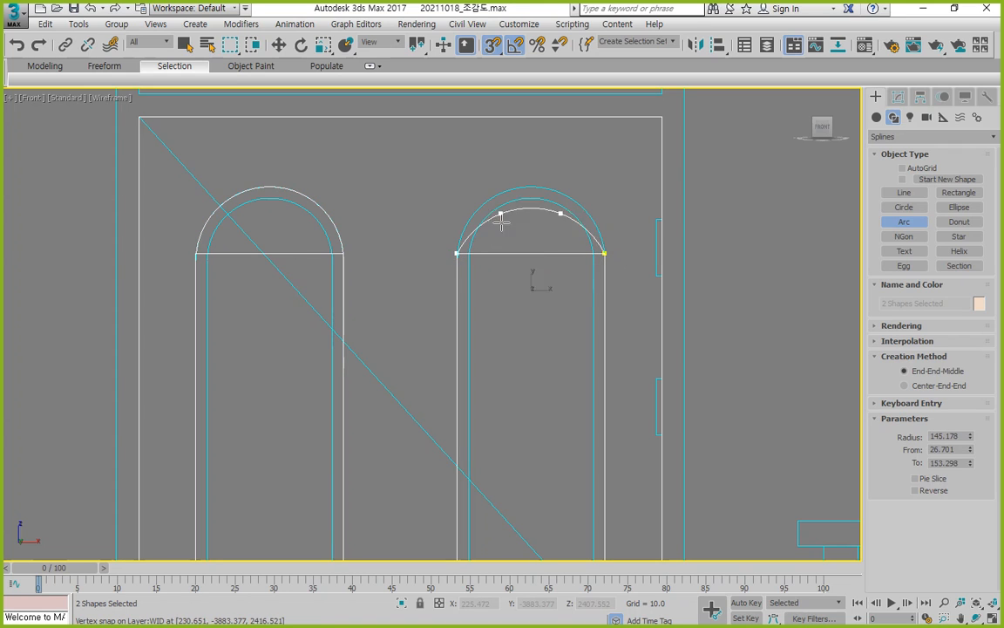
pyautogui.click(522, 187)
pyautogui.rightClick(519, 273)
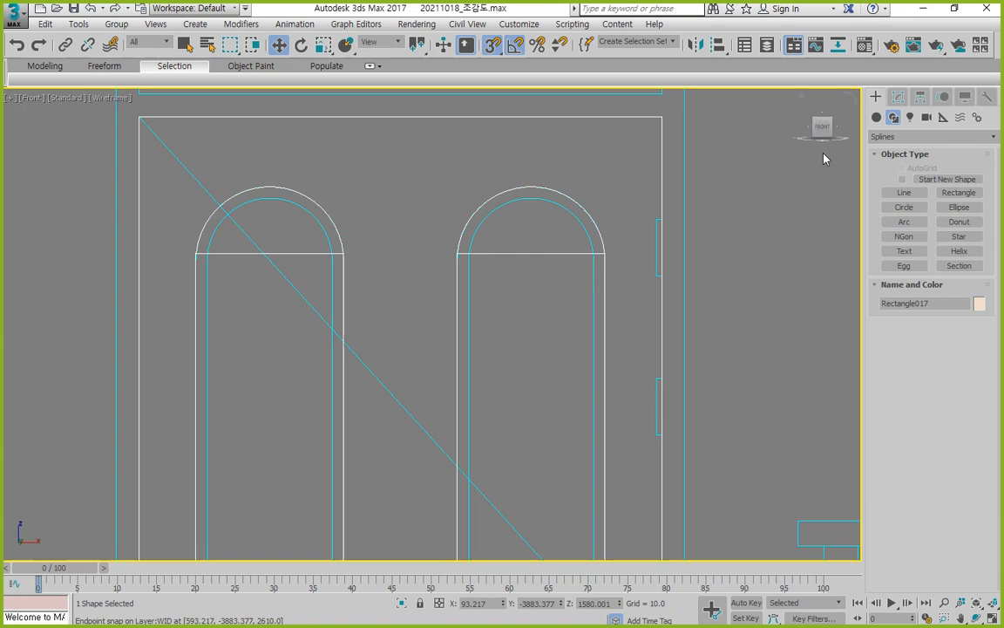
# Delete the horizontal segments beneath the arcs of both upper door panels
pyautogui.click(899, 97)
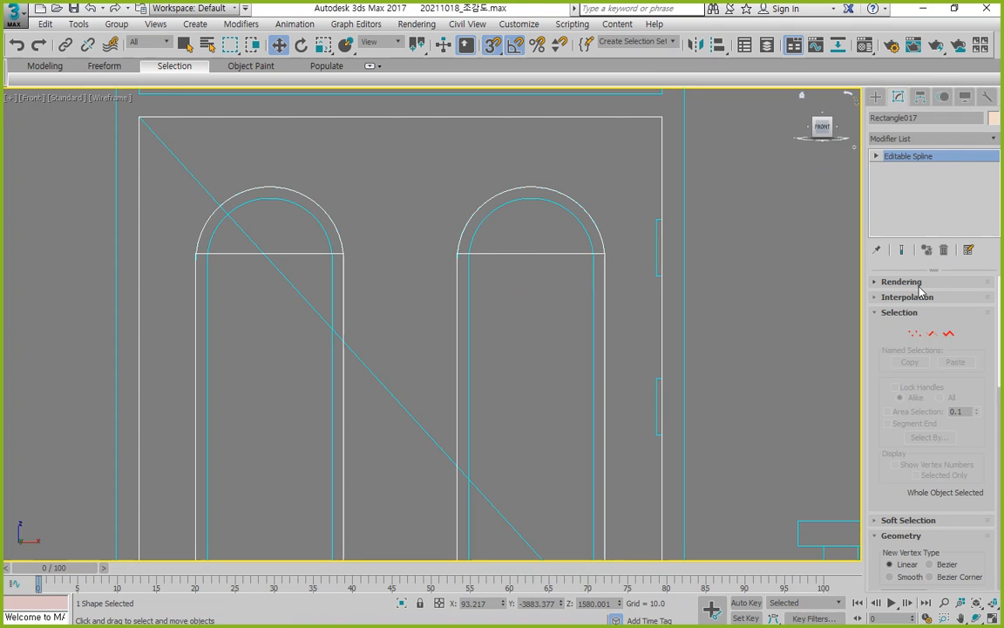
pyautogui.click(915, 335)
pyautogui.click(932, 333)
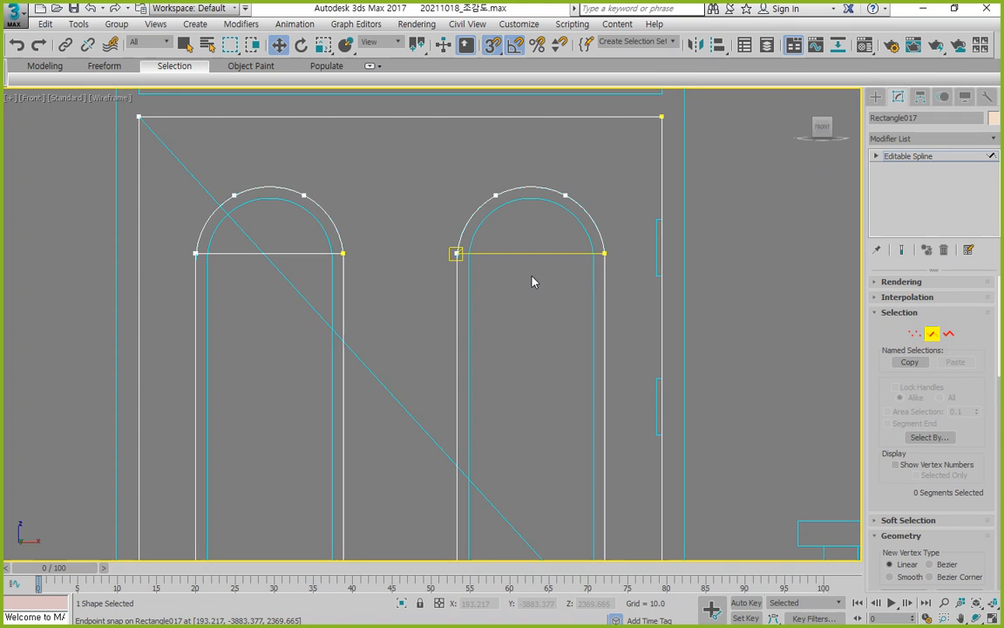
pyautogui.click(523, 253)
pyautogui.press('Delete')
pyautogui.moveTo(290, 225); pyautogui.dragTo(270, 280)
pyautogui.press('Delete')
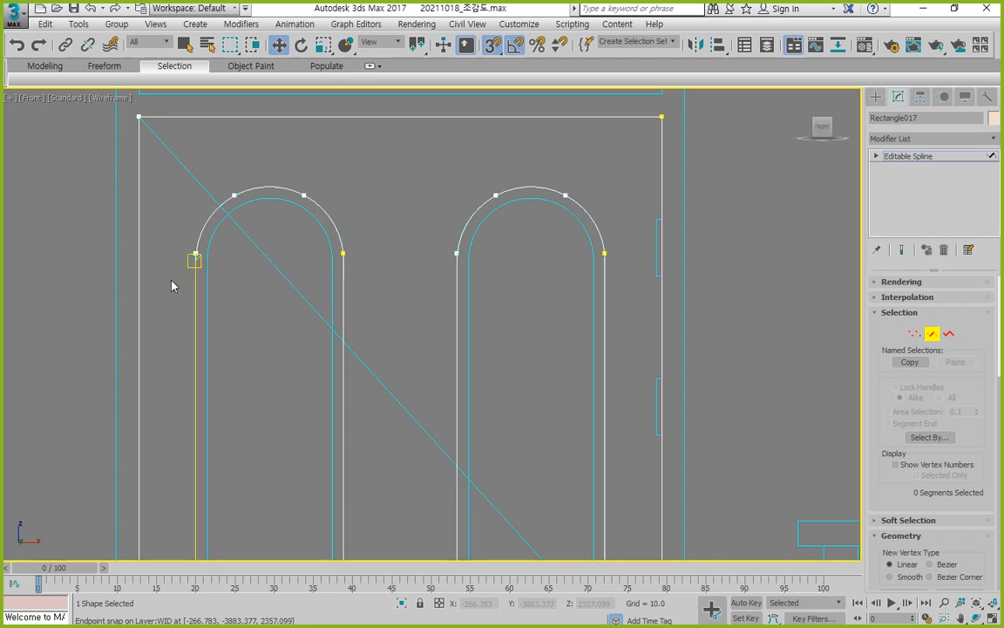
# Weld the vertices where the arcs meet the sides of the upper door panels, using a 0.1 threshold
pyautogui.press('1')
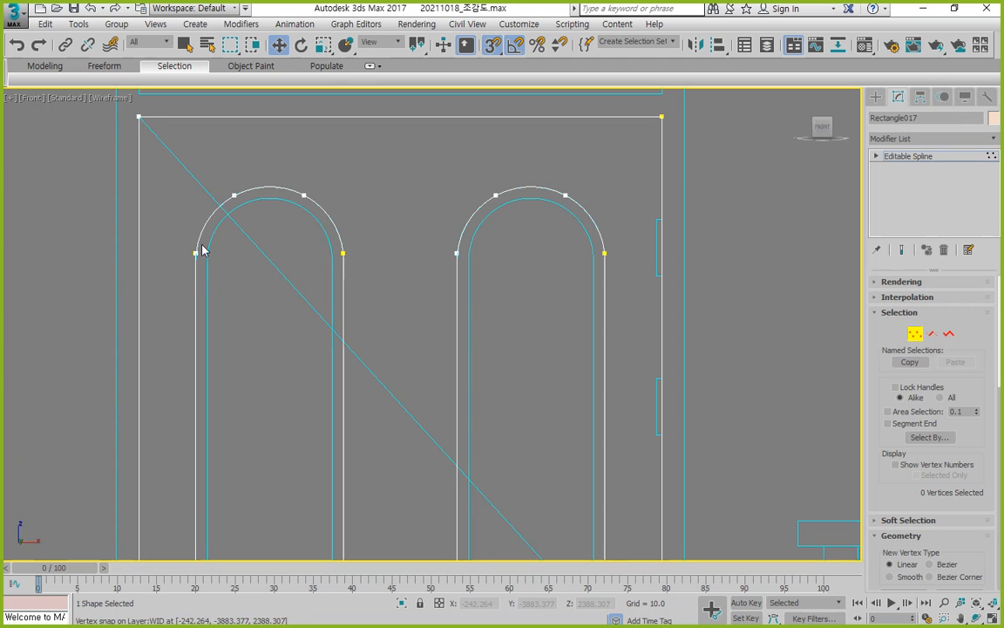
pyautogui.moveTo(532, 277); pyautogui.dragTo(693, 307)
pyautogui.scroll(-4, 973, 411)
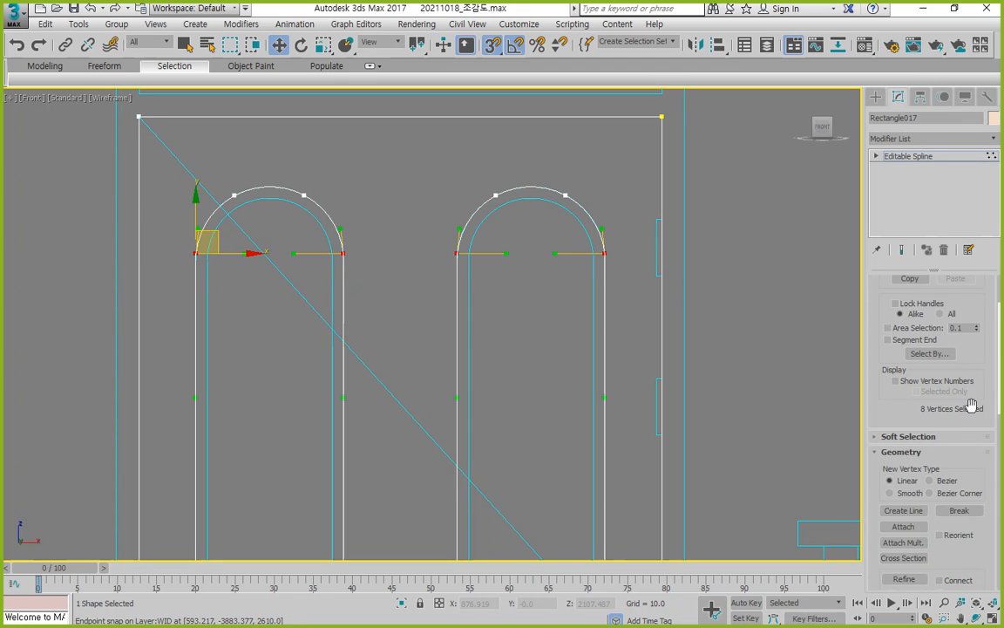
pyautogui.scroll(-5, 968, 399)
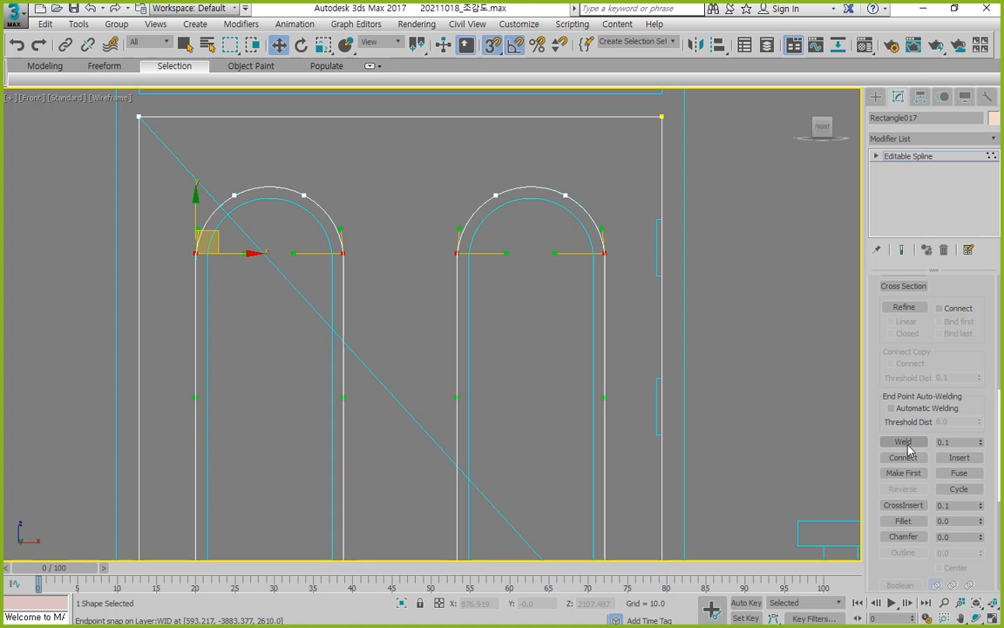
pyautogui.click(904, 443)
pyautogui.click(409, 328)
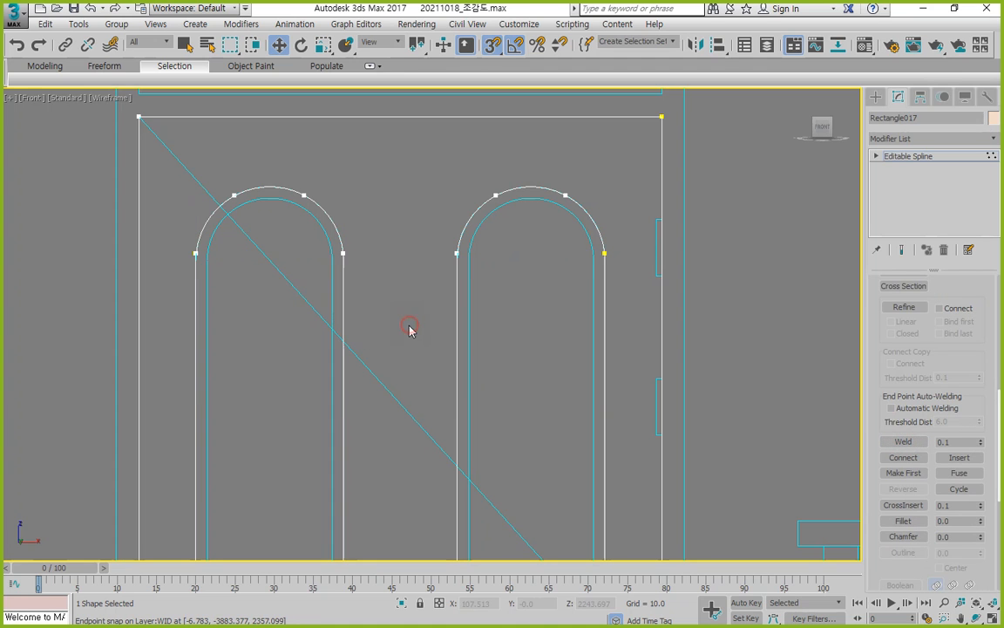
# Try an Extrude of 10 on the combined door leaf shape and show it in the four-viewport layout
pyautogui.scroll(-5, 410, 323)
pyautogui.scroll(3, 384, 348)
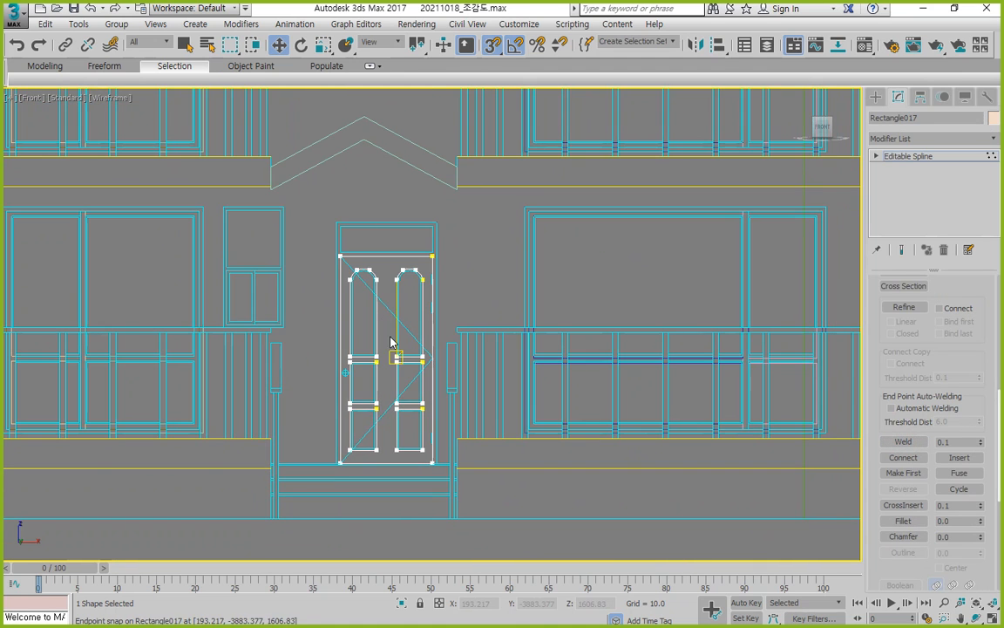
pyautogui.click(924, 156)
pyautogui.click(933, 139)
pyautogui.click(935, 140)
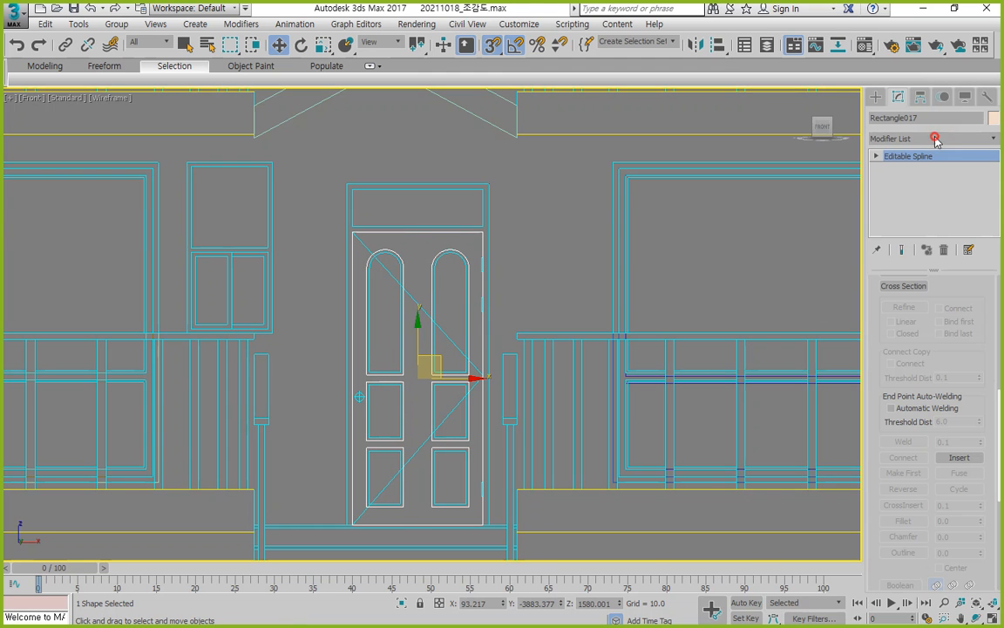
pyautogui.click(935, 140)
pyautogui.write('esh')
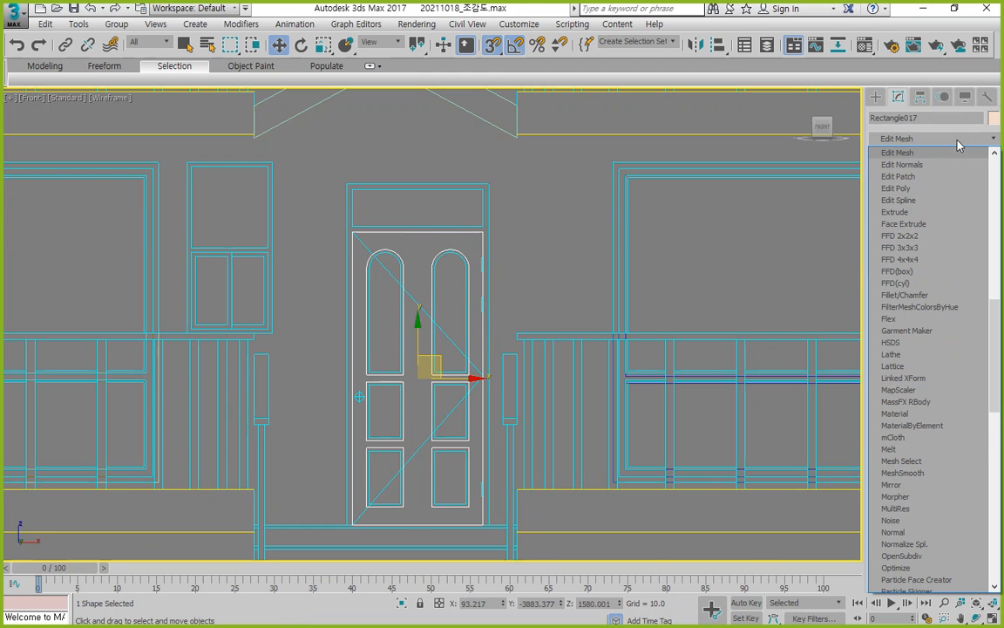
pyautogui.click(915, 212)
pyautogui.click(993, 617)
pyautogui.click(994, 603)
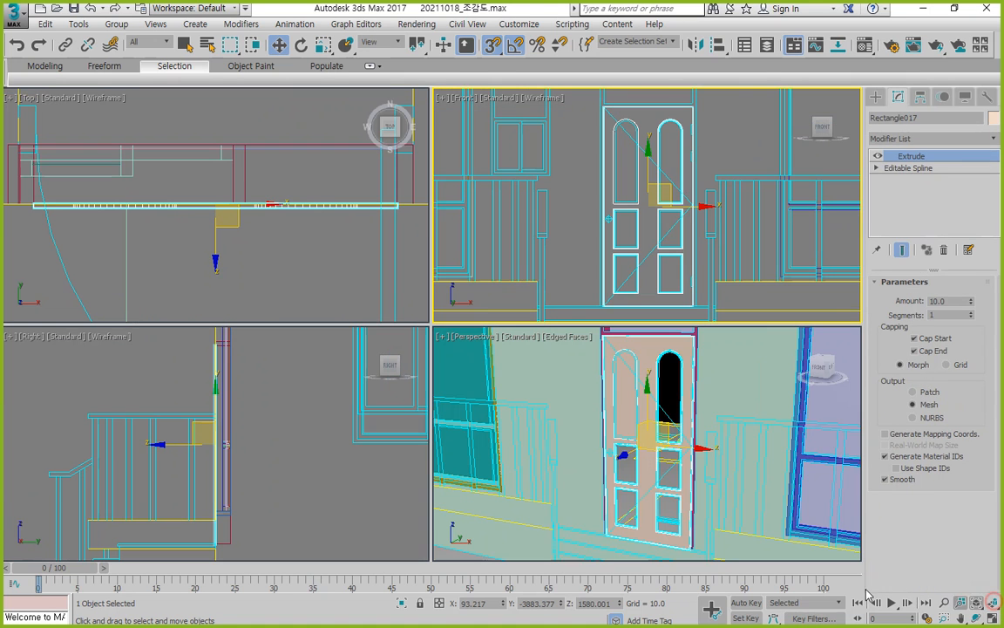
# Examine the extruded door's panel openings in the Perspective view and remove the Extrude modifier
pyautogui.scroll(5, 672, 402)
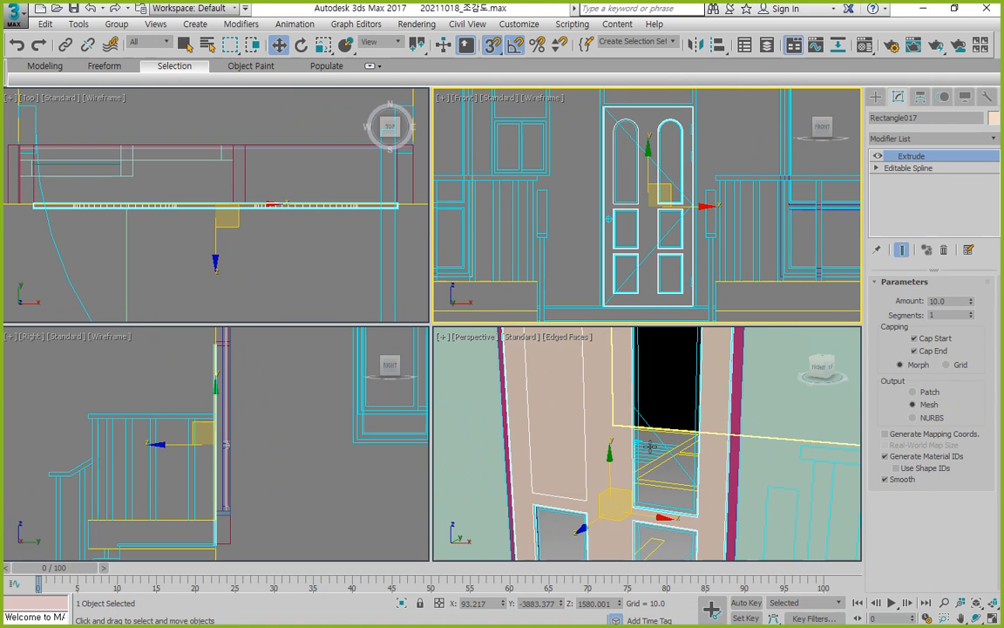
pyautogui.keyDown('alt'); pyautogui.moveTo(651, 447); pyautogui.dragTo(662, 366, button='middle'); pyautogui.keyUp('alt')
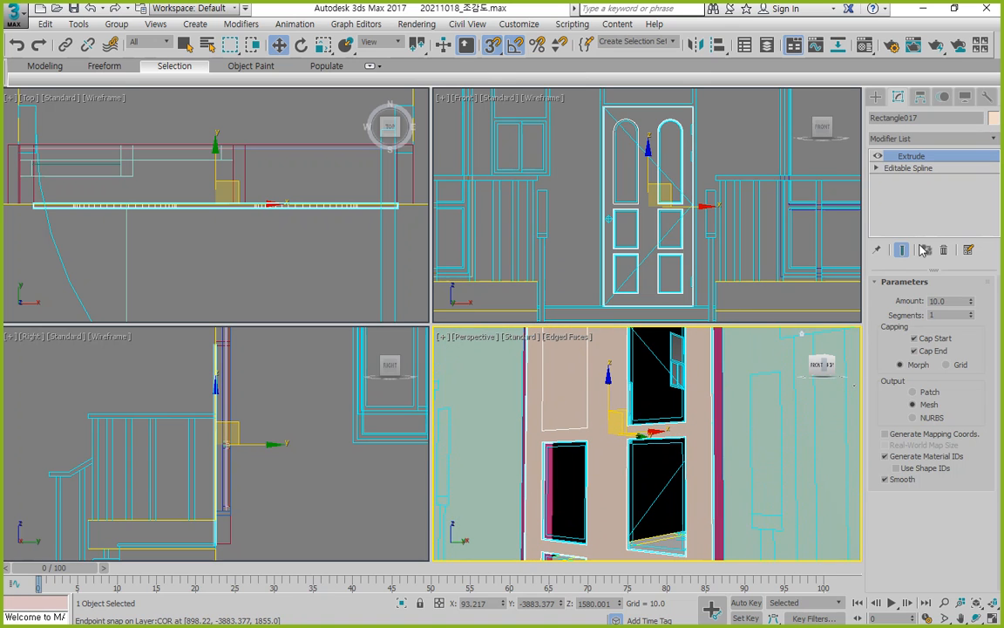
pyautogui.click(945, 250)
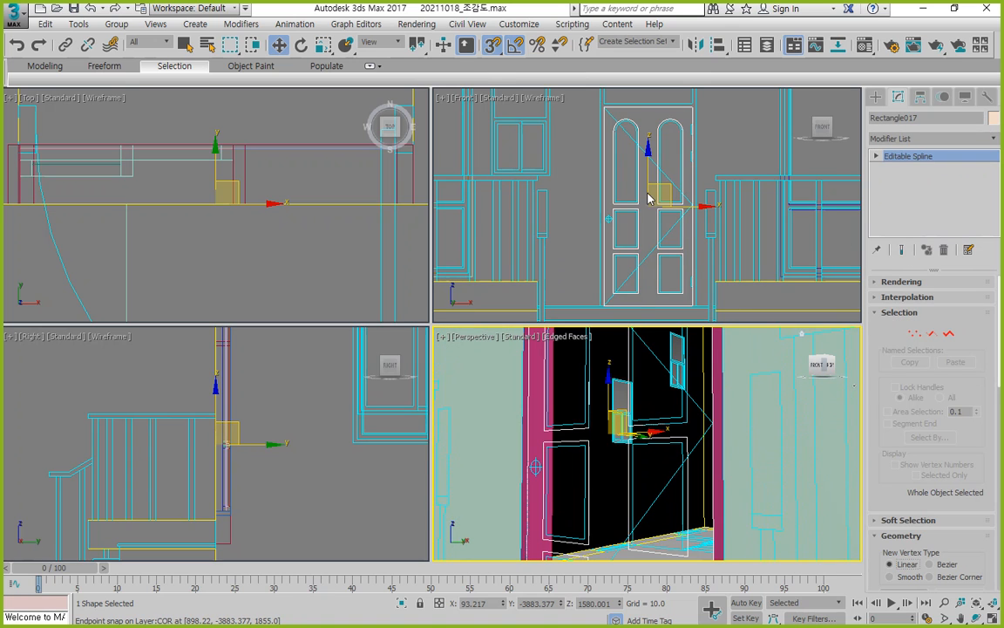
# Try an Edit Poly modifier on the door leaf spline and select its front face at Polygon level
pyautogui.scroll(3, 648, 199)
pyautogui.moveTo(648, 199); pyautogui.dragTo(642, 281, button='middle')
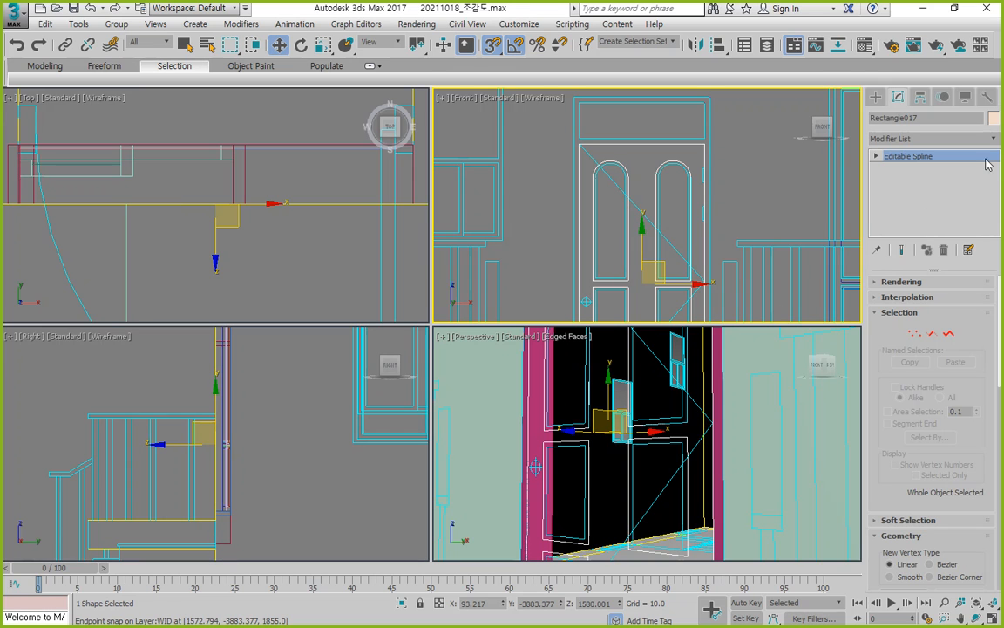
pyautogui.click(951, 138)
pyautogui.press('e')
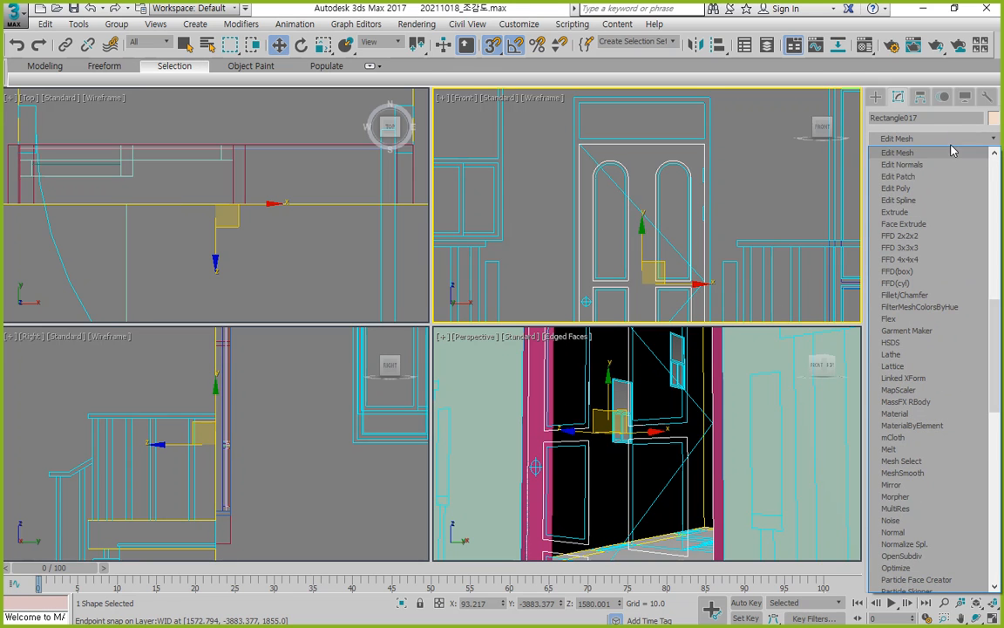
pyautogui.click(924, 188)
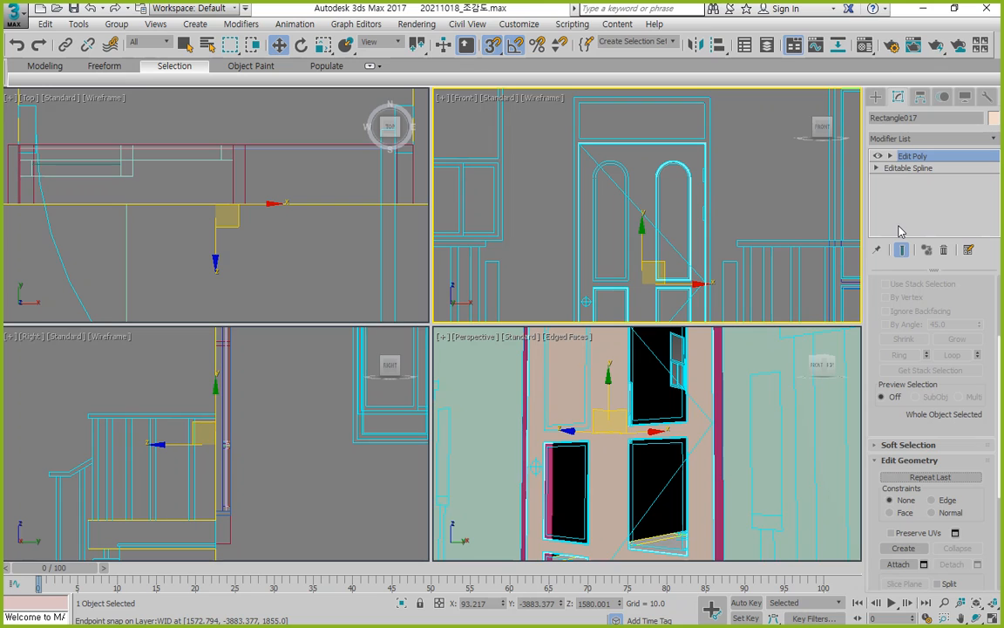
pyautogui.moveTo(675, 440)
pyautogui.mouseDown()
pyautogui.moveTo(671, 378)
pyautogui.moveTo(685, 441)
pyautogui.moveTo(675, 464)
pyautogui.moveTo(648, 452)
pyautogui.mouseUp()
pyautogui.moveTo(555, 463)
pyautogui.mouseDown()
pyautogui.moveTo(591, 507)
pyautogui.moveTo(556, 470)
pyautogui.mouseUp()
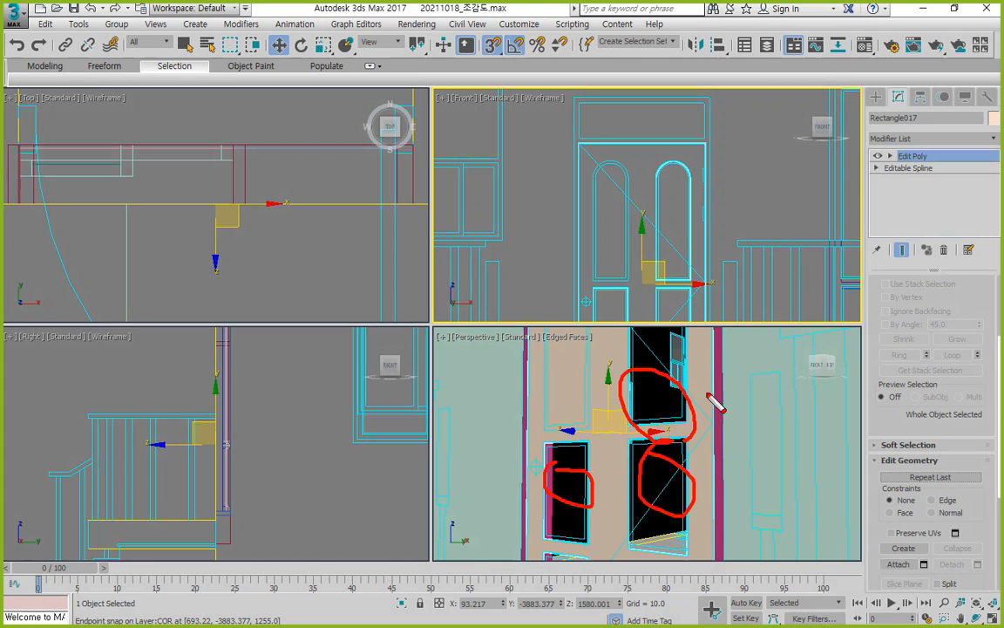
pyautogui.press('Escape')
pyautogui.click(890, 156)
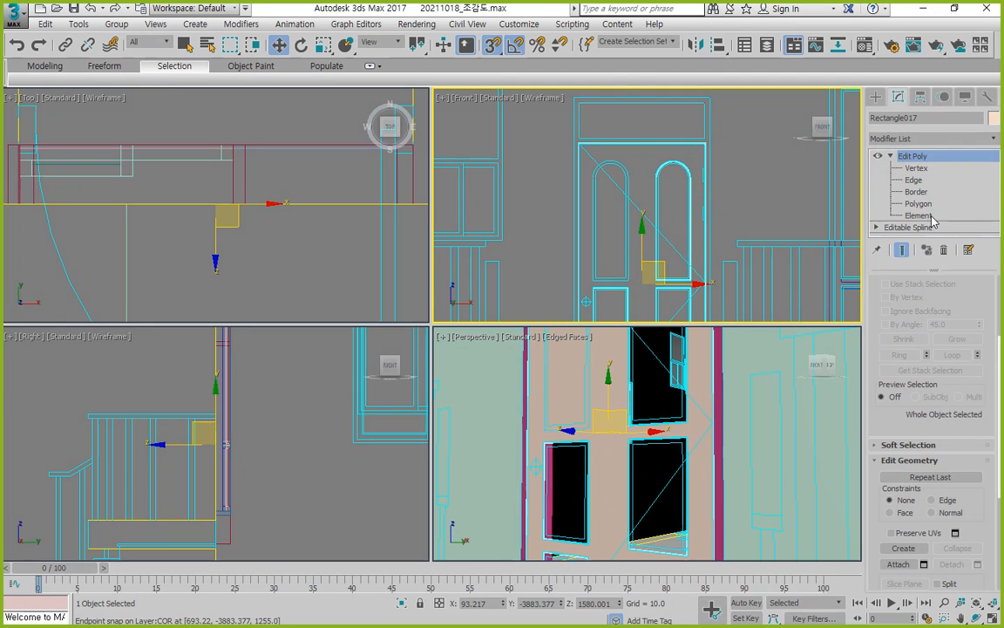
pyautogui.click(918, 204)
pyautogui.click(586, 389)
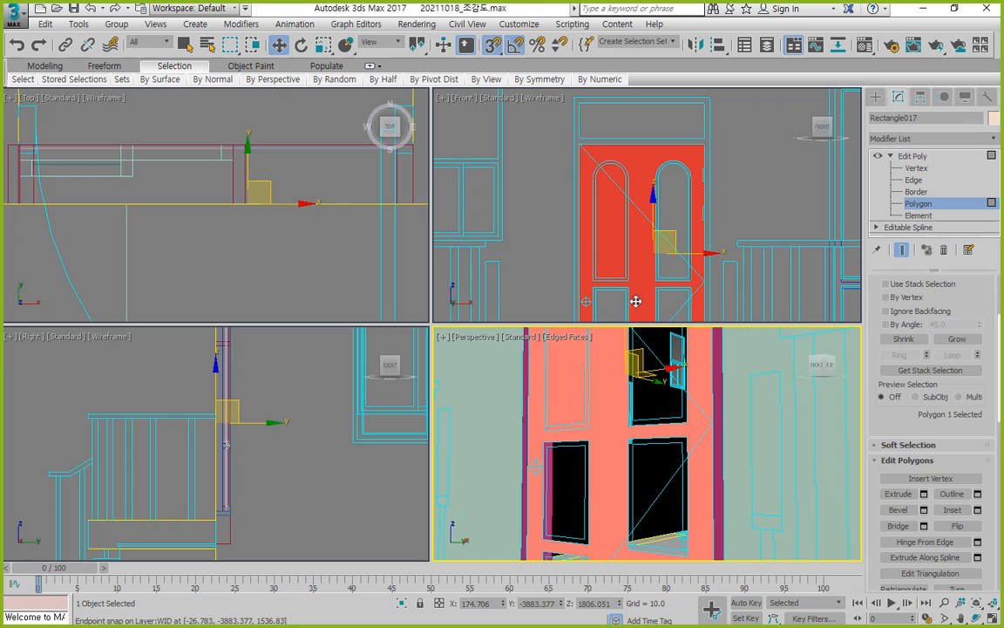
# Remove the Edit Poly modifier from the door leaf shape
pyautogui.hotkey('ctrl', '2')
pyautogui.moveTo(635, 289)
pyautogui.mouseDown()
pyautogui.moveTo(590, 128)
pyautogui.moveTo(615, 296)
pyautogui.mouseUp()
pyautogui.press('Escape')
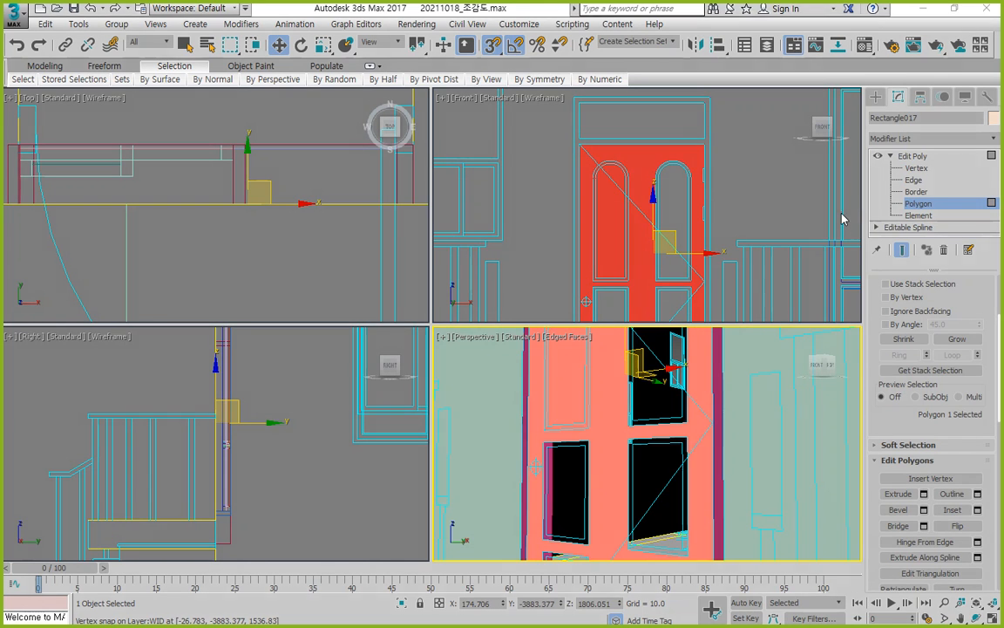
pyautogui.click(944, 250)
pyautogui.scroll(2, 582, 165)
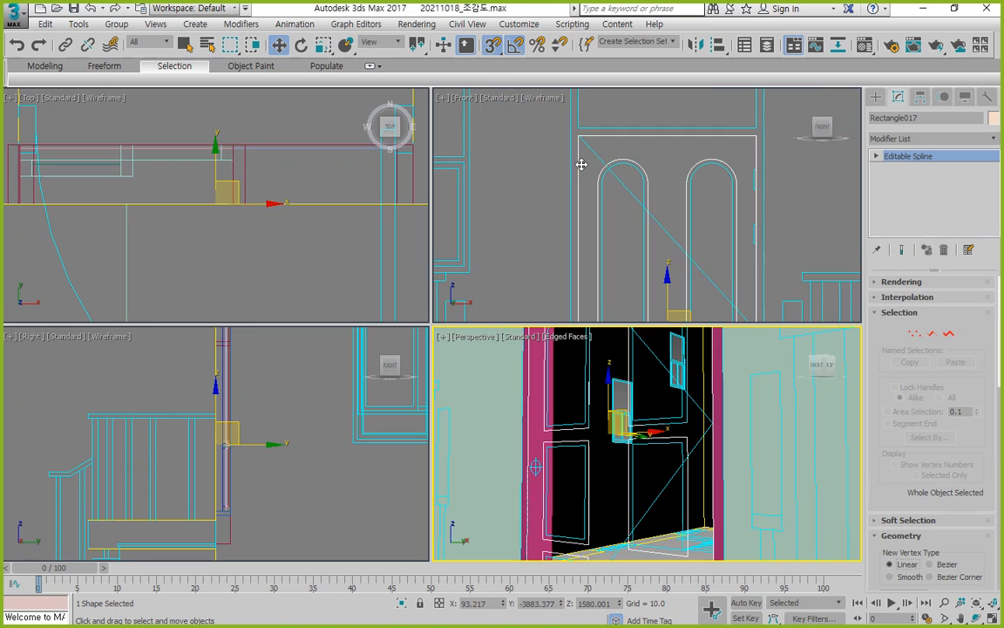
# Enlarge the Perspective view of the facade and examine the wall below the entrance door where the step lines cross it
pyautogui.scroll(3, 581, 164)
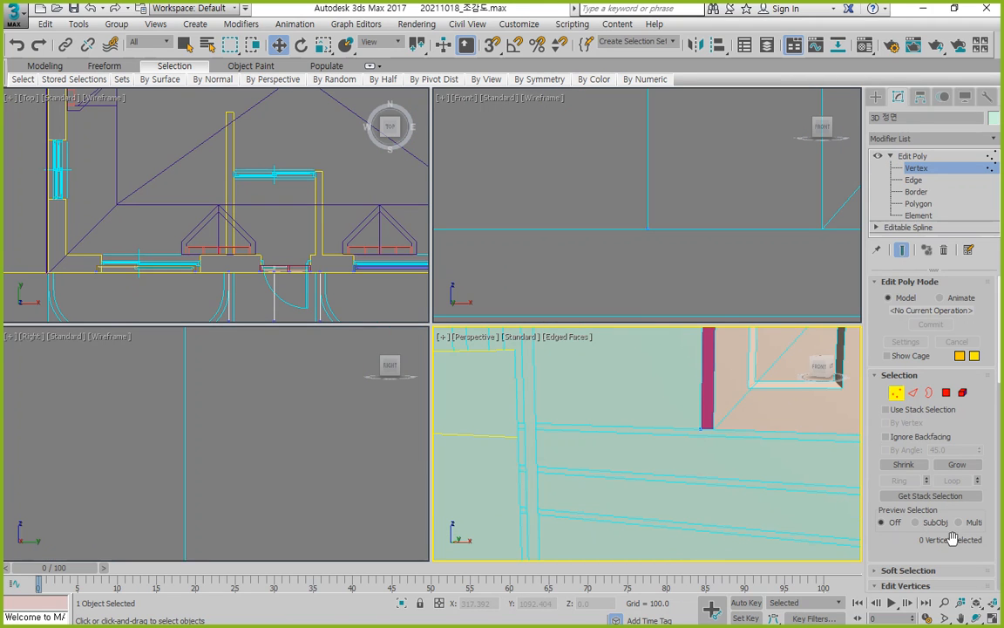
pyautogui.hotkey('alt', 'w')
pyautogui.moveTo(475, 370); pyautogui.dragTo(230, 272, button='middle')
pyautogui.scroll(-2, 232, 275)
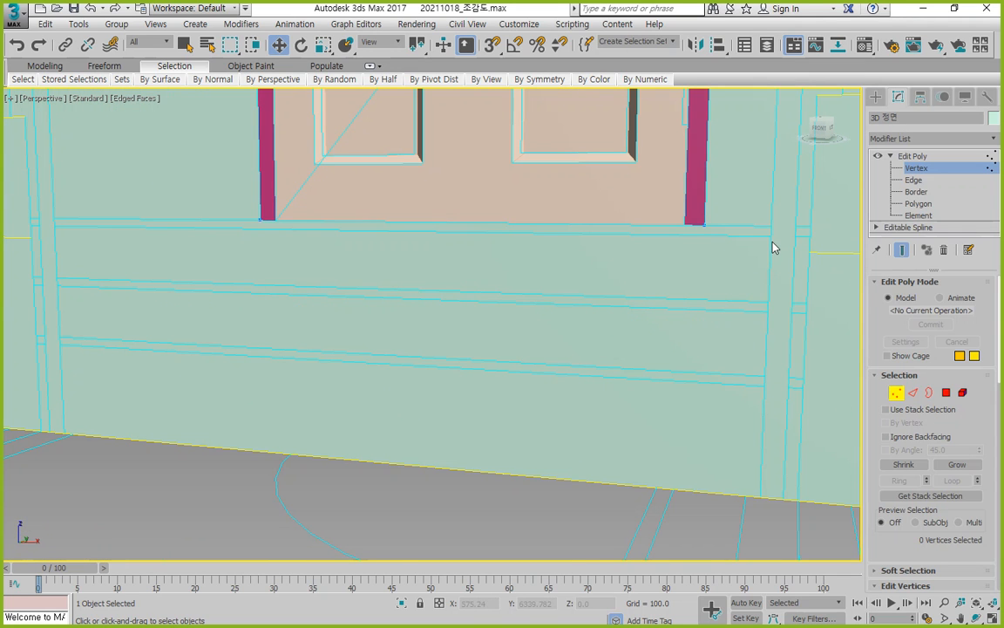
pyautogui.moveTo(797, 227)
pyautogui.mouseDown()
pyautogui.moveTo(269, 203)
pyautogui.moveTo(67, 206)
pyautogui.moveTo(114, 420)
pyautogui.moveTo(664, 457)
pyautogui.moveTo(796, 282)
pyautogui.moveTo(201, 267)
pyautogui.moveTo(5, 245)
pyautogui.mouseUp()
pyautogui.moveTo(778, 369); pyautogui.dragTo(61, 334)
pyautogui.press('Escape')
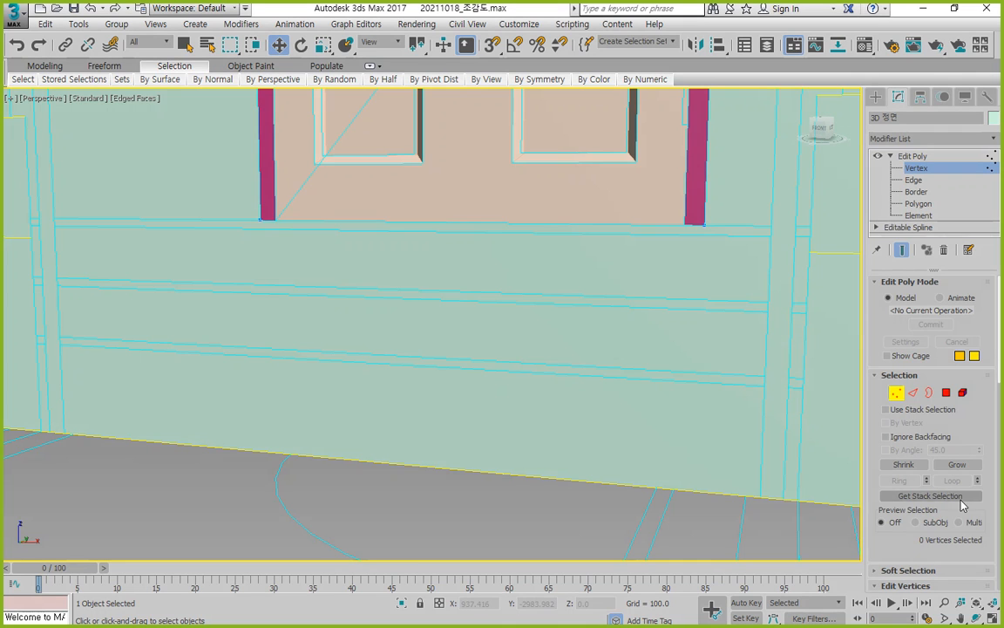
# Try to Cut the facade with 3D snapping from the door frame's lower left corner to the steps' outer left line and down to the ground
pyautogui.scroll(-9, 961, 503)
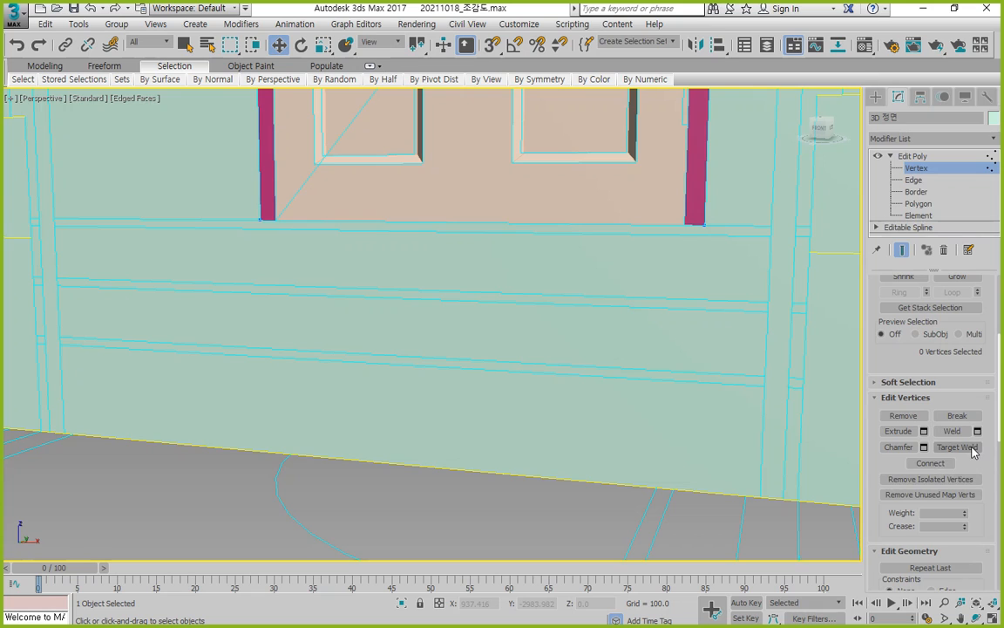
pyautogui.scroll(-5, 977, 465)
pyautogui.scroll(-4, 978, 469)
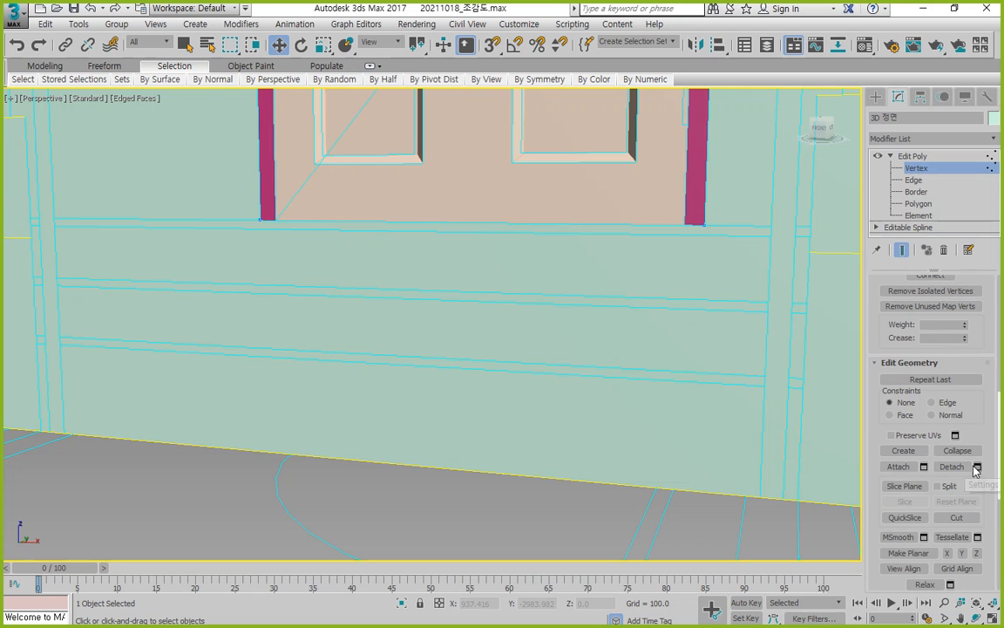
pyautogui.click(957, 517)
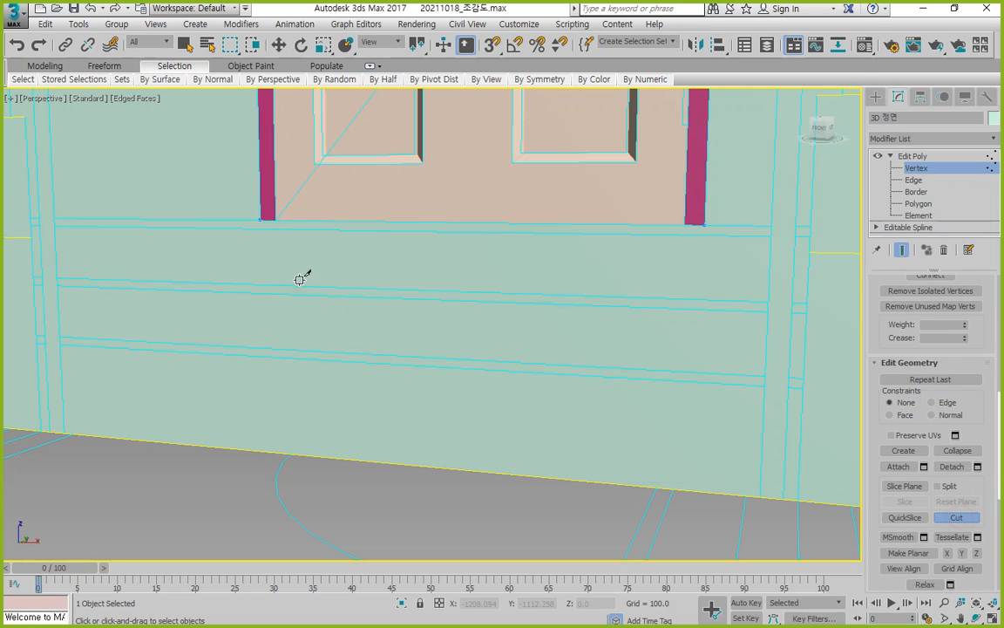
pyautogui.press('s')
pyautogui.click(259, 222)
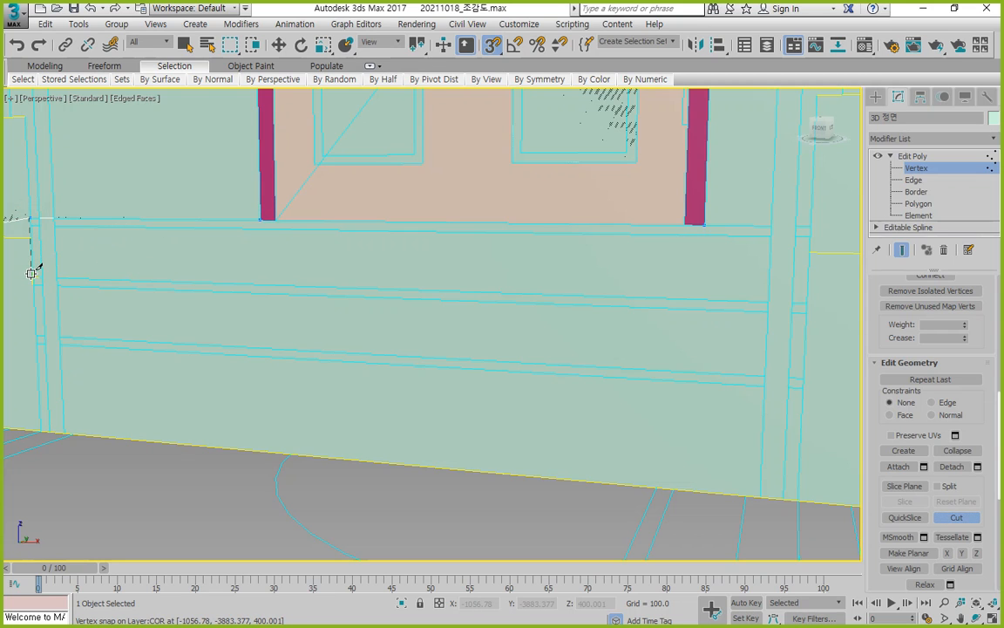
pyautogui.click(33, 337)
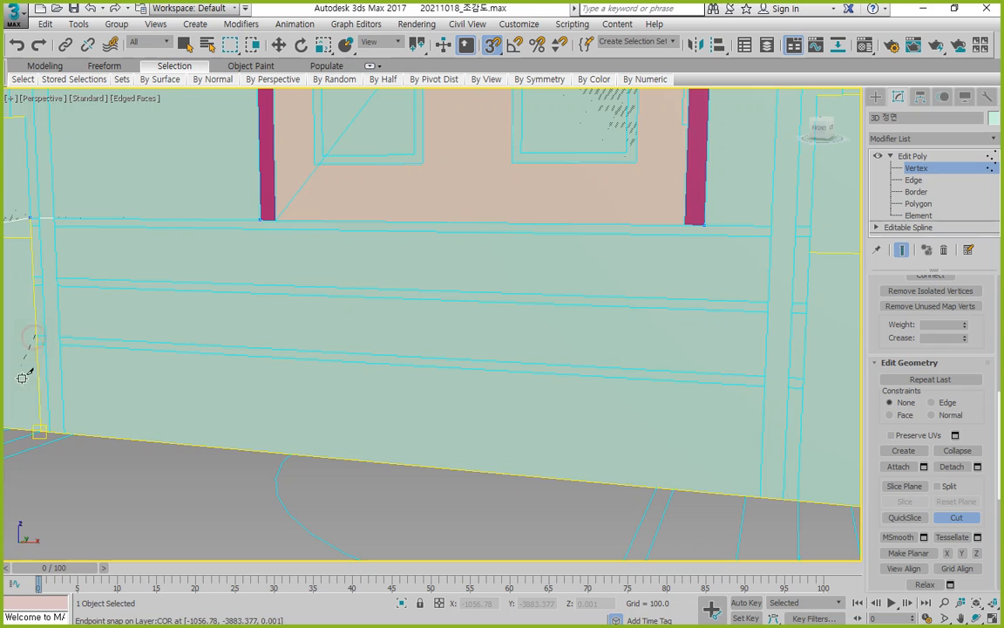
pyautogui.click(39, 429)
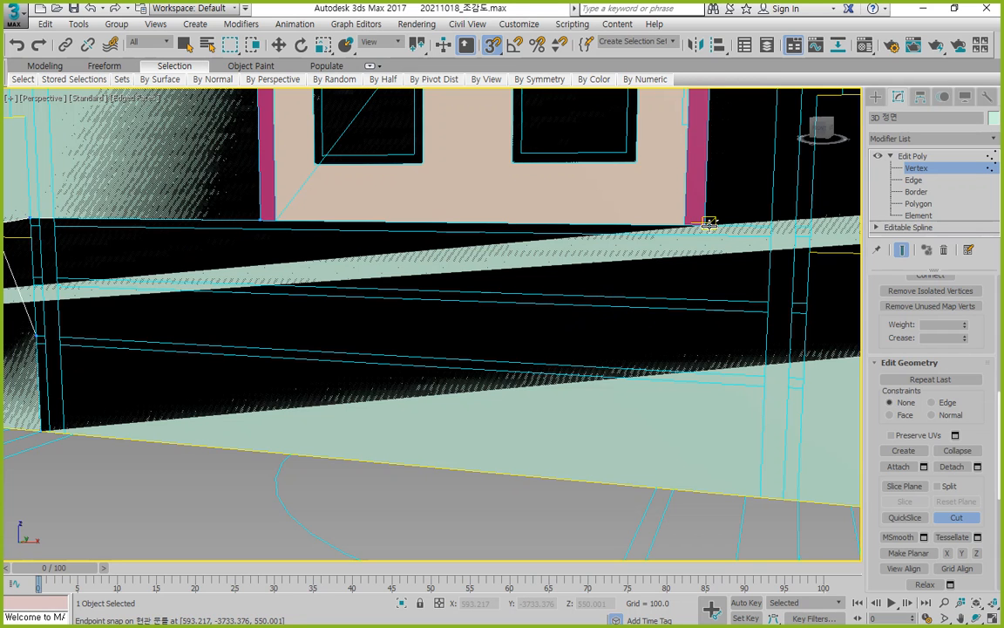
# Try to Cut the facade from the door frame's lower right corner along the steps' outer right line and across between both sides
pyautogui.click(705, 224)
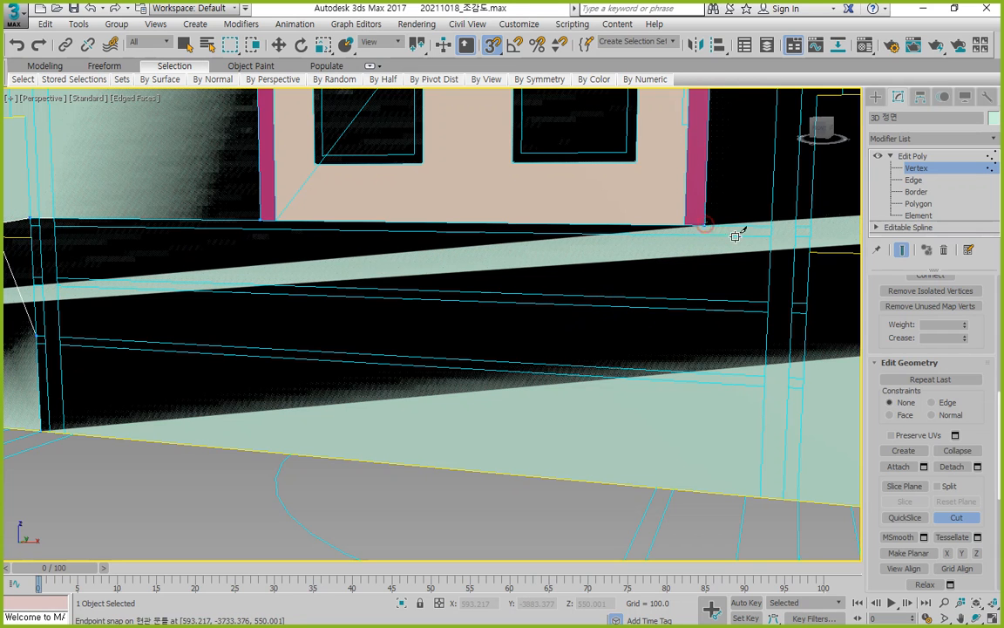
pyautogui.click(810, 227)
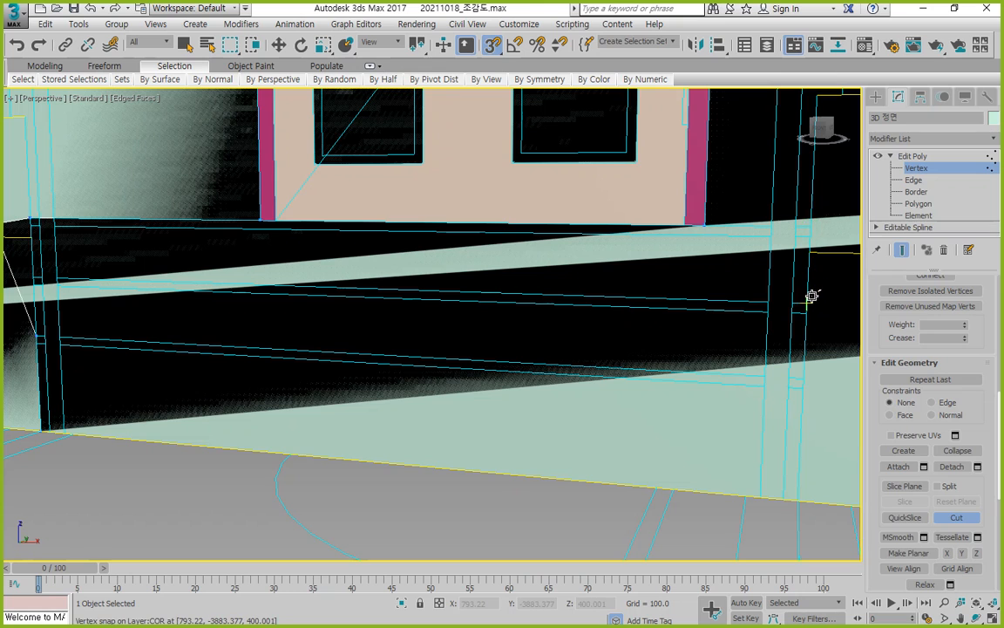
pyautogui.click(809, 373)
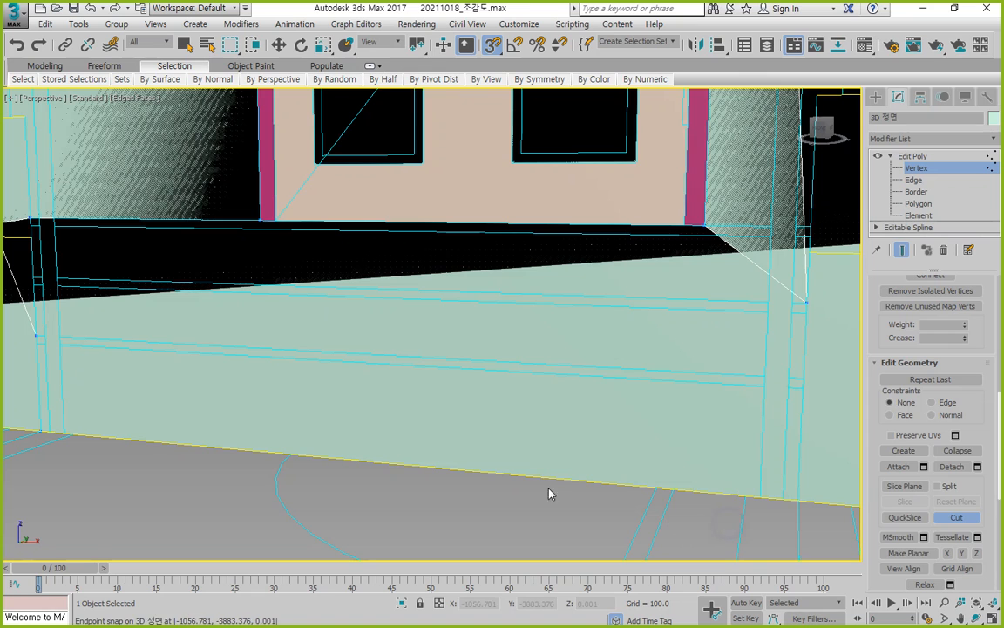
pyautogui.click(36, 277)
pyautogui.click(807, 302)
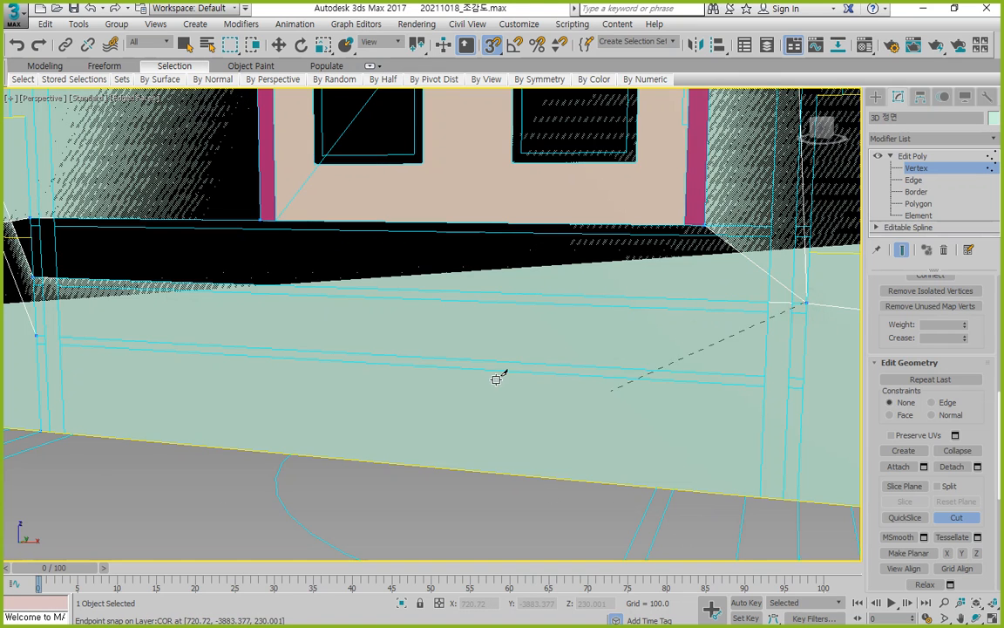
pyautogui.rightClick(492, 336)
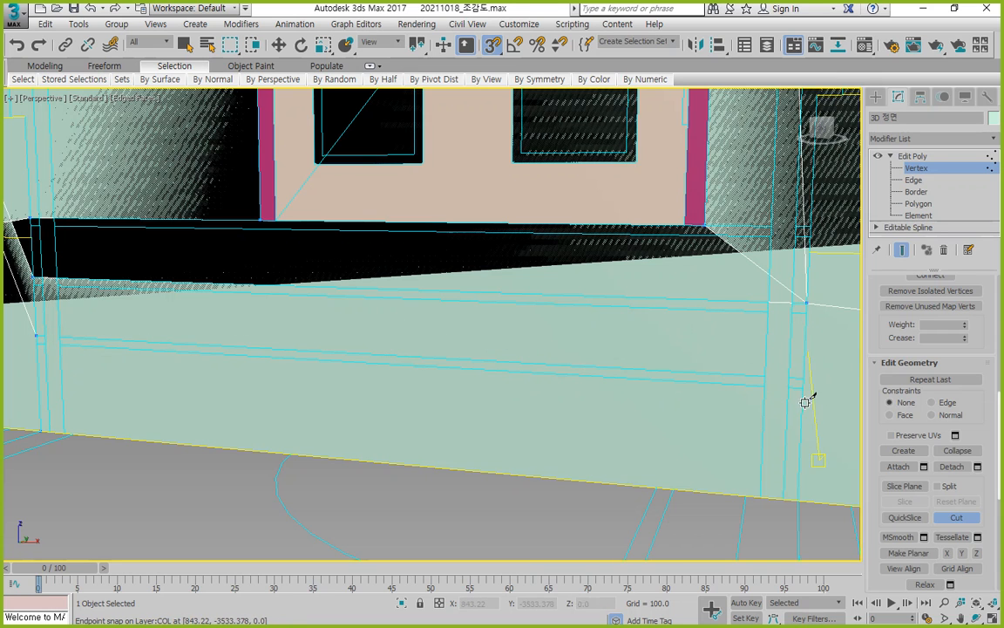
pyautogui.click(807, 302)
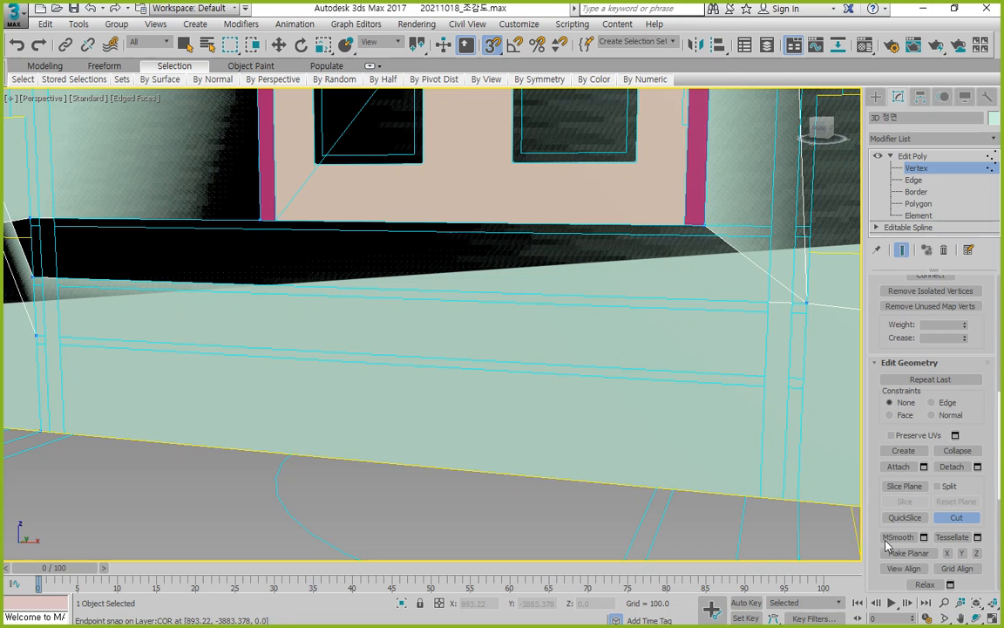
# Return to the four-viewport layout and undo the cuts made on the facade below the door
pyautogui.hotkey('alt', 'w')
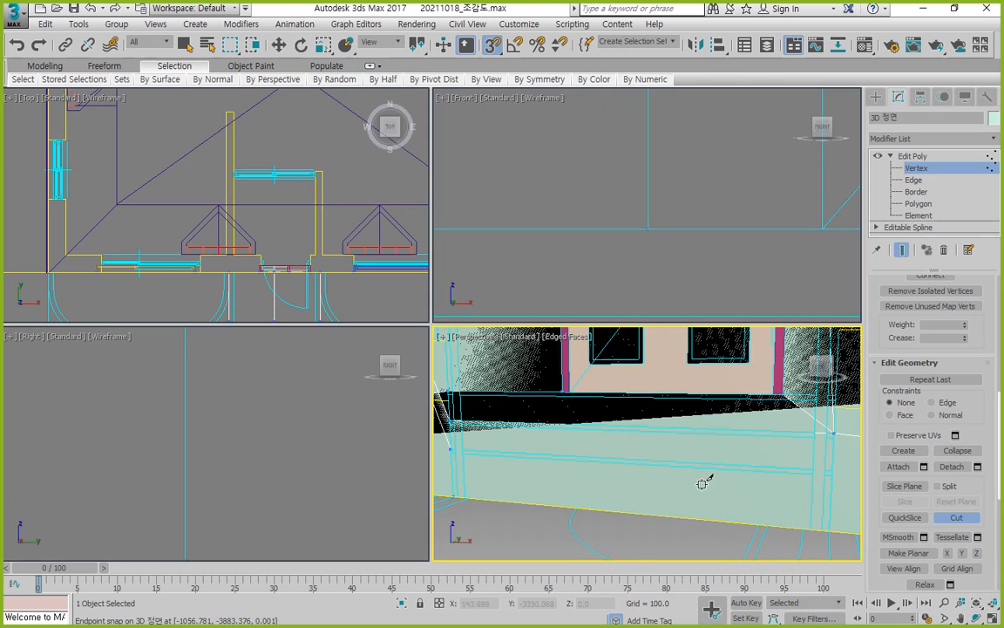
pyautogui.scroll(5, 728, 441)
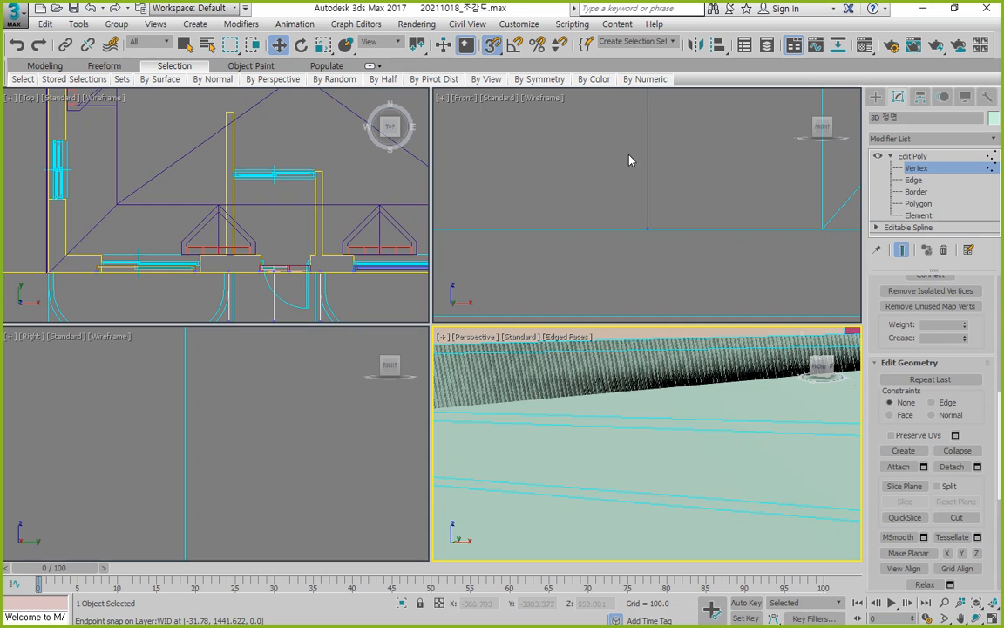
pyautogui.click(17, 45)
pyautogui.click(17, 45)
pyautogui.click(17, 45)
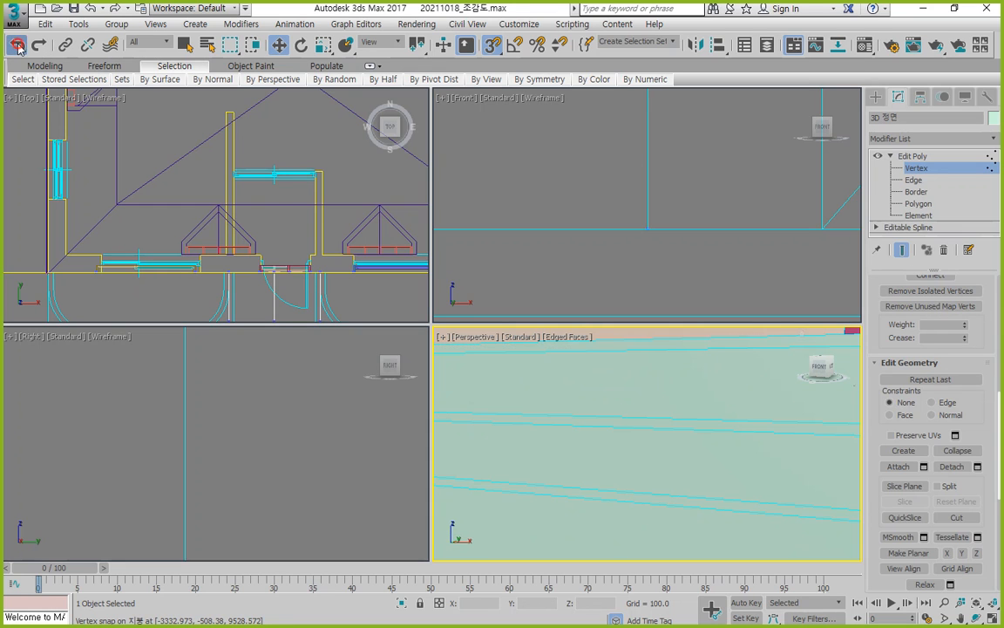
pyautogui.click(19, 47)
pyautogui.scroll(-5, 475, 406)
pyautogui.moveTo(475, 405); pyautogui.dragTo(585, 428, button='middle')
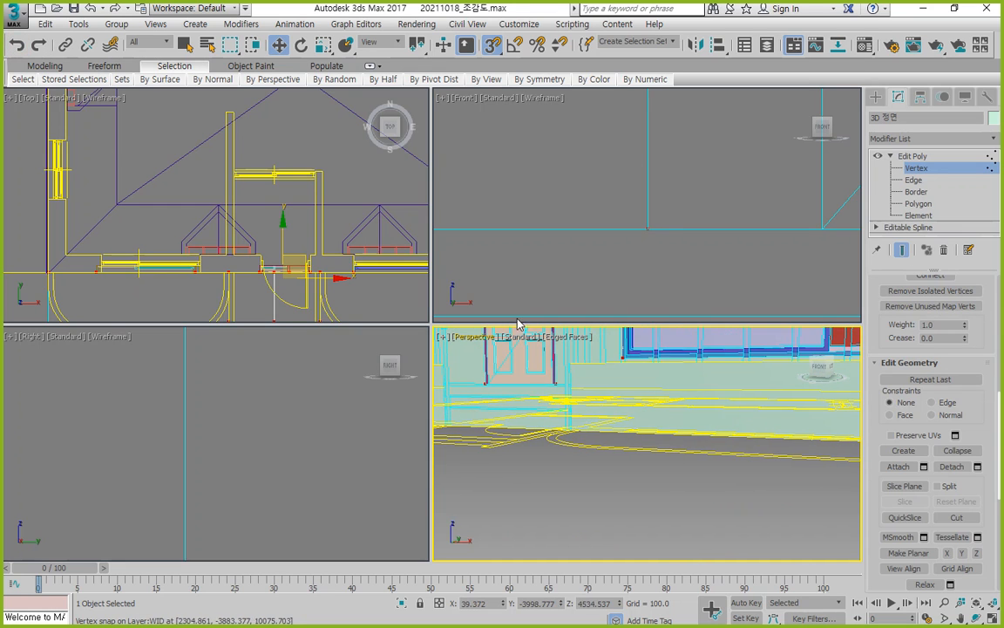
# Cut the facade from the door frame's lower right corner to the steps' outer right line, then down its snap points to the ground
pyautogui.click(994, 618)
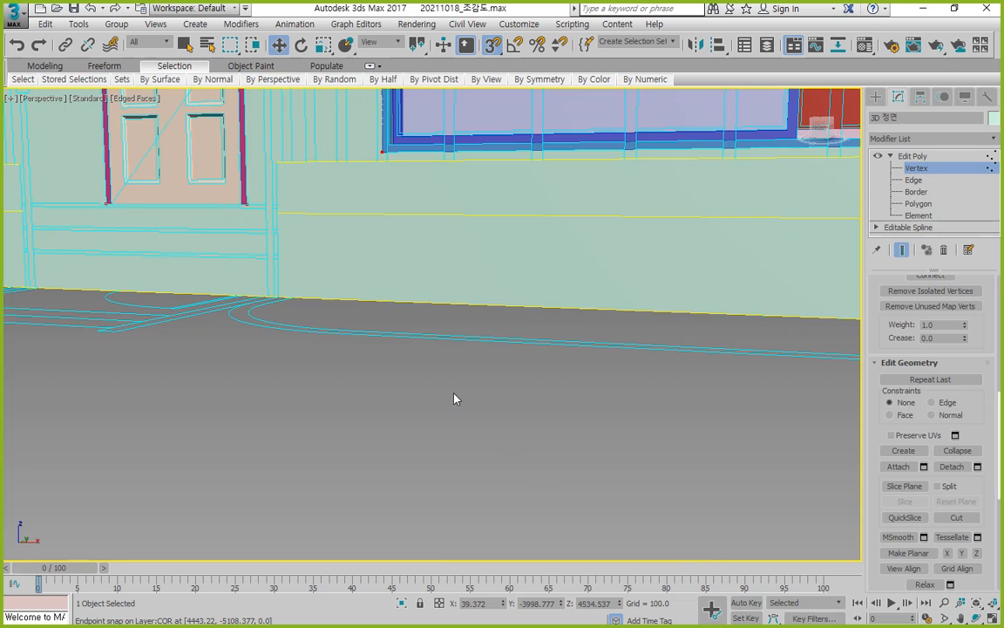
pyautogui.scroll(8, 672, 426)
pyautogui.scroll(-4, 567, 347)
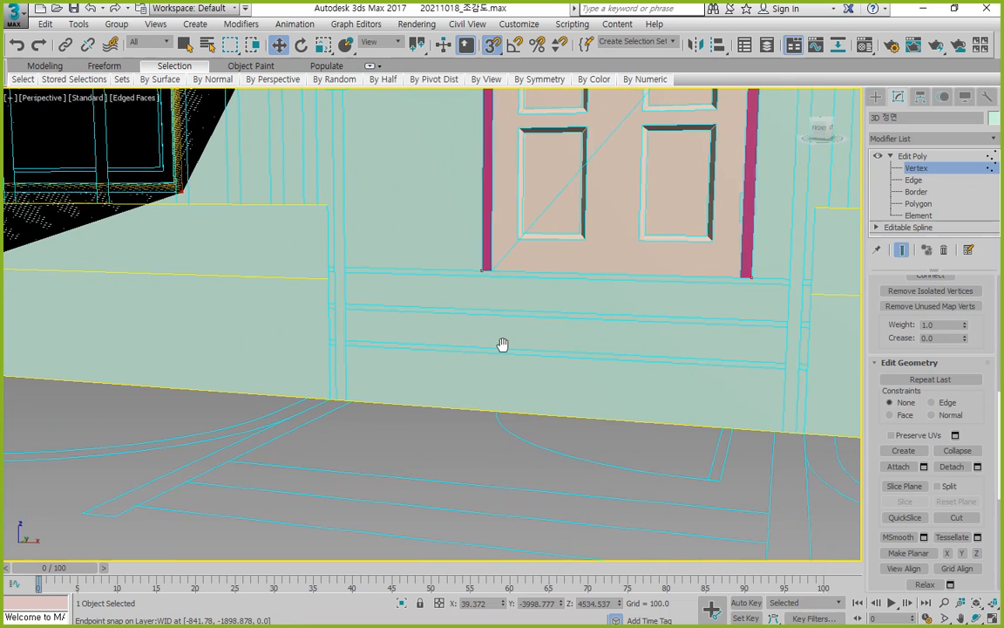
pyautogui.moveTo(578, 343); pyautogui.dragTo(428, 316, button='middle')
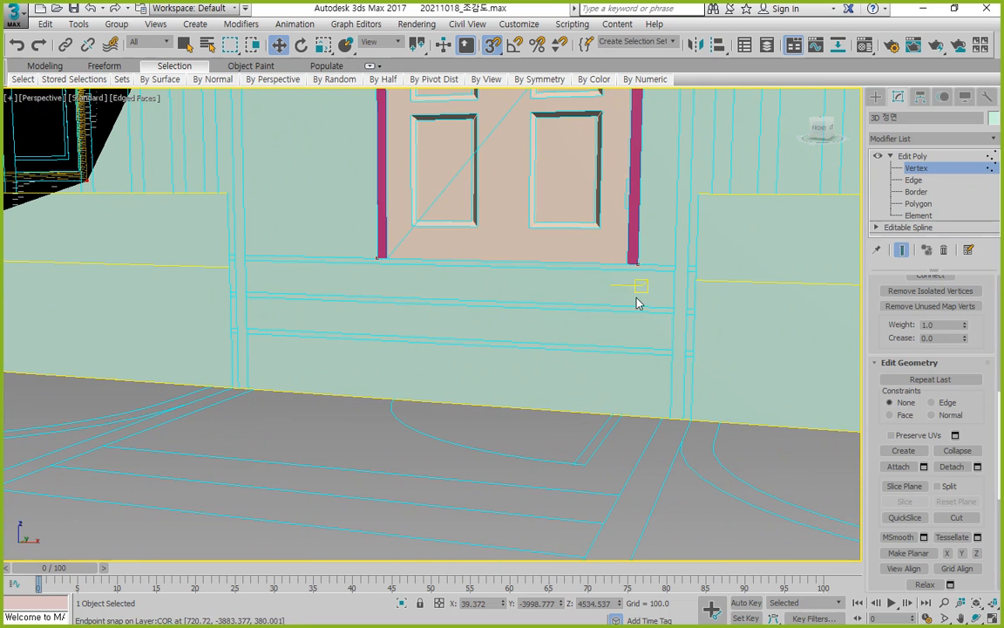
pyautogui.scroll(2, 367, 268)
pyautogui.moveTo(598, 292); pyautogui.dragTo(438, 286, button='middle')
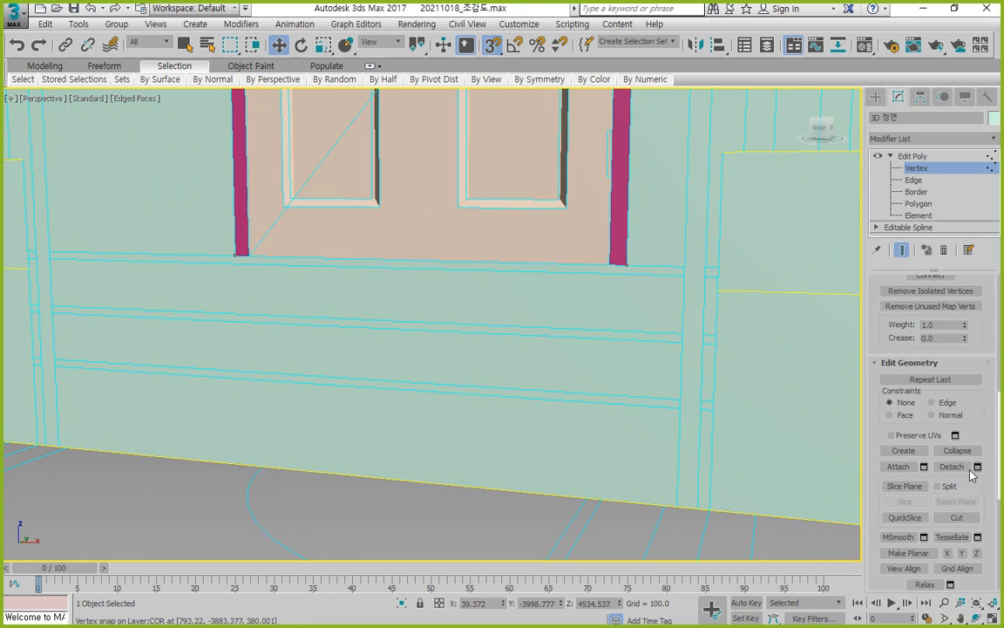
pyautogui.click(958, 519)
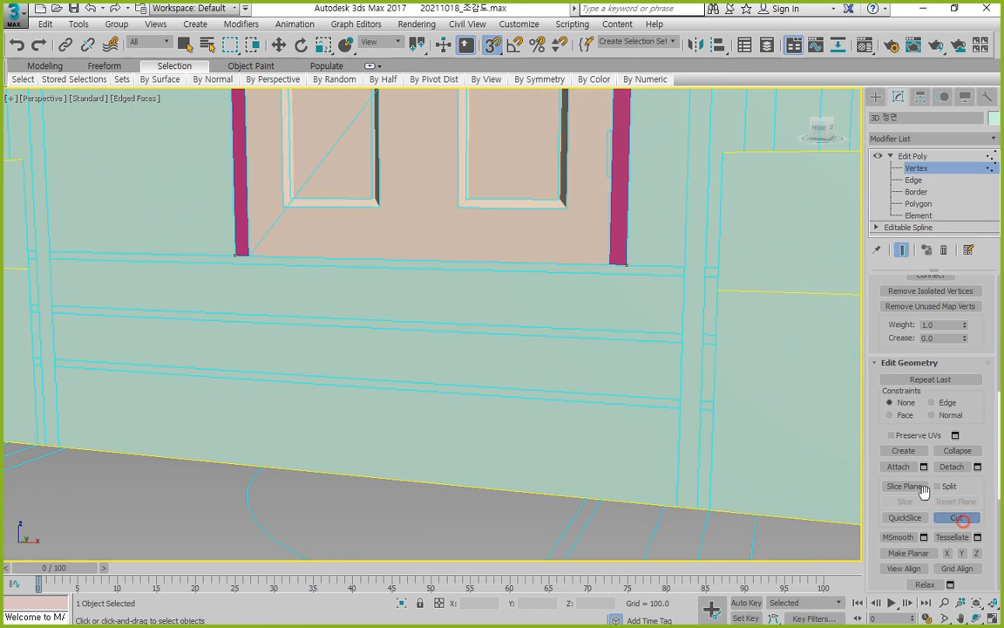
pyautogui.click(626, 263)
pyautogui.click(718, 266)
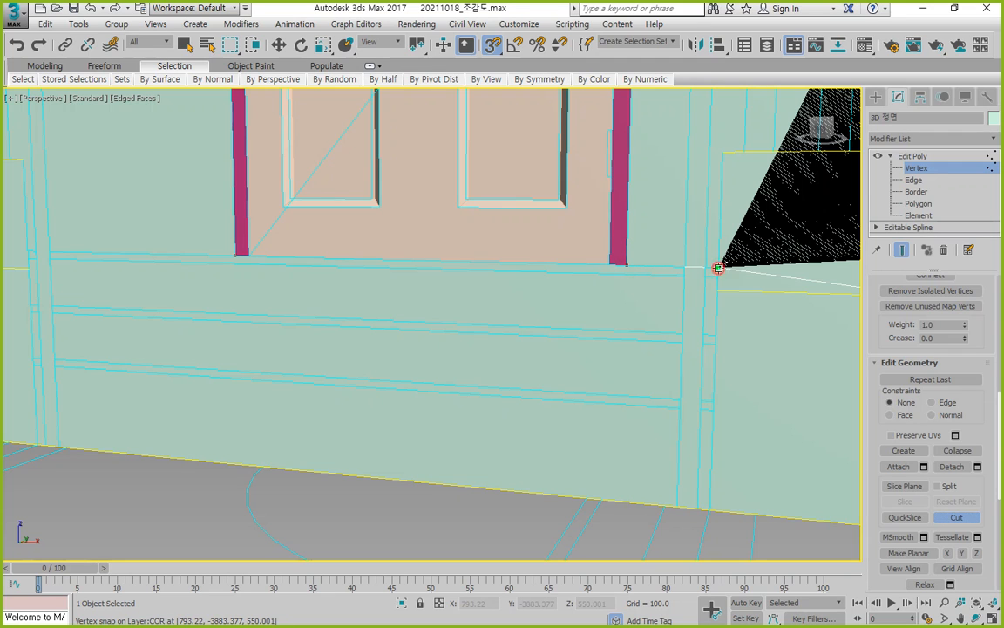
pyautogui.click(718, 333)
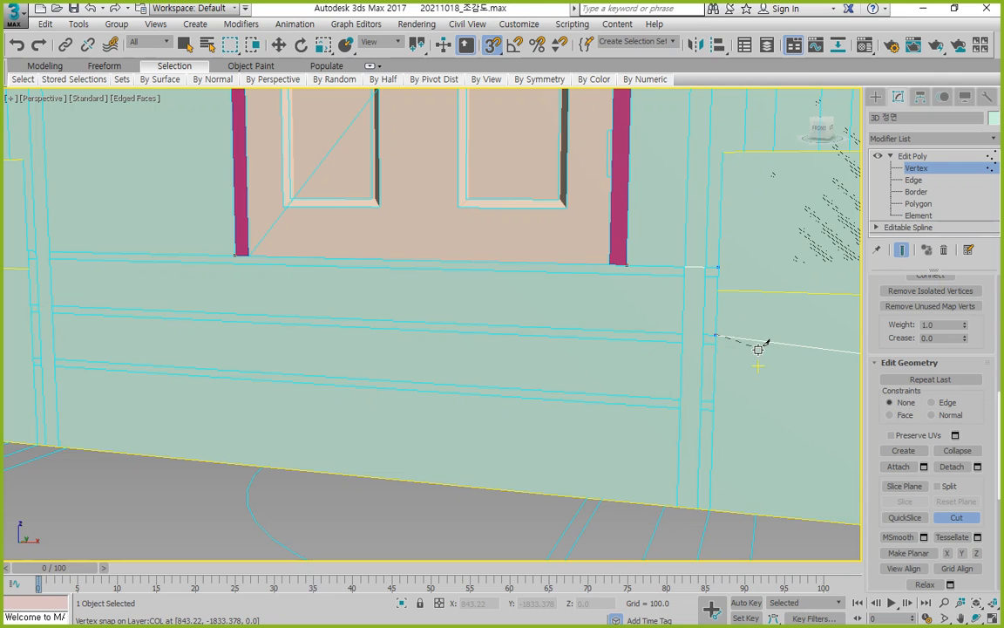
pyautogui.click(725, 398)
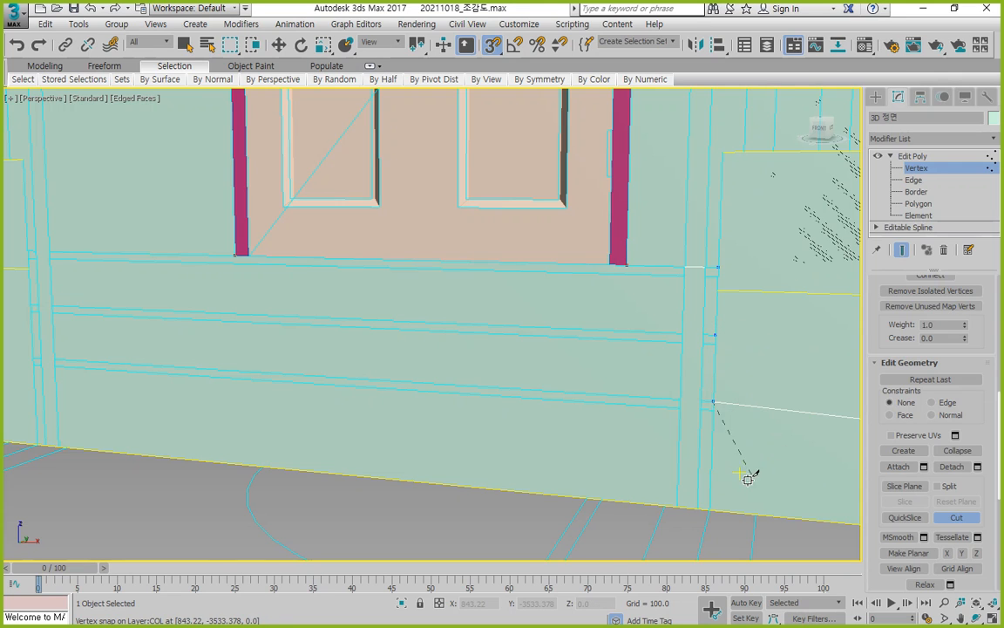
pyautogui.click(708, 509)
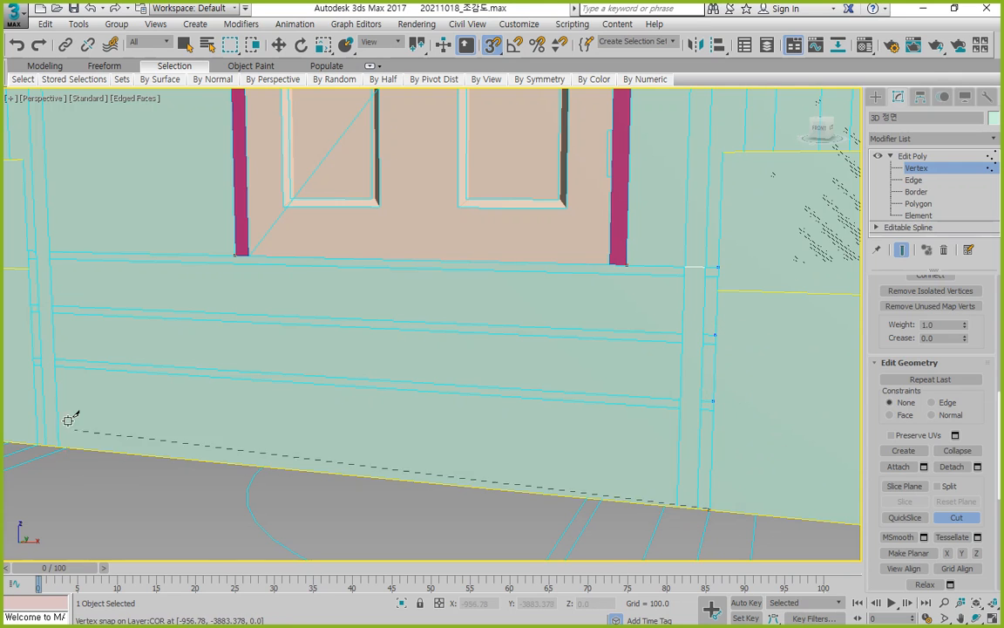
pyautogui.rightClick(558, 451)
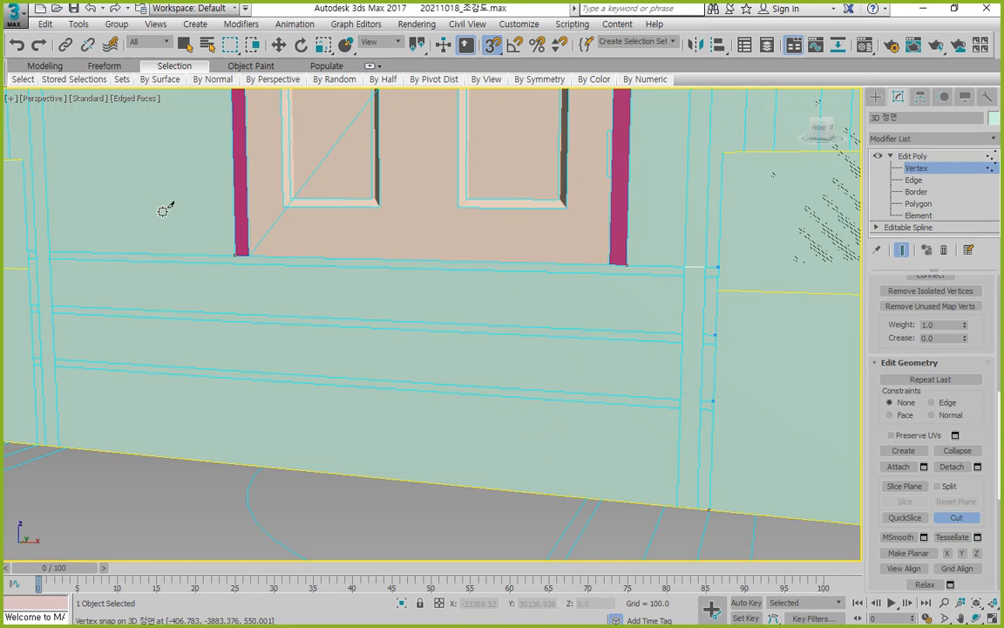
# Try to Cut the facade from the door frame's lower left corner to the steps' outer left line and down through its snap points
pyautogui.click(234, 251)
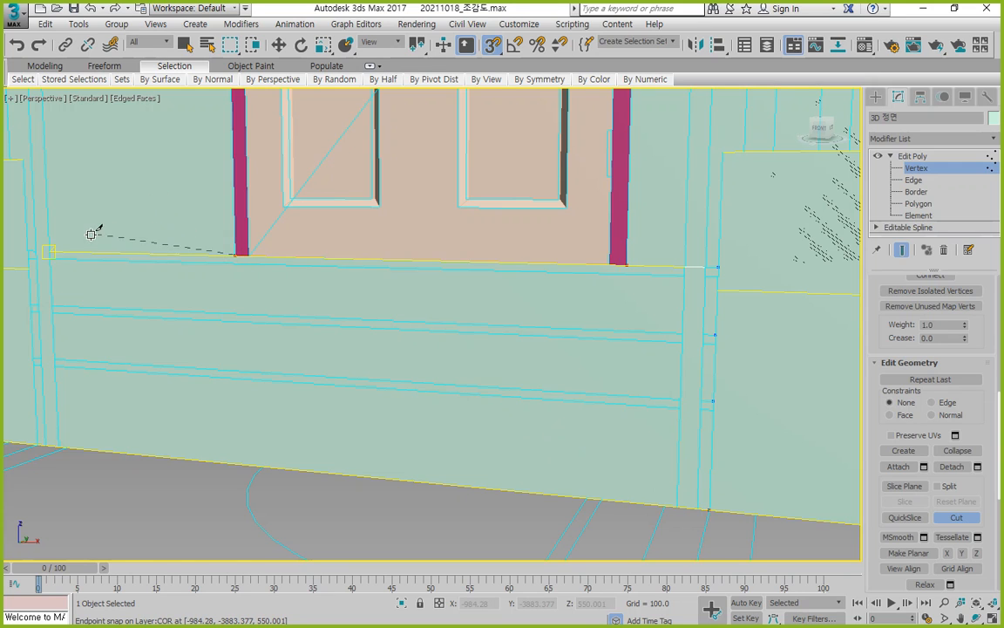
pyautogui.click(29, 240)
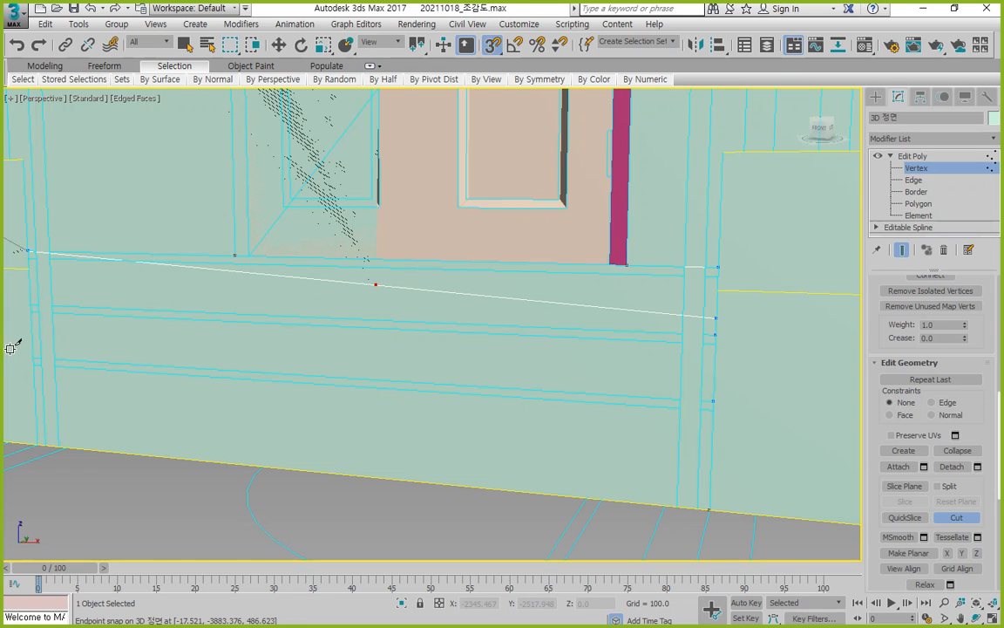
pyautogui.click(30, 251)
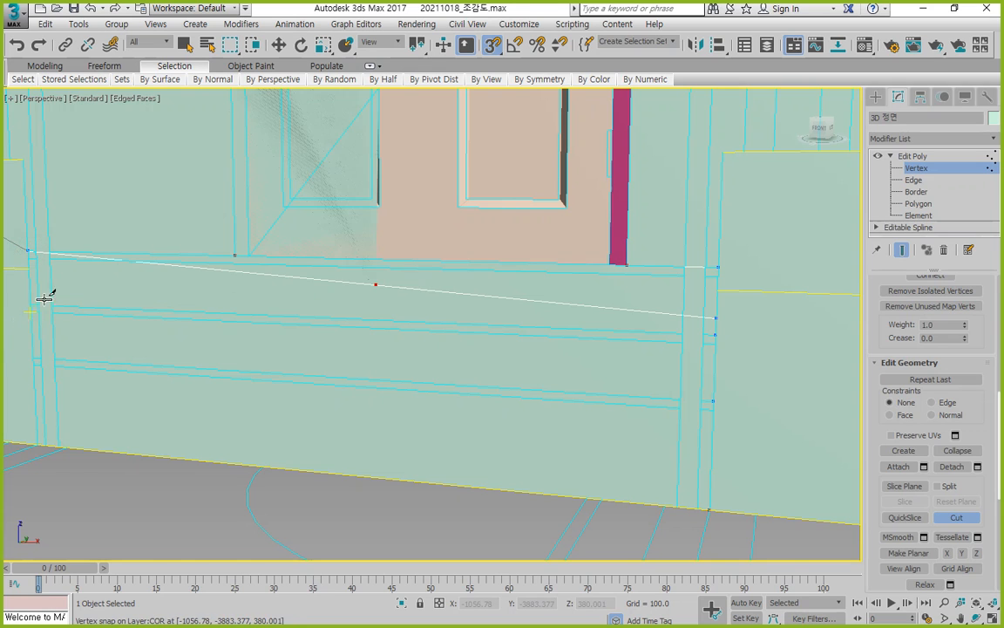
pyautogui.moveTo(44, 291); pyautogui.dragTo(255, 298, button='middle')
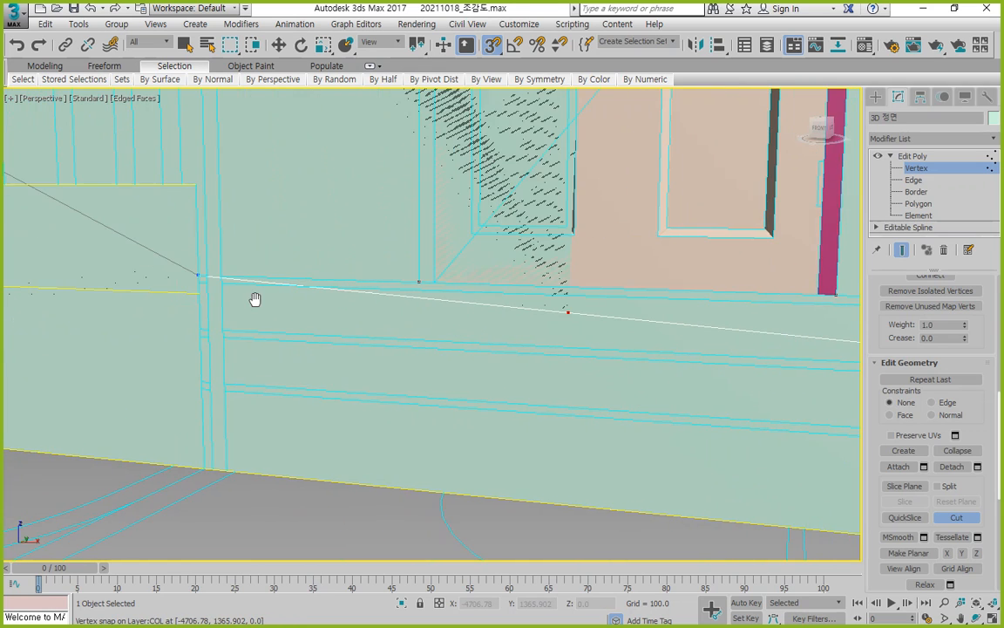
pyautogui.click(199, 277)
pyautogui.rightClick(192, 325)
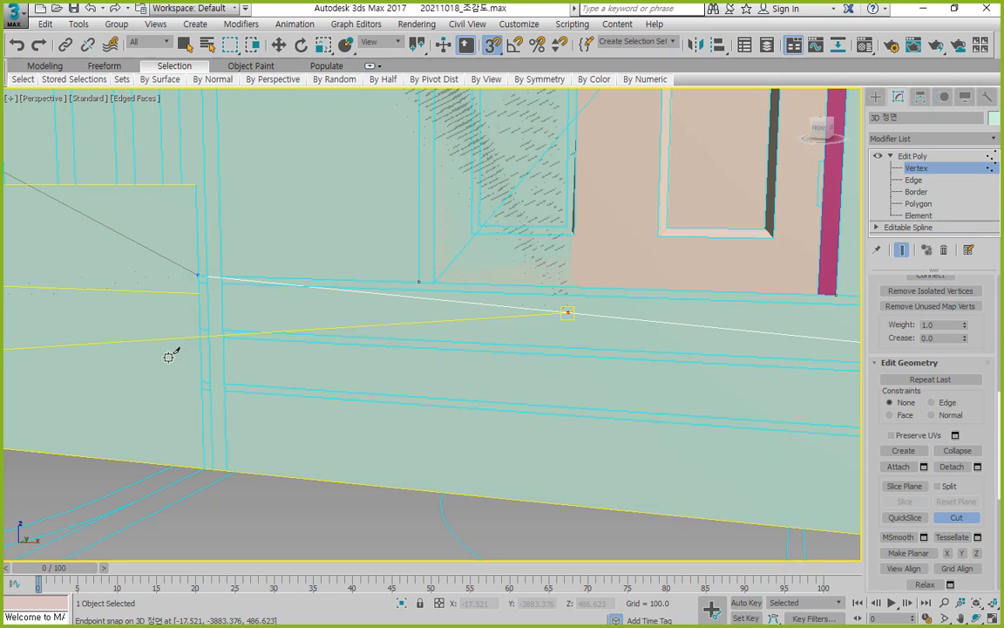
pyautogui.click(200, 380)
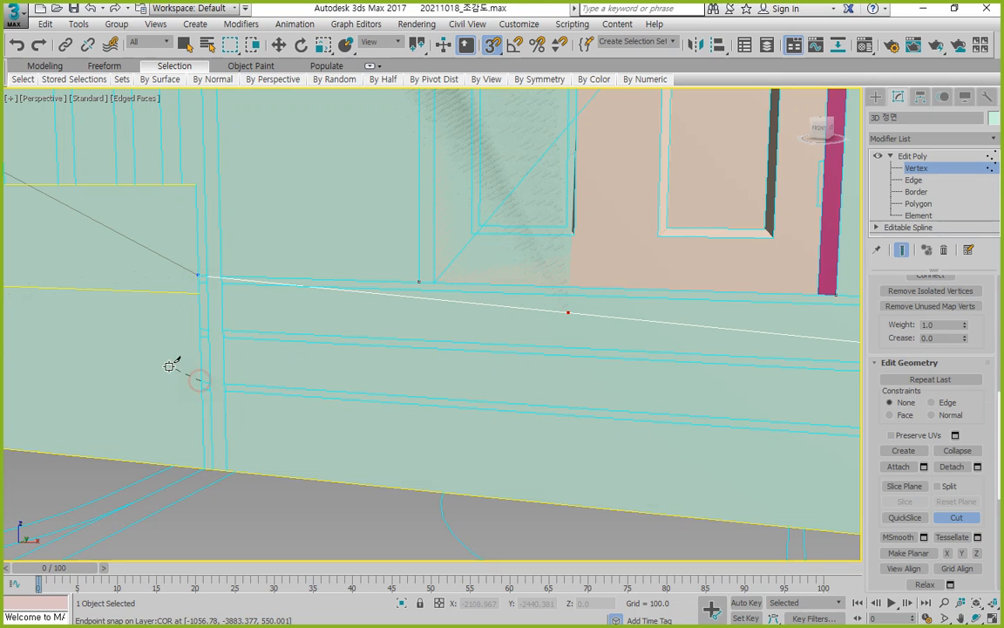
pyautogui.click(201, 329)
pyautogui.rightClick(228, 332)
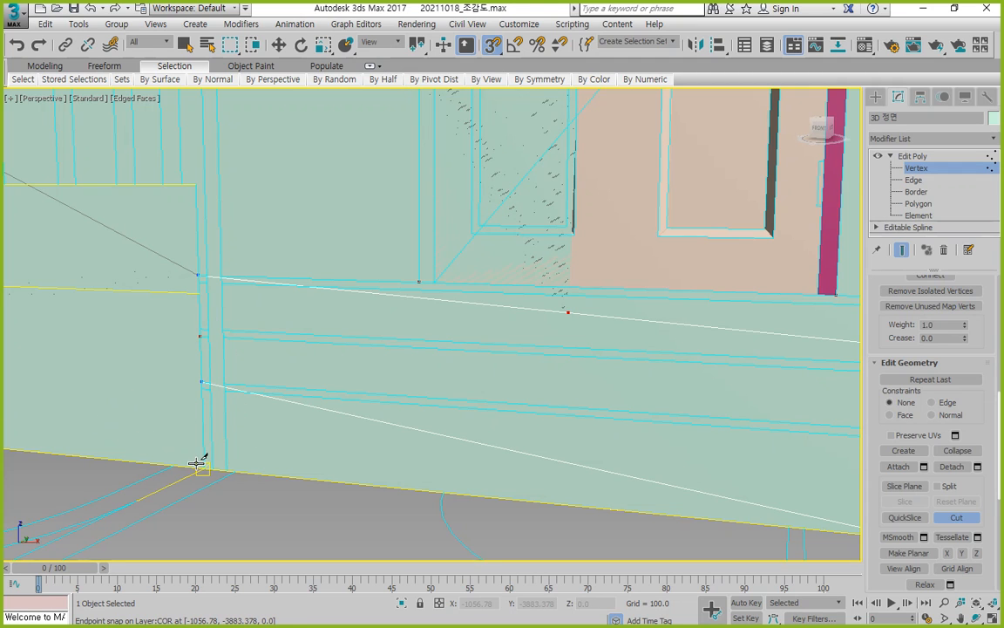
# Leave the Cut tool and delete the stray vertex on the diagonal edge below the door
pyautogui.press('w')
pyautogui.rightClick(474, 313)
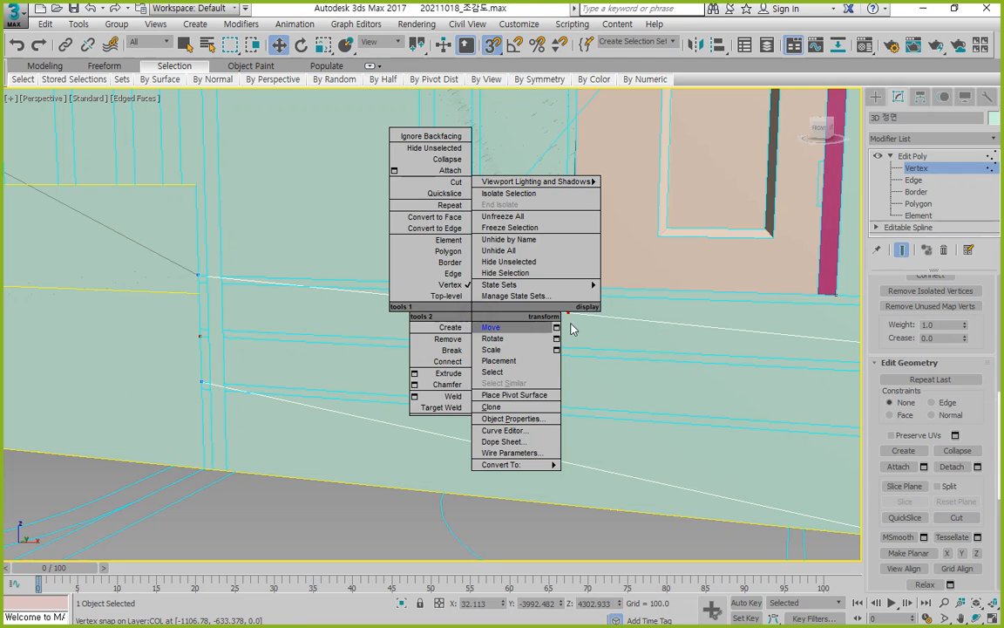
pyautogui.click(639, 334)
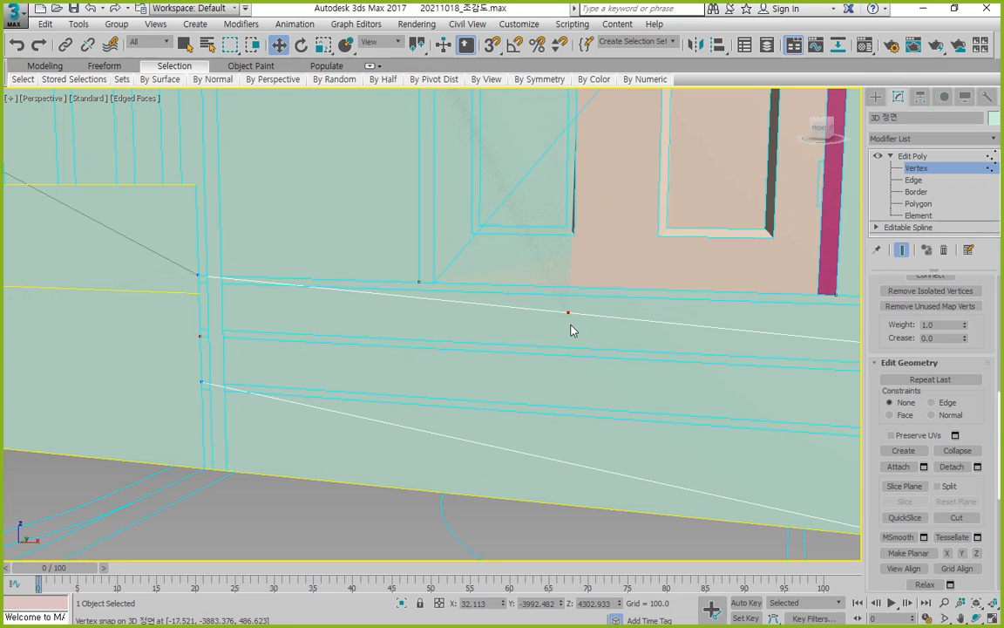
pyautogui.click(567, 314)
pyautogui.press('Delete')
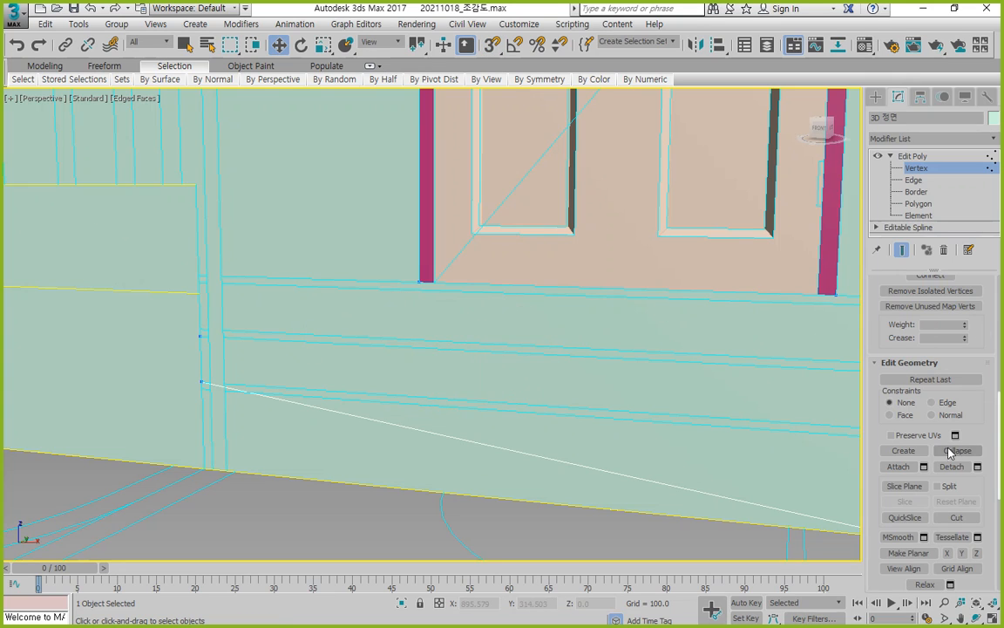
# Try to Cut again from the door frame's lower left corner straight to the steps' outer left line, with 3D snapping on
pyautogui.click(957, 517)
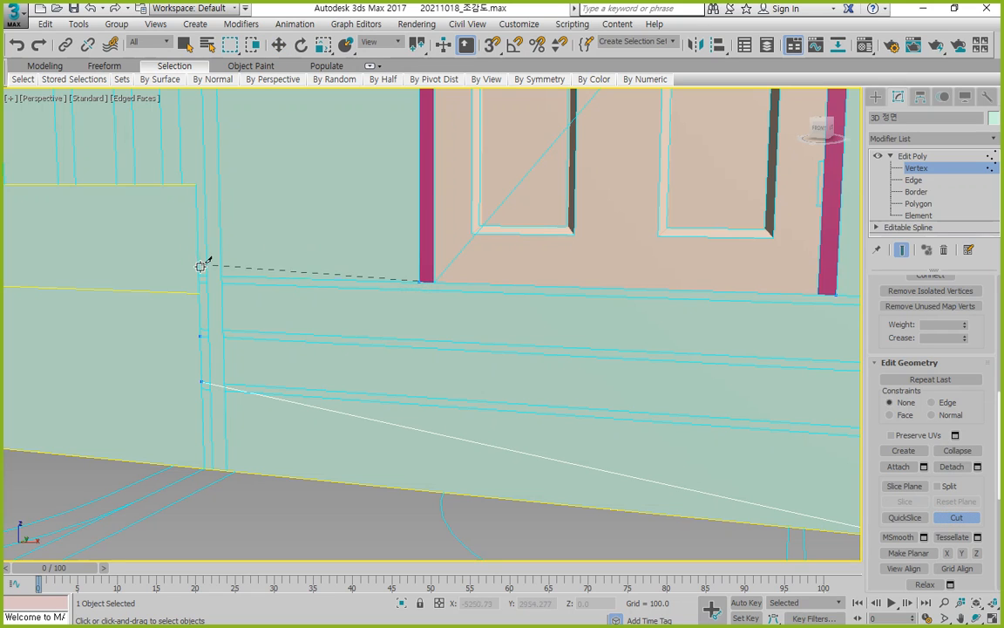
pyautogui.press('s')
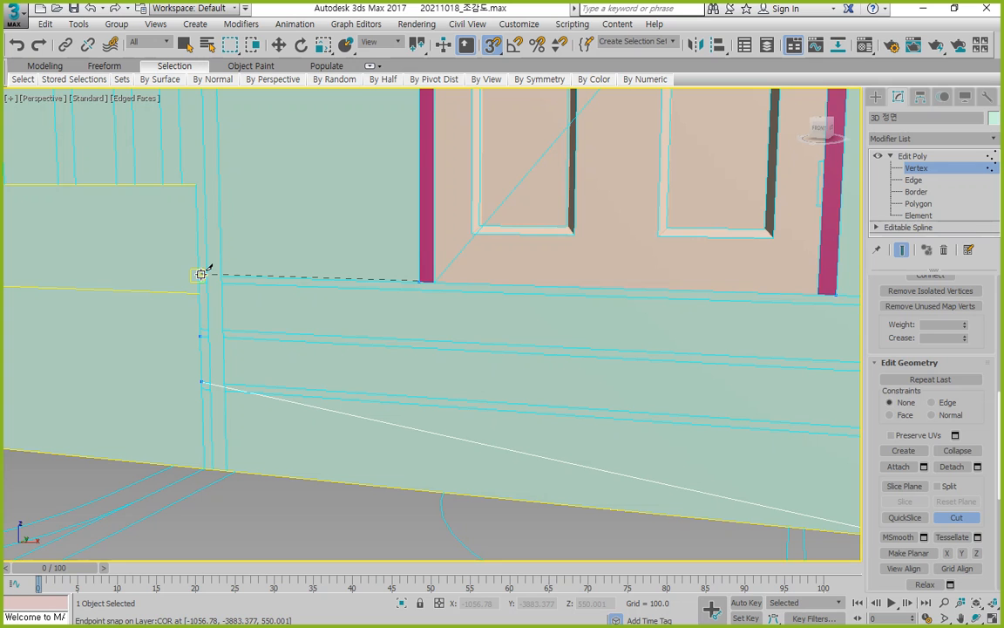
pyautogui.click(201, 274)
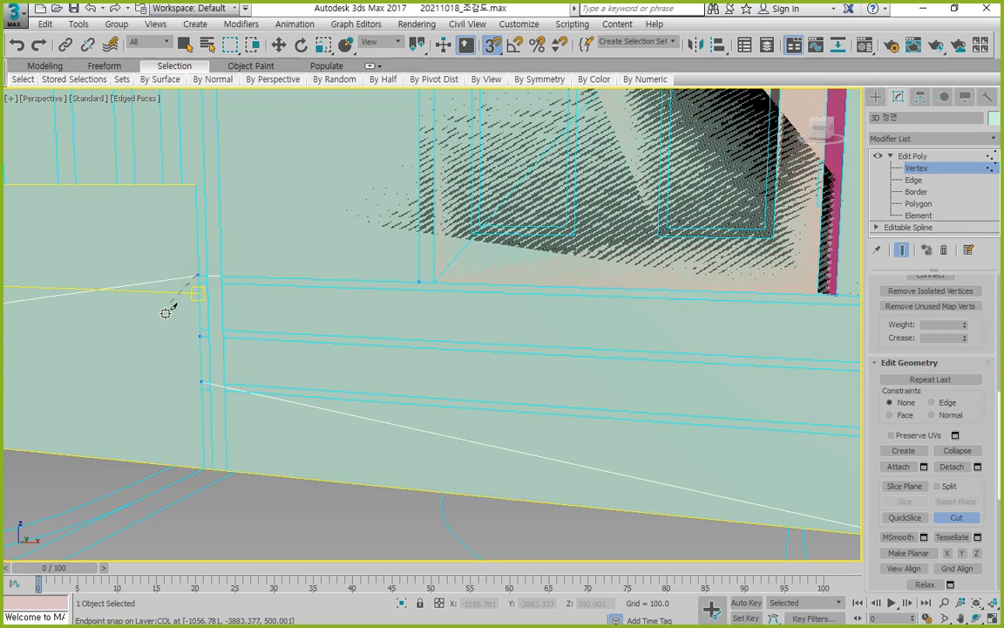
pyautogui.rightClick(163, 421)
# Remove the extra vertex between the top two snap points on the steps' outer right cut
pyautogui.moveTo(402, 389); pyautogui.dragTo(233, 330, button='middle')
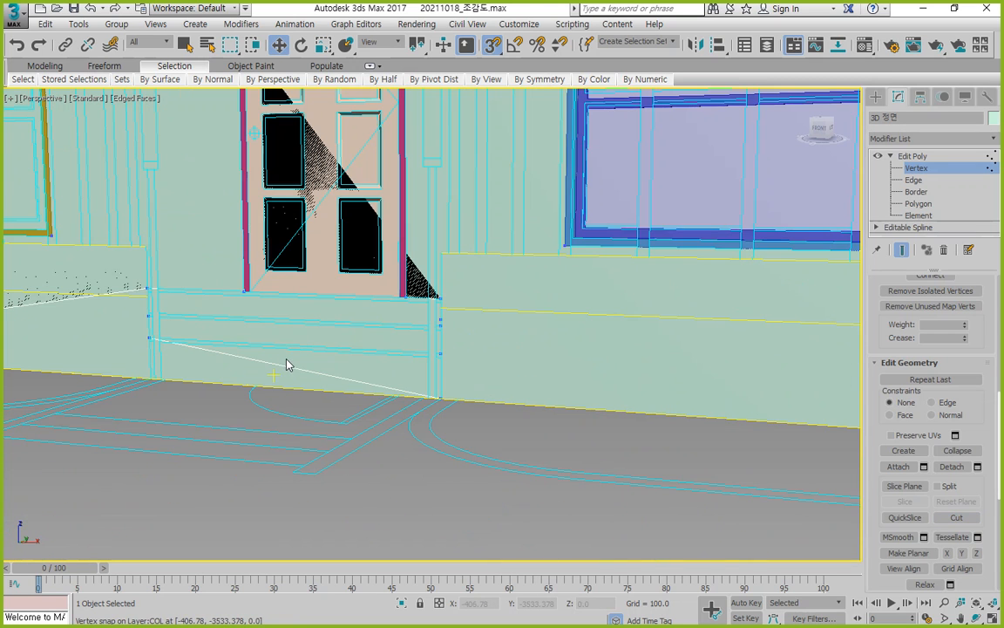
pyautogui.scroll(5, 466, 318)
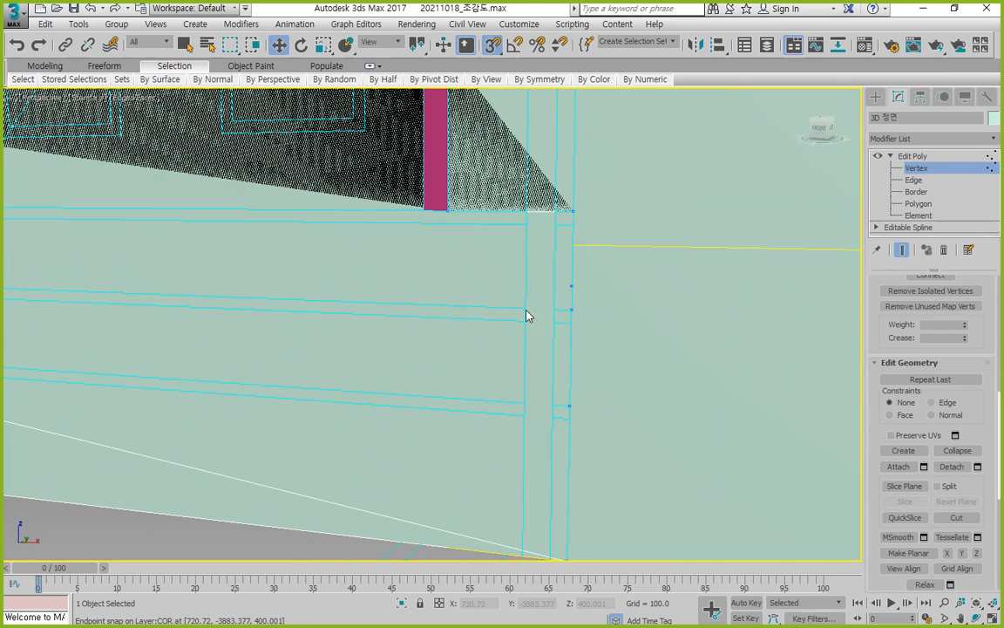
pyautogui.rightClick(589, 300)
pyautogui.click(613, 310)
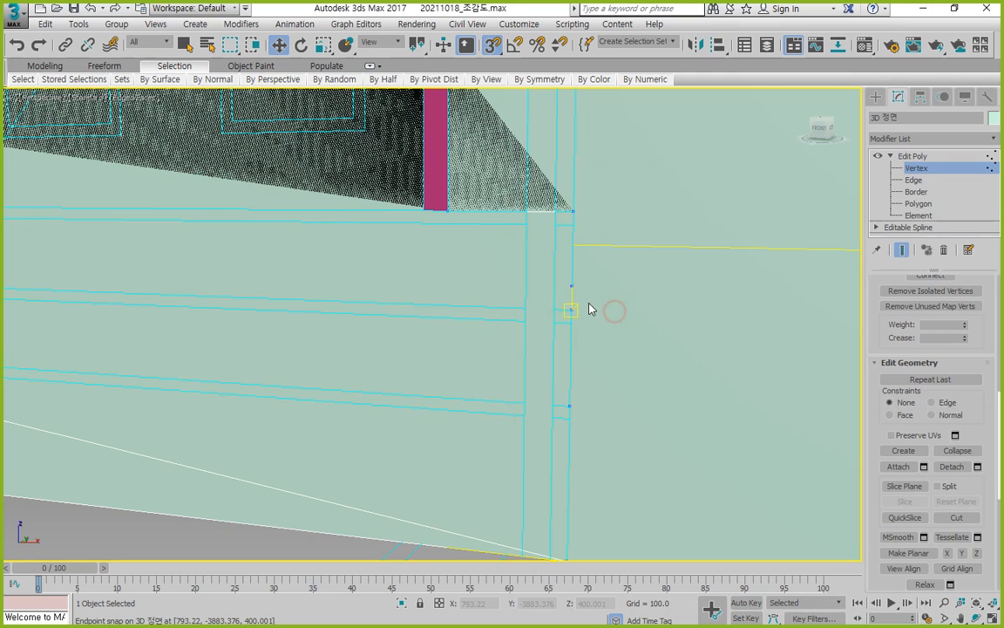
pyautogui.moveTo(562, 278); pyautogui.dragTo(559, 275)
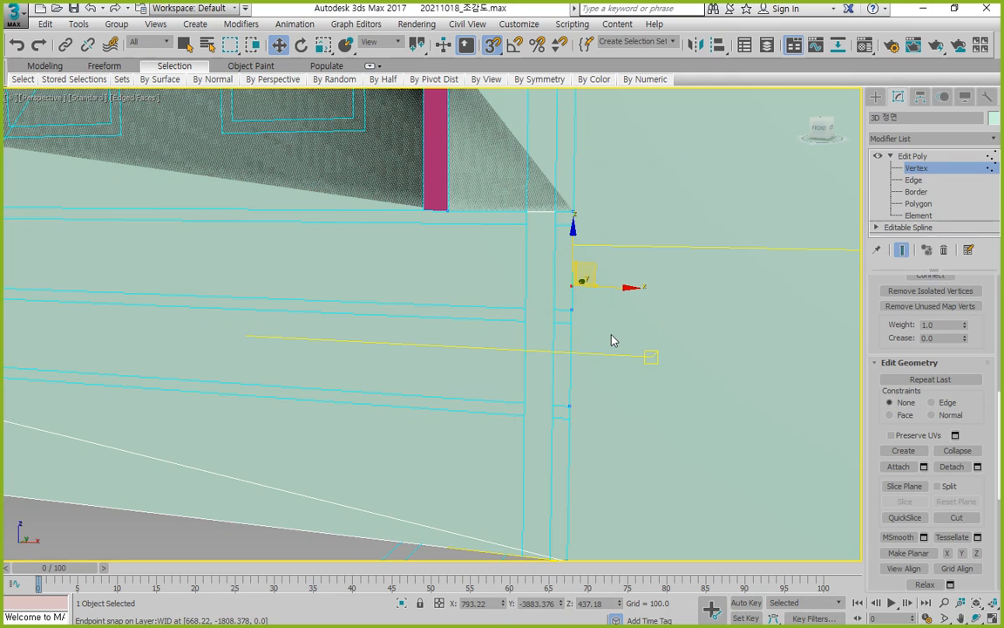
pyautogui.press('BackSpace')
# Hide the reference shapes and try to Cut down the steps' left side through its existing vertices to the ground edge
pyautogui.scroll(-2, 456, 388)
pyautogui.moveTo(313, 381); pyautogui.dragTo(511, 376, button='middle')
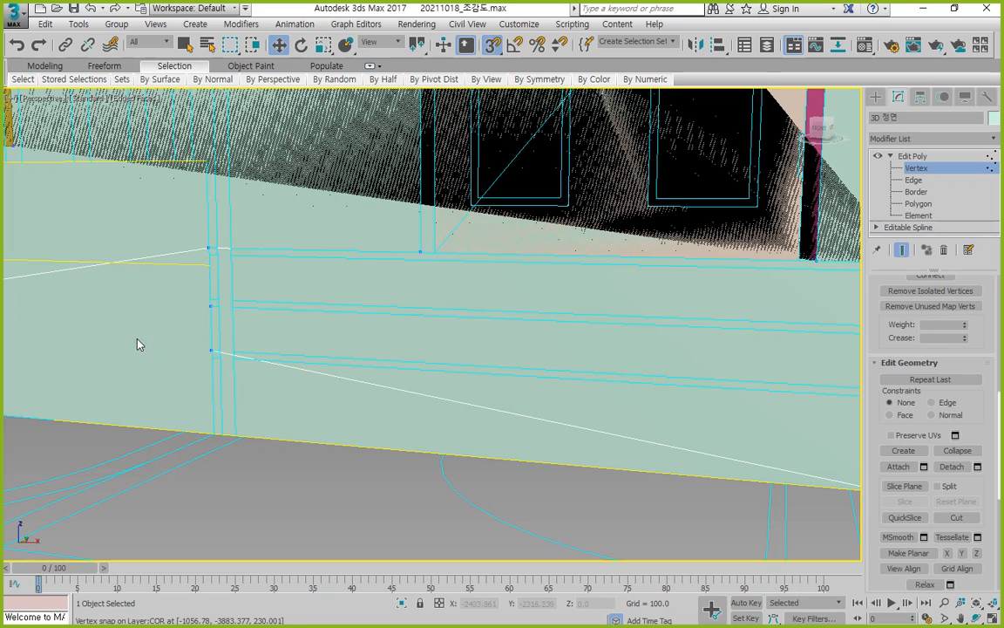
pyautogui.moveTo(488, 311); pyautogui.dragTo(342, 315, button='middle')
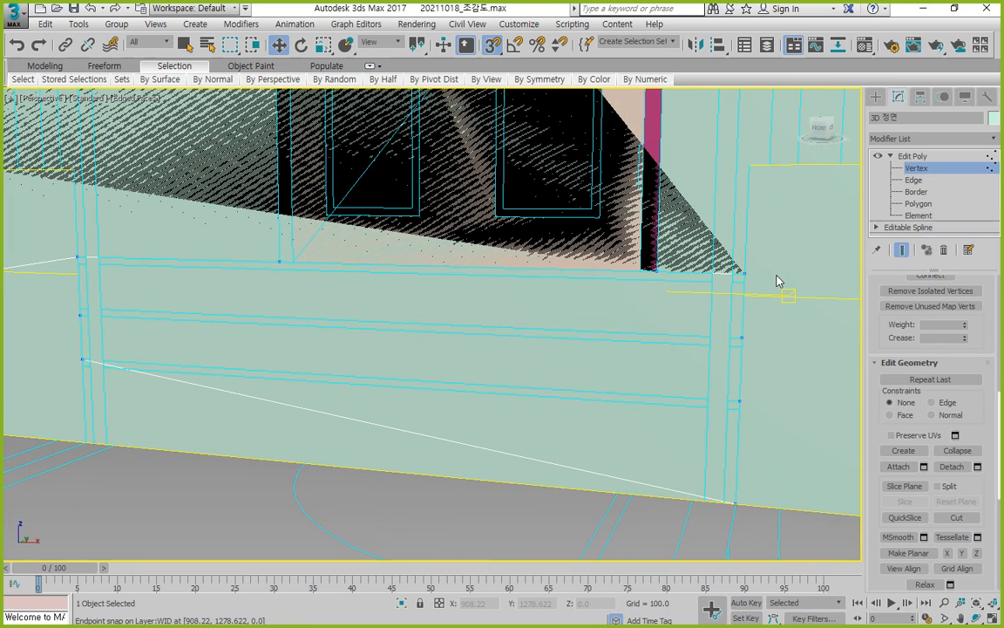
pyautogui.hotkey('shift', 's')
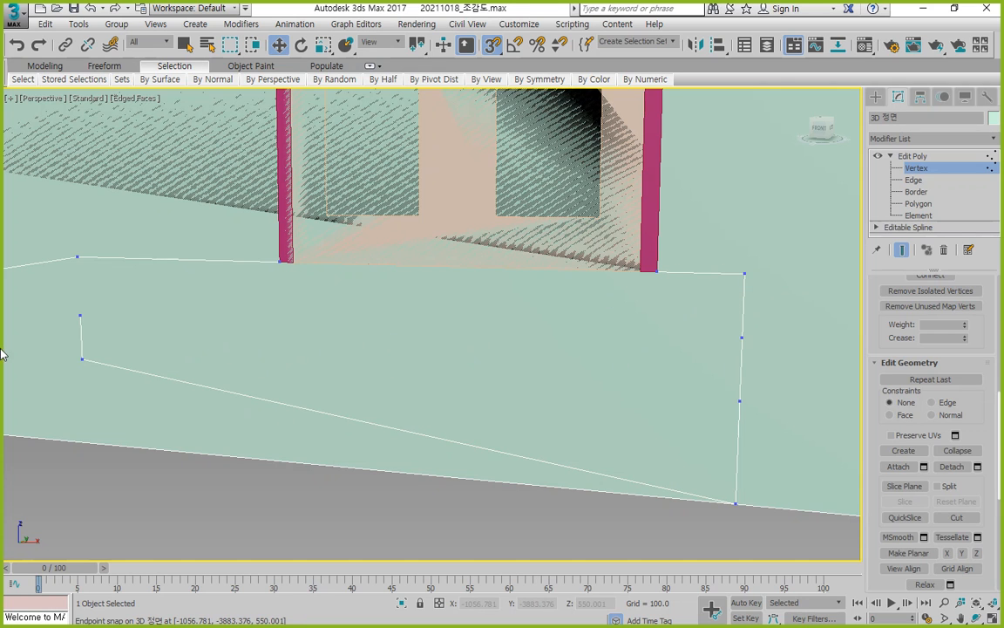
pyautogui.click(956, 517)
pyautogui.click(79, 256)
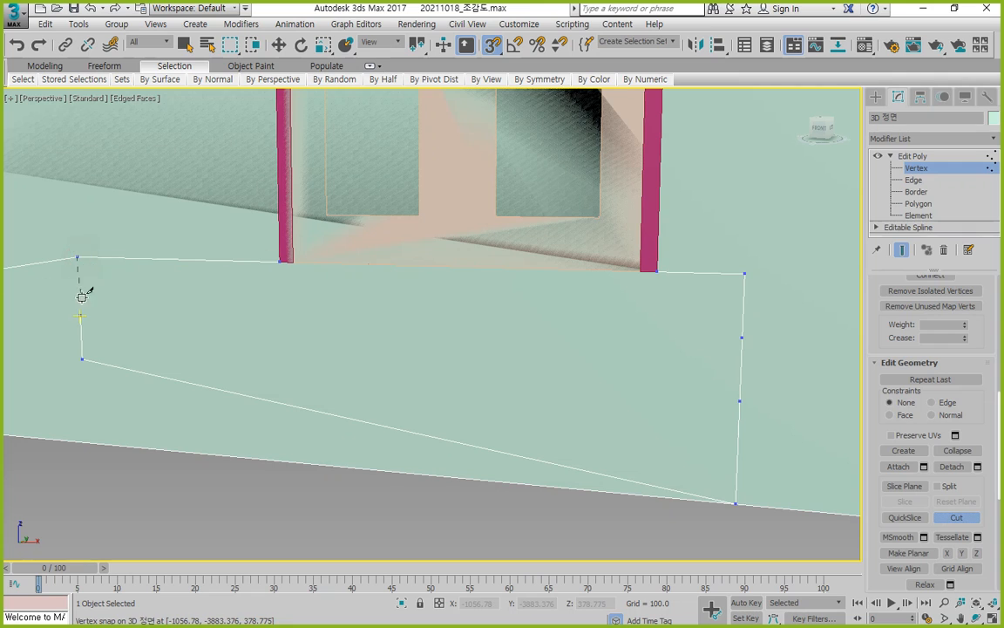
pyautogui.click(80, 314)
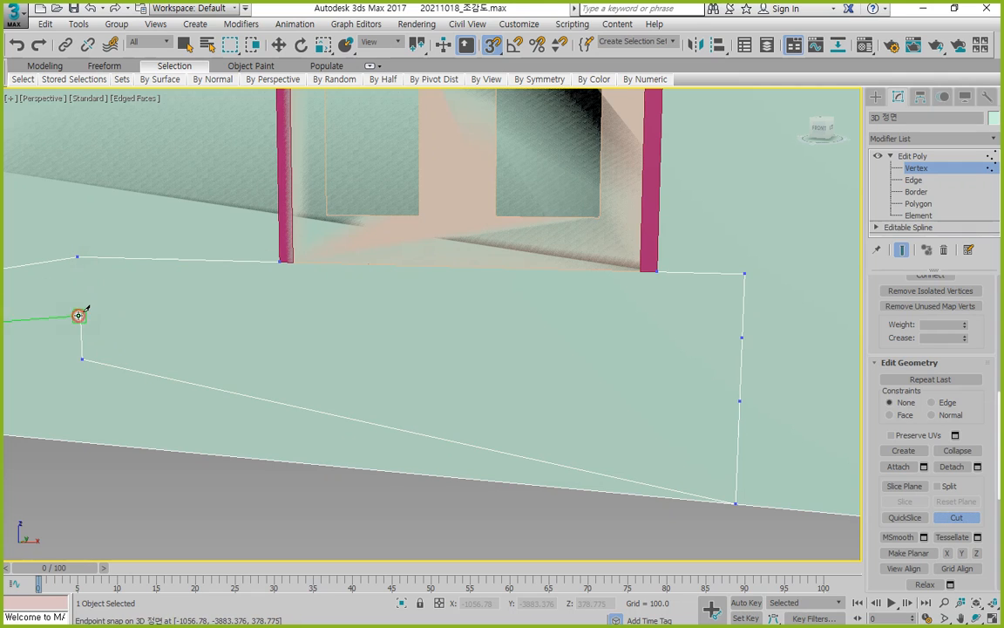
pyautogui.rightClick(78, 257)
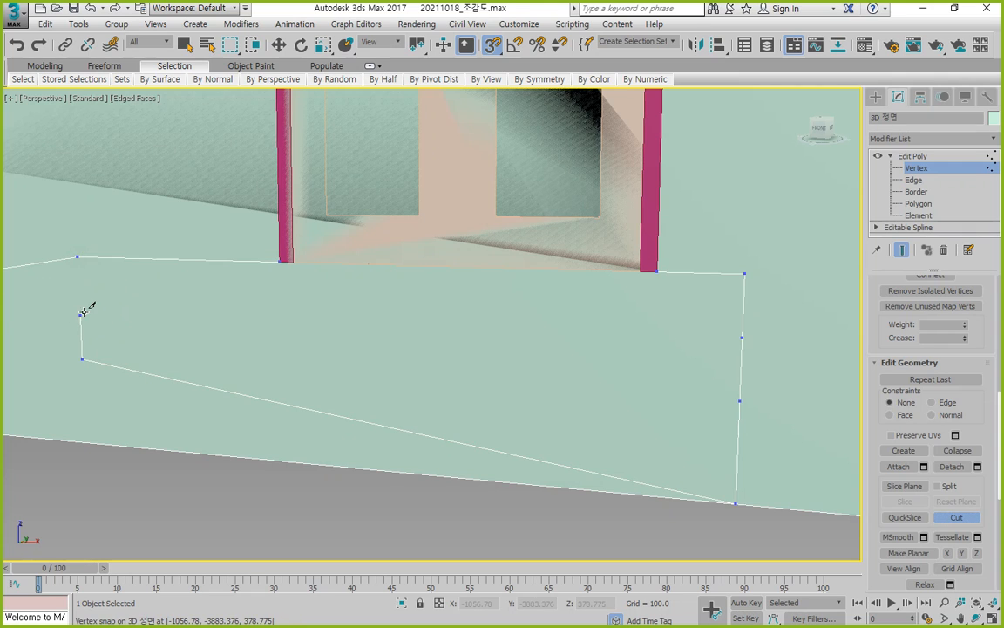
pyautogui.click(81, 358)
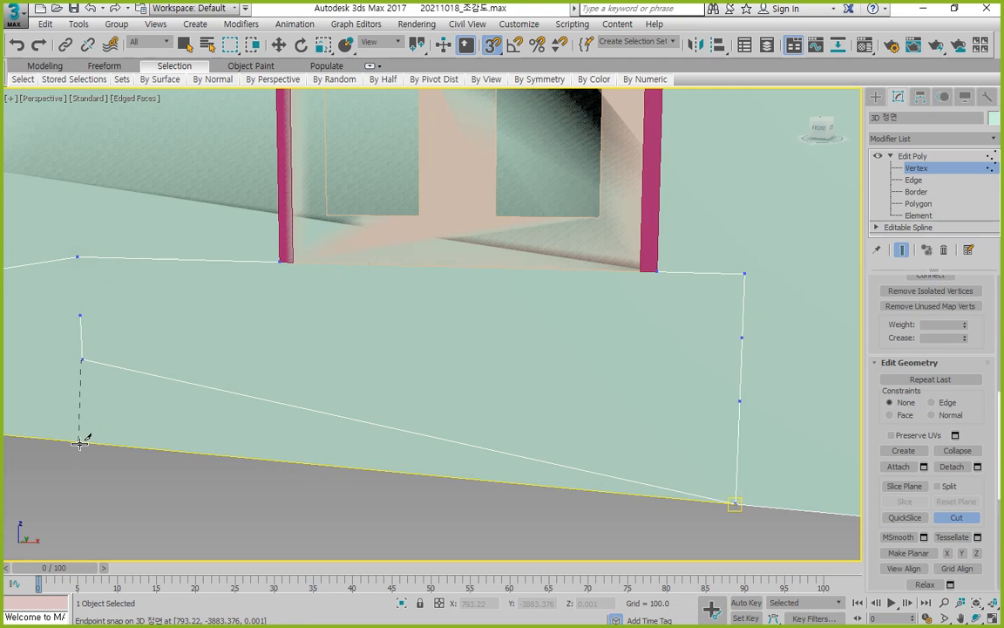
pyautogui.click(97, 445)
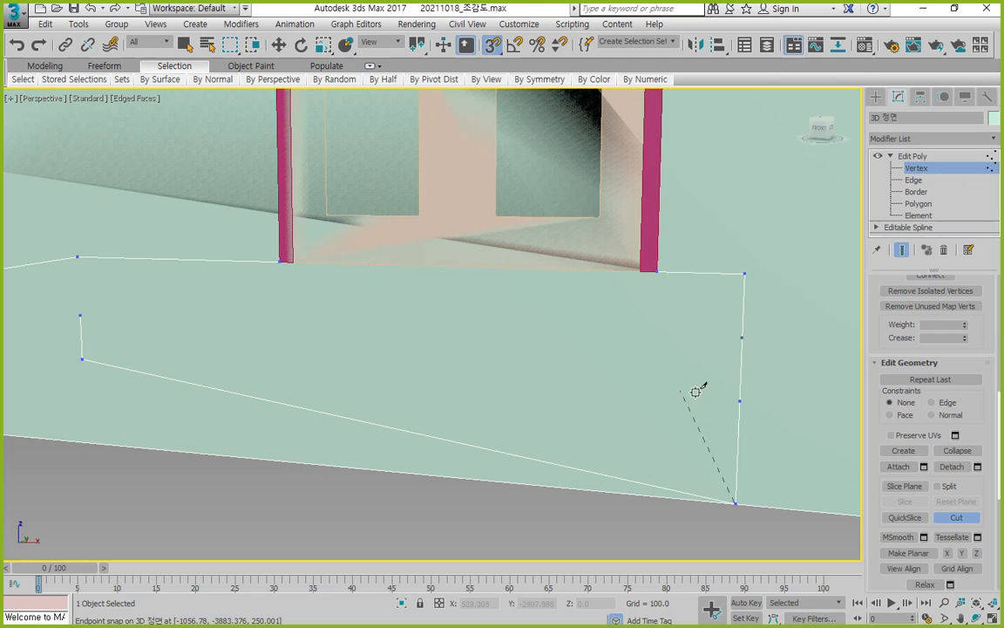
pyautogui.rightClick(689, 440)
# Try to Cut across the facade from the lowest step vertex of the right side to the matching vertex of the left side
pyautogui.click(144, 375)
pyautogui.rightClick(739, 398)
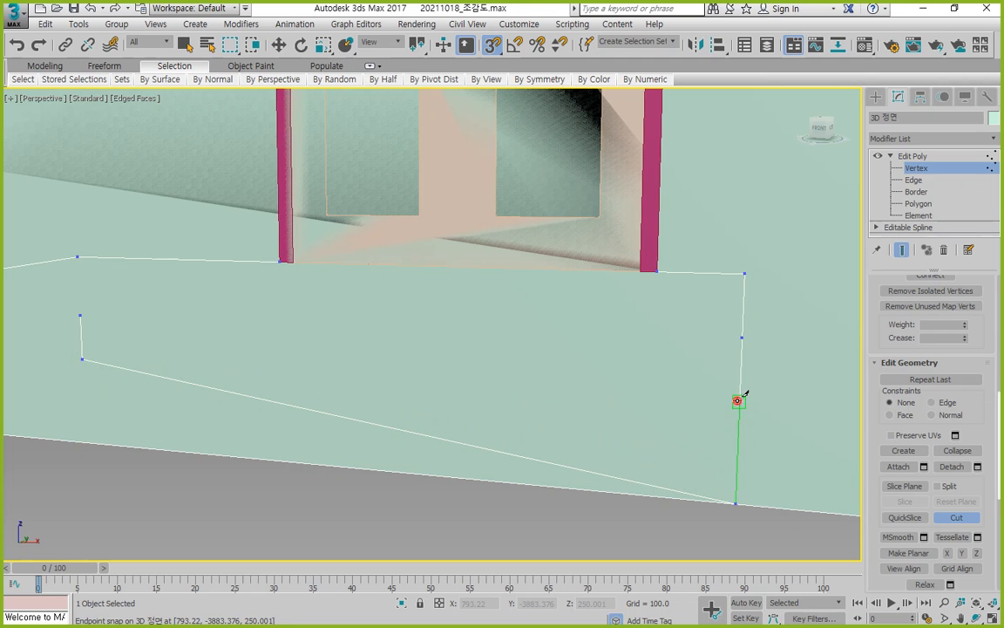
pyautogui.click(739, 401)
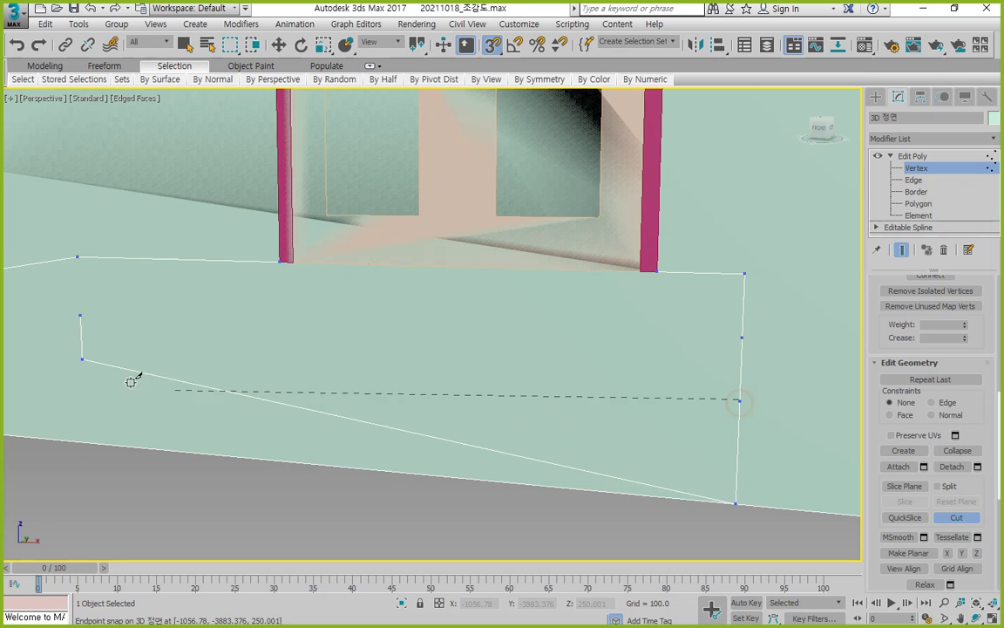
pyautogui.rightClick(82, 355)
# Delete the cut vertices on the left and right sides of the step outline below the door
pyautogui.scroll(-5, 363, 401)
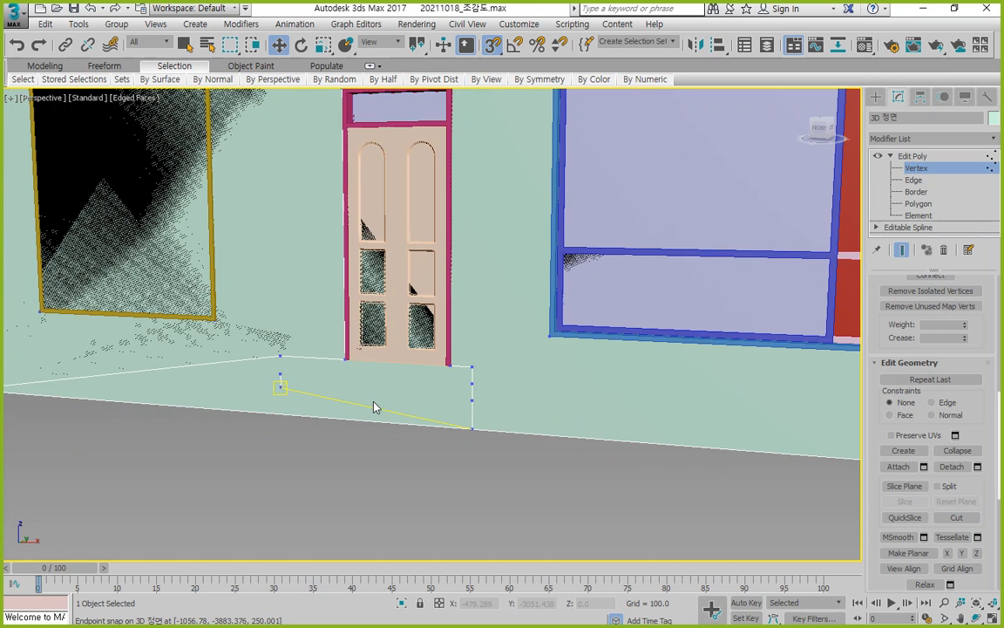
pyautogui.rightClick(219, 394)
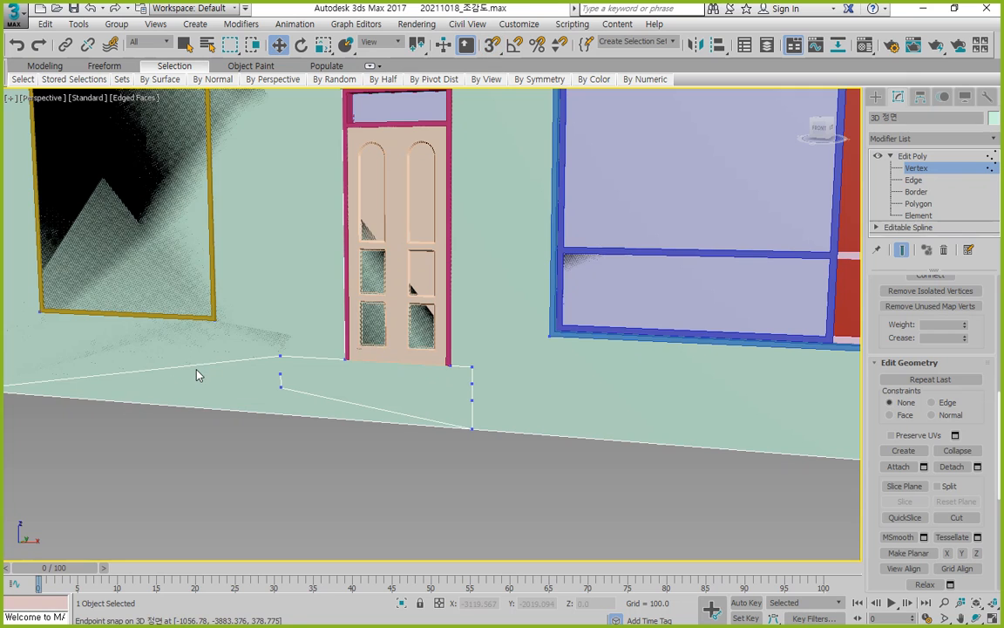
pyautogui.moveTo(295, 391); pyautogui.dragTo(295, 399)
pyautogui.press('BackSpace')
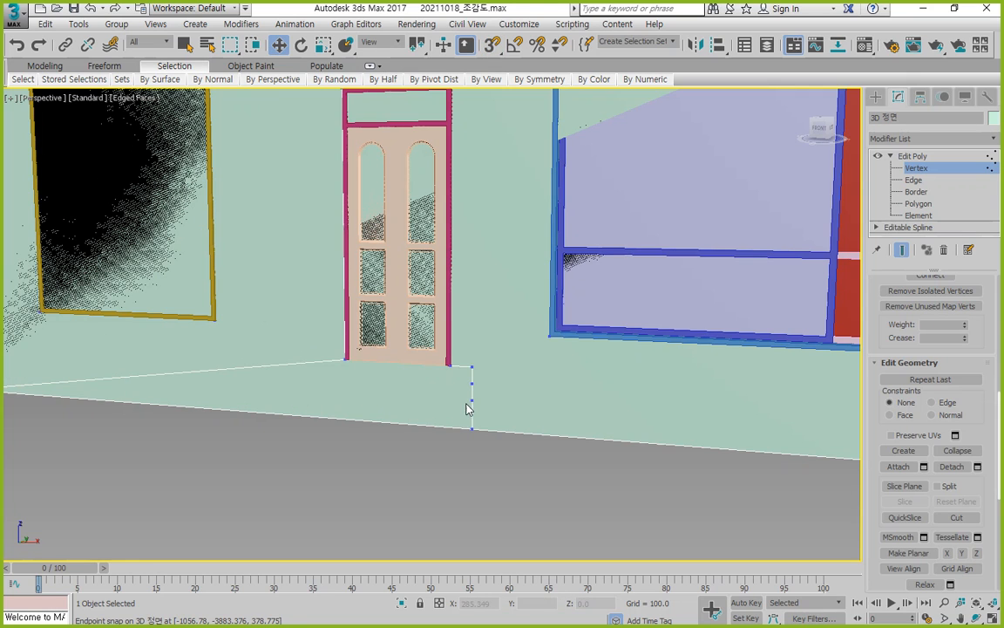
pyautogui.moveTo(465, 355); pyautogui.dragTo(486, 432)
pyautogui.press('Delete')
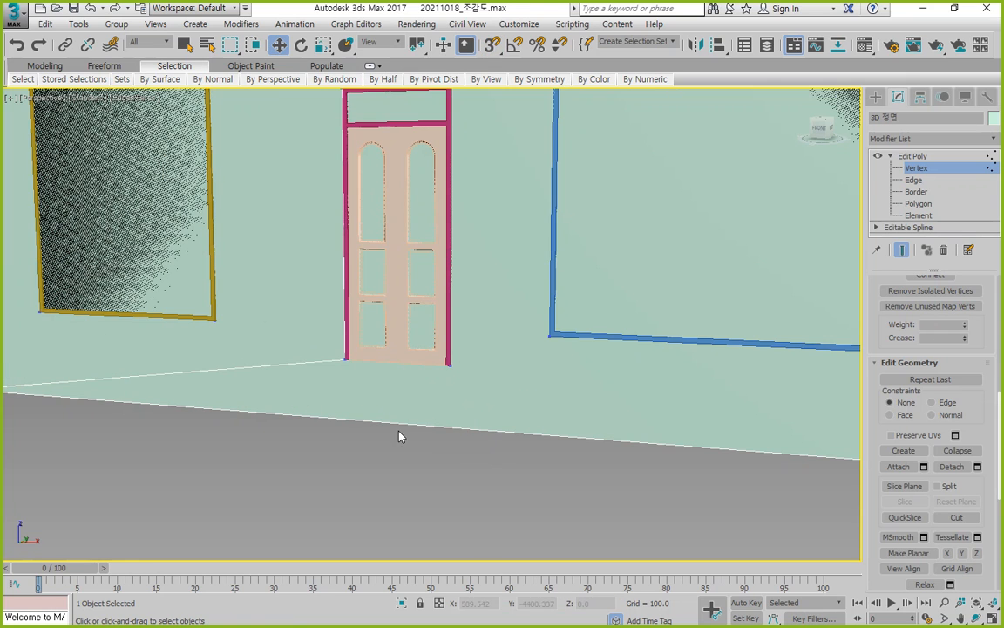
# Remove the leftover cut edges below the door at edge level, then return to the Edit Poly object level
pyautogui.press('2')
pyautogui.click(211, 371)
pyautogui.click(264, 453)
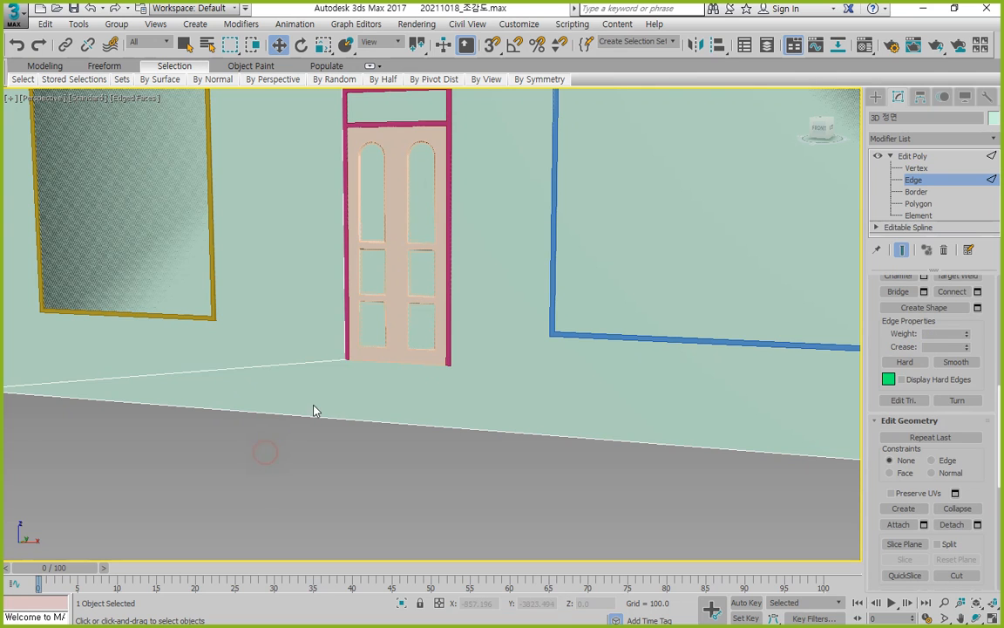
pyautogui.scroll(-5, 327, 387)
pyautogui.scroll(3, 343, 383)
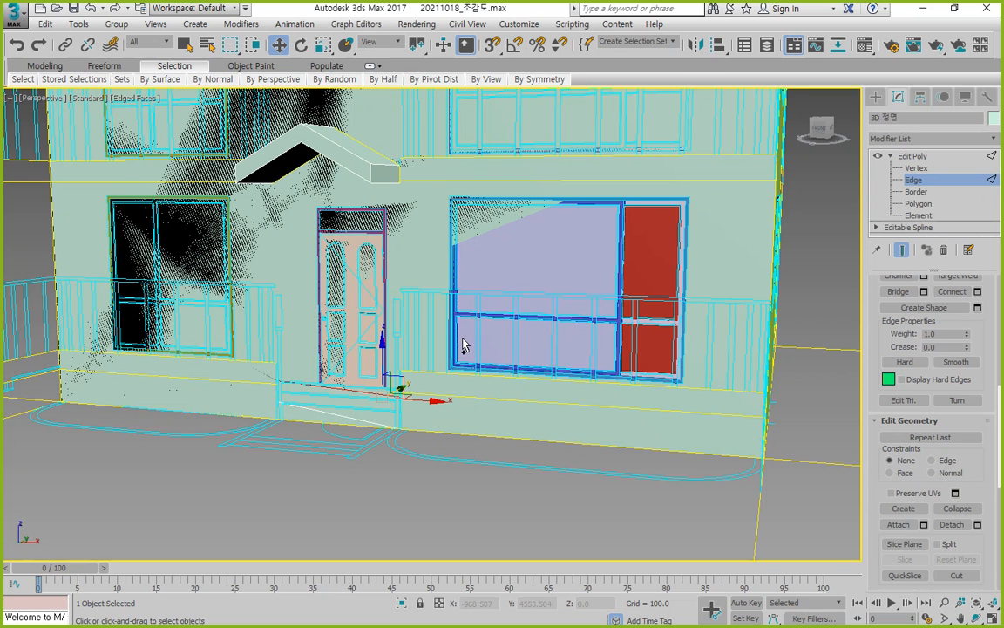
pyautogui.scroll(4, 329, 415)
pyautogui.click(330, 422)
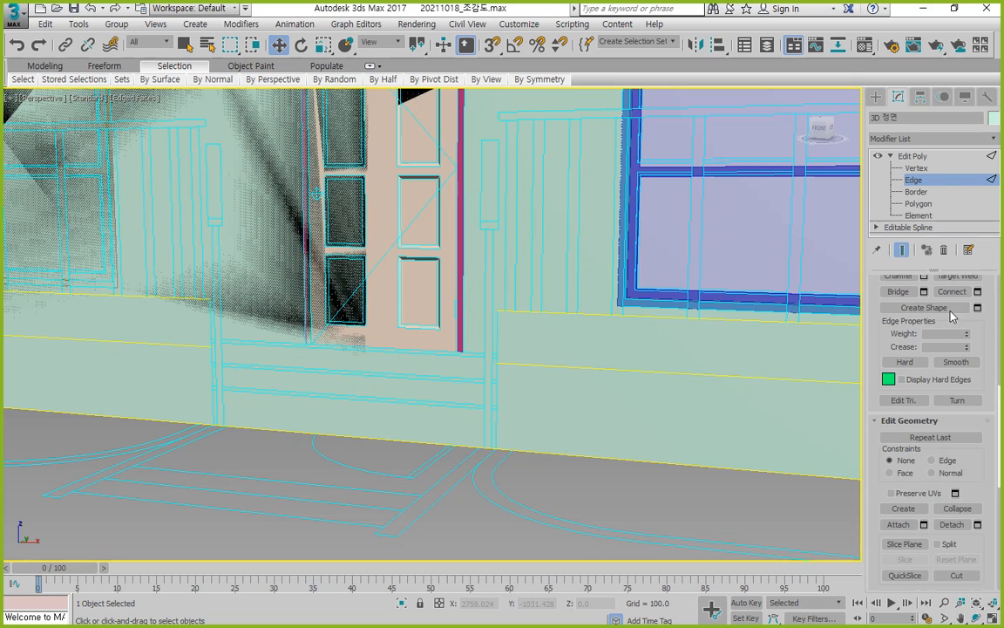
pyautogui.click(939, 180)
pyautogui.scroll(-5, 660, 342)
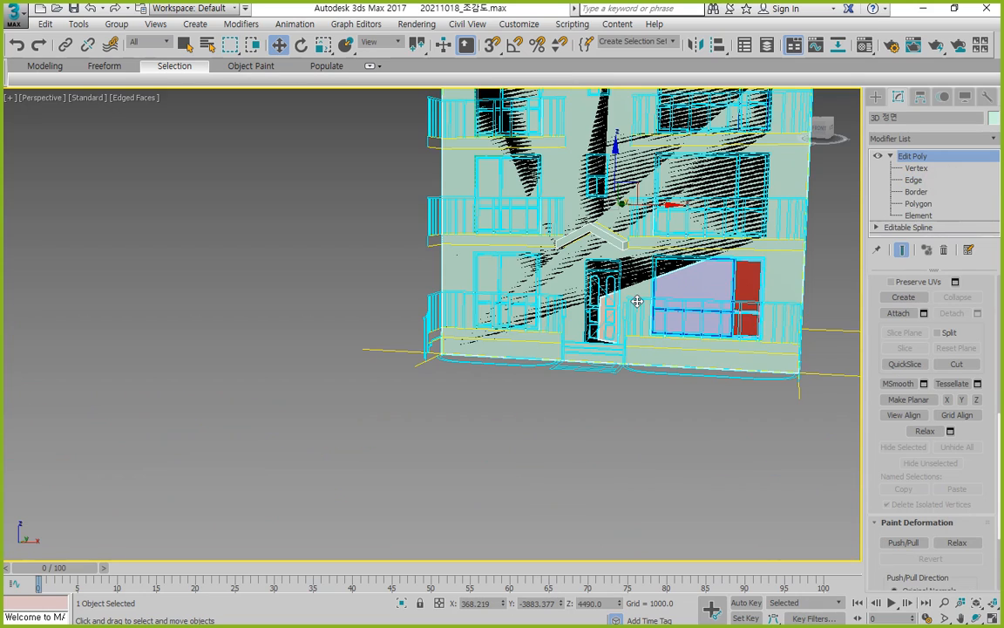
# Check the facade mesh from different angles, then hide all unselected objects
pyautogui.moveTo(666, 318); pyautogui.dragTo(612, 358, button='middle')
pyautogui.click(994, 618)
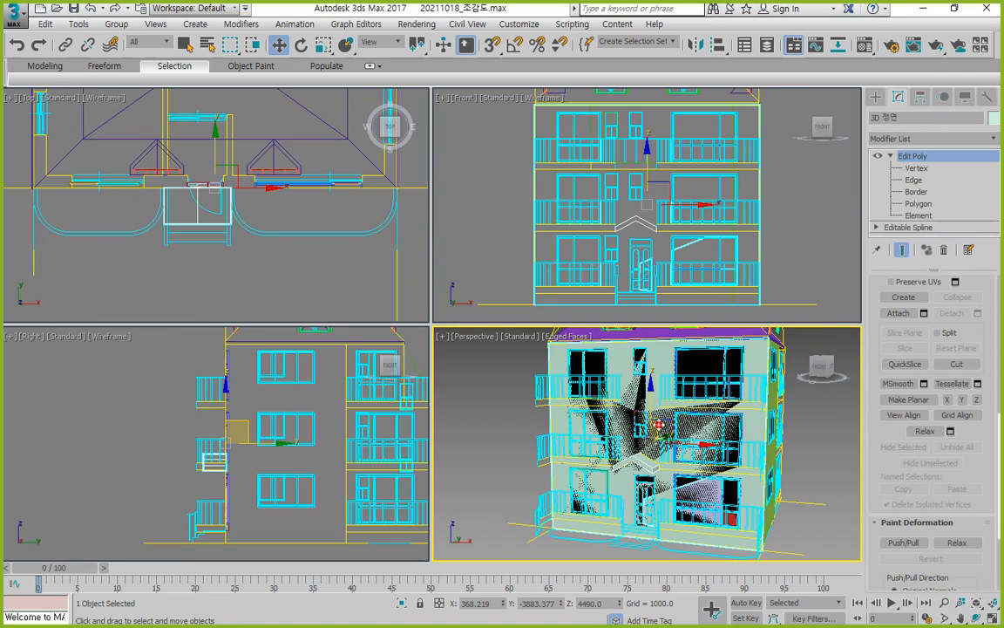
pyautogui.click(978, 618)
pyautogui.moveTo(588, 388); pyautogui.dragTo(670, 413)
pyautogui.press('w')
pyautogui.click(966, 97)
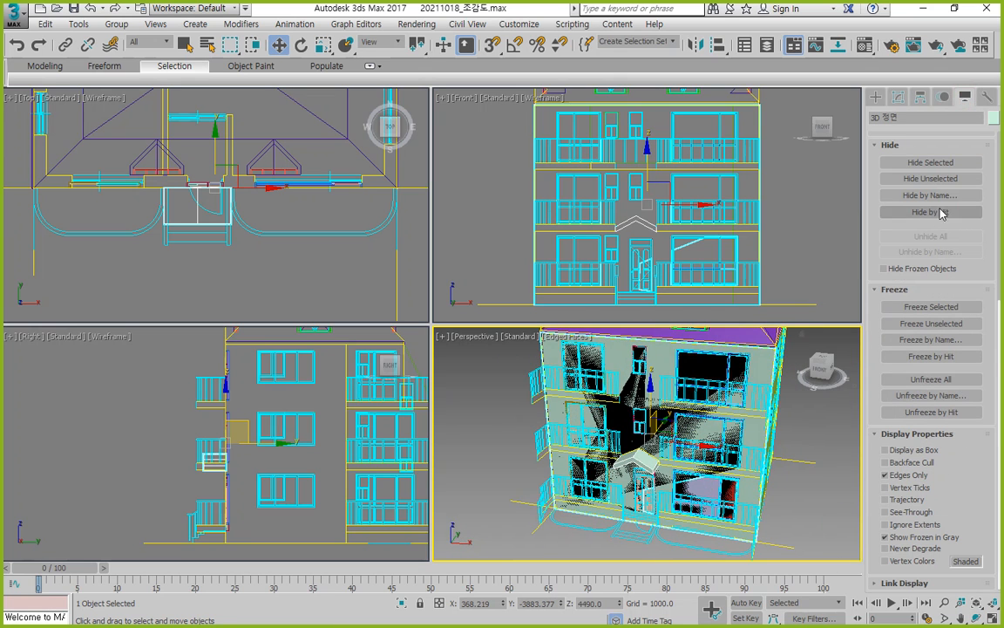
pyautogui.click(941, 179)
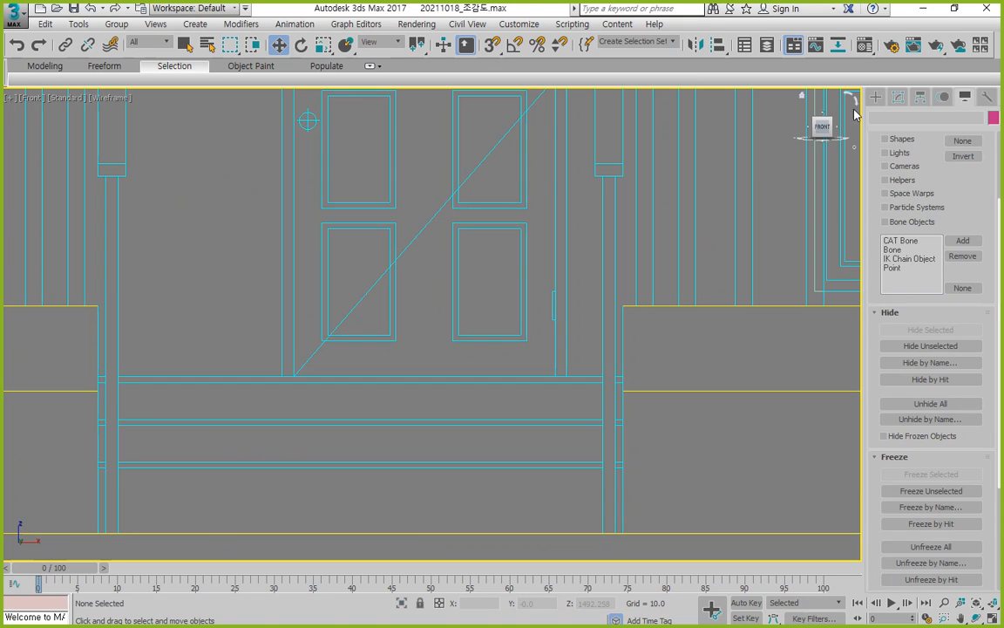
# Draw three stacked rectangles snapped to the step outlines below the door, each 1850 wide, the lowest one 250 high
pyautogui.click(873, 100)
pyautogui.click(959, 192)
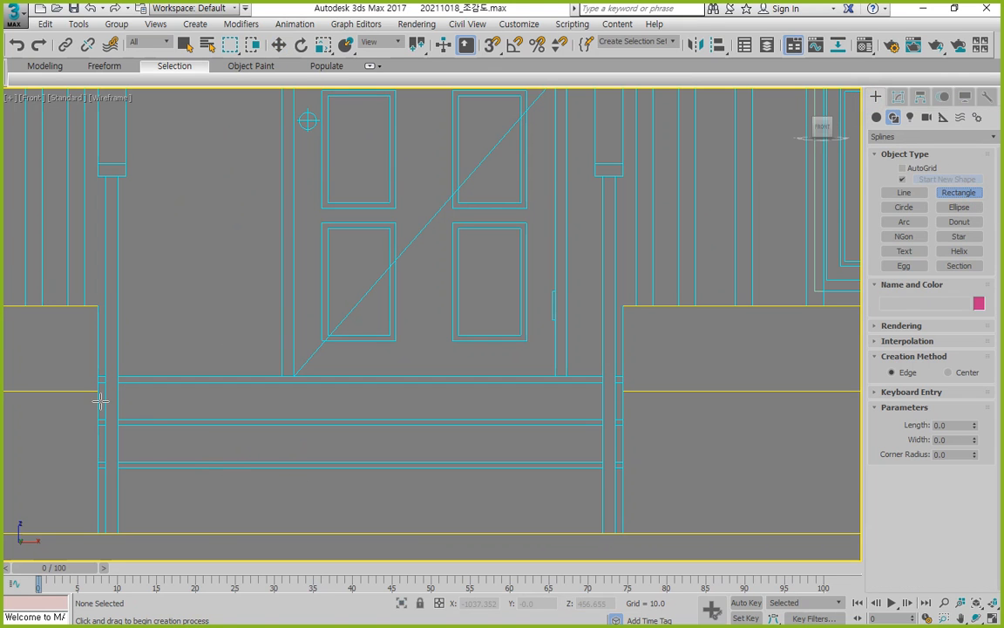
pyautogui.press('s')
pyautogui.moveTo(96, 376); pyautogui.dragTo(627, 531)
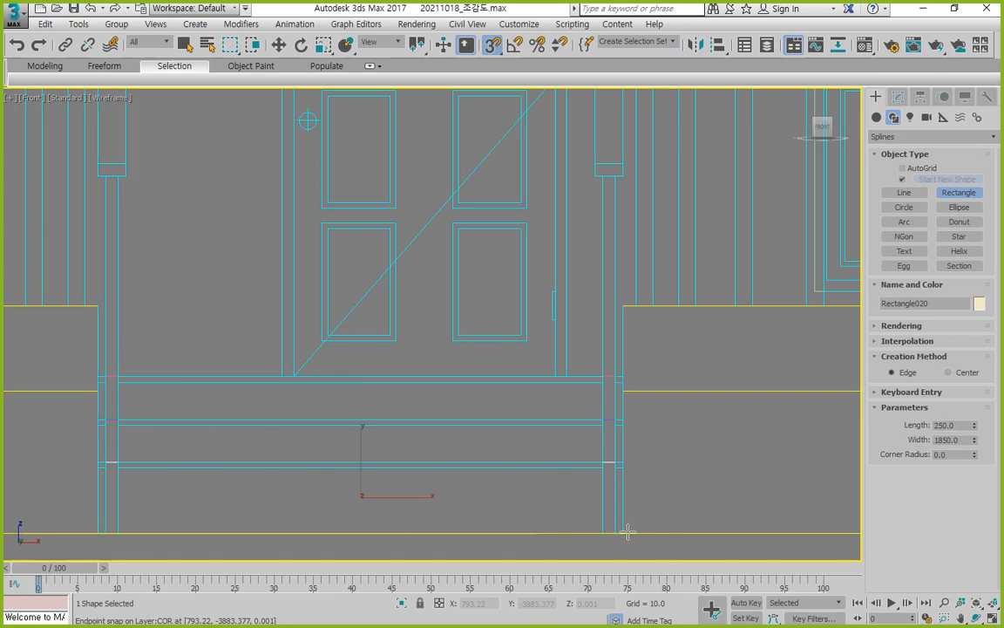
pyautogui.press('w')
# Merge the three step rectangles into the facade as instances with the ShapeMerge compound object
pyautogui.click(694, 531)
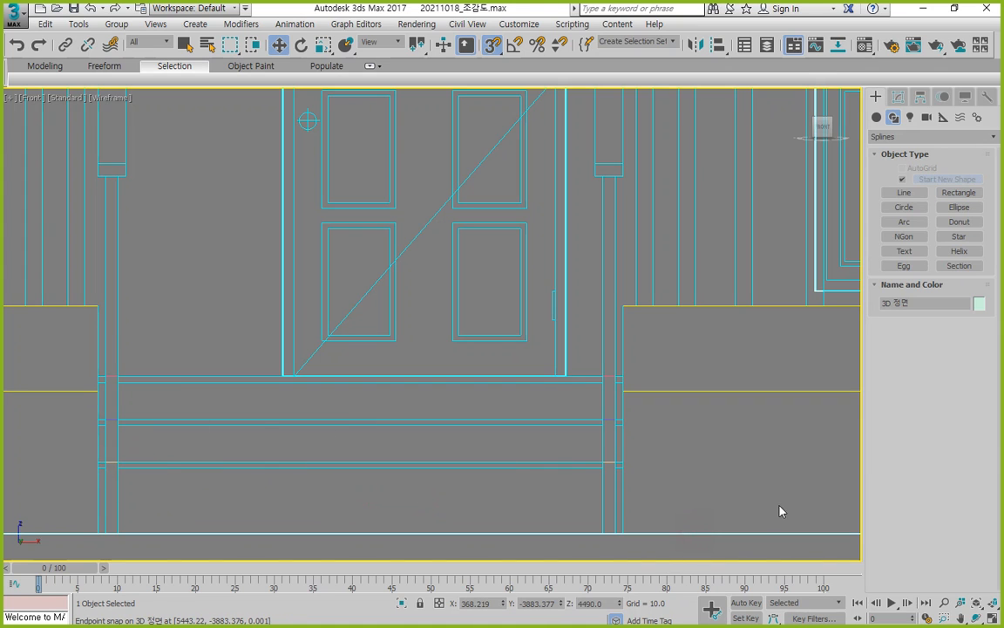
pyautogui.click(877, 117)
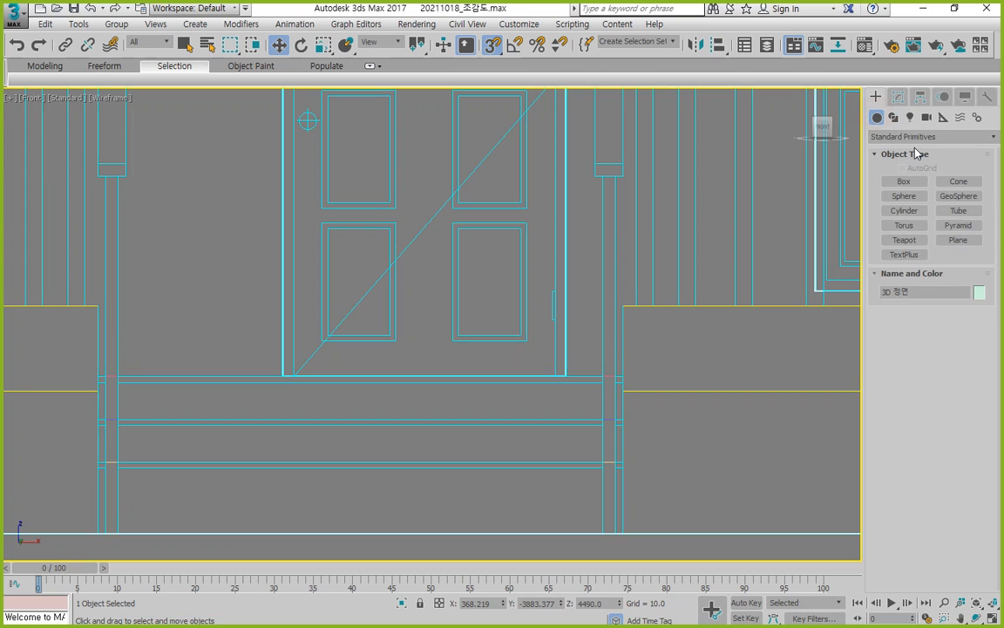
pyautogui.click(922, 137)
pyautogui.click(907, 173)
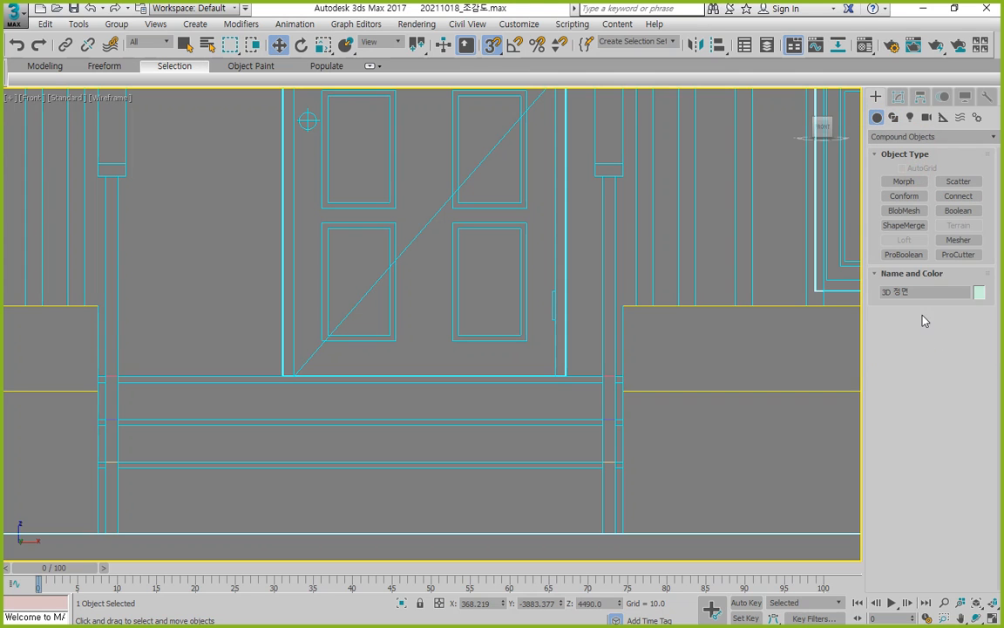
pyautogui.click(916, 228)
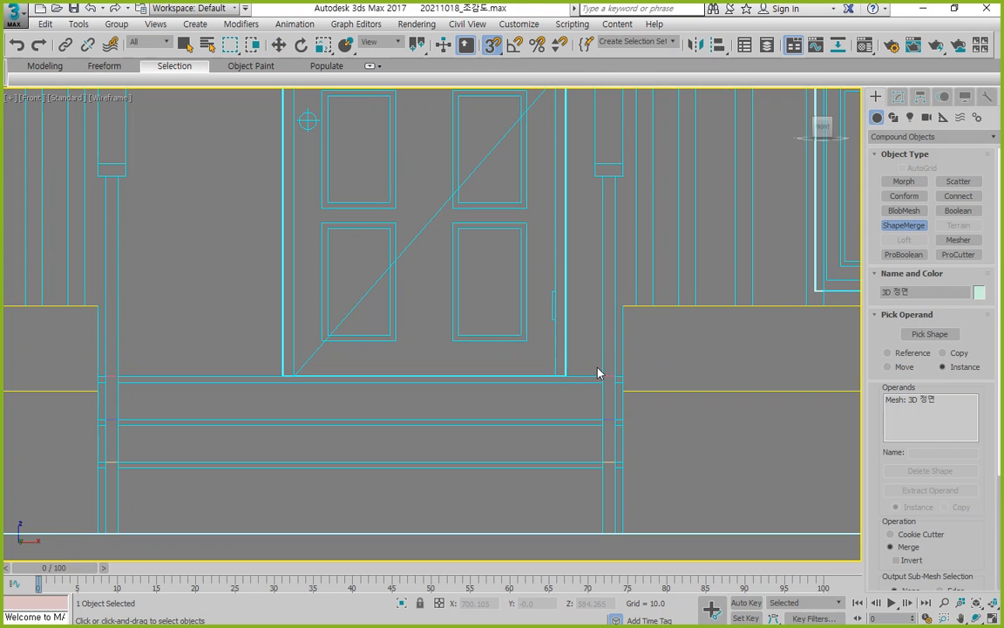
pyautogui.click(922, 333)
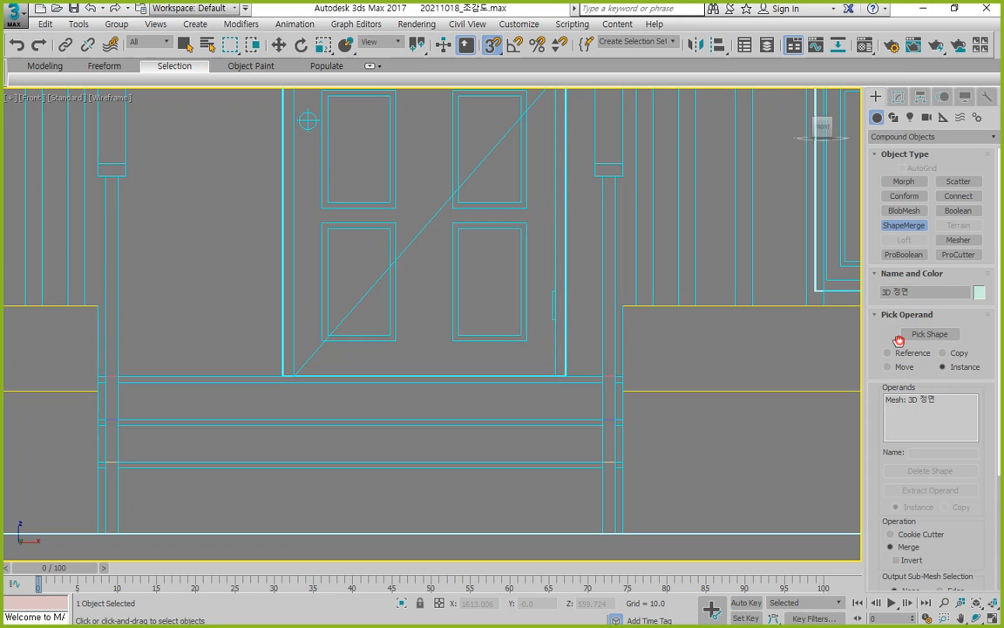
pyautogui.click(614, 377)
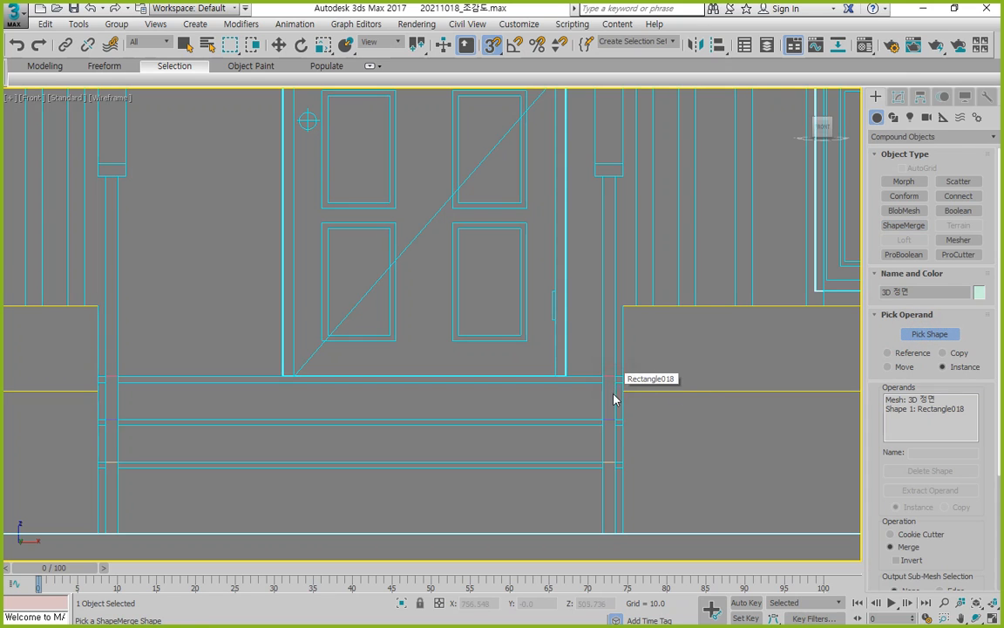
pyautogui.click(606, 461)
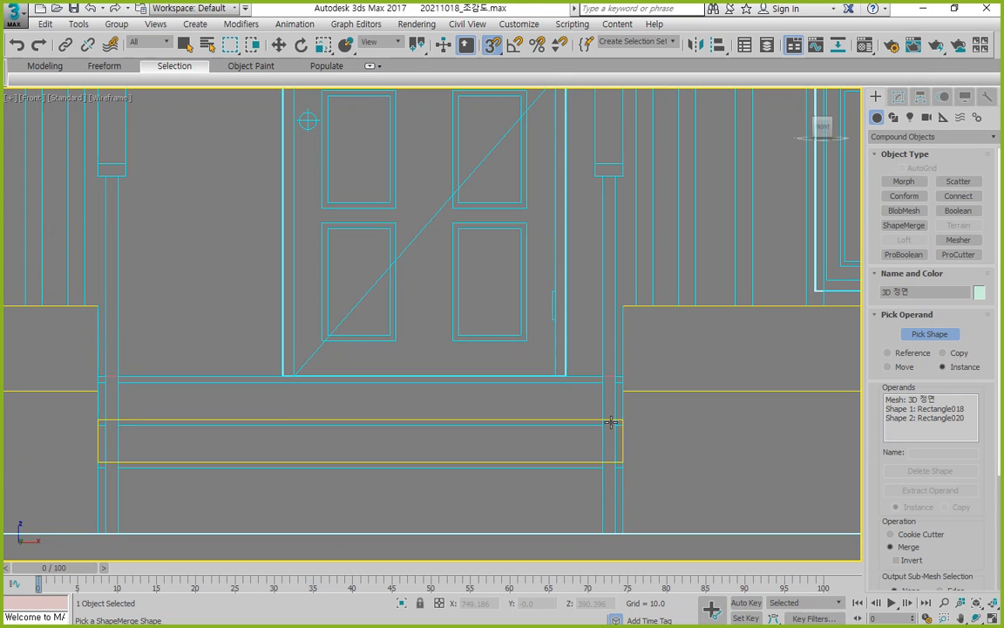
pyautogui.click(609, 421)
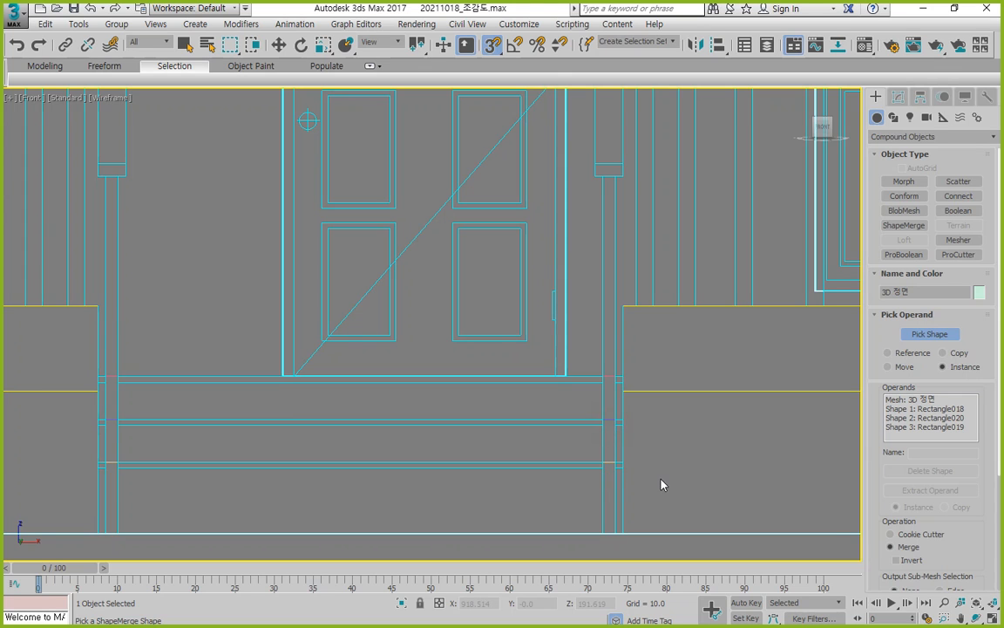
# Add an Edit Poly modifier to the merged facade and enter its vertex level
pyautogui.click(992, 618)
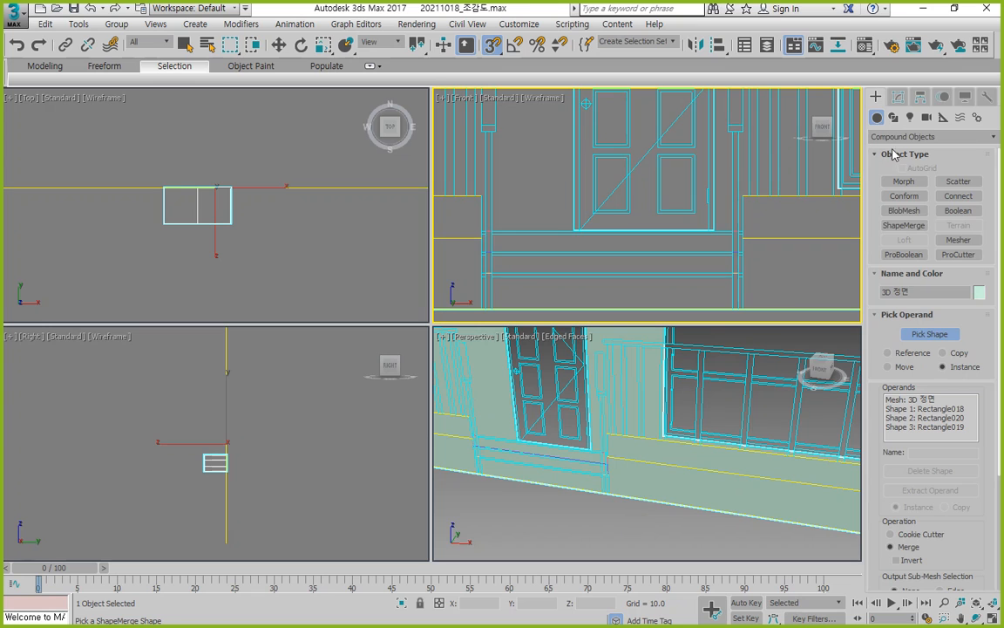
pyautogui.click(898, 97)
pyautogui.click(934, 138)
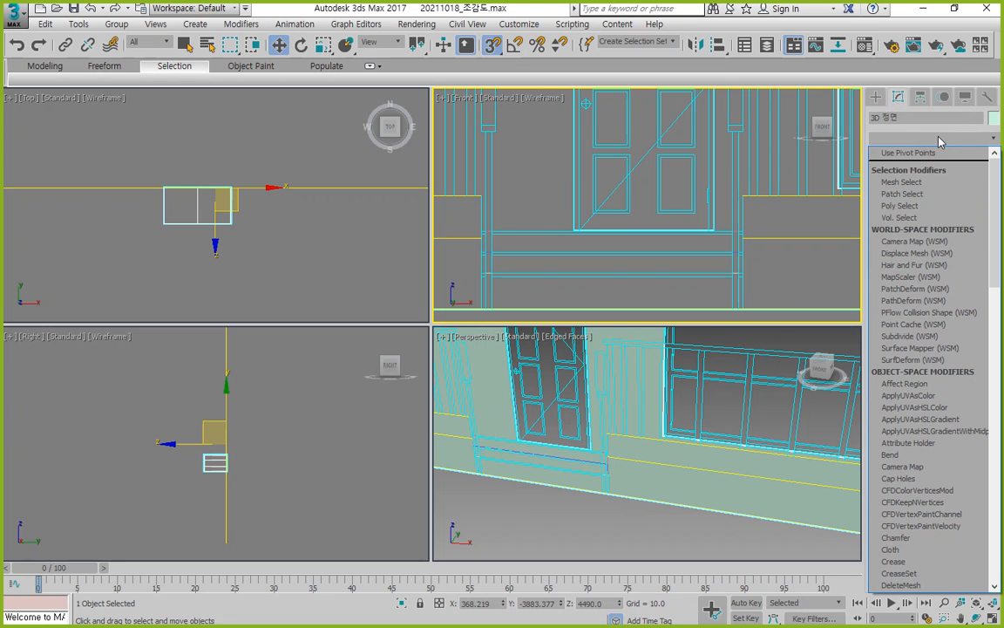
pyautogui.press('e')
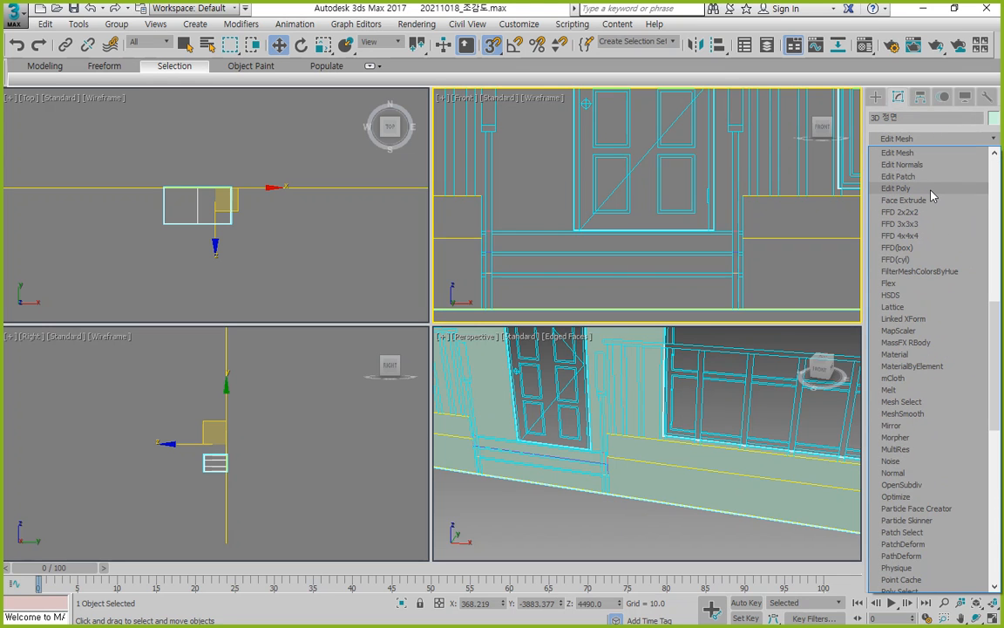
pyautogui.click(896, 189)
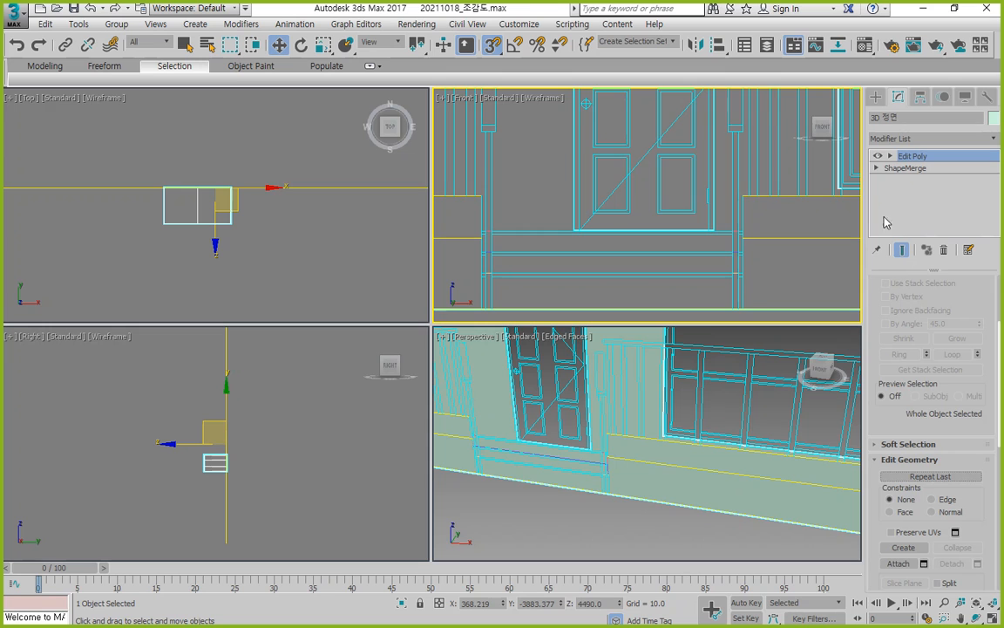
pyautogui.click(891, 157)
pyautogui.click(906, 167)
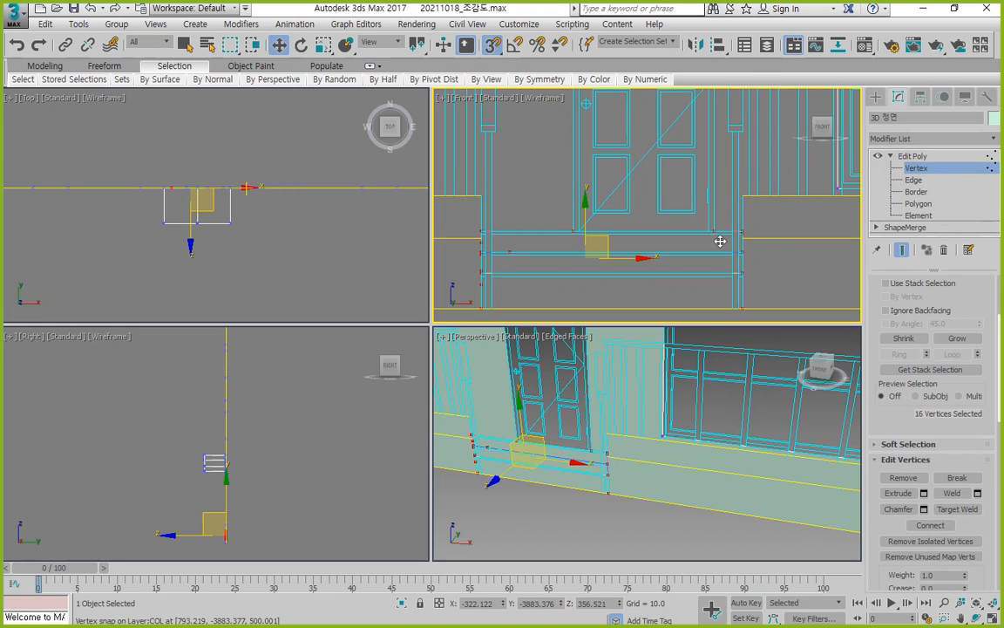
# Examine the vertices and edges of the merged step outlines below the door by area-selecting them
pyautogui.scroll(2, 501, 253)
pyautogui.scroll(-2, 502, 254)
pyautogui.scroll(2, 713, 256)
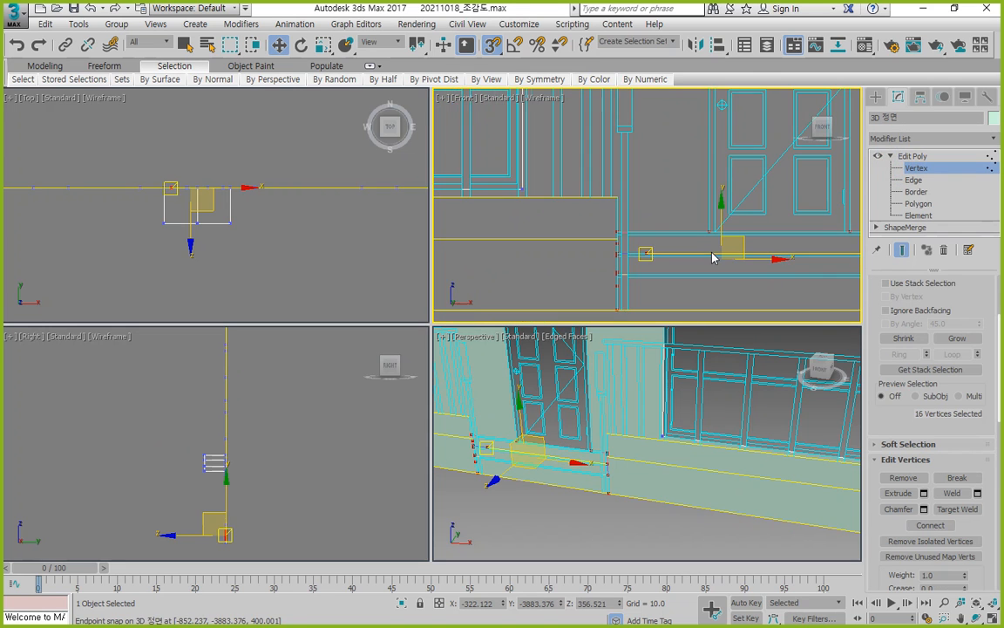
pyautogui.moveTo(757, 279); pyautogui.dragTo(639, 274, button='middle')
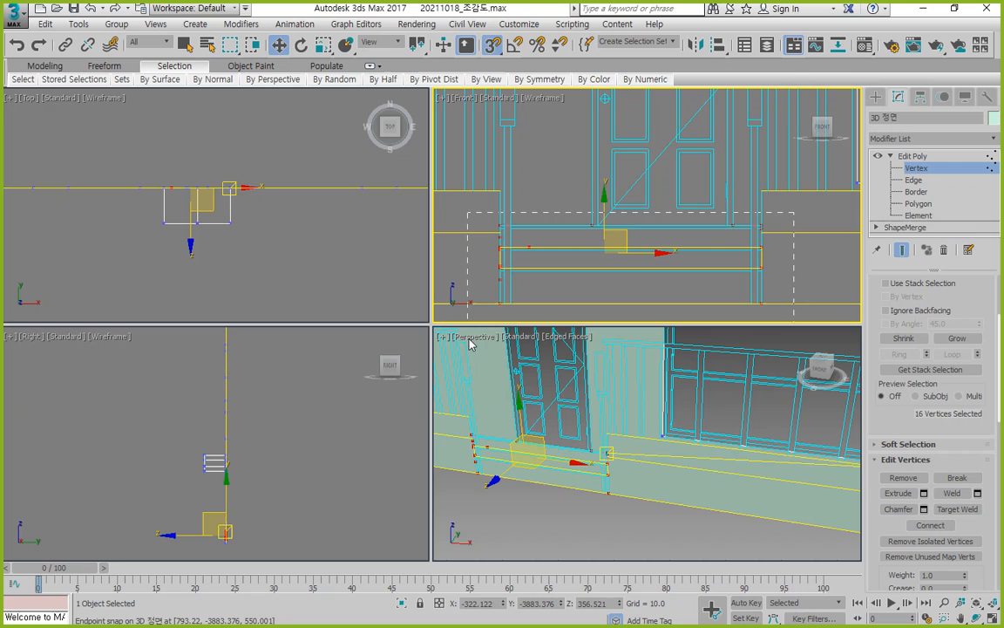
pyautogui.hotkey('alt', 'w')
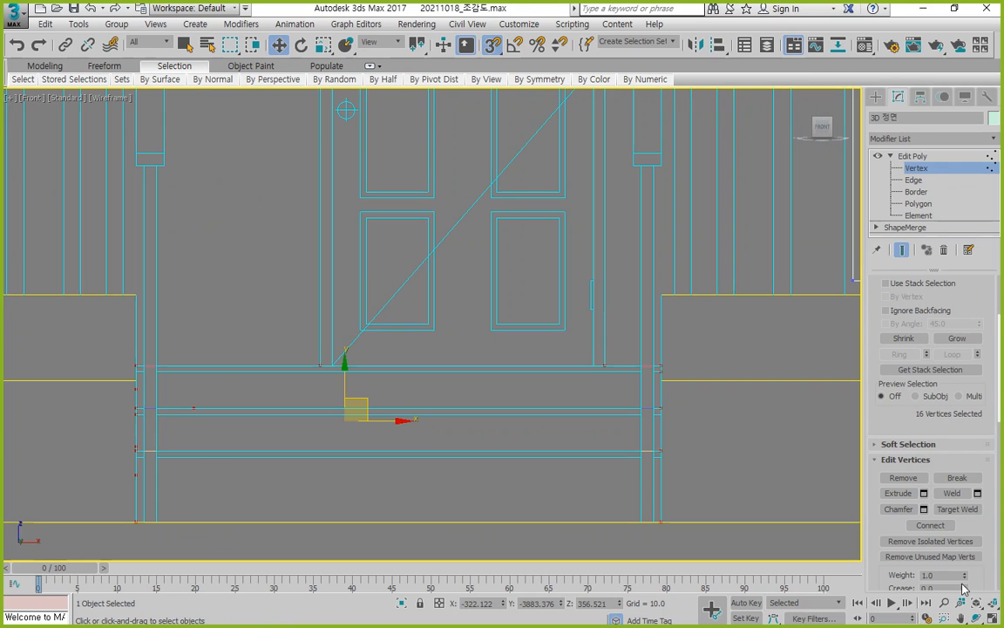
pyautogui.click(701, 420)
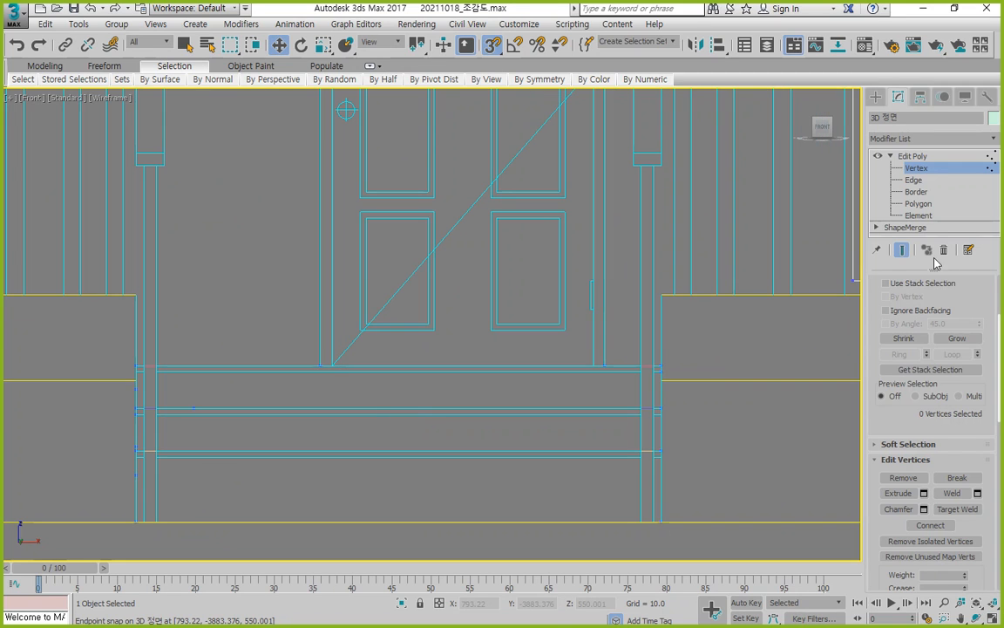
pyautogui.click(913, 180)
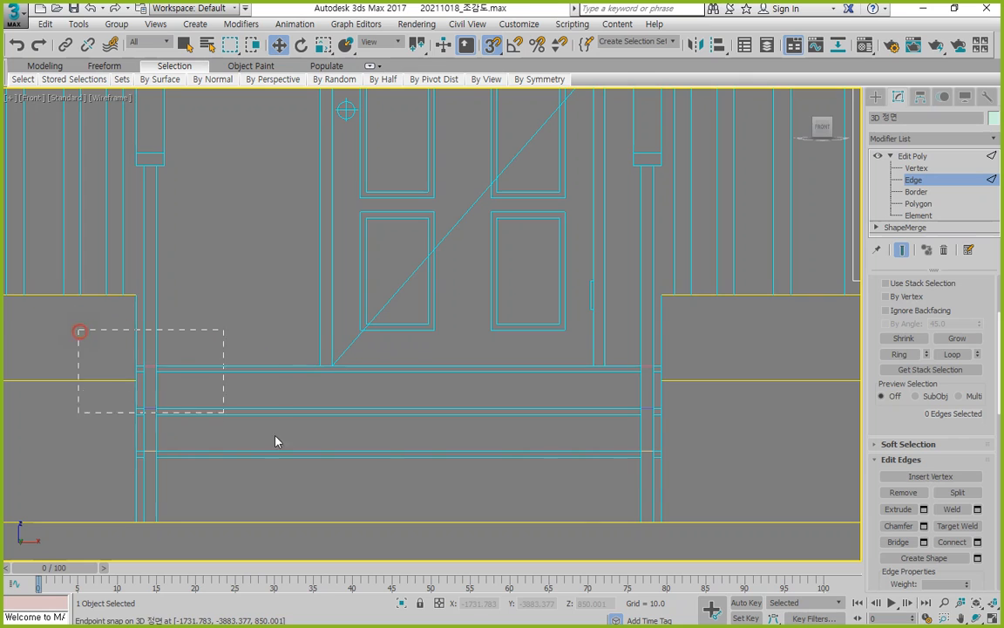
pyautogui.moveTo(724, 551); pyautogui.dragTo(724, 550)
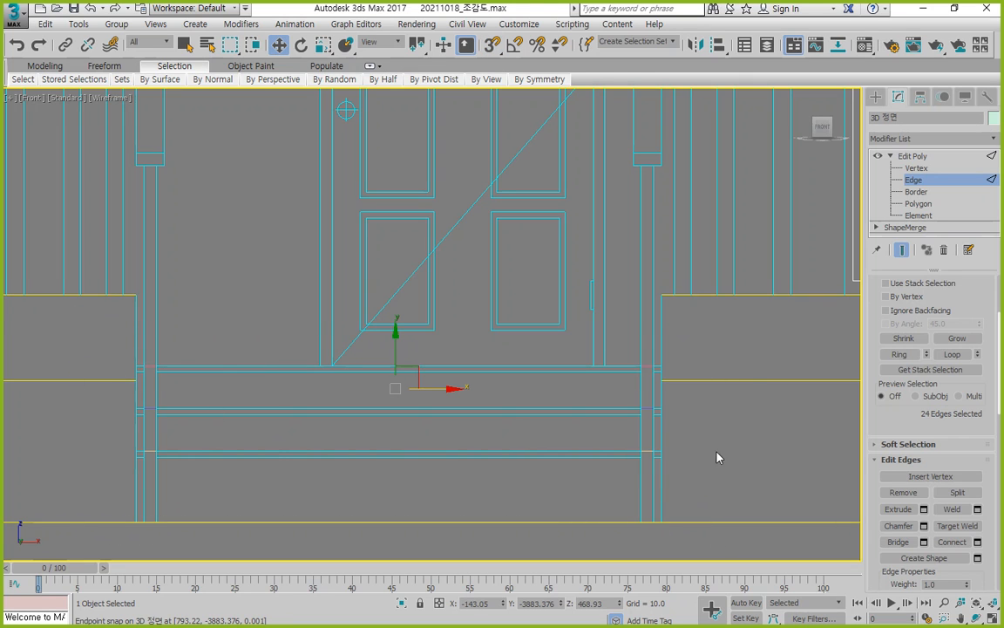
pyautogui.press('1')
pyautogui.moveTo(715, 344); pyautogui.dragTo(678, 363)
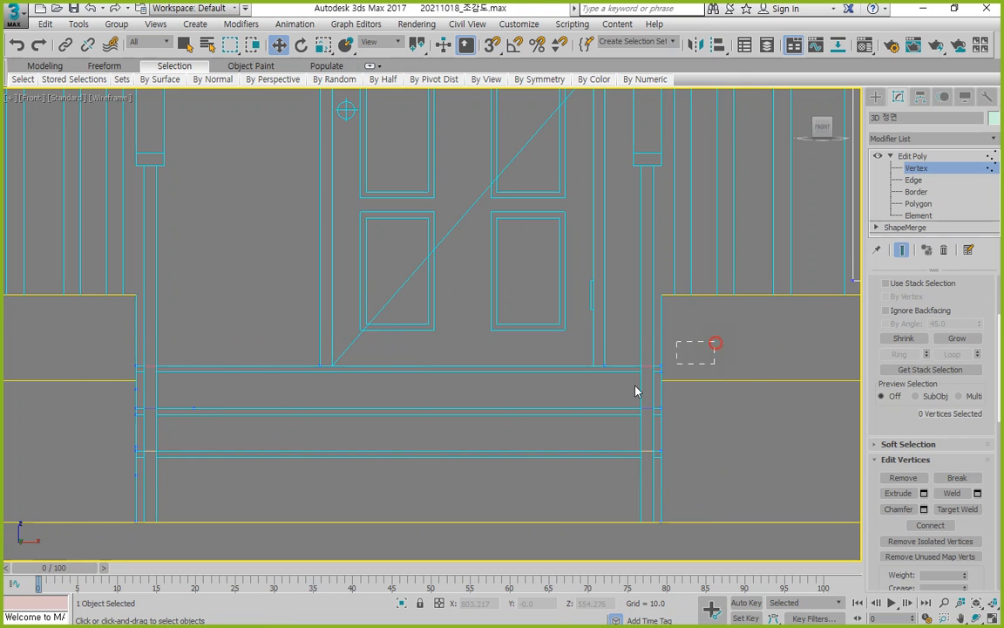
pyautogui.moveTo(109, 479); pyautogui.dragTo(81, 483)
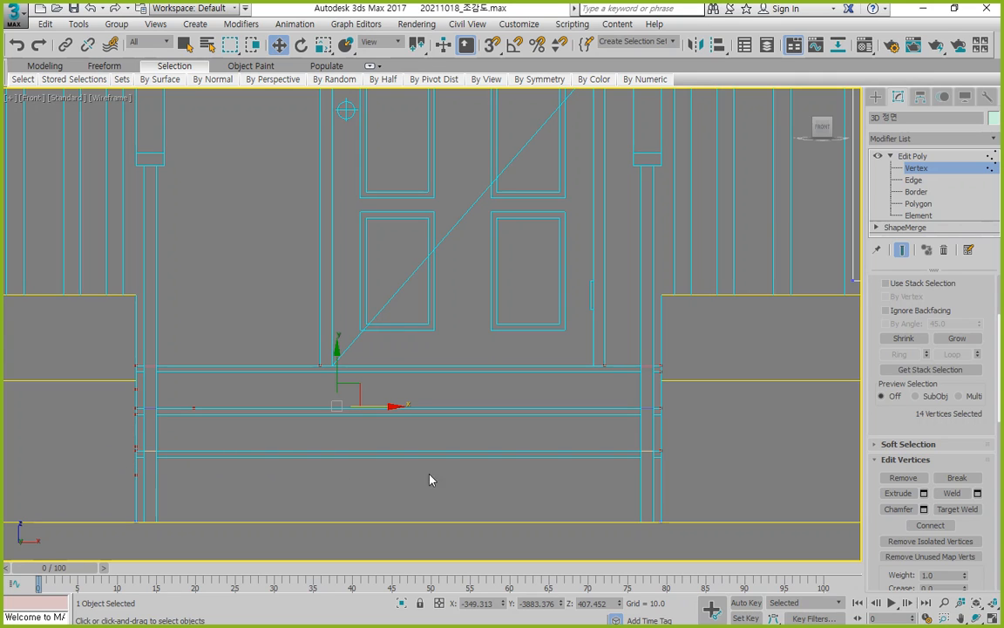
# Examine the facade in perspective and select each of the three step polygons in turn to check that they are separate
pyautogui.click(993, 619)
pyautogui.click(620, 522)
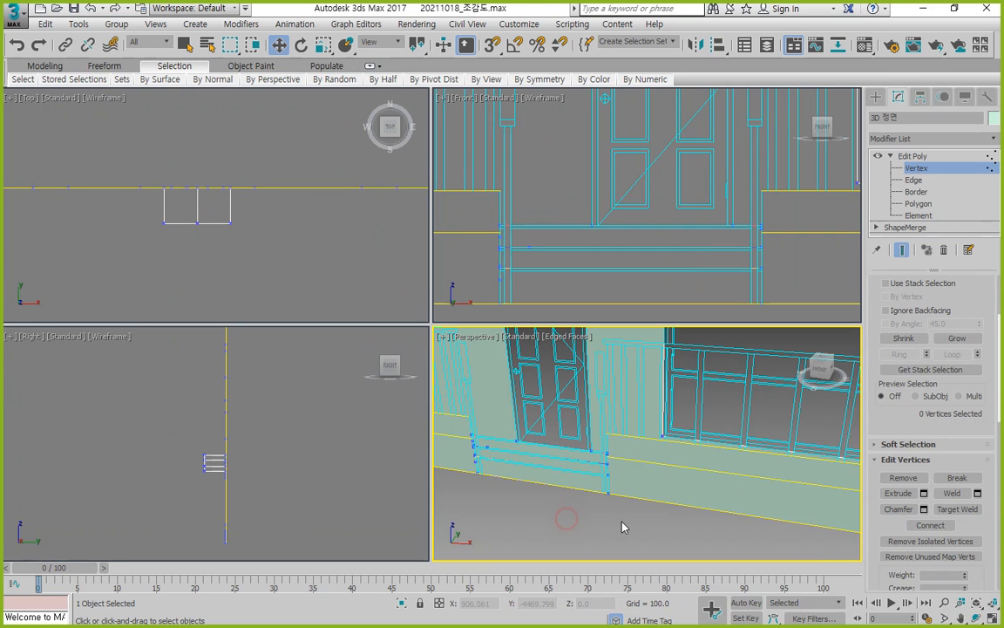
pyautogui.click(994, 620)
pyautogui.scroll(-5, 502, 489)
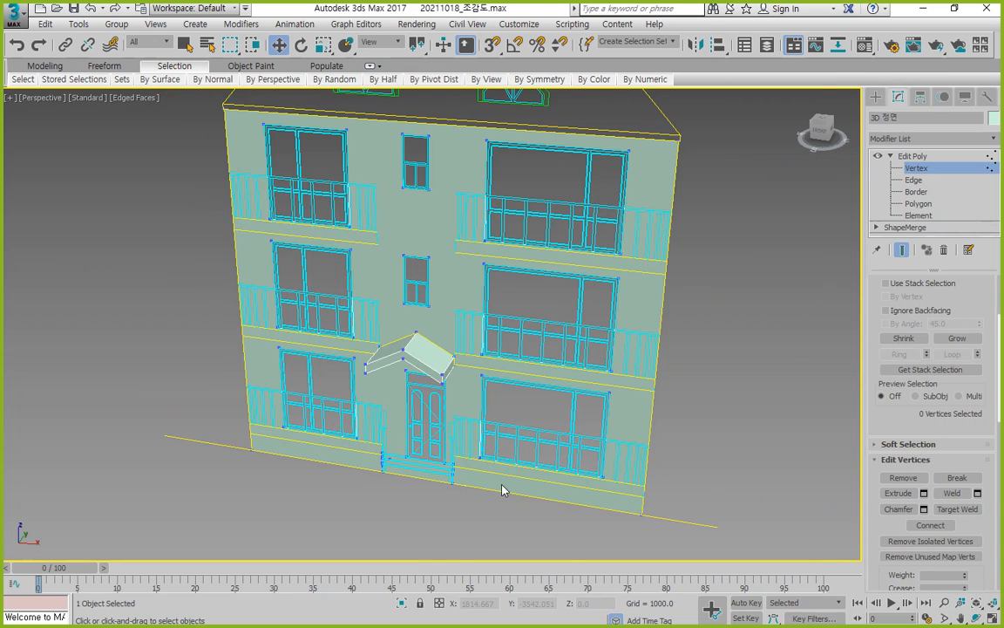
pyautogui.scroll(8, 420, 490)
pyautogui.moveTo(268, 394); pyautogui.dragTo(285, 396, button='middle')
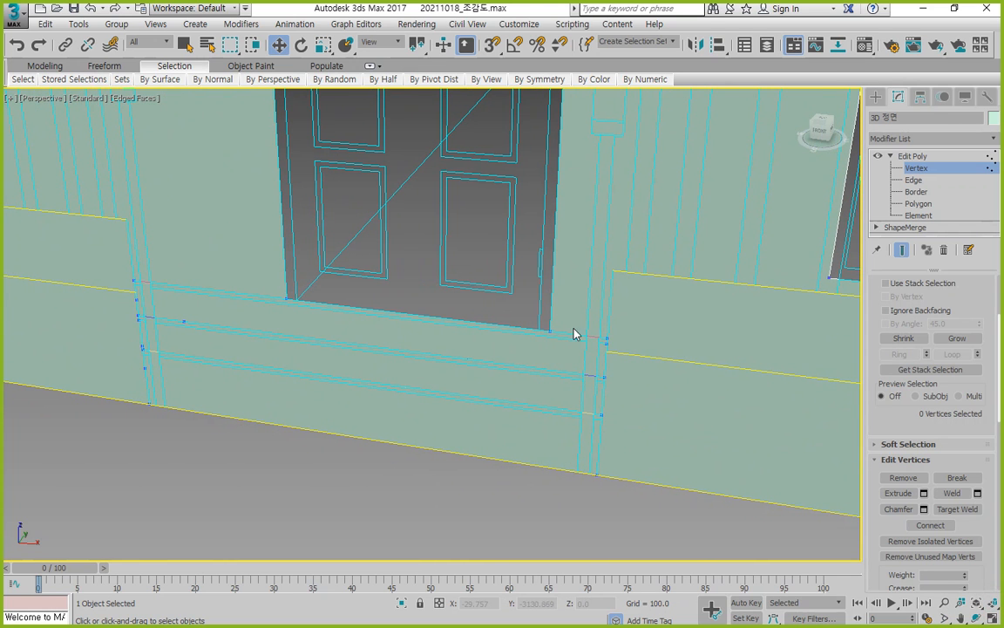
pyautogui.click(915, 203)
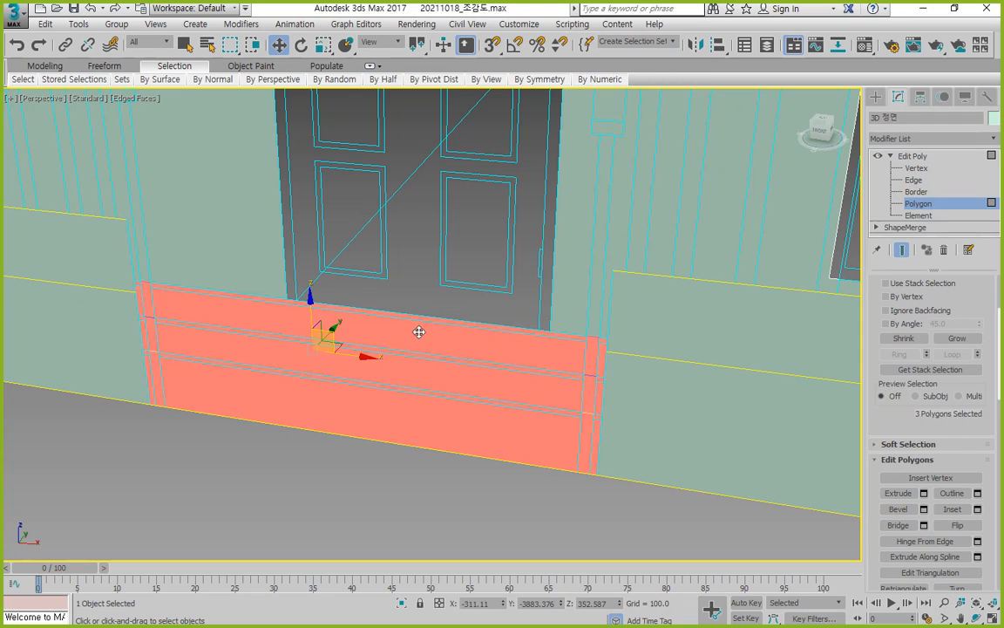
pyautogui.click(354, 472)
pyautogui.click(417, 340)
pyautogui.click(404, 386)
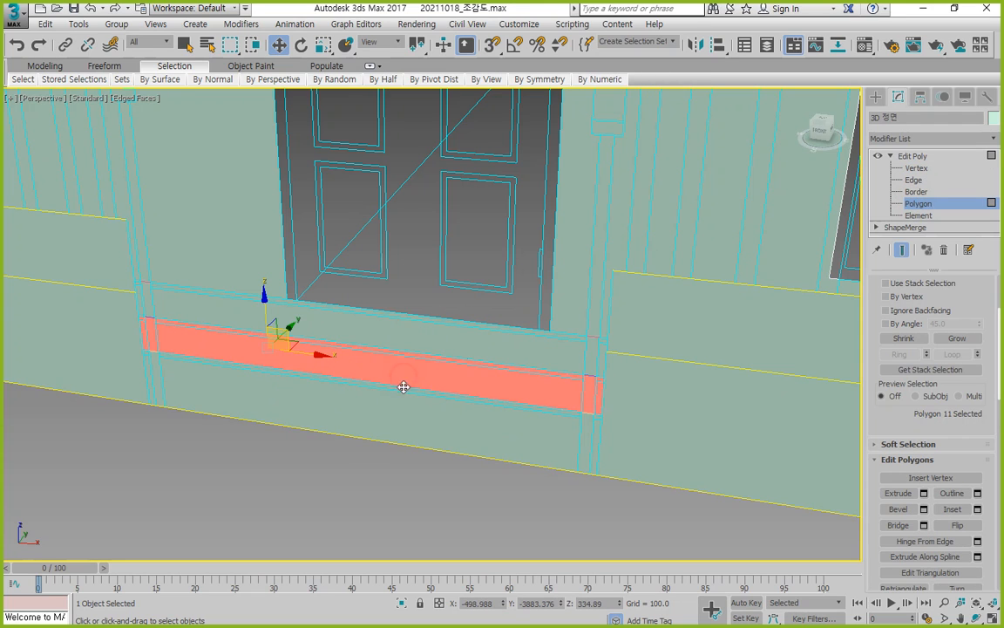
pyautogui.click(394, 422)
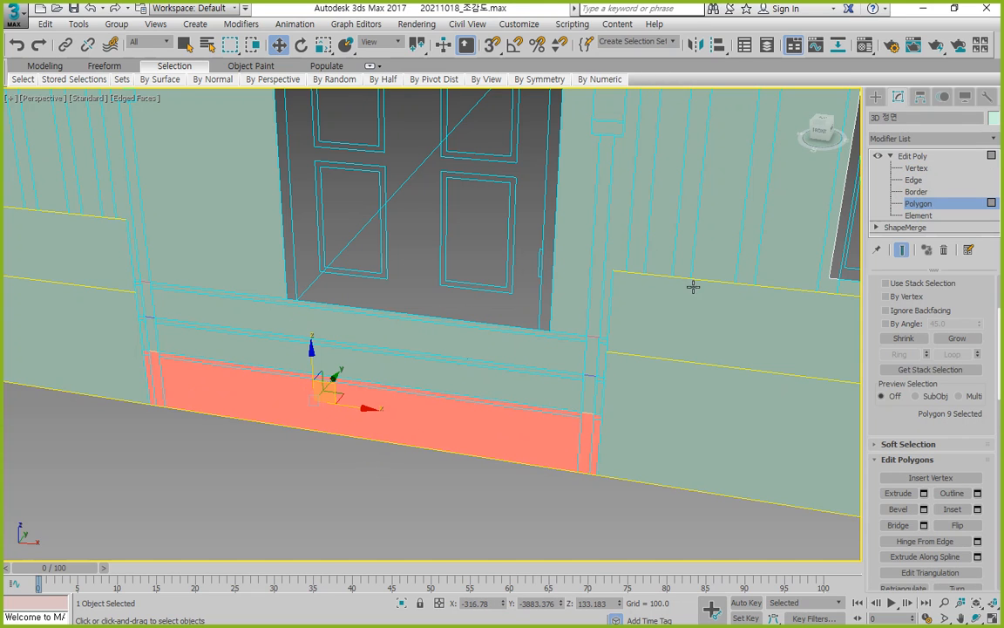
pyautogui.click(488, 388)
pyautogui.click(491, 341)
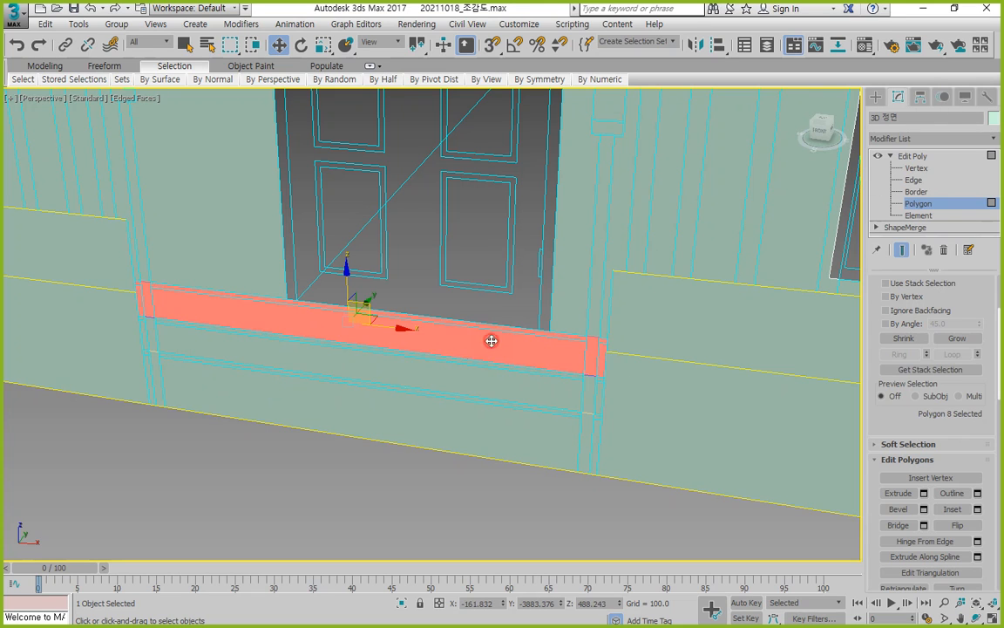
pyautogui.click(488, 376)
pyautogui.click(478, 420)
pyautogui.click(484, 383)
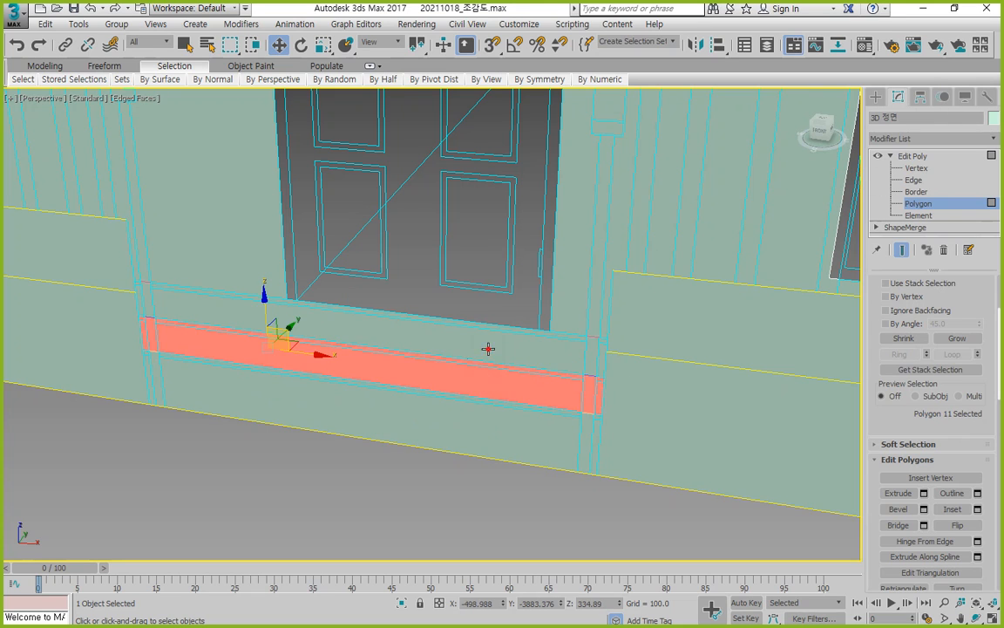
pyautogui.click(488, 348)
pyautogui.click(480, 385)
pyautogui.click(469, 417)
pyautogui.click(480, 373)
pyautogui.click(484, 345)
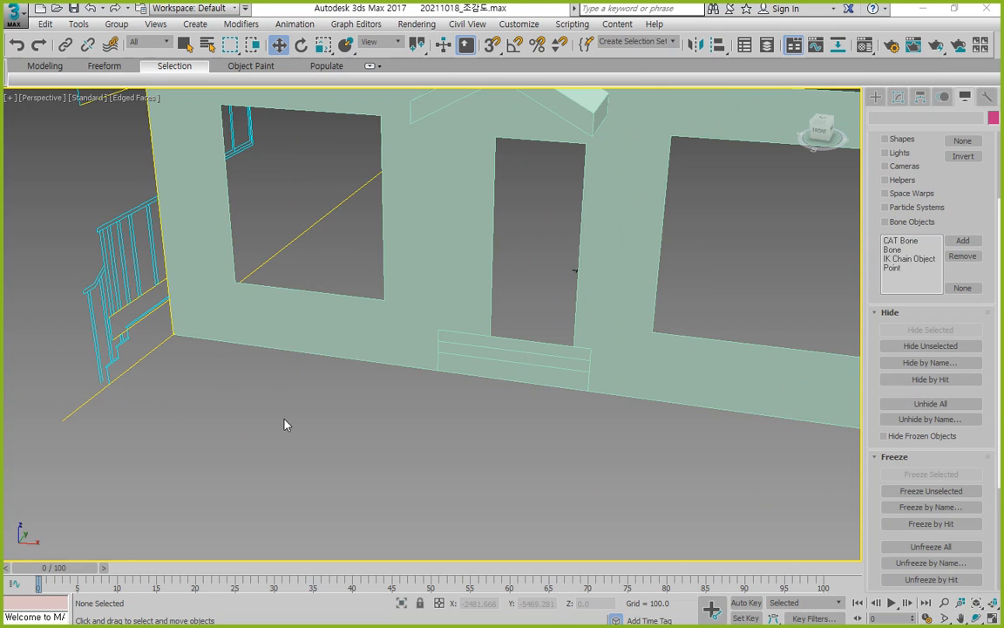
# Draw a snapped ground rectangle, 1500 long and about 3650 wide, from the side step profile's base to the door steps' bottom corner
pyautogui.click(312, 429)
pyautogui.press('r')
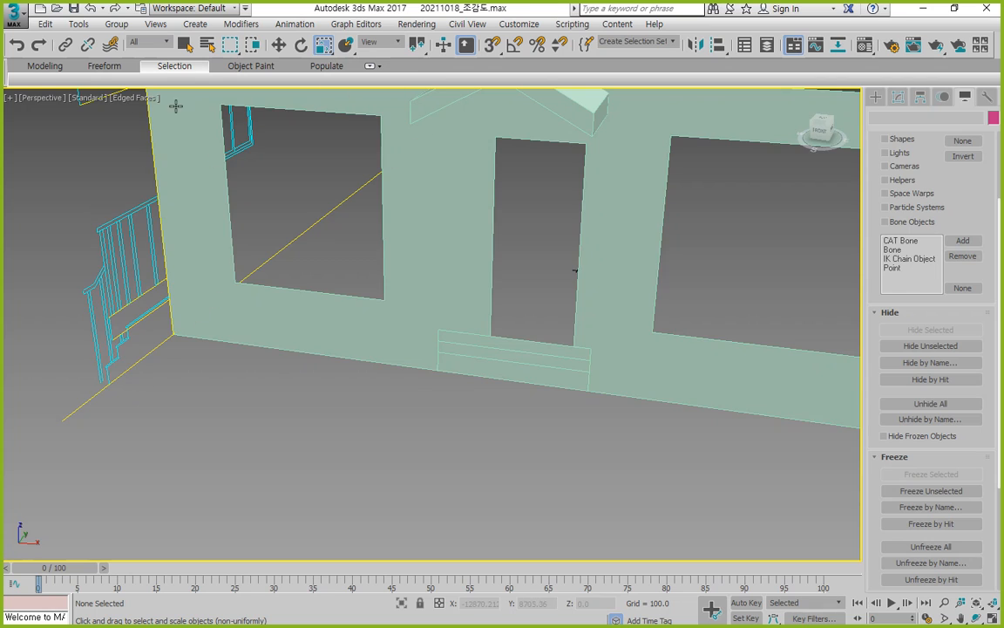
pyautogui.click(876, 97)
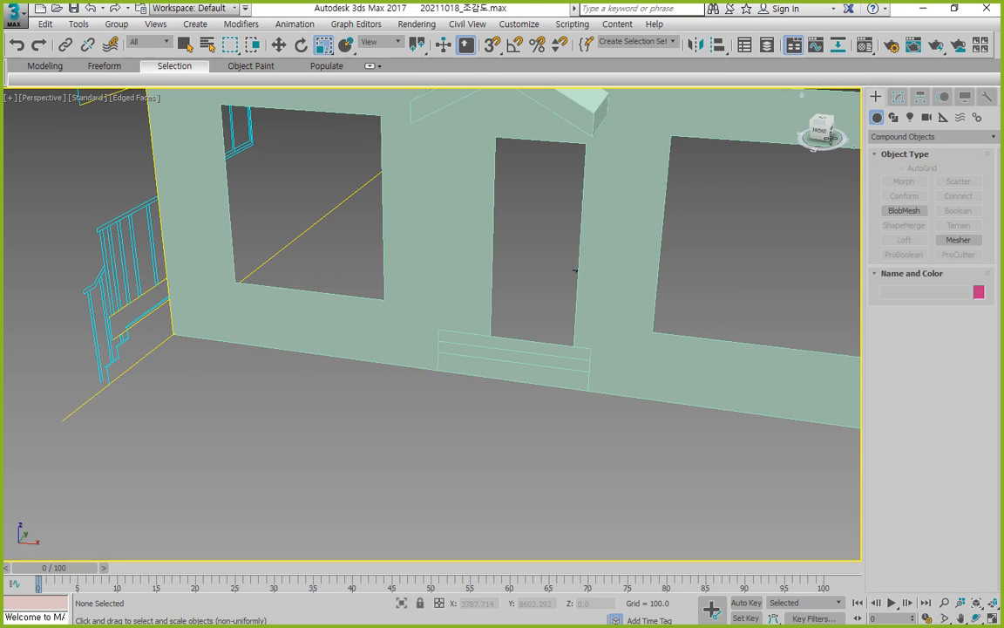
pyautogui.click(893, 116)
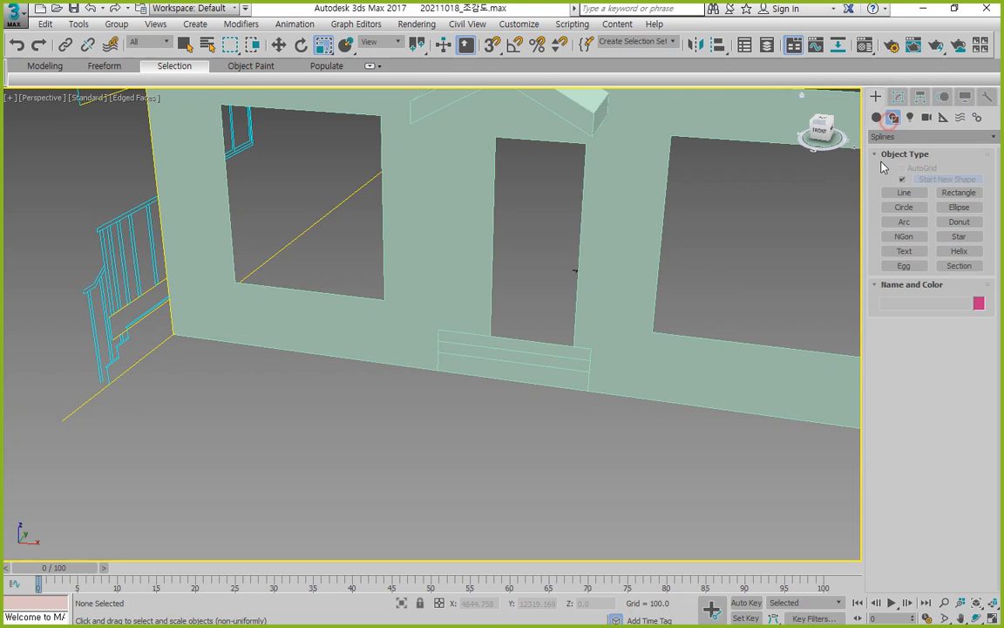
pyautogui.click(945, 194)
pyautogui.press('s')
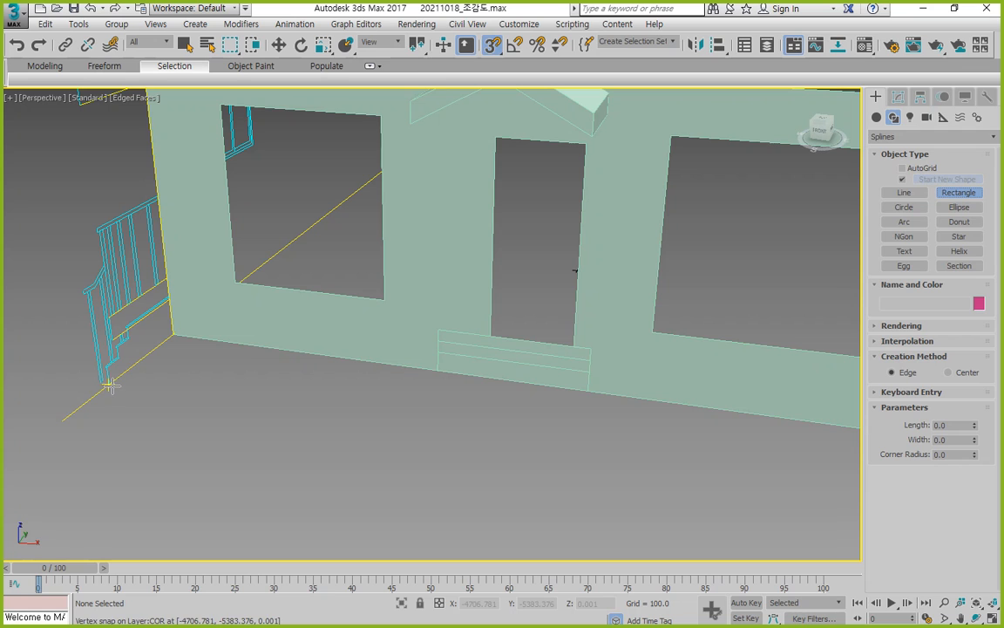
pyautogui.moveTo(109, 385); pyautogui.dragTo(438, 372)
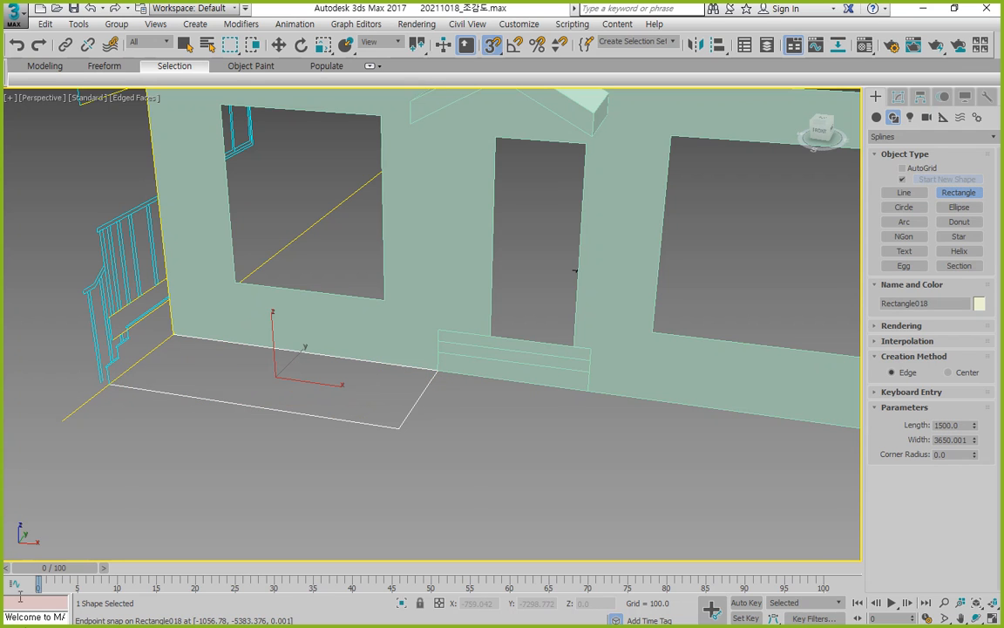
# Try to draw a guide rectangle from the inner corner of the side profile's lowest tread
pyautogui.scroll(5, 189, 235)
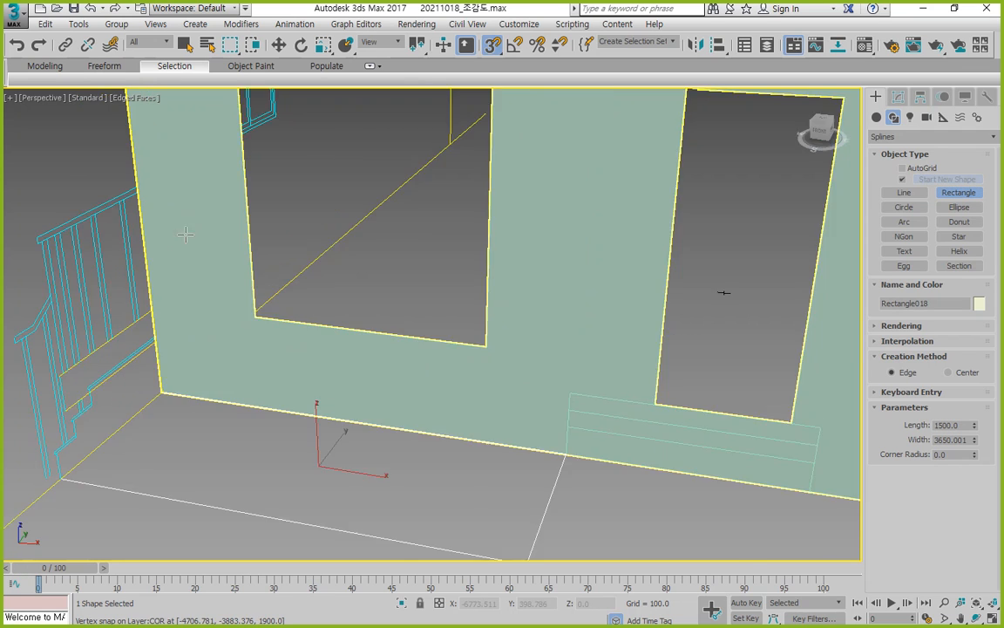
pyautogui.moveTo(119, 405); pyautogui.dragTo(233, 237, button='middle')
pyautogui.scroll(3, 186, 300)
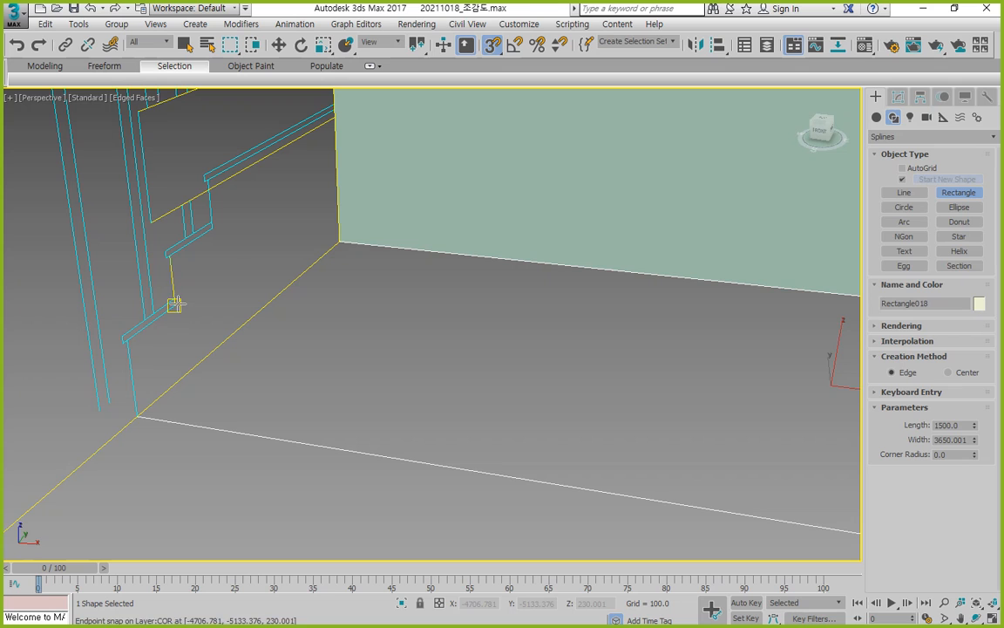
pyautogui.moveTo(173, 302); pyautogui.dragTo(420, 253)
# Examine the second guide rectangle and the side step profile in perspective and in the four-viewport layout
pyautogui.scroll(-5, 354, 309)
pyautogui.moveTo(378, 315); pyautogui.dragTo(273, 316, button='middle')
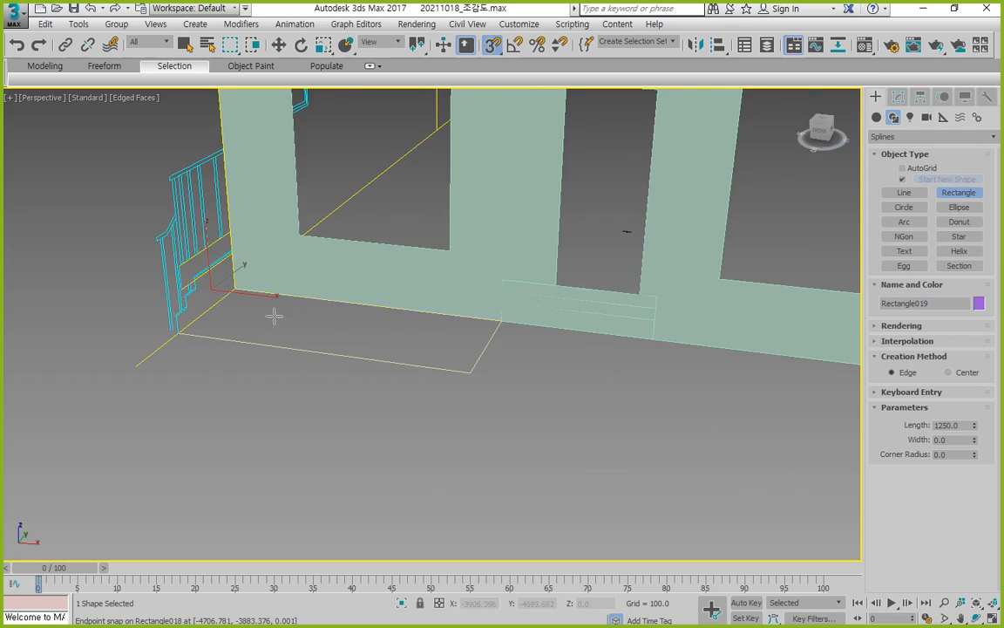
pyautogui.scroll(4, 329, 317)
pyautogui.scroll(-3, 392, 342)
pyautogui.scroll(2, 390, 343)
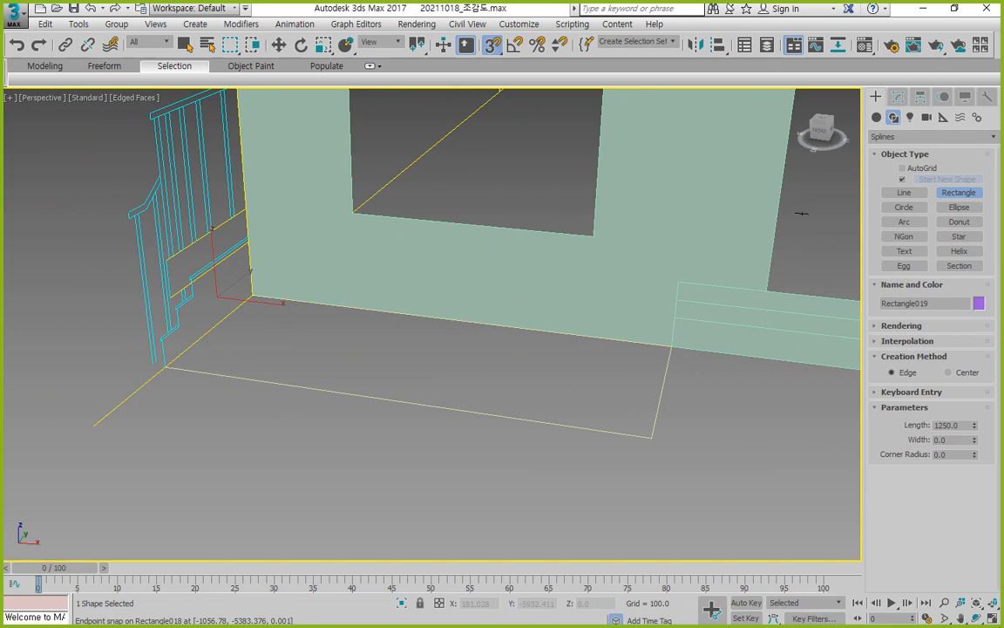
pyautogui.hotkey('alt', 'w')
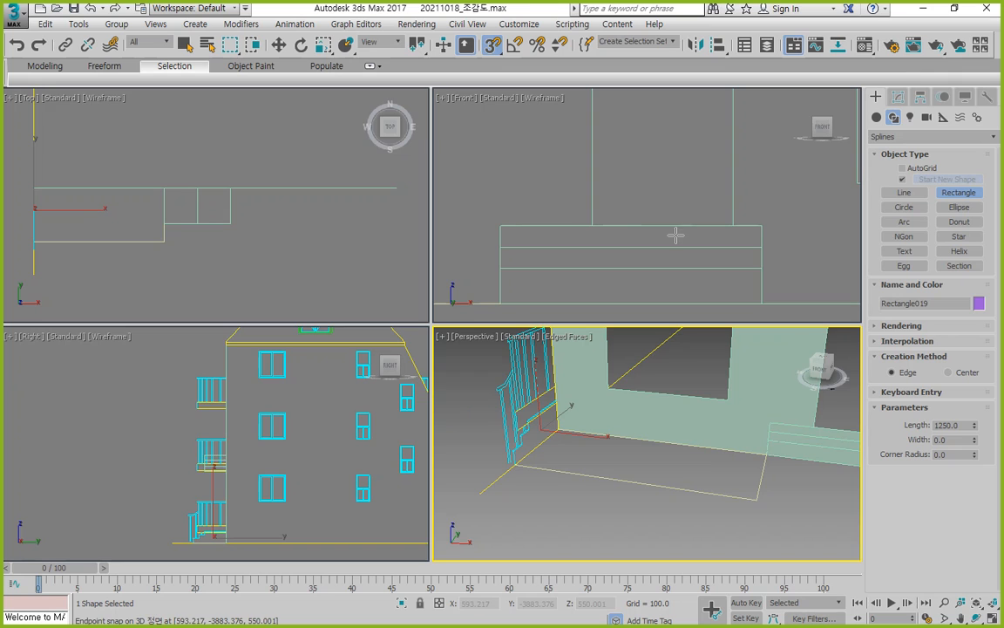
pyautogui.moveTo(104, 271); pyautogui.dragTo(128, 259, button='middle')
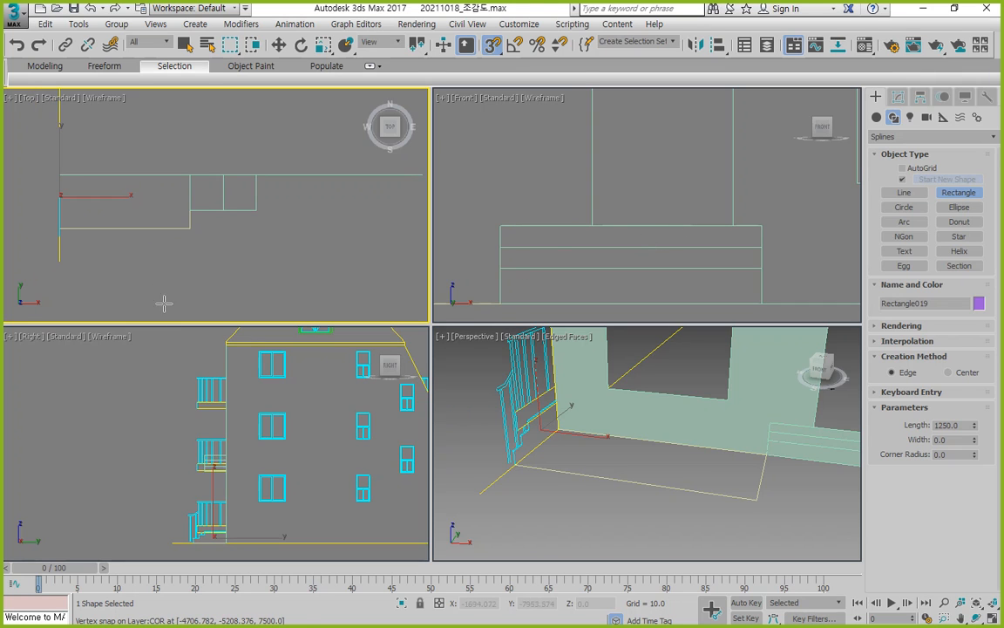
pyautogui.scroll(2, 168, 207)
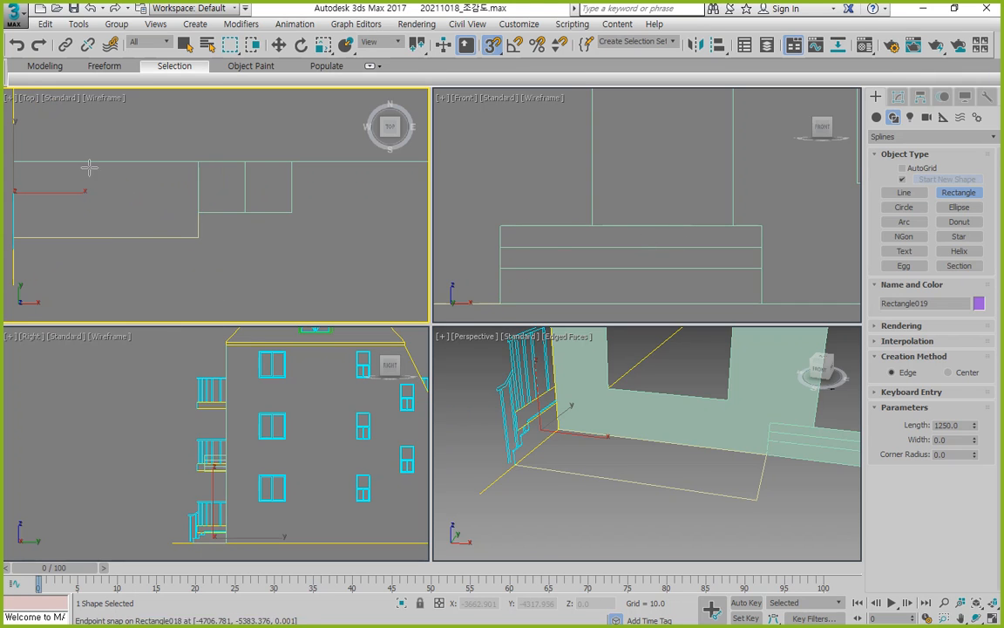
pyautogui.moveTo(695, 480); pyautogui.dragTo(708, 437, button='middle')
pyautogui.scroll(2, 523, 459)
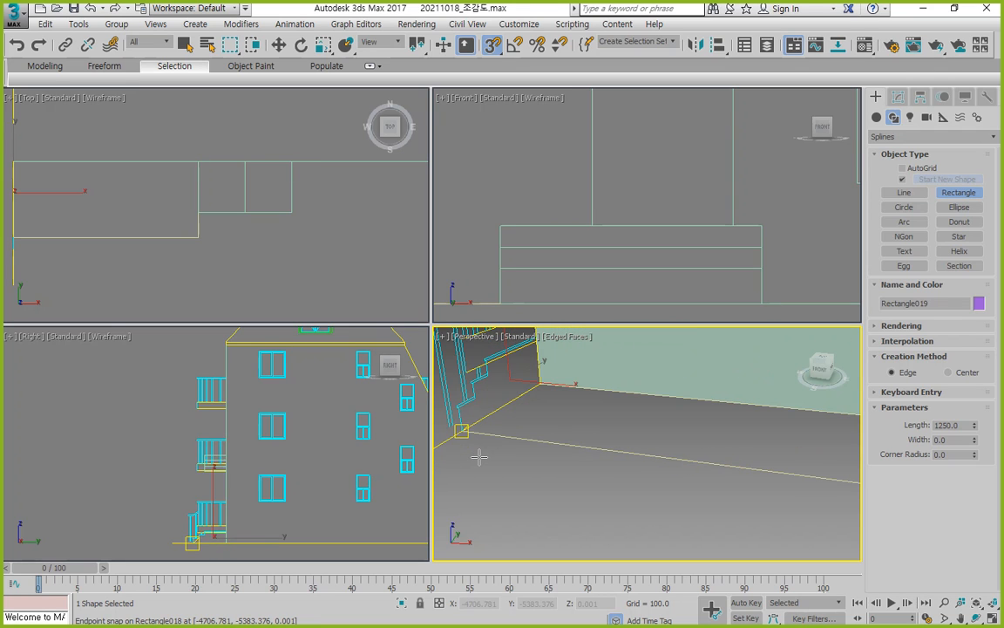
pyautogui.scroll(-2, 656, 417)
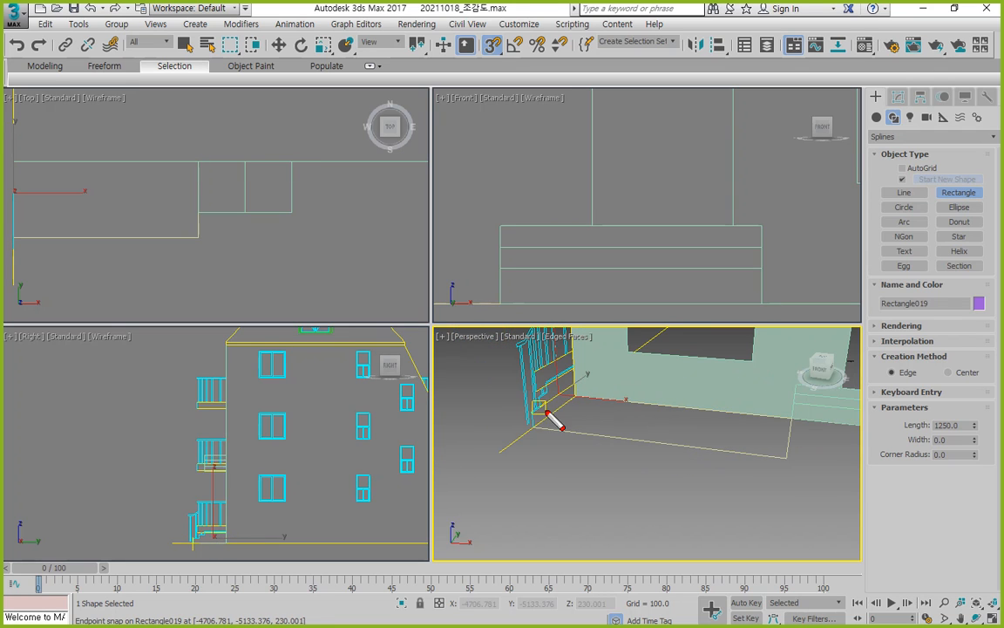
pyautogui.moveTo(506, 402)
pyautogui.mouseDown()
pyautogui.moveTo(564, 426)
pyautogui.moveTo(565, 381)
pyautogui.mouseUp()
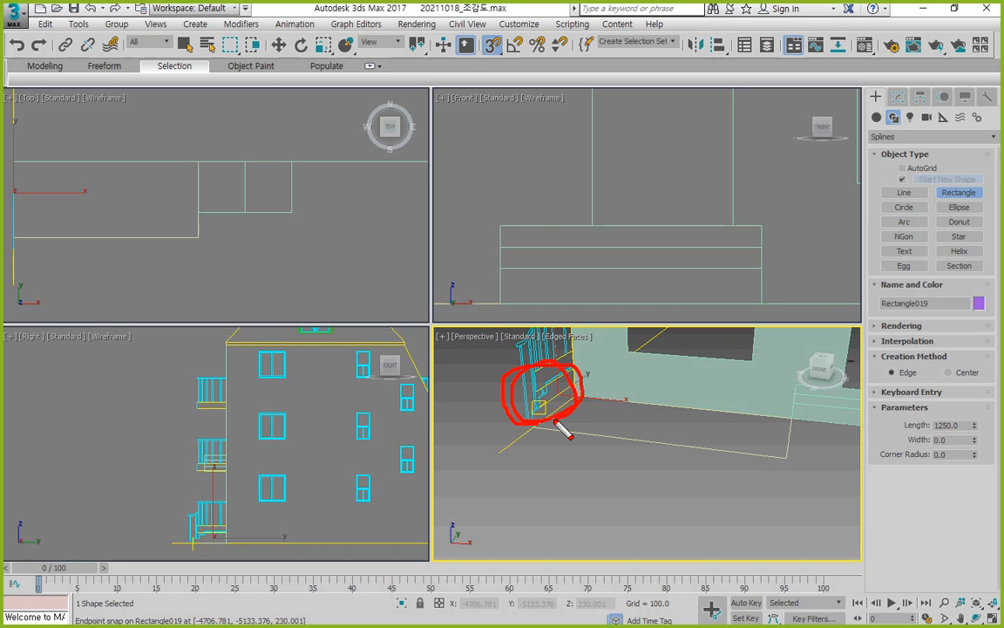
pyautogui.press('Escape')
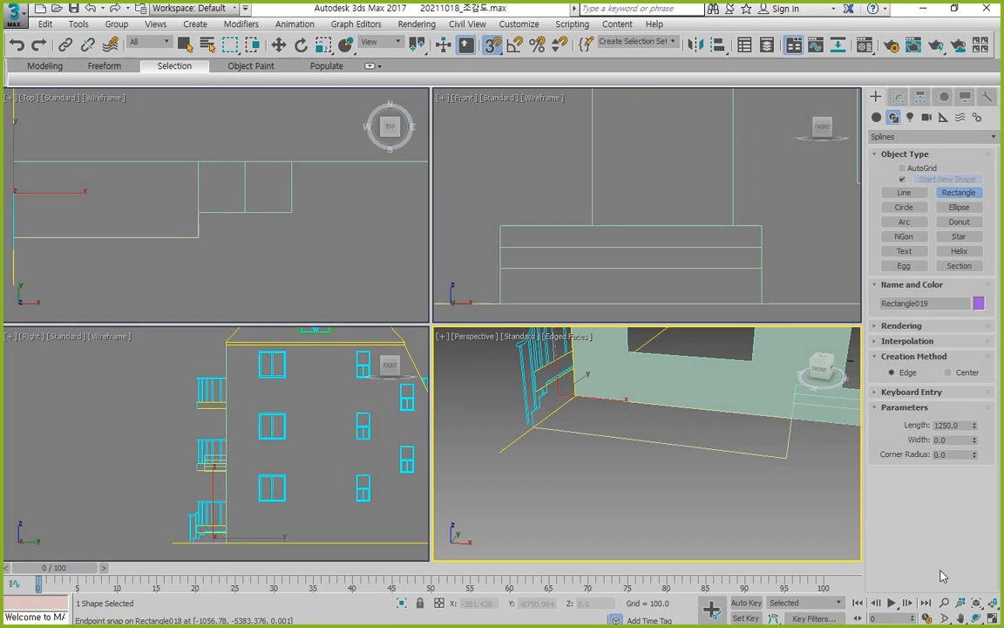
pyautogui.press('r')
pyautogui.click(992, 619)
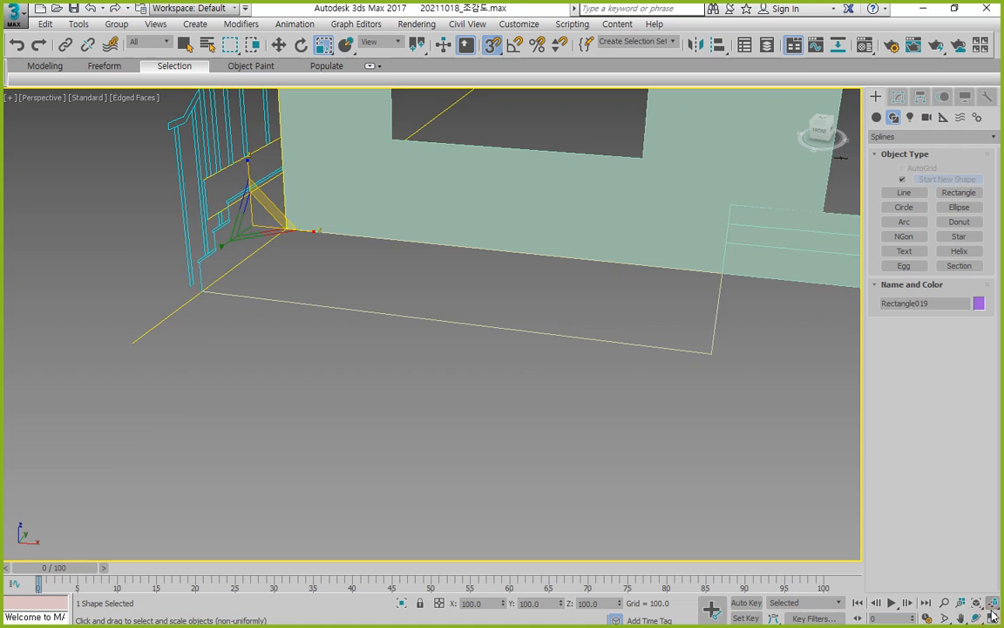
# Draw two snapped guide rectangles from the side profile's upper and lower inner tread corners to the door steps' dividing lines, the lower one 1250 by 3650
pyautogui.press('z')
pyautogui.scroll(-3, 594, 407)
pyautogui.moveTo(649, 399); pyautogui.dragTo(331, 312, button='middle')
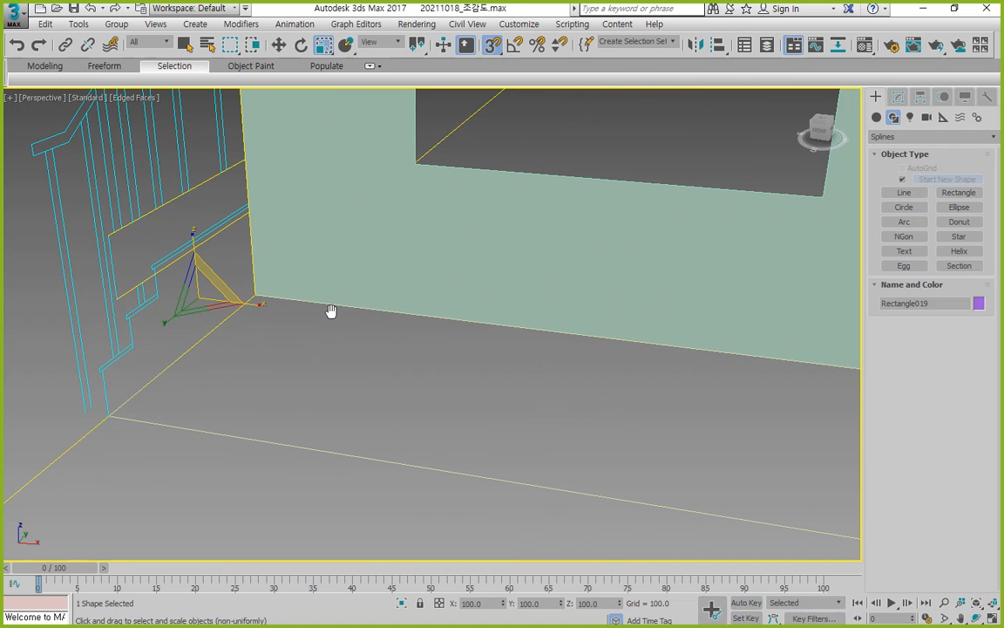
pyautogui.keyDown('alt'); pyautogui.moveTo(699, 411); pyautogui.dragTo(545, 380, button='middle'); pyautogui.keyUp('alt')
pyautogui.scroll(-3, 668, 392)
pyautogui.scroll(3, 596, 374)
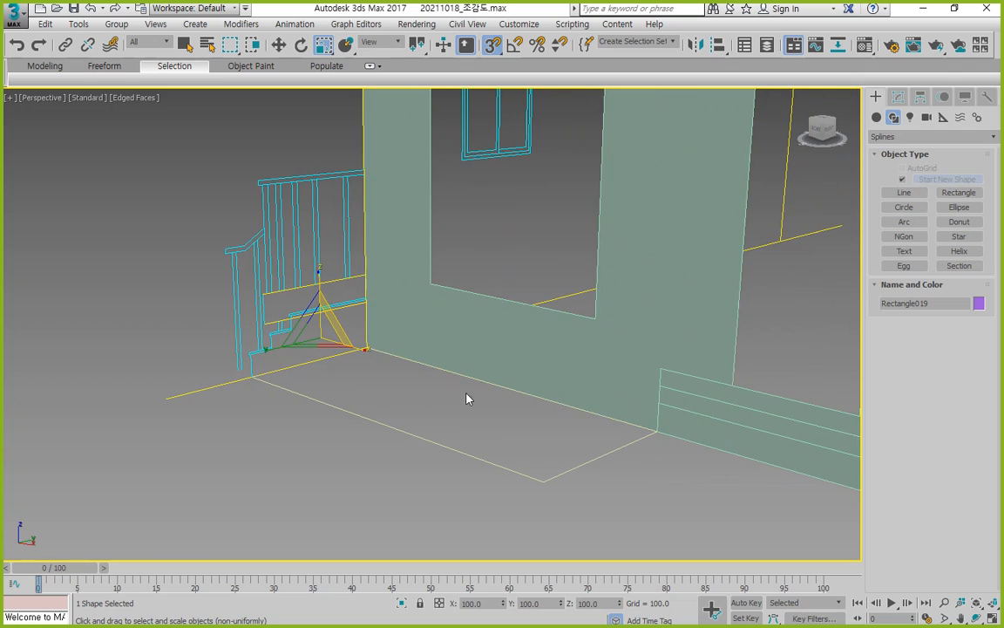
pyautogui.press('r')
pyautogui.click(959, 193)
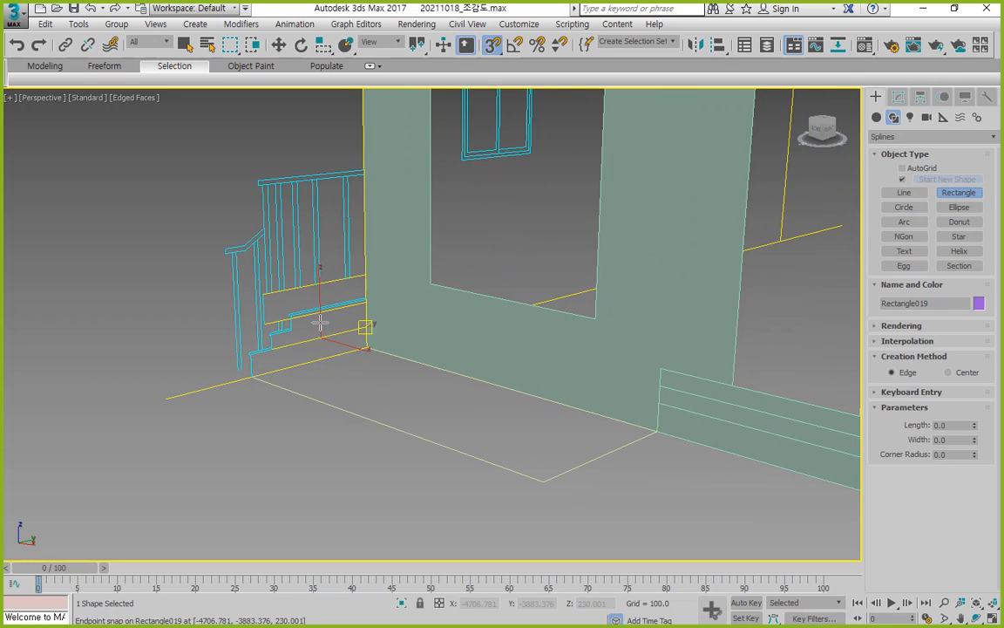
pyautogui.scroll(4, 282, 327)
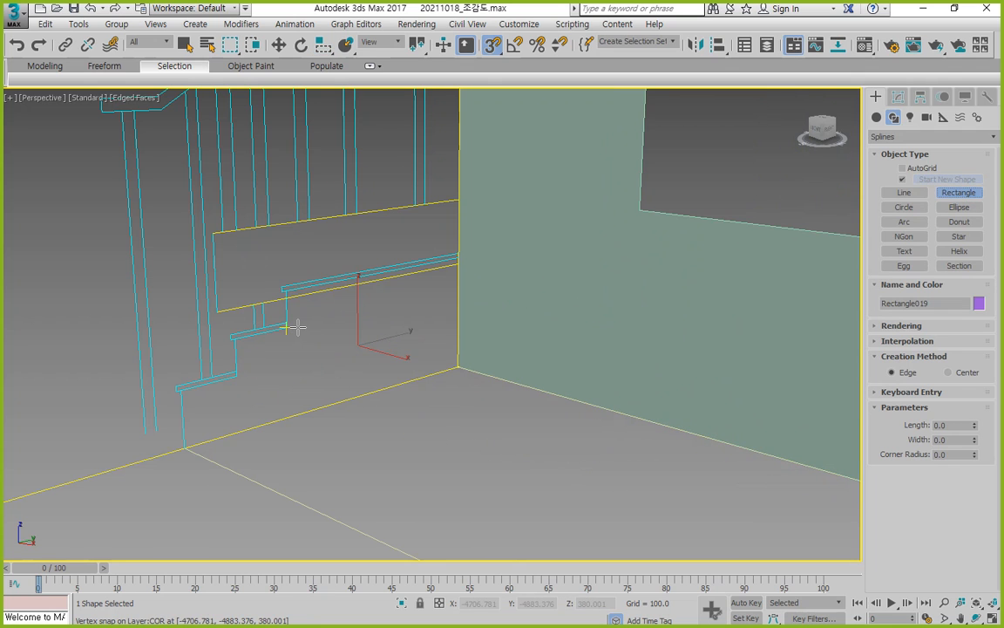
pyautogui.scroll(-3, 297, 327)
pyautogui.scroll(-2, 291, 326)
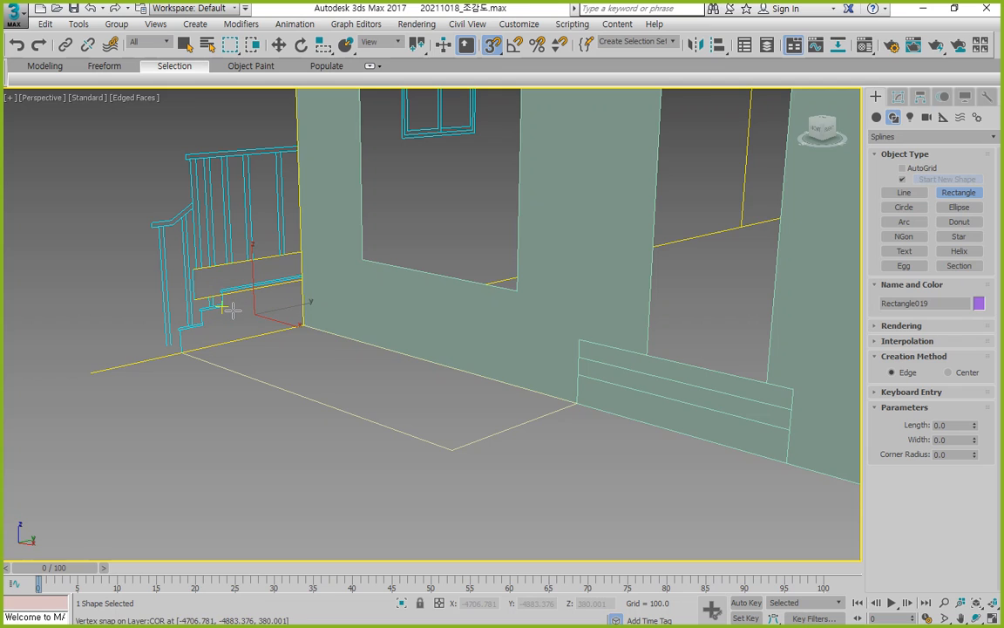
pyautogui.moveTo(233, 310); pyautogui.dragTo(578, 358)
pyautogui.moveTo(202, 324)
pyautogui.mouseDown()
pyautogui.moveTo(432, 397)
pyautogui.moveTo(587, 376)
pyautogui.mouseUp()
pyautogui.press('r')
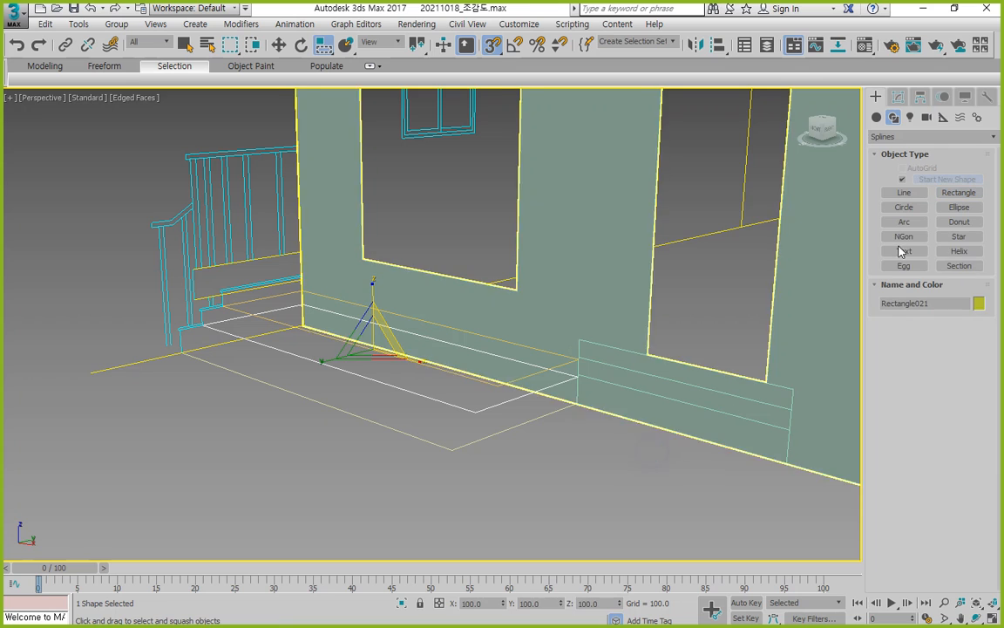
# Select the lowest step polygon of the facade and extrude it slightly outward
pyautogui.click(898, 97)
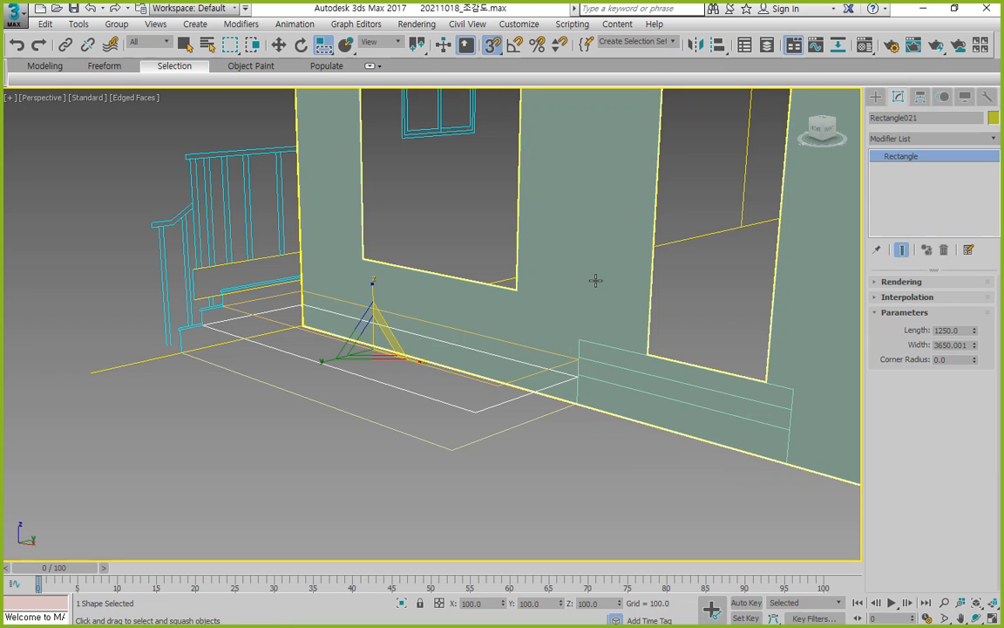
pyautogui.click(639, 321)
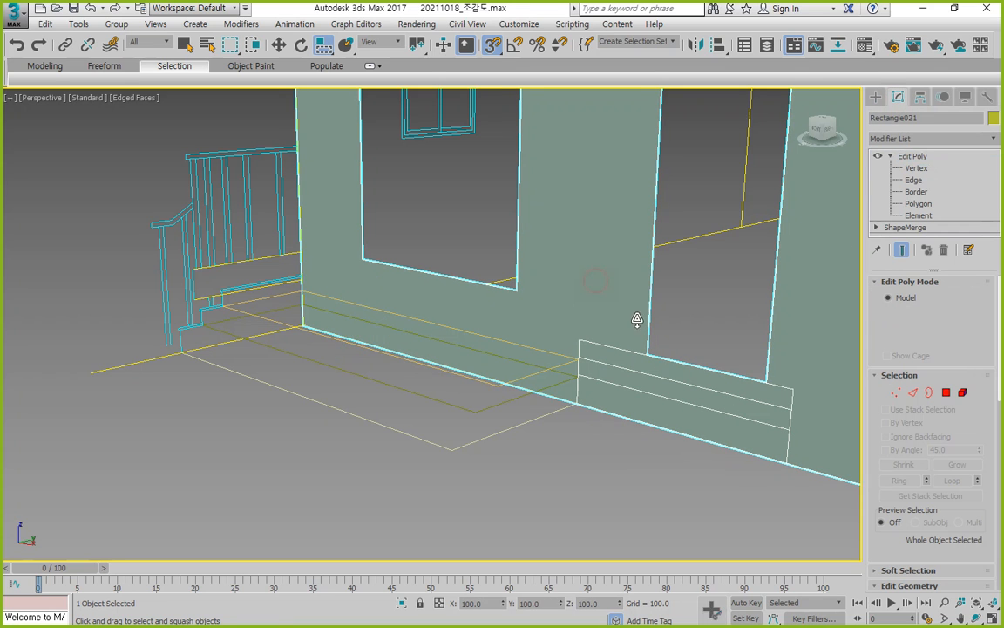
pyautogui.click(948, 394)
pyautogui.click(612, 385)
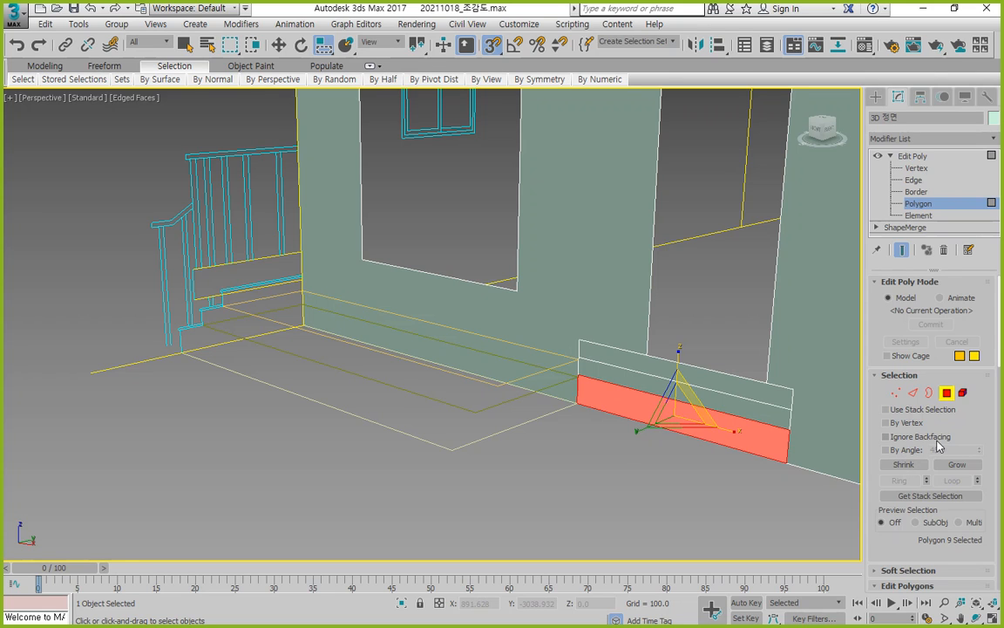
pyautogui.scroll(-5, 938, 446)
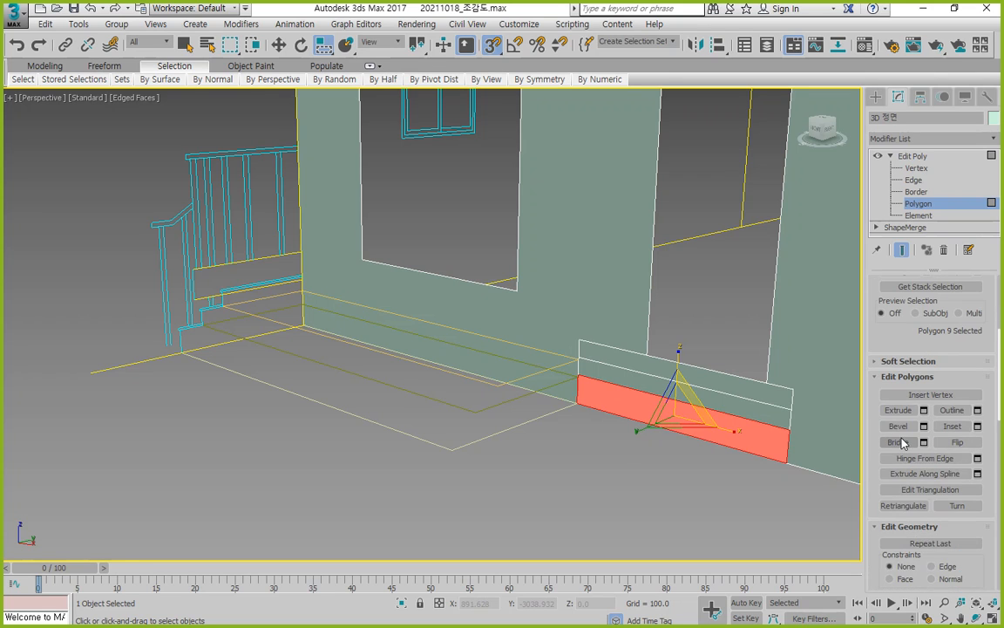
pyautogui.click(898, 410)
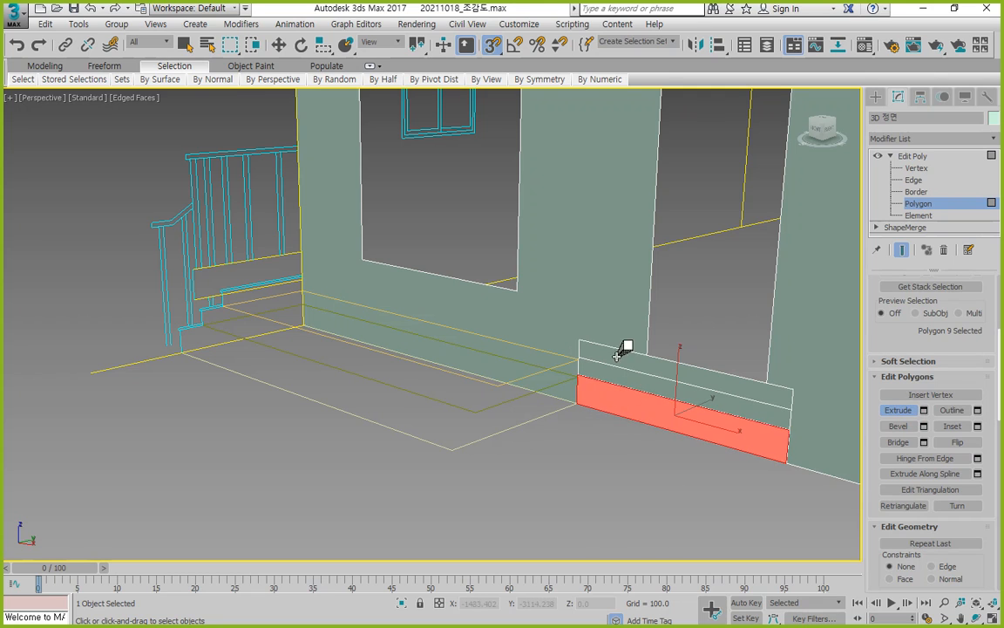
pyautogui.moveTo(617, 353); pyautogui.dragTo(534, 108)
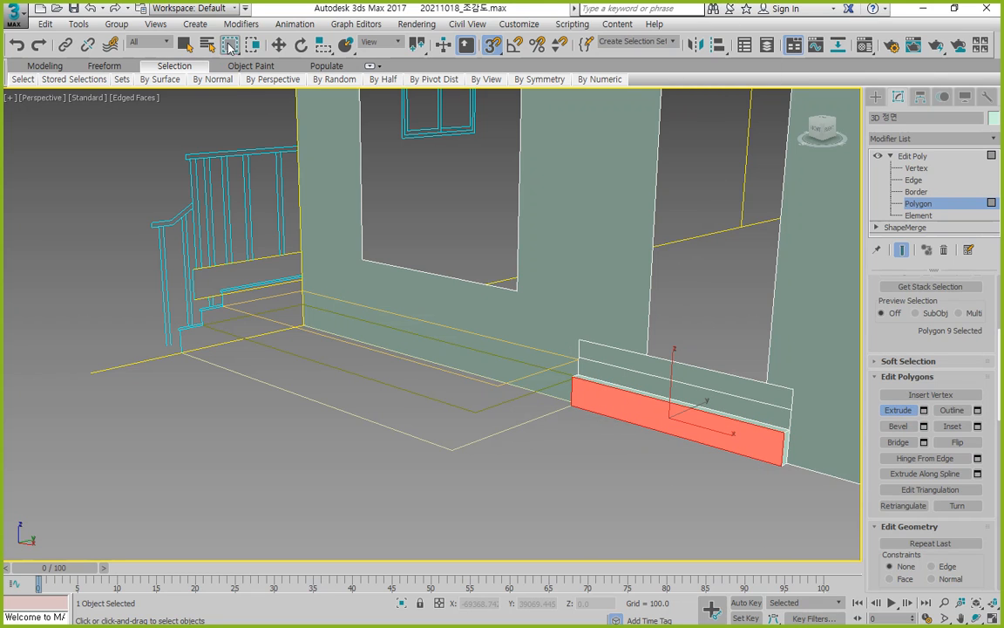
# Move the extruded lowest step face outward, snapping it to the front edge of the 1500-long ground rectangle, and clear the selection
pyautogui.click(278, 45)
pyautogui.press('s')
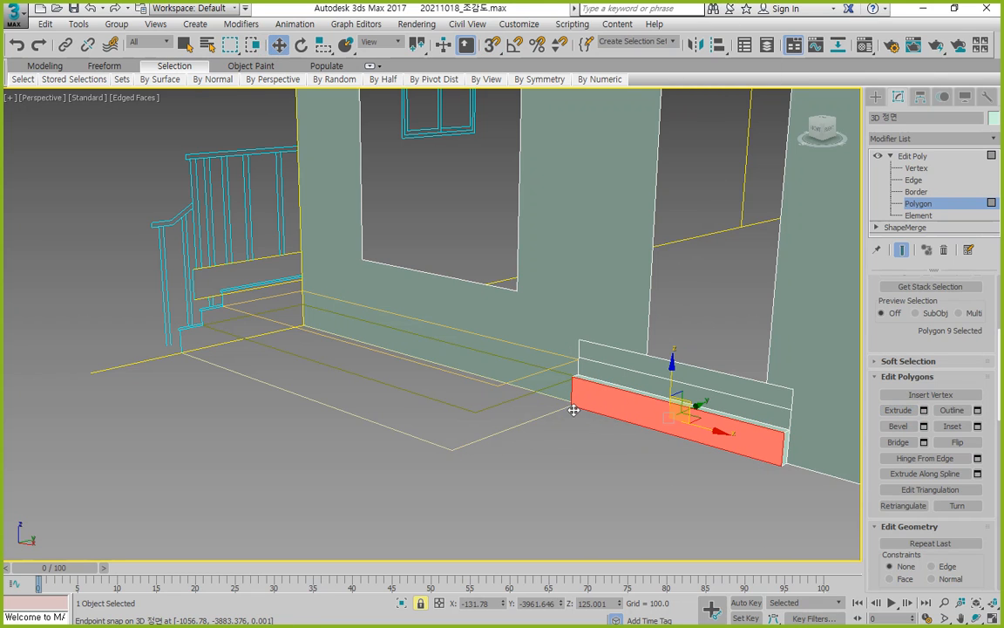
pyautogui.press('s')
pyautogui.moveTo(569, 410); pyautogui.dragTo(451, 490)
pyautogui.click(429, 495)
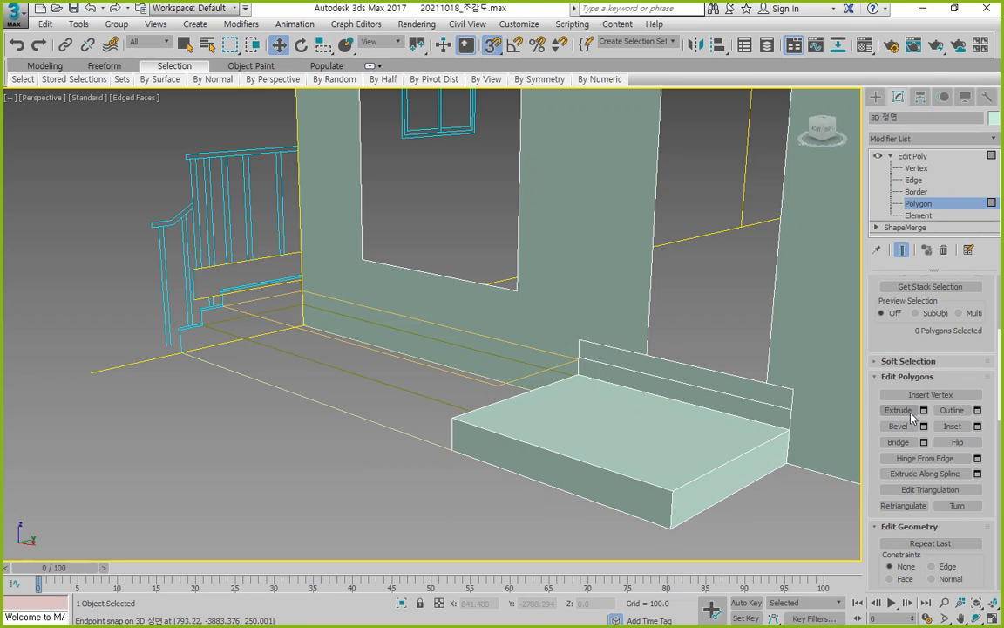
# Extrude the middle step polygon and move its face outward, snapping it to the front edge of the 1250-long guide rectangle
pyautogui.click(662, 370)
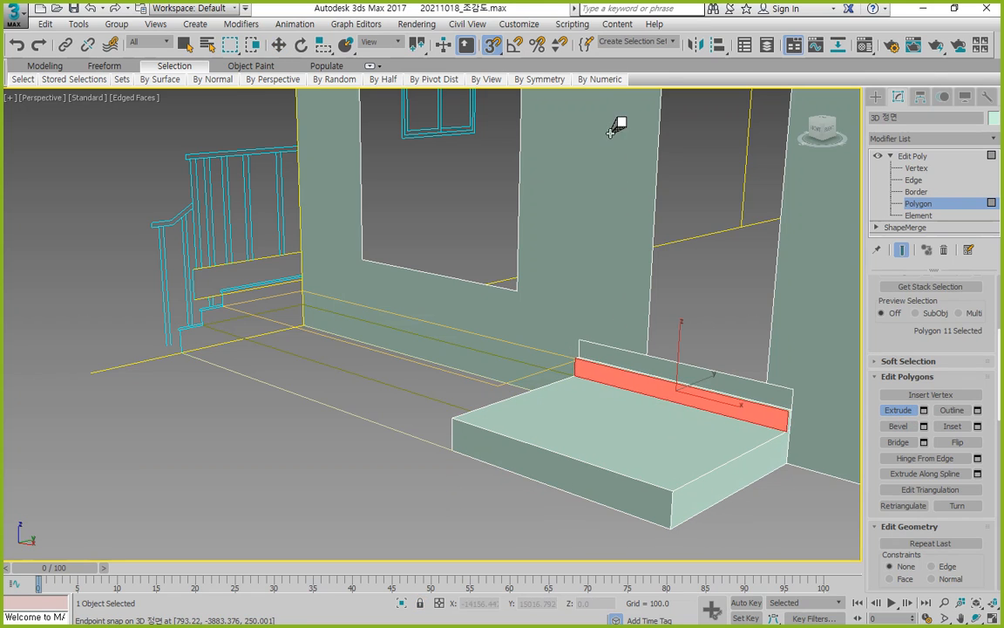
pyautogui.press('w')
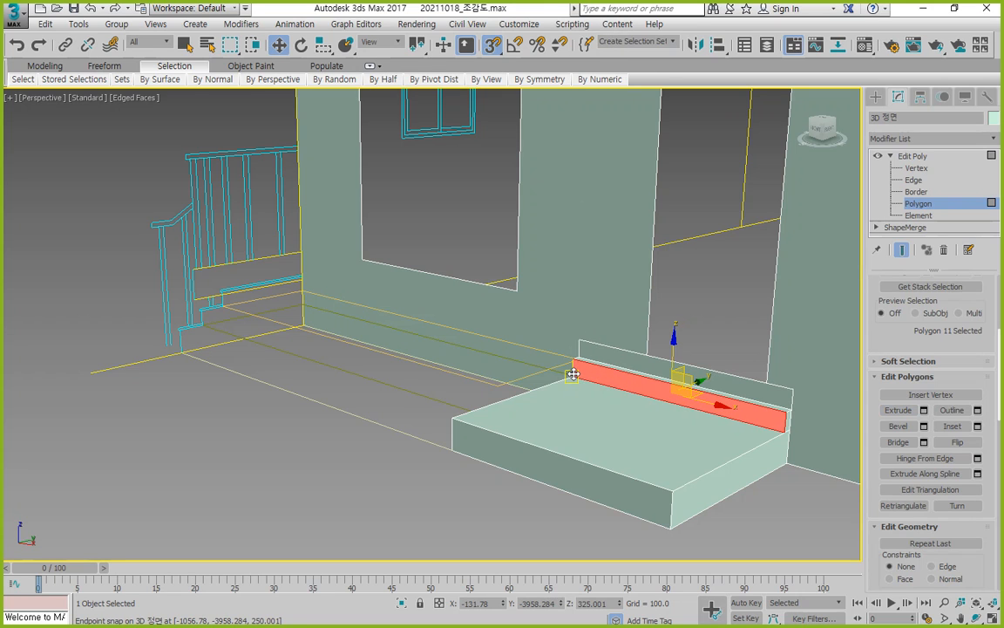
pyautogui.press('space')
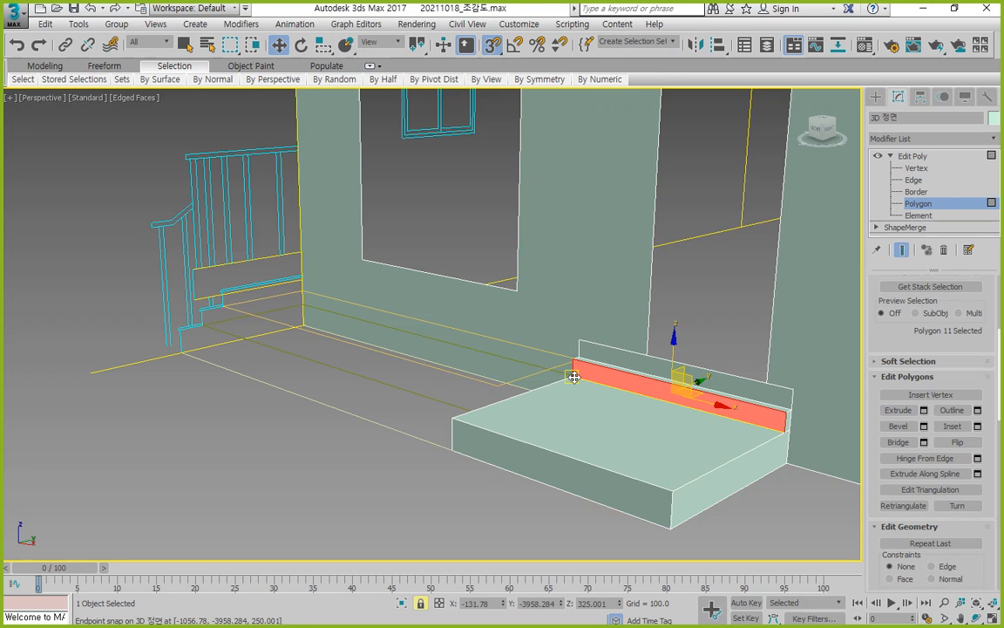
pyautogui.moveTo(574, 377); pyautogui.dragTo(477, 412)
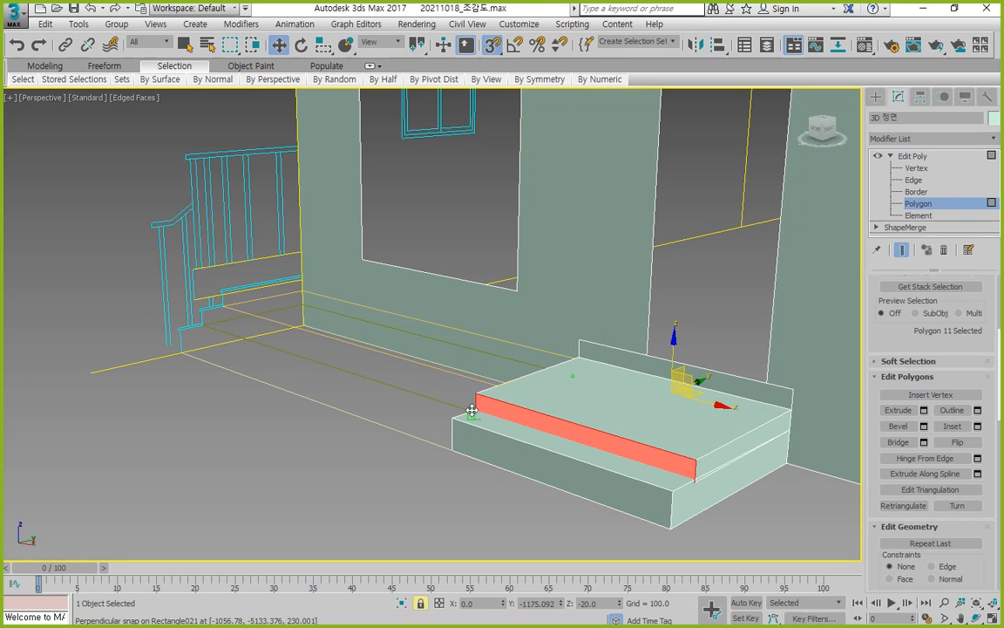
# Reselect the middle step's front face and snap its lower corner onto the front corner of the 1250-long guide rectangle
pyautogui.press('space')
pyautogui.click(464, 502)
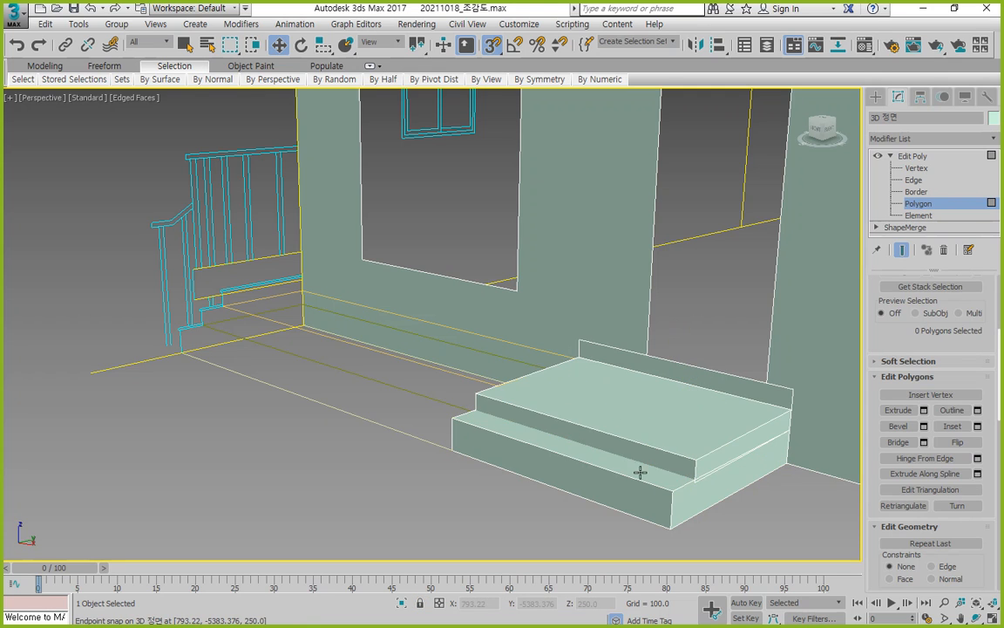
pyautogui.click(545, 432)
pyautogui.scroll(2, 490, 417)
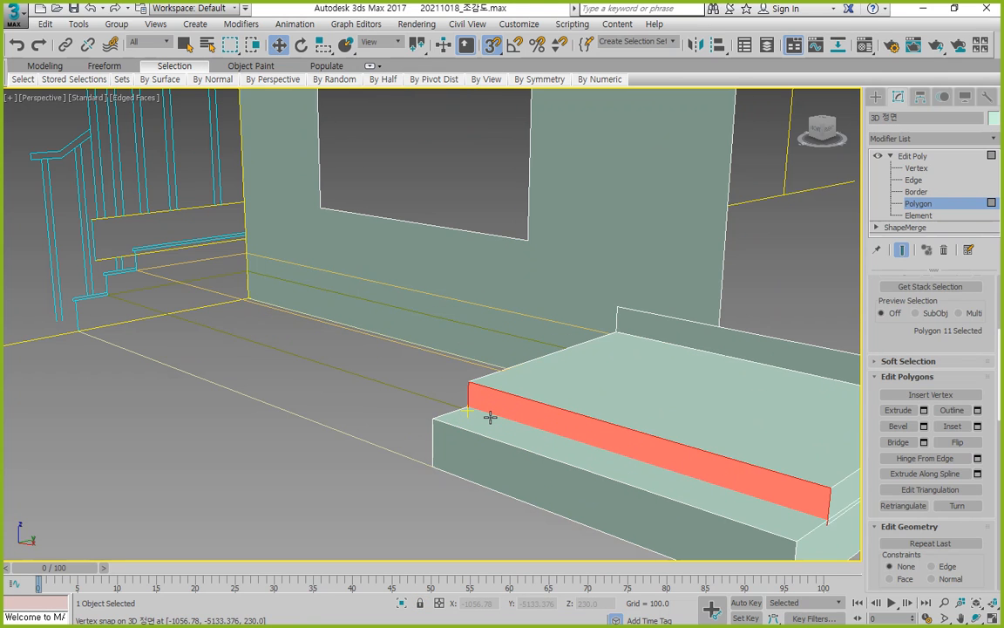
pyautogui.moveTo(490, 417); pyautogui.dragTo(462, 410)
pyautogui.moveTo(403, 395); pyautogui.dragTo(375, 400, button='middle')
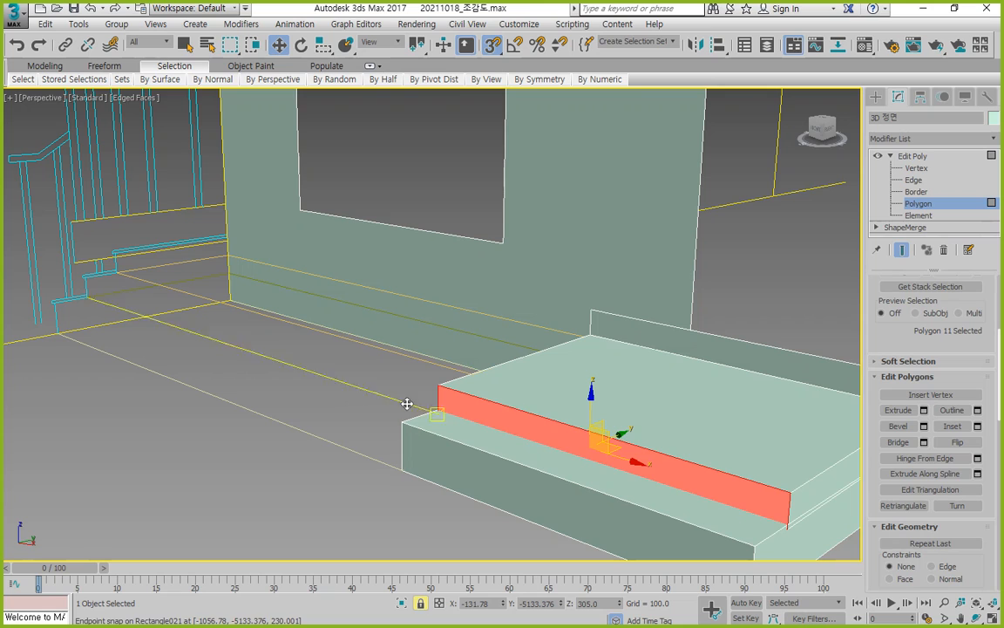
pyautogui.press('space')
# Extrude the top step polygon, move its face outward to snap onto the 1000-long guide rectangle's front corner, and clear the selection
pyautogui.click(758, 363)
pyautogui.click(898, 410)
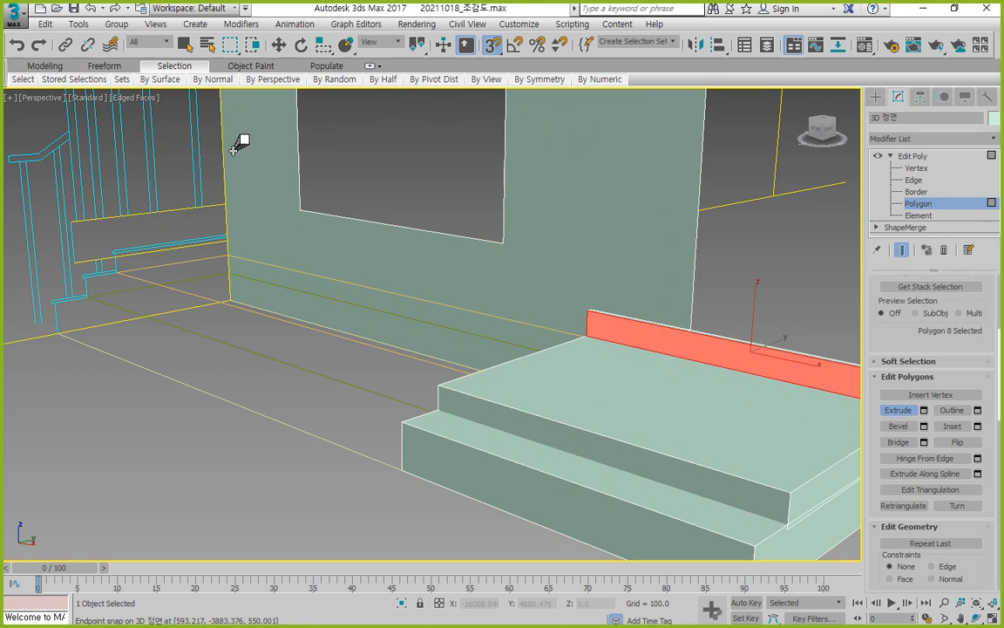
pyautogui.press('w')
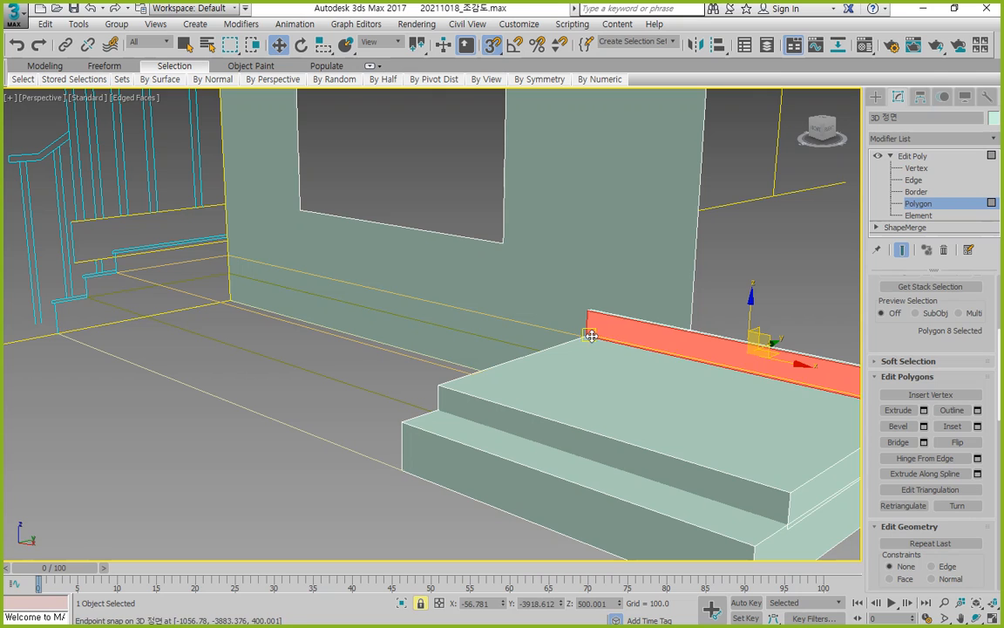
pyautogui.moveTo(587, 335); pyautogui.dragTo(481, 370)
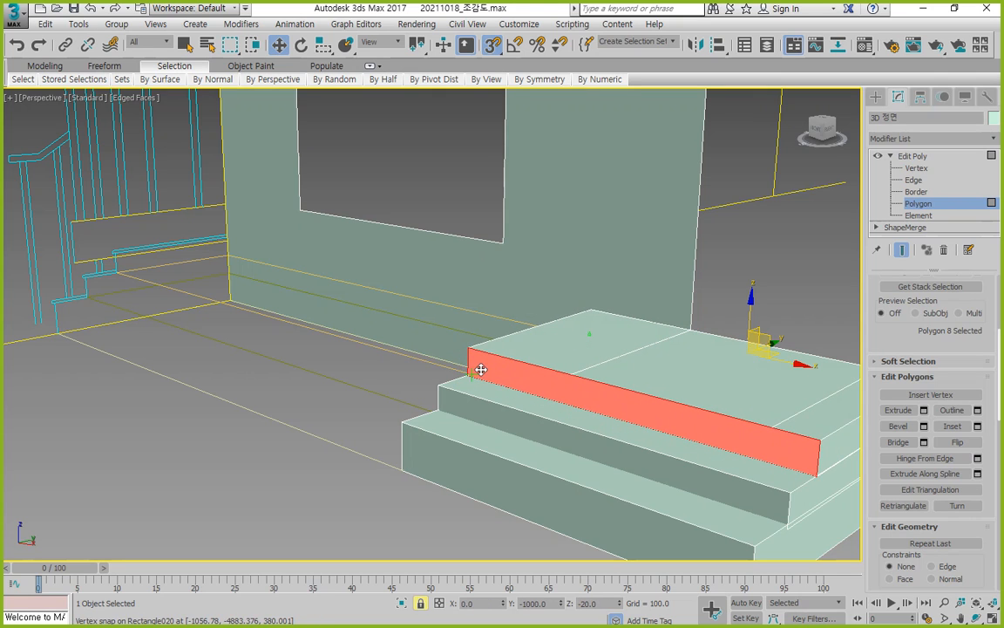
pyautogui.click(388, 494)
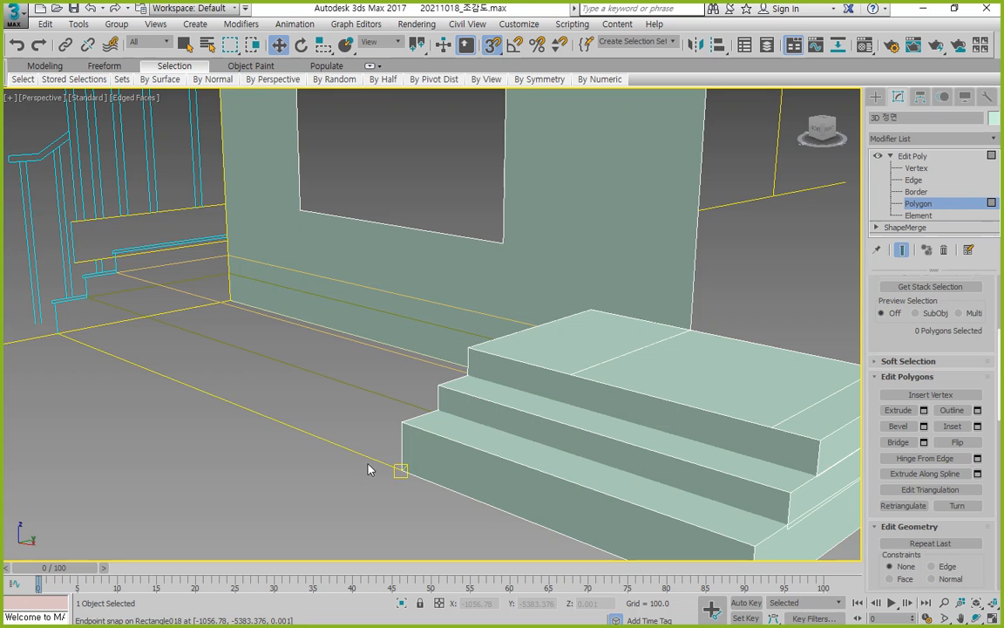
# Examine how the extruded steps' side edges and the guide rectangles line up with the tread corners of the side profile
pyautogui.keyDown('alt'); pyautogui.moveTo(371, 469); pyautogui.dragTo(510, 435, button='middle'); pyautogui.keyUp('alt')
pyautogui.moveTo(623, 436); pyautogui.dragTo(527, 264, button='middle')
pyautogui.scroll(2, 652, 328)
pyautogui.scroll(-2, 654, 336)
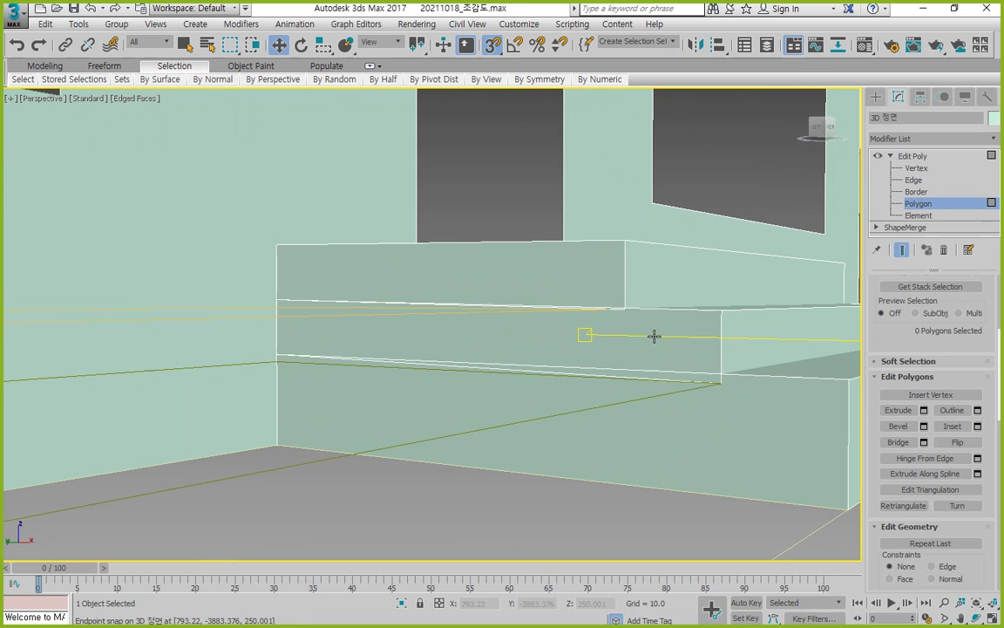
pyautogui.moveTo(706, 357); pyautogui.dragTo(658, 322, button='middle')
pyautogui.scroll(-3, 583, 370)
pyautogui.moveTo(187, 382); pyautogui.dragTo(610, 266, button='middle')
pyautogui.moveTo(289, 332); pyautogui.dragTo(375, 348, button='middle')
pyautogui.keyDown('alt'); pyautogui.moveTo(534, 344); pyautogui.dragTo(511, 357, button='middle'); pyautogui.keyUp('alt')
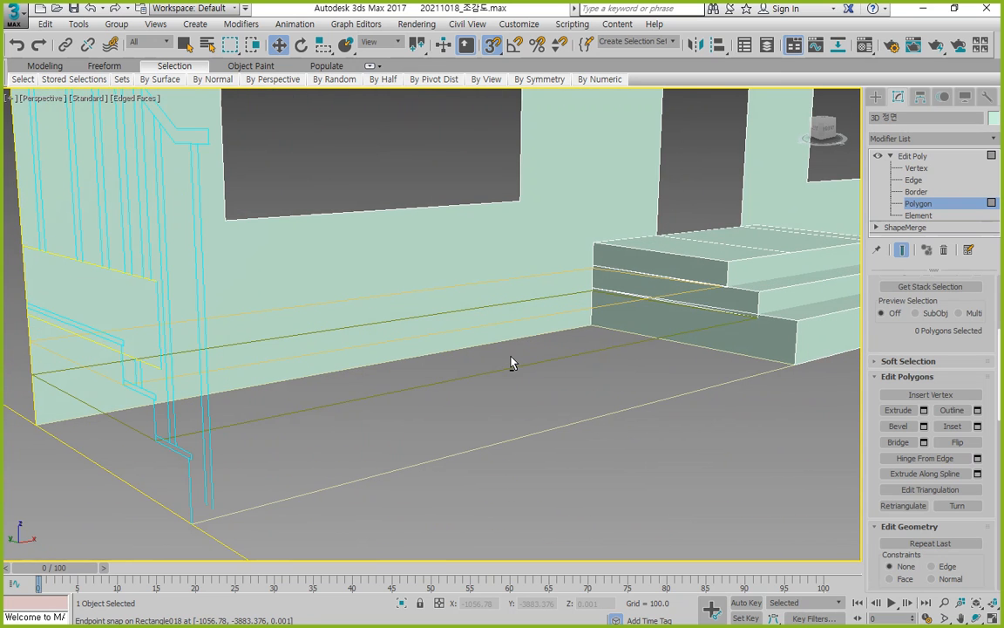
pyautogui.scroll(5, 150, 442)
pyautogui.scroll(-3, 137, 474)
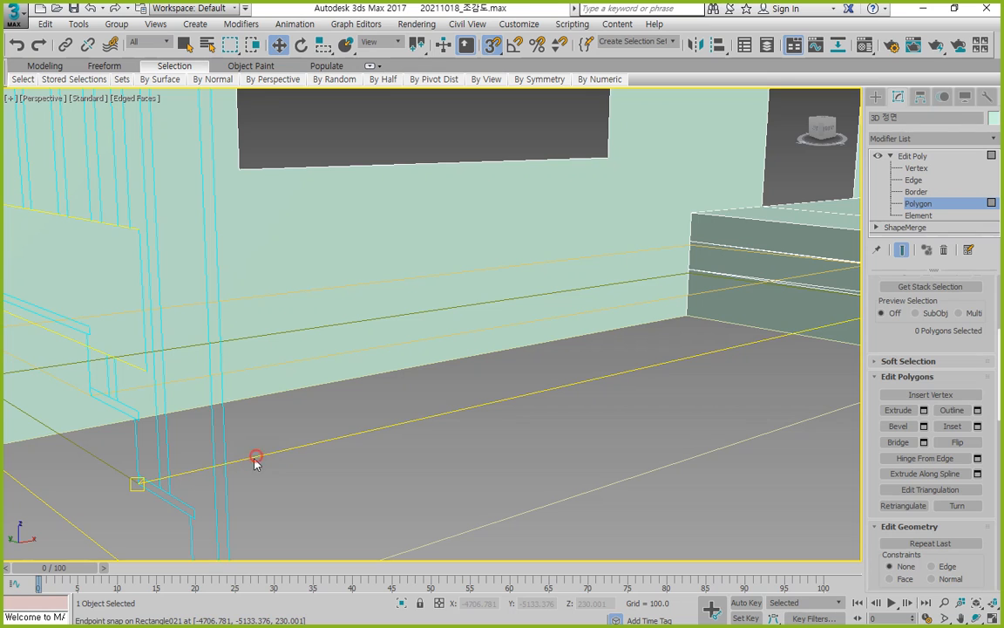
pyautogui.keyDown('alt'); pyautogui.moveTo(99, 442); pyautogui.dragTo(310, 407, button='middle'); pyautogui.keyUp('alt')
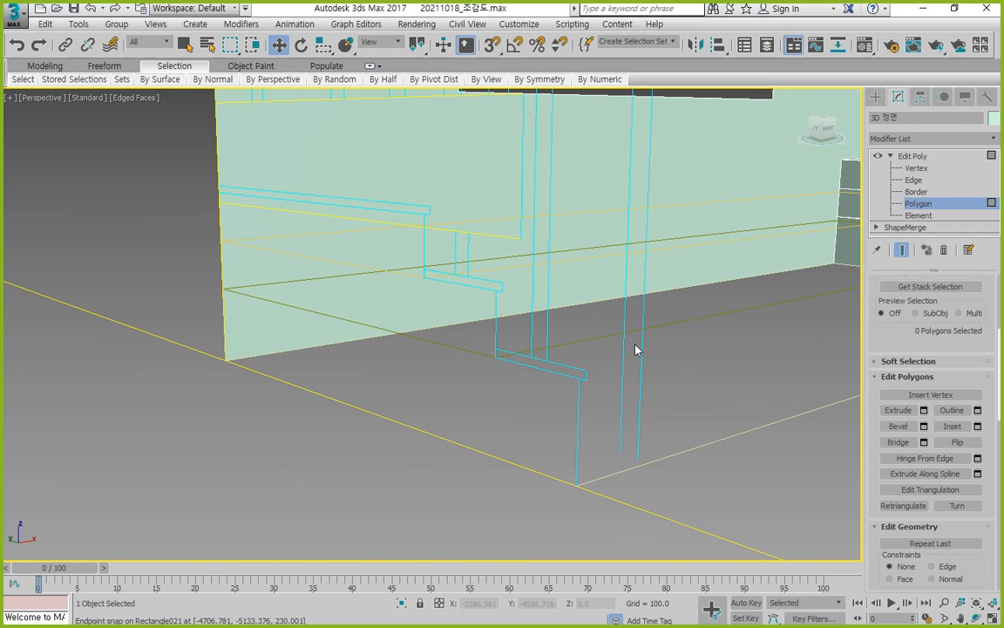
# Leave polygon editing and raise the 1250-long guide rectangle, snapping it to the upper inner corner of the side profile's lowest tread
pyautogui.click(951, 205)
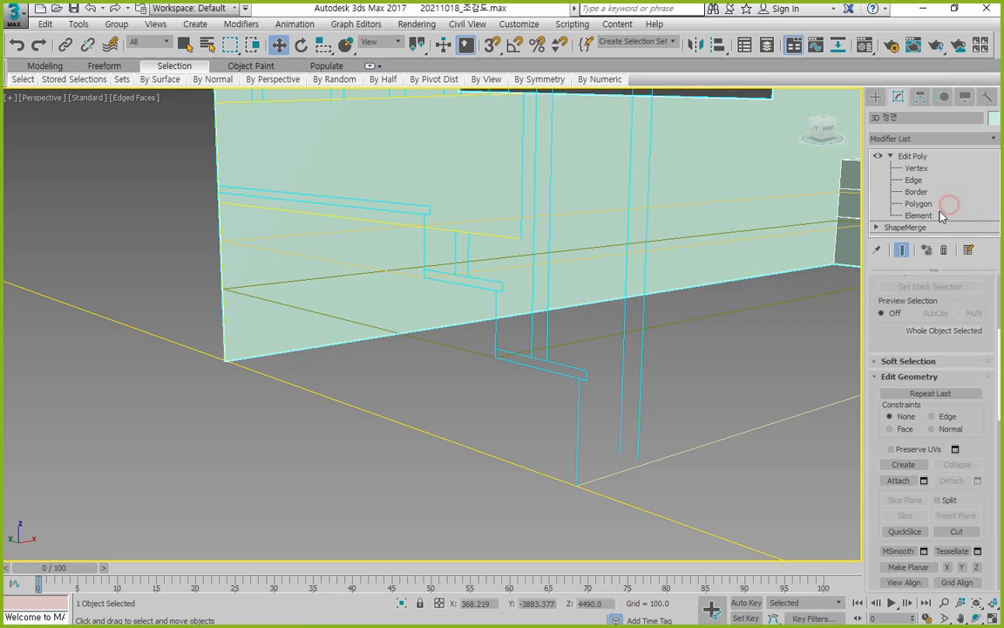
pyautogui.click(314, 539)
pyautogui.click(510, 357)
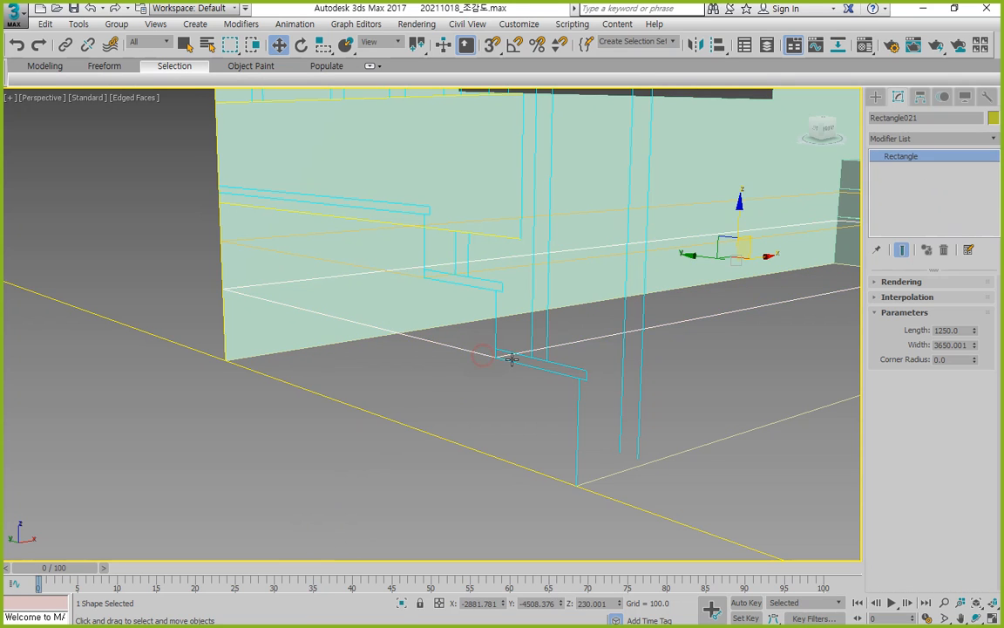
pyautogui.scroll(2, 526, 361)
pyautogui.scroll(-3, 505, 364)
pyautogui.scroll(3, 489, 373)
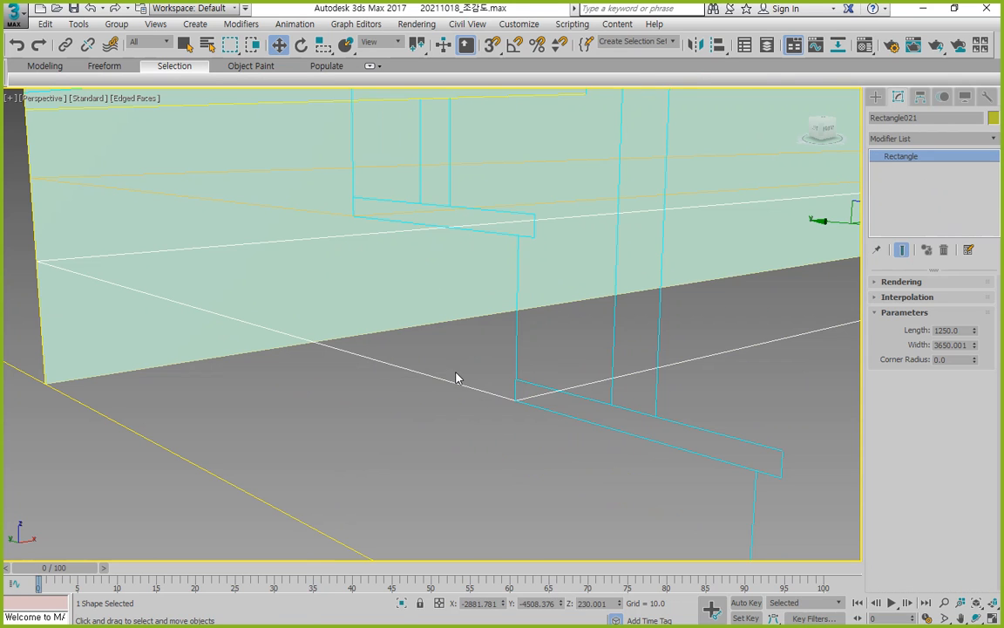
pyautogui.press('s')
pyautogui.moveTo(515, 401); pyautogui.dragTo(516, 382)
pyautogui.moveTo(495, 359); pyautogui.dragTo(487, 407, button='middle')
pyautogui.press('space')
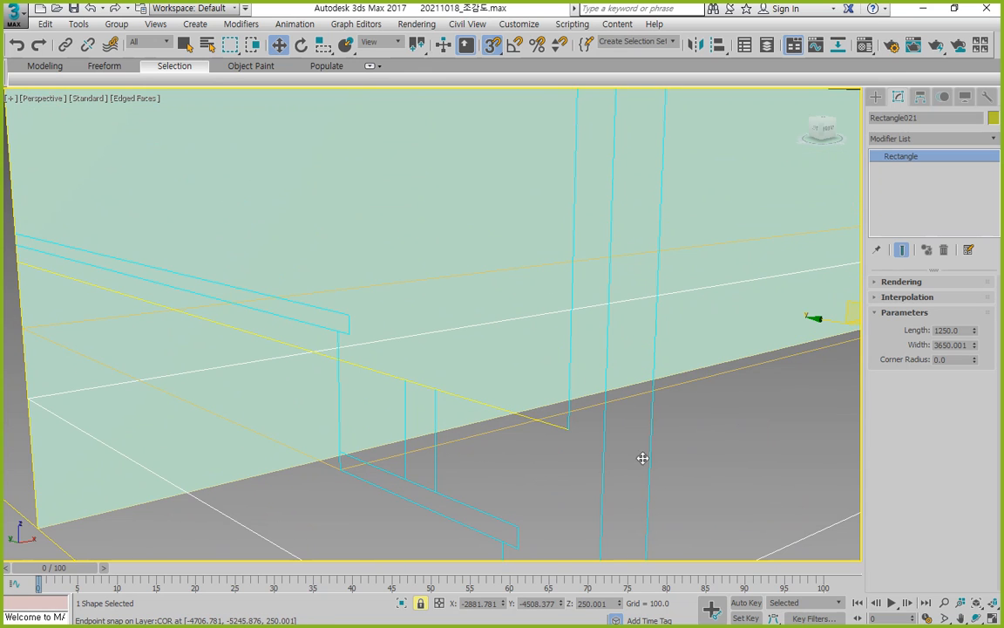
pyautogui.press('space')
pyautogui.click(724, 479)
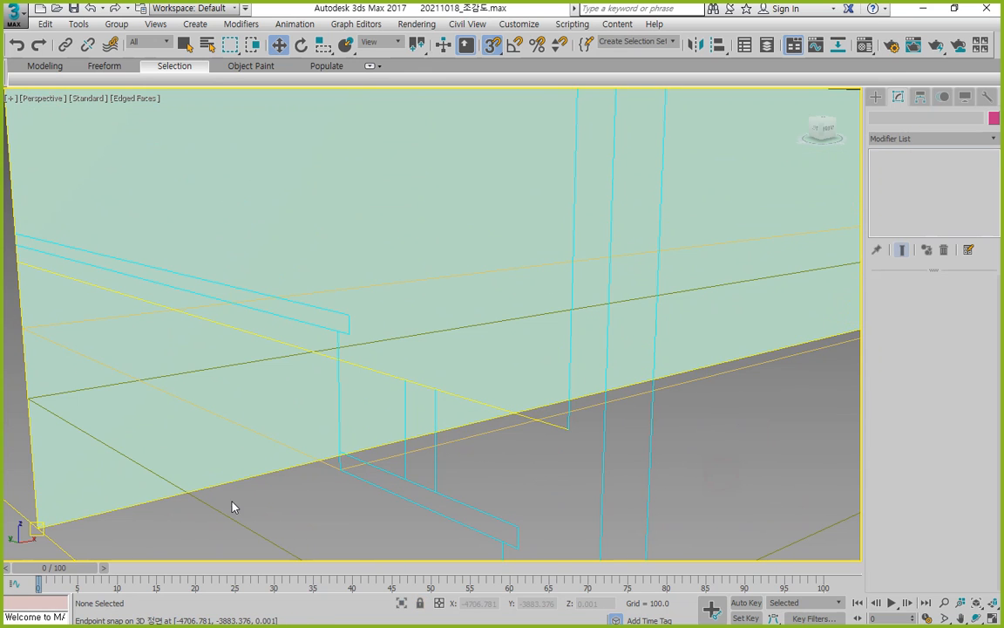
# Raise the 1000-long guide rectangle, snapping it to the upper inner corner of the side profile's middle tread
pyautogui.click(290, 451)
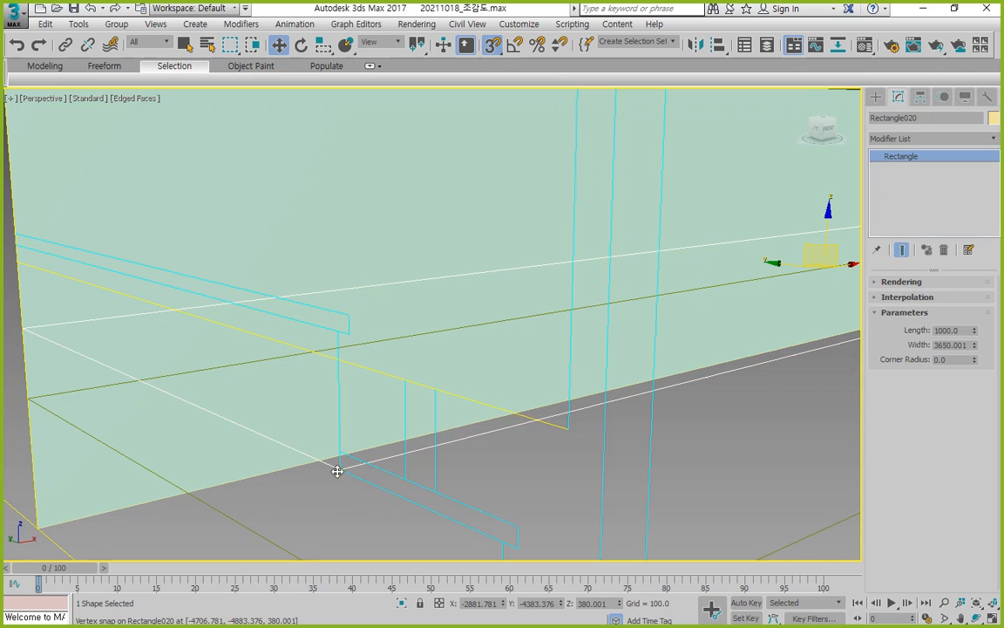
pyautogui.moveTo(338, 470); pyautogui.dragTo(339, 454)
pyautogui.press('space')
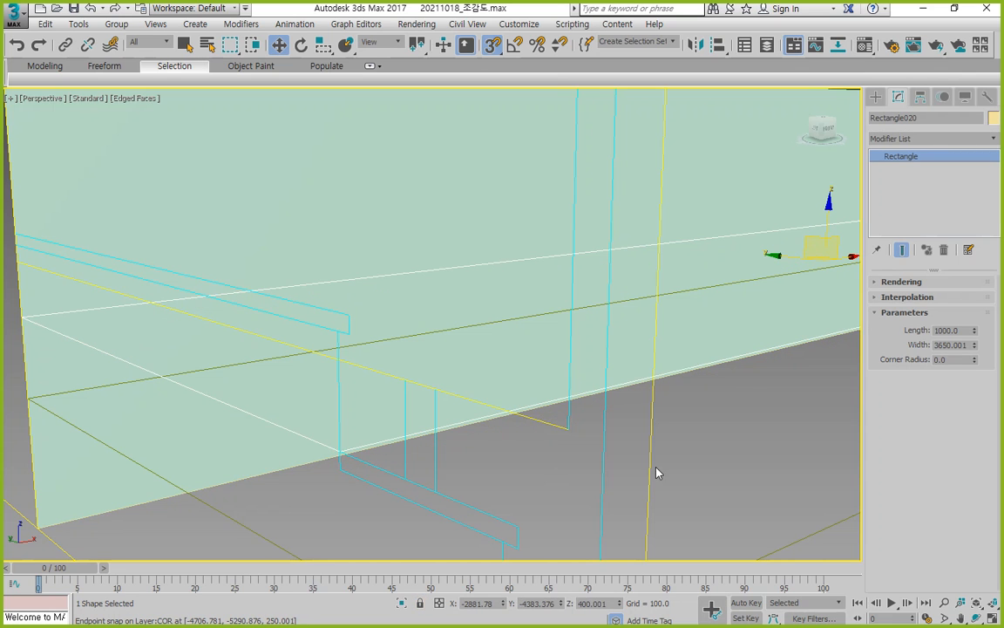
pyautogui.click(744, 448)
# Select the top step's front polygon on the facade and snap its lower corner to the raised 1000-long guide rectangle's corner
pyautogui.scroll(-3, 743, 448)
pyautogui.moveTo(743, 449); pyautogui.dragTo(382, 473, button='middle')
pyautogui.click(301, 420)
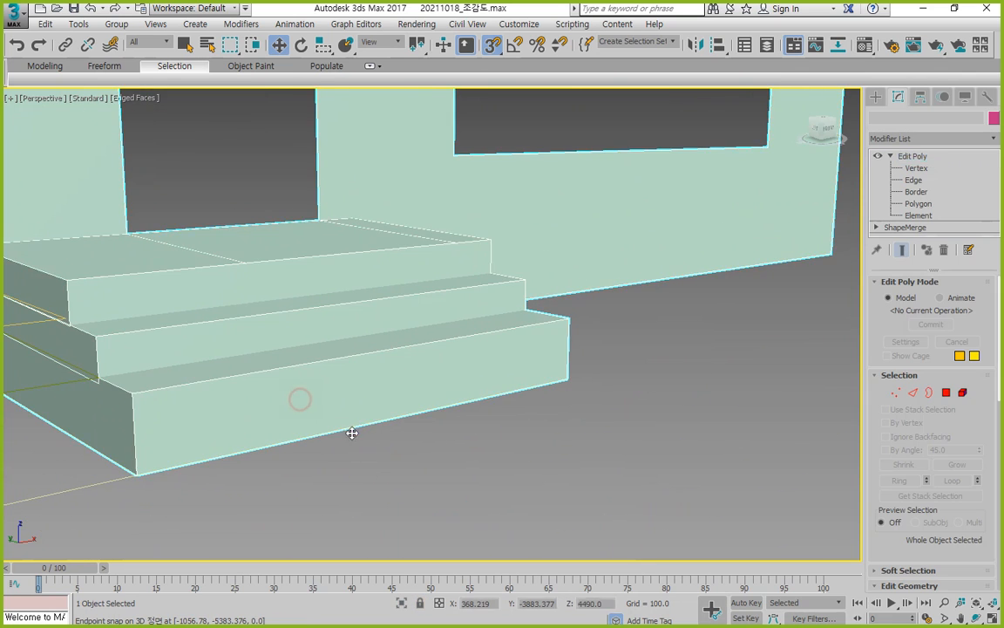
pyautogui.keyDown('alt'); pyautogui.moveTo(298, 400); pyautogui.dragTo(608, 444, button='middle'); pyautogui.keyUp('alt')
pyautogui.click(946, 394)
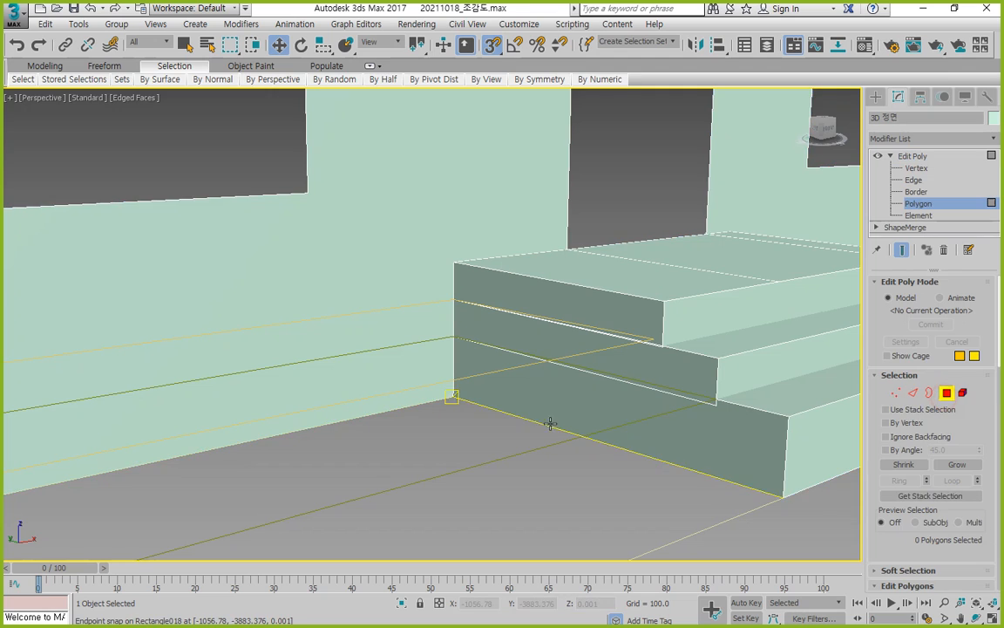
pyautogui.scroll(4, 359, 460)
pyautogui.scroll(5, 684, 316)
pyautogui.click(388, 351)
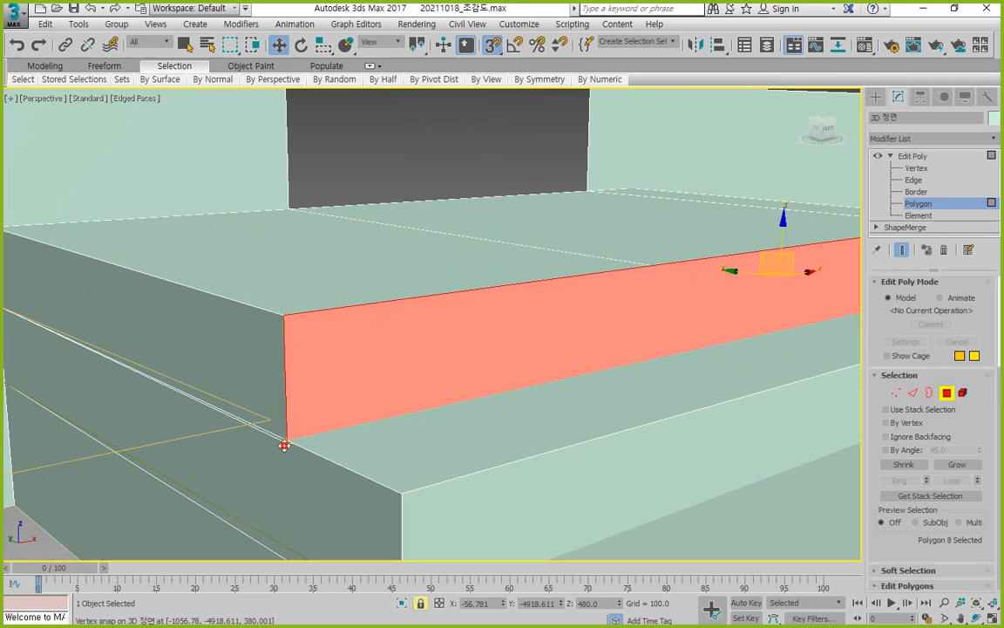
pyautogui.moveTo(284, 446); pyautogui.dragTo(269, 425)
pyautogui.press('space')
# Snap the middle step's front polygon to the raised 1250-long guide rectangle's corner and clear the selection
pyautogui.scroll(-2, 462, 490)
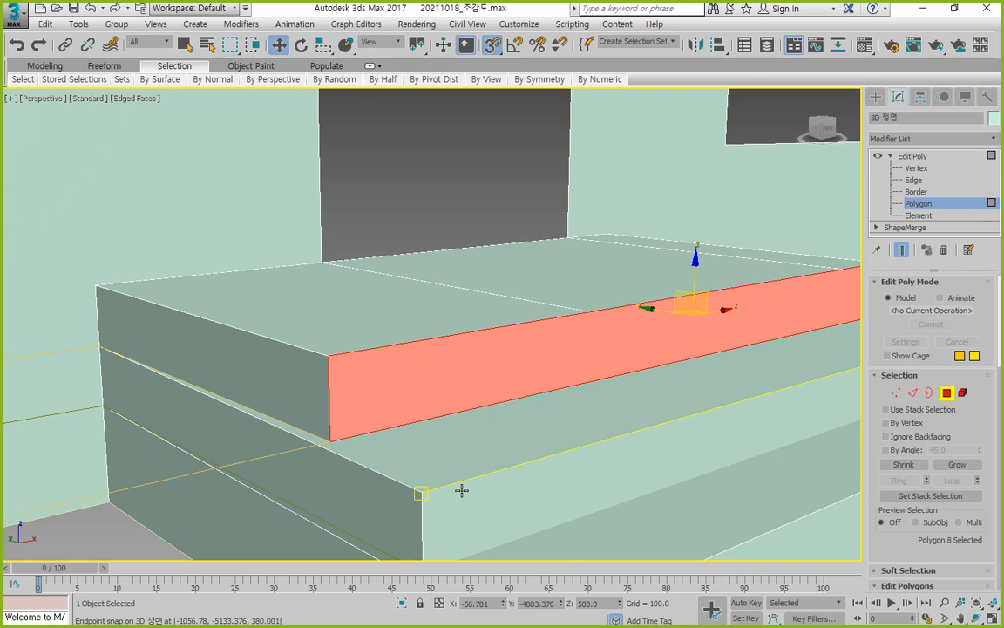
pyautogui.moveTo(473, 496); pyautogui.dragTo(453, 389, button='middle')
pyautogui.moveTo(445, 406)
pyautogui.mouseDown()
pyautogui.moveTo(379, 493)
pyautogui.moveTo(399, 454)
pyautogui.mouseUp()
pyautogui.press('space')
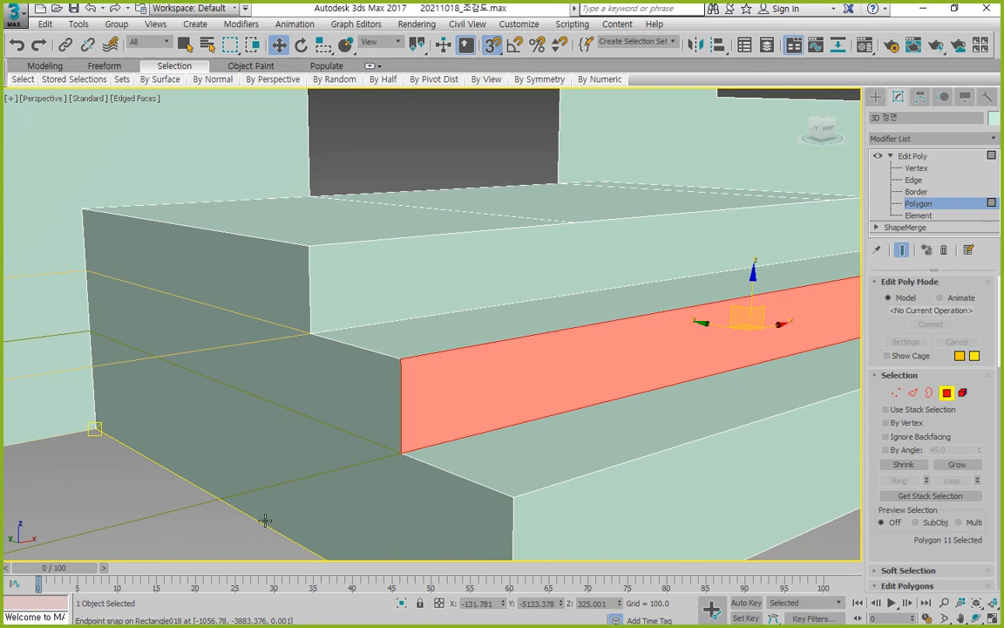
pyautogui.click(242, 533)
pyautogui.hotkey('ctrl', 'alt', 'd')
pyautogui.moveTo(455, 520)
pyautogui.mouseDown()
pyautogui.moveTo(191, 271)
pyautogui.moveTo(359, 163)
pyautogui.mouseUp()
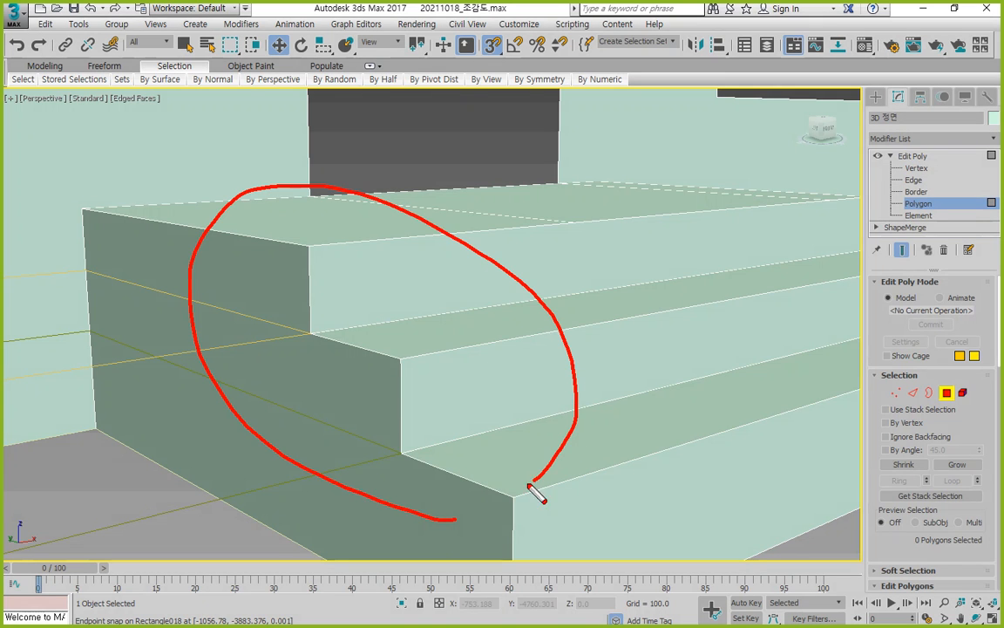
pyautogui.press('Escape')
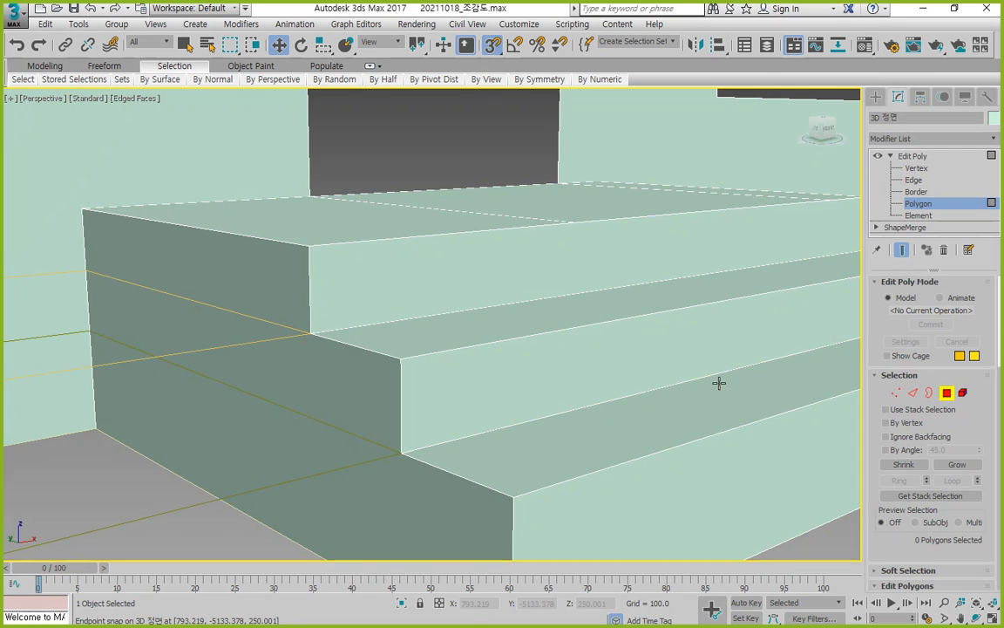
# In vertex editing with snapping off, remove the extra vertex near the right end of the top step's front edge
pyautogui.click(894, 397)
pyautogui.scroll(-5, 659, 395)
pyautogui.moveTo(521, 404); pyautogui.dragTo(451, 437, button='middle')
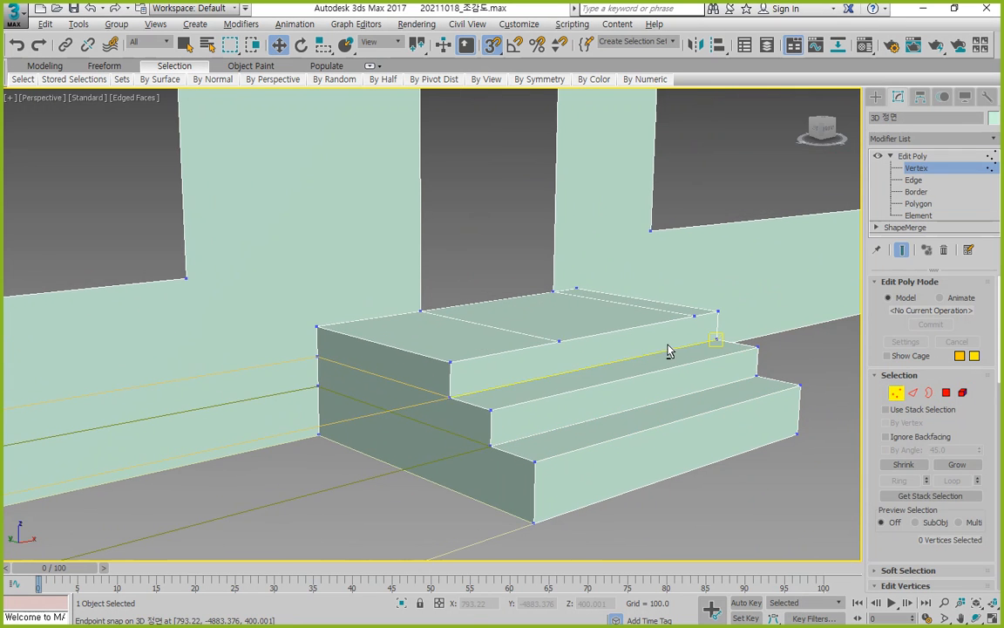
pyautogui.keyDown('alt'); pyautogui.moveTo(670, 350); pyautogui.dragTo(637, 379, button='middle'); pyautogui.keyUp('alt')
pyautogui.scroll(5, 647, 265)
pyautogui.press('s')
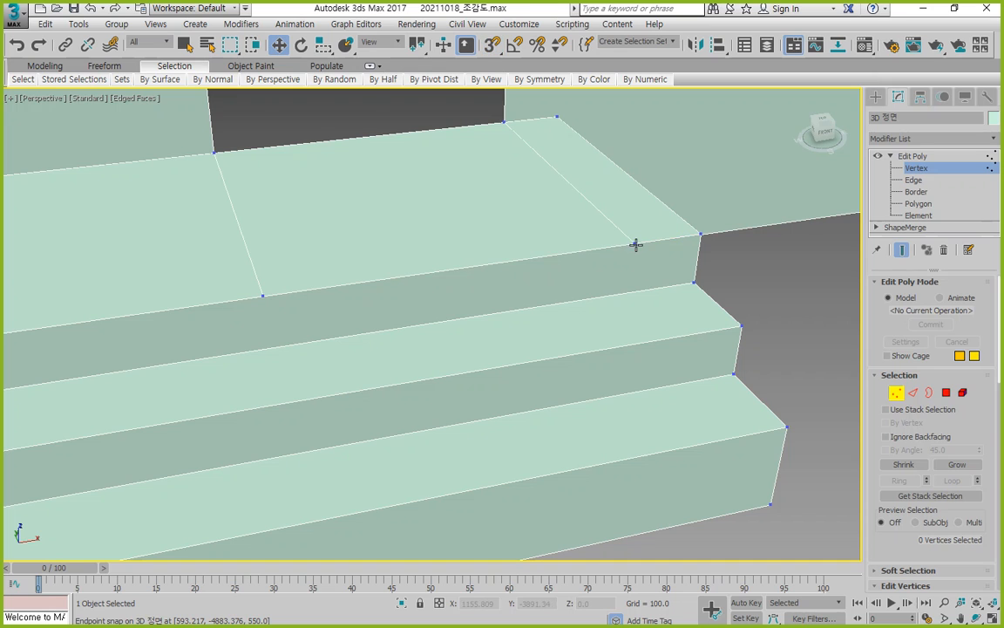
pyautogui.click(636, 245)
pyautogui.press('BackSpace')
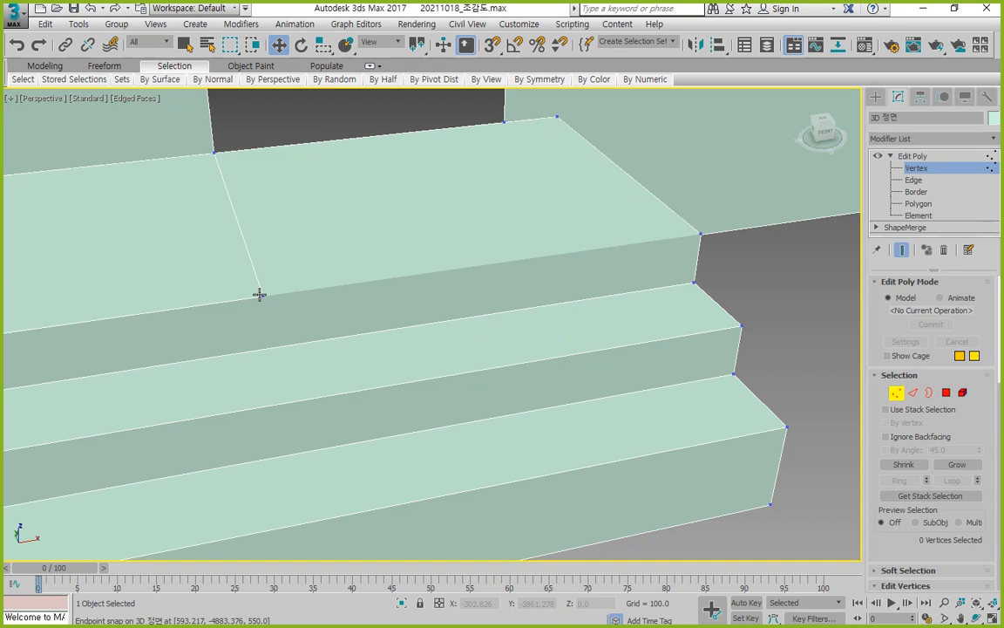
# Try removing the other extra vertex on the top step's front edge, and undo that removal
pyautogui.click(259, 294)
pyautogui.press('BackSpace')
pyautogui.scroll(-3, 265, 313)
pyautogui.moveTo(232, 339); pyautogui.dragTo(287, 333, button='middle')
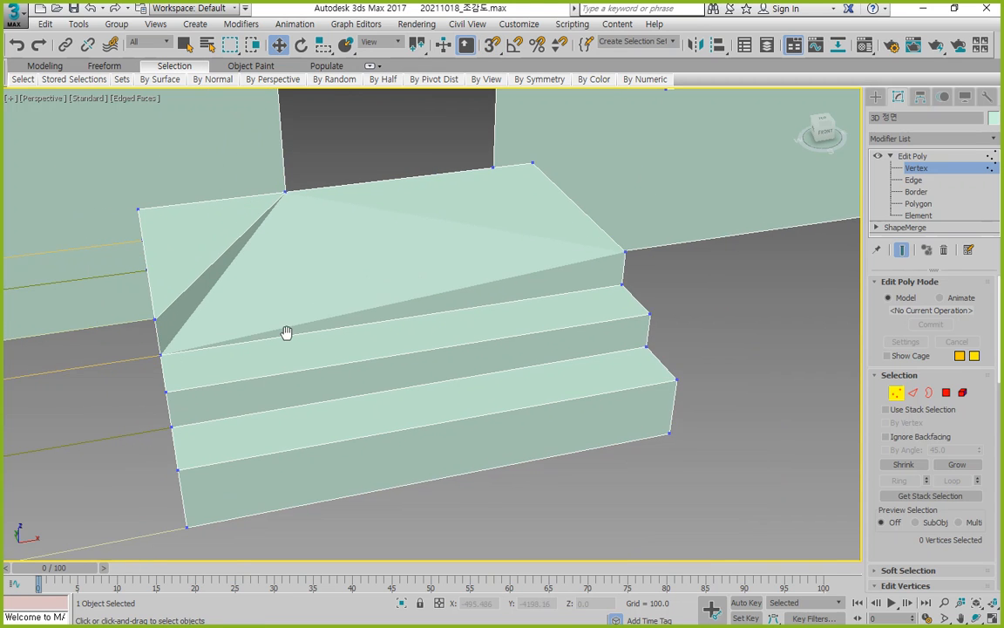
pyautogui.scroll(3, 287, 332)
pyautogui.hotkey('ctrl', 'z')
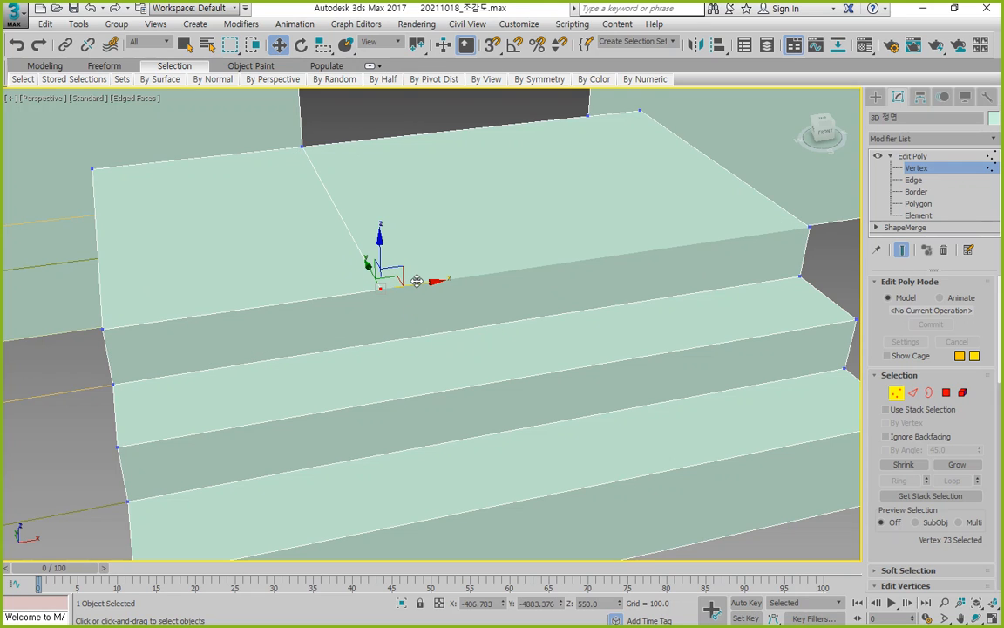
# Slide the remaining extra vertex along X toward the top step's left front corner and target-weld it to the corner vertex
pyautogui.moveTo(408, 282); pyautogui.dragTo(144, 317)
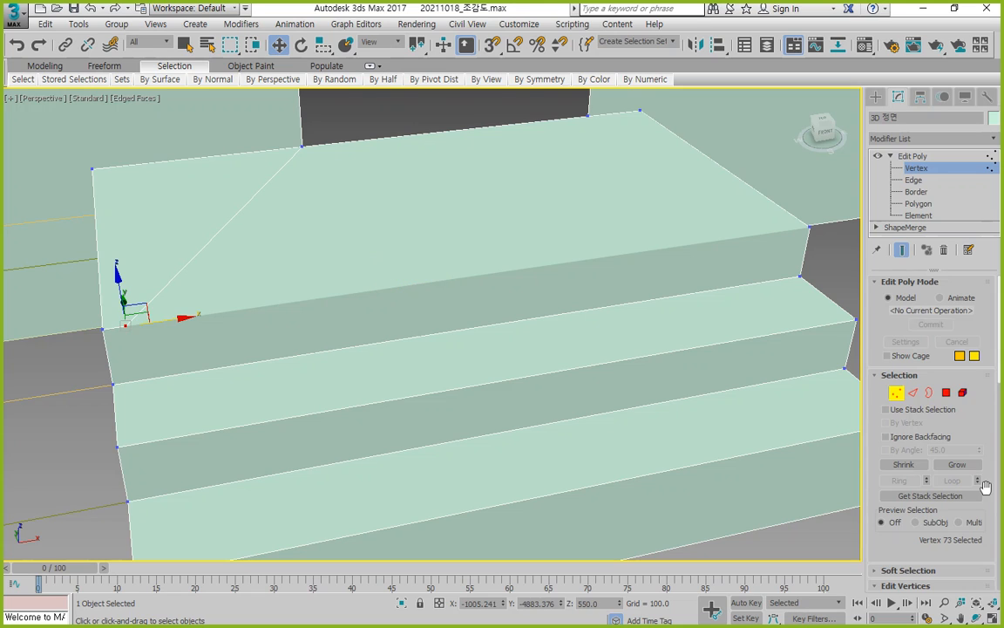
pyautogui.scroll(-3, 982, 486)
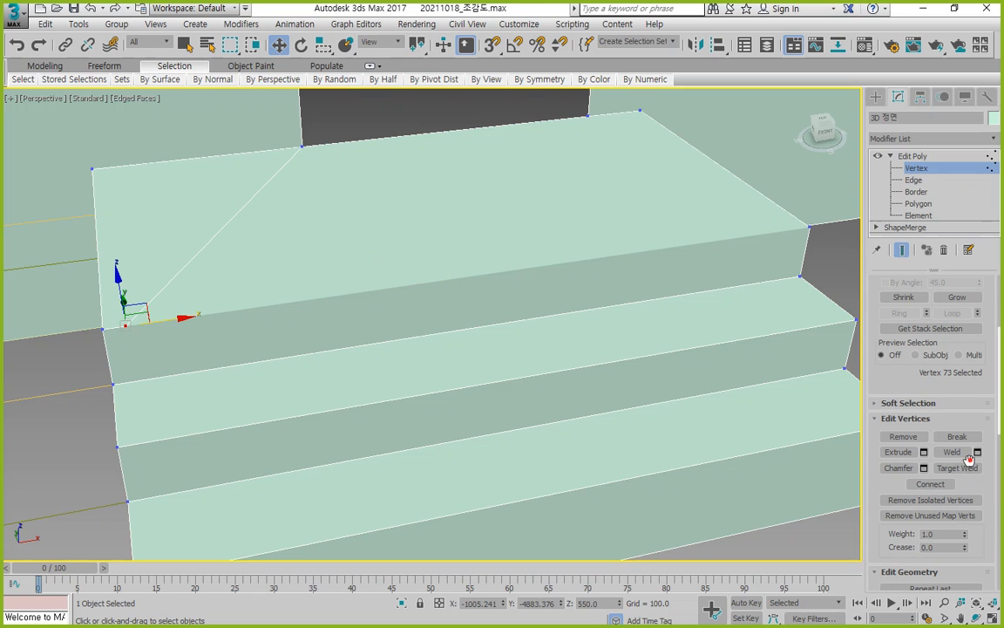
pyautogui.click(968, 468)
pyautogui.click(125, 325)
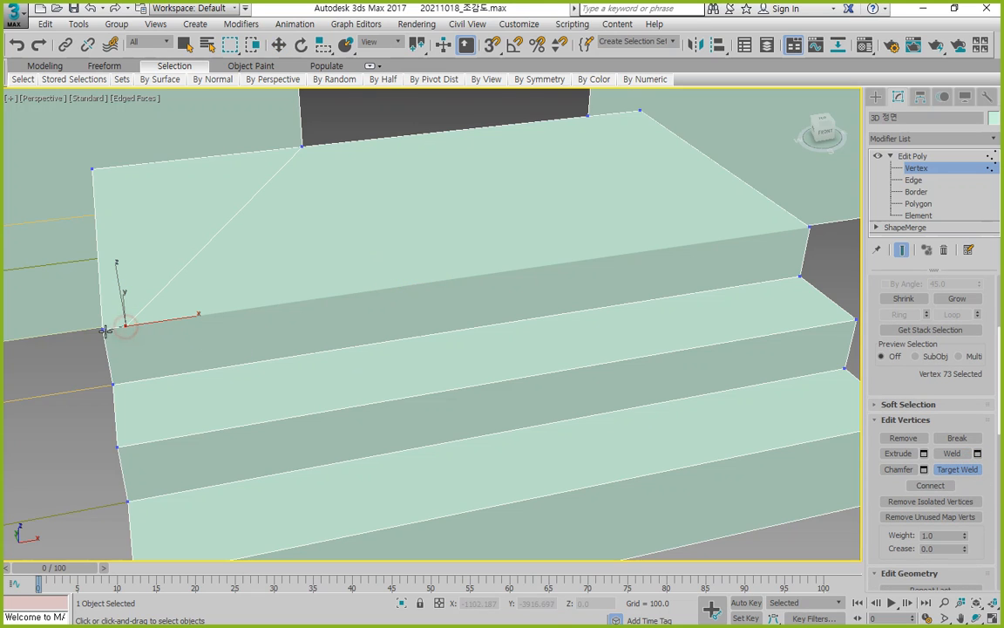
pyautogui.click(102, 330)
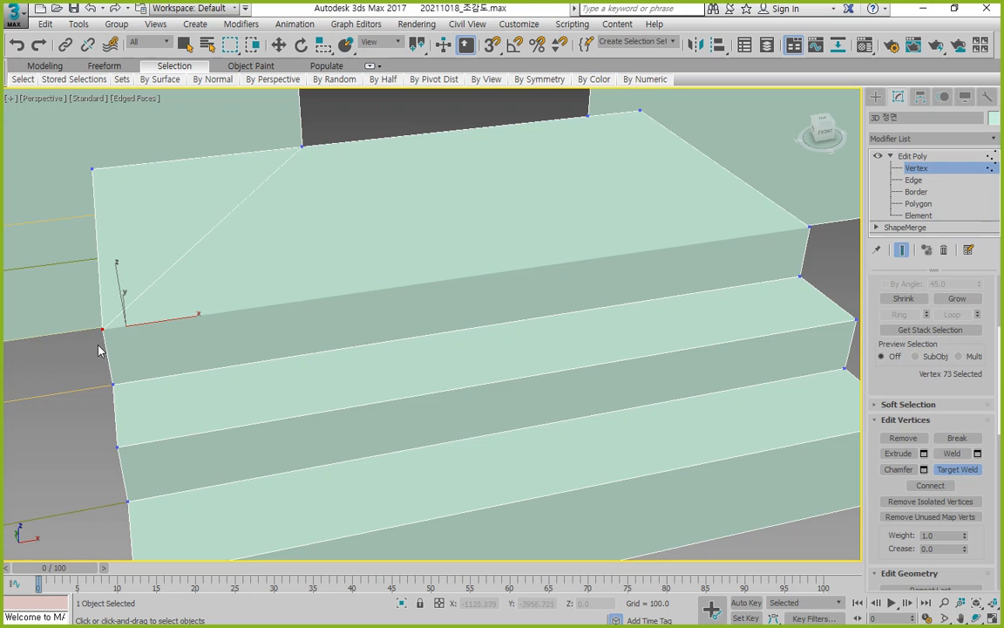
pyautogui.press('w')
pyautogui.click(66, 375)
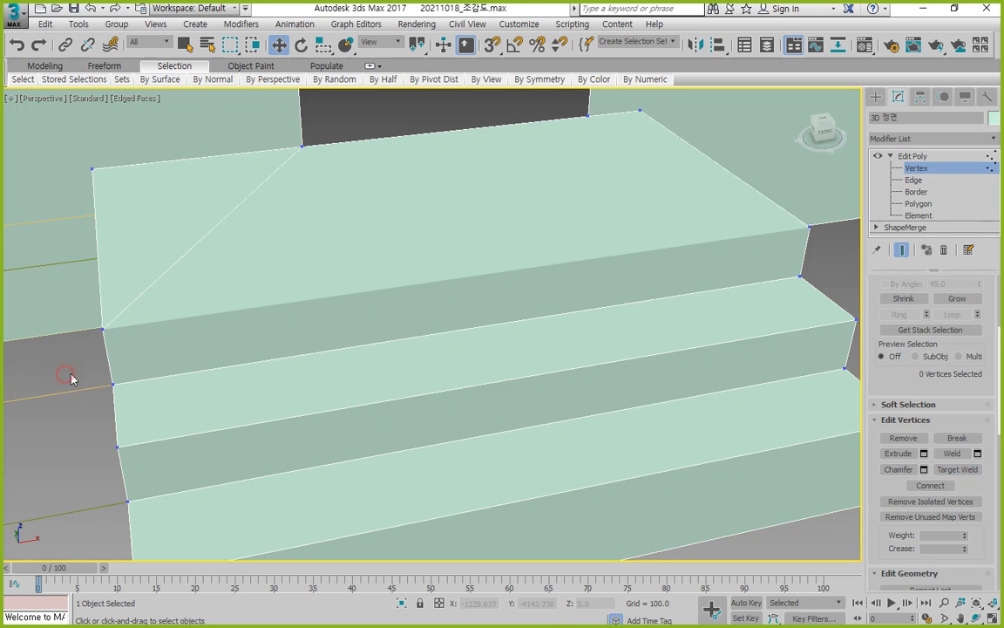
# Remove the diagonal edge running across the top step's upper face from its left front corner
pyautogui.click(103, 332)
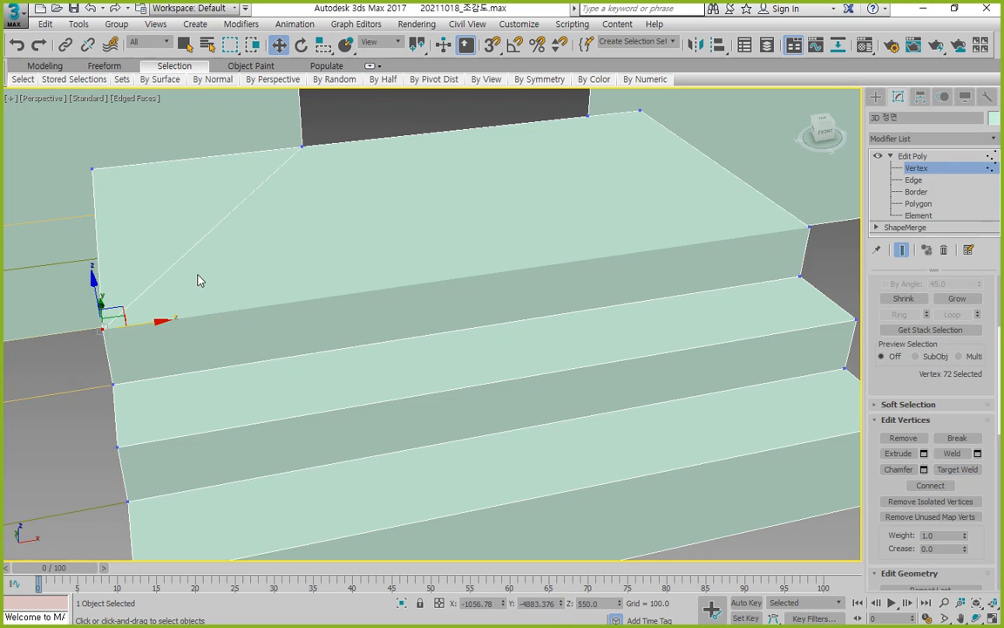
pyautogui.press('2')
pyautogui.click(170, 264)
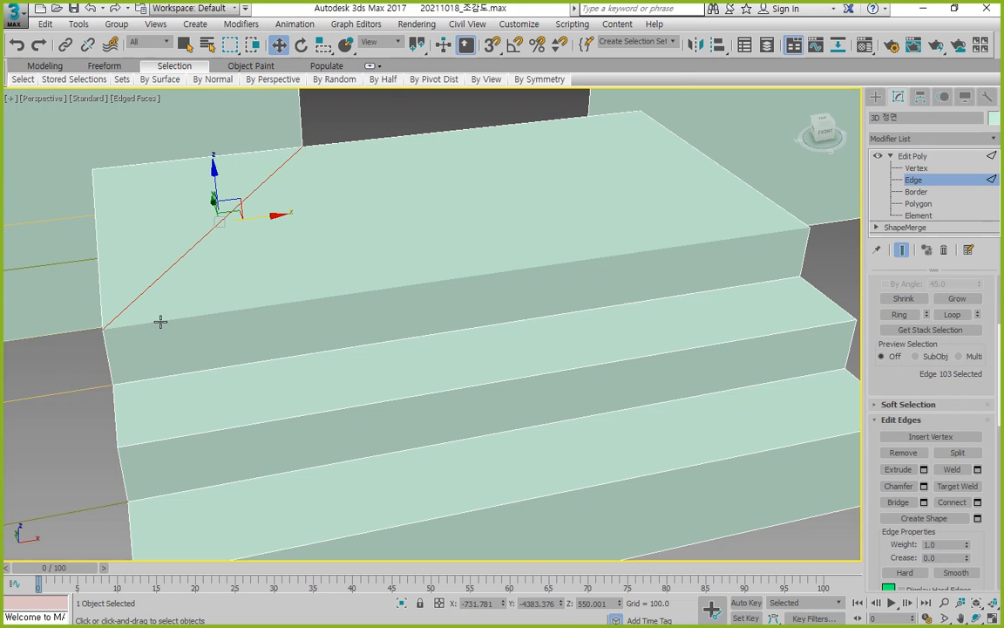
pyautogui.press('BackSpace')
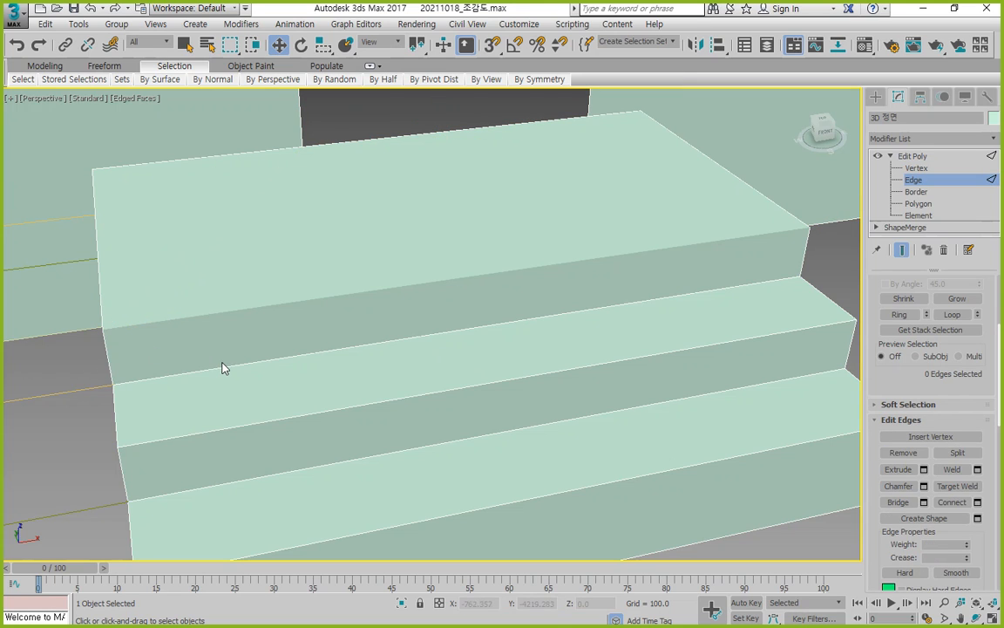
# Try raising the vertex where the top step's riser meets the middle tread at the left end, undo the move and clear the selection
pyautogui.press('1')
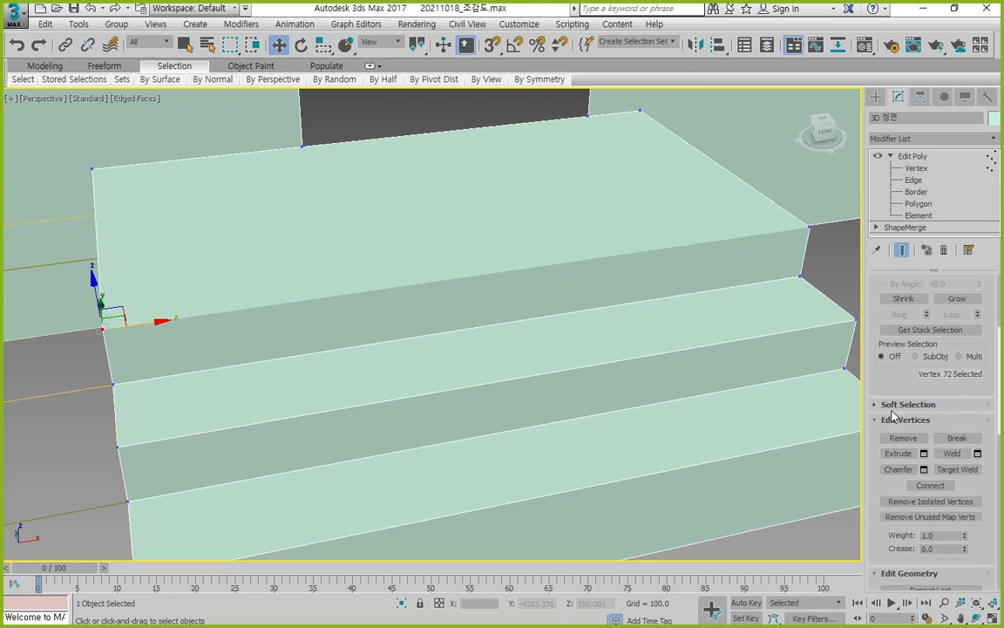
pyautogui.hotkey('ctrl', 'a')
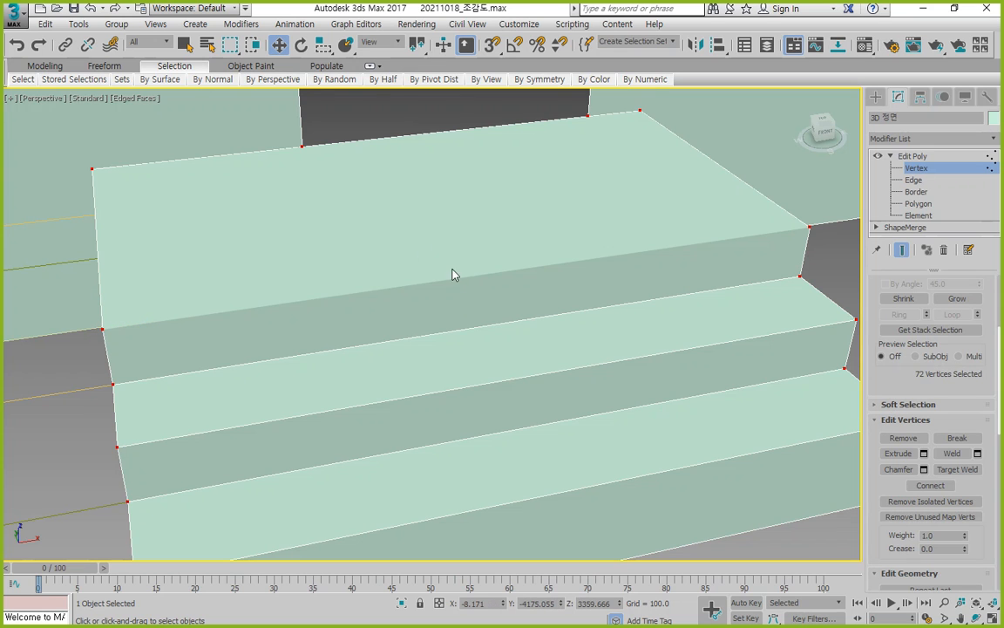
pyautogui.keyDown('alt'); pyautogui.moveTo(201, 409); pyautogui.dragTo(518, 490, button='middle'); pyautogui.keyUp('alt')
pyautogui.moveTo(605, 530); pyautogui.dragTo(558, 366, button='middle')
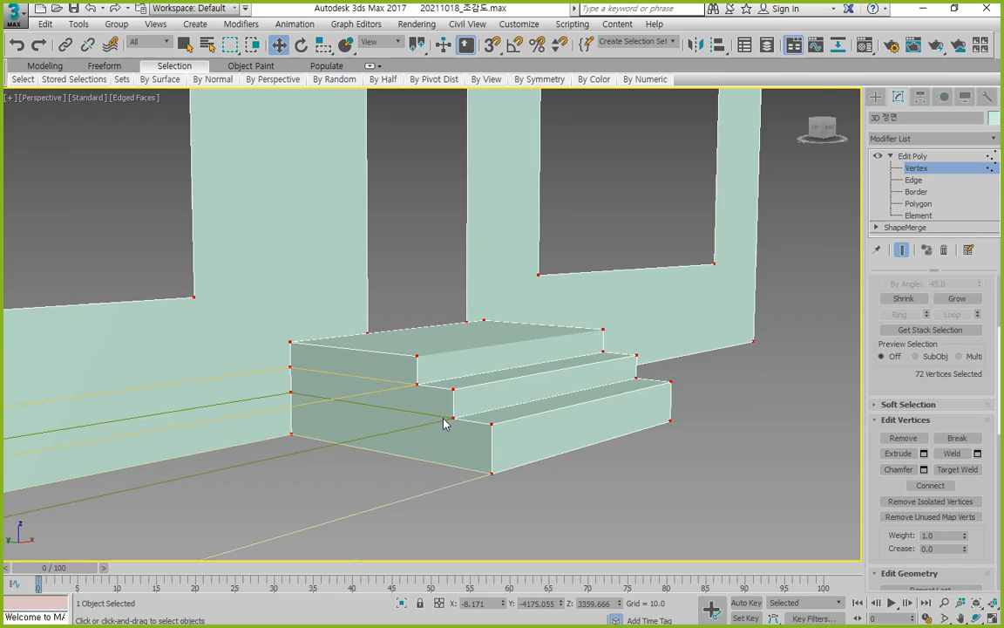
pyautogui.scroll(2, 445, 421)
pyautogui.click(337, 490)
pyautogui.click(406, 369)
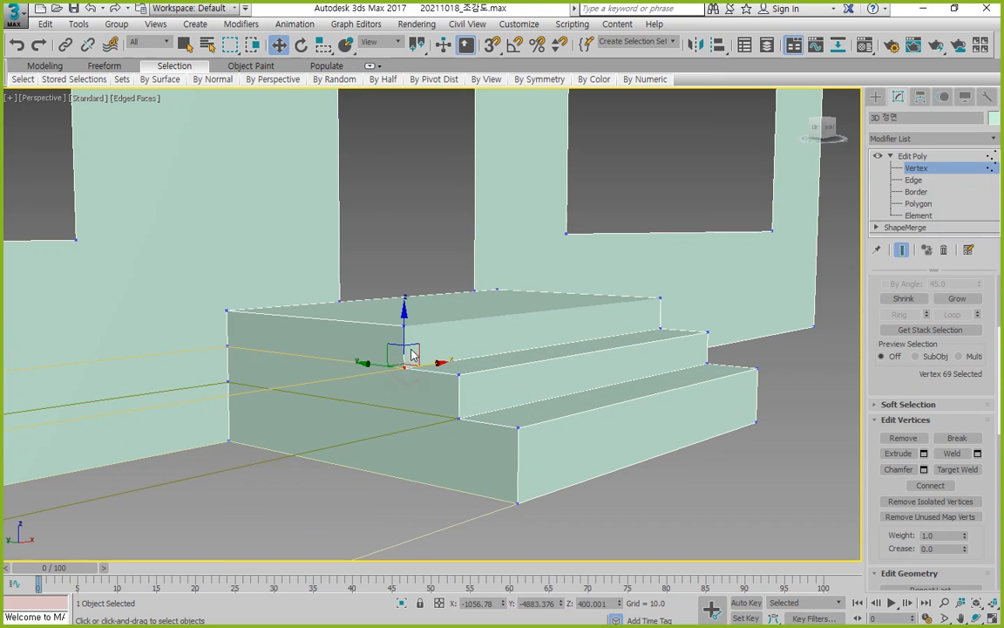
pyautogui.moveTo(406, 331); pyautogui.dragTo(397, 307)
pyautogui.hotkey('ctrl', 'z')
pyautogui.click(379, 506)
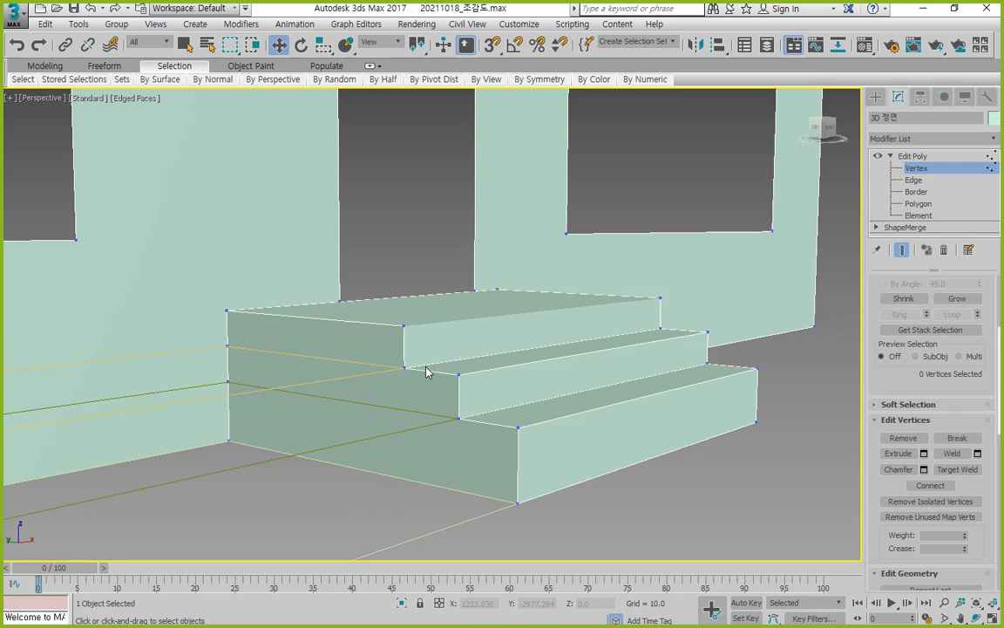
# Select all vertices of the facade object and weld them
pyautogui.hotkey('ctrl', 'a')
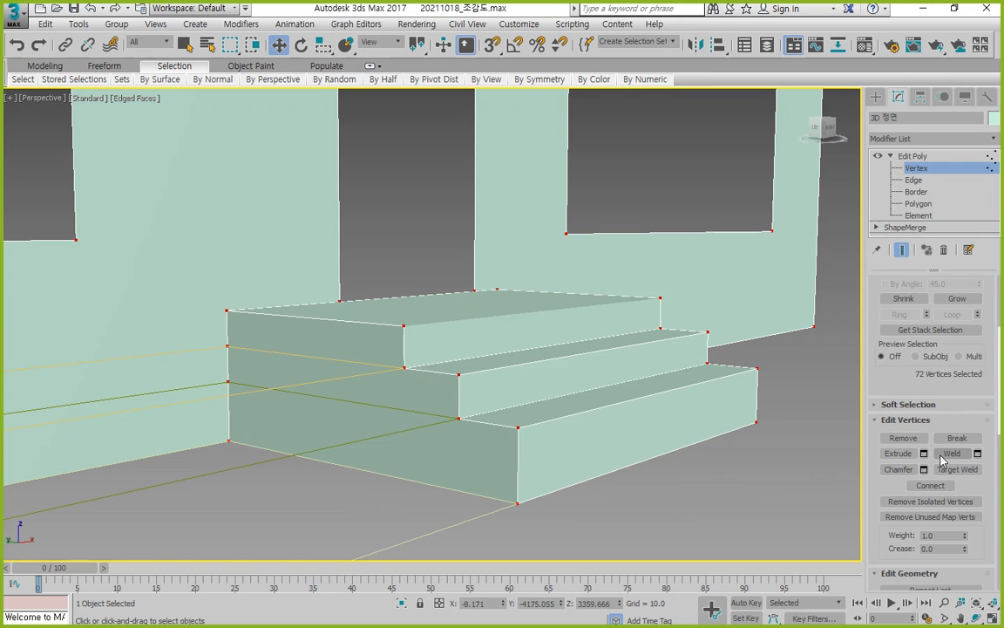
pyautogui.moveTo(963, 400); pyautogui.dragTo(961, 330)
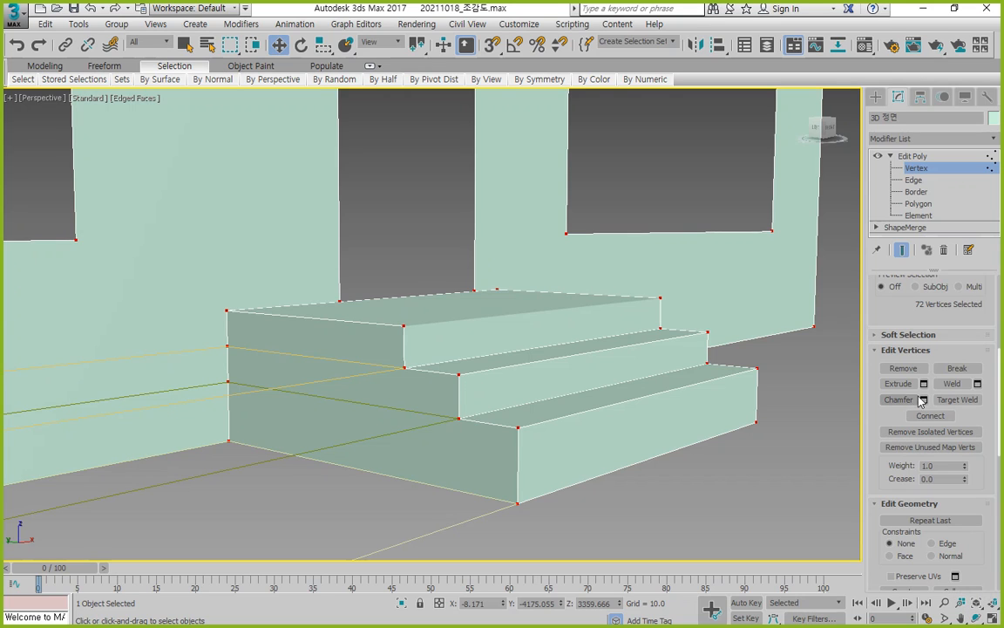
pyautogui.click(952, 383)
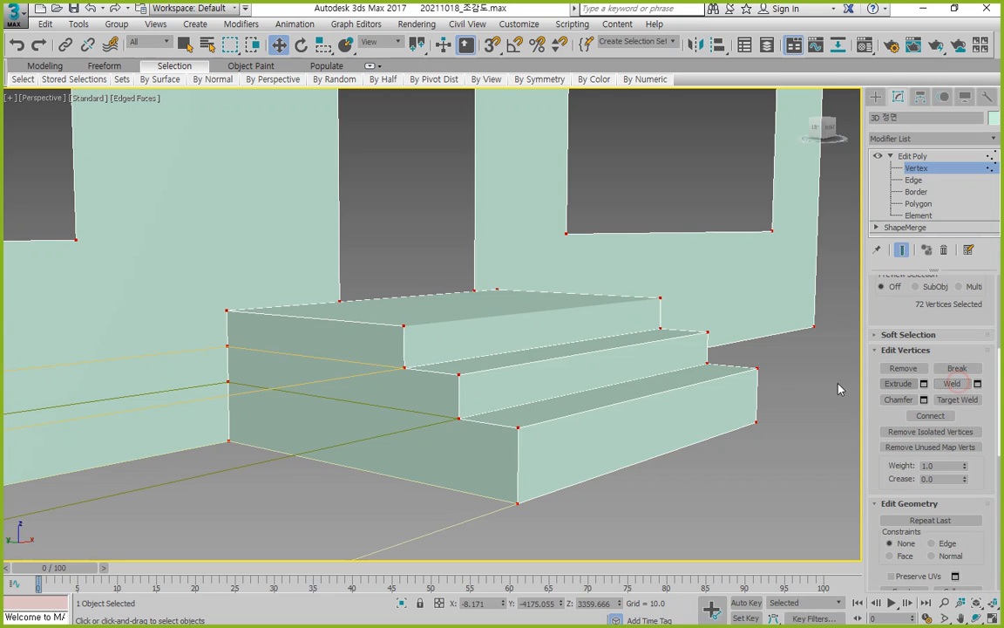
# Test the weld by raising the top riser's lower left vertex to about Z 425, undo the move, and view the steps' other side
pyautogui.click(336, 489)
pyautogui.click(401, 366)
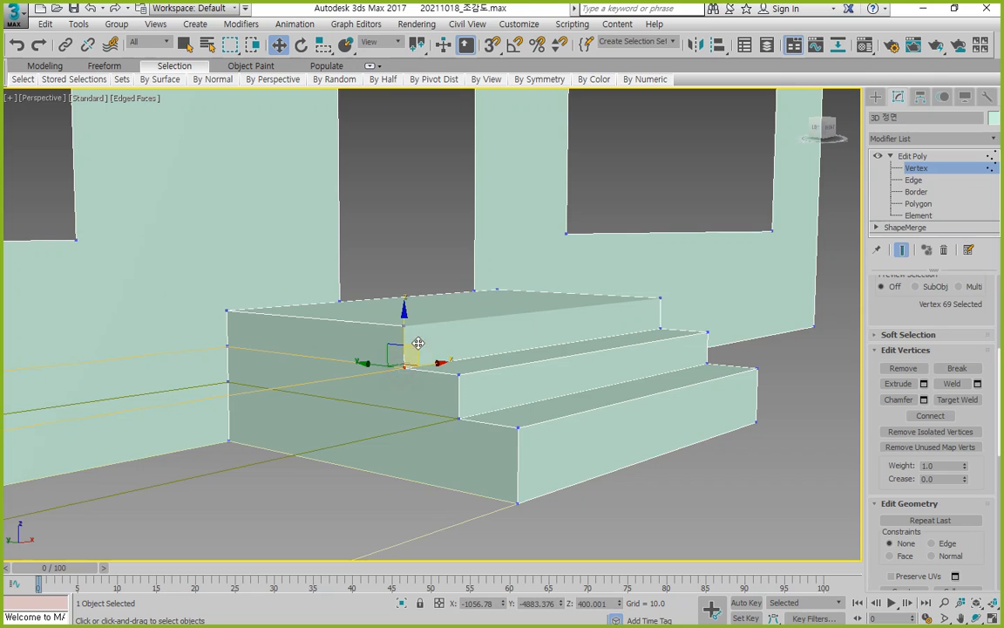
pyautogui.moveTo(406, 323); pyautogui.dragTo(407, 330)
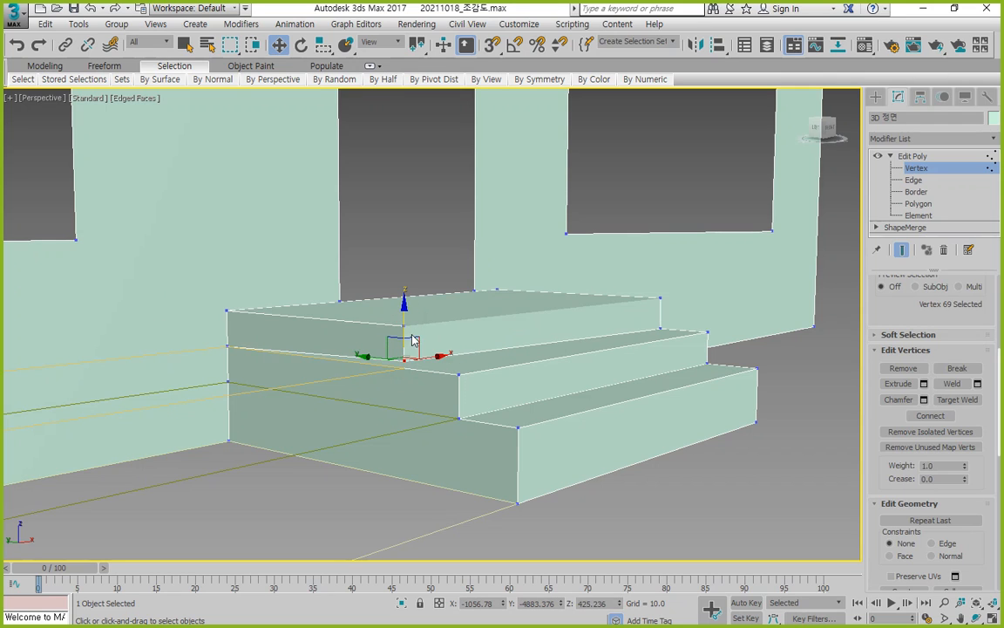
pyautogui.hotkey('ctrl', 'z')
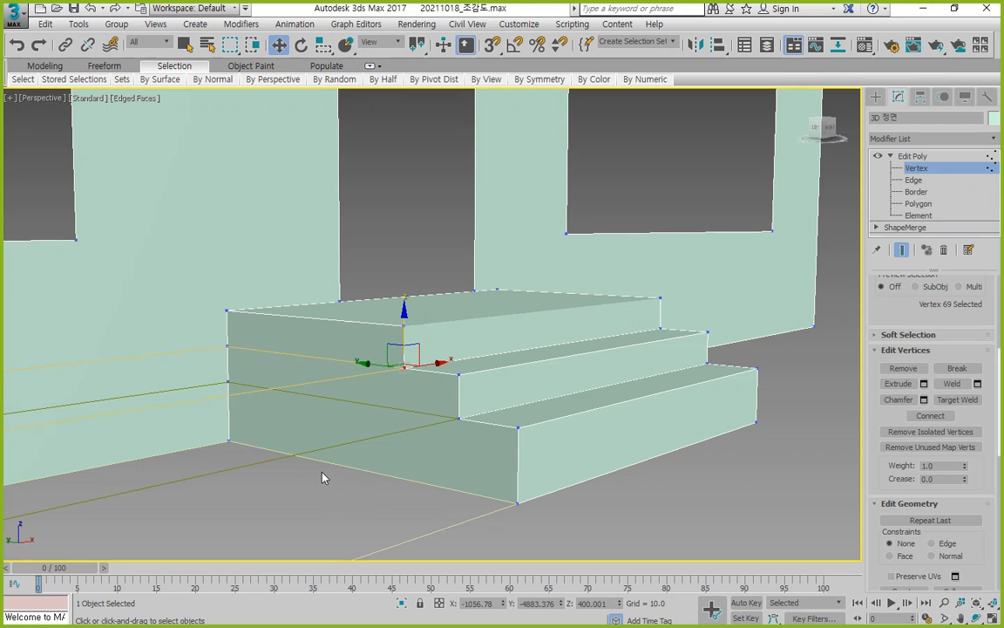
pyautogui.click(694, 500)
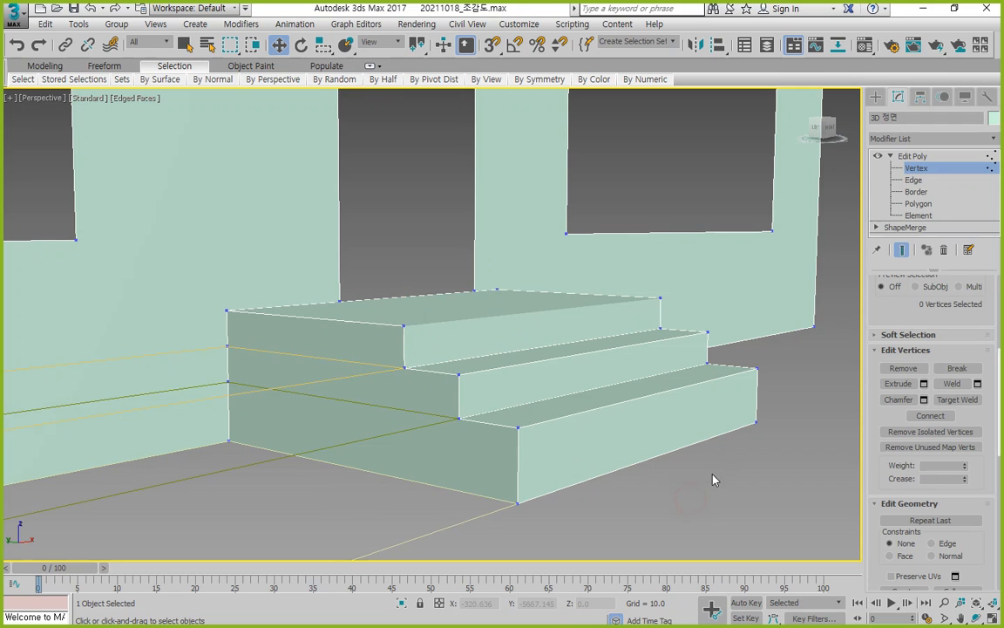
pyautogui.click(963, 602)
pyautogui.moveTo(545, 381); pyautogui.dragTo(372, 361)
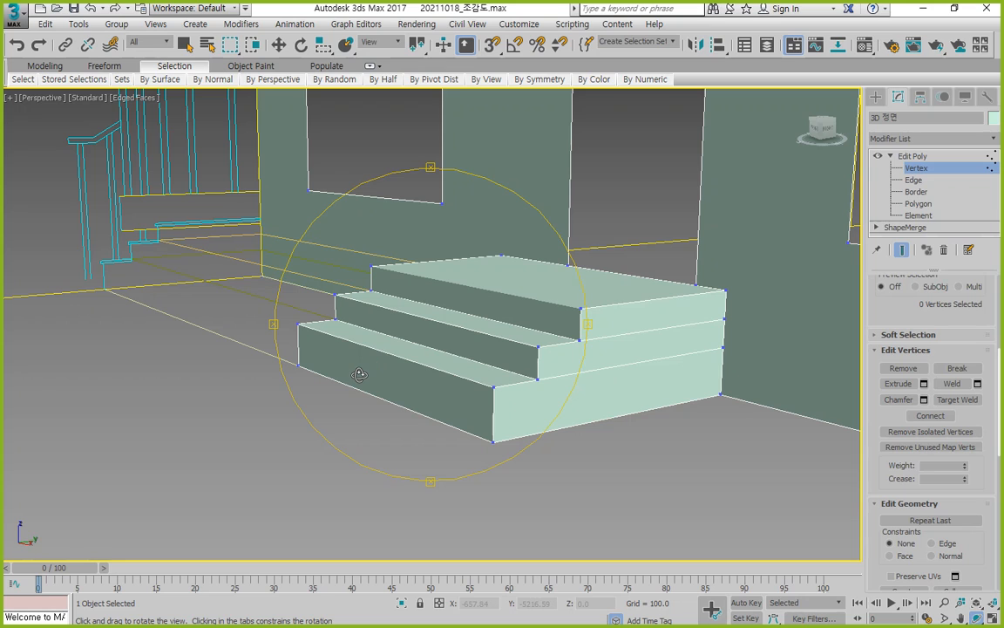